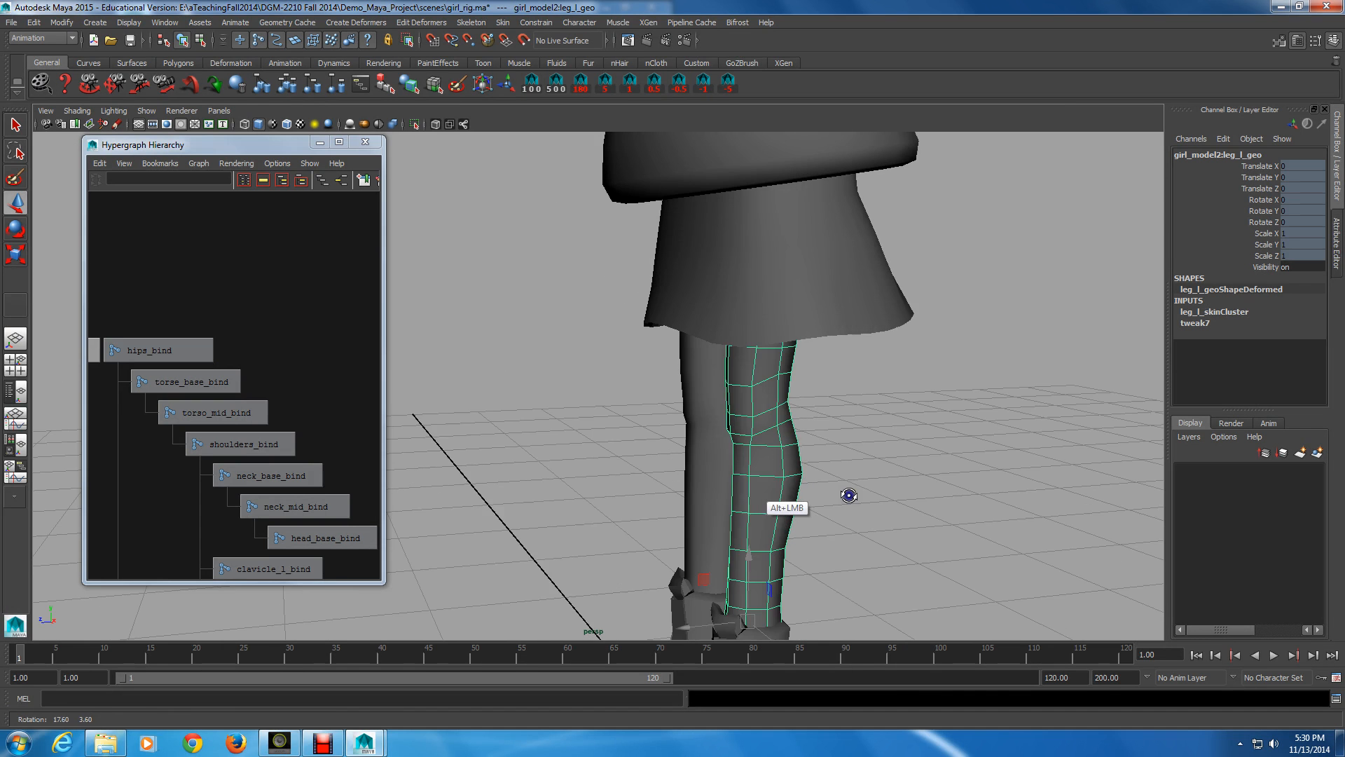
- Smooth-preview the left leg, try moving the hips_bind joint to test how the legs bend, and undo the moves
{"action": "key", "text": "3"}
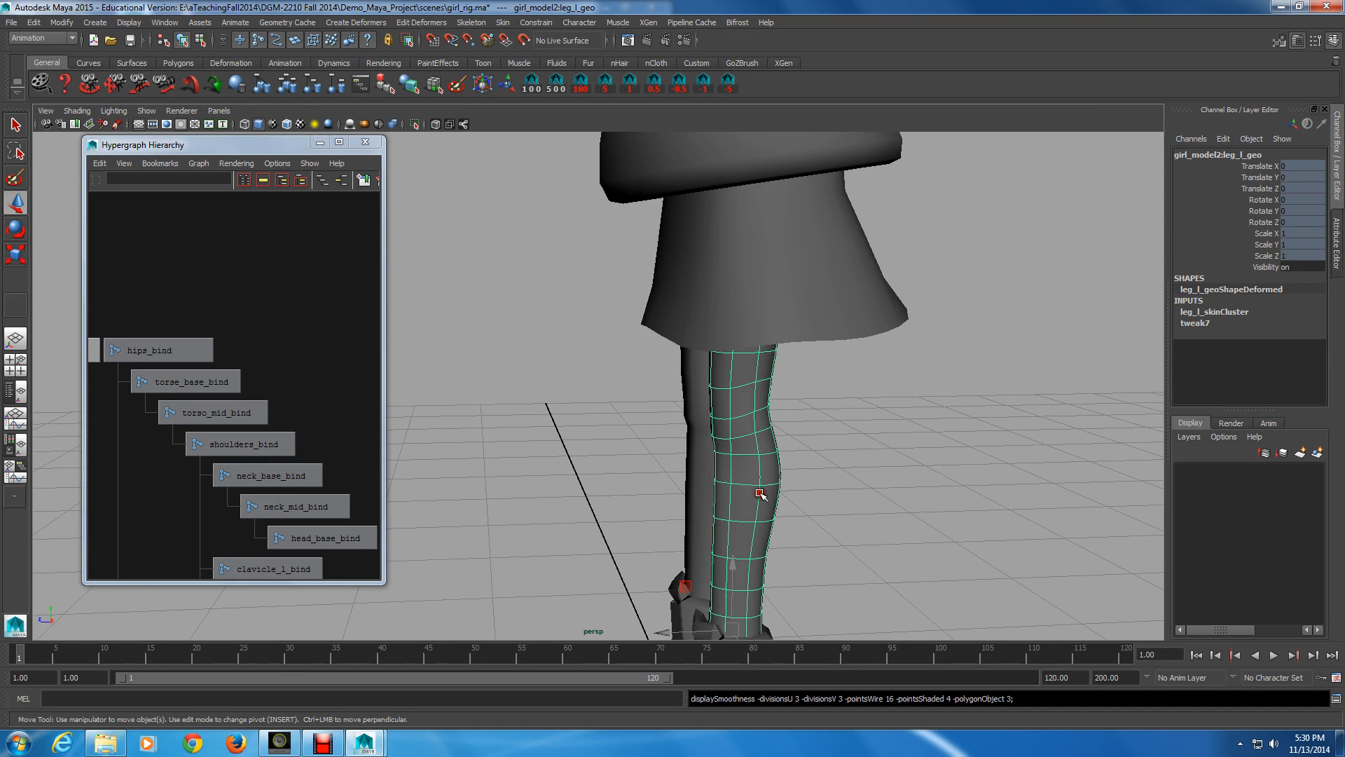
{"action": "middle_click_drag", "start_coordinate": [761, 494], "coordinate": [724, 485], "text": "alt"}
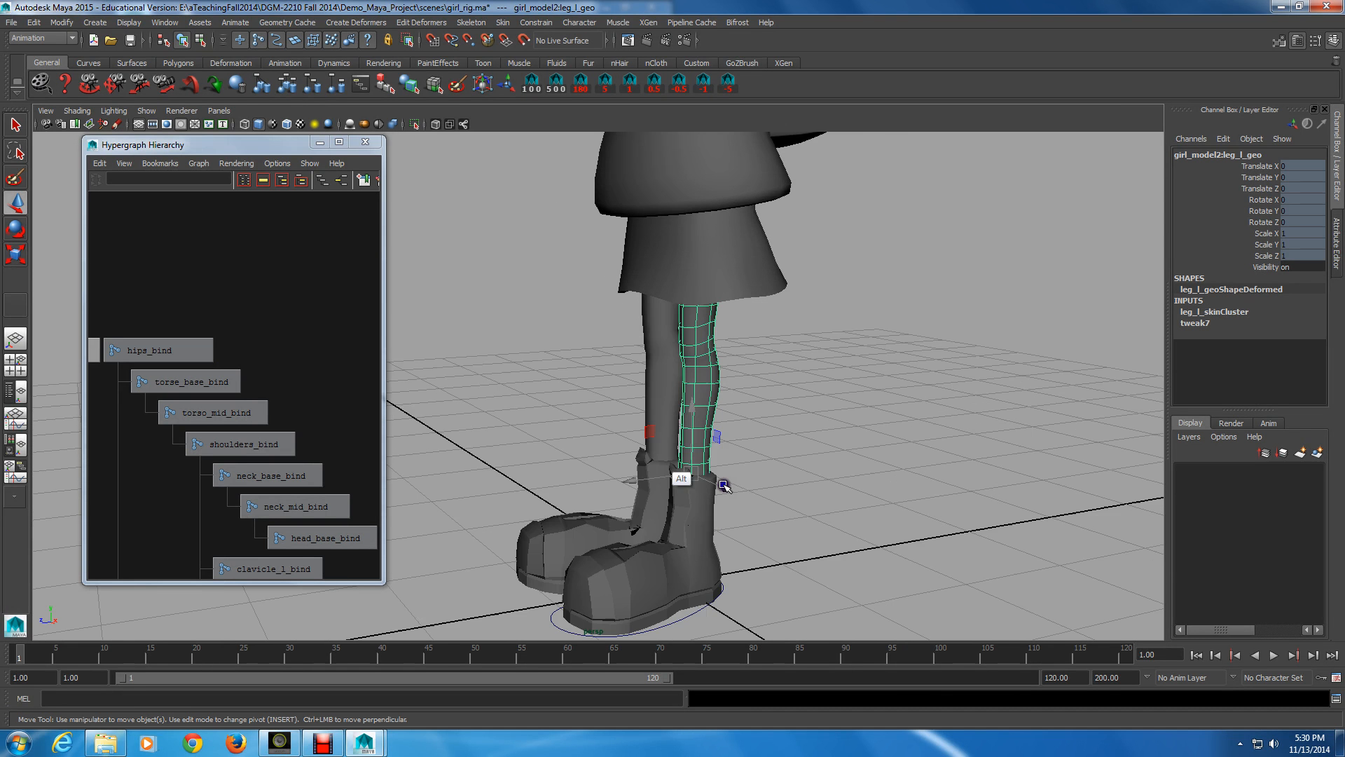
{"action": "left_click", "coordinate": [162, 351]}
{"action": "middle_click_drag", "start_coordinate": [665, 449], "coordinate": [744, 513], "text": "alt"}
{"action": "left_click", "coordinate": [129, 344]}
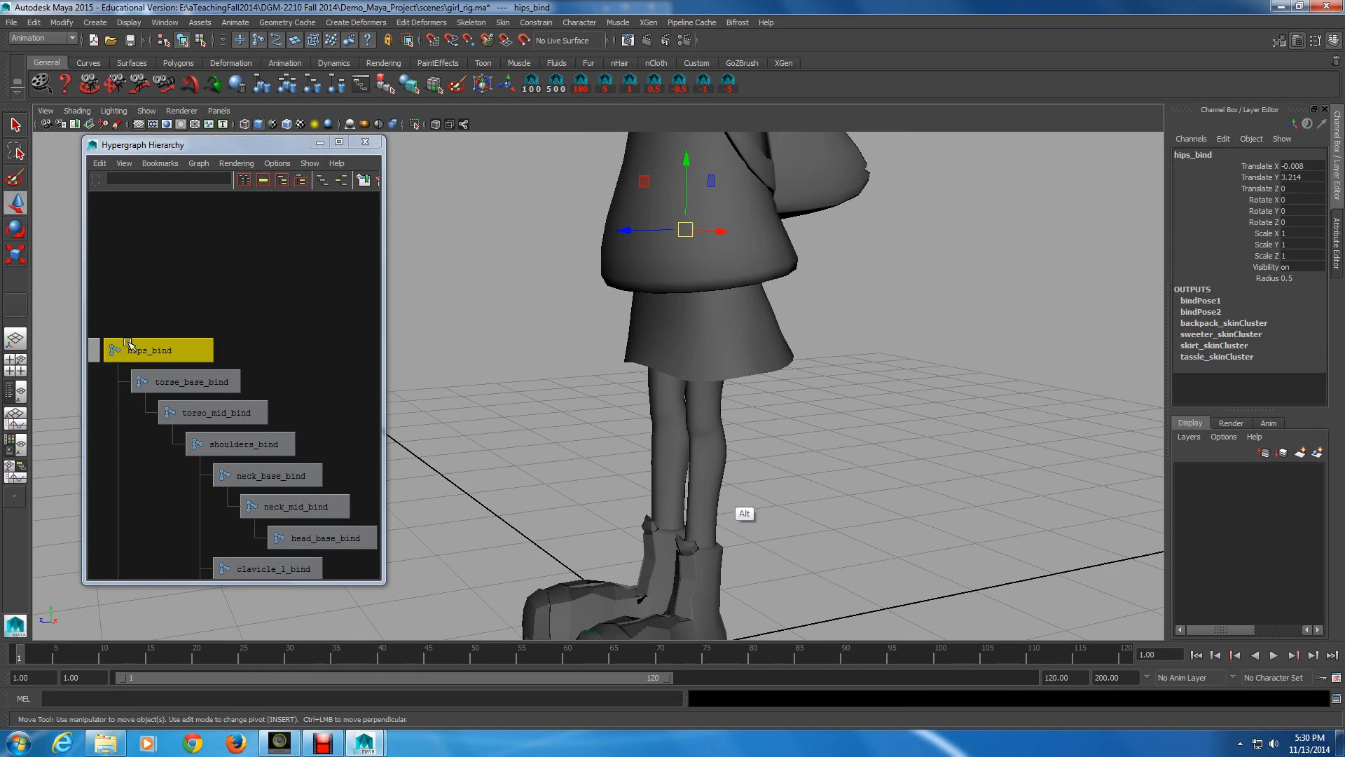
{"action": "left_click_drag", "start_coordinate": [702, 387], "coordinate": [635, 269]}
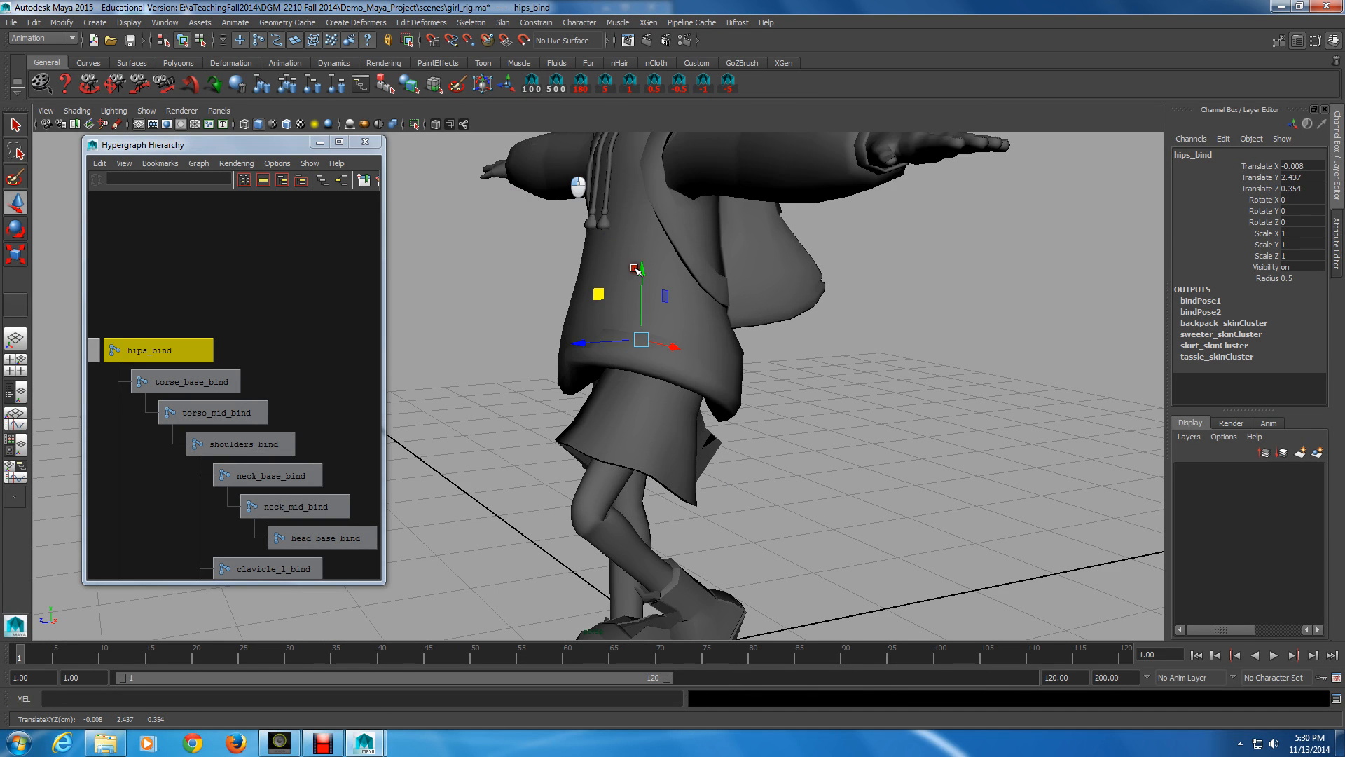
{"action": "middle_click_drag", "start_coordinate": [636, 268], "coordinate": [594, 335], "text": "alt"}
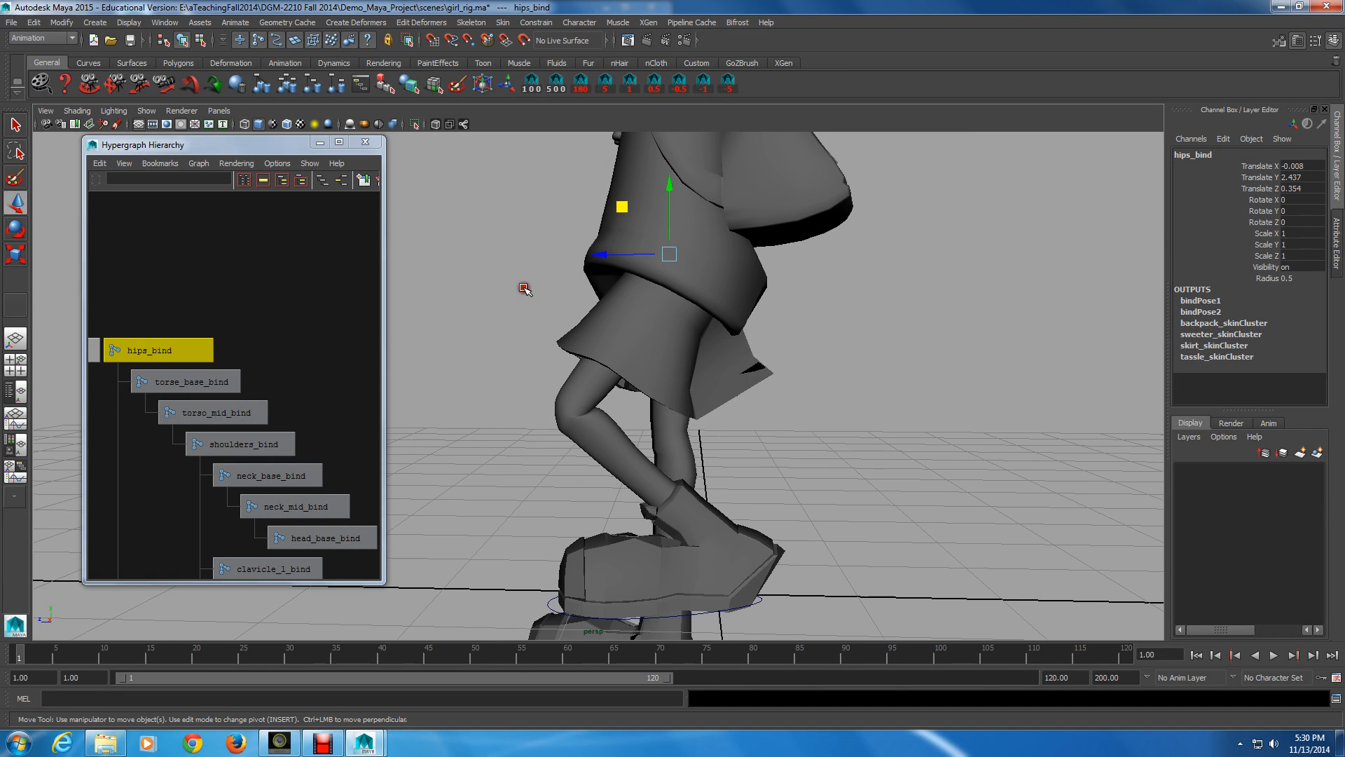
{"action": "left_click_drag", "start_coordinate": [622, 206], "coordinate": [602, 389]}
{"action": "key", "text": "ctrl+z"}
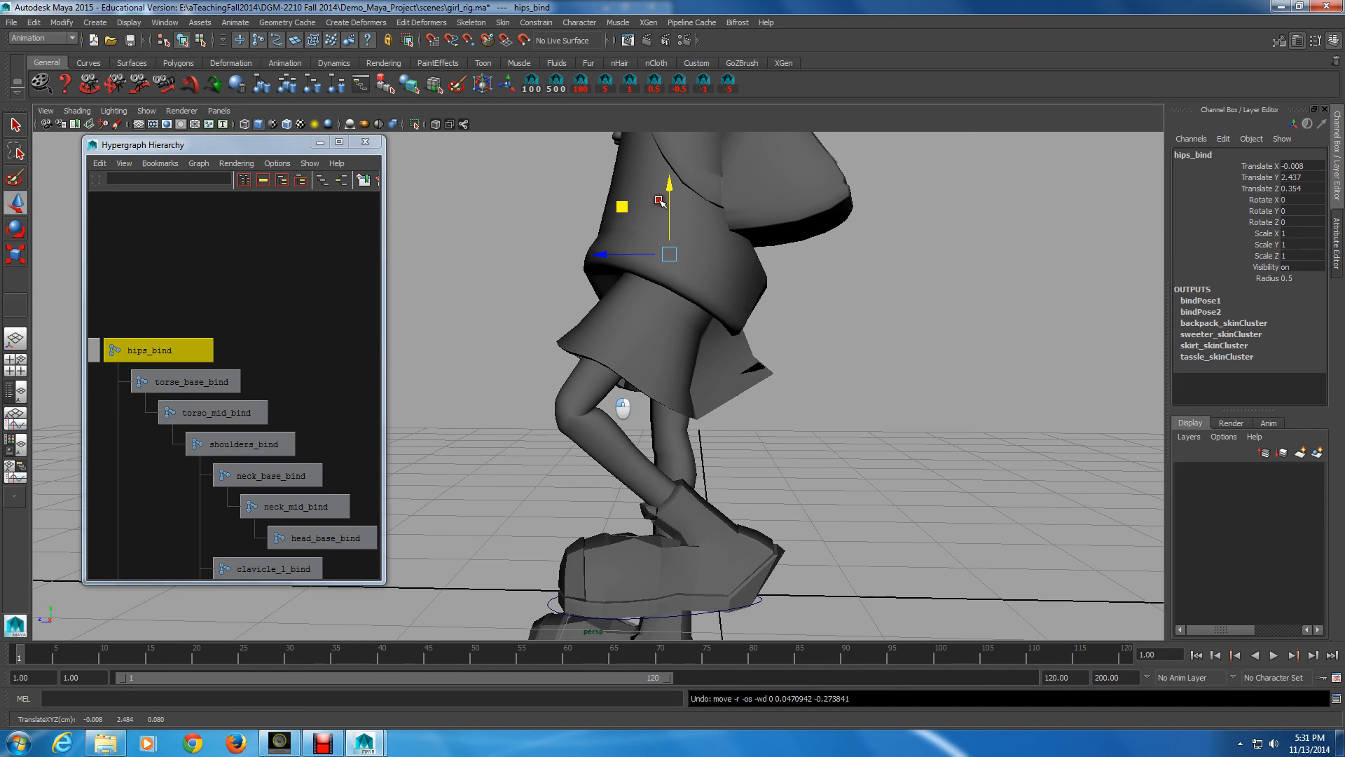
{"action": "key", "text": "ctrl+z"}
- Return the left leg geometry to its unsmoothed display and clear the selection
{"action": "left_click_drag", "start_coordinate": [666, 214], "coordinate": [590, 318], "text": "alt"}
{"action": "left_click", "coordinate": [732, 335]}
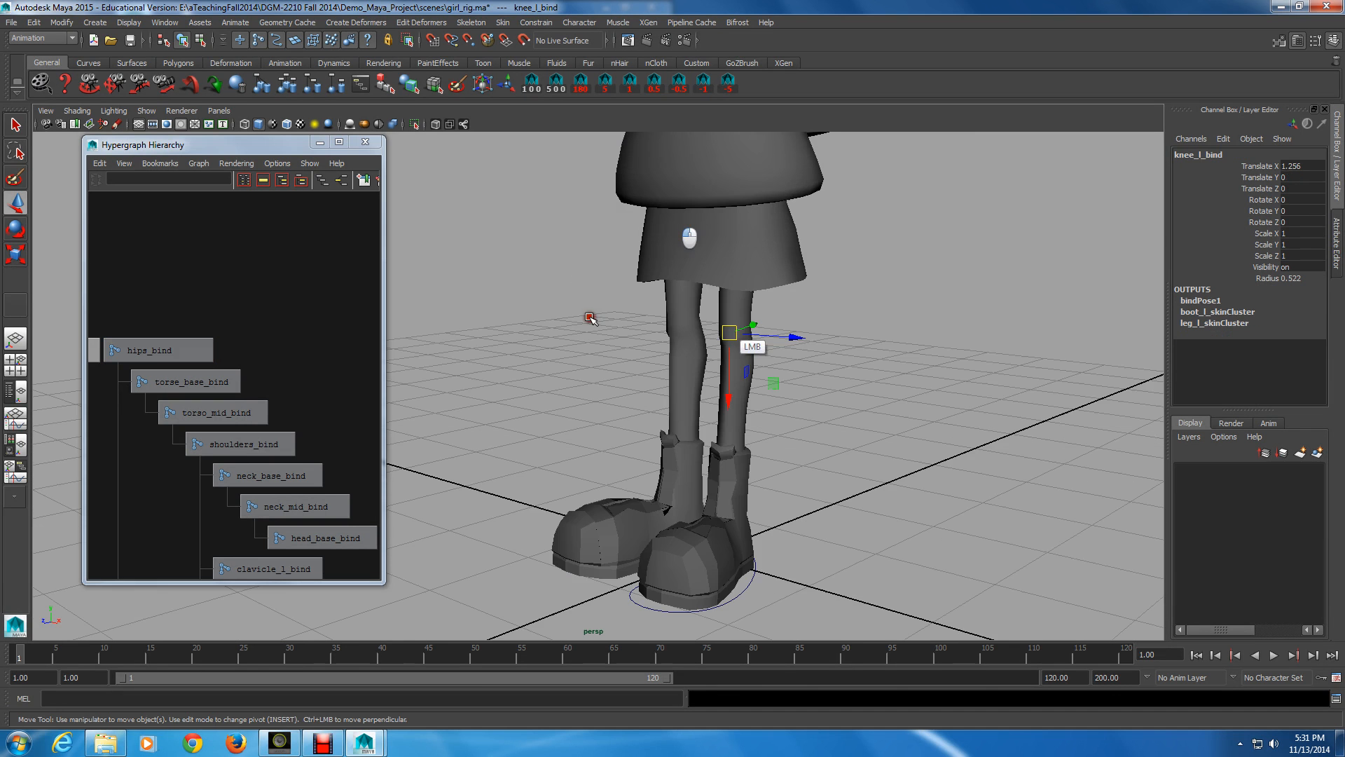
{"action": "left_click", "coordinate": [746, 372]}
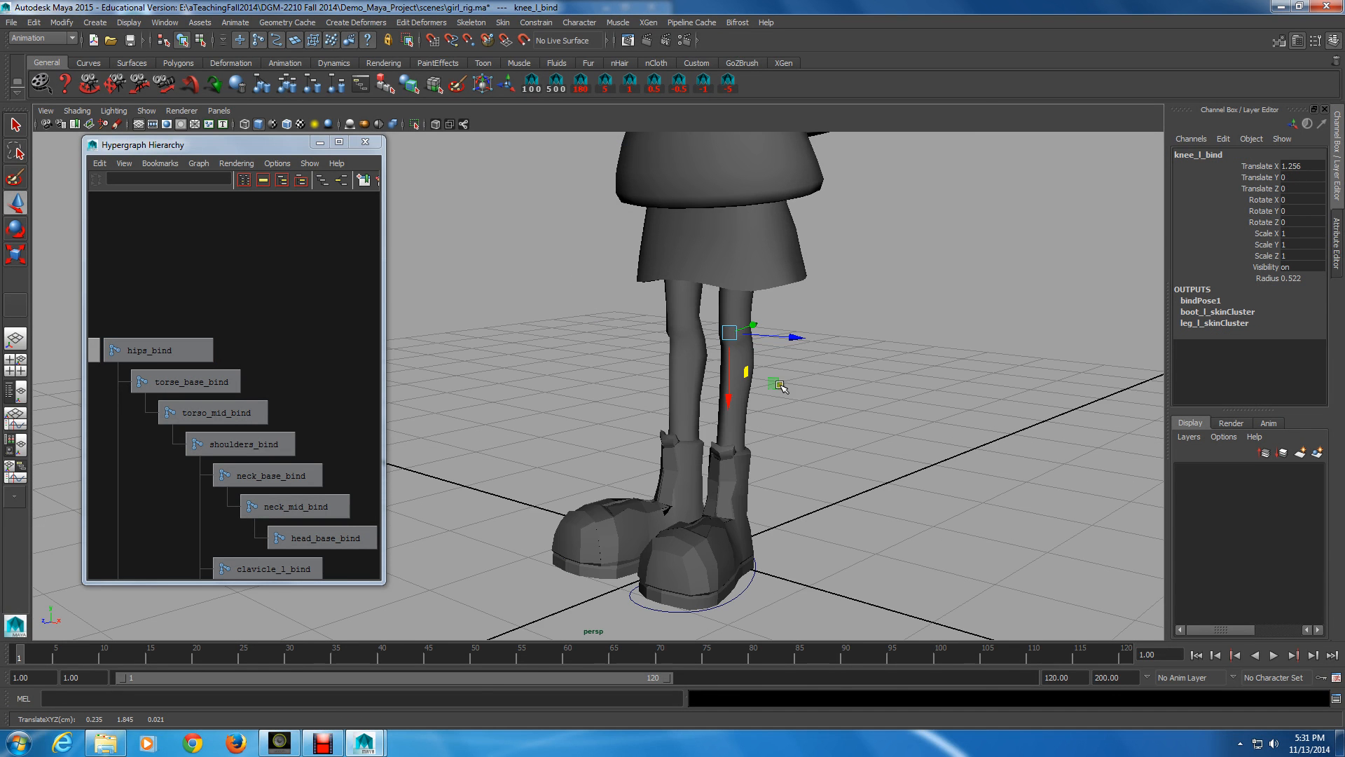
{"action": "left_click", "coordinate": [759, 354]}
{"action": "key", "text": "1"}
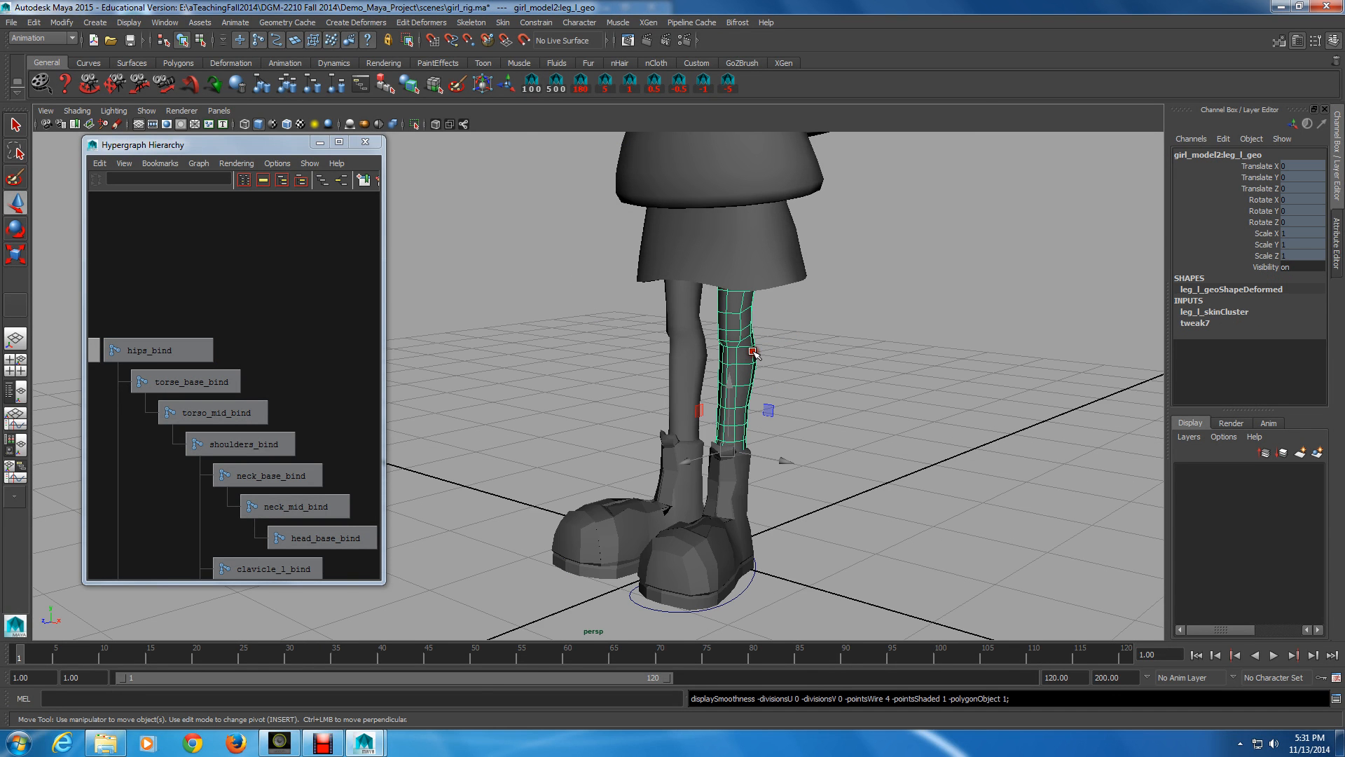
{"action": "left_click", "coordinate": [769, 343]}
{"action": "left_click_drag", "start_coordinate": [769, 341], "coordinate": [751, 390], "text": "alt"}
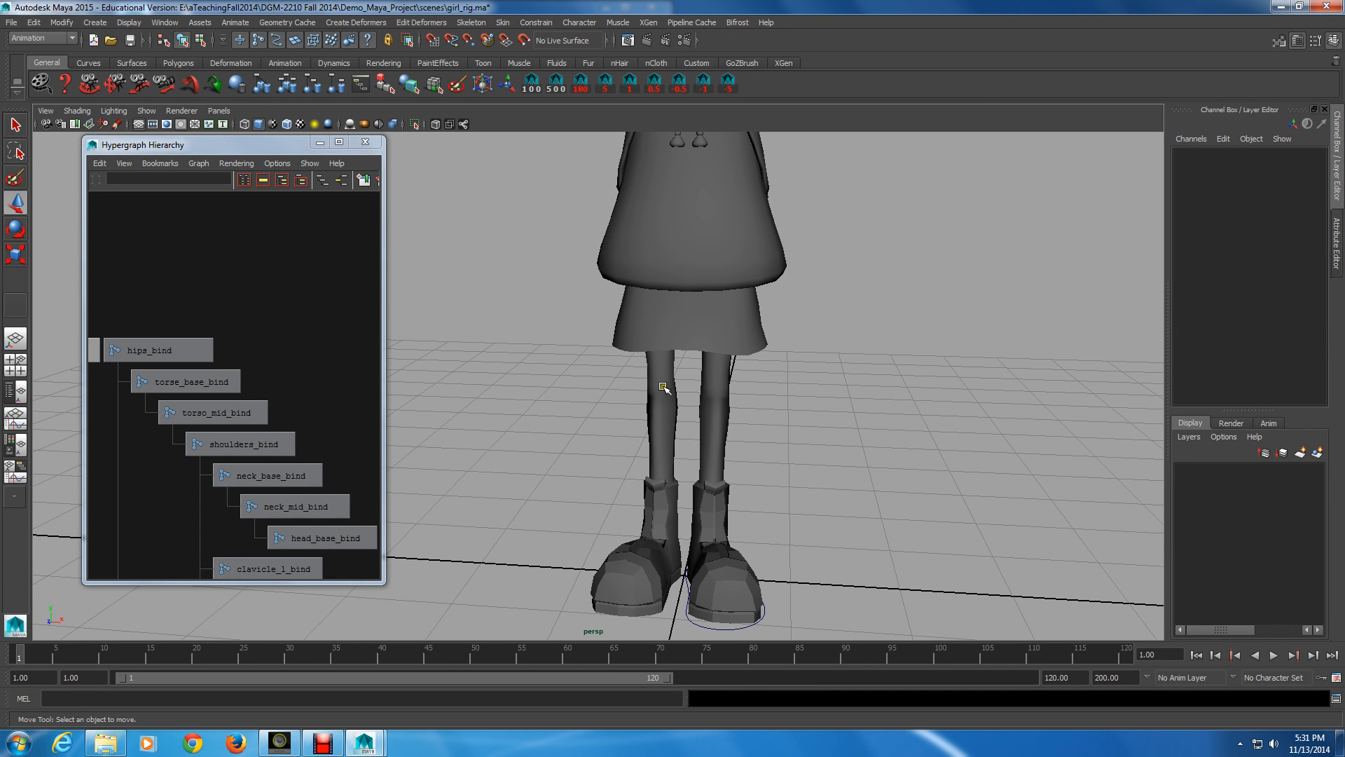
- Examine the left leg geometry and its knee joint from the front and the side
{"action": "left_click", "coordinate": [717, 376]}
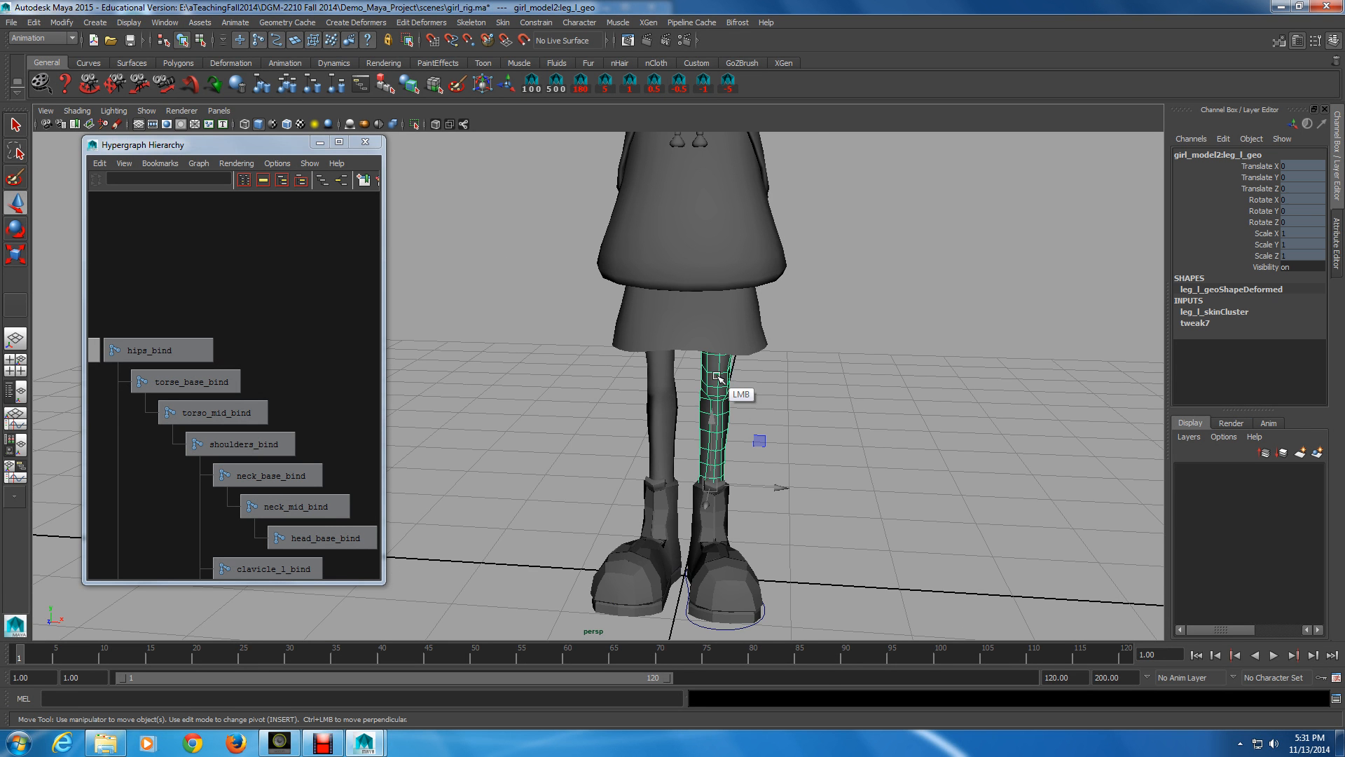
{"action": "left_click_drag", "start_coordinate": [832, 409], "coordinate": [750, 397], "text": "alt"}
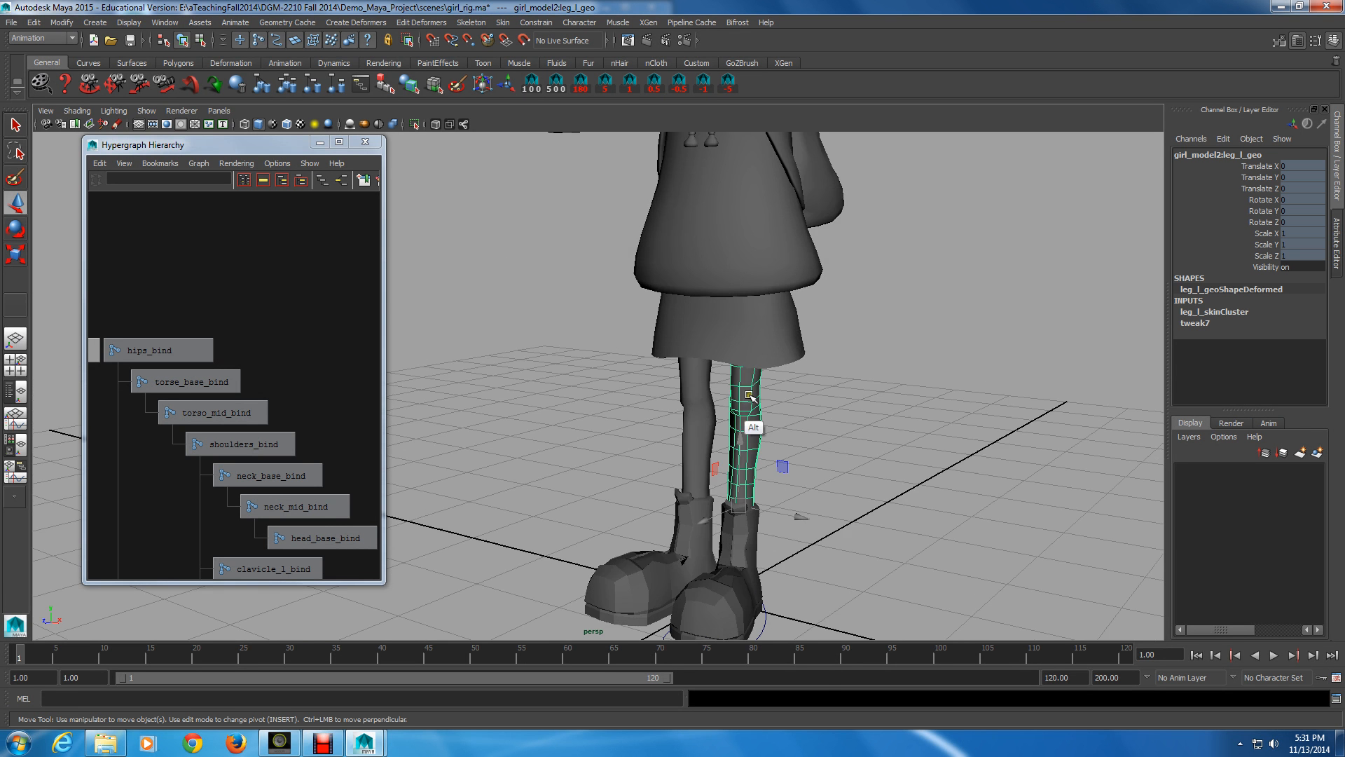
{"action": "left_click", "coordinate": [739, 408]}
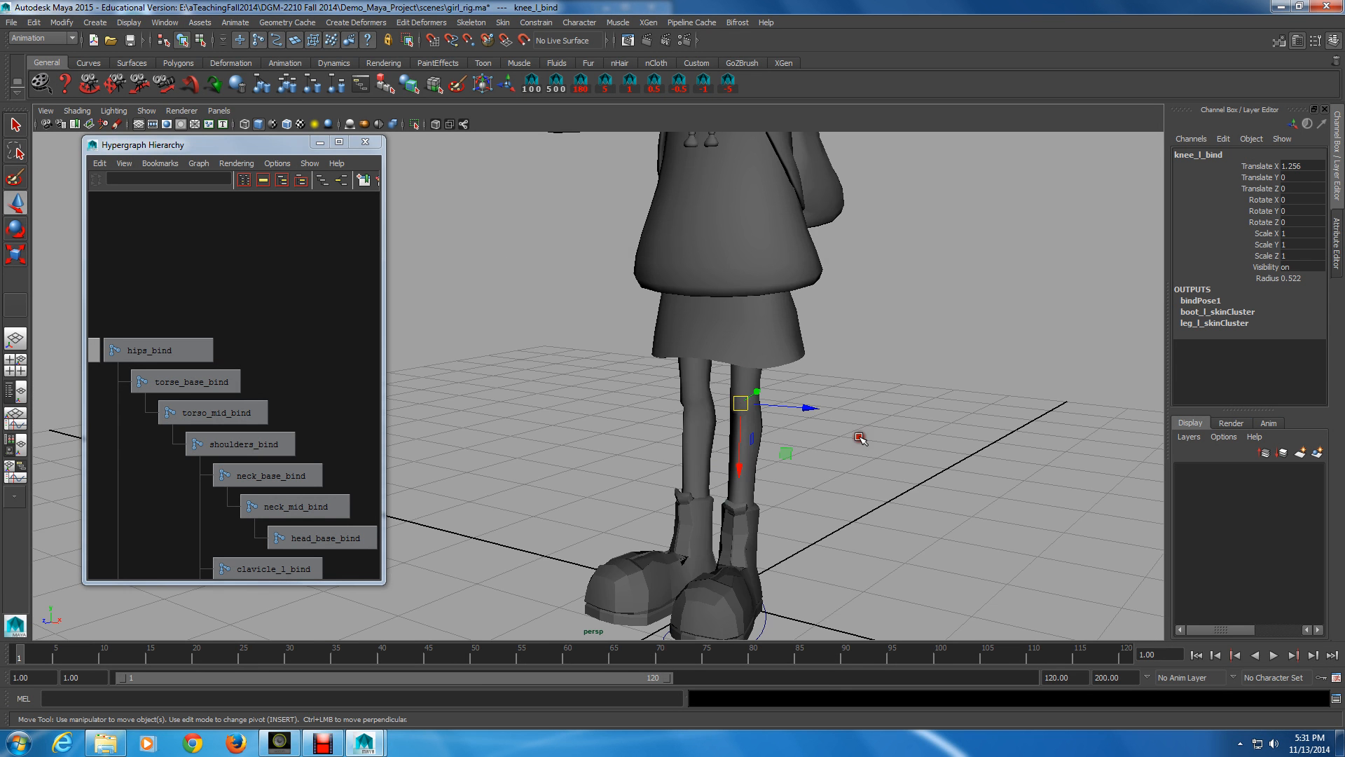
{"action": "left_click_drag", "start_coordinate": [860, 438], "coordinate": [790, 451], "text": "alt"}
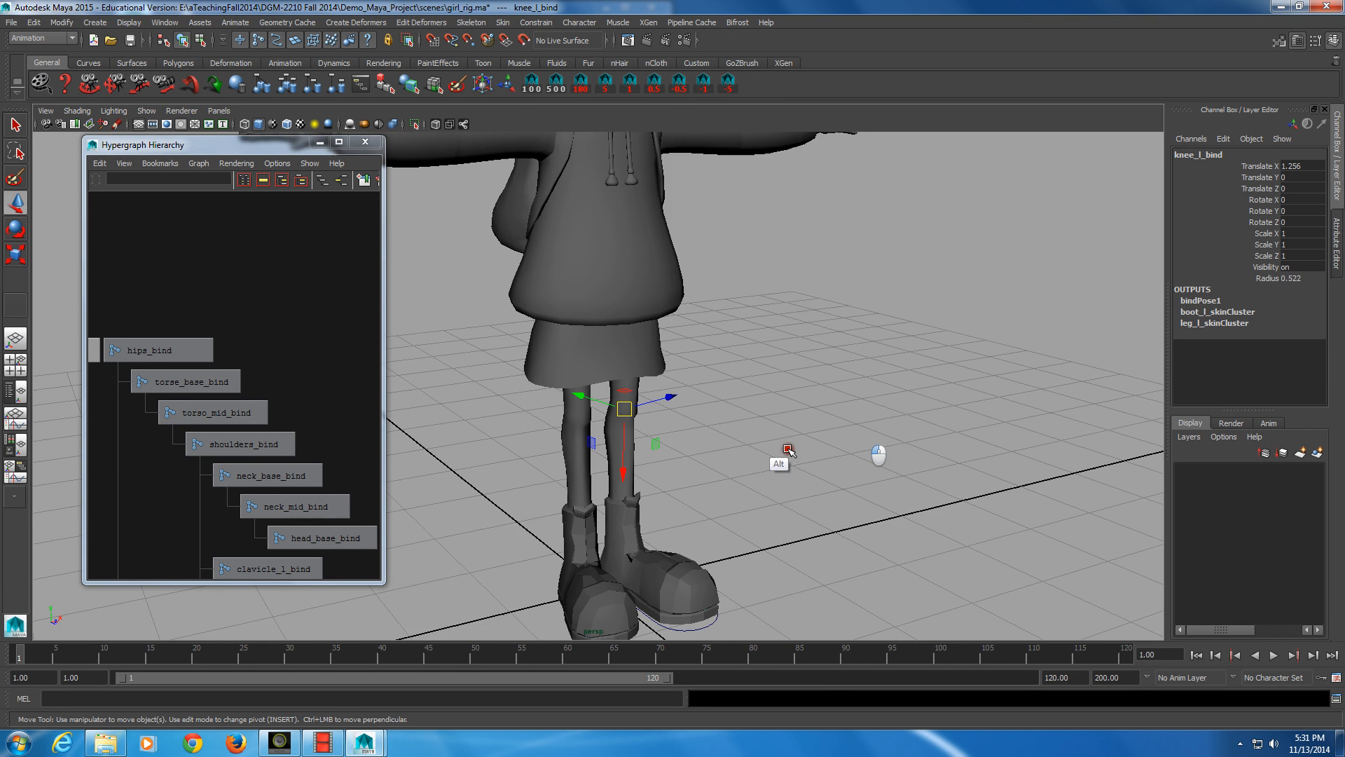
{"action": "middle_click_drag", "start_coordinate": [788, 449], "coordinate": [699, 405], "text": "alt"}
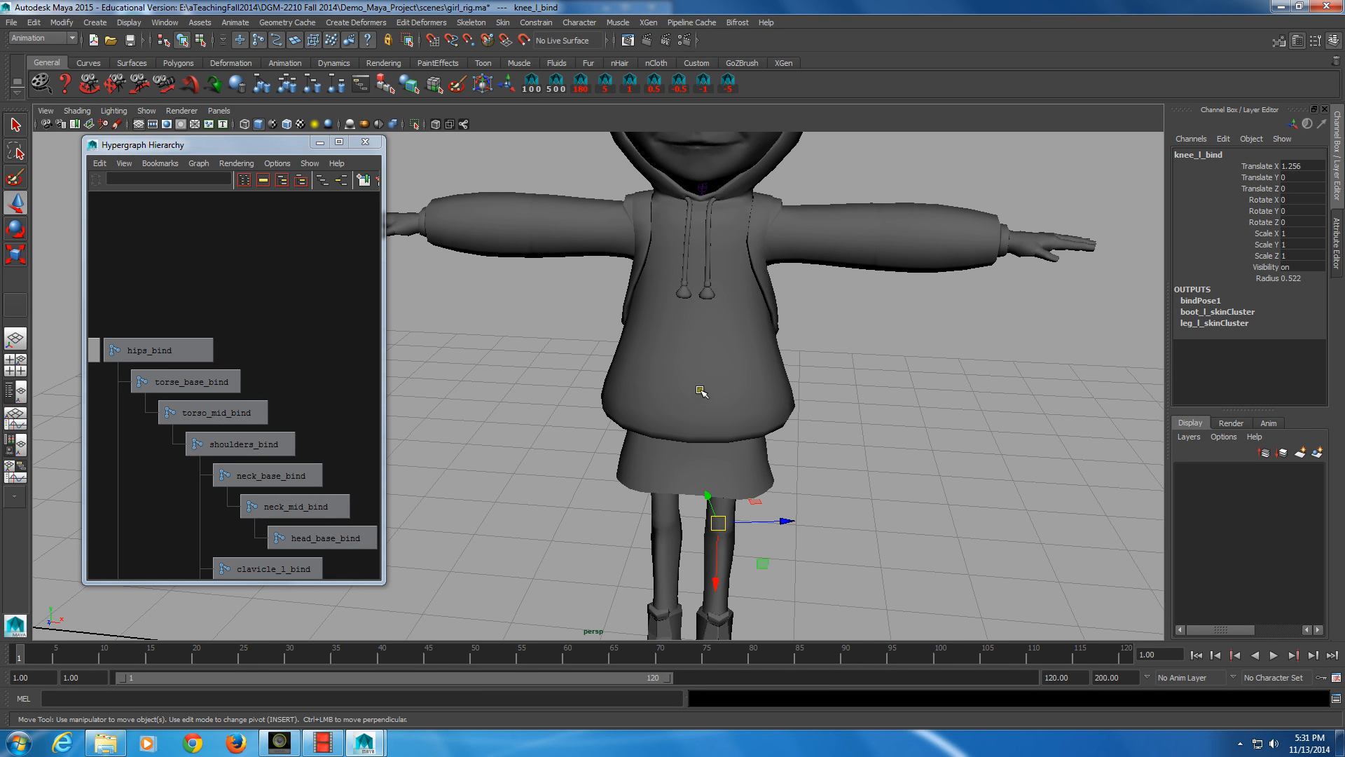
{"action": "key", "text": "alt"}
{"action": "left_click", "coordinate": [319, 144]}
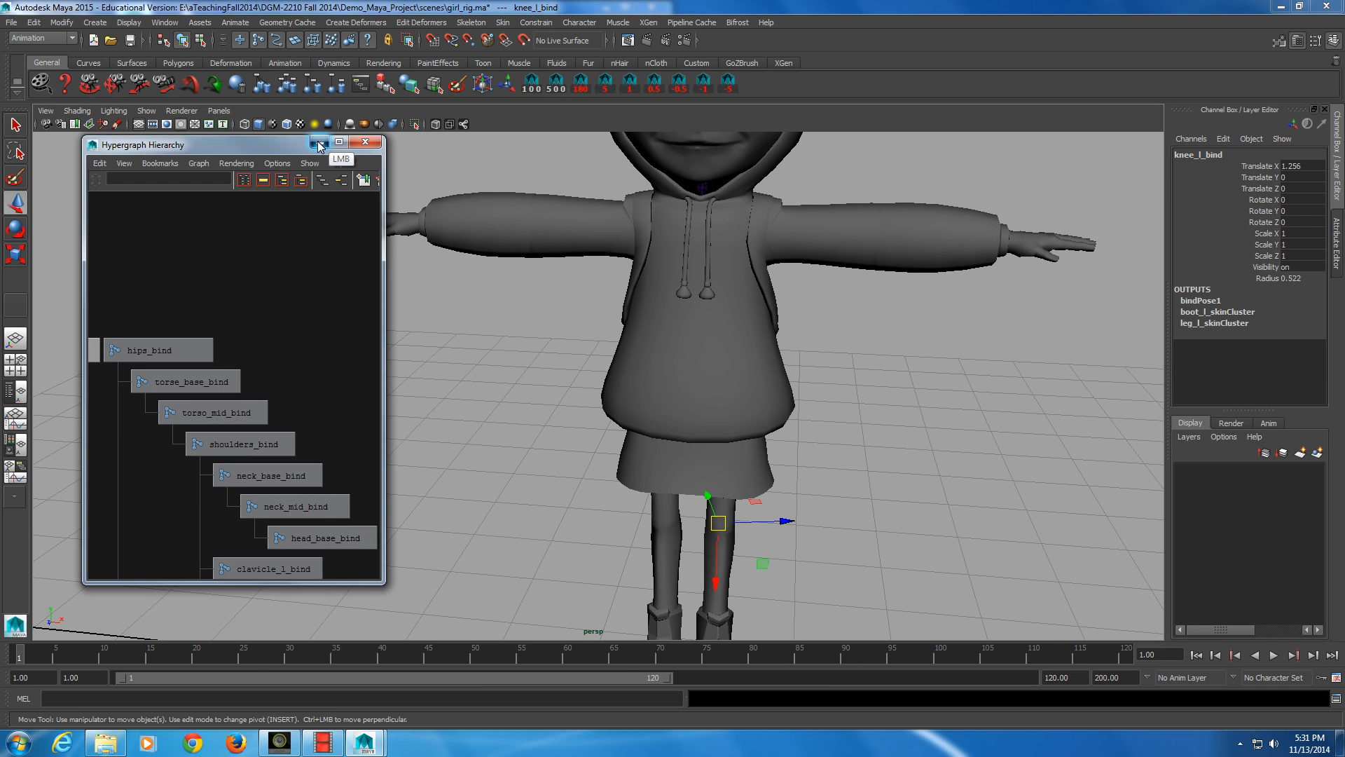
- Select the backpack geometry and check how its straps and body sit against the torso
{"action": "left_click_drag", "start_coordinate": [491, 280], "coordinate": [528, 291], "text": "alt"}
{"action": "right_click_drag", "start_coordinate": [527, 291], "coordinate": [615, 280], "text": "alt"}
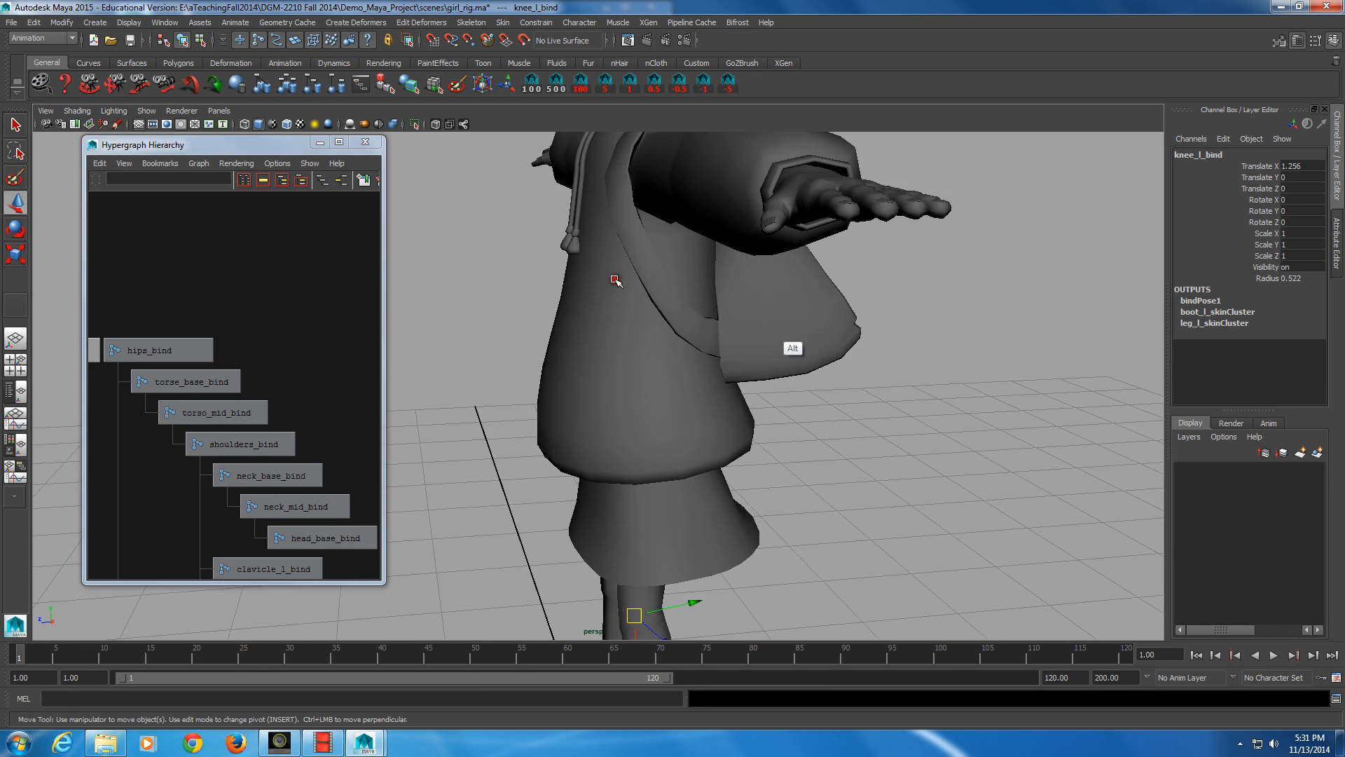
{"action": "left_click", "coordinate": [773, 327]}
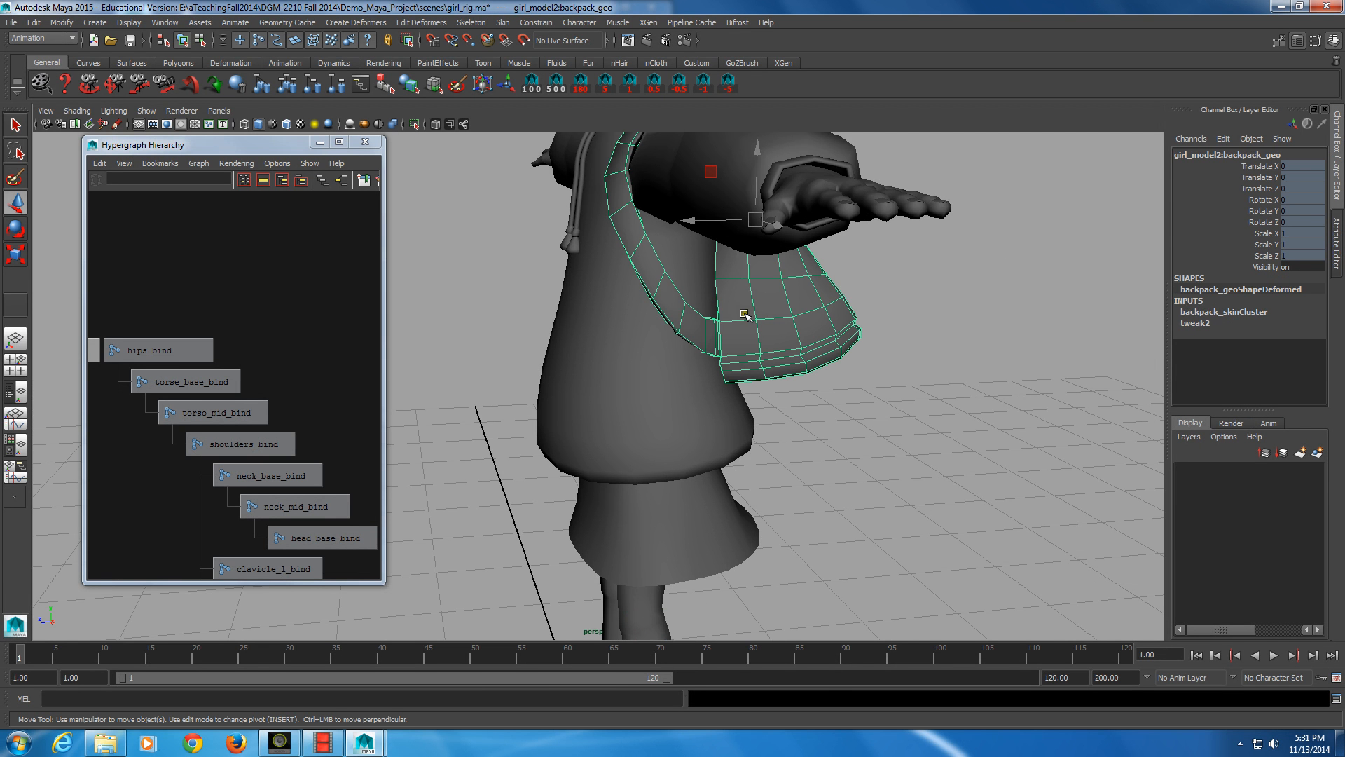
{"action": "key", "text": "alt"}
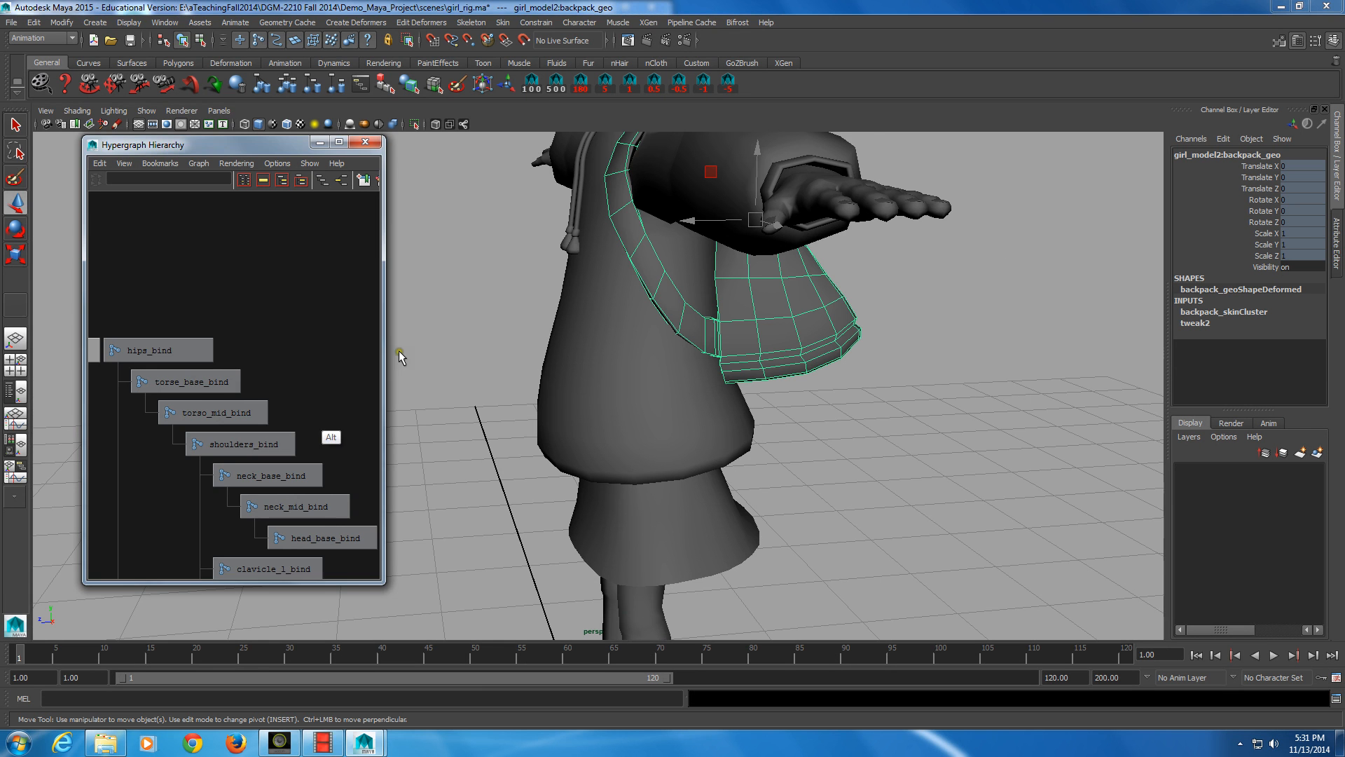
{"action": "middle_click_drag", "start_coordinate": [400, 357], "coordinate": [316, 414], "text": "alt"}
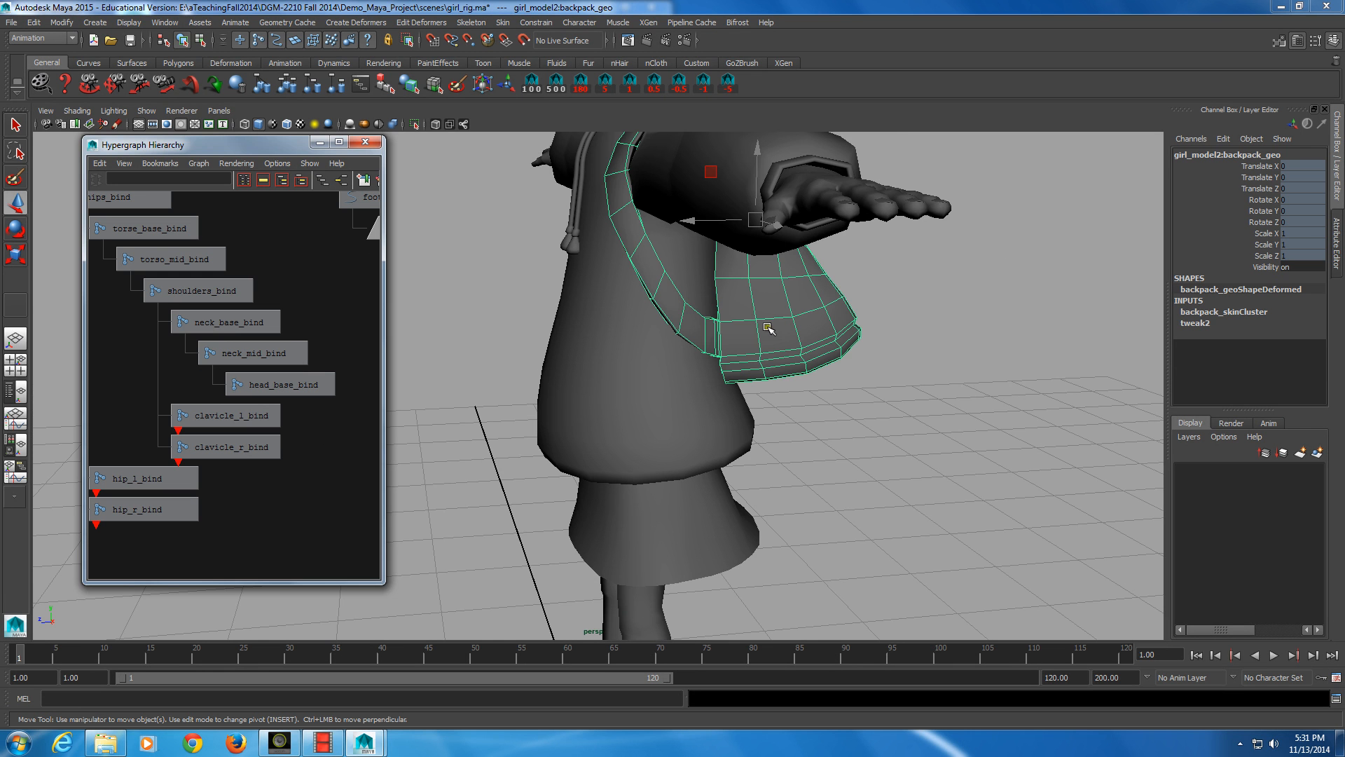
{"action": "left_click_drag", "start_coordinate": [759, 341], "coordinate": [767, 476], "text": "alt"}
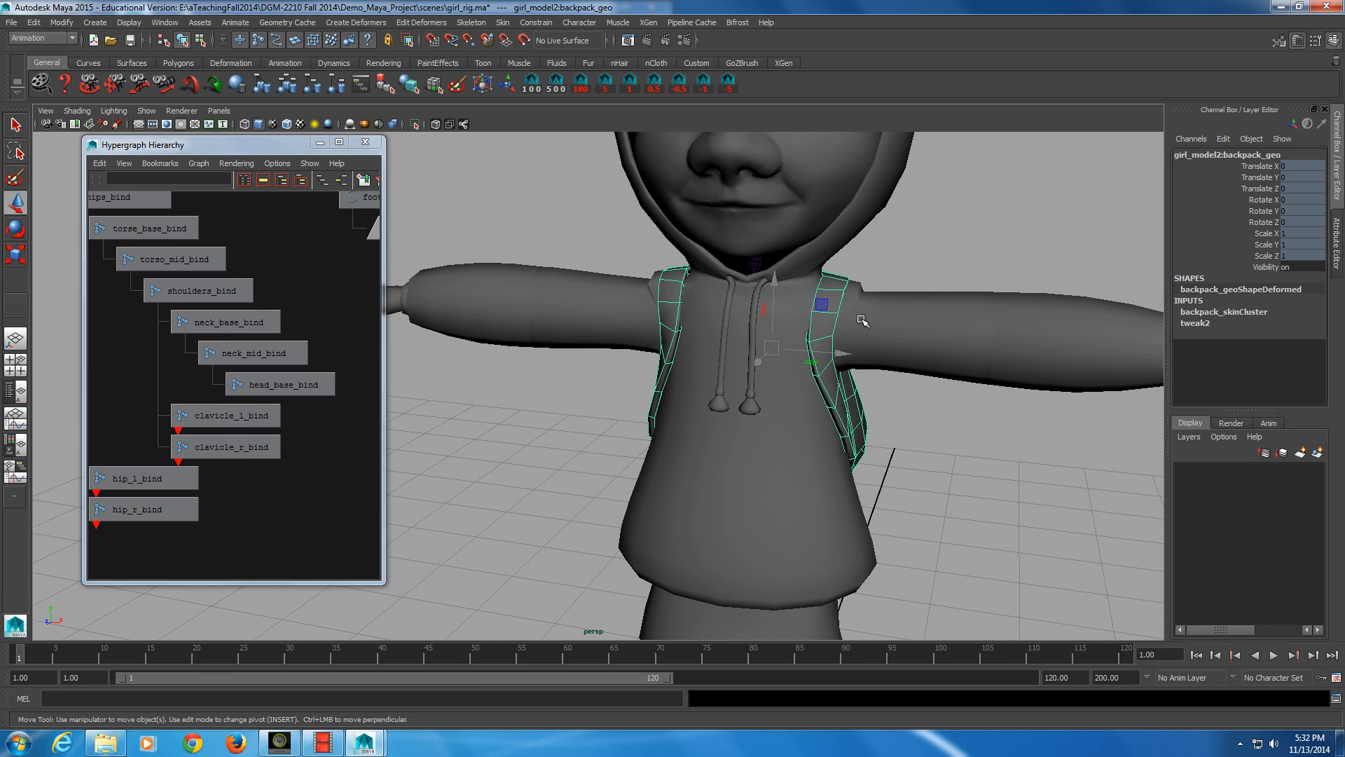
{"action": "left_click_drag", "start_coordinate": [858, 318], "coordinate": [726, 368], "text": "alt"}
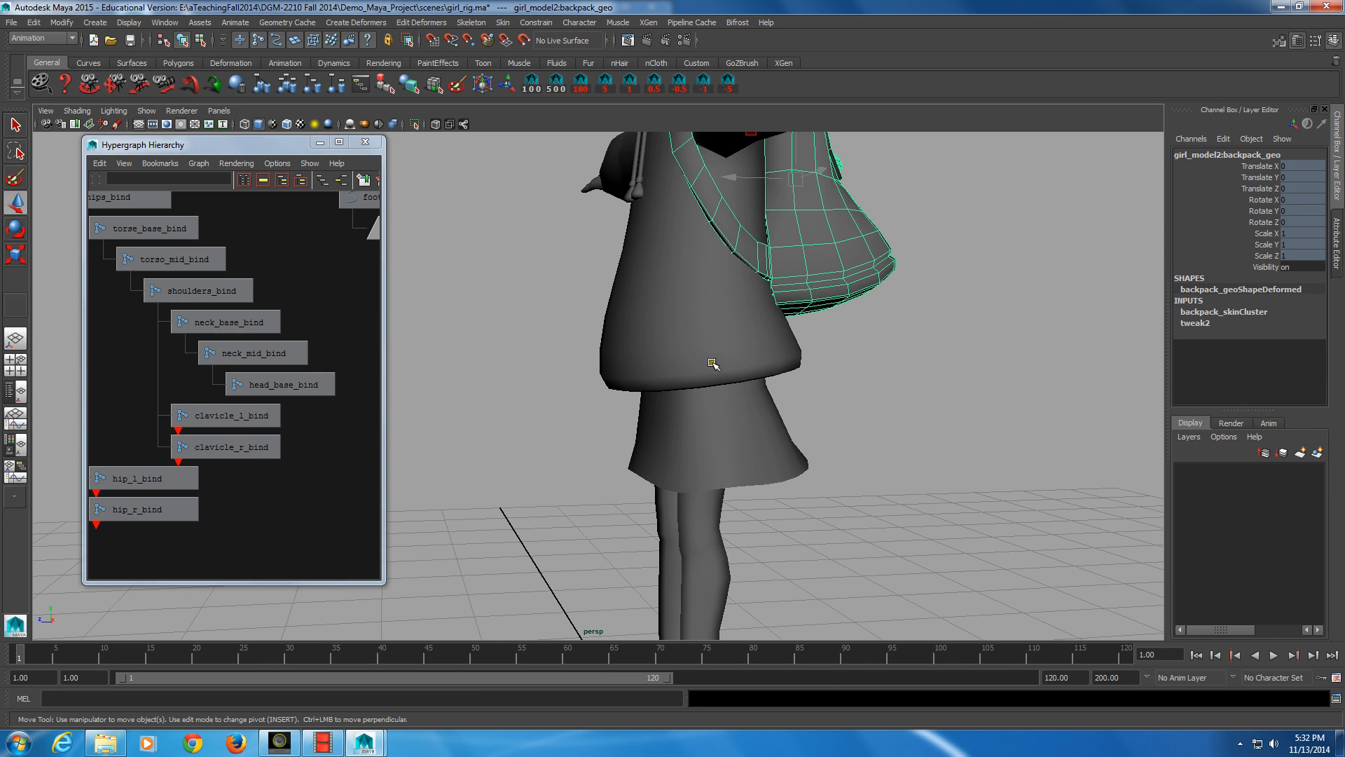
{"action": "left_click_drag", "start_coordinate": [718, 361], "coordinate": [732, 332], "text": "alt"}
{"action": "middle_click_drag", "start_coordinate": [732, 332], "coordinate": [707, 394], "text": "alt"}
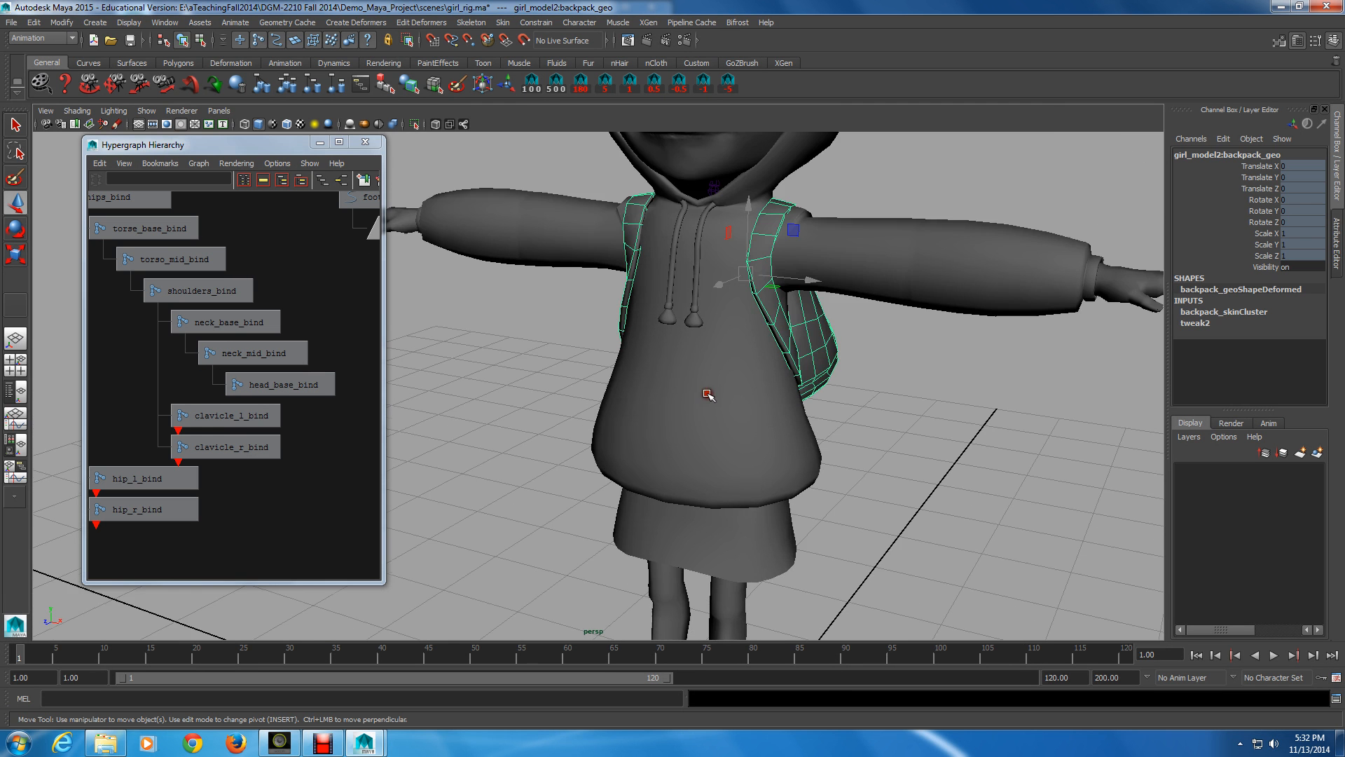
- Start painting skin weights for backpack_skinCluster on the backpack geometry
{"action": "right_click", "coordinate": [805, 332]}
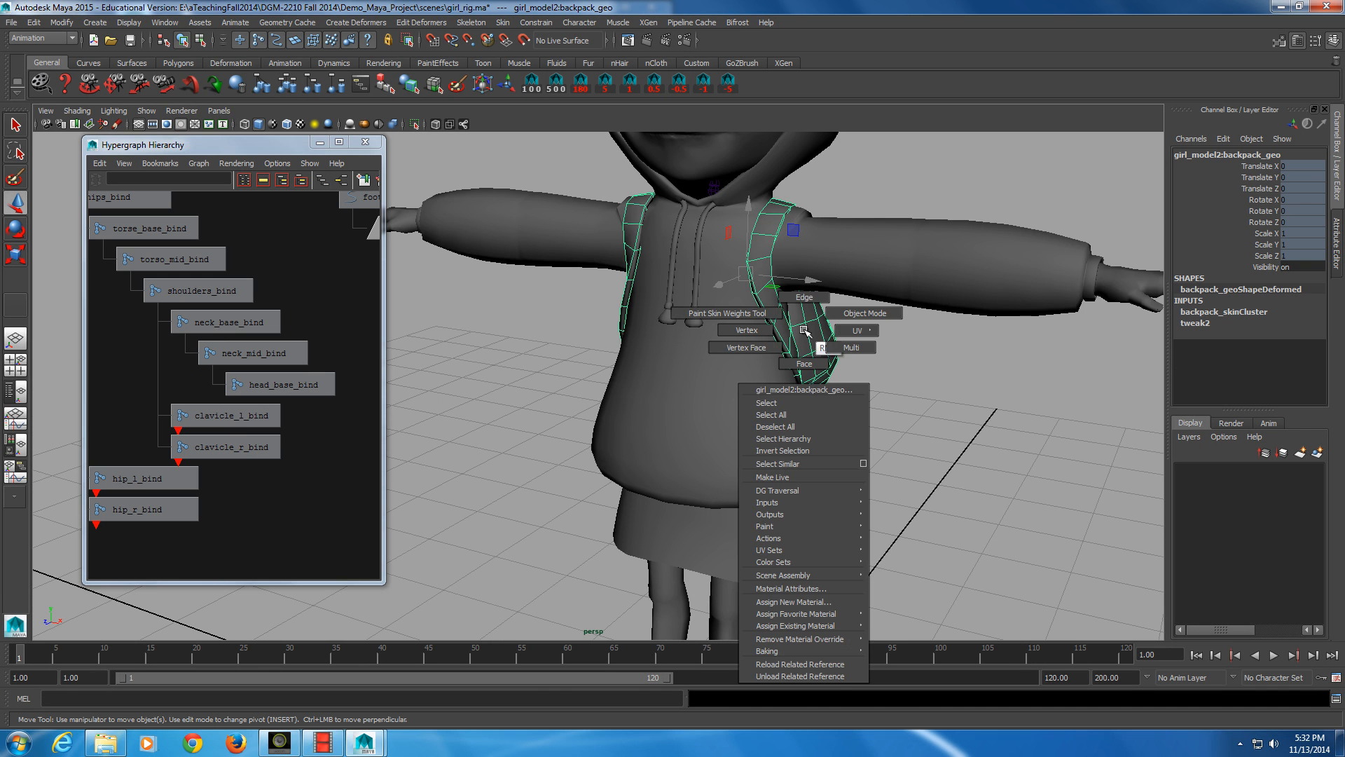
{"action": "mouse_move", "coordinate": [804, 330]}
{"action": "right_mouse_down"}
{"action": "mouse_move", "coordinate": [814, 530]}
{"action": "mouse_move", "coordinate": [858, 532]}
{"action": "mouse_move", "coordinate": [912, 574]}
{"action": "right_mouse_up"}
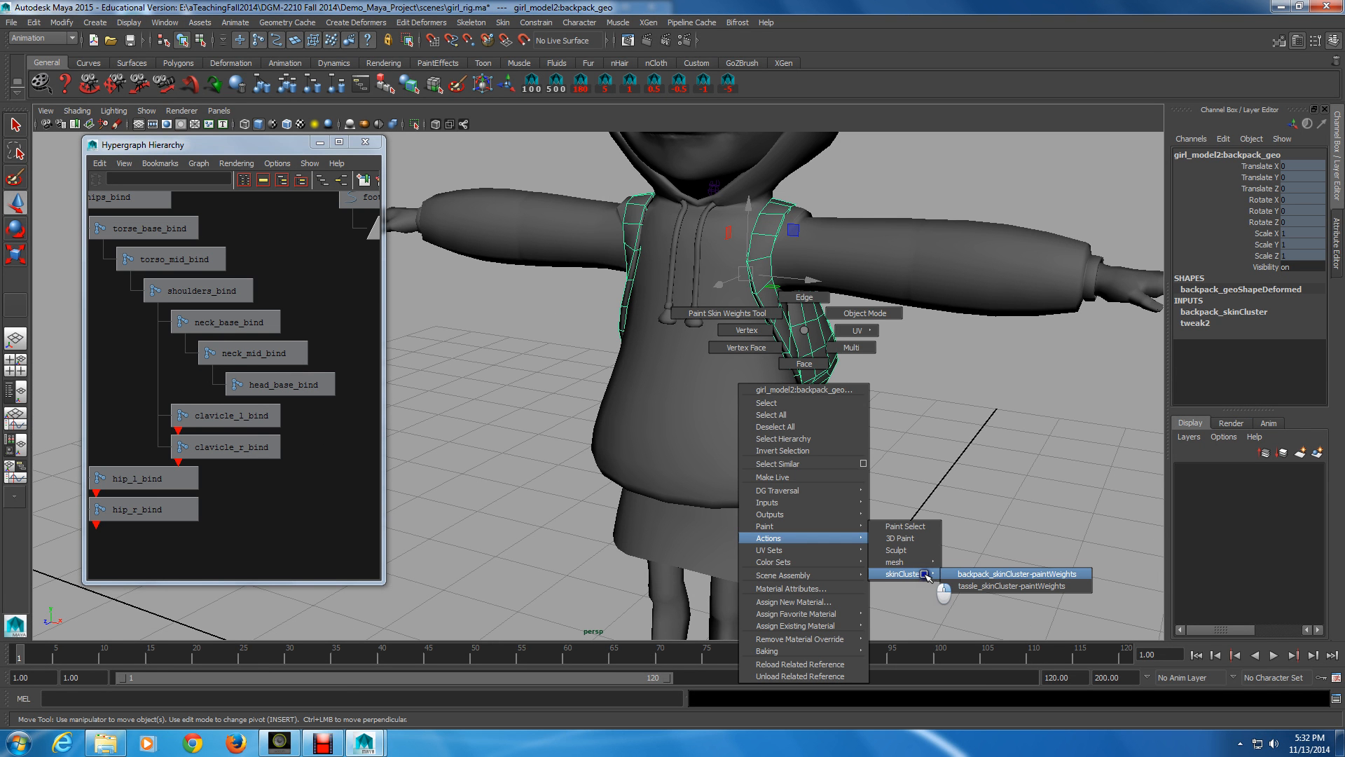
{"action": "left_click", "coordinate": [1015, 573]}
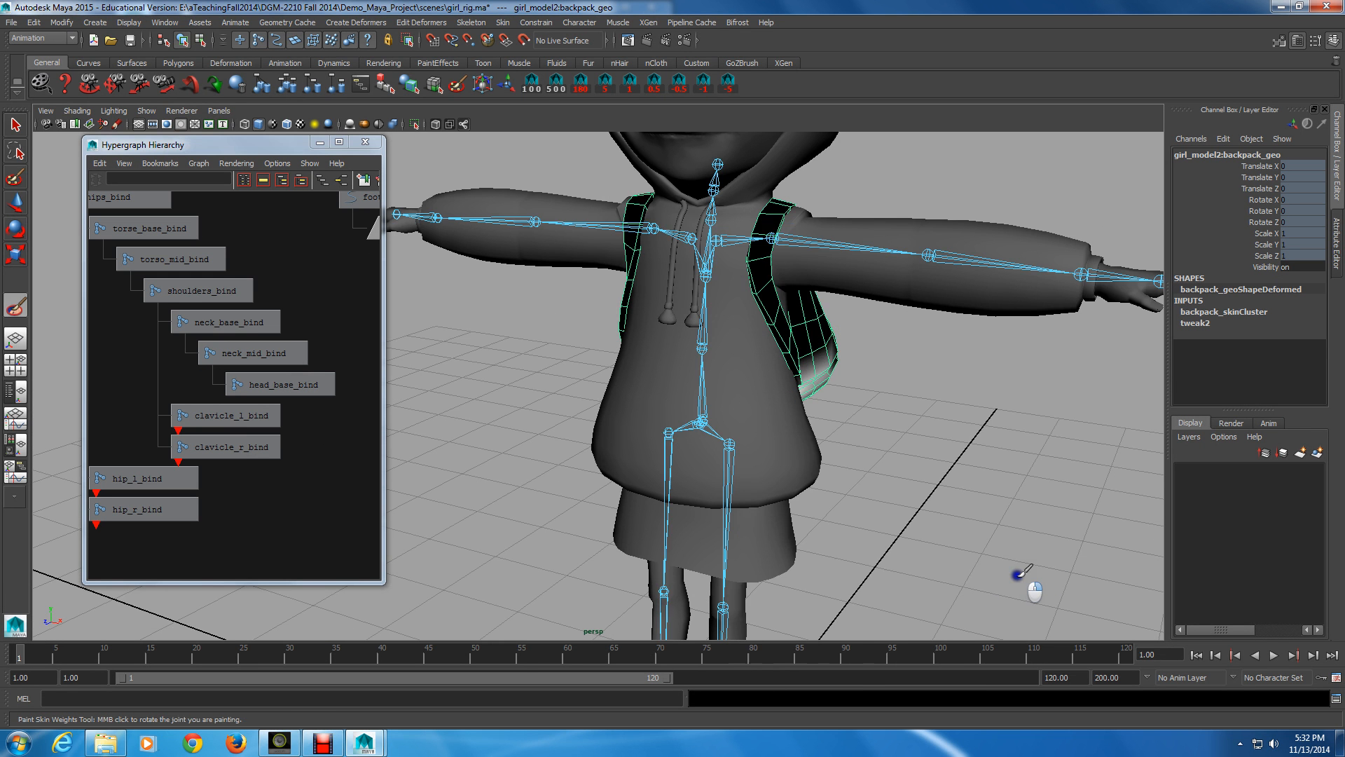
{"action": "mouse_move", "coordinate": [1020, 575]}
{"action": "left_mouse_down", "text": "alt"}
{"action": "mouse_move", "coordinate": [965, 506]}
{"action": "mouse_move", "coordinate": [823, 452]}
{"action": "left_mouse_up", "text": "alt"}
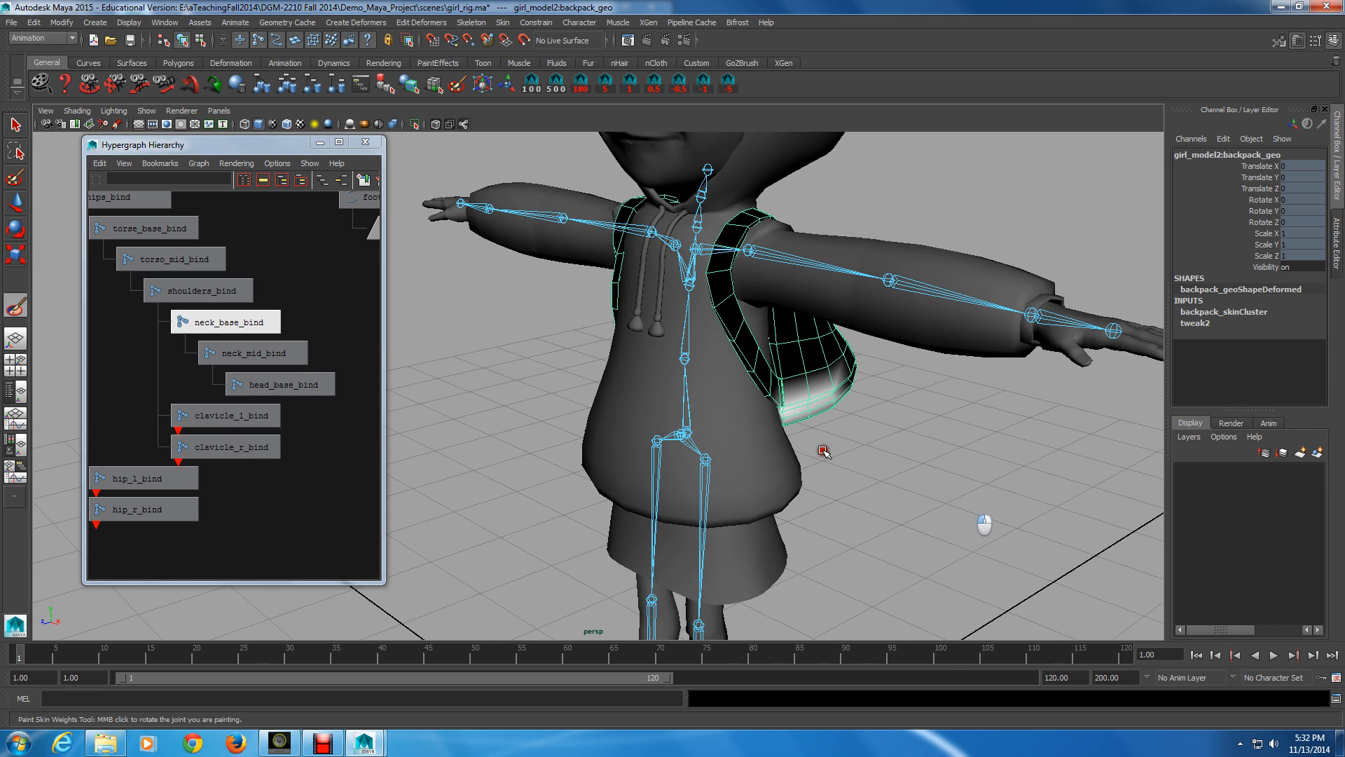
{"action": "left_click", "coordinate": [202, 309]}
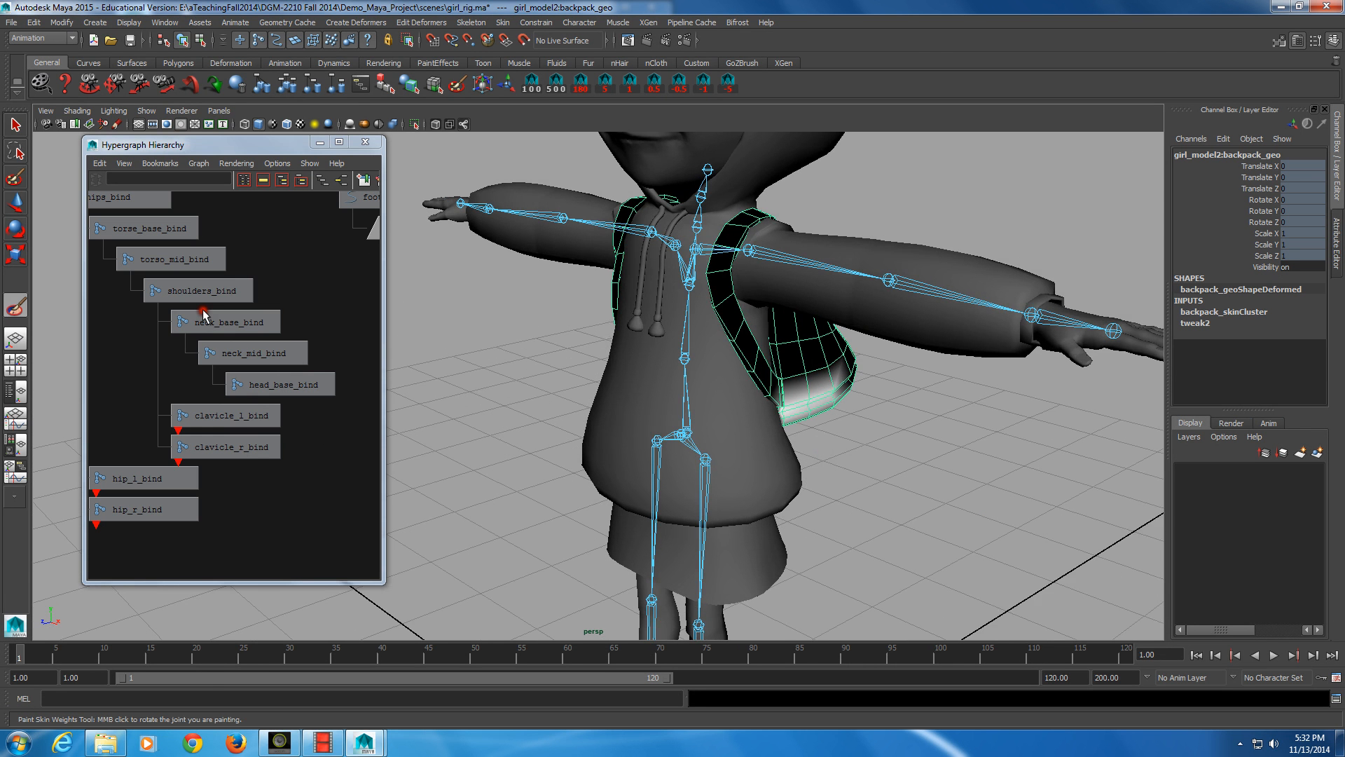
- Show the Paint Skin Weights Tool settings and minimize the Hypergraph Hierarchy window
{"action": "double_click", "coordinate": [16, 309]}
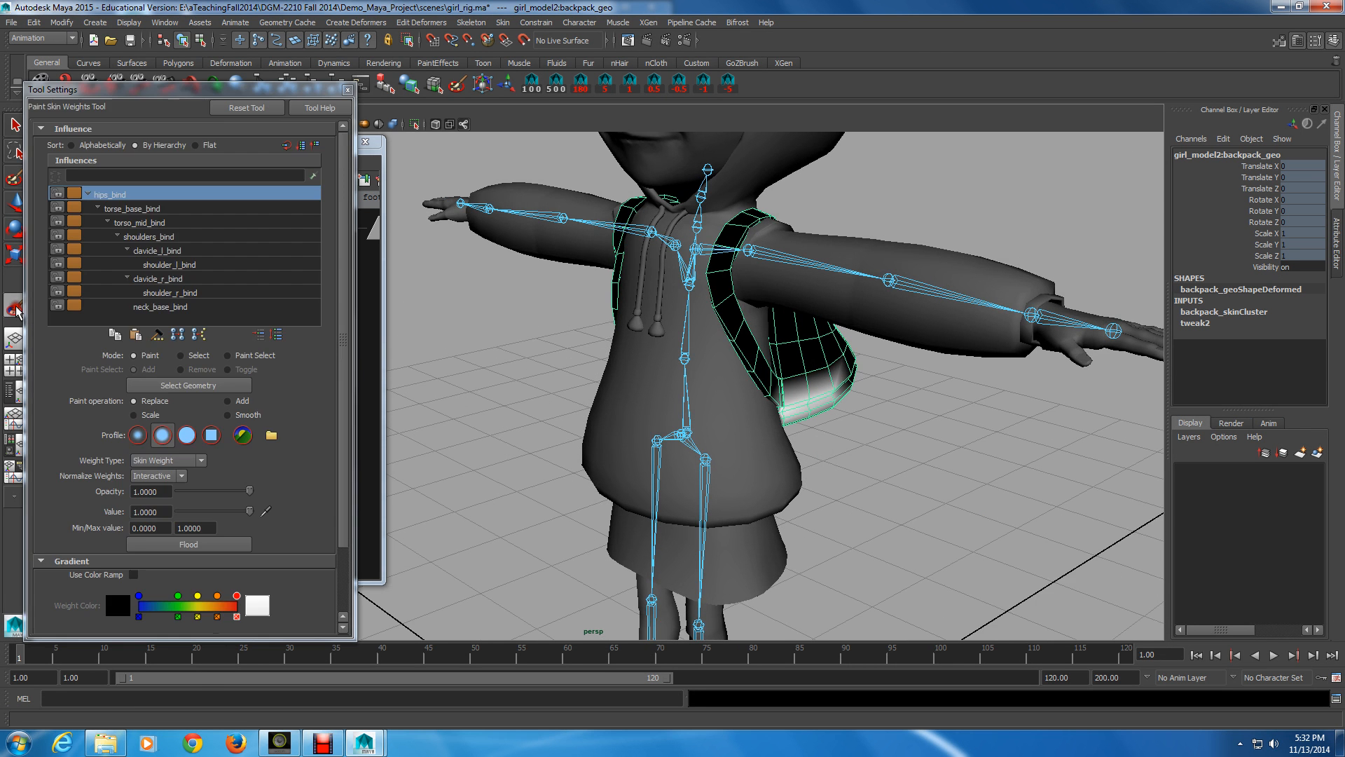
{"action": "mouse_move", "coordinate": [96, 89]}
{"action": "left_mouse_down"}
{"action": "mouse_move", "coordinate": [129, 73]}
{"action": "mouse_move", "coordinate": [106, 100]}
{"action": "mouse_move", "coordinate": [142, 84]}
{"action": "left_mouse_up"}
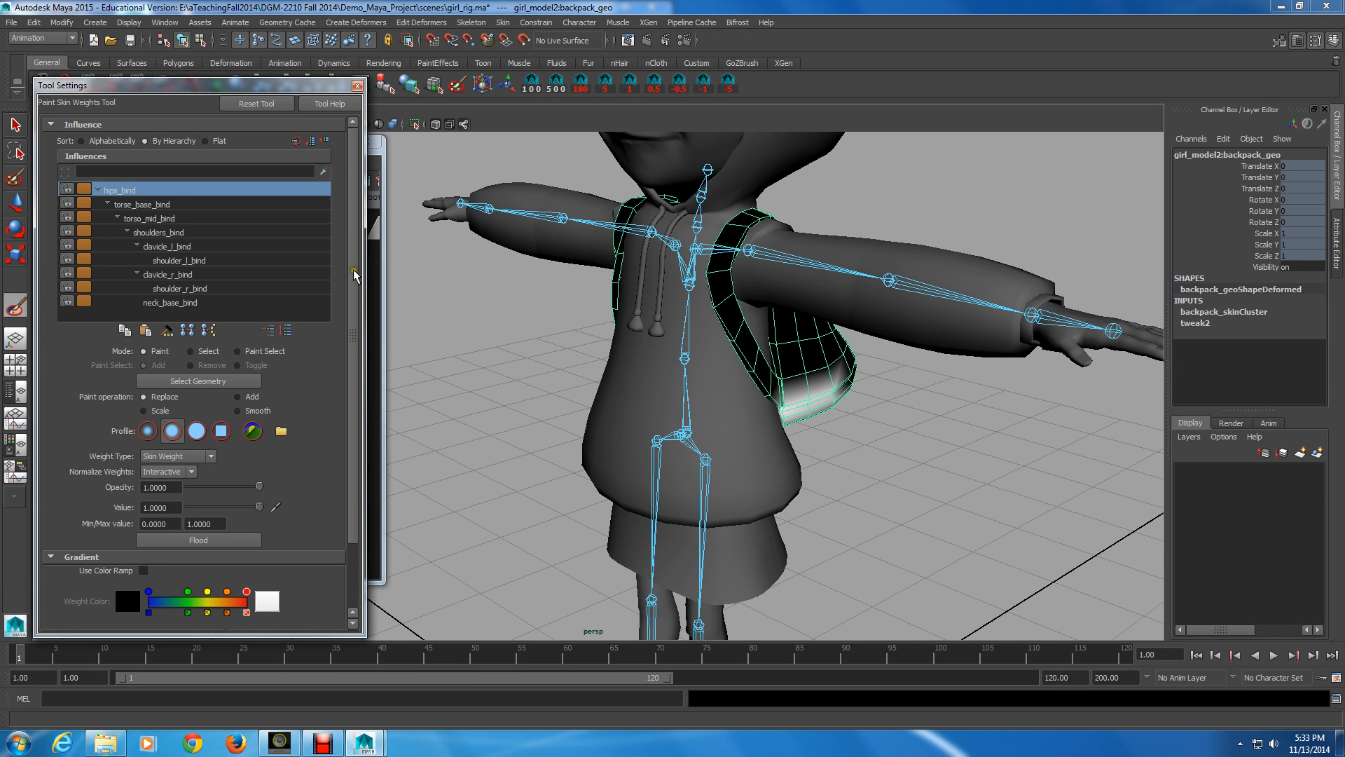
{"action": "left_click_drag", "start_coordinate": [936, 393], "coordinate": [902, 401], "text": "alt"}
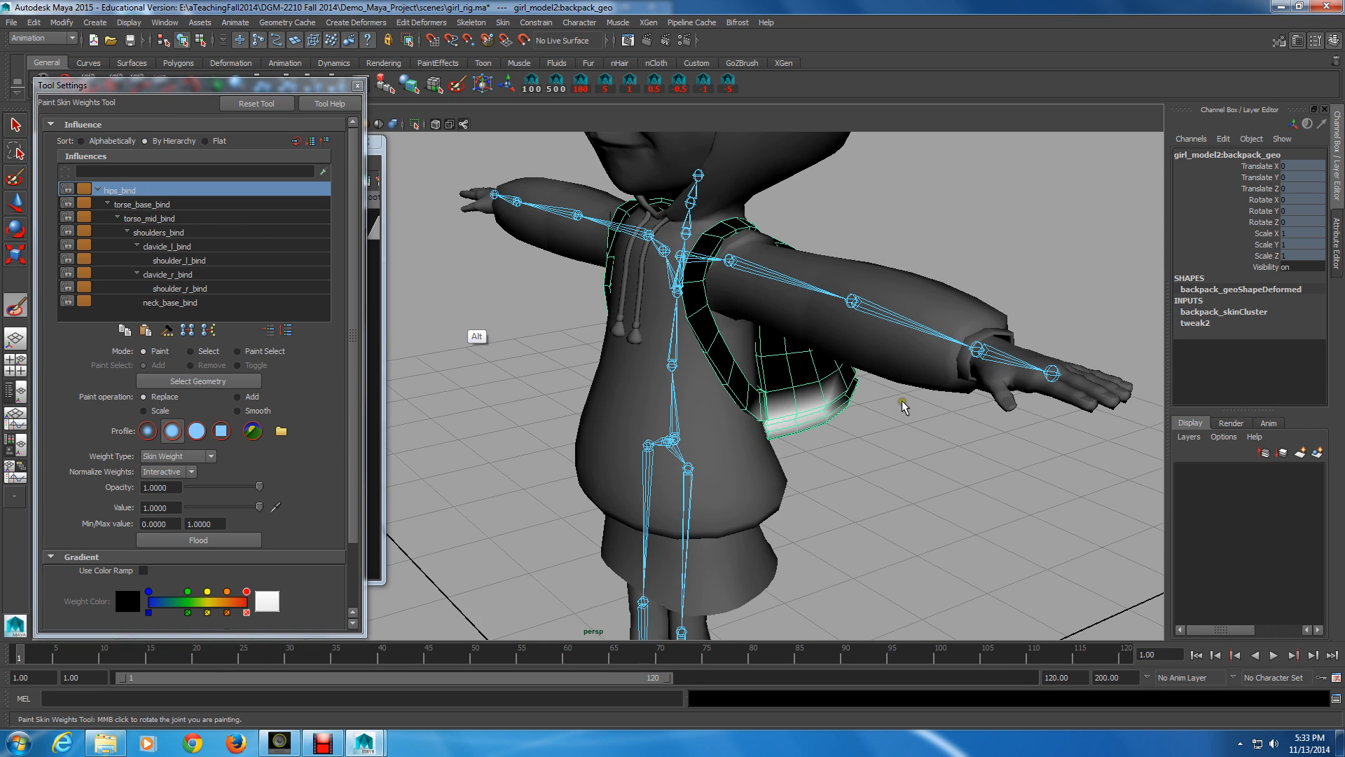
{"action": "left_click", "coordinate": [375, 286]}
{"action": "left_click", "coordinate": [320, 142]}
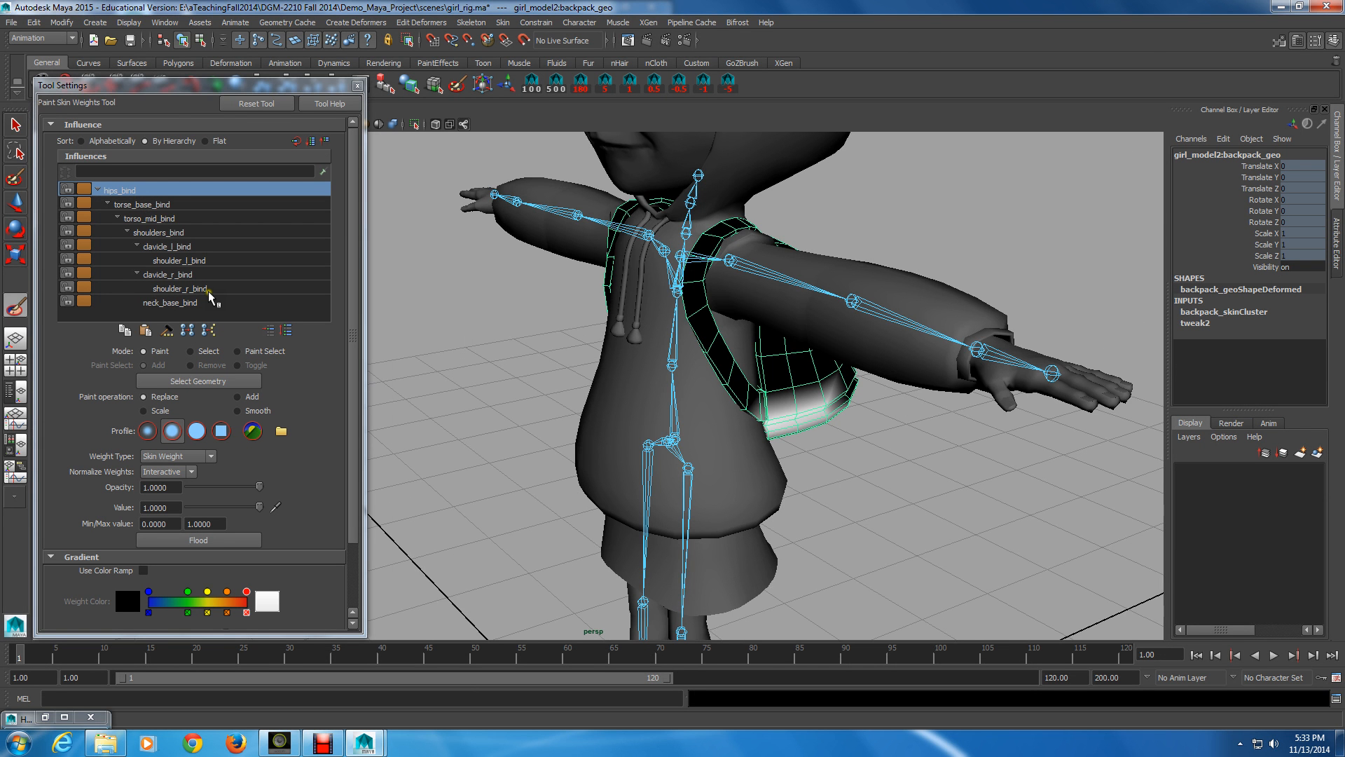
- Inspect the hips_bind and neck_base_bind influences on the backpack from behind
{"action": "left_click", "coordinate": [152, 189]}
{"action": "mouse_move", "coordinate": [793, 382]}
{"action": "left_mouse_down", "text": "alt"}
{"action": "mouse_move", "coordinate": [809, 452]}
{"action": "mouse_move", "coordinate": [687, 441]}
{"action": "mouse_move", "coordinate": [707, 456]}
{"action": "left_mouse_up", "text": "alt"}
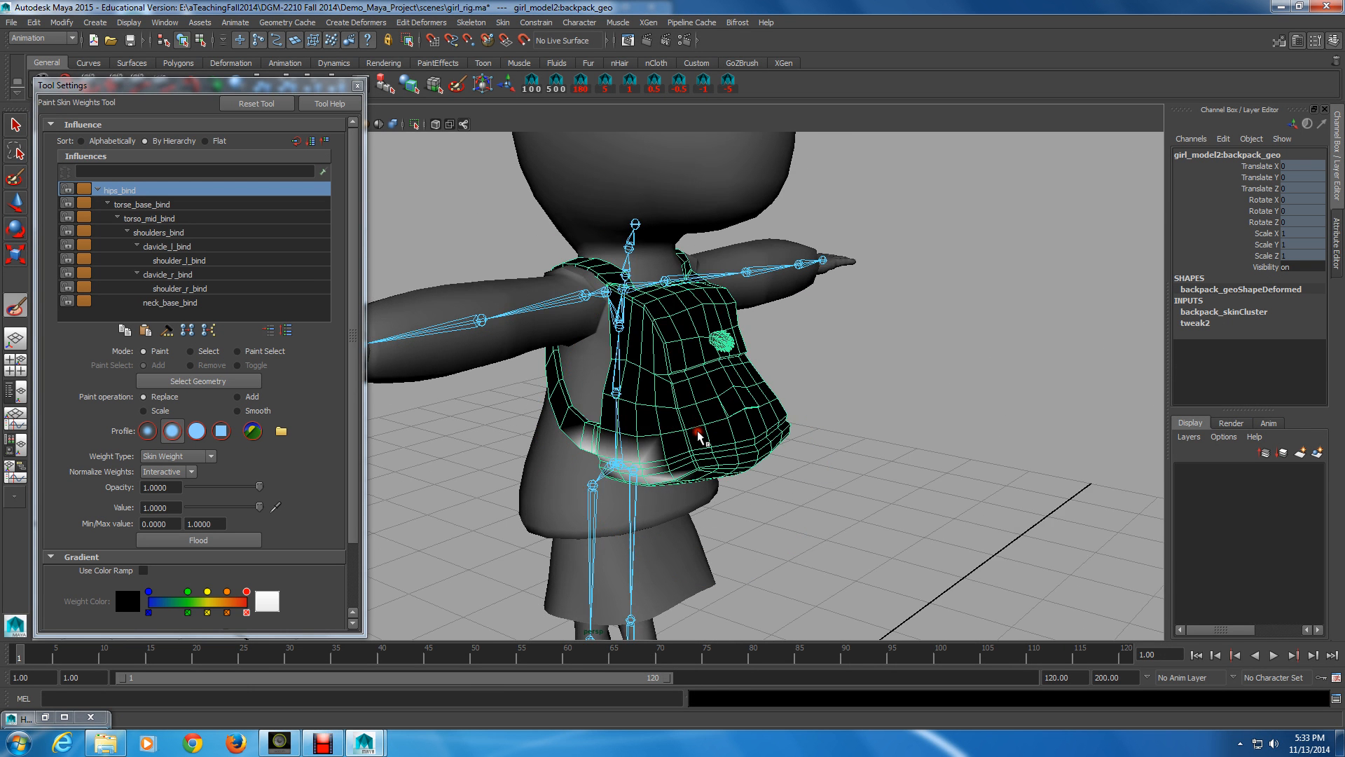
{"action": "left_click", "coordinate": [184, 303]}
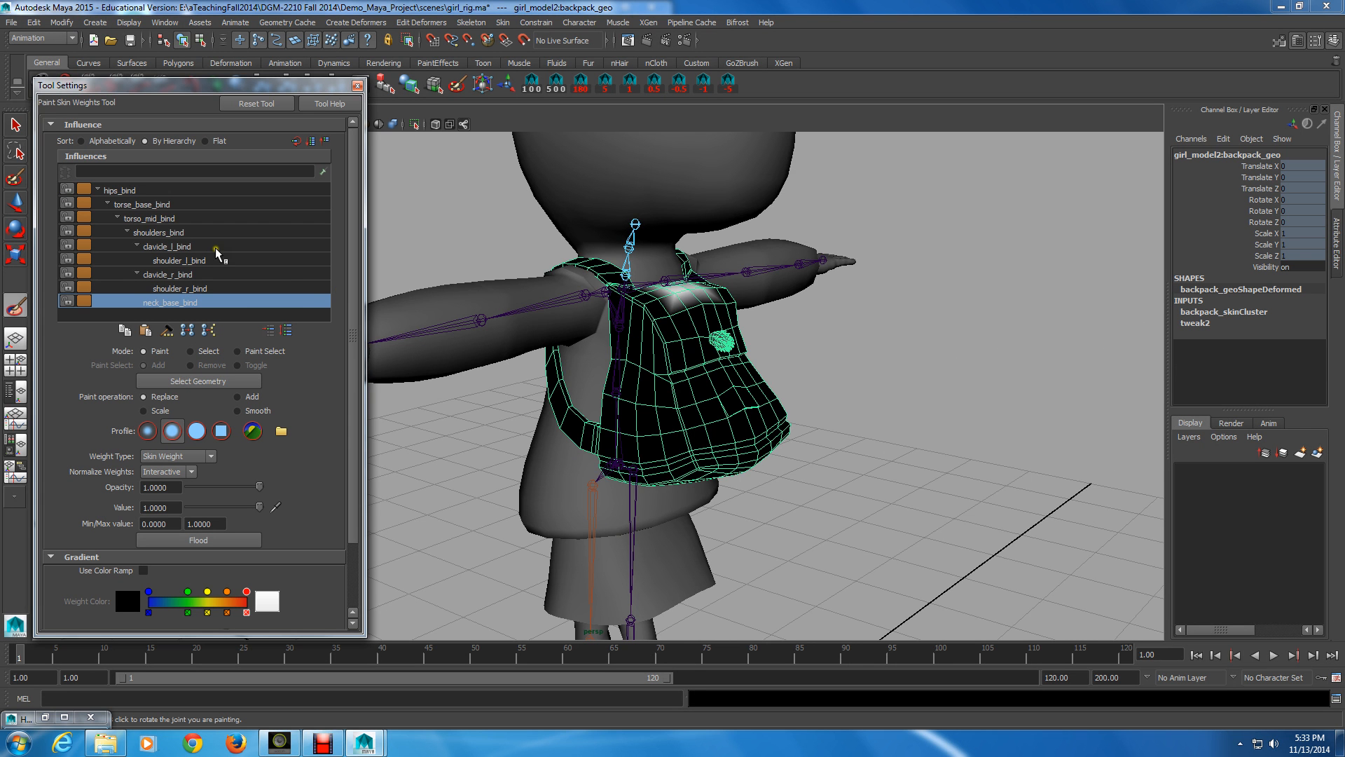
{"action": "left_click_drag", "start_coordinate": [707, 359], "coordinate": [644, 344], "text": "alt"}
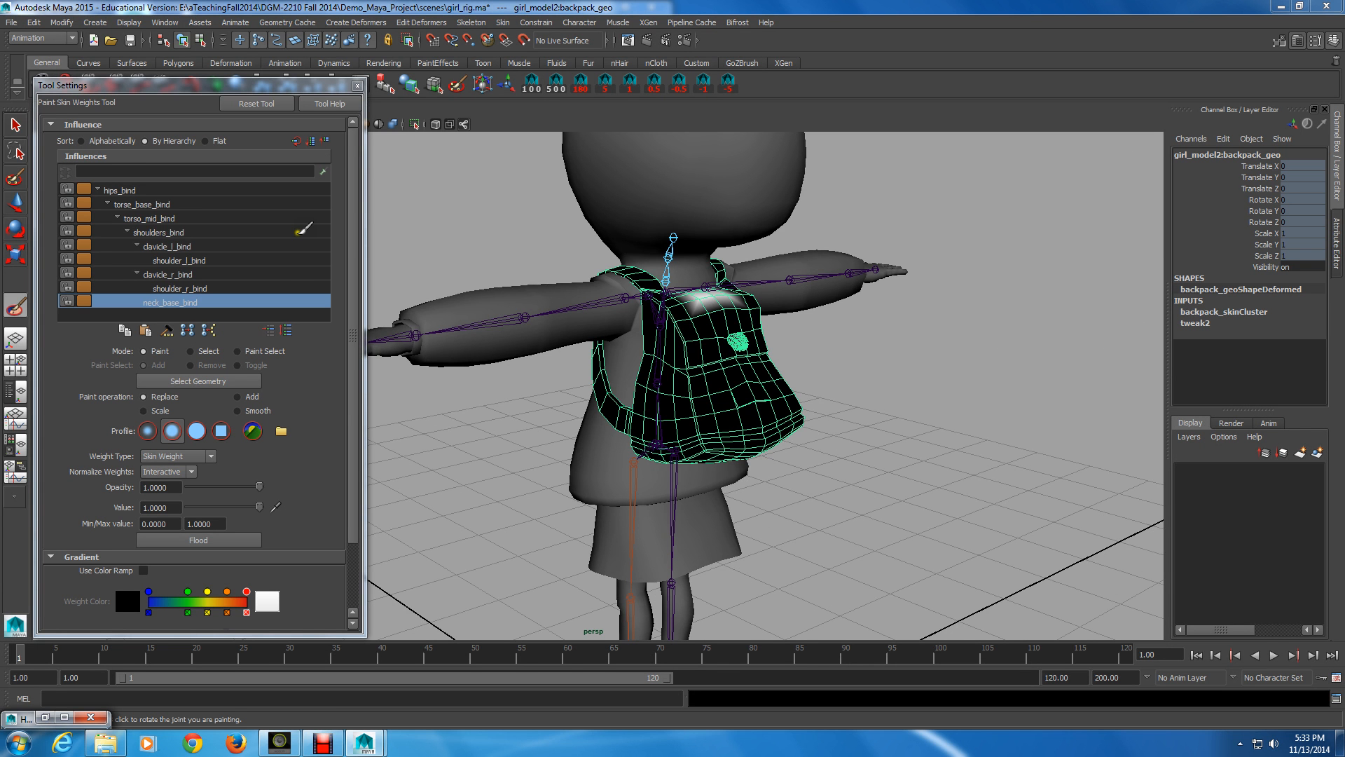
- Select the backpack geometry together with the head_base_bind joint and show the Add Influence options
{"action": "key", "text": "q"}
{"action": "left_click", "coordinate": [705, 356]}
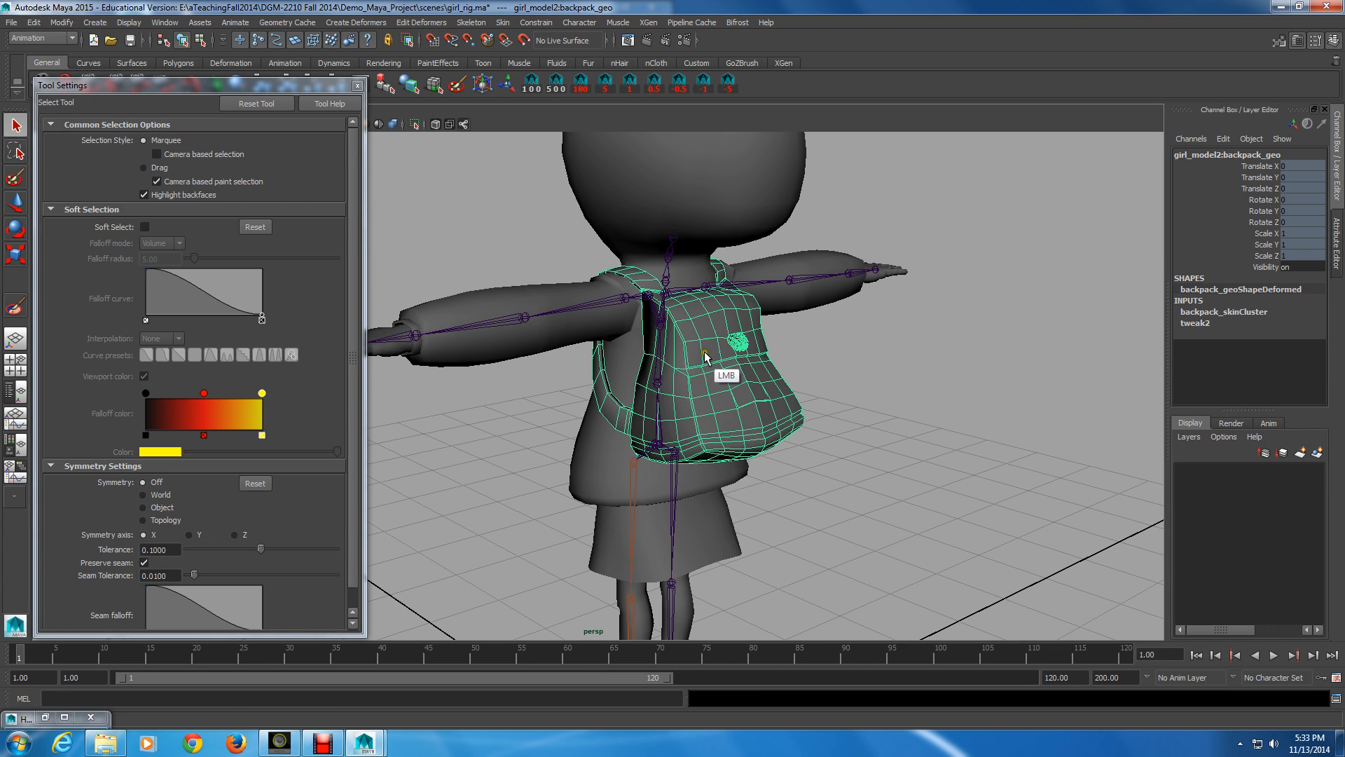
{"action": "left_click_drag", "start_coordinate": [704, 359], "coordinate": [702, 352], "text": "alt"}
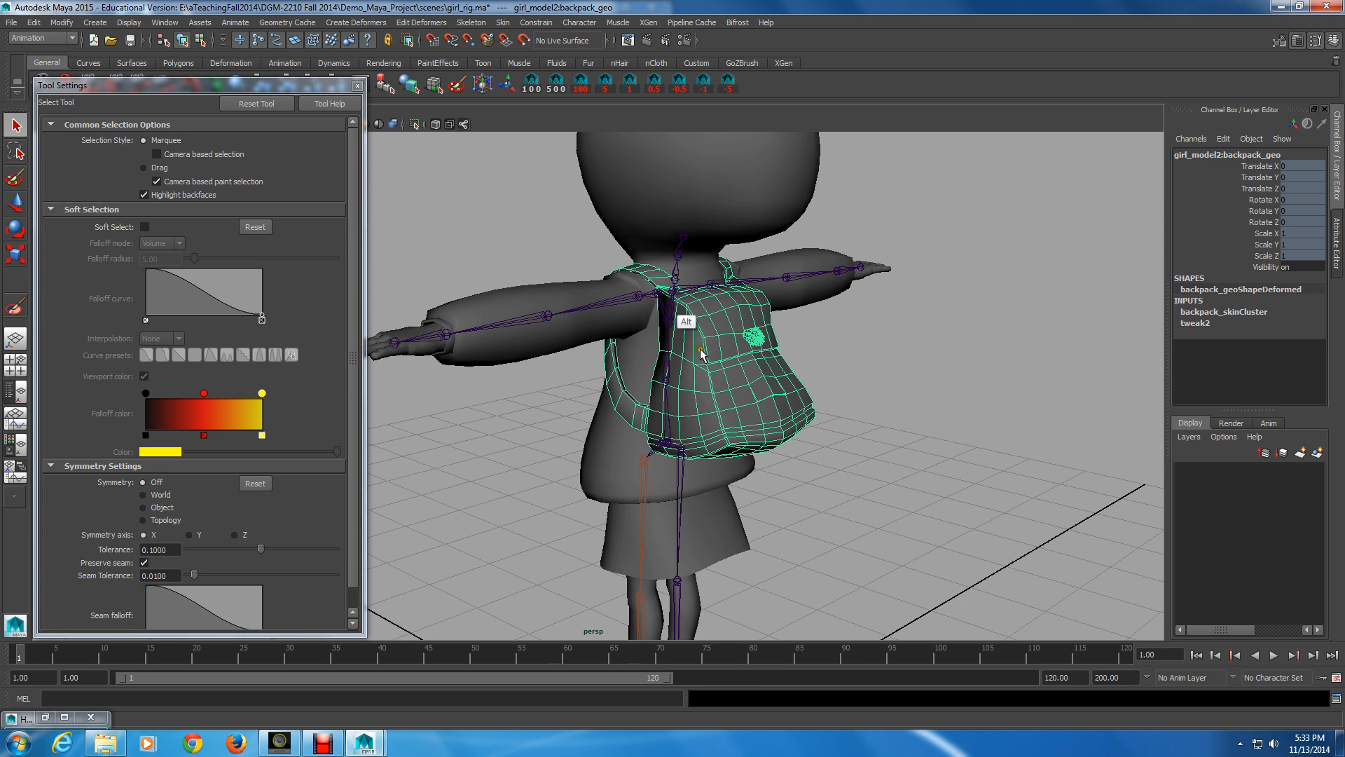
{"action": "left_click", "coordinate": [684, 238], "text": "shift"}
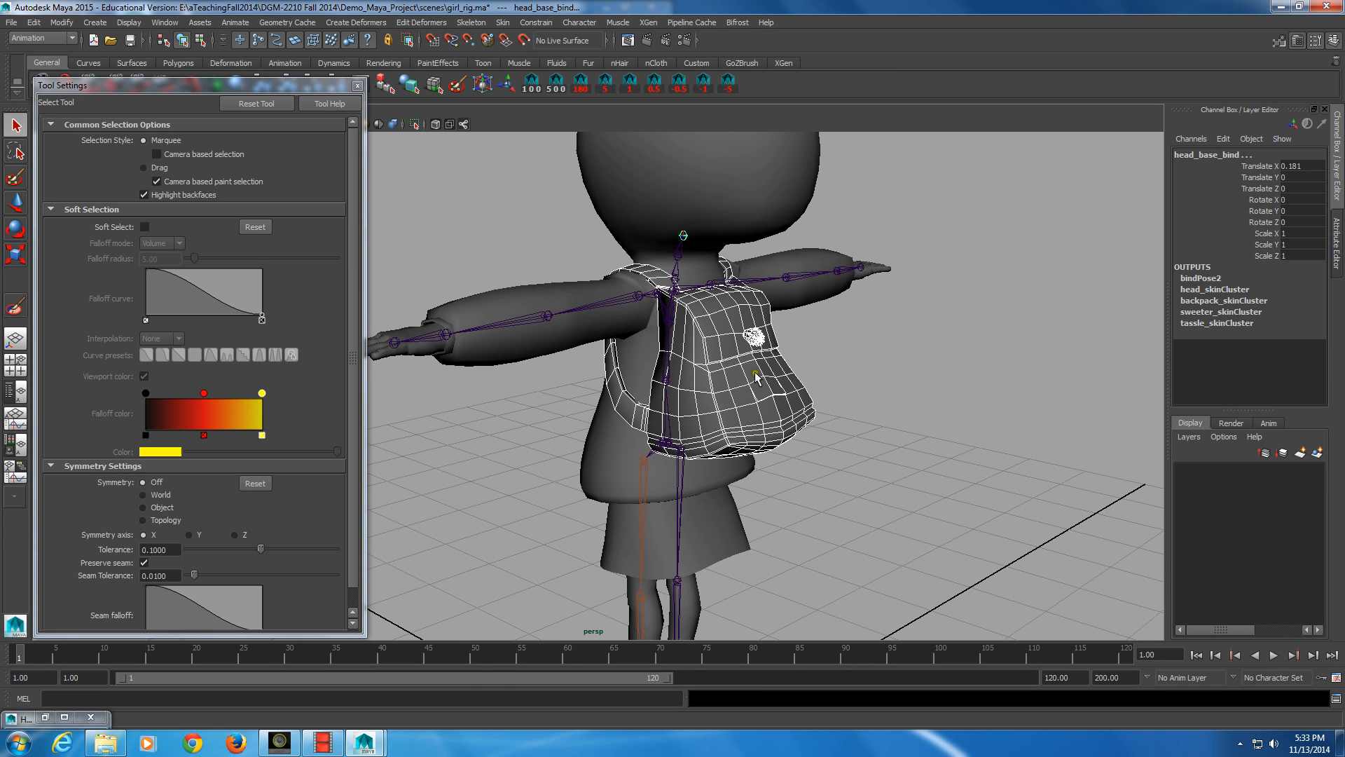
{"action": "key", "text": "space"}
{"action": "left_click", "coordinate": [1017, 356]}
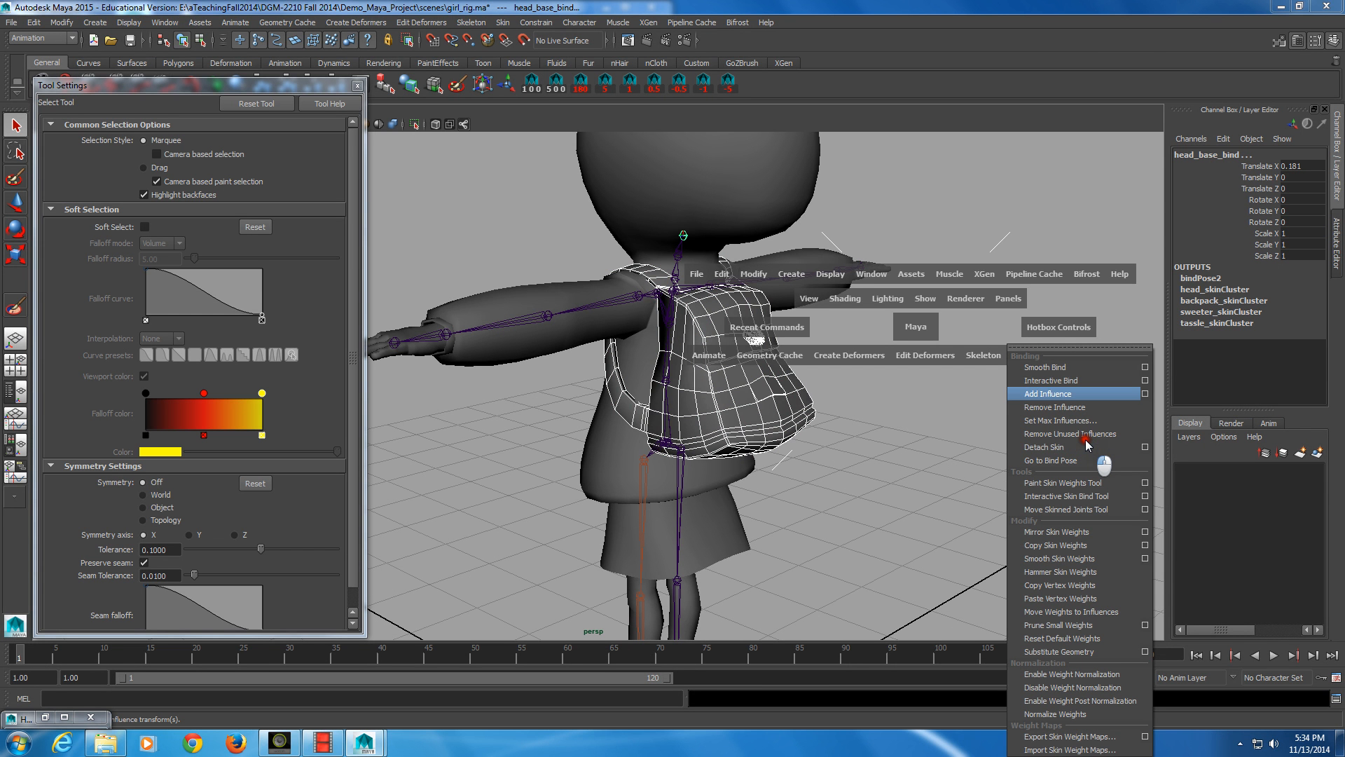
{"action": "left_click", "coordinate": [1142, 395]}
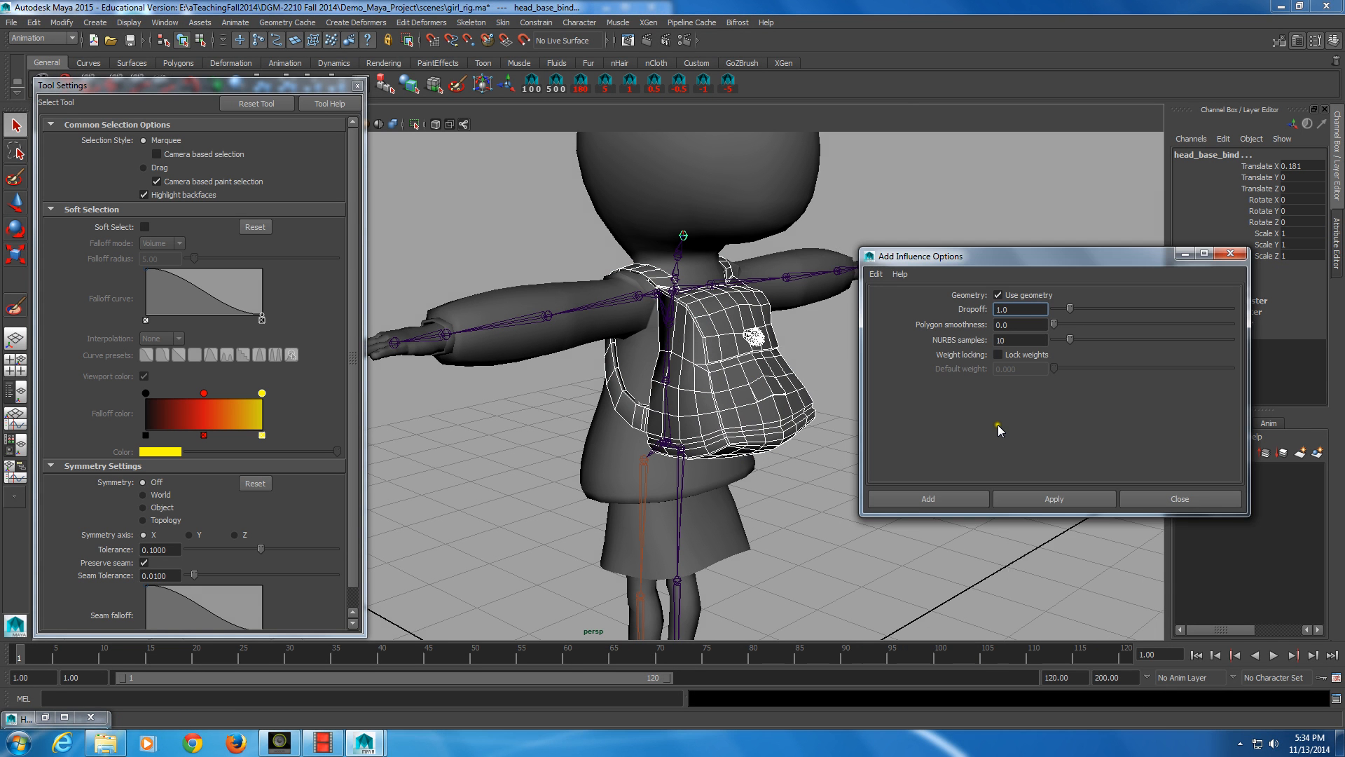
- Add head_base_bind as an influence on the backpack with Use geometry off and Lock weights on
{"action": "left_click_drag", "start_coordinate": [1082, 263], "coordinate": [1082, 258]}
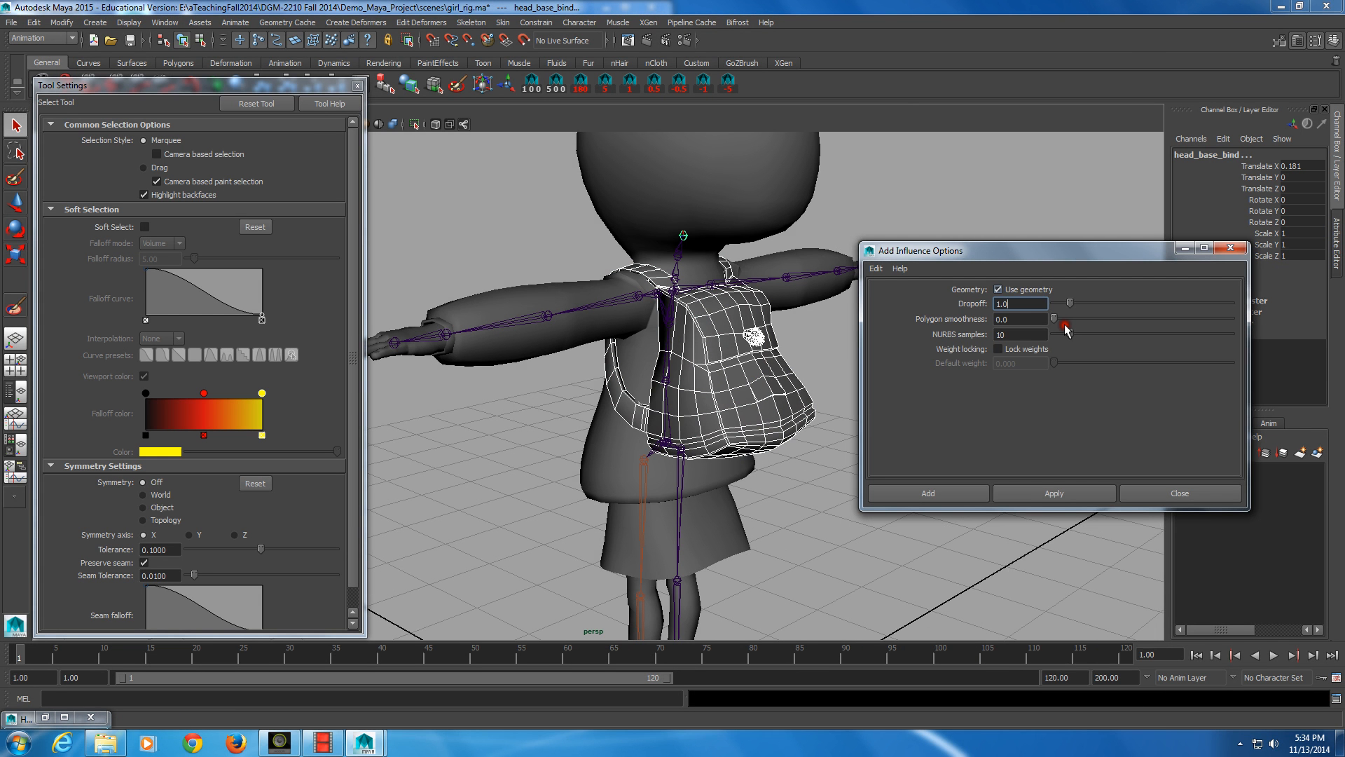
{"action": "left_click", "coordinate": [998, 290]}
{"action": "left_click", "coordinate": [1002, 284]}
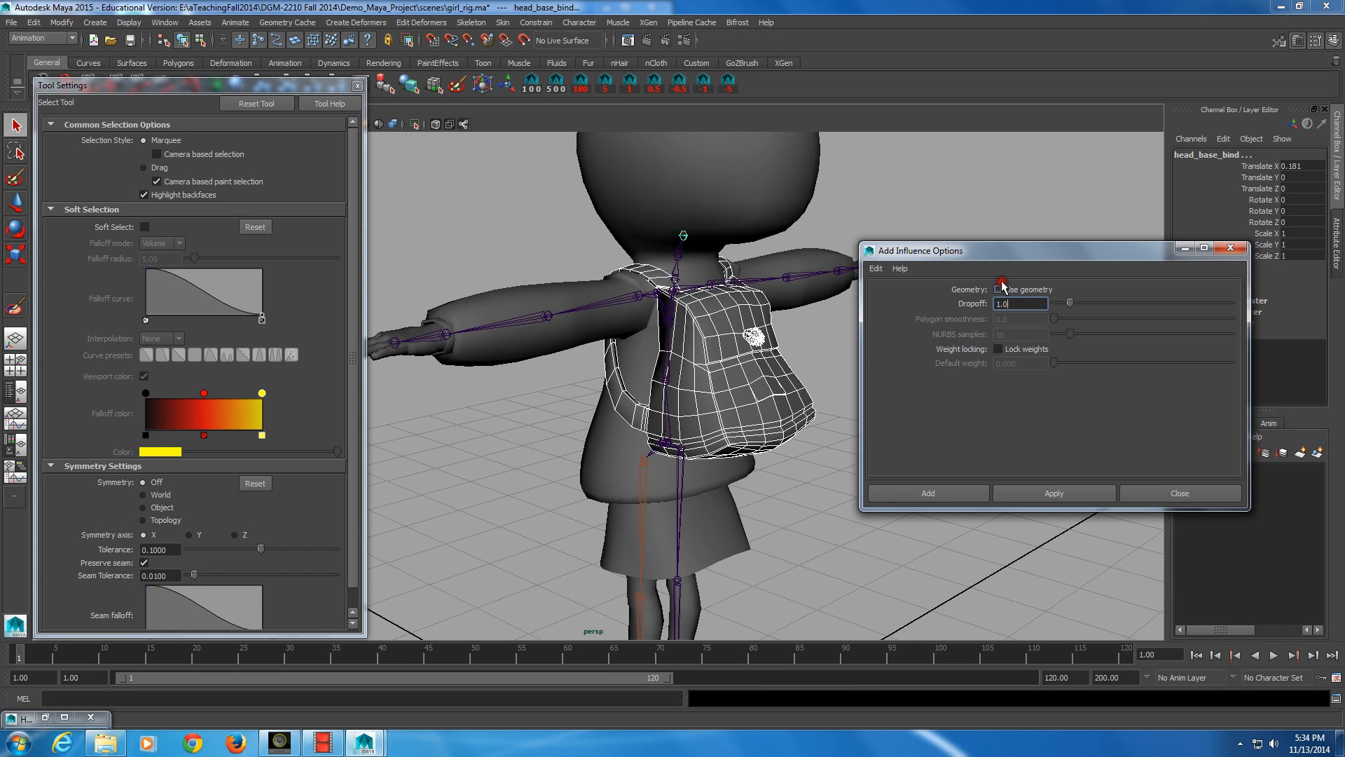
{"action": "left_click", "coordinate": [1023, 349]}
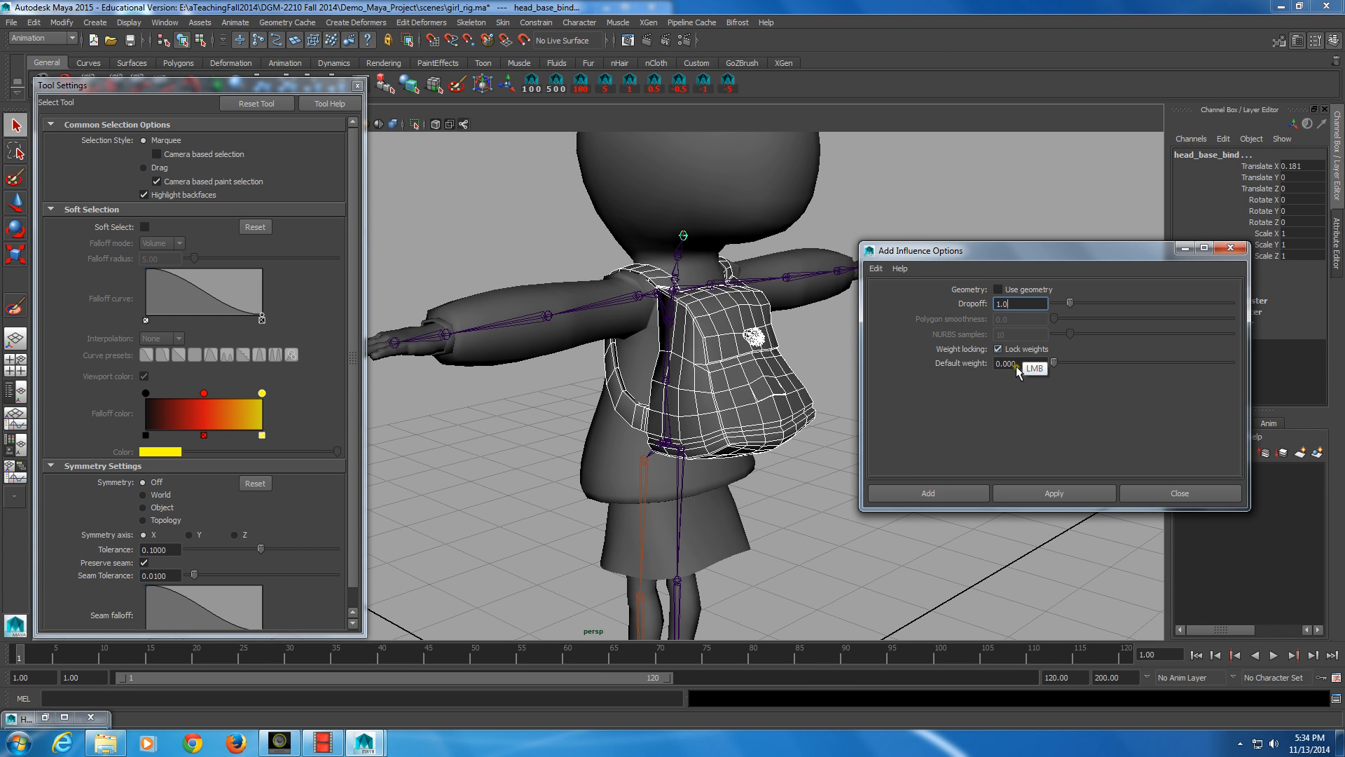
{"action": "left_click", "coordinate": [1014, 349]}
{"action": "left_click", "coordinate": [1051, 492]}
- Check the locked head_base_bind influence in the backpack's Paint Skin Weights Tool settings
{"action": "left_click", "coordinate": [733, 384]}
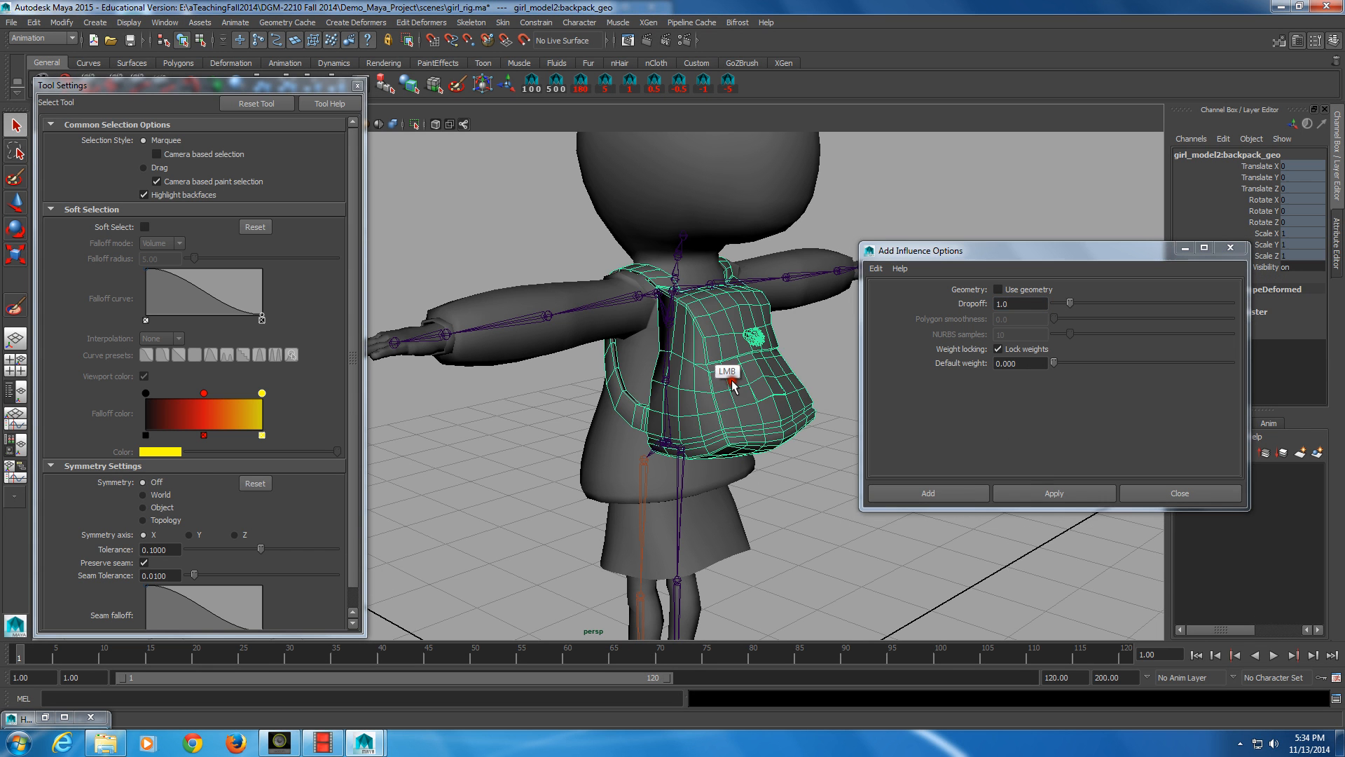
{"action": "key", "text": "y"}
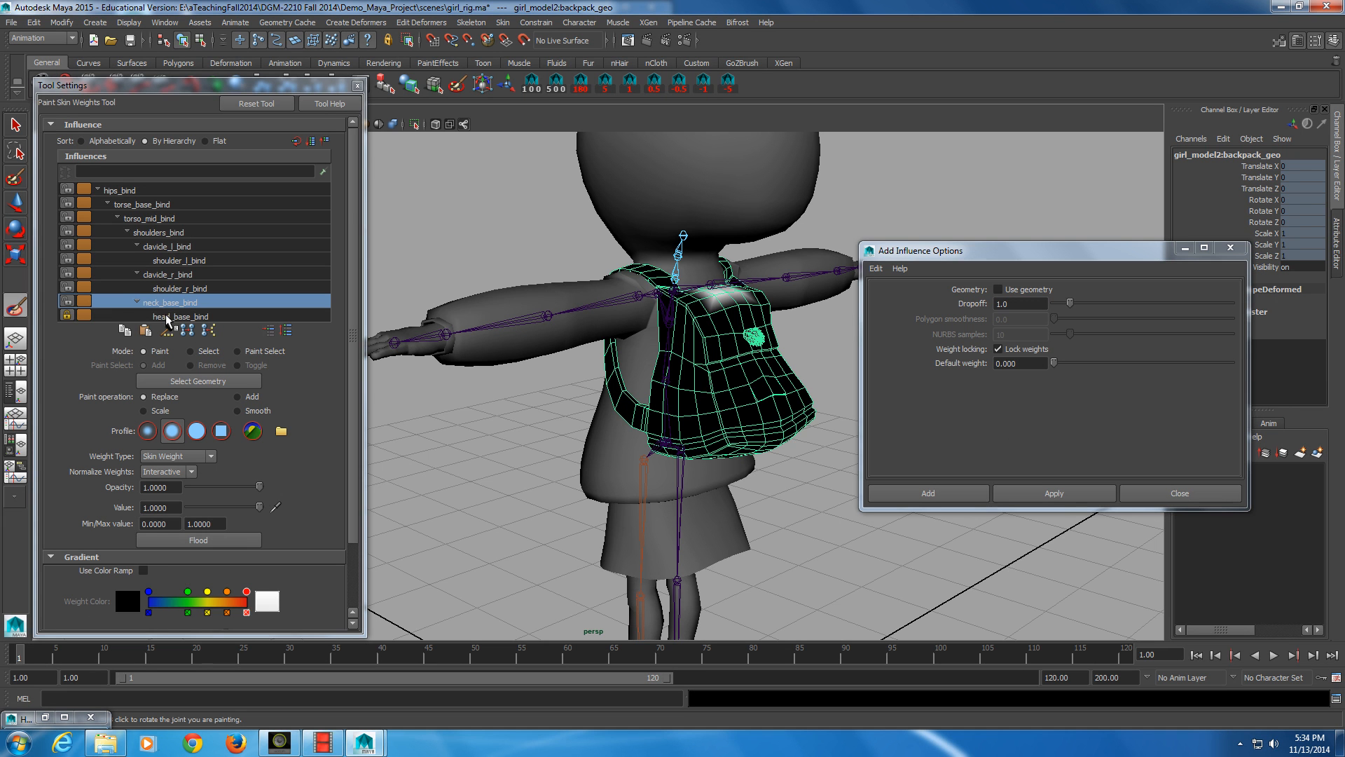
{"action": "left_click", "coordinate": [67, 315]}
{"action": "left_click", "coordinate": [77, 308]}
- Undo the addition of the head_base_bind influence to the backpack
{"action": "key", "text": "ctrl"}
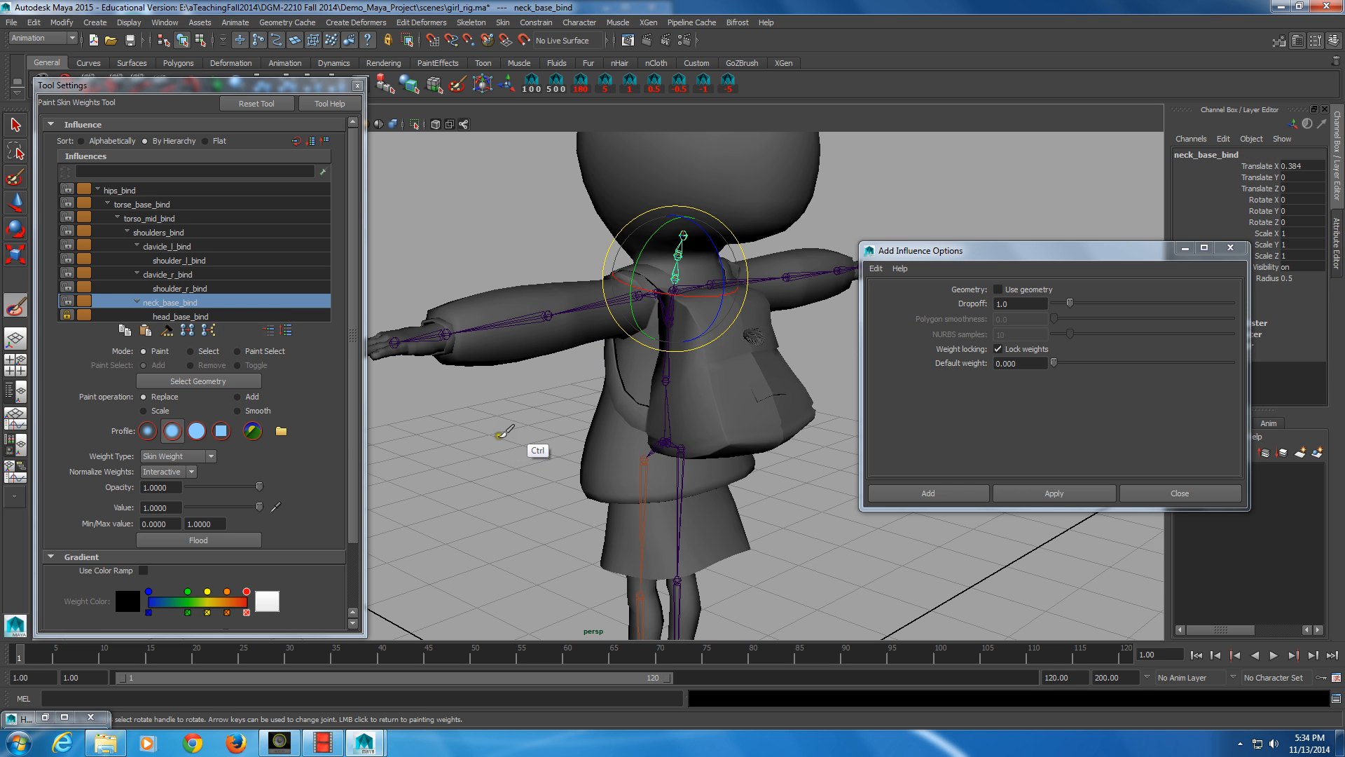
{"action": "key", "text": "ctrl+z"}
{"action": "key", "text": "ctrl+z"}
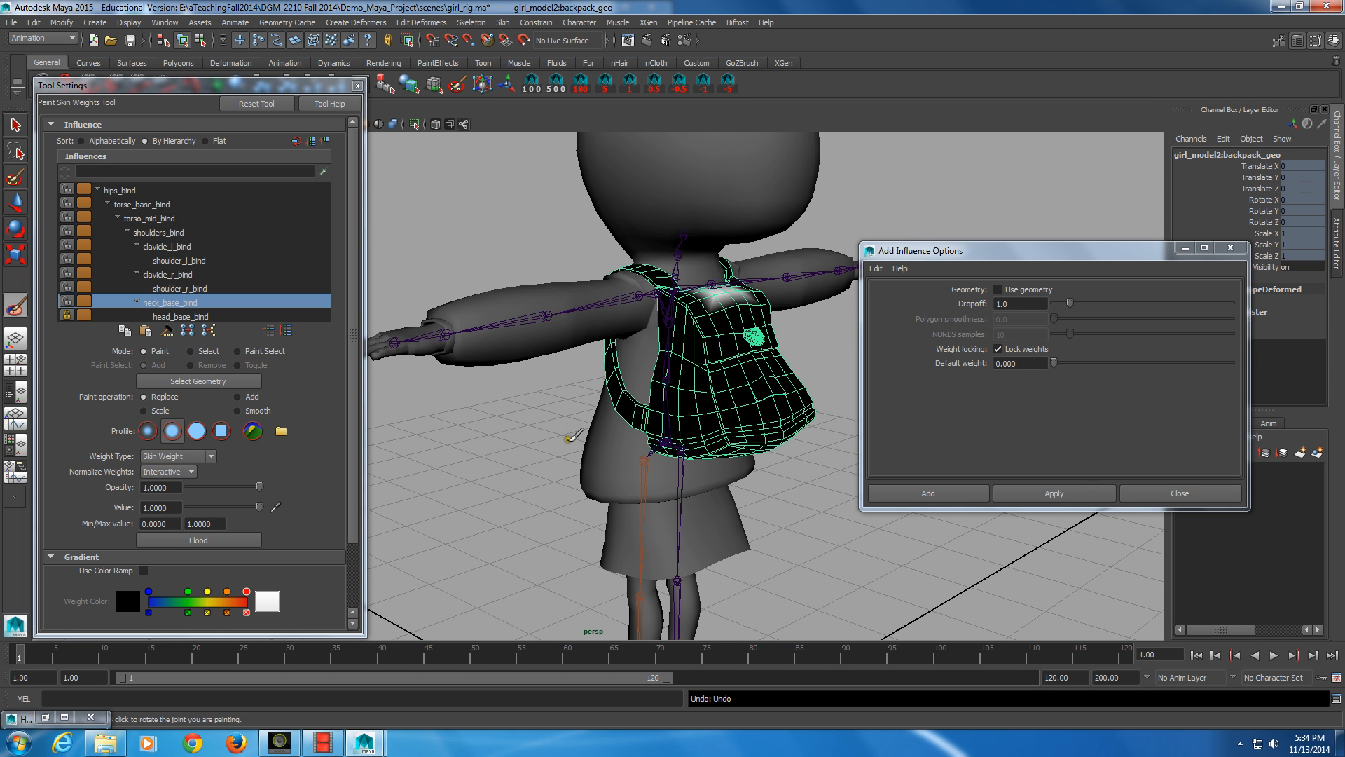
{"action": "key", "text": "ctrl+z"}
{"action": "key", "text": "ctrl+z"}
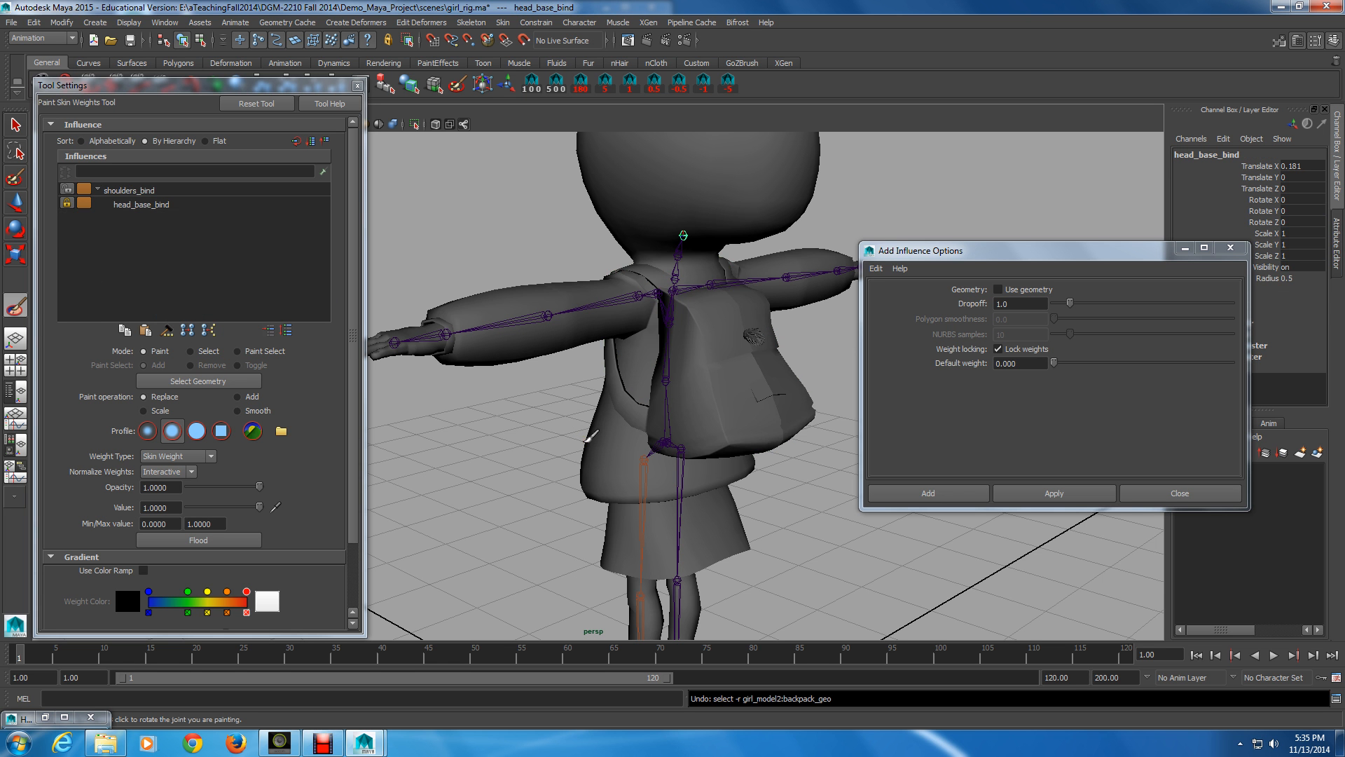
{"action": "key", "text": "ctrl+z"}
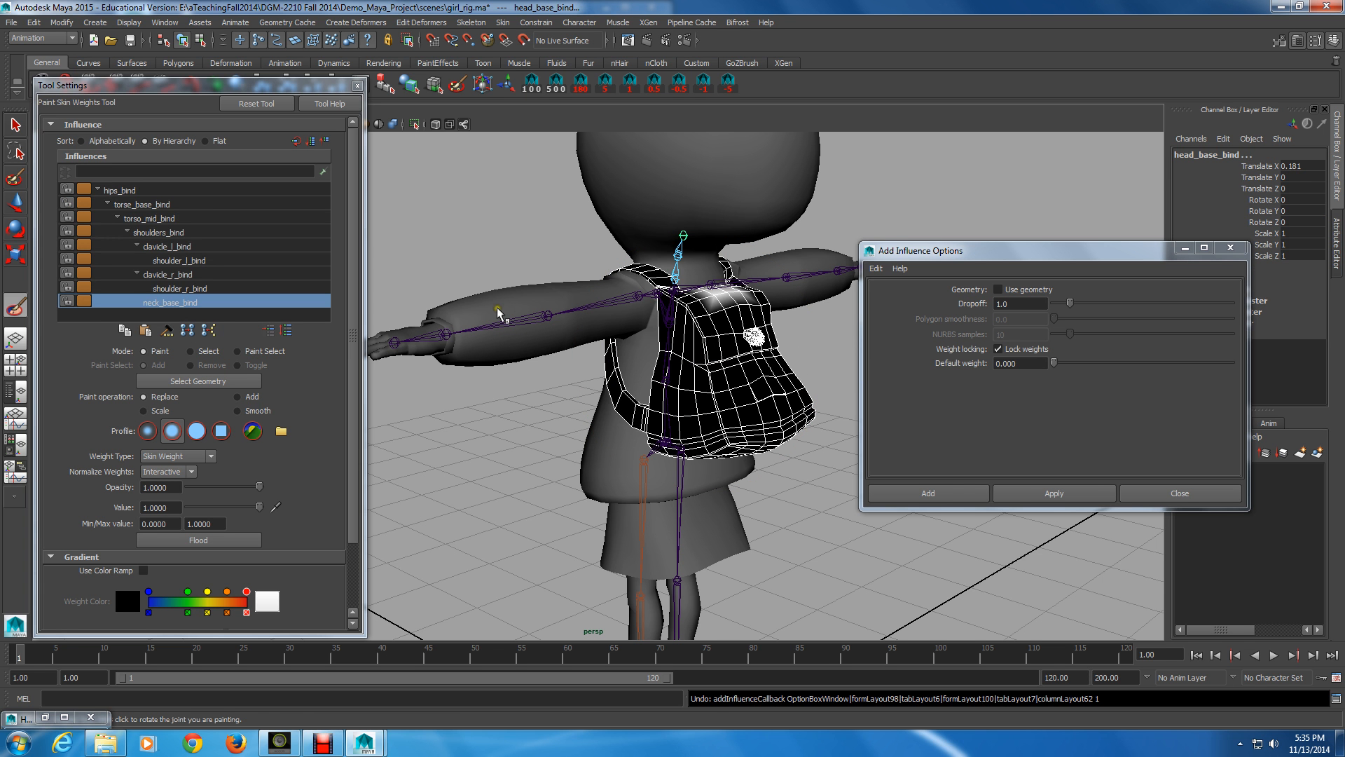
- Examine the hips_bind influence on the backpack's skin weights
{"action": "left_click", "coordinate": [129, 190]}
{"action": "left_click", "coordinate": [136, 191]}
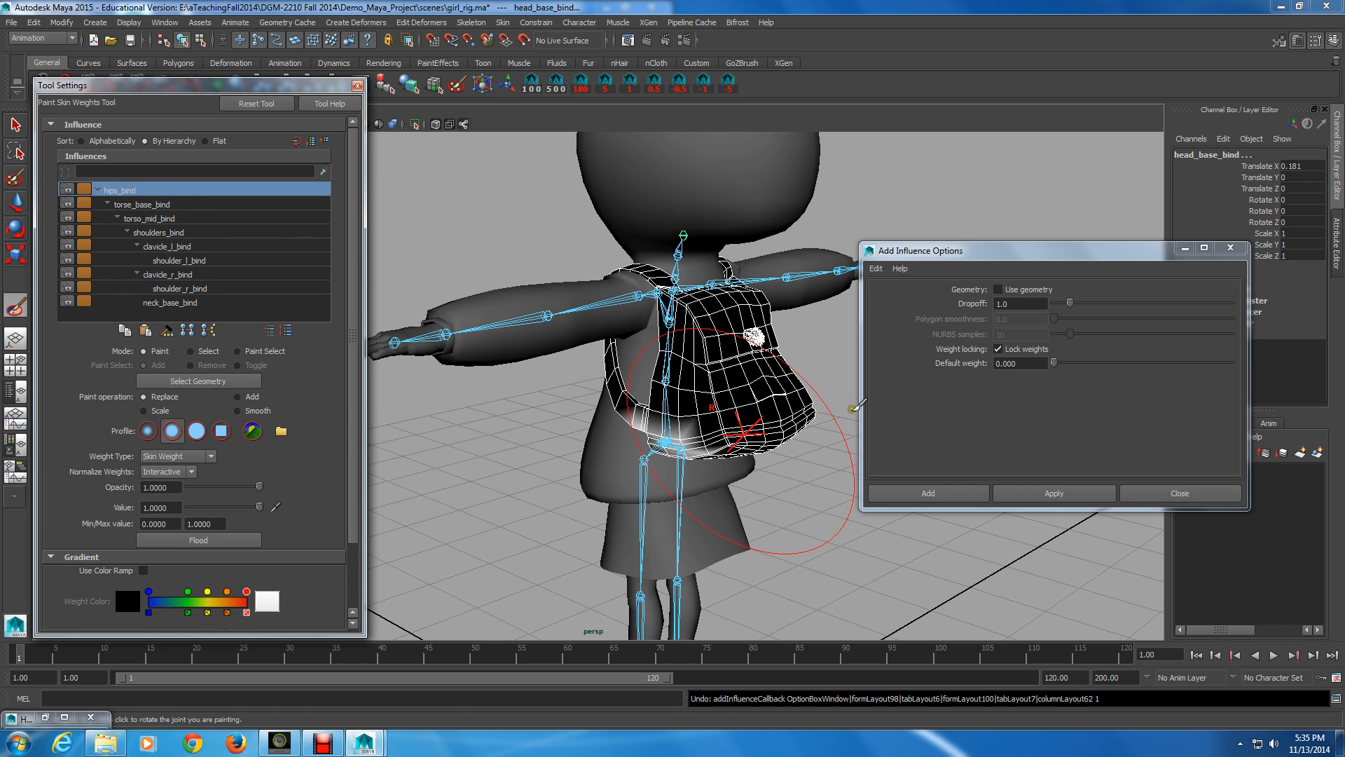
{"action": "left_click", "coordinate": [257, 601]}
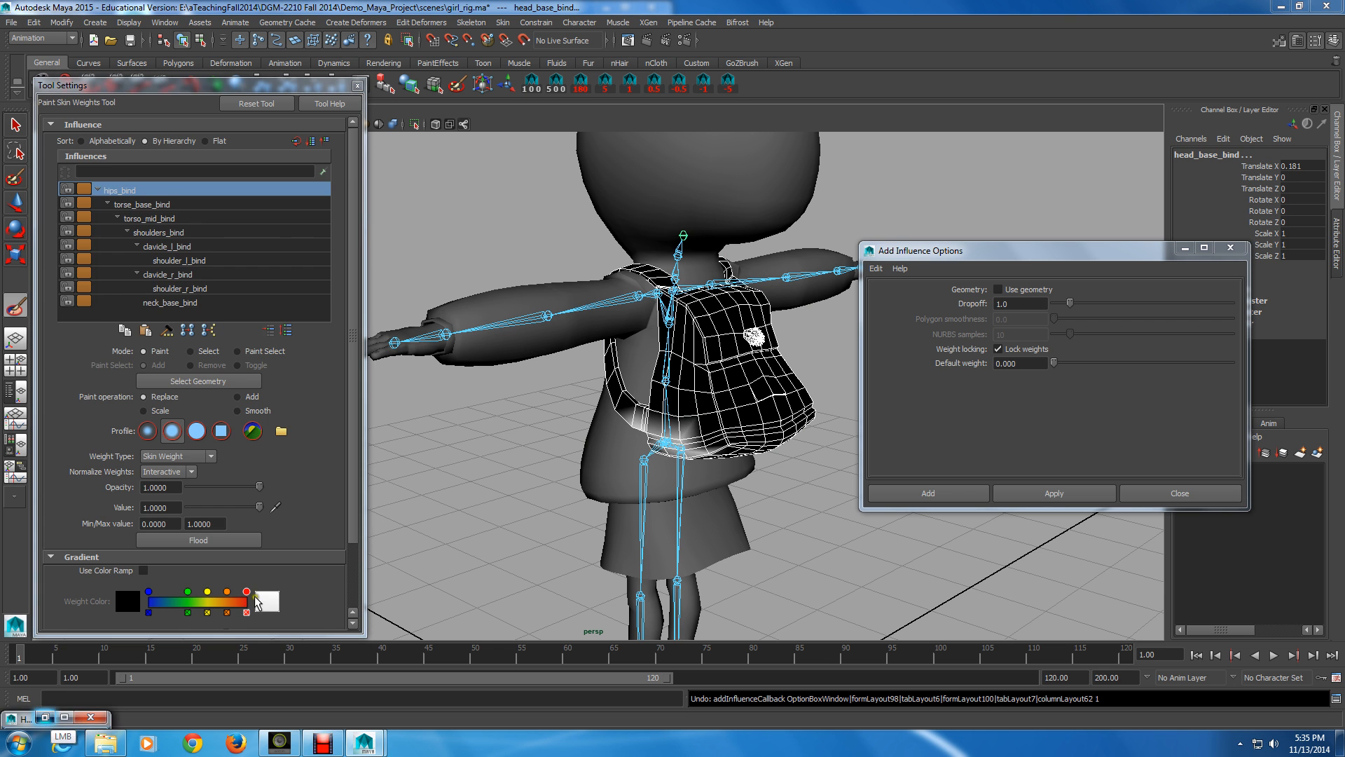
- Close the Add Influence options and remove the hips_bind influence from the backpack, picking the joint in the Hypergraph Hierarchy
{"action": "left_click", "coordinate": [41, 717]}
{"action": "middle_click_drag", "start_coordinate": [281, 392], "coordinate": [373, 568], "text": "alt"}
{"action": "left_click", "coordinate": [223, 372]}
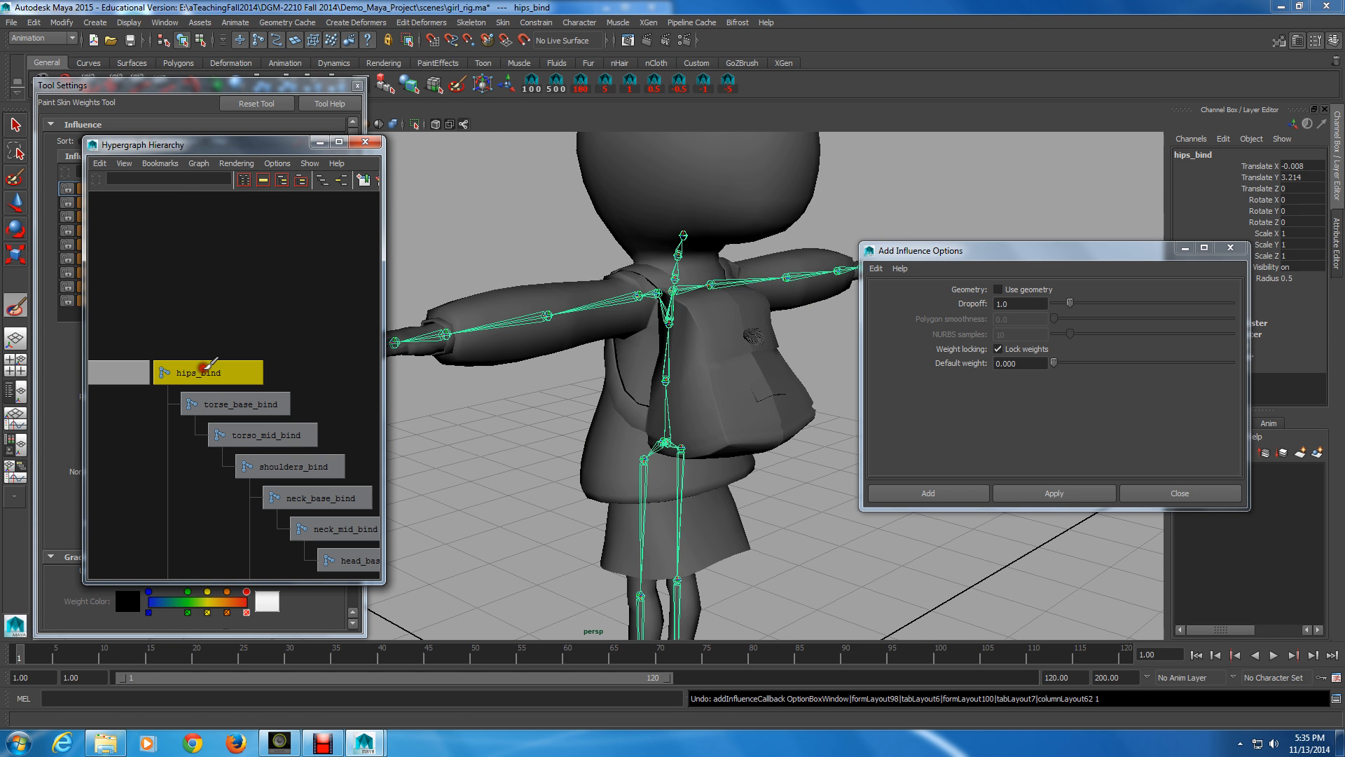
{"action": "key", "text": "q"}
{"action": "left_click", "coordinate": [728, 399], "text": "shift"}
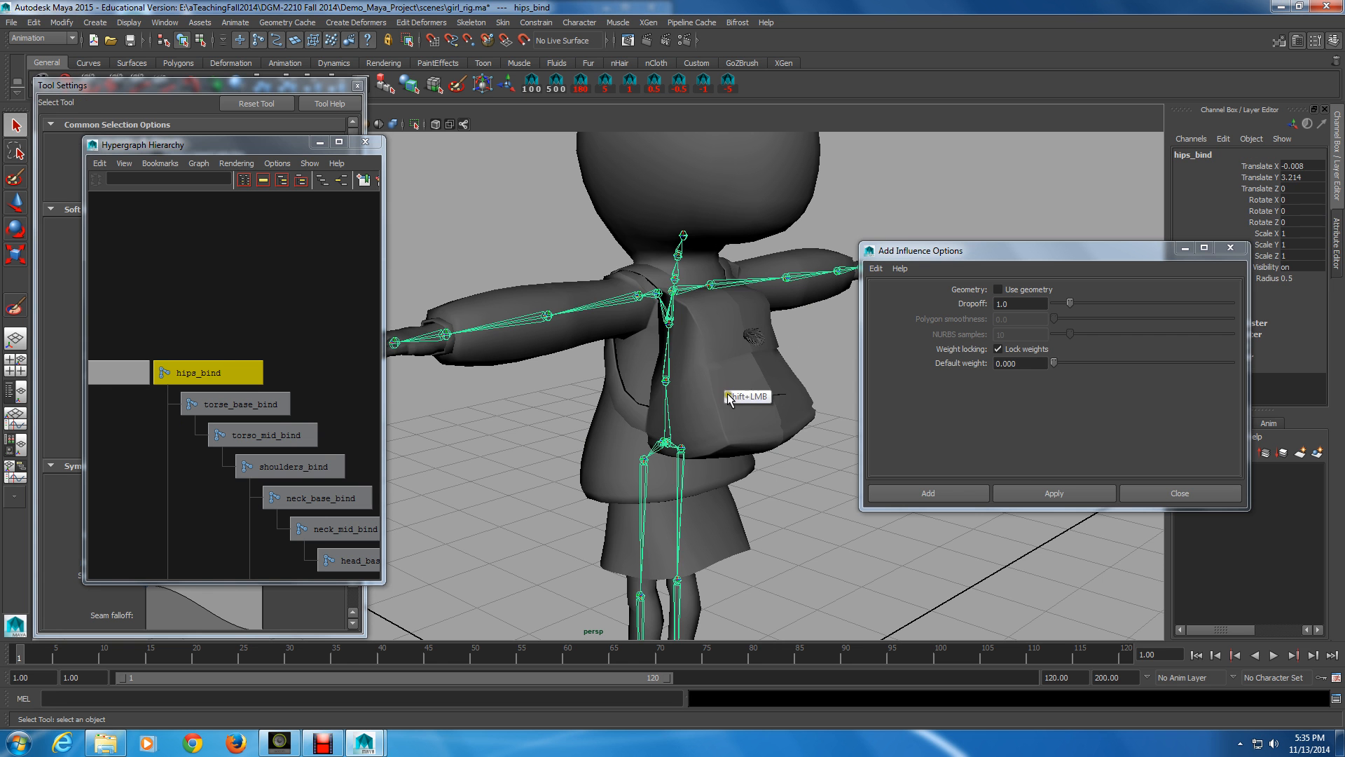
{"action": "left_click", "coordinate": [712, 378], "text": "shift"}
{"action": "left_click", "coordinate": [1230, 248]}
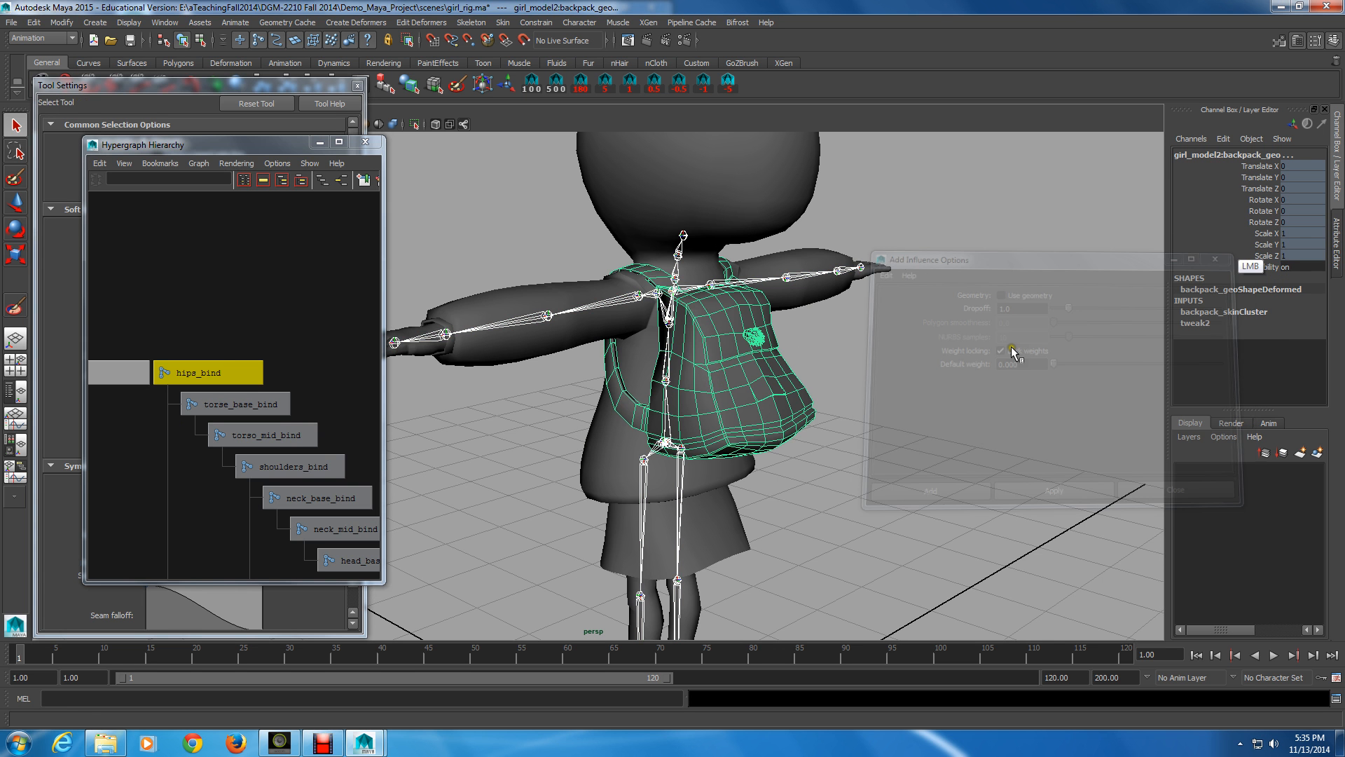
{"action": "left_click", "coordinate": [503, 23]}
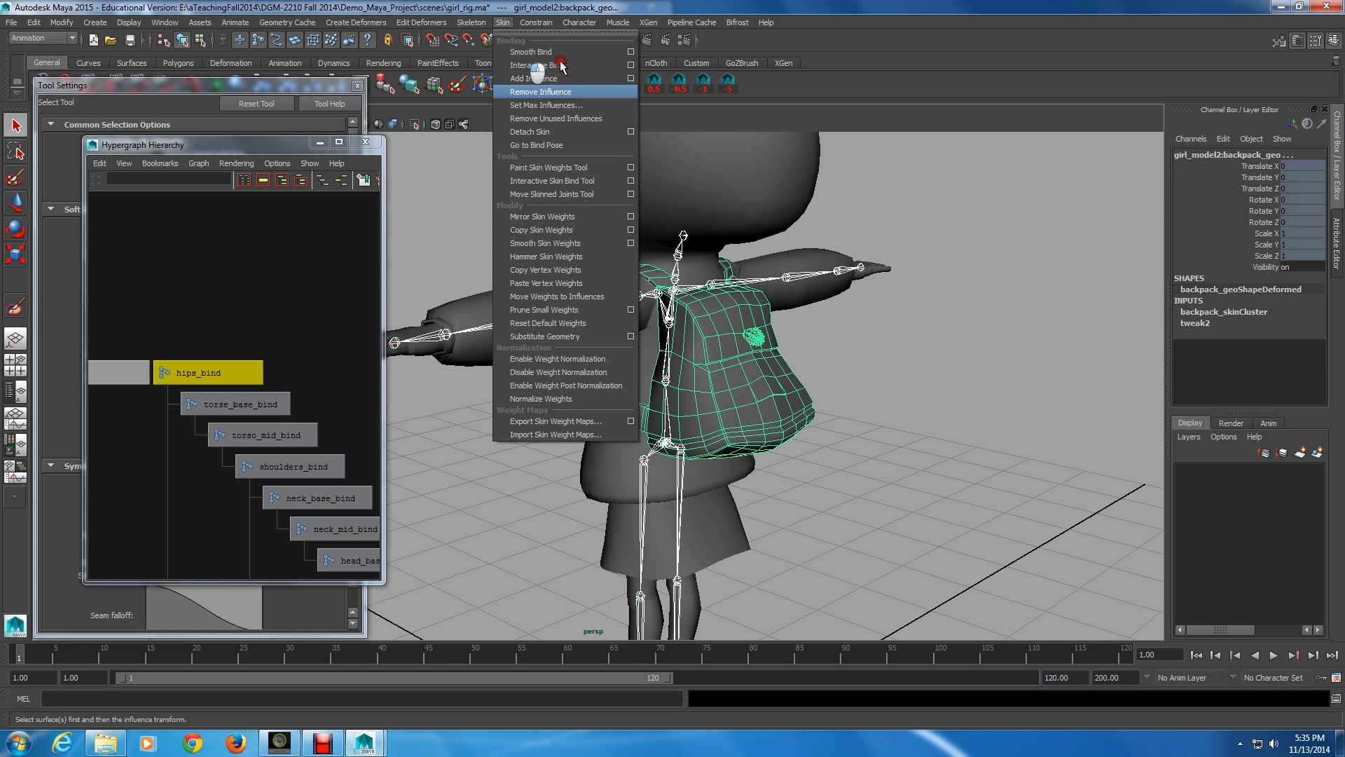
{"action": "left_click", "coordinate": [568, 93]}
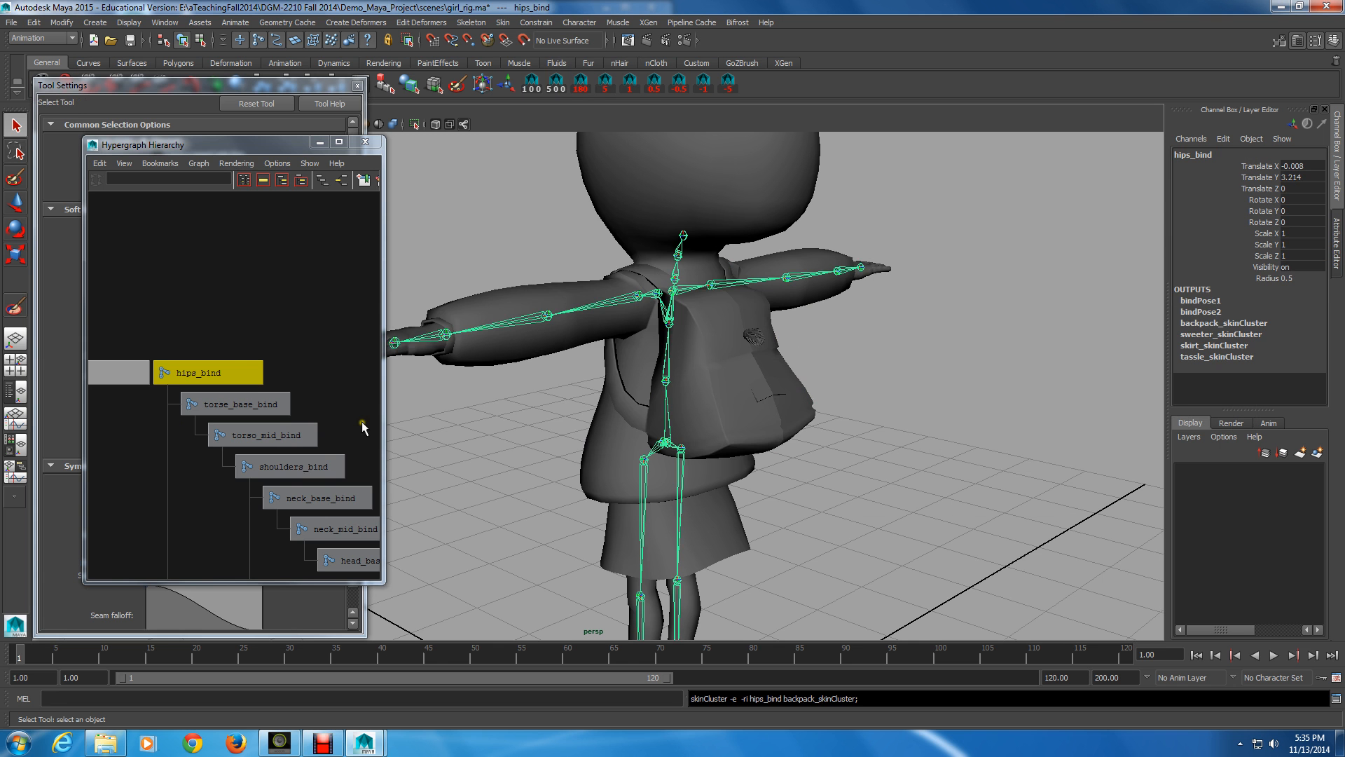
- Review the backpack's influence list in the Paint Skin Weights Tool and examine the backpack from the side and front
{"action": "left_click", "coordinate": [716, 433]}
{"action": "key", "text": "y"}
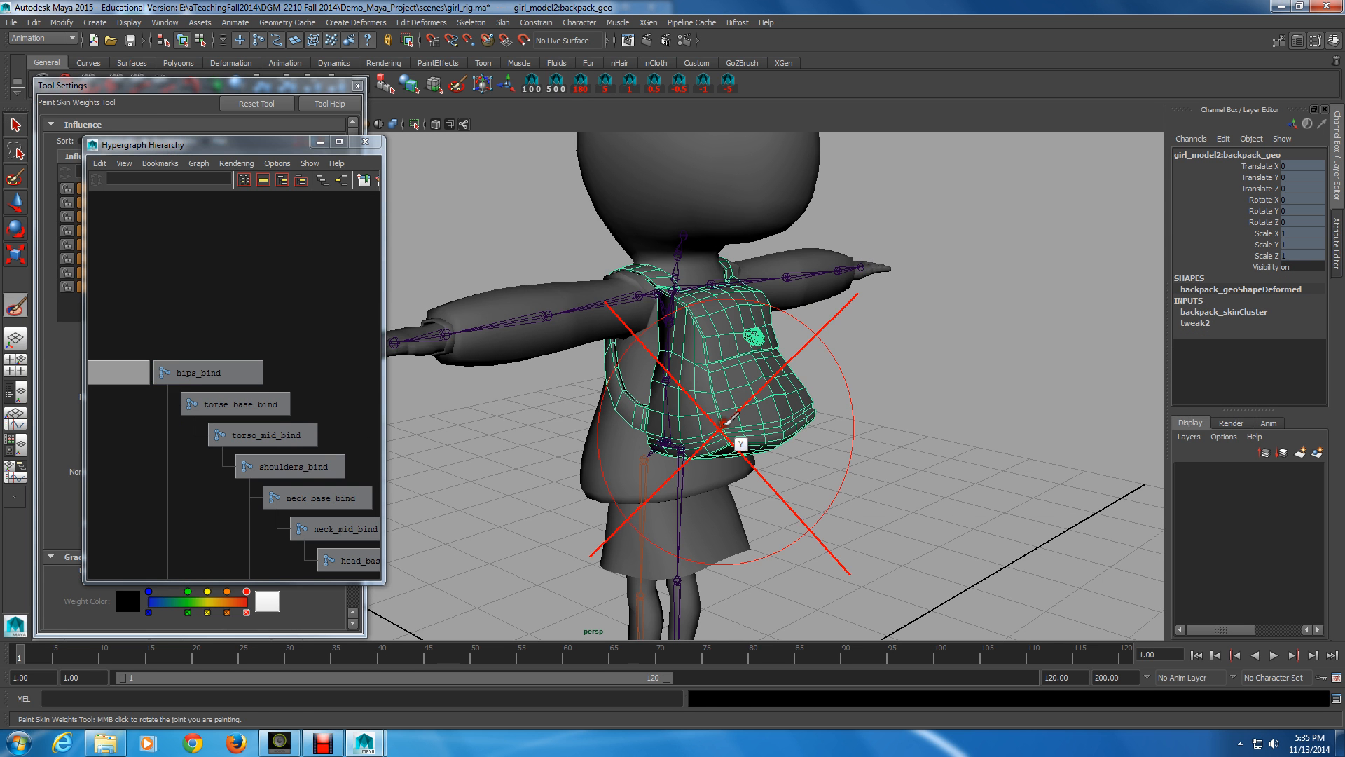
{"action": "left_click", "coordinate": [105, 84]}
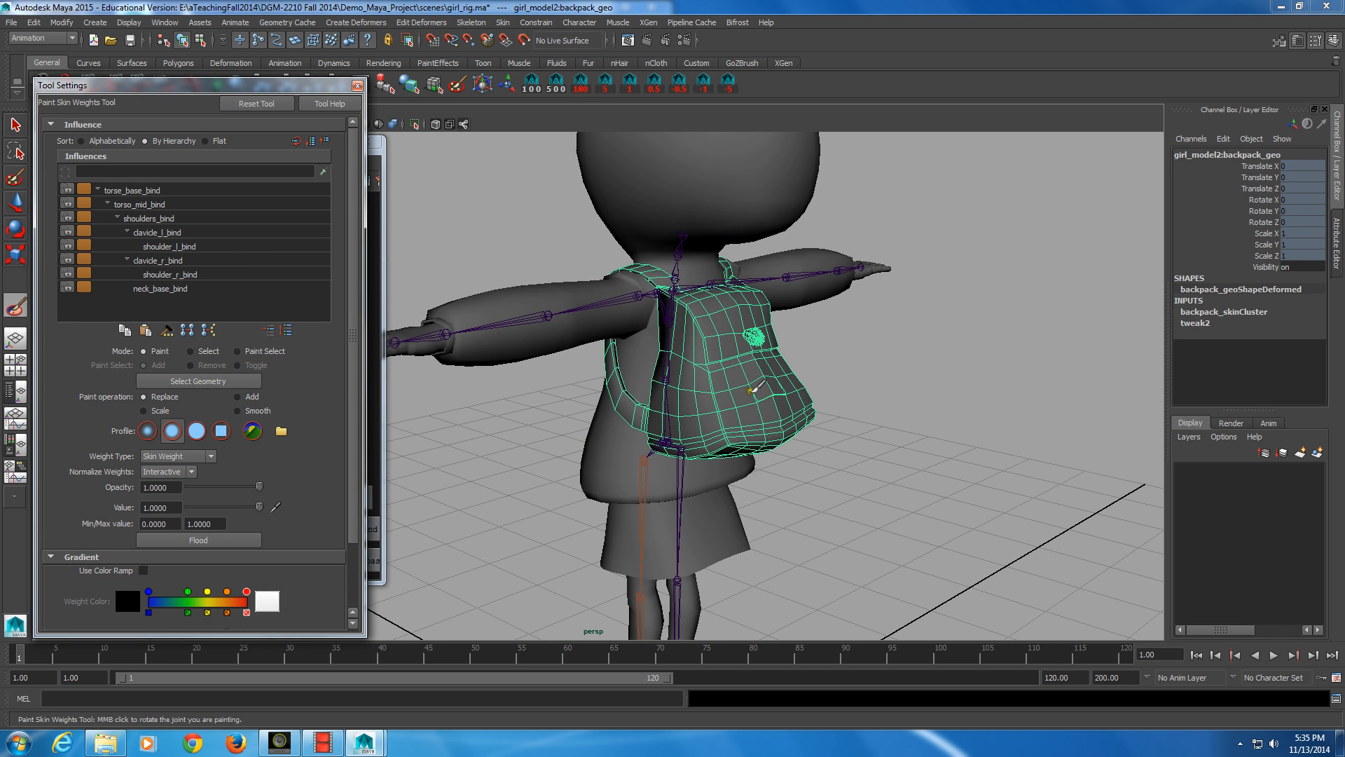
{"action": "mouse_move", "coordinate": [756, 387]}
{"action": "left_mouse_down", "text": "alt"}
{"action": "mouse_move", "coordinate": [863, 403]}
{"action": "mouse_move", "coordinate": [748, 396]}
{"action": "left_mouse_up", "text": "alt"}
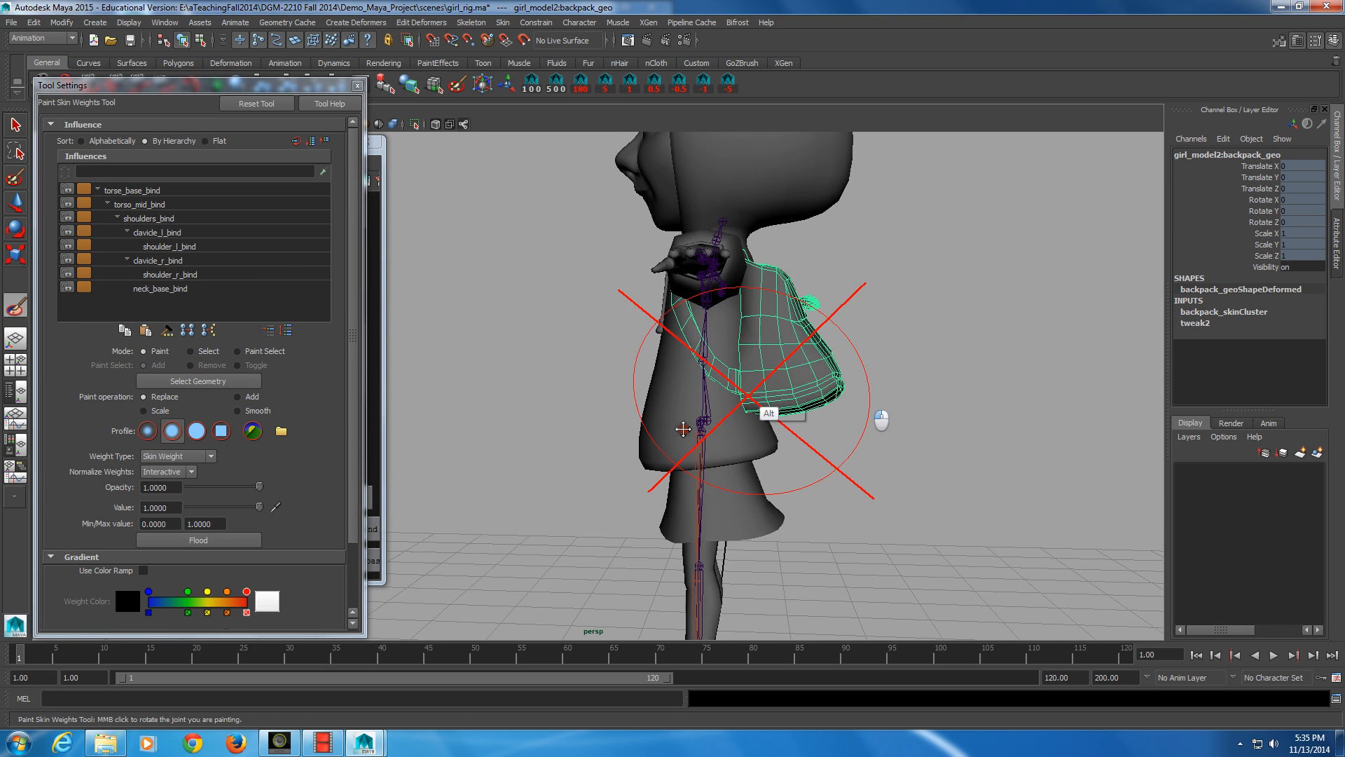
{"action": "mouse_move", "coordinate": [683, 429]}
{"action": "left_mouse_down", "text": "alt"}
{"action": "mouse_move", "coordinate": [748, 390]}
{"action": "mouse_move", "coordinate": [728, 361]}
{"action": "left_mouse_up", "text": "alt"}
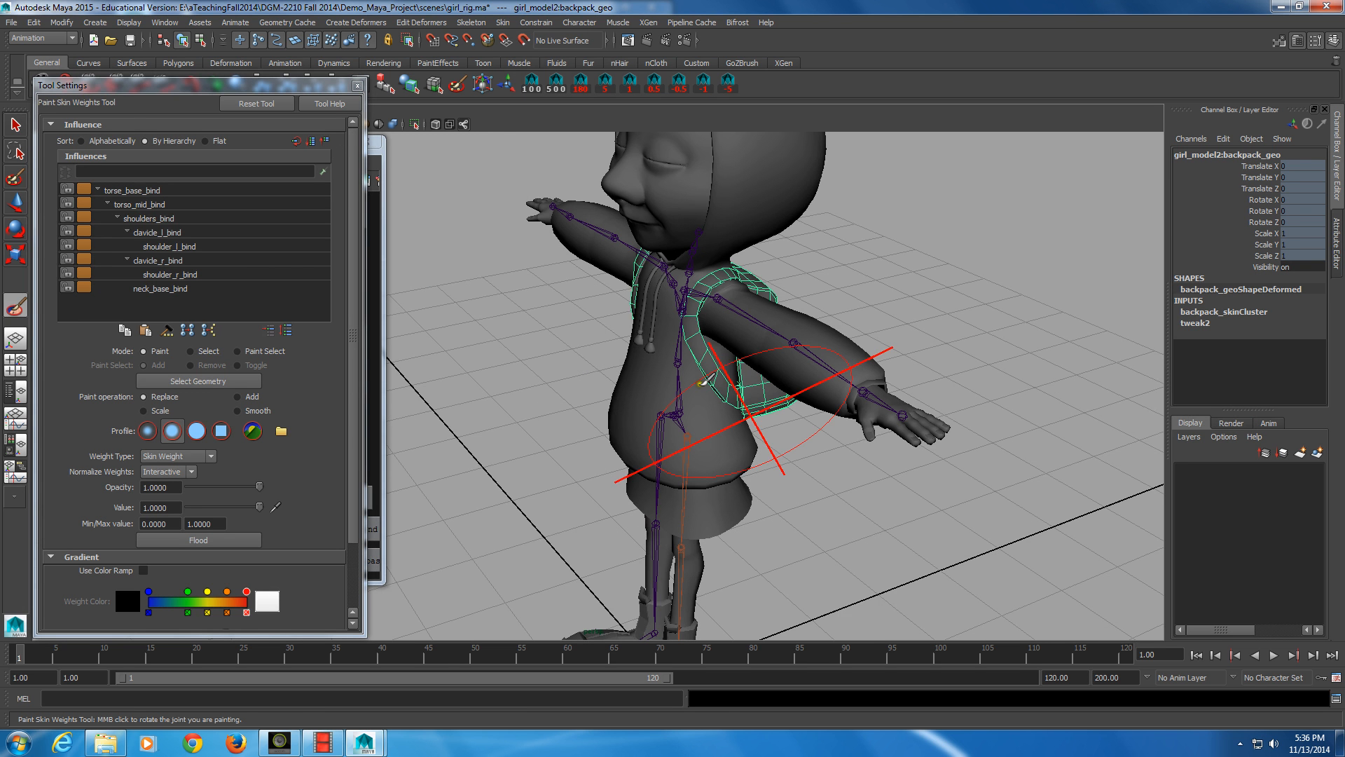
{"action": "left_click_drag", "start_coordinate": [704, 381], "coordinate": [774, 400], "text": "alt"}
- Select the left leg geometry and move the Tool Settings window clear of the viewport's menu bar
{"action": "middle_click_drag", "start_coordinate": [773, 399], "coordinate": [764, 428], "text": "alt"}
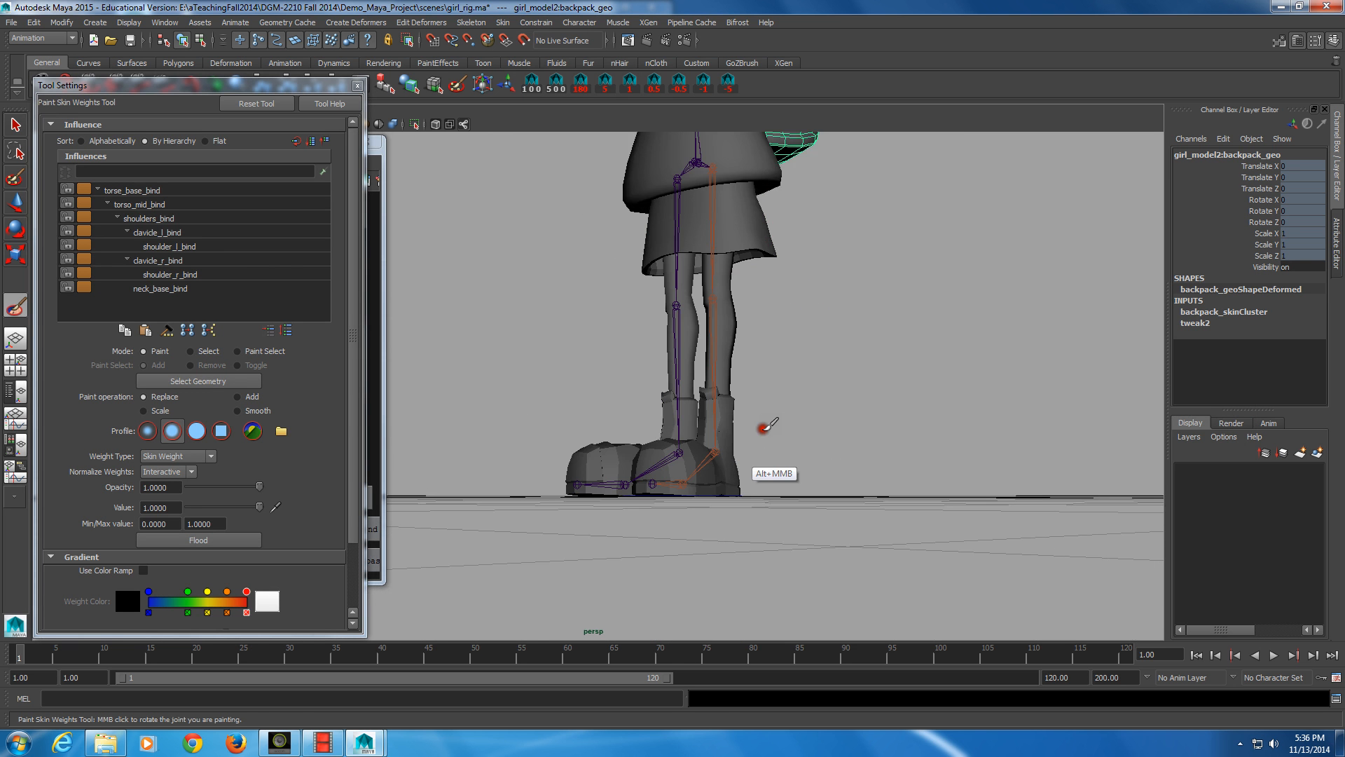
{"action": "left_click_drag", "start_coordinate": [764, 428], "coordinate": [830, 353], "text": "alt"}
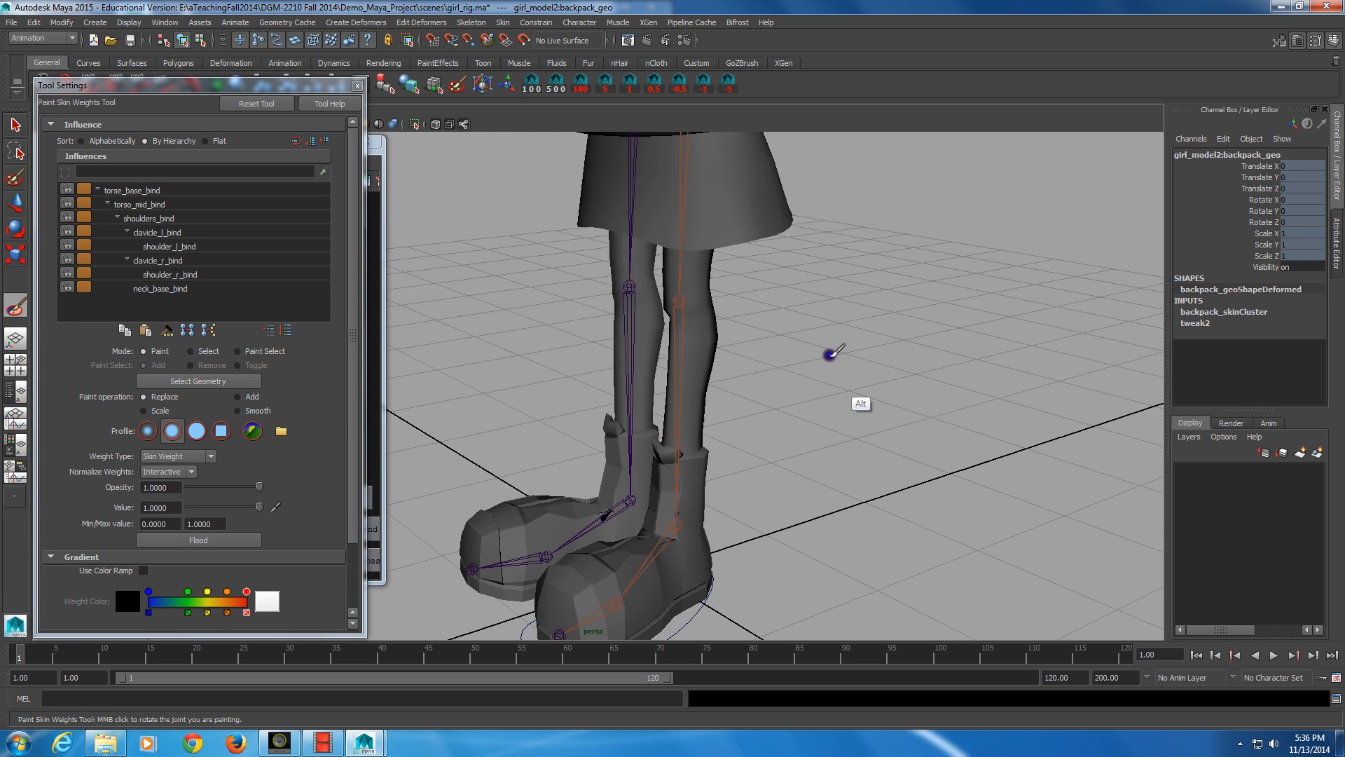
{"action": "key", "text": "q"}
{"action": "left_click", "coordinate": [733, 326]}
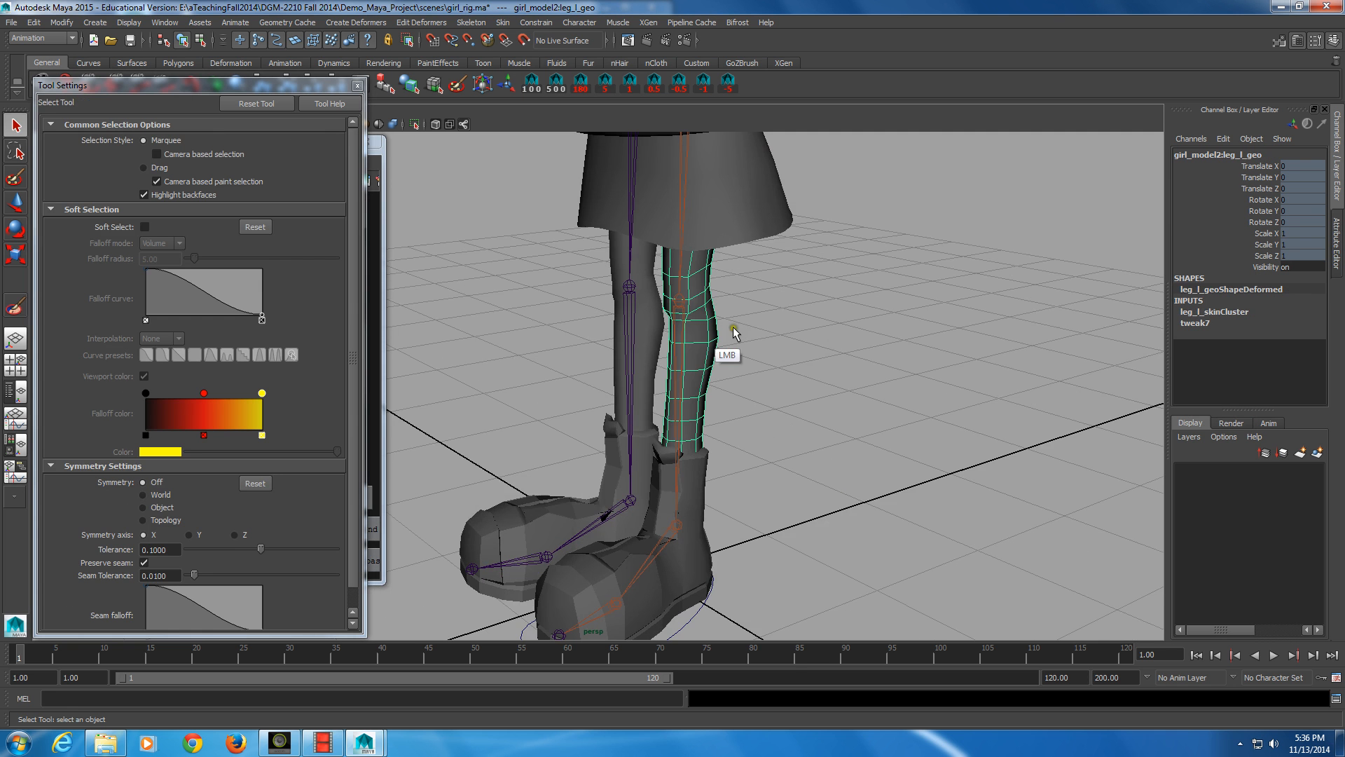
{"action": "left_click", "coordinate": [705, 342]}
{"action": "left_click_drag", "start_coordinate": [203, 85], "coordinate": [295, 178]}
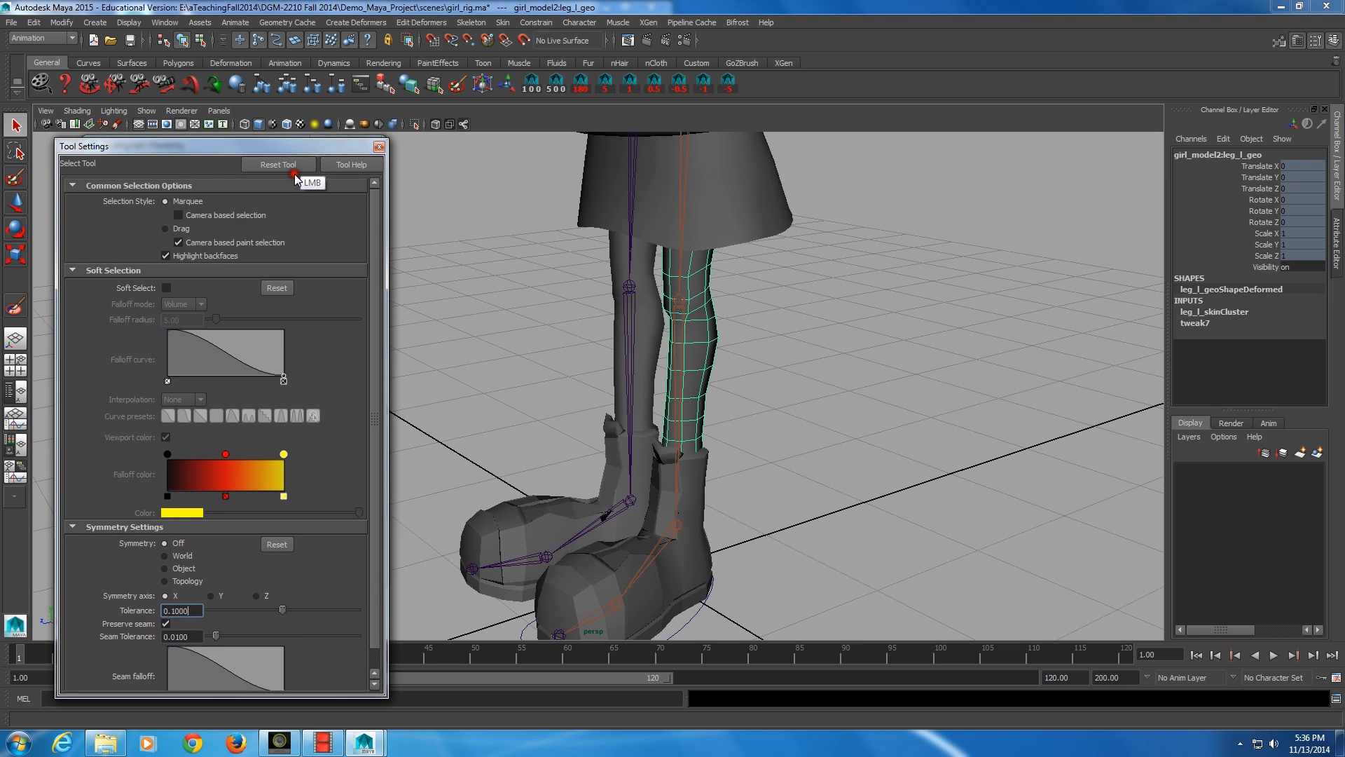
- Try to select vertices at the left knee, and hide the joints in the perspective view
{"action": "right_click_drag", "start_coordinate": [706, 333], "coordinate": [672, 337]}
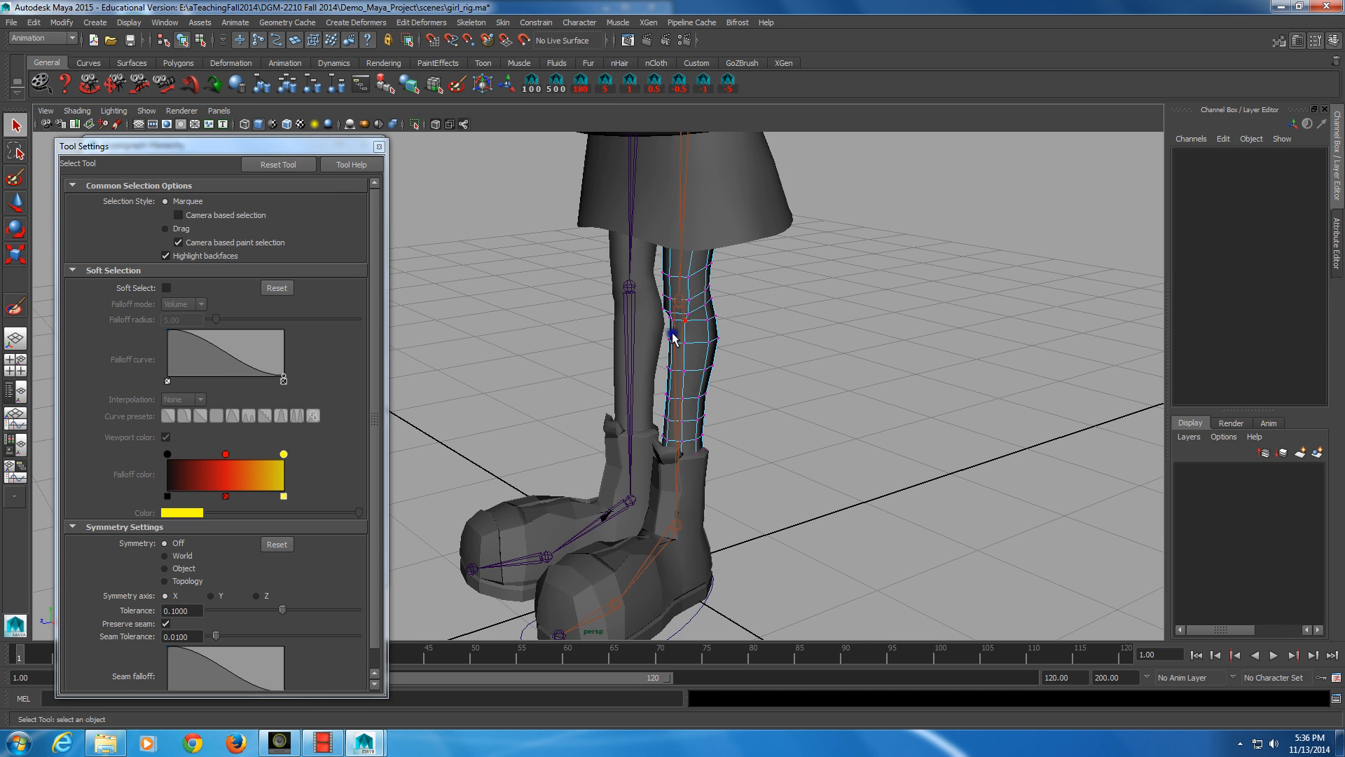
{"action": "left_click_drag", "start_coordinate": [732, 290], "coordinate": [693, 319]}
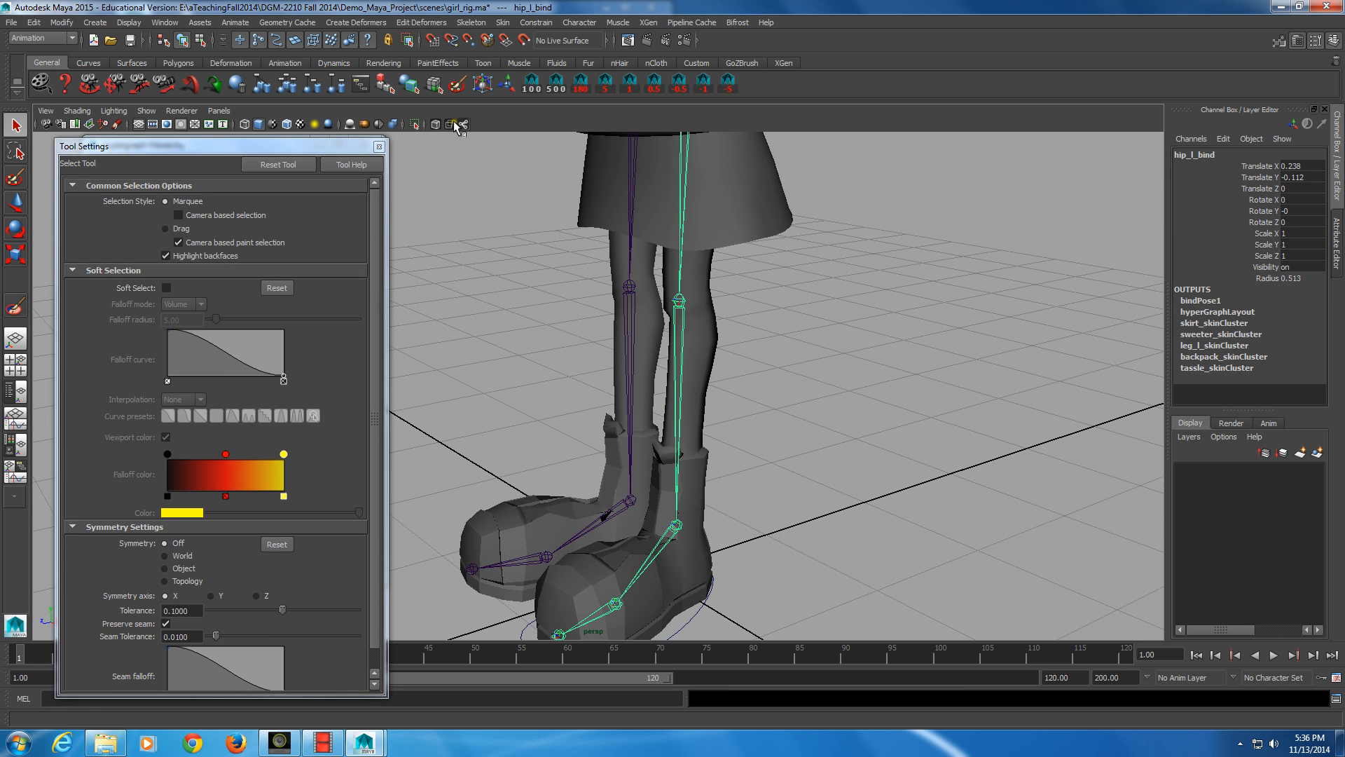
{"action": "left_click", "coordinate": [147, 111]}
{"action": "left_click", "coordinate": [175, 164]}
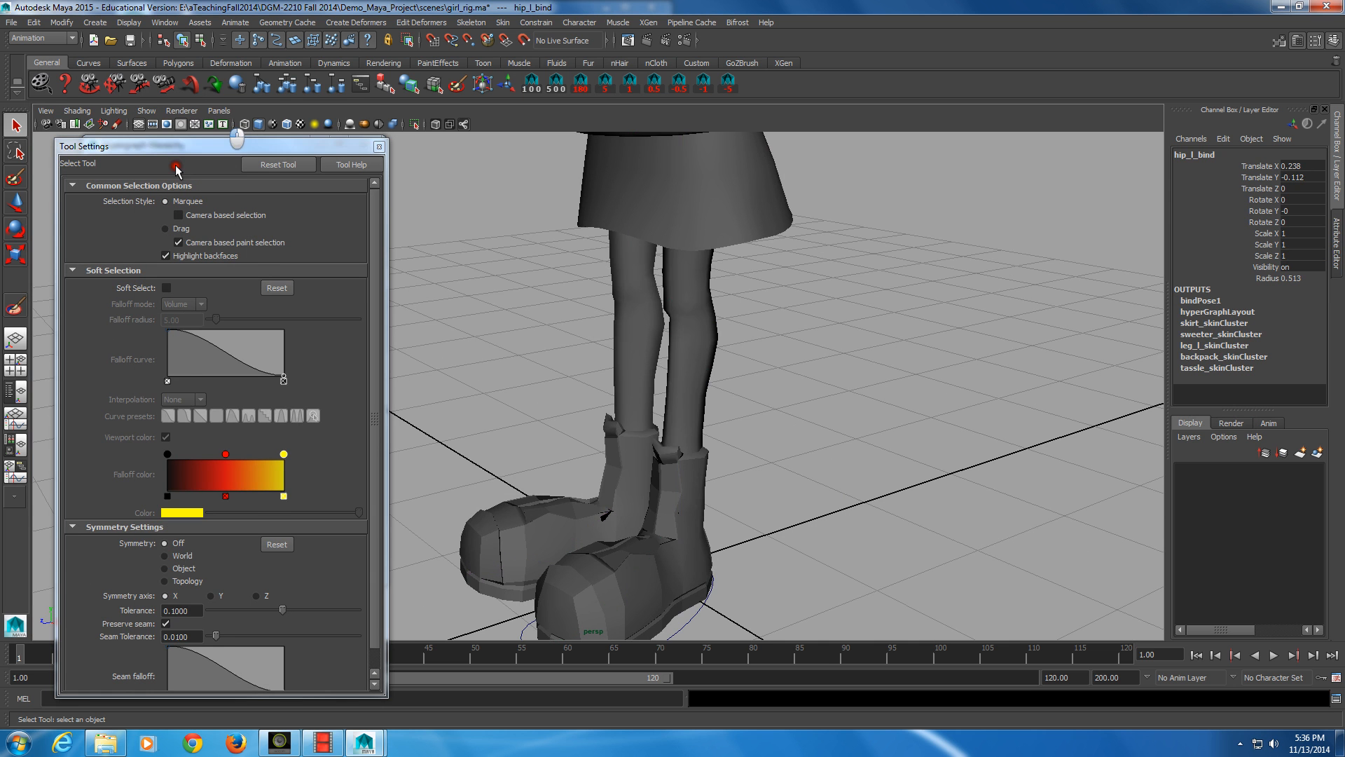
- Select the vertices around the knee of the left leg geometry and view them from the side
{"action": "left_click", "coordinate": [615, 342]}
{"action": "right_click", "coordinate": [704, 302]}
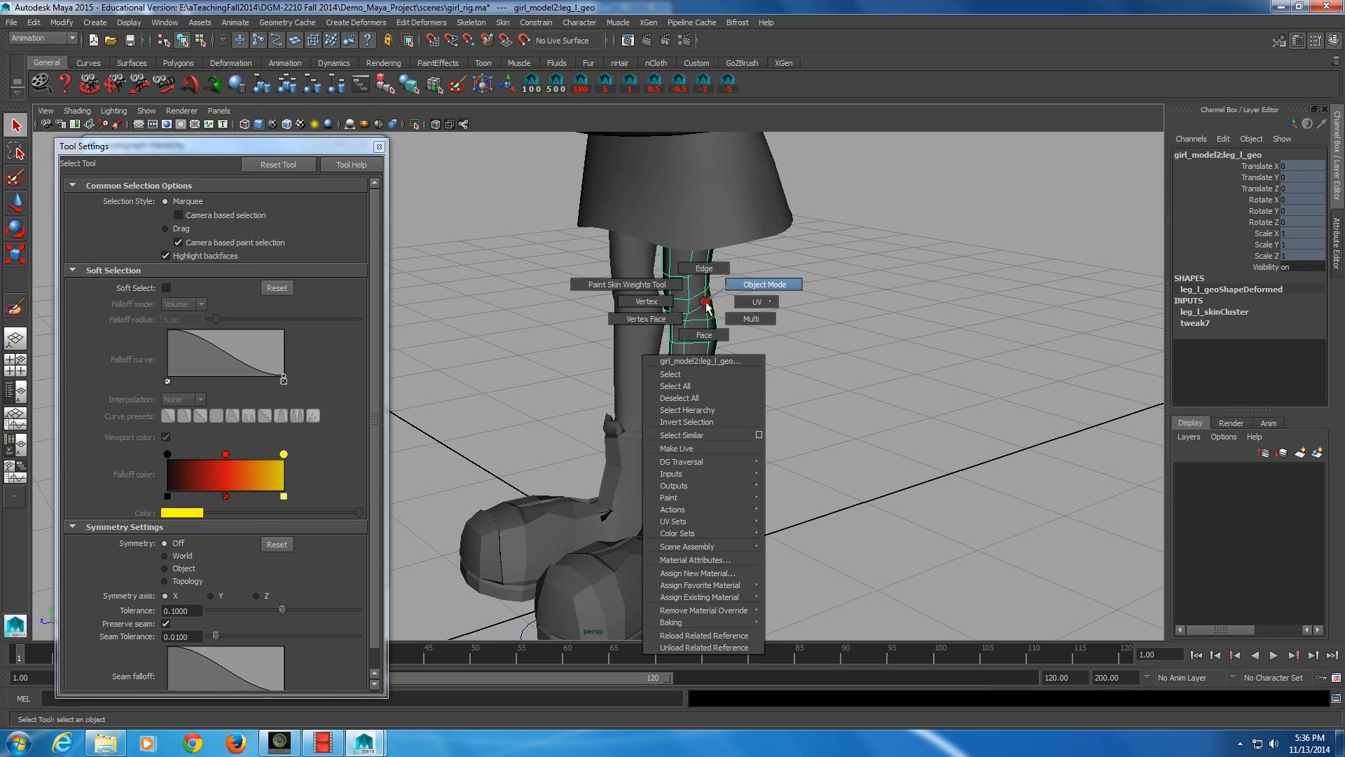
{"action": "left_click", "coordinate": [736, 285]}
{"action": "left_click_drag", "start_coordinate": [736, 284], "coordinate": [762, 286]}
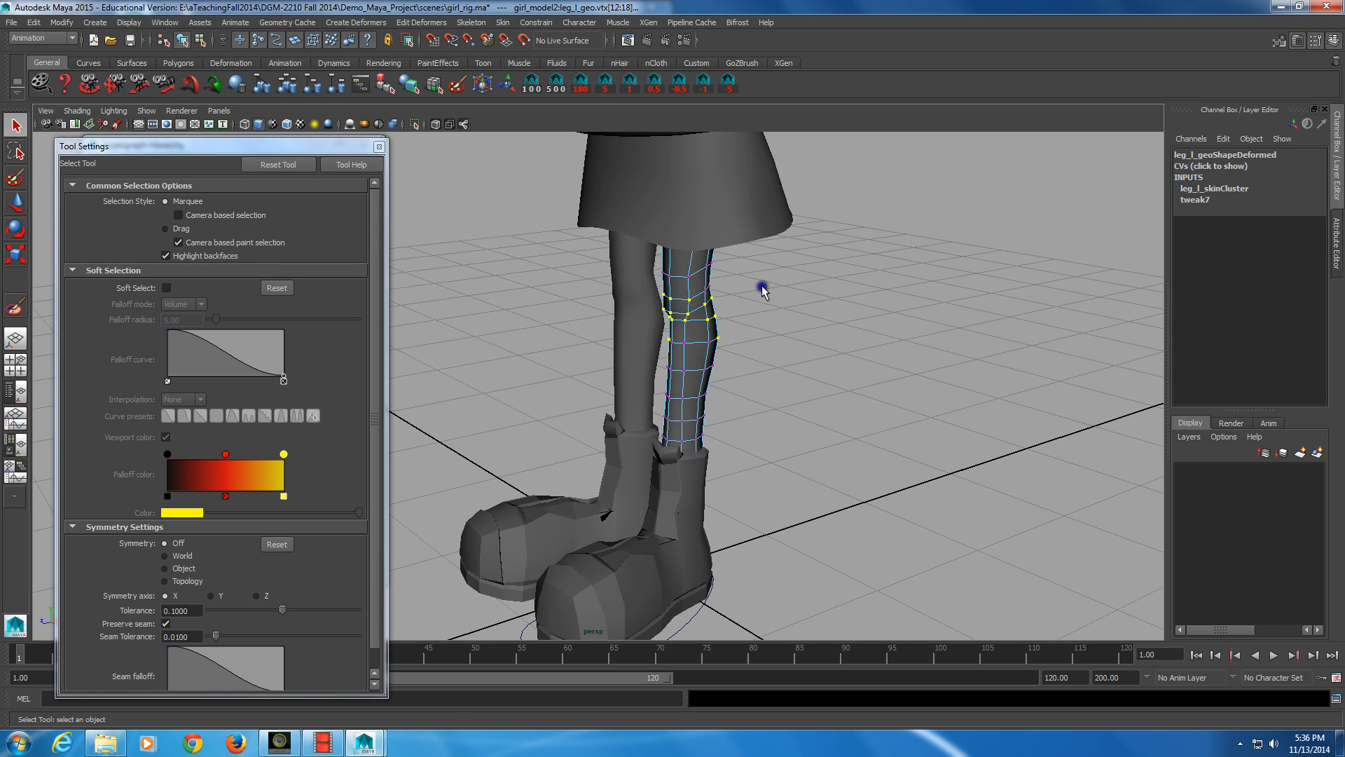
{"action": "left_click_drag", "start_coordinate": [645, 340], "coordinate": [632, 415], "text": "alt"}
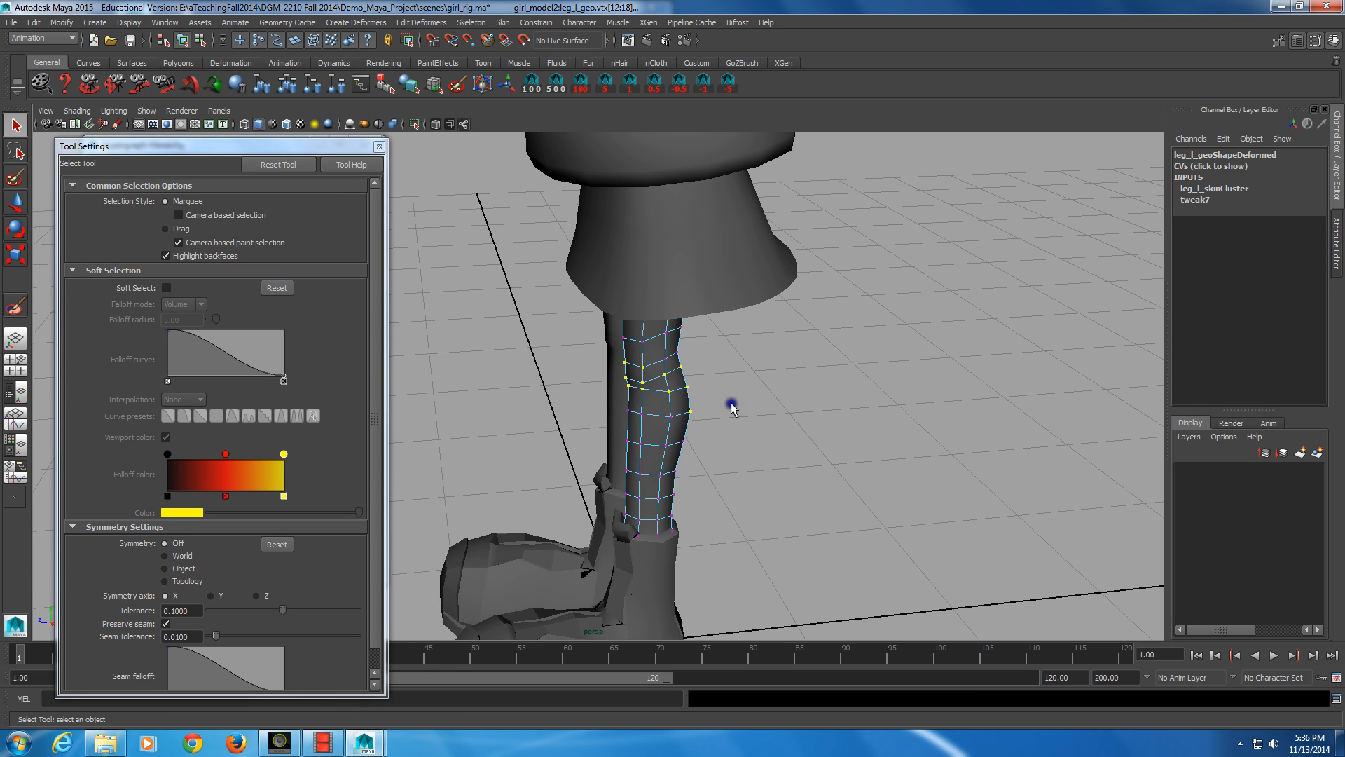
- Open the Component Editor, move it clear of the leg, and enlarge it to list more of the selected vertices
{"action": "left_click", "coordinate": [158, 23]}
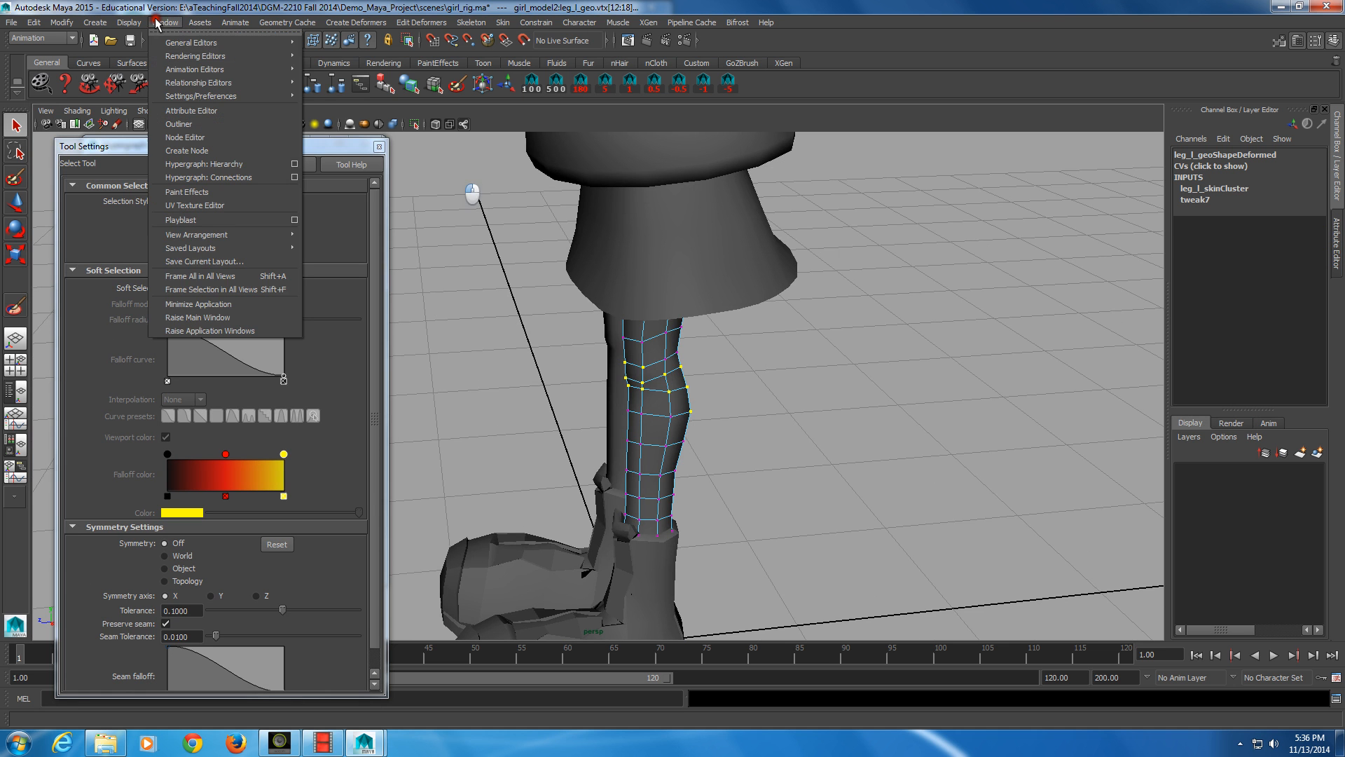
{"action": "mouse_move", "coordinate": [210, 42]}
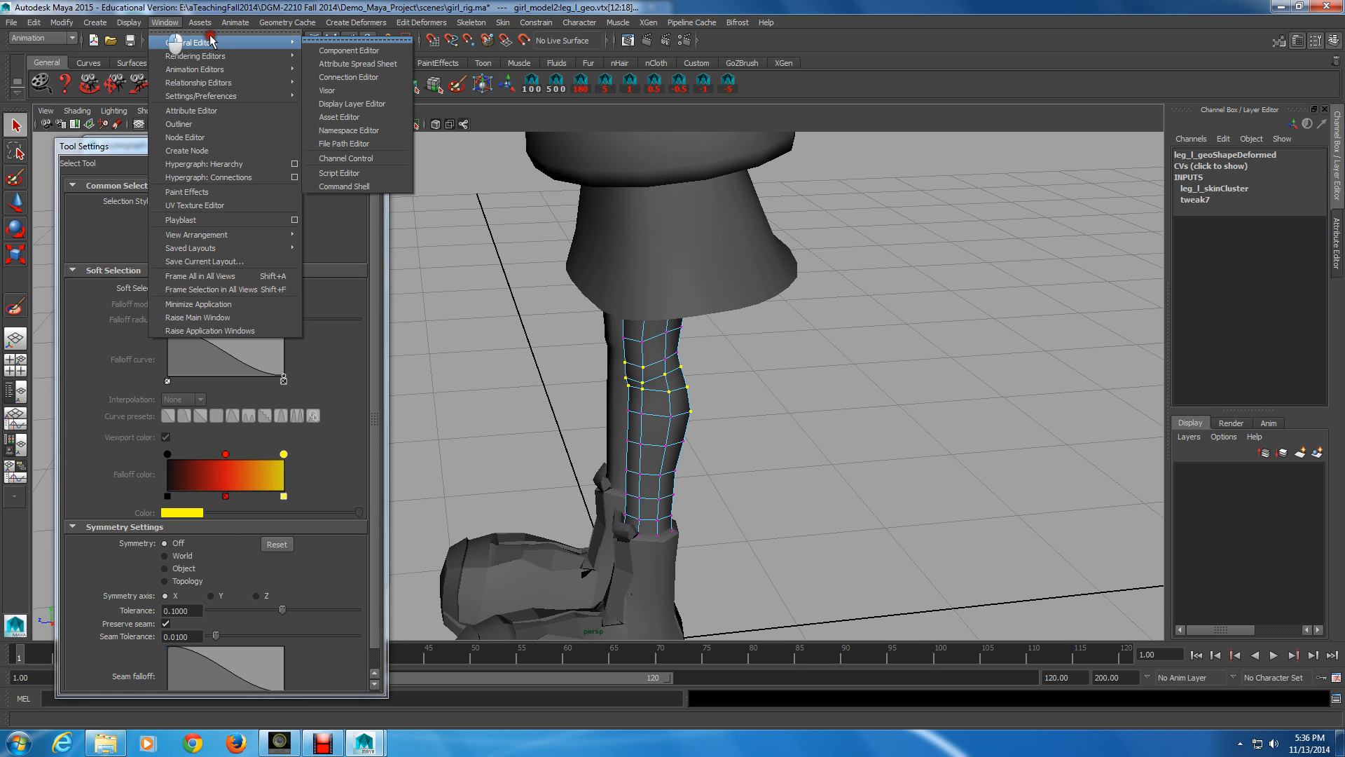
{"action": "left_click", "coordinate": [333, 50]}
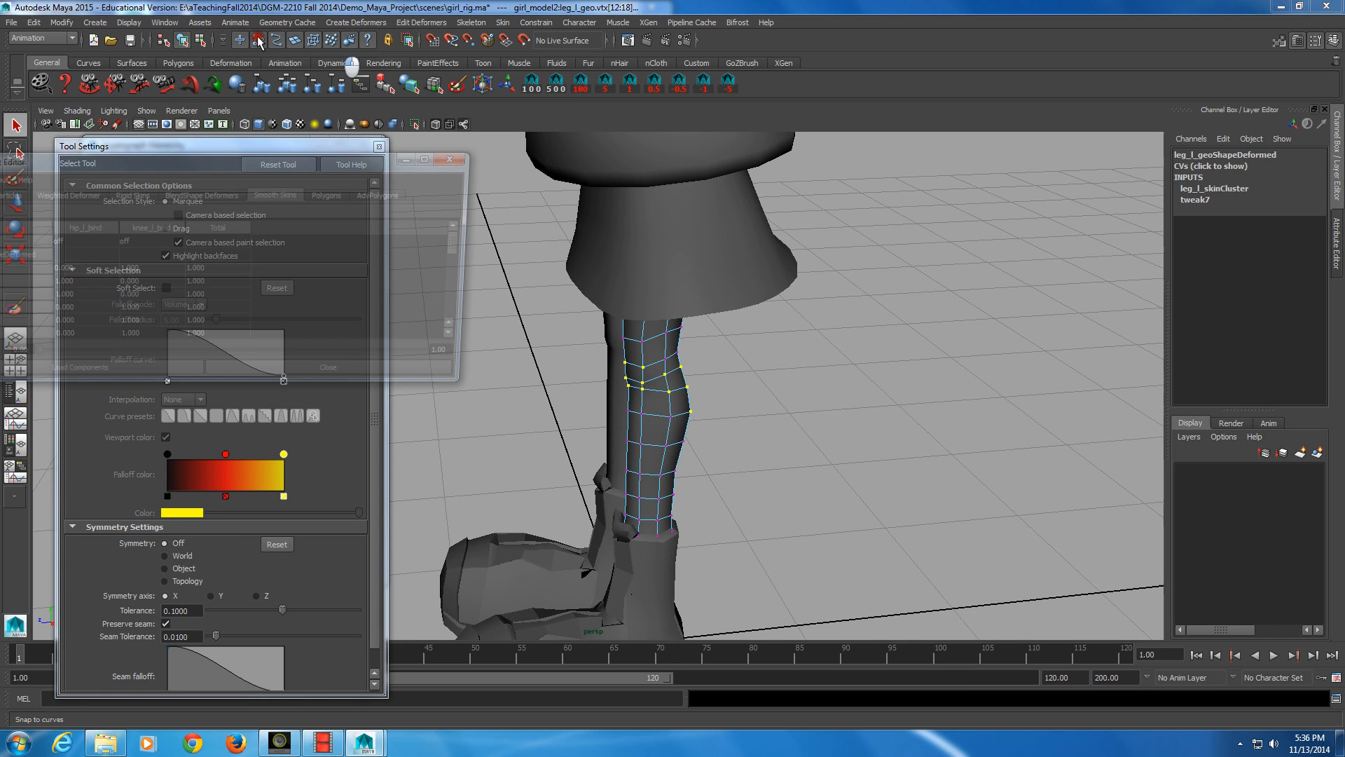
{"action": "left_click_drag", "start_coordinate": [299, 160], "coordinate": [1091, 199]}
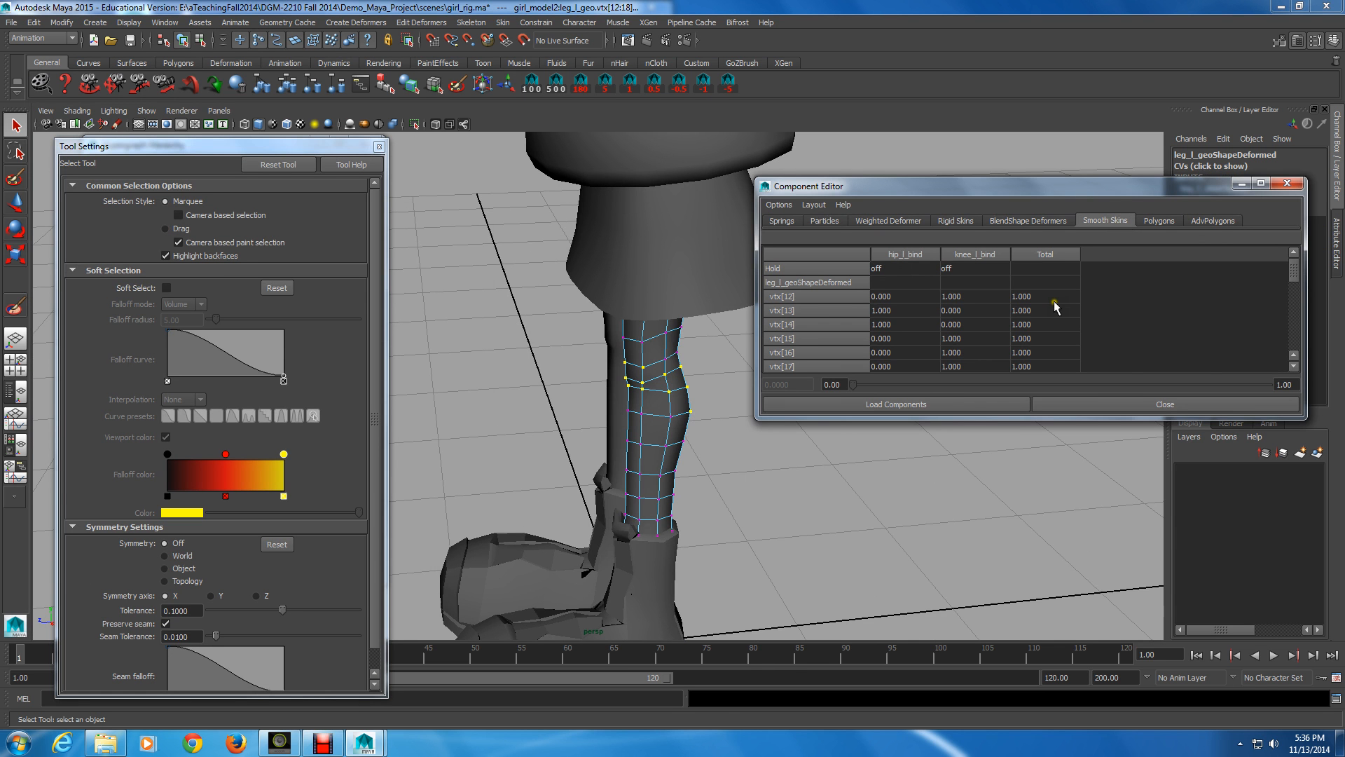
{"action": "left_click_drag", "start_coordinate": [1027, 418], "coordinate": [1039, 559]}
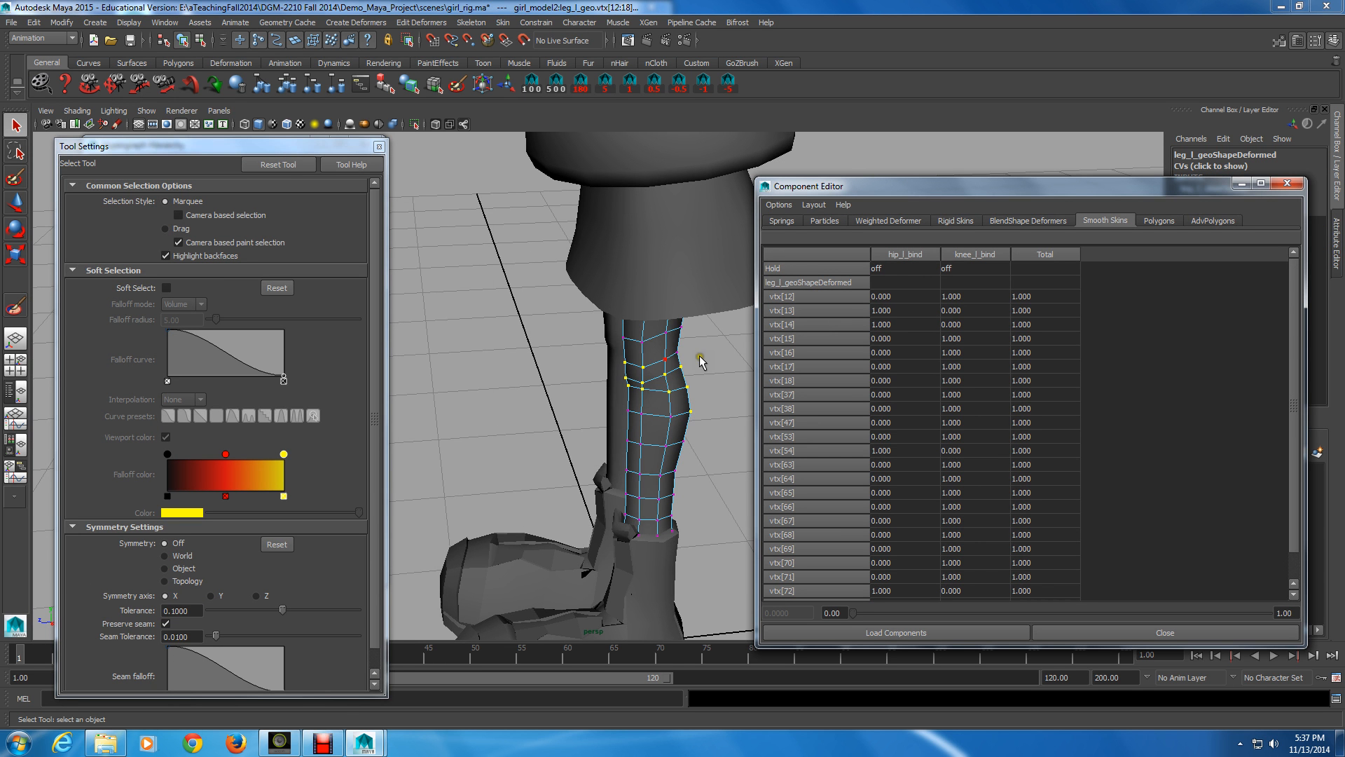
- Select individual vertices near the left knee to inspect their joint weights under Smooth Skins
{"action": "left_click", "coordinate": [665, 358]}
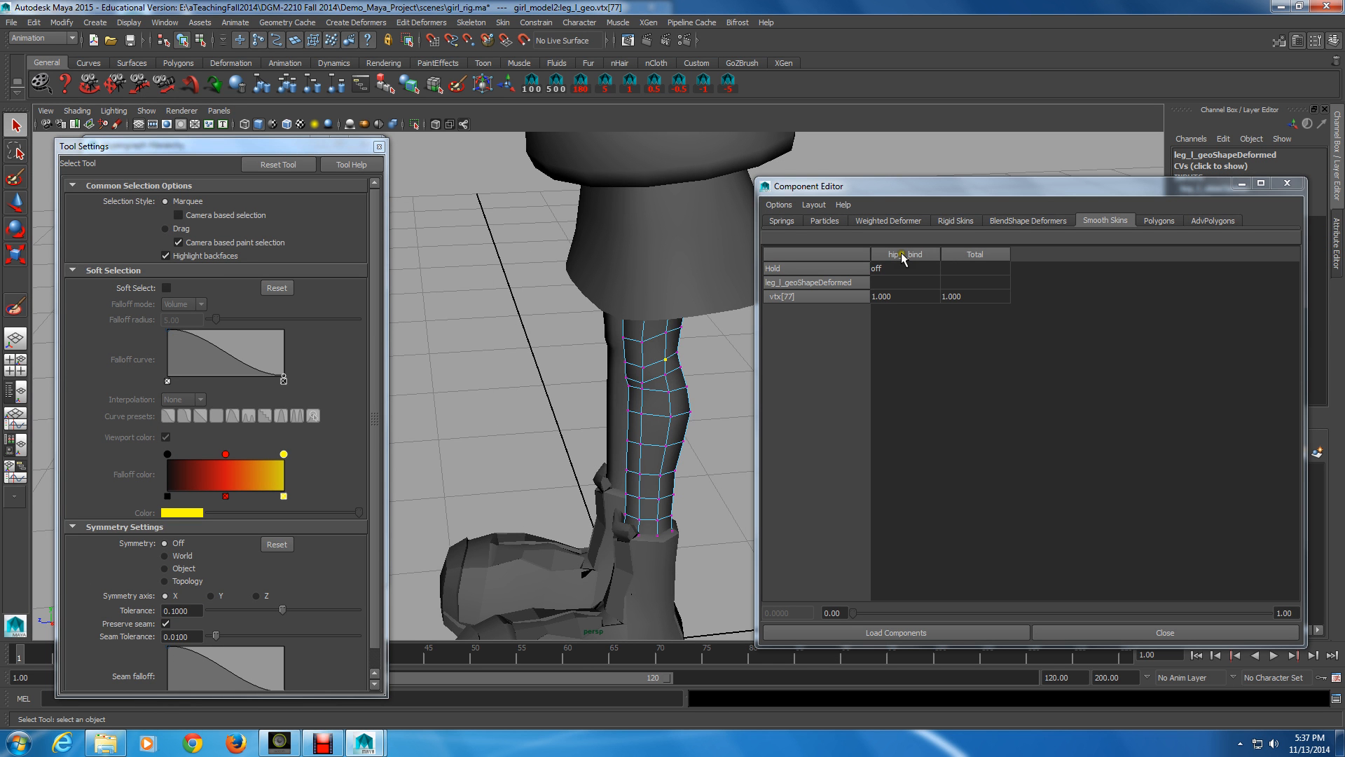
{"action": "mouse_move", "coordinate": [676, 374]}
{"action": "left_mouse_down"}
{"action": "mouse_move", "coordinate": [689, 363]}
{"action": "mouse_move", "coordinate": [676, 373]}
{"action": "left_mouse_up"}
{"action": "left_click_drag", "start_coordinate": [681, 437], "coordinate": [686, 448]}
{"action": "left_click", "coordinate": [683, 448]}
- Select the band of vertices around the left knee and view the leg from the side
{"action": "middle_click_drag", "start_coordinate": [735, 393], "coordinate": [696, 384], "text": "alt"}
{"action": "left_click_drag", "start_coordinate": [695, 385], "coordinate": [650, 373], "text": "alt"}
{"action": "middle_click_drag", "start_coordinate": [651, 374], "coordinate": [578, 432], "text": "alt"}
{"action": "right_click_drag", "start_coordinate": [579, 432], "coordinate": [609, 407], "text": "alt"}
{"action": "left_click_drag", "start_coordinate": [557, 430], "coordinate": [651, 386]}
{"action": "left_click_drag", "start_coordinate": [550, 434], "coordinate": [726, 419], "text": "alt"}
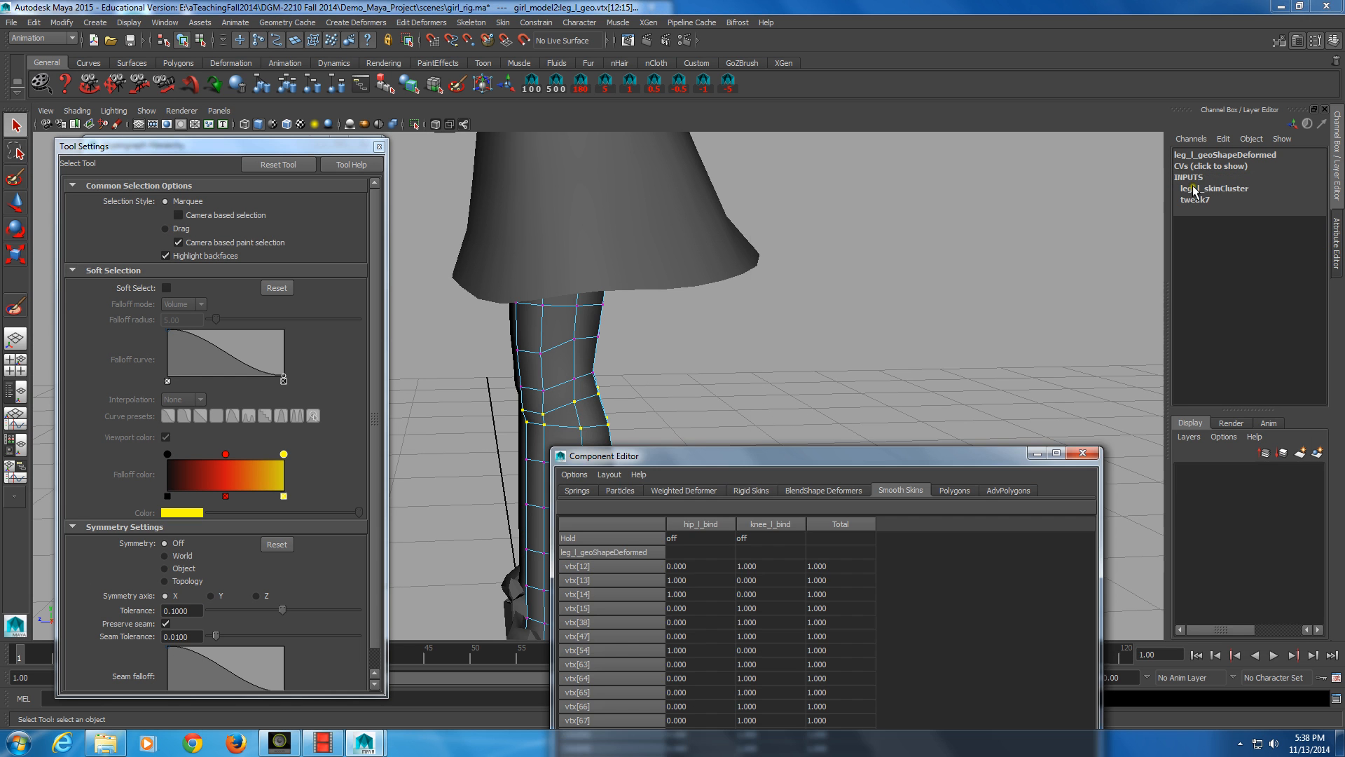
- Set Normalize Weights of leg_l_skinCluster to None and place the Component Editor beside the leg
{"action": "left_click", "coordinate": [1223, 189]}
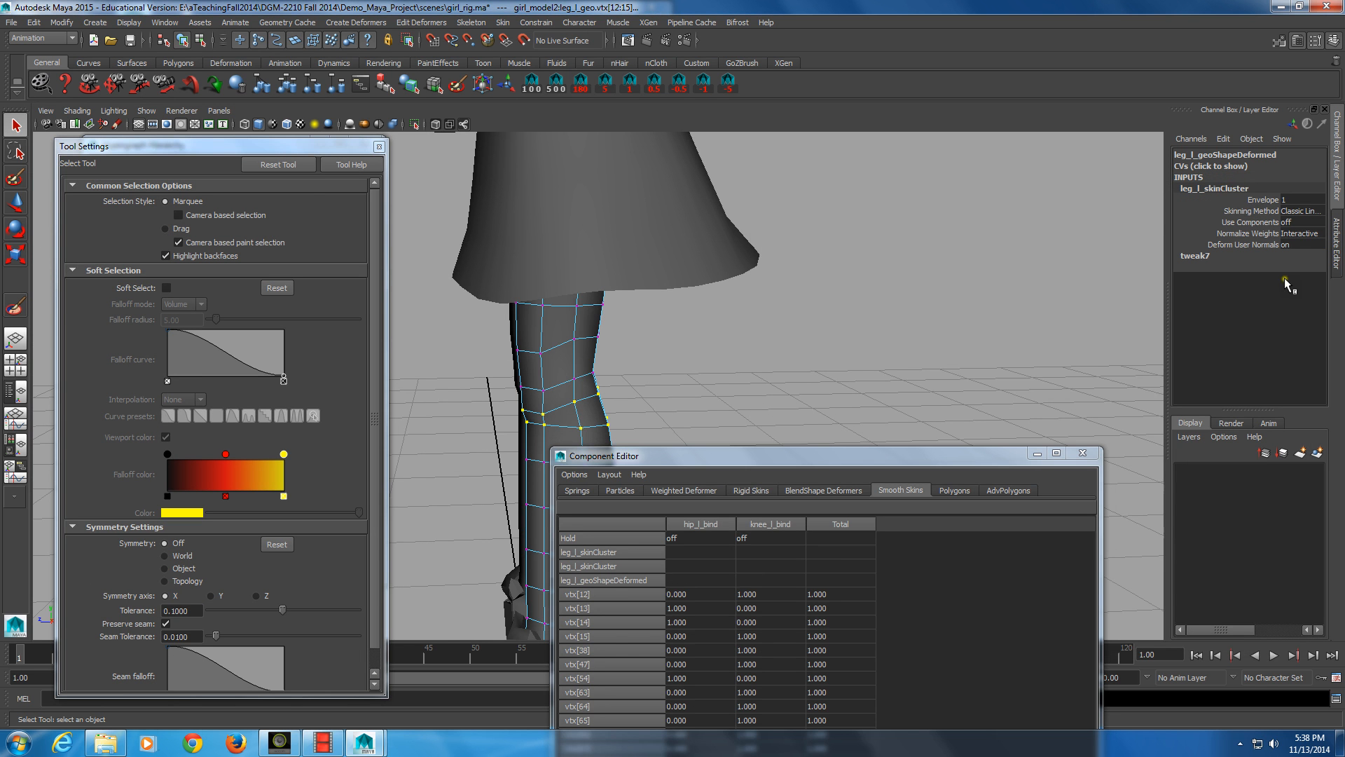
{"action": "left_click", "coordinate": [1289, 232]}
{"action": "left_click", "coordinate": [1307, 244]}
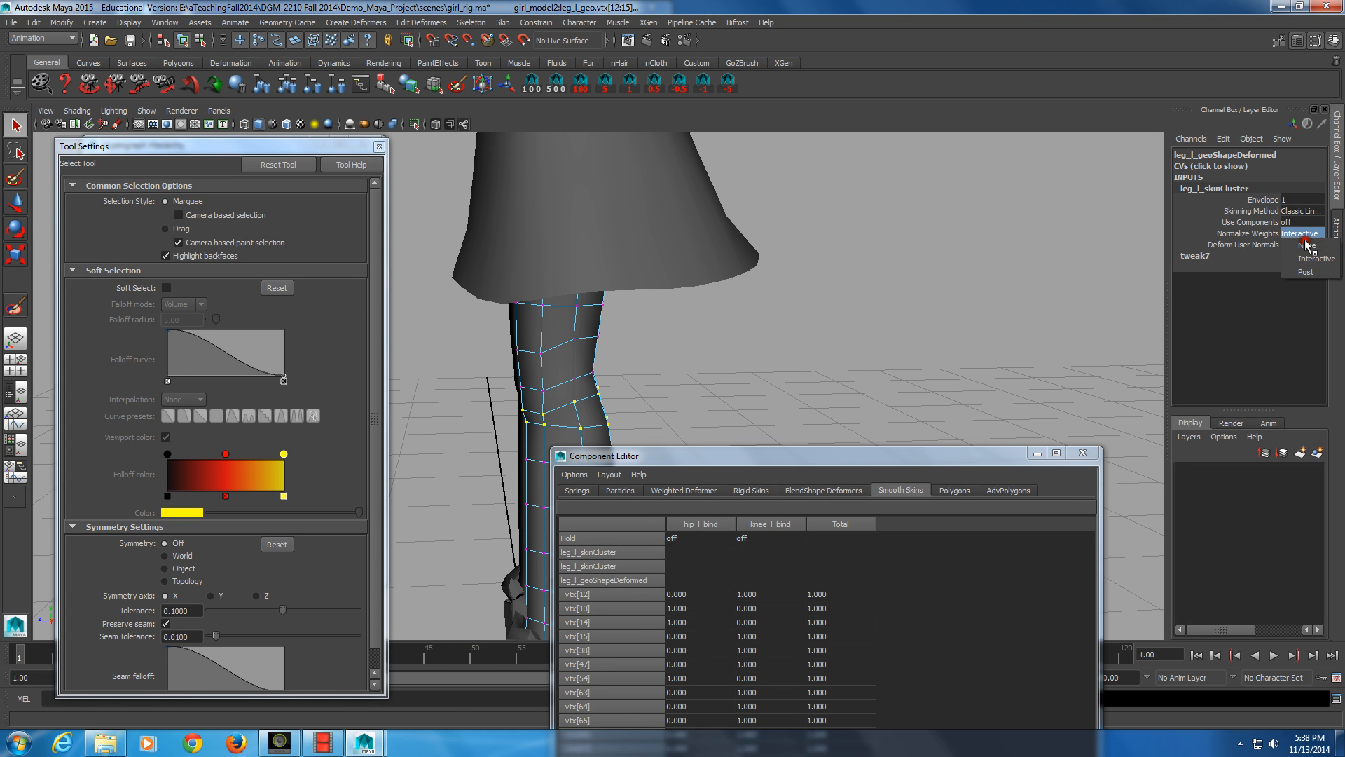
{"action": "left_click", "coordinate": [1310, 245]}
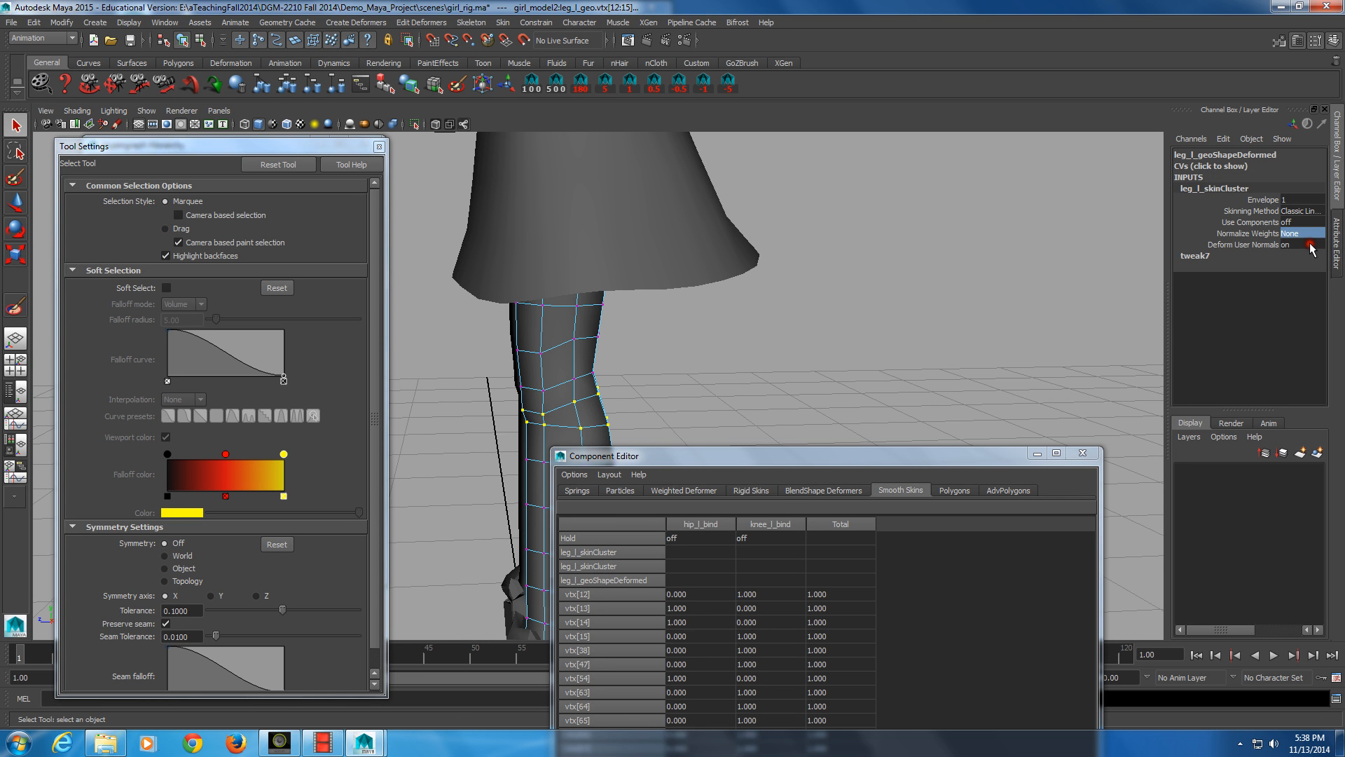
{"action": "left_click_drag", "start_coordinate": [863, 468], "coordinate": [1072, 193]}
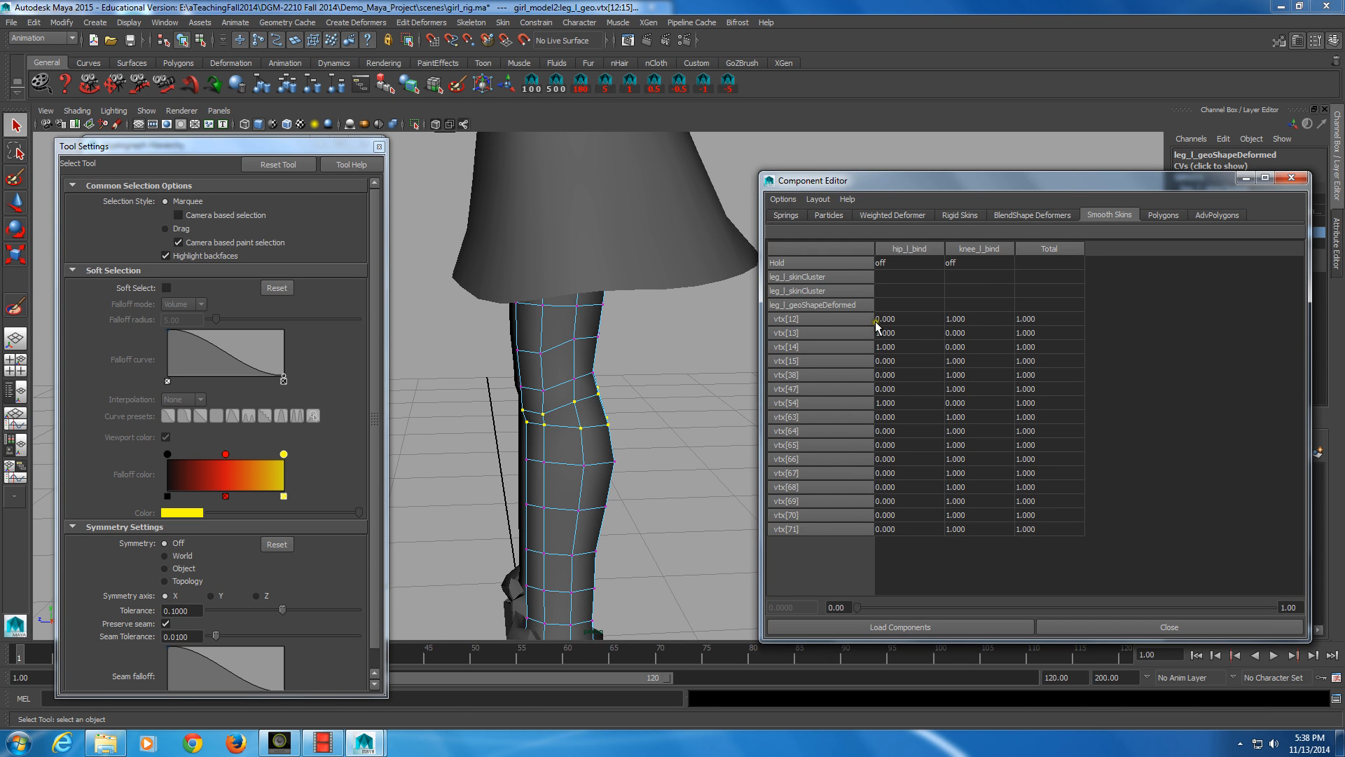
- Select the single vertex vtx[65] on the inner side of the left knee, viewed from the front
{"action": "left_click", "coordinate": [522, 409]}
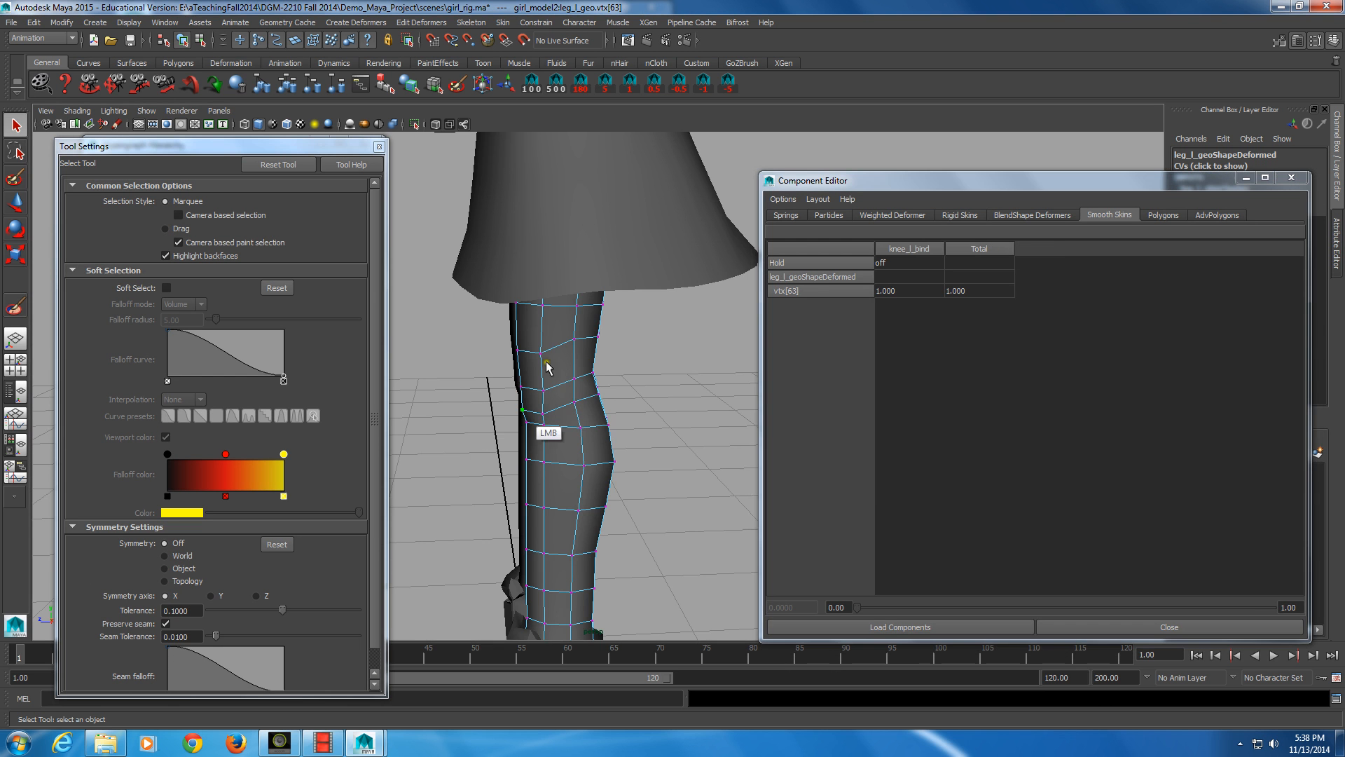
{"action": "left_click_drag", "start_coordinate": [545, 360], "coordinate": [544, 429], "text": "alt"}
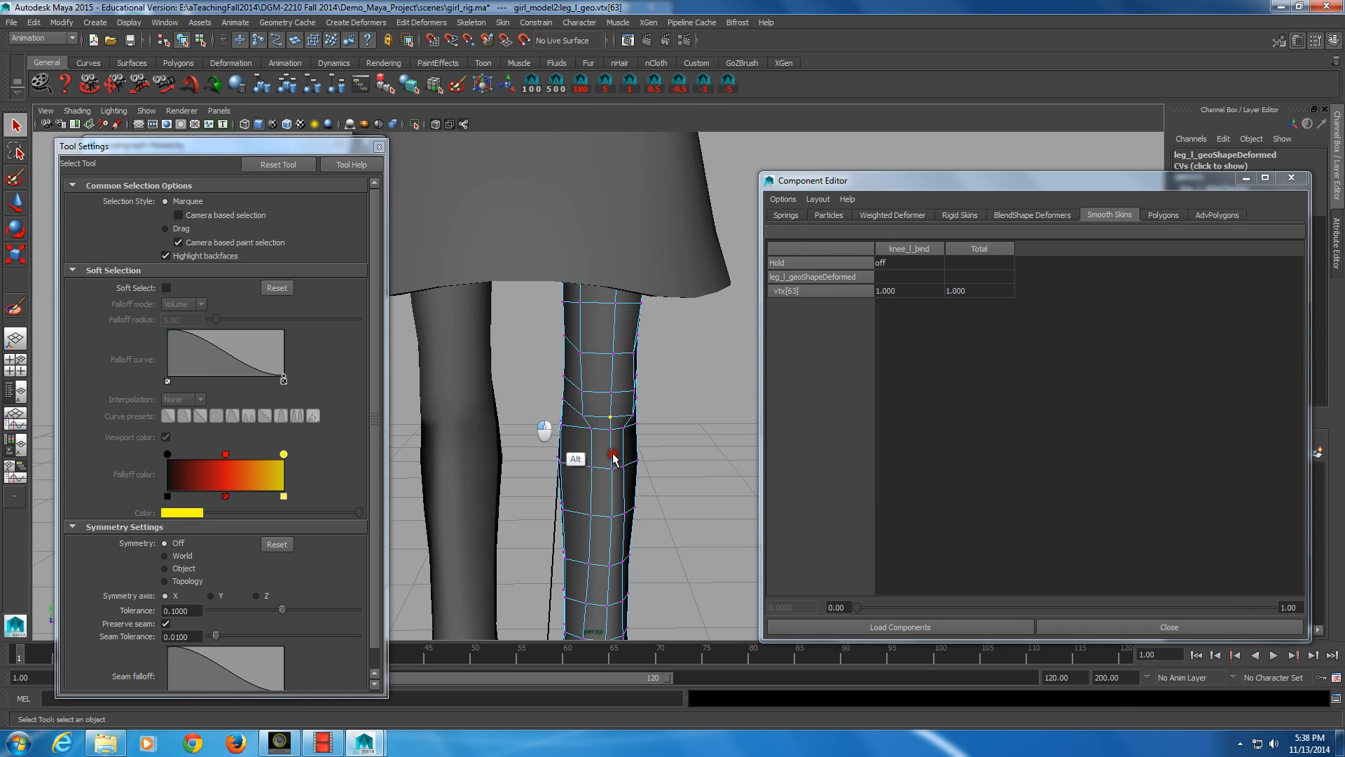
{"action": "left_click_drag", "start_coordinate": [613, 457], "coordinate": [581, 429], "text": "alt"}
{"action": "left_click", "coordinate": [579, 430]}
{"action": "left_click", "coordinate": [568, 489]}
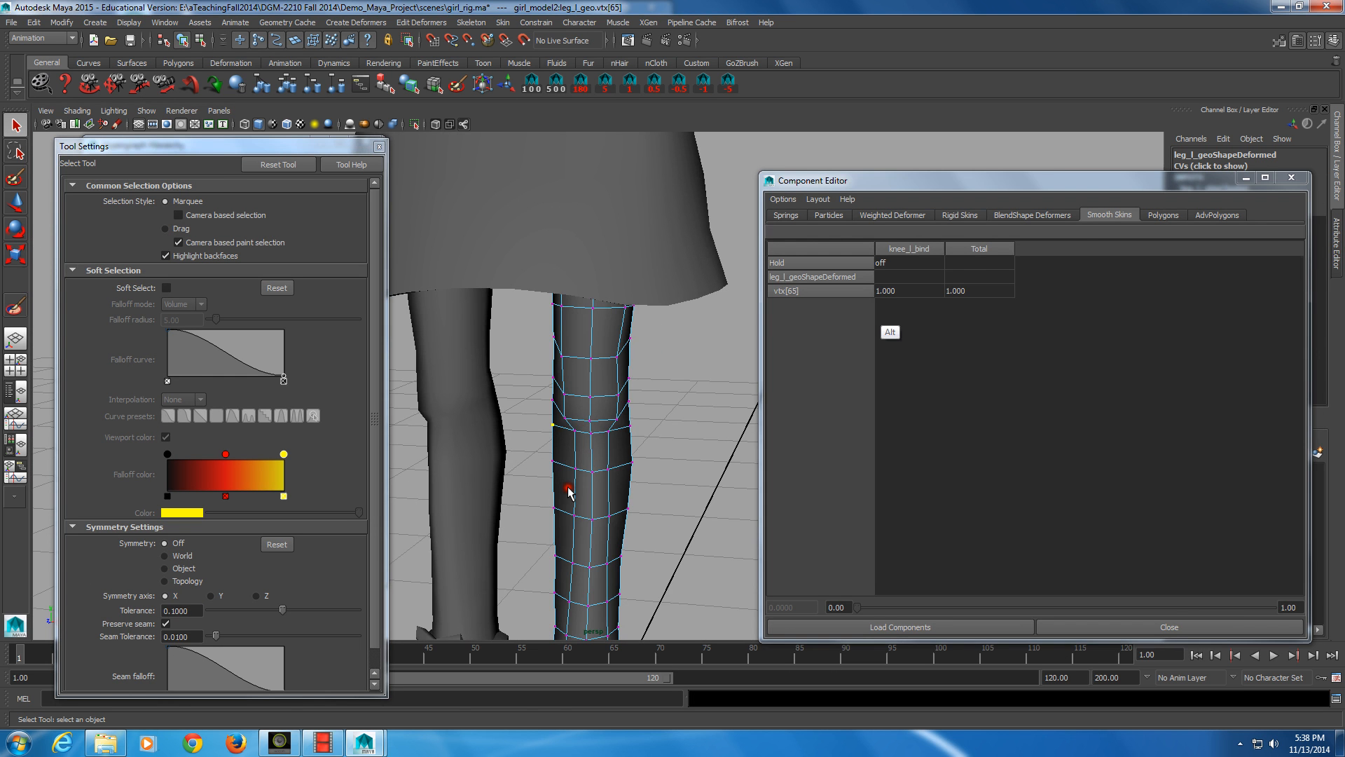
- Set the knee_l_bind weight of vertex vtx[65] to 0.5
{"action": "left_click", "coordinate": [887, 290]}
{"action": "left_click", "coordinate": [985, 280]}
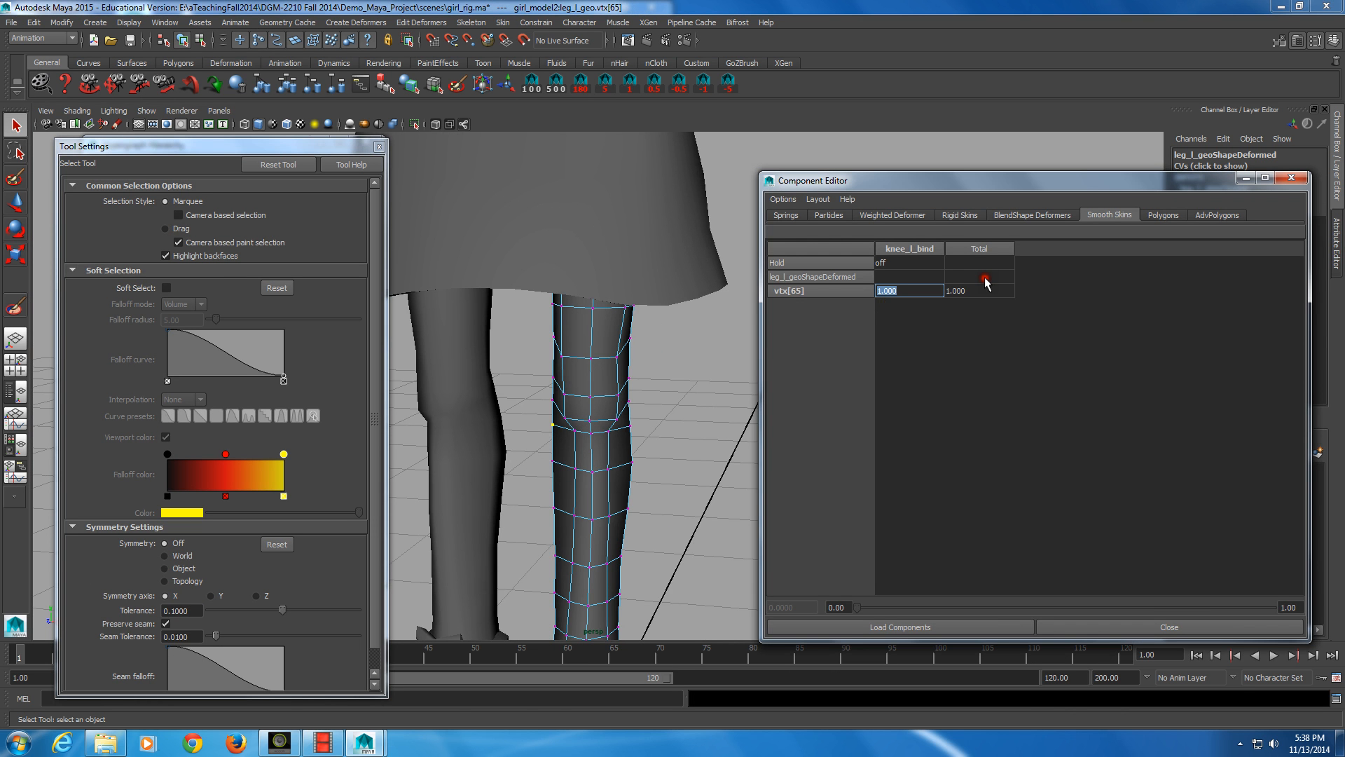
{"action": "type", "text": ".5"}
{"action": "key", "text": "Return"}
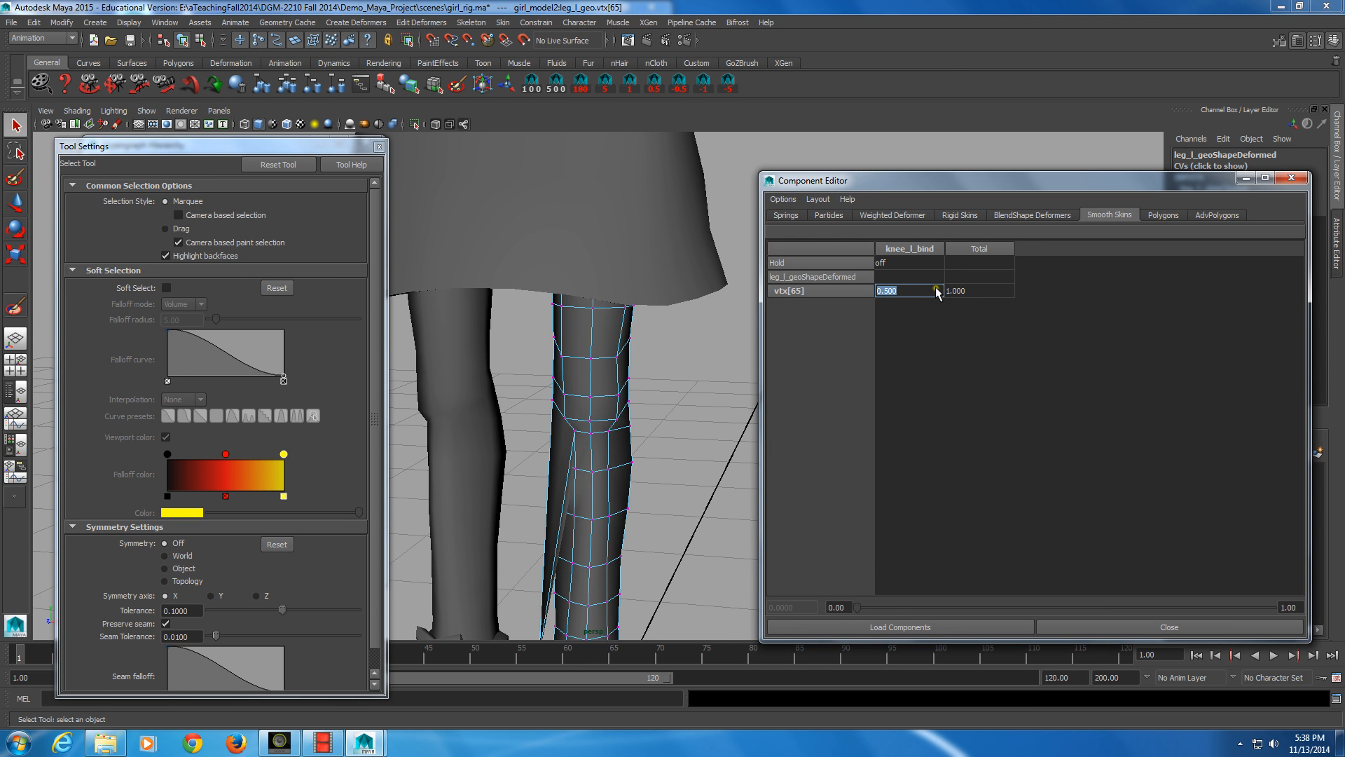
{"action": "key", "text": "Tab"}
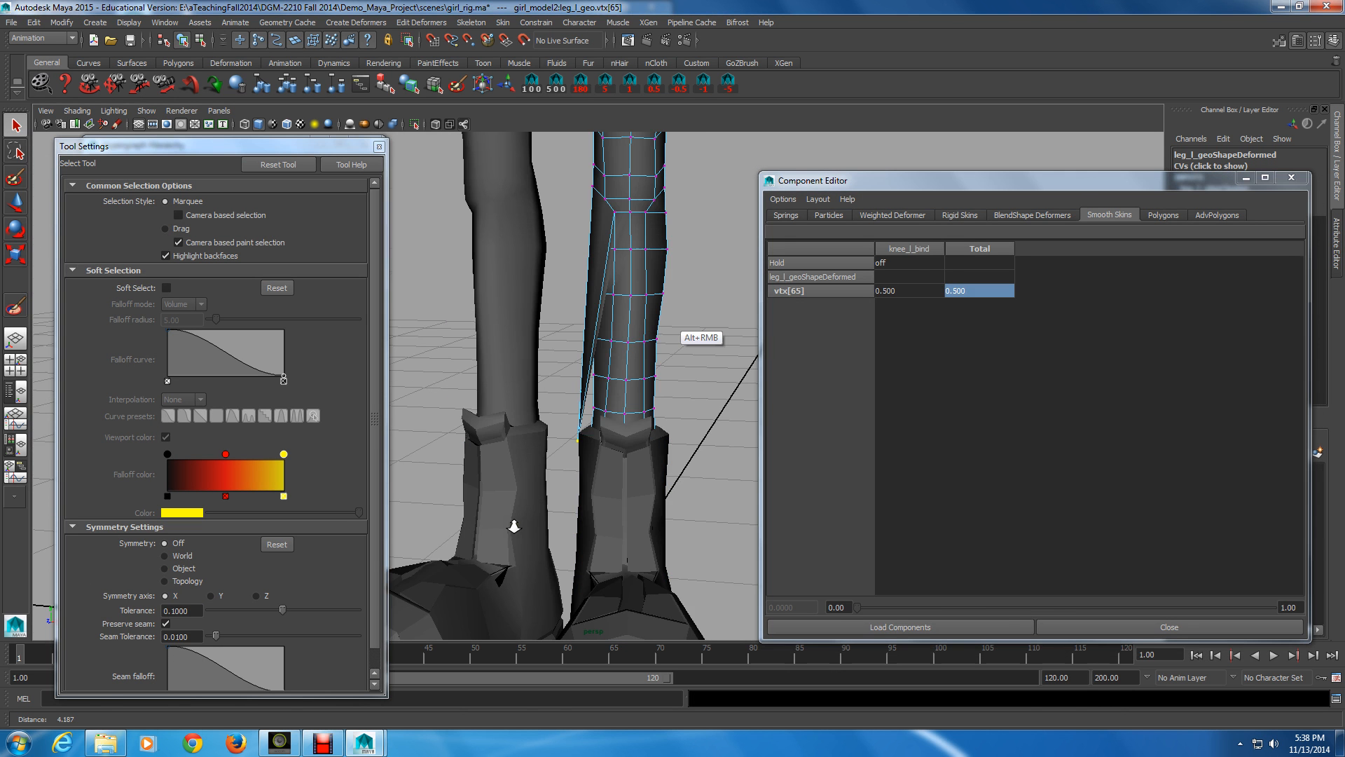
- Examine the displaced knee vertex relative to the boots and the world origin from several angles
{"action": "left_click_drag", "start_coordinate": [514, 526], "coordinate": [533, 543], "text": "alt"}
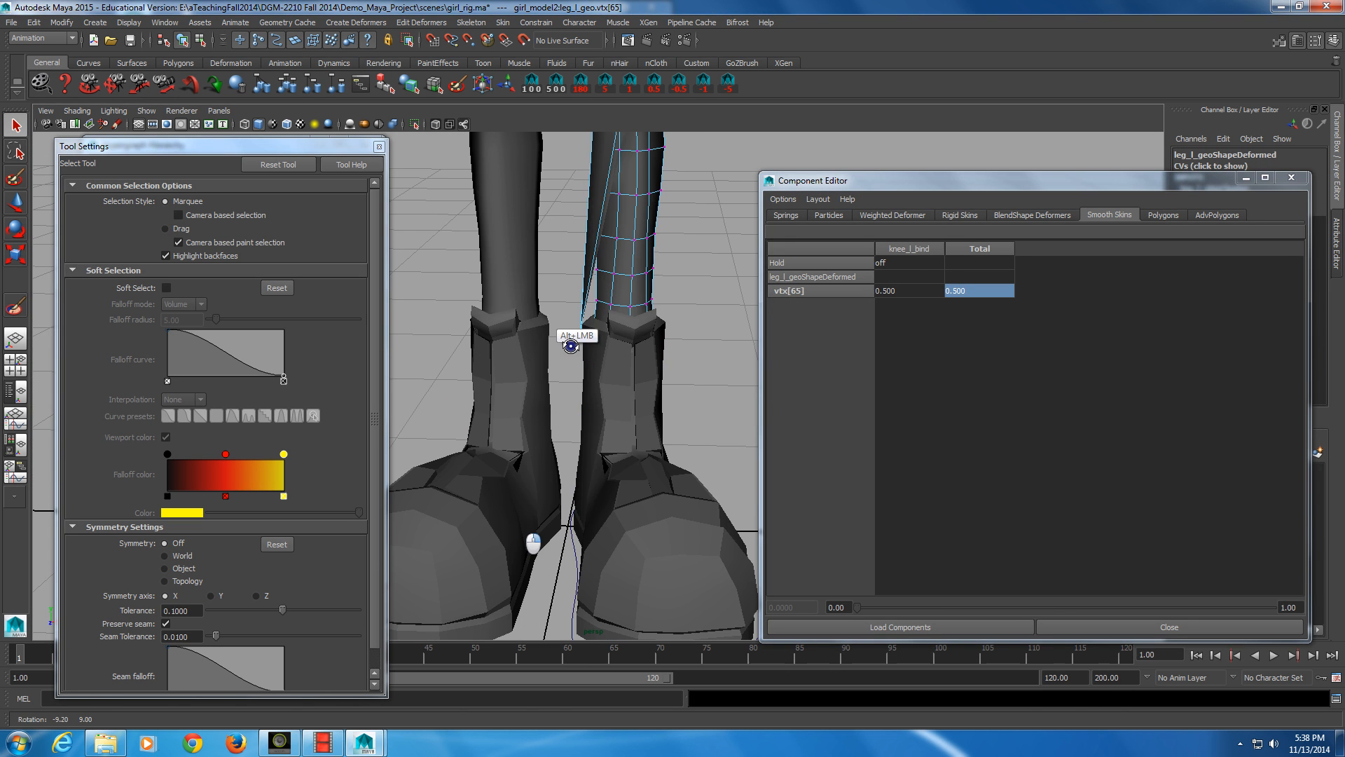
{"action": "left_click_drag", "start_coordinate": [571, 345], "coordinate": [569, 331], "text": "alt"}
{"action": "middle_click_drag", "start_coordinate": [568, 330], "coordinate": [568, 214], "text": "alt"}
{"action": "left_click", "coordinate": [964, 291]}
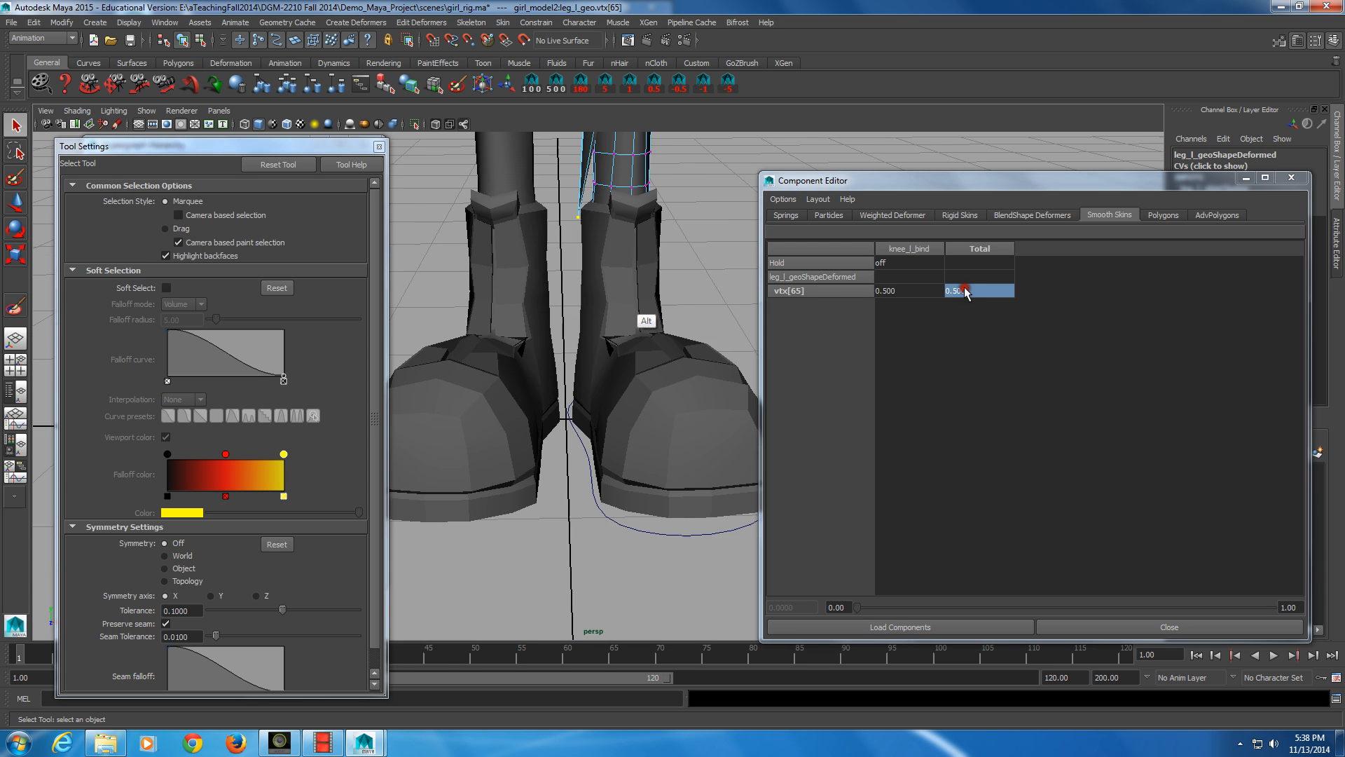
{"action": "middle_click_drag", "start_coordinate": [645, 238], "coordinate": [632, 310], "text": "alt"}
{"action": "right_click", "coordinate": [581, 339]}
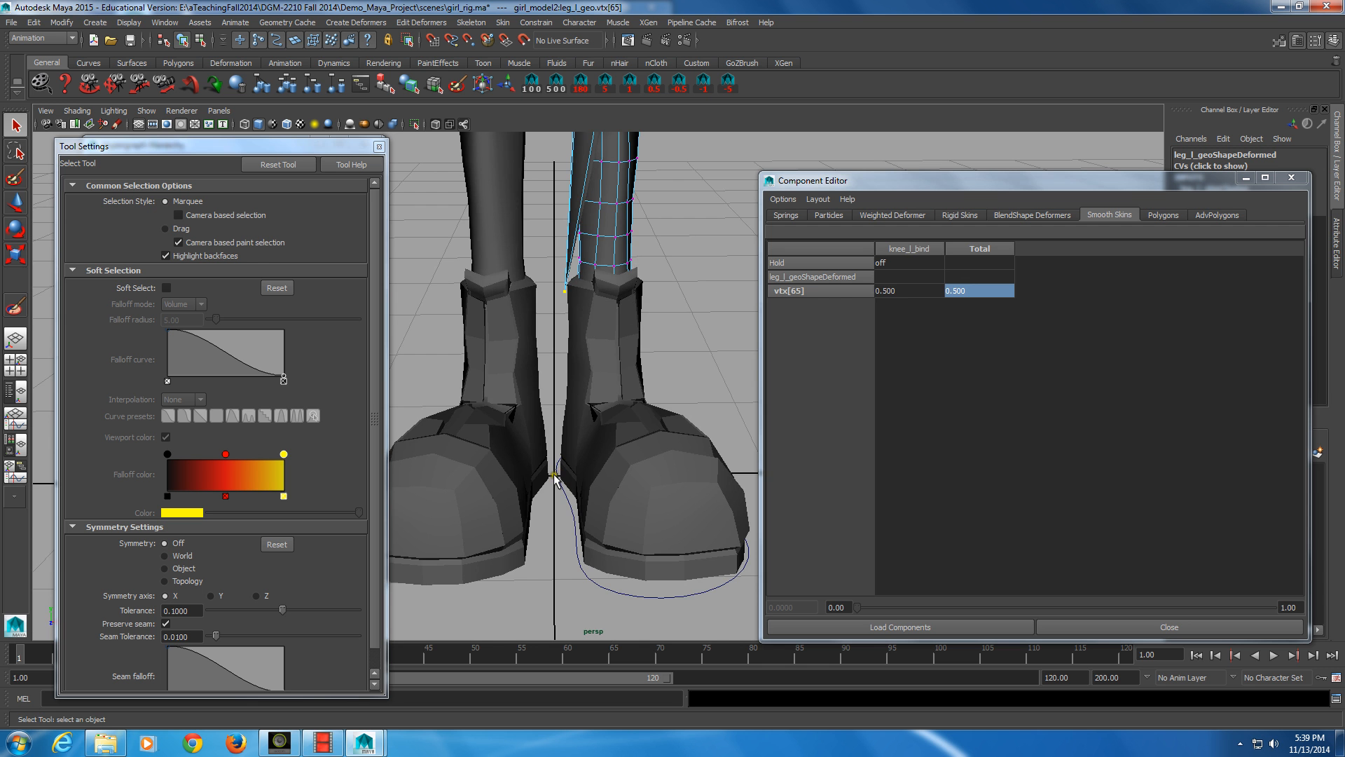
{"action": "middle_click_drag", "start_coordinate": [555, 478], "coordinate": [554, 480], "text": "alt"}
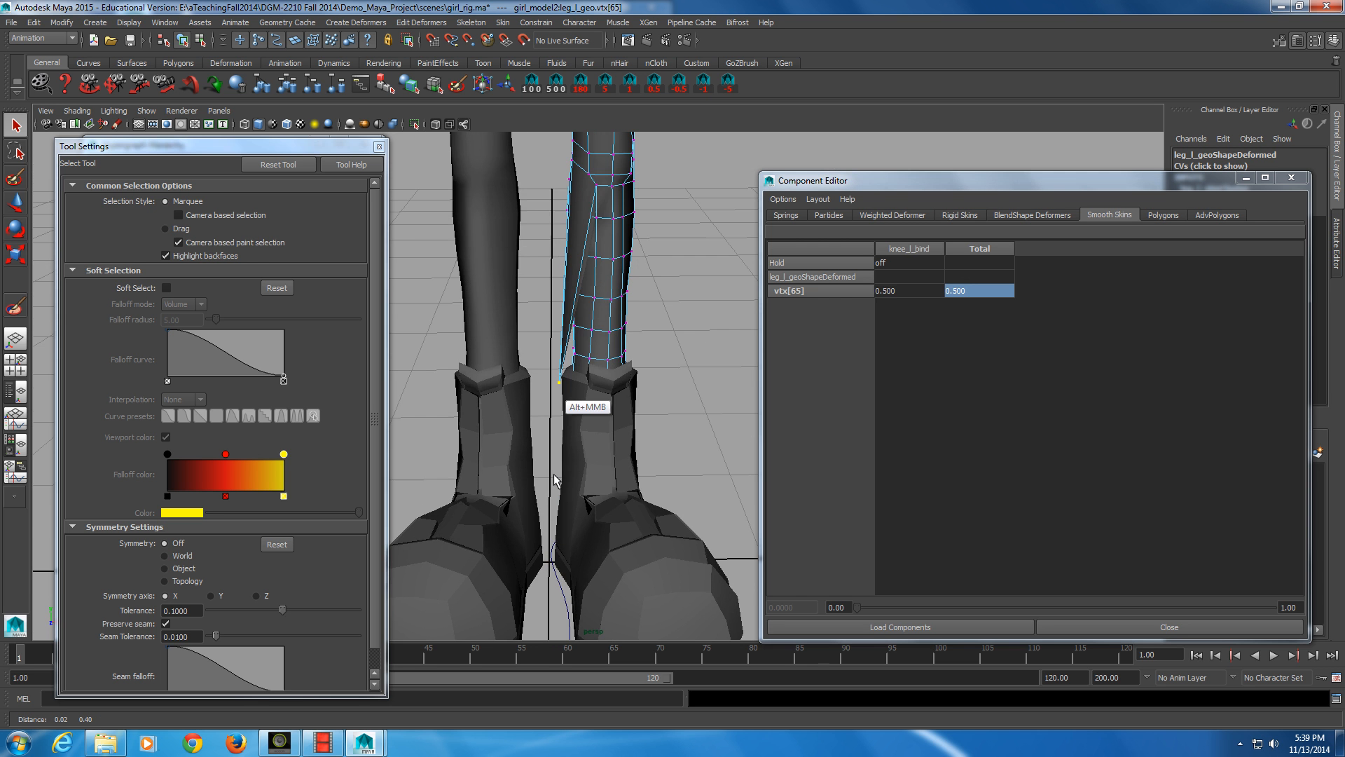
{"action": "left_click_drag", "start_coordinate": [554, 479], "coordinate": [549, 483], "text": "alt"}
{"action": "middle_click_drag", "start_coordinate": [549, 484], "coordinate": [510, 538], "text": "alt"}
{"action": "right_click_drag", "start_coordinate": [510, 538], "coordinate": [628, 499], "text": "alt"}
{"action": "left_click_drag", "start_coordinate": [628, 499], "coordinate": [680, 522], "text": "alt"}
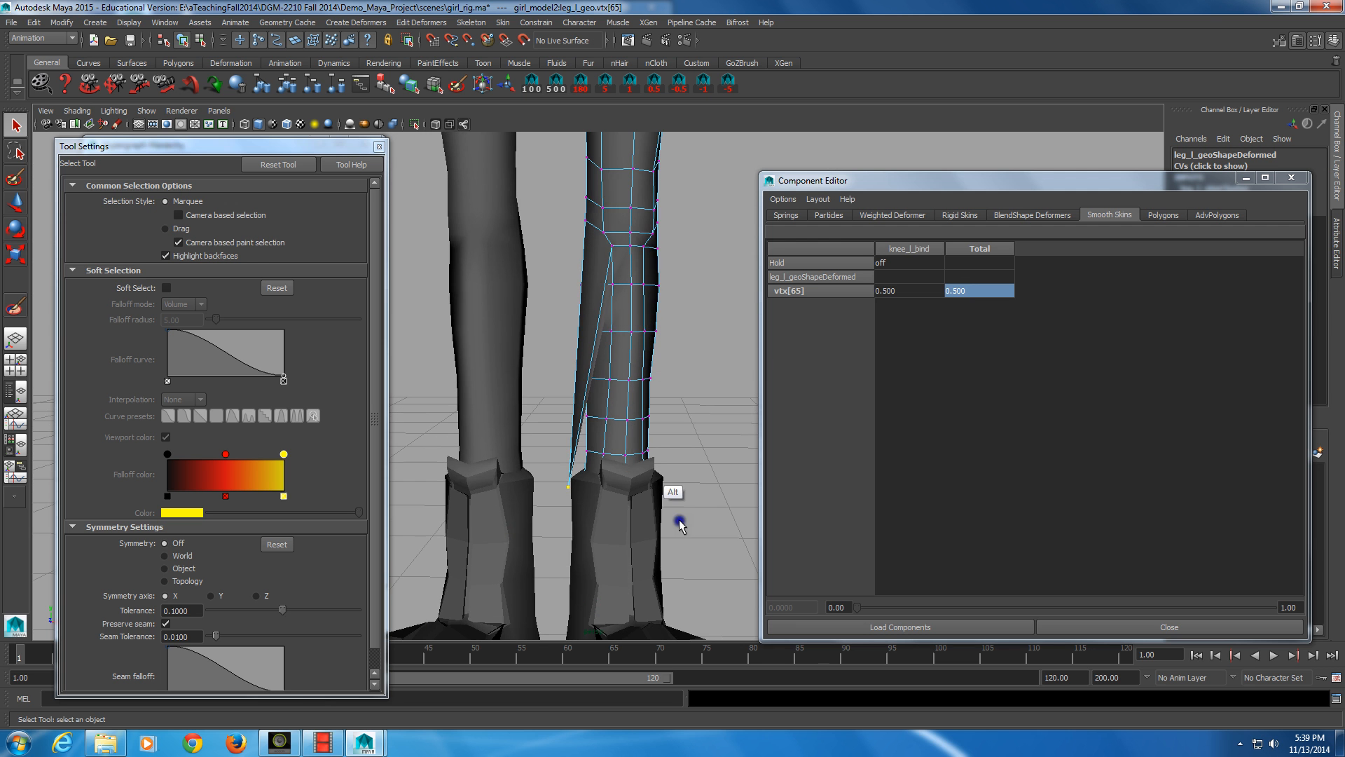
- Undo the last knee_l_bind weight change on vtx[65] and bring the knee back into view
{"action": "key", "text": "z"}
{"action": "key", "text": "z"}
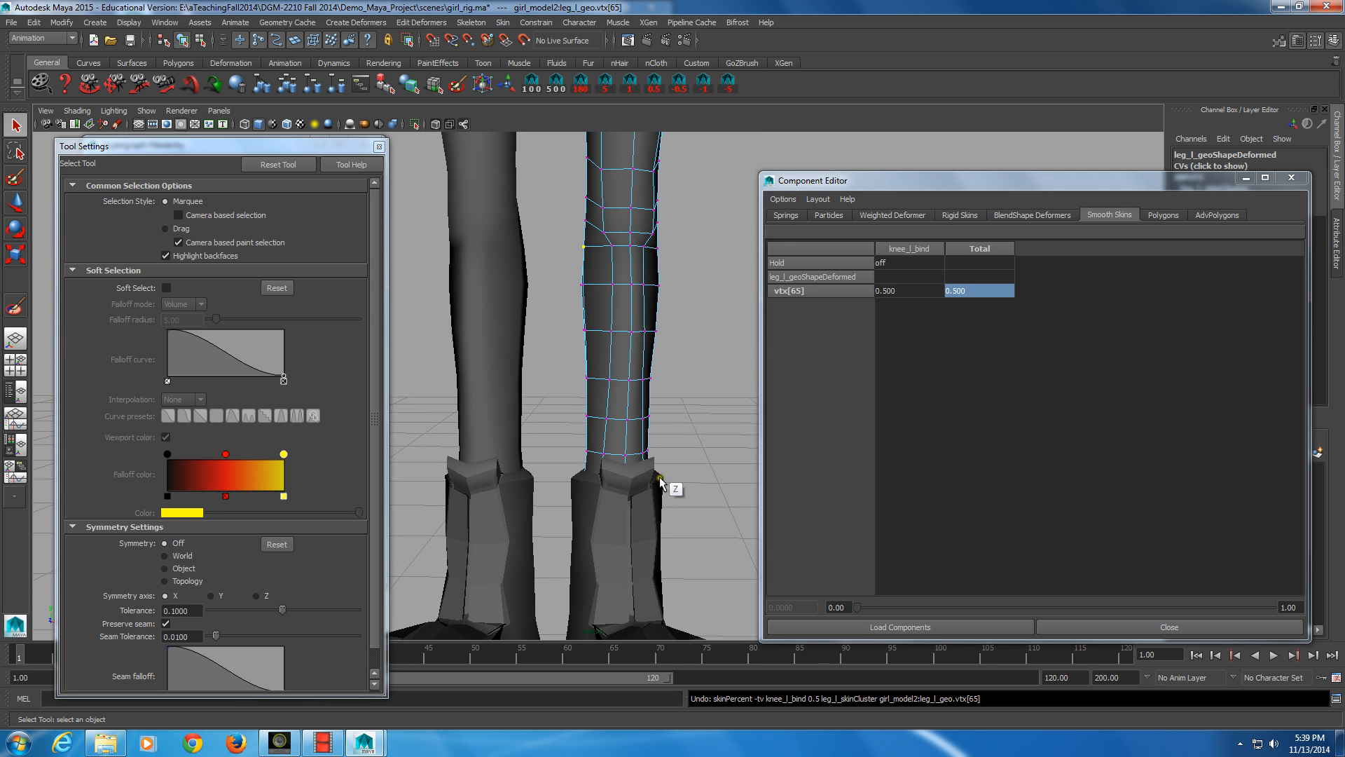
{"action": "middle_click_drag", "start_coordinate": [660, 482], "coordinate": [642, 508], "text": "alt"}
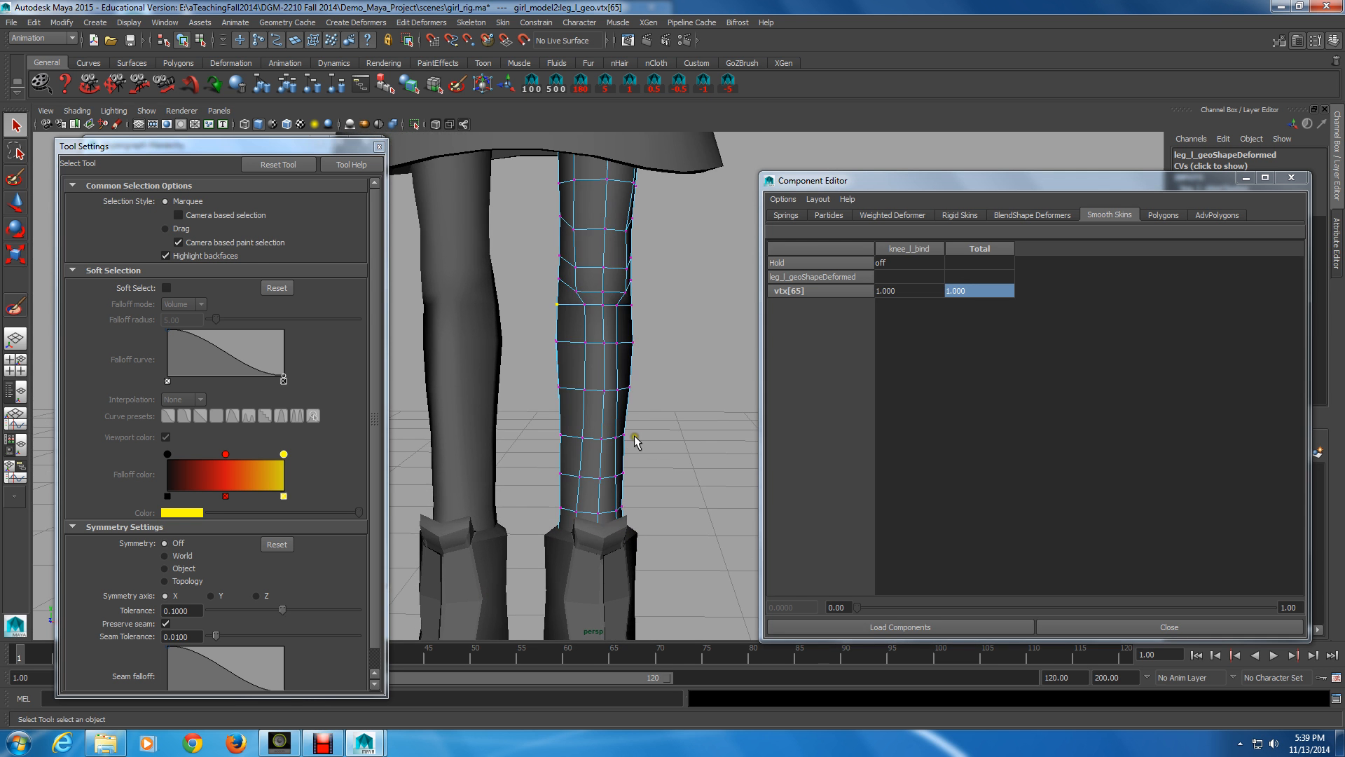
{"action": "left_click_drag", "start_coordinate": [664, 331], "coordinate": [660, 351], "text": "alt"}
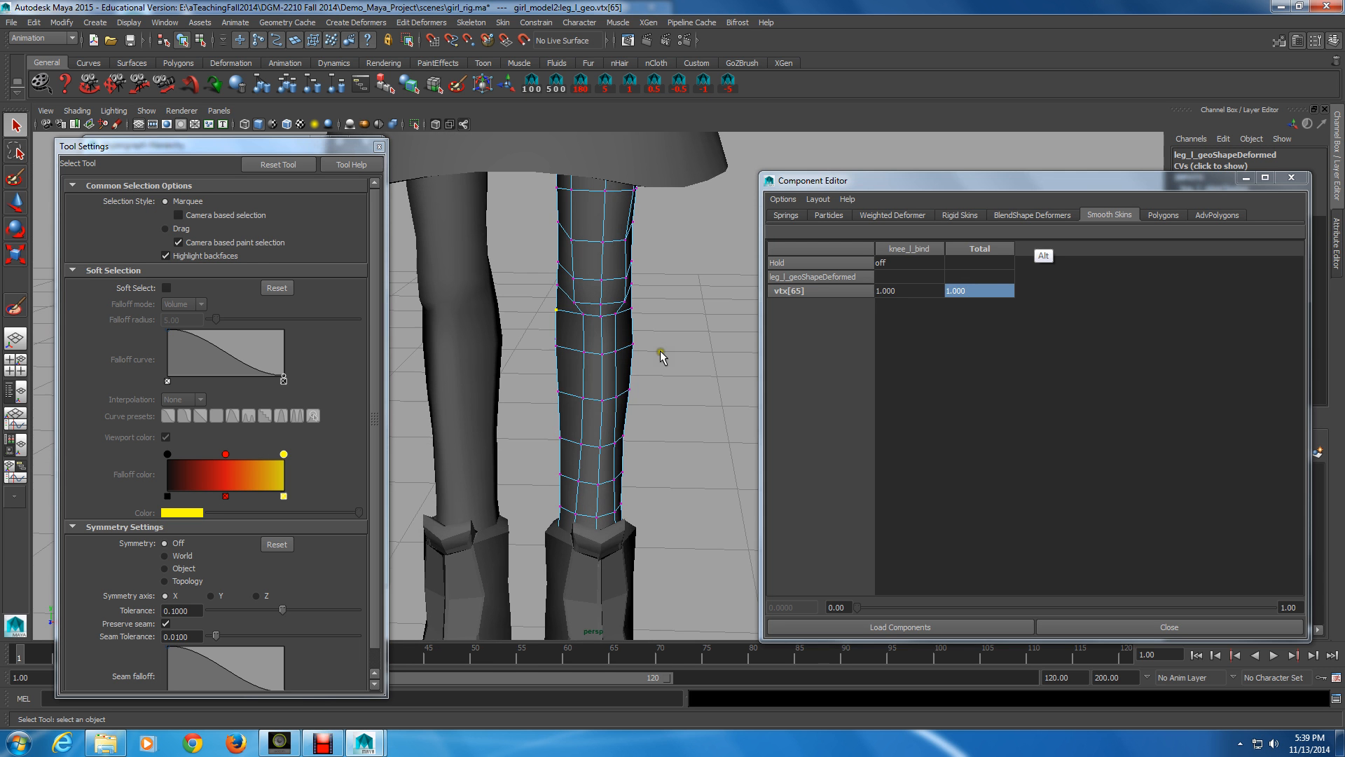
- Set the knee_l_bind weight of vtx[65] to 1.5 and view the affected leg from farther away
{"action": "left_click", "coordinate": [908, 290]}
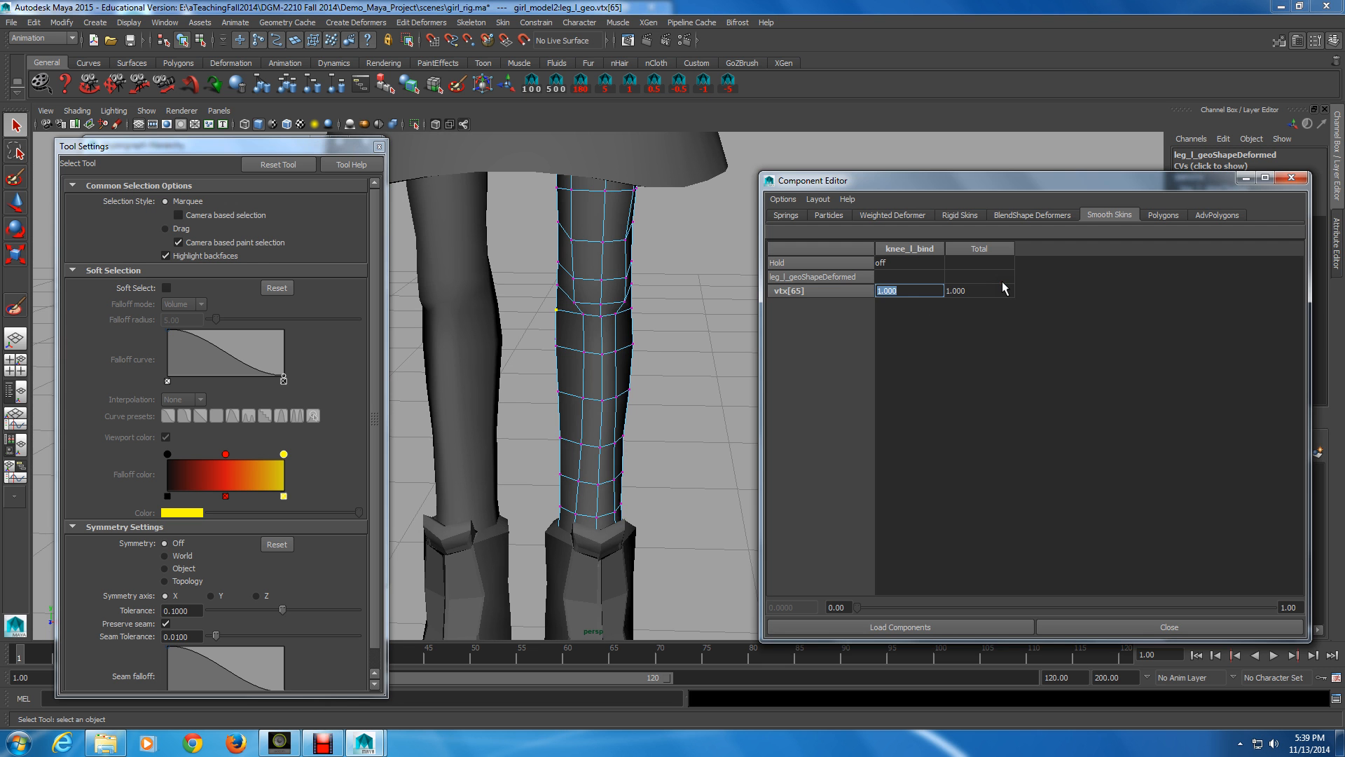
{"action": "type", "text": "1.5"}
{"action": "key", "text": "KP_Enter"}
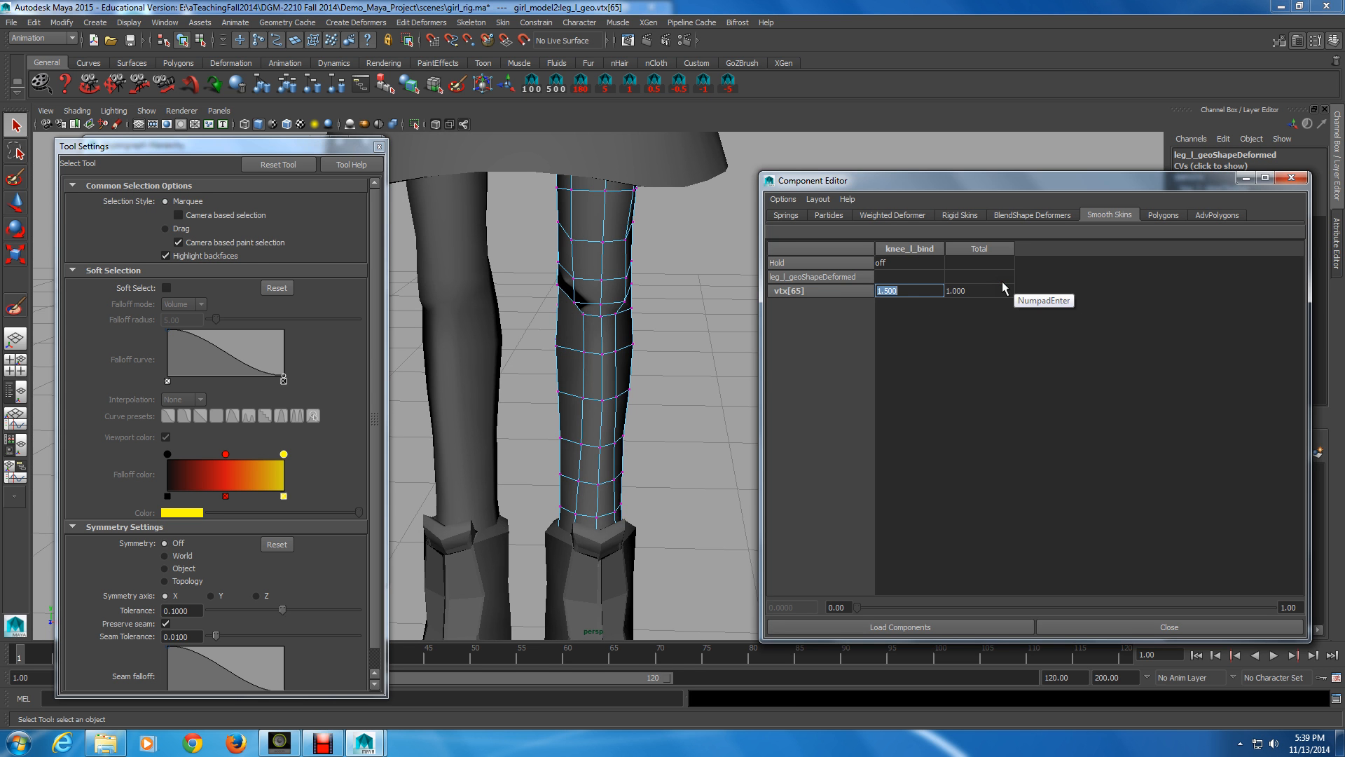
{"action": "right_click_drag", "start_coordinate": [654, 286], "coordinate": [534, 300], "text": "alt"}
{"action": "left_click_drag", "start_coordinate": [534, 301], "coordinate": [581, 435], "text": "alt"}
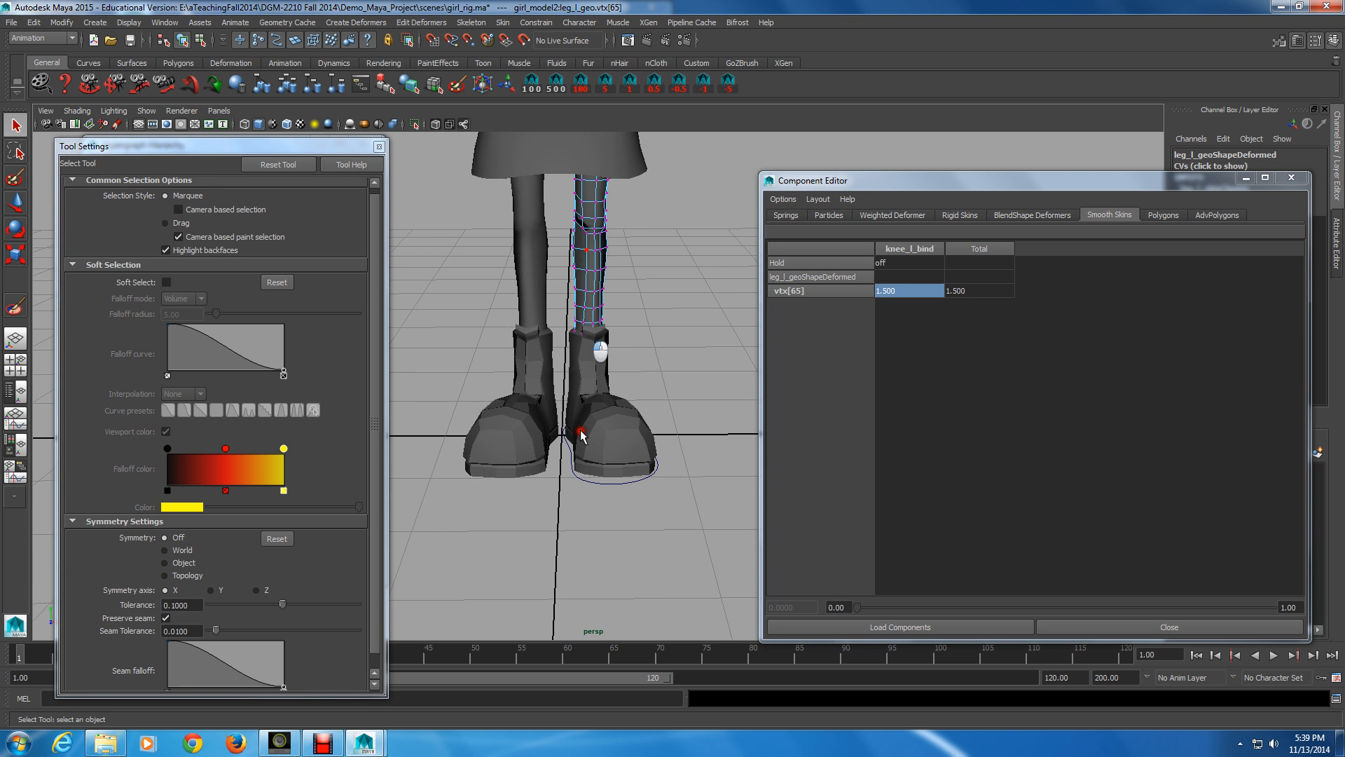
{"action": "middle_click_drag", "start_coordinate": [581, 434], "coordinate": [568, 405], "text": "alt"}
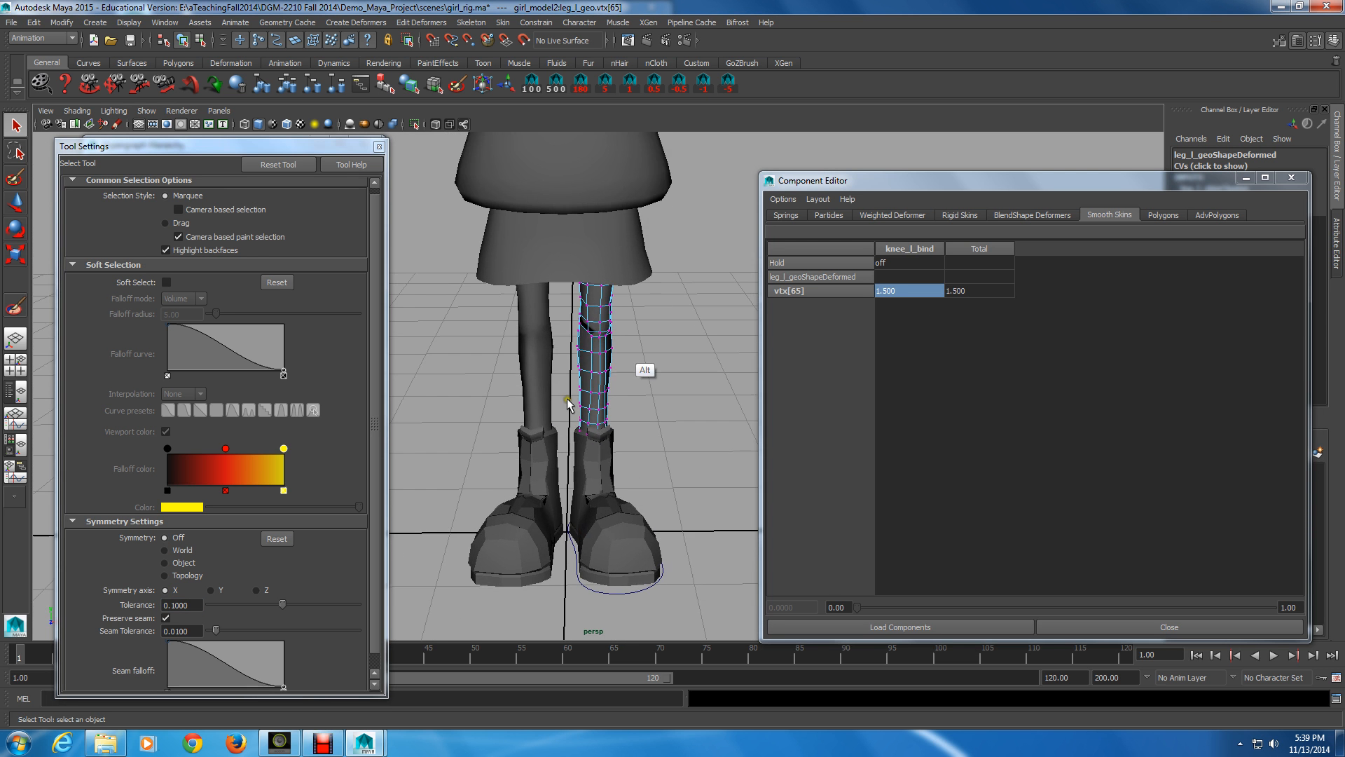
{"action": "middle_click_drag", "start_coordinate": [618, 201], "coordinate": [624, 291], "text": "alt"}
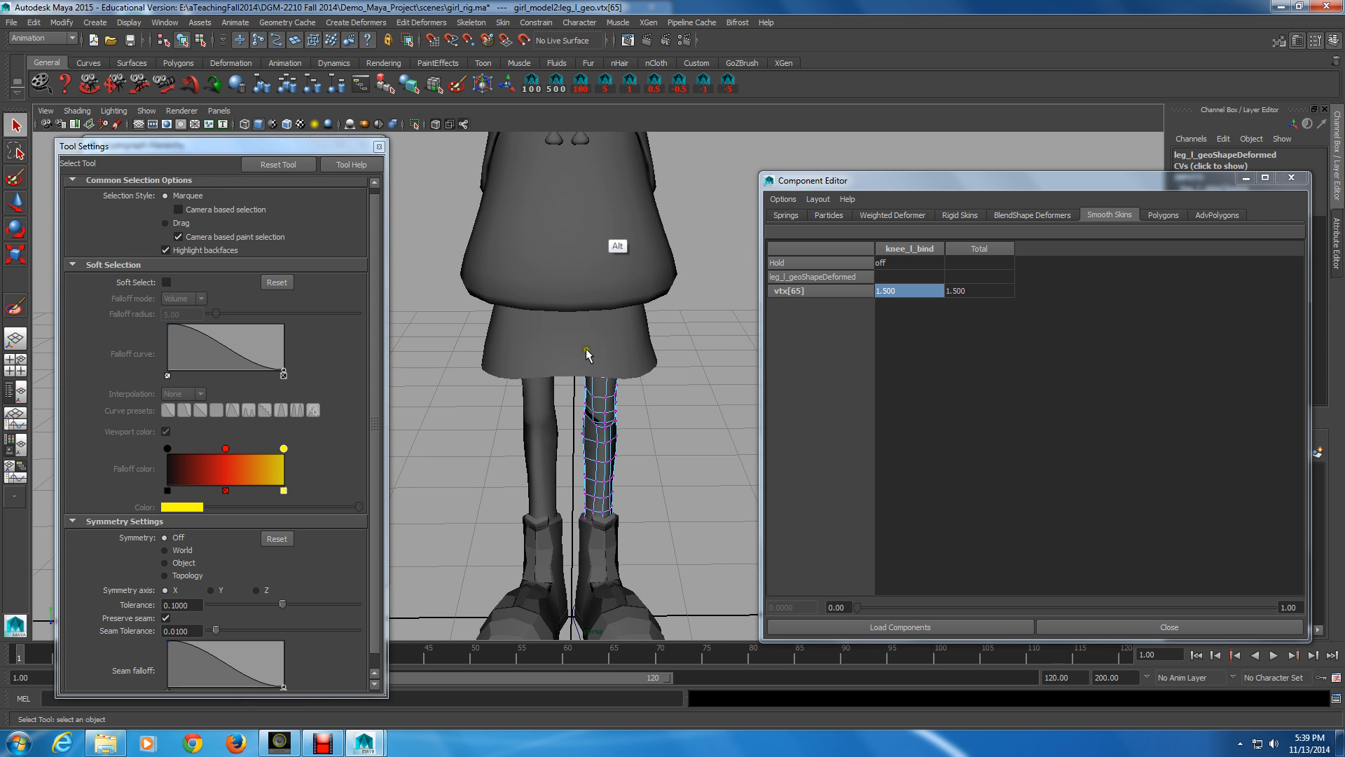
- Turn on X-ray display in the viewport and examine the displaced vertex beneath the skirt
{"action": "left_click", "coordinate": [436, 124]}
{"action": "middle_click_drag", "start_coordinate": [535, 353], "coordinate": [515, 338], "text": "alt"}
{"action": "left_click", "coordinate": [433, 121]}
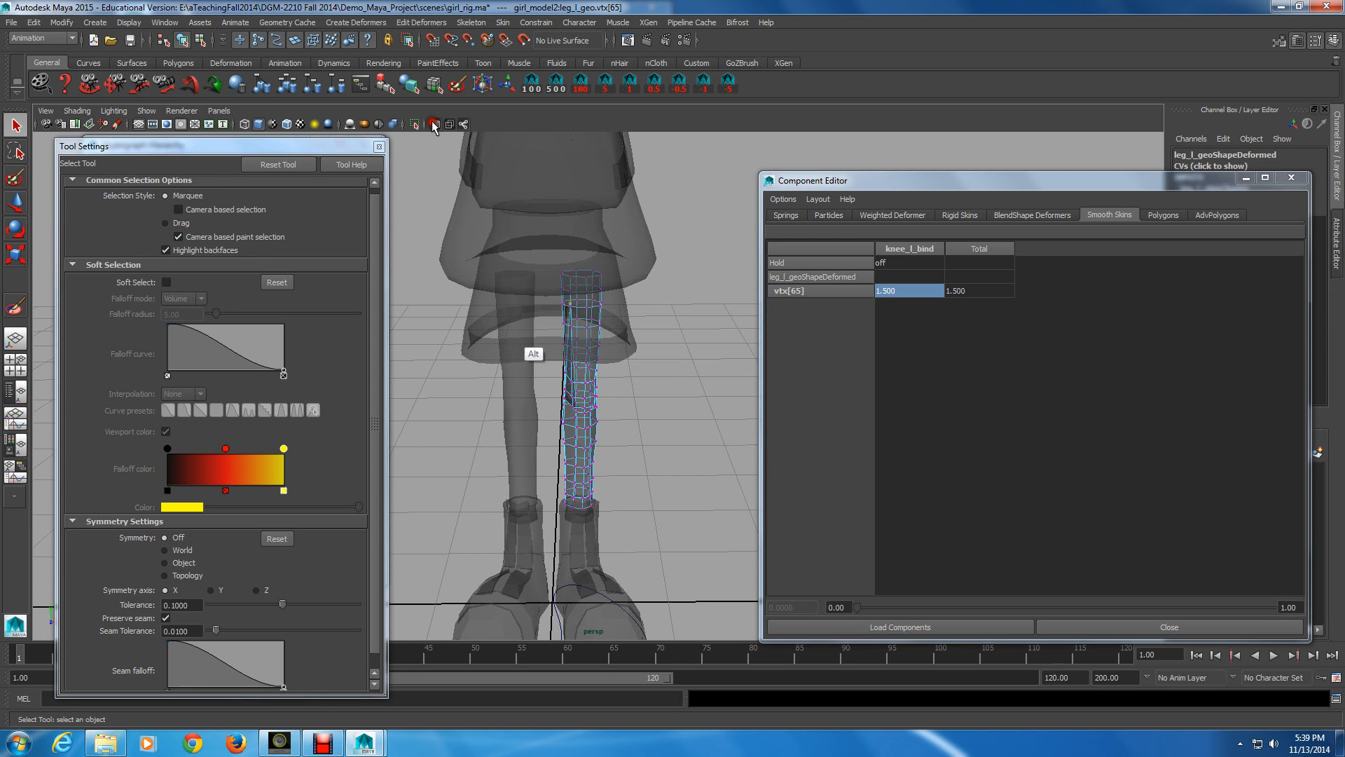
{"action": "right_click_drag", "start_coordinate": [514, 337], "coordinate": [566, 409], "text": "alt"}
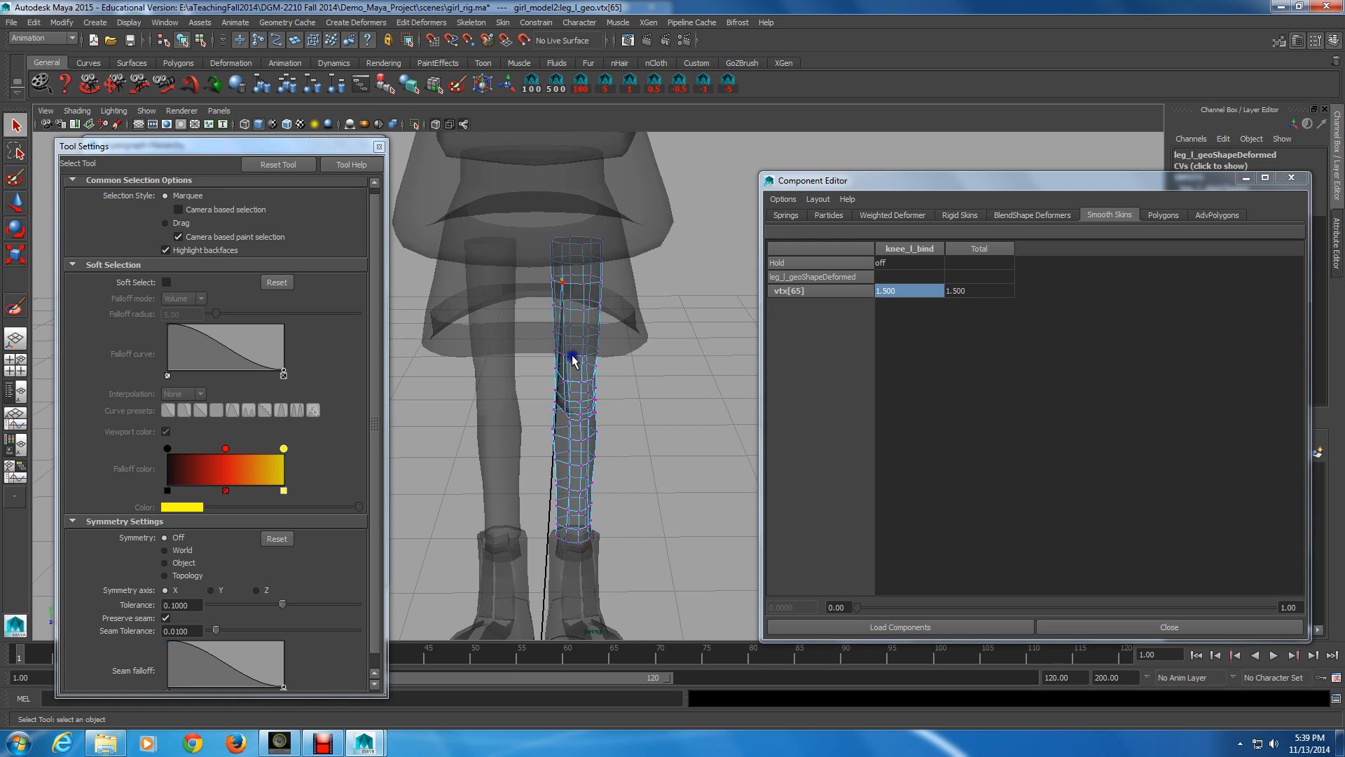
{"action": "left_click_drag", "start_coordinate": [561, 288], "coordinate": [627, 406], "text": "alt"}
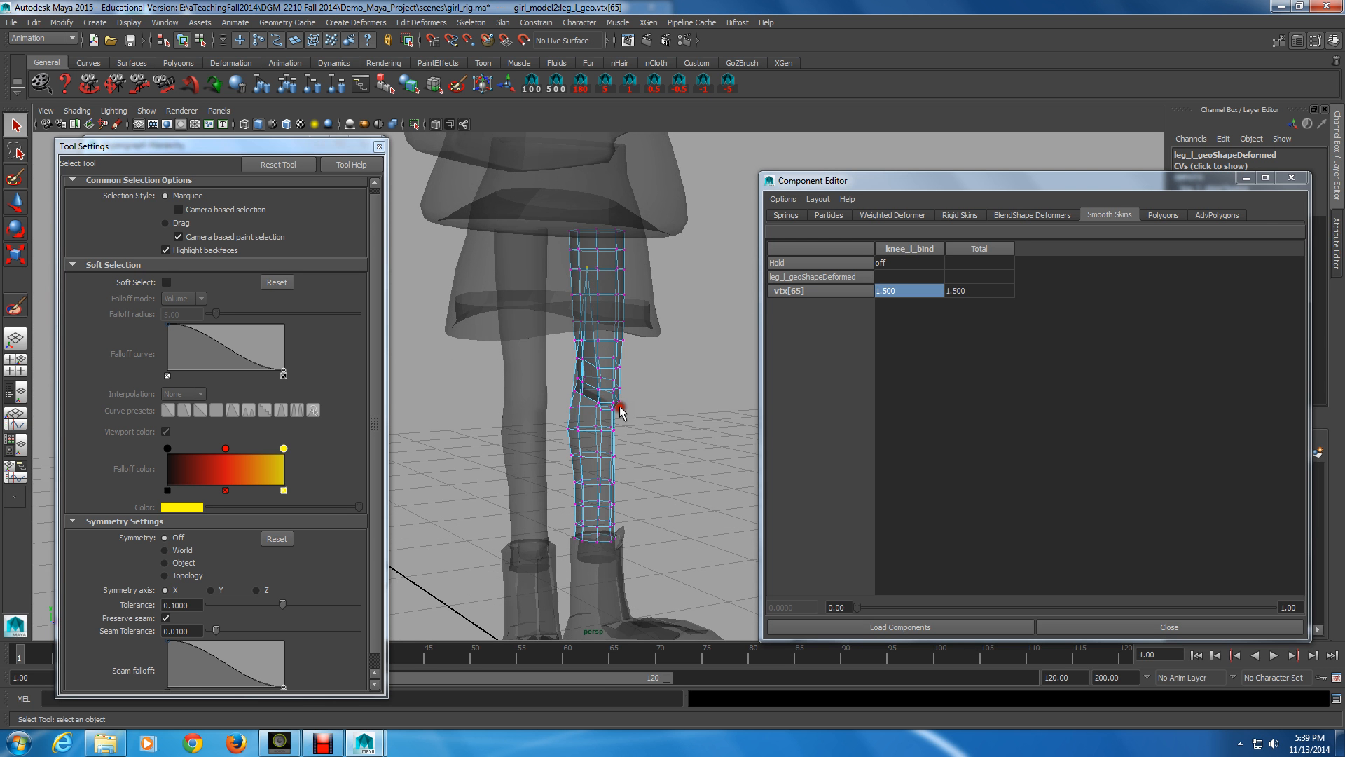
- Set the knee_l_bind weight of vtx[65] to 1 and check the left leg's shape
{"action": "left_click", "coordinate": [868, 301]}
{"action": "type", "text": "1"}
{"action": "key", "text": "KP_Enter"}
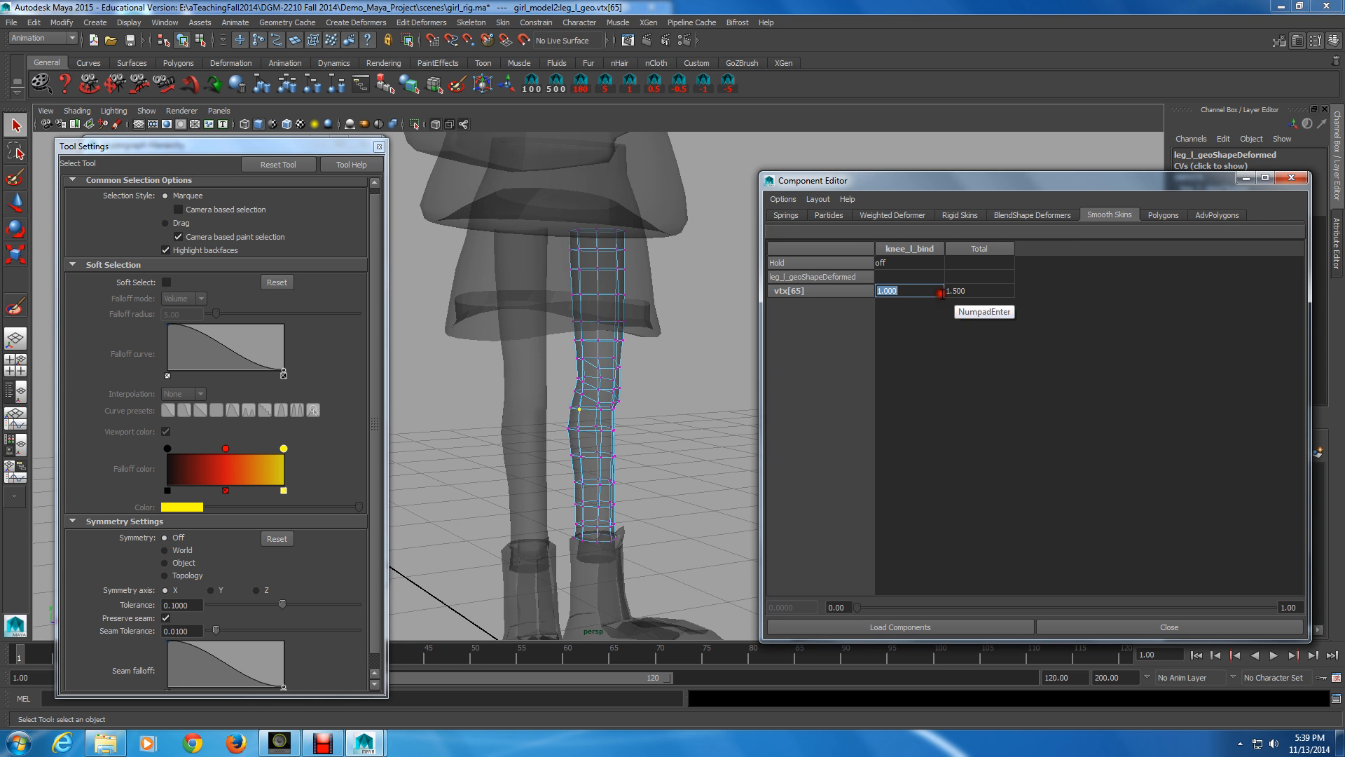
{"action": "left_click_drag", "start_coordinate": [716, 384], "coordinate": [689, 401], "text": "alt"}
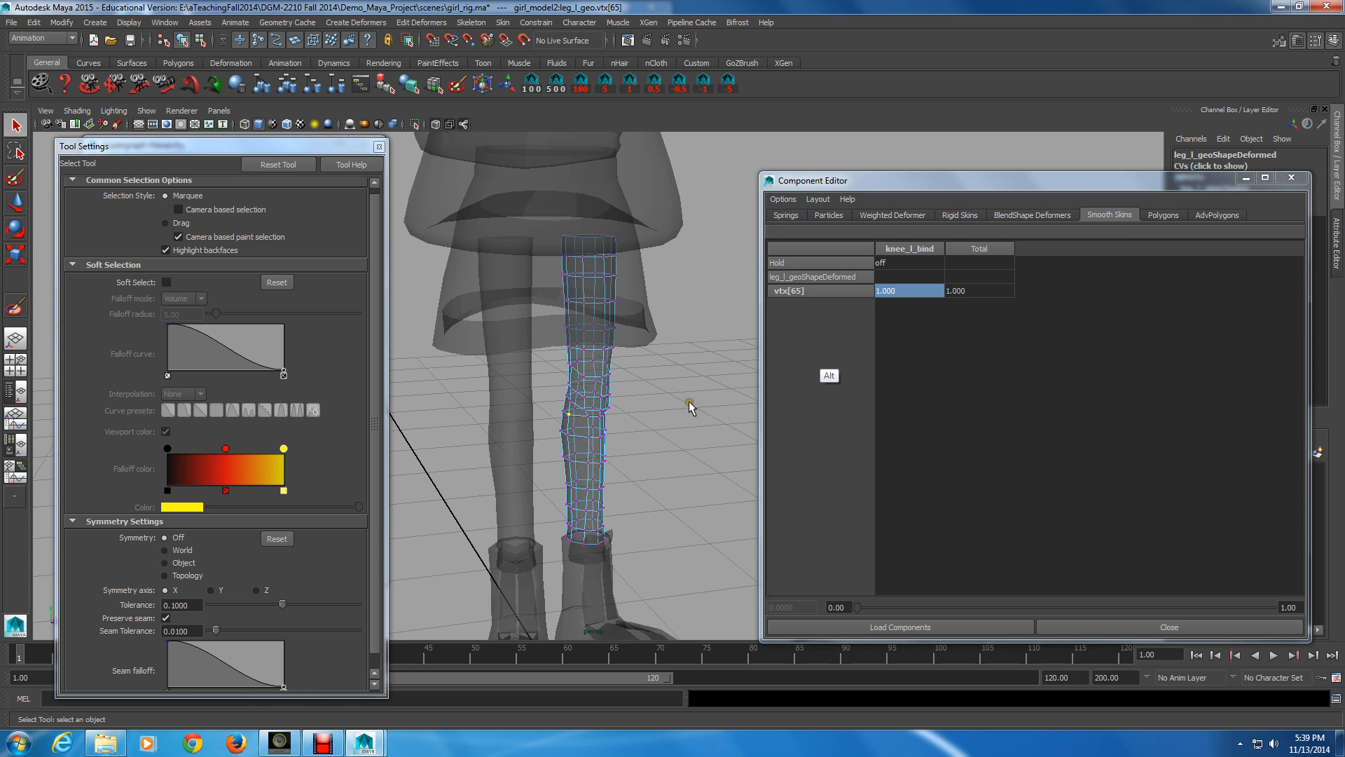
- Close the Component Editor and set Normalize Weights on leg_l_skinCluster to Interactive
{"action": "left_click", "coordinate": [1108, 225]}
{"action": "left_click", "coordinate": [1291, 178]}
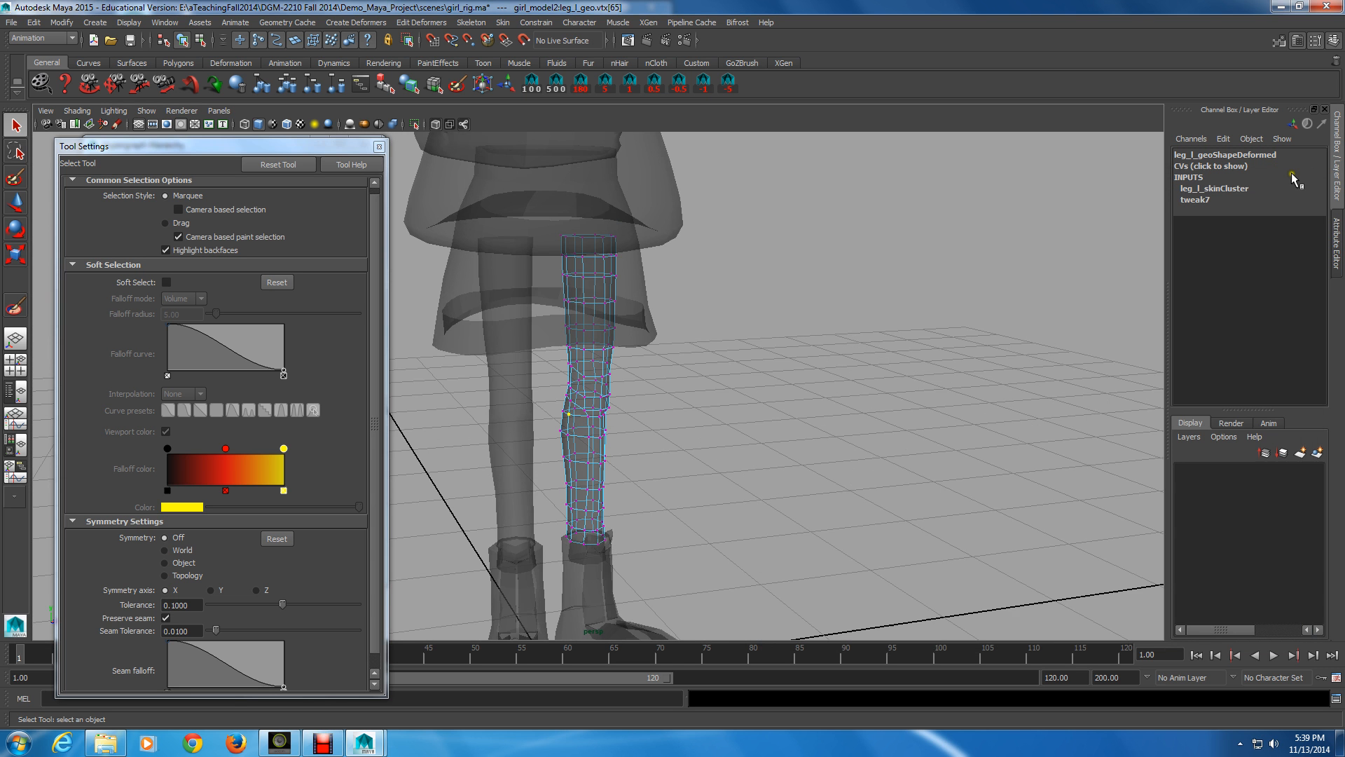
{"action": "left_click", "coordinate": [1233, 188]}
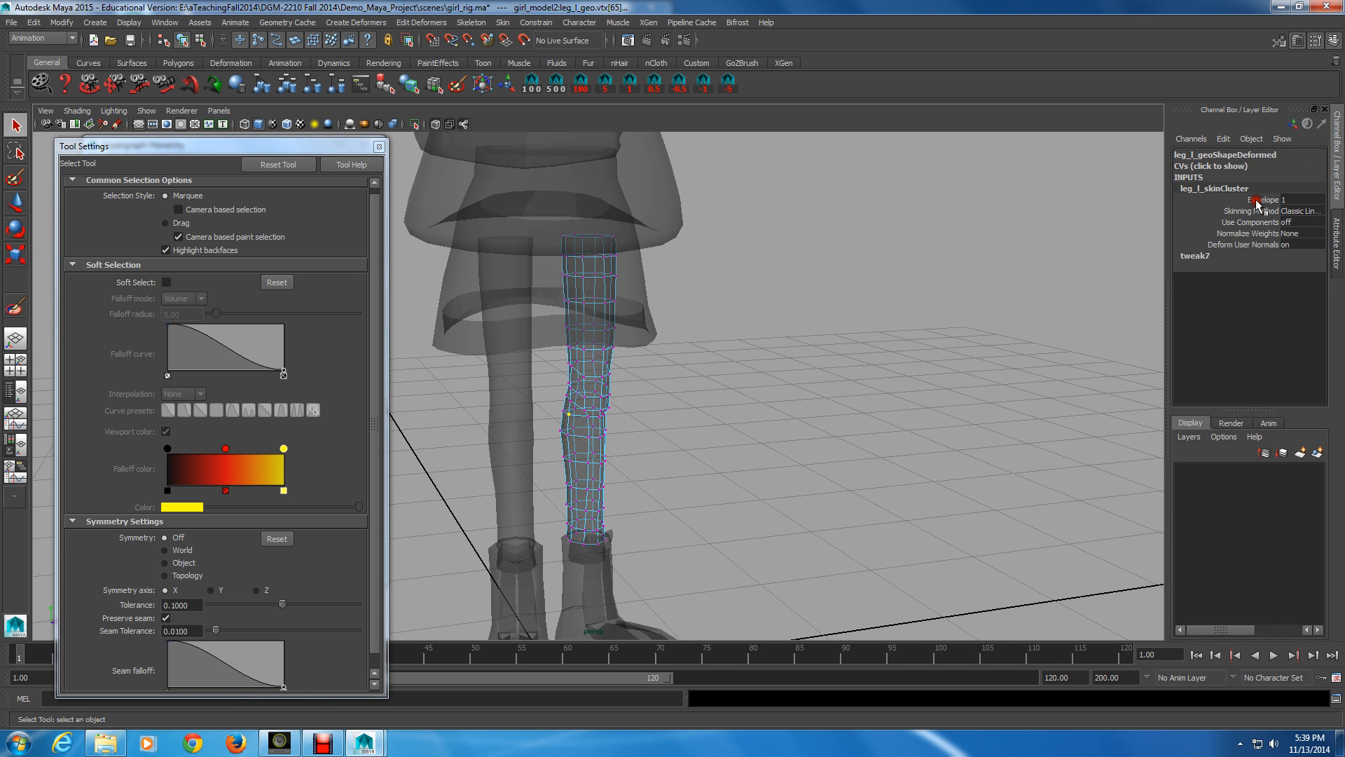
{"action": "left_click", "coordinate": [1283, 233]}
{"action": "left_click", "coordinate": [1305, 233]}
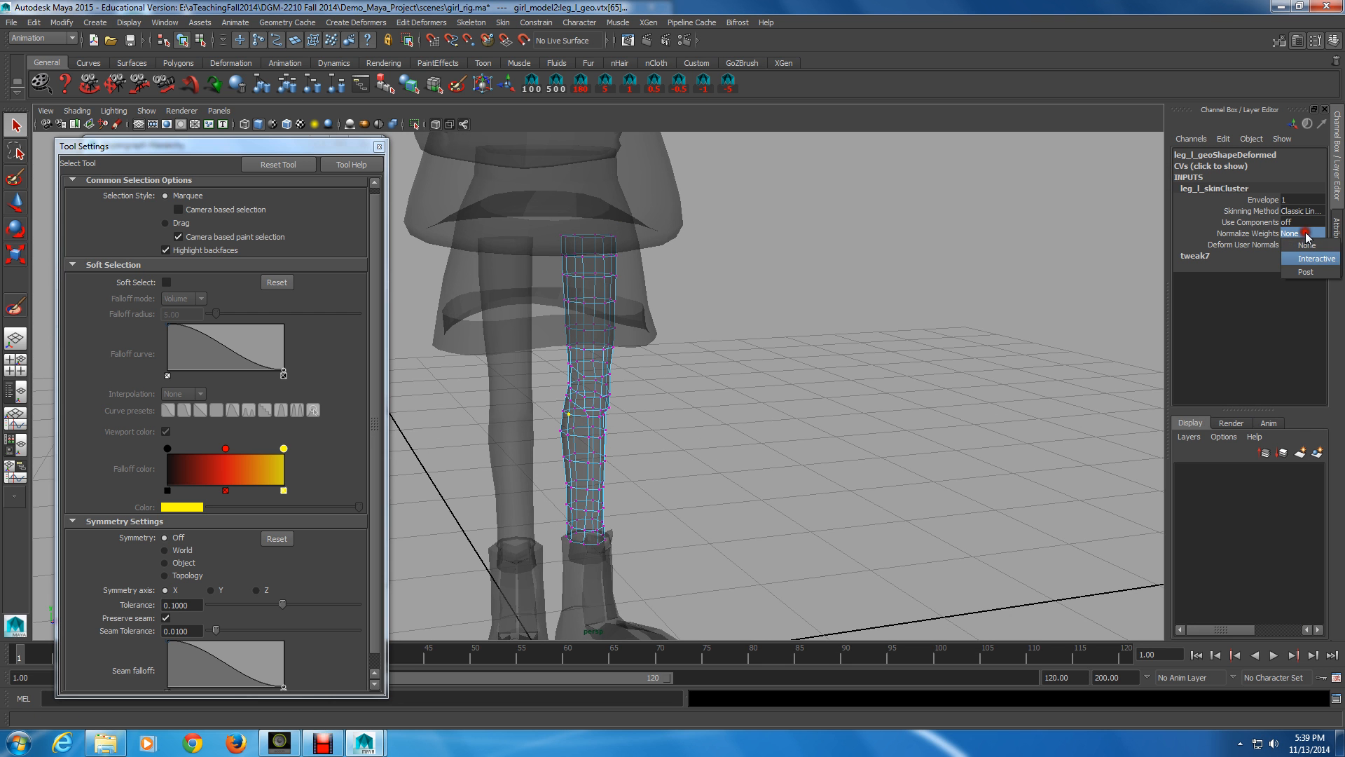
{"action": "left_click", "coordinate": [1316, 259]}
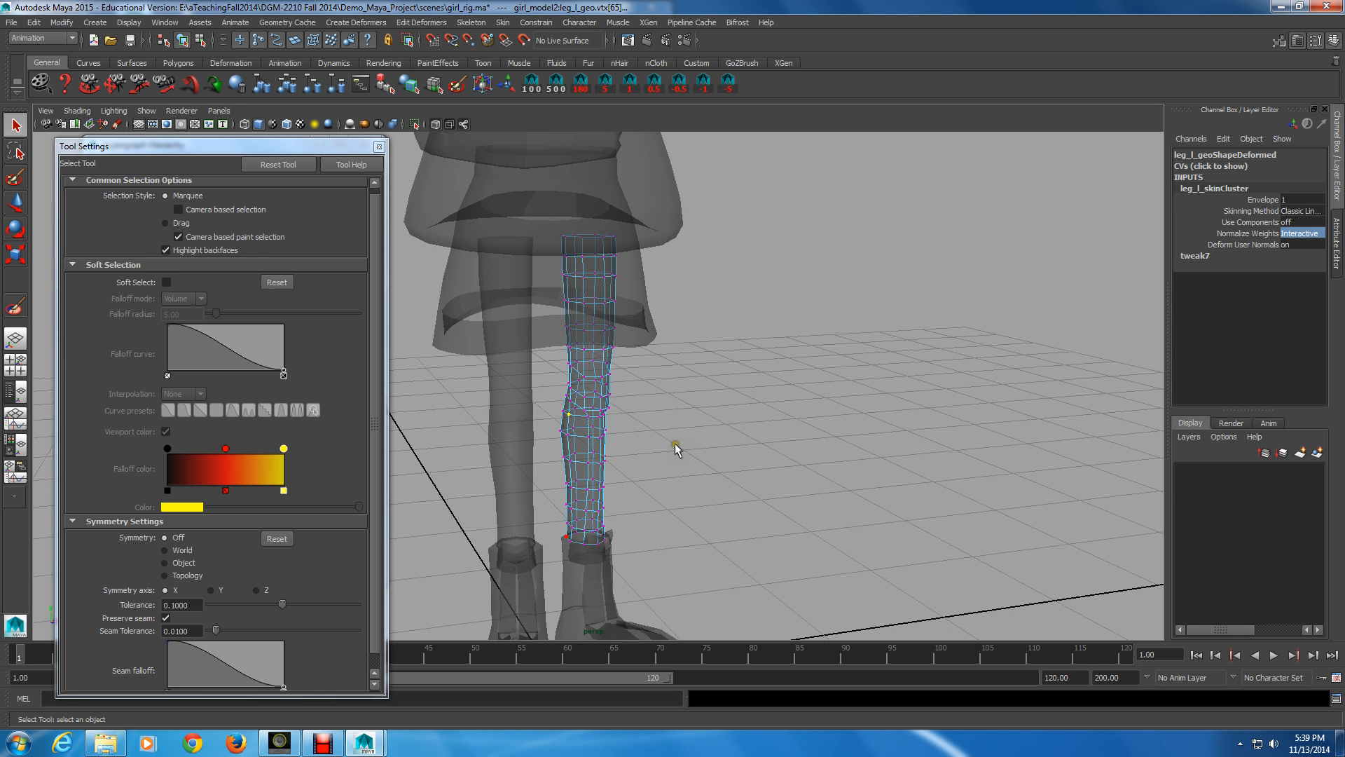
- Reopen the Component Editor, turn off hiding of zero columns, and bring the hip_l_bind and knee_l_bind weights into view
{"action": "key", "text": "alt"}
{"action": "right_click_drag", "start_coordinate": [558, 543], "coordinate": [551, 460], "text": "alt"}
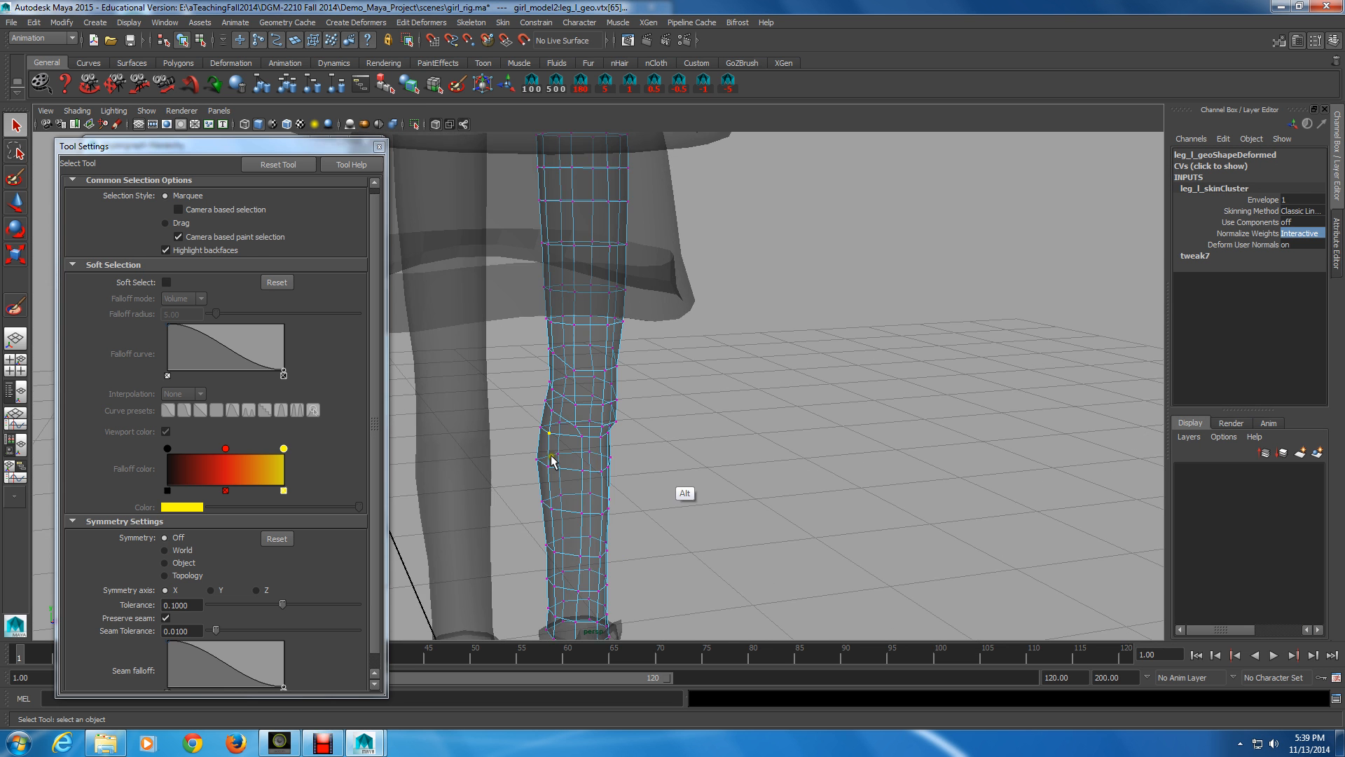
{"action": "left_click_drag", "start_coordinate": [552, 460], "coordinate": [666, 478], "text": "alt"}
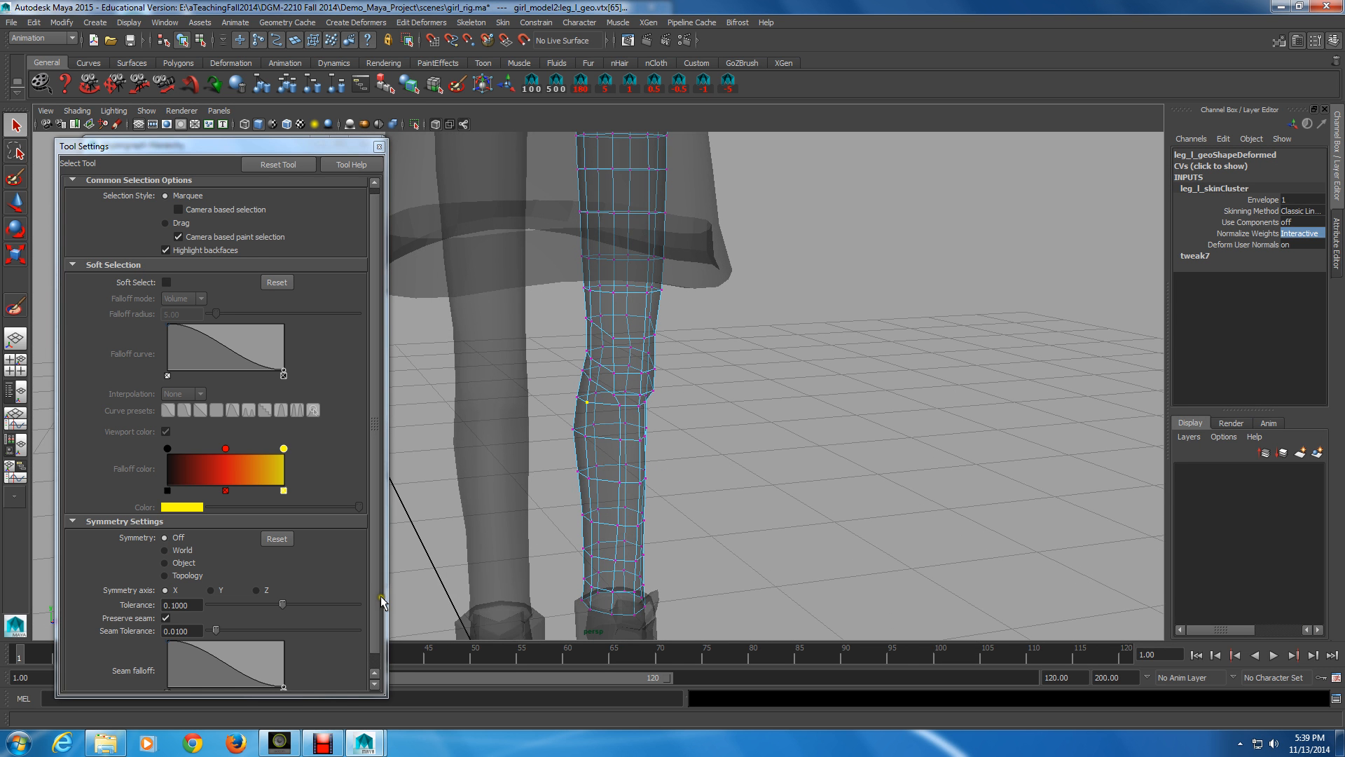
{"action": "left_click_drag", "start_coordinate": [246, 142], "coordinate": [228, 105]}
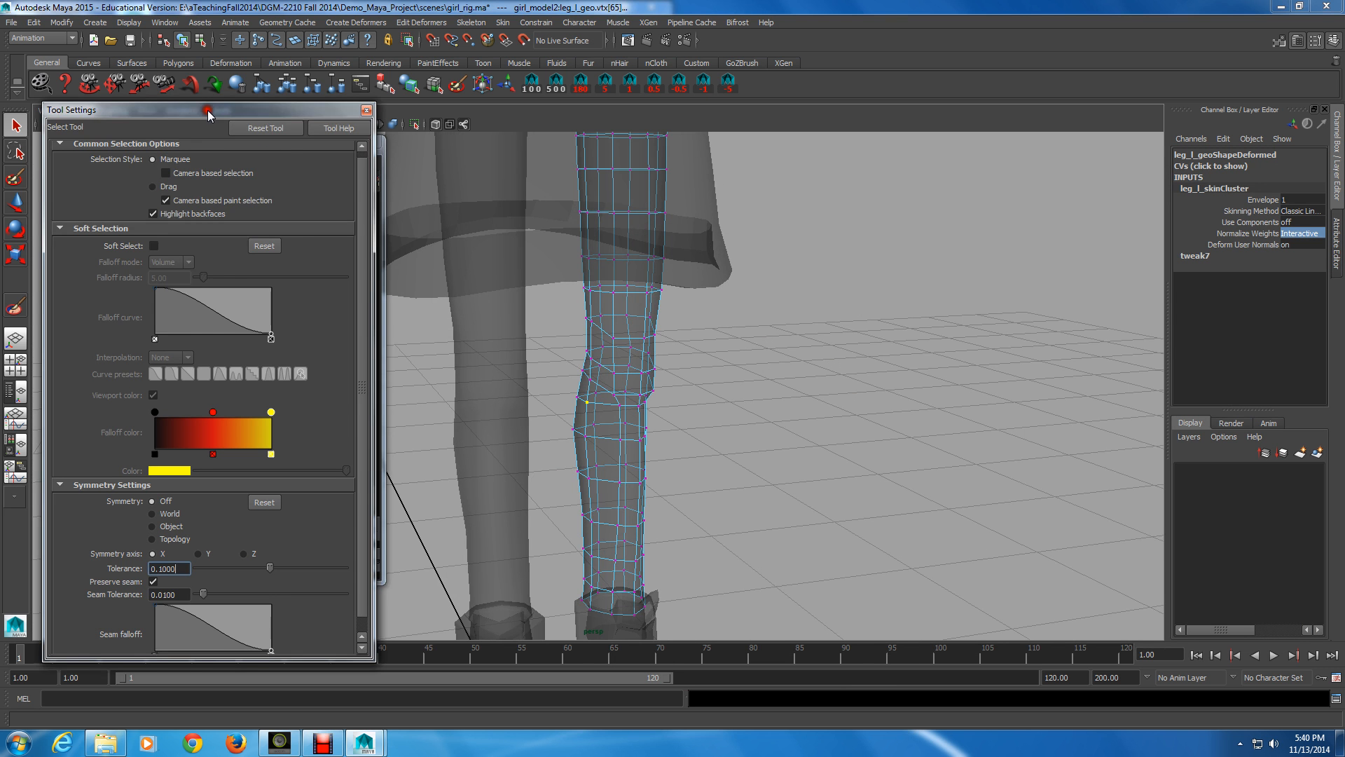
{"action": "left_click", "coordinate": [164, 23]}
{"action": "left_click", "coordinate": [348, 50]}
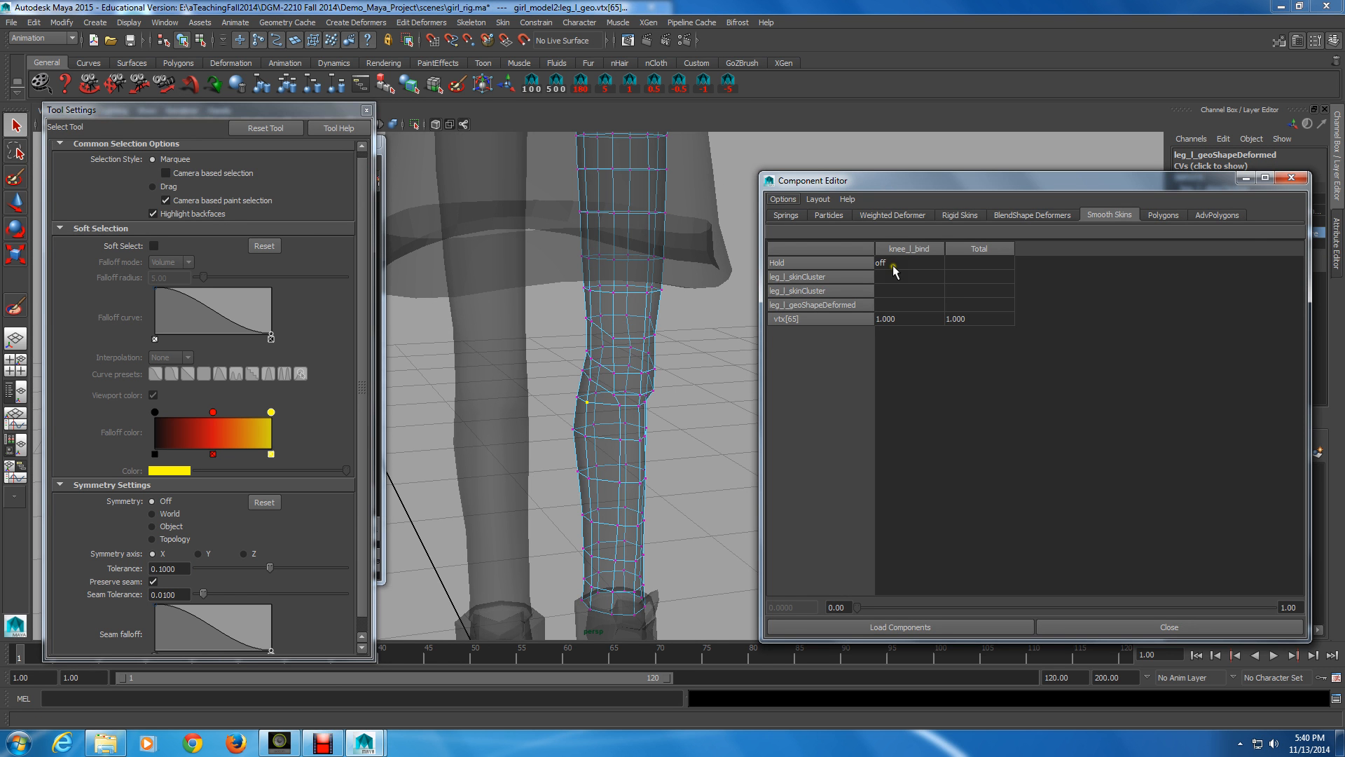
{"action": "left_click", "coordinate": [783, 200]}
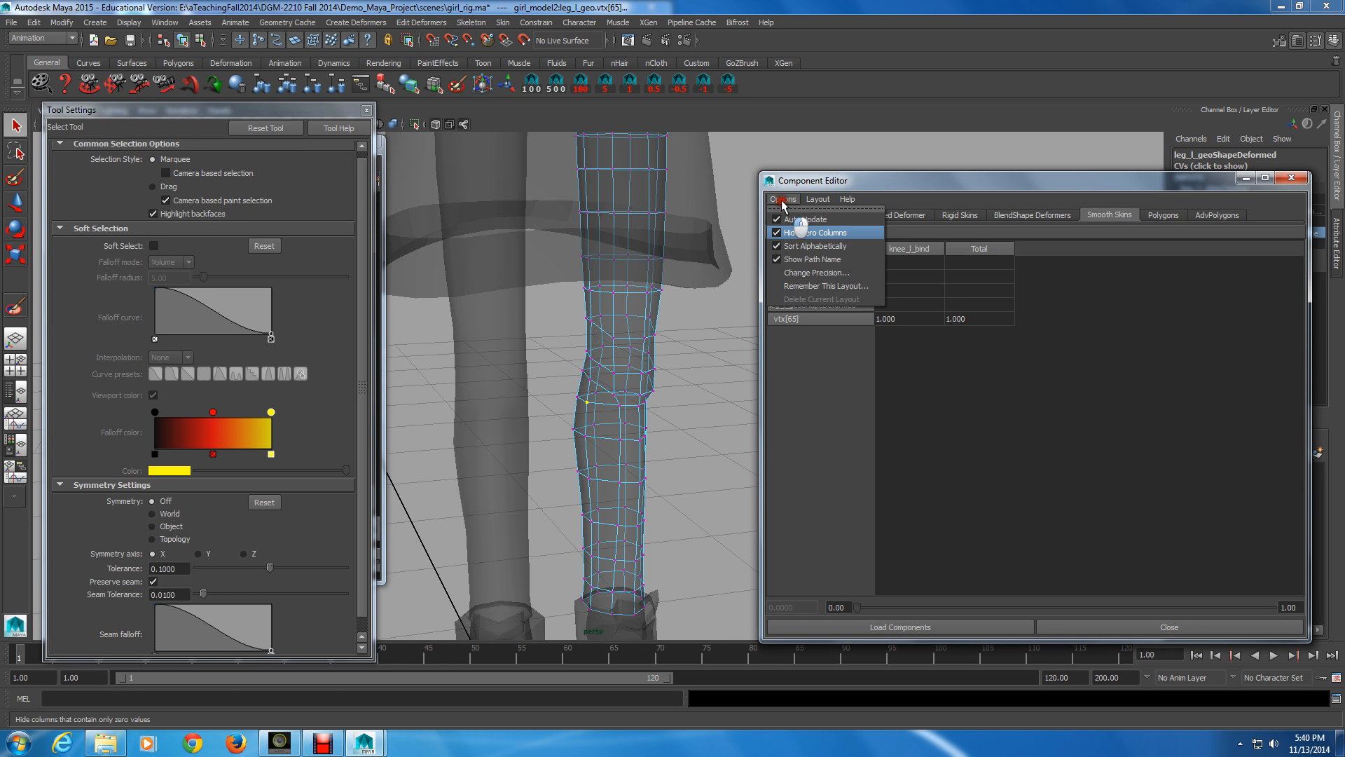
{"action": "left_click", "coordinate": [797, 233]}
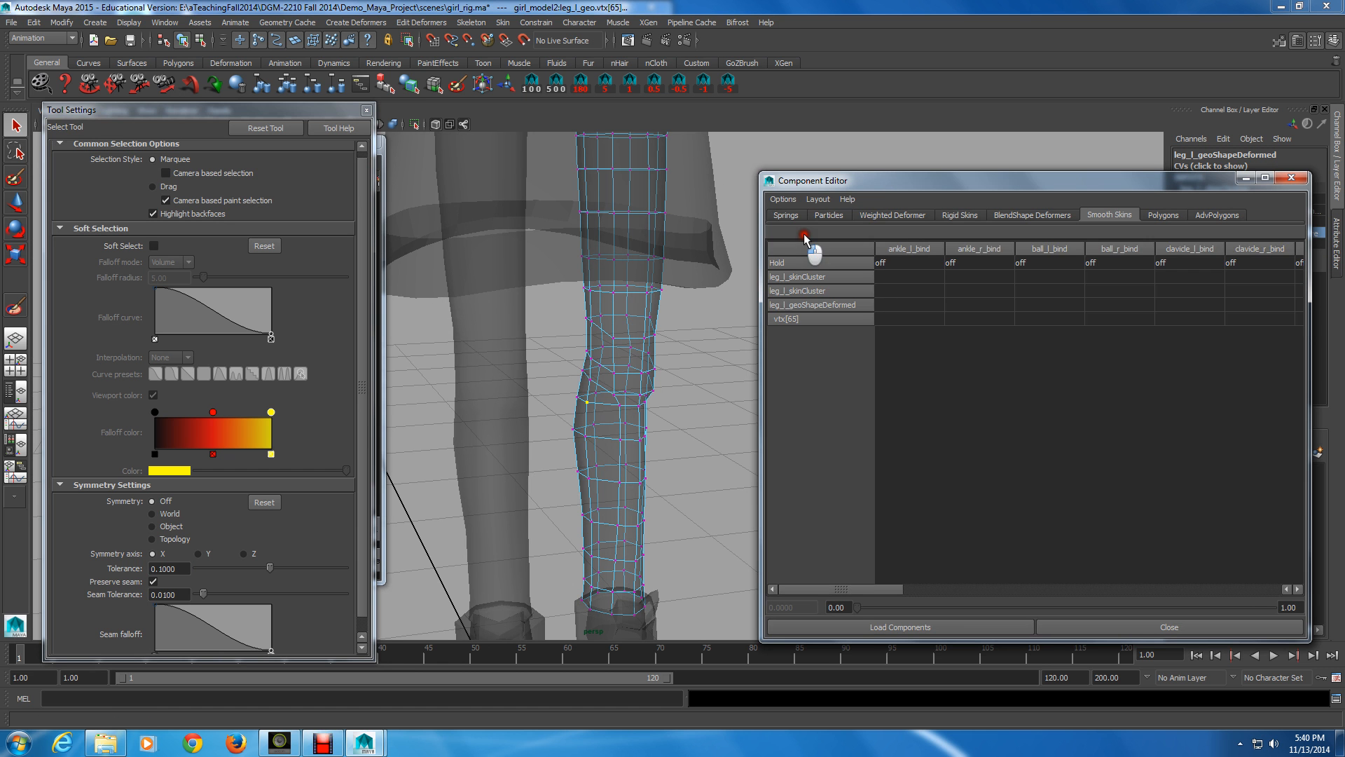
{"action": "left_click_drag", "start_coordinate": [800, 590], "coordinate": [1033, 598]}
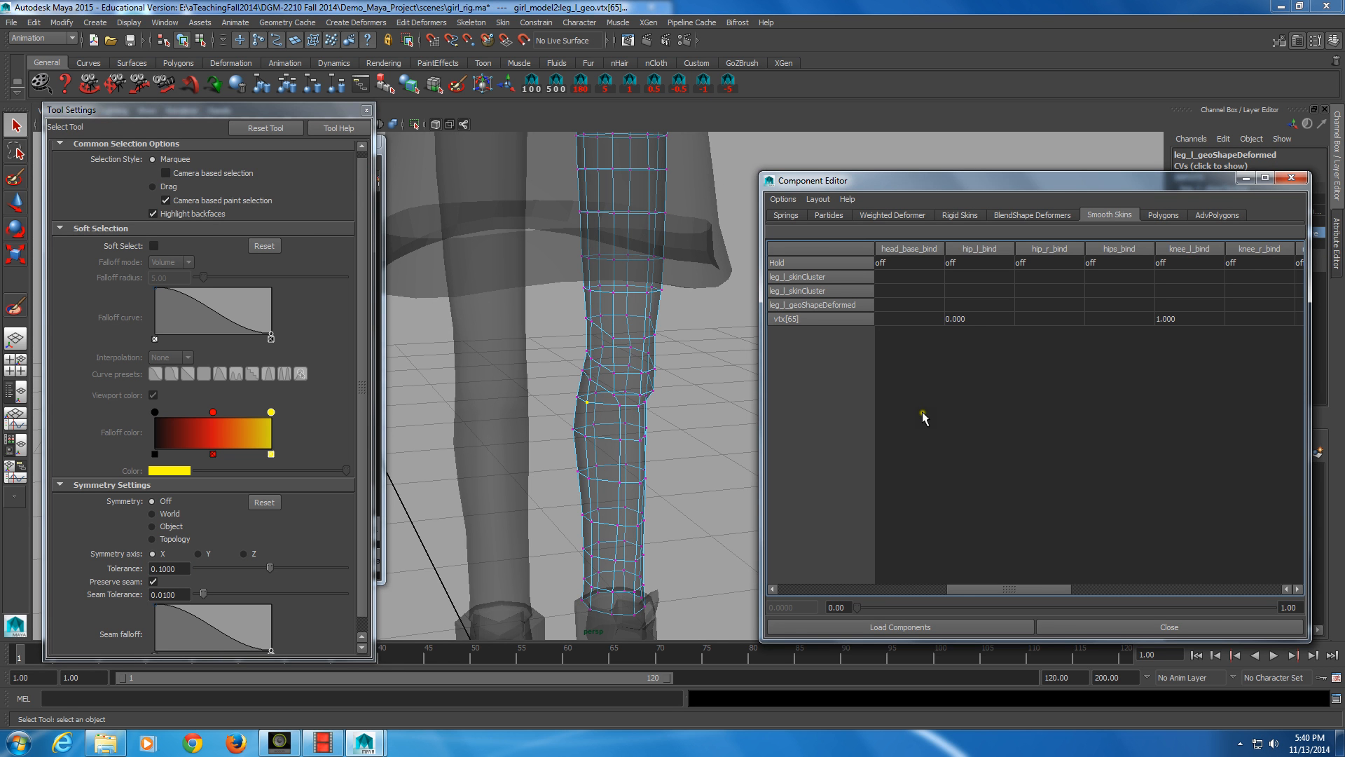
- Set the hip_l_bind weight of vtx[65] to 0.5 in the Component Editor
{"action": "left_click", "coordinate": [976, 319]}
{"action": "left_click_drag", "start_coordinate": [1002, 180], "coordinate": [767, 220]}
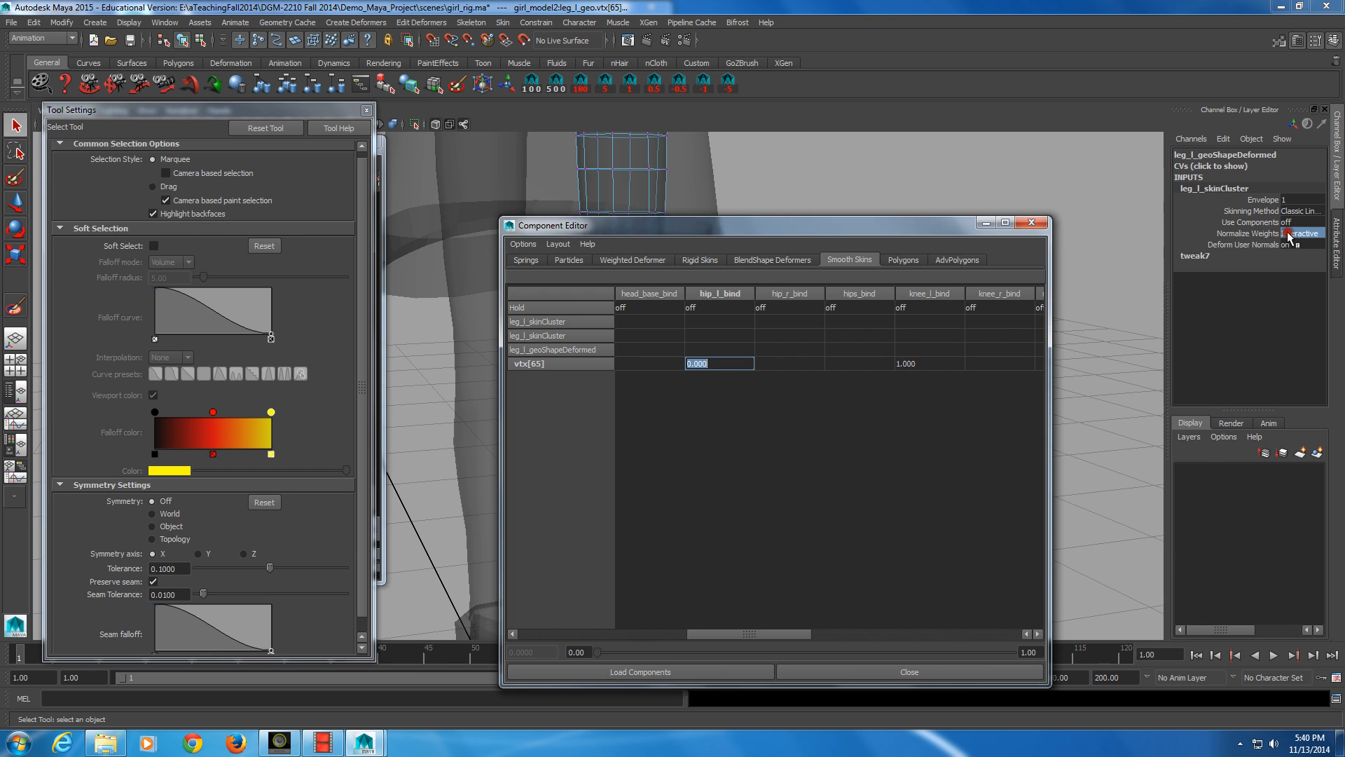
{"action": "left_click_drag", "start_coordinate": [759, 230], "coordinate": [912, 200]}
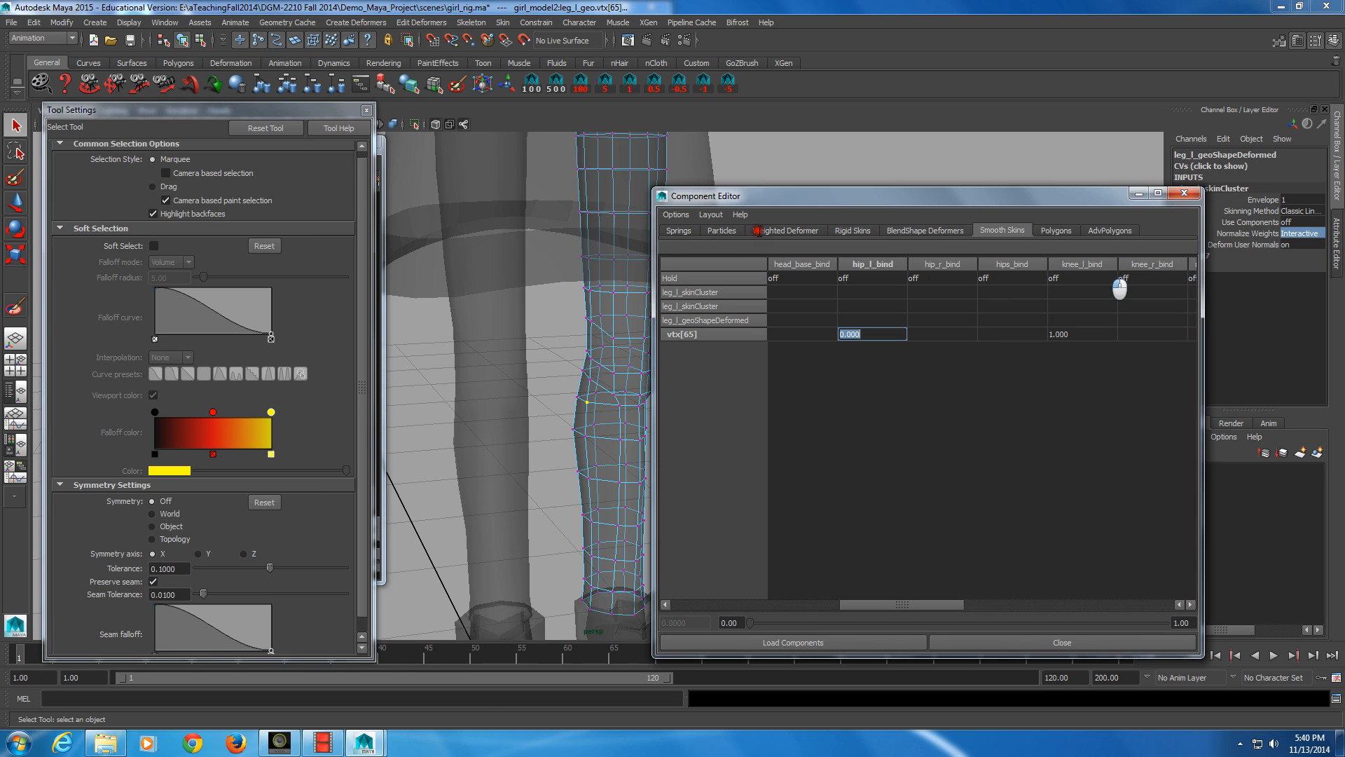
{"action": "left_click", "coordinate": [869, 334]}
{"action": "left_click_drag", "start_coordinate": [872, 335], "coordinate": [1094, 270]}
{"action": "left_click_drag", "start_coordinate": [877, 335], "coordinate": [830, 337]}
{"action": "type", "text": ".5"}
{"action": "key", "text": "KP_Enter"}
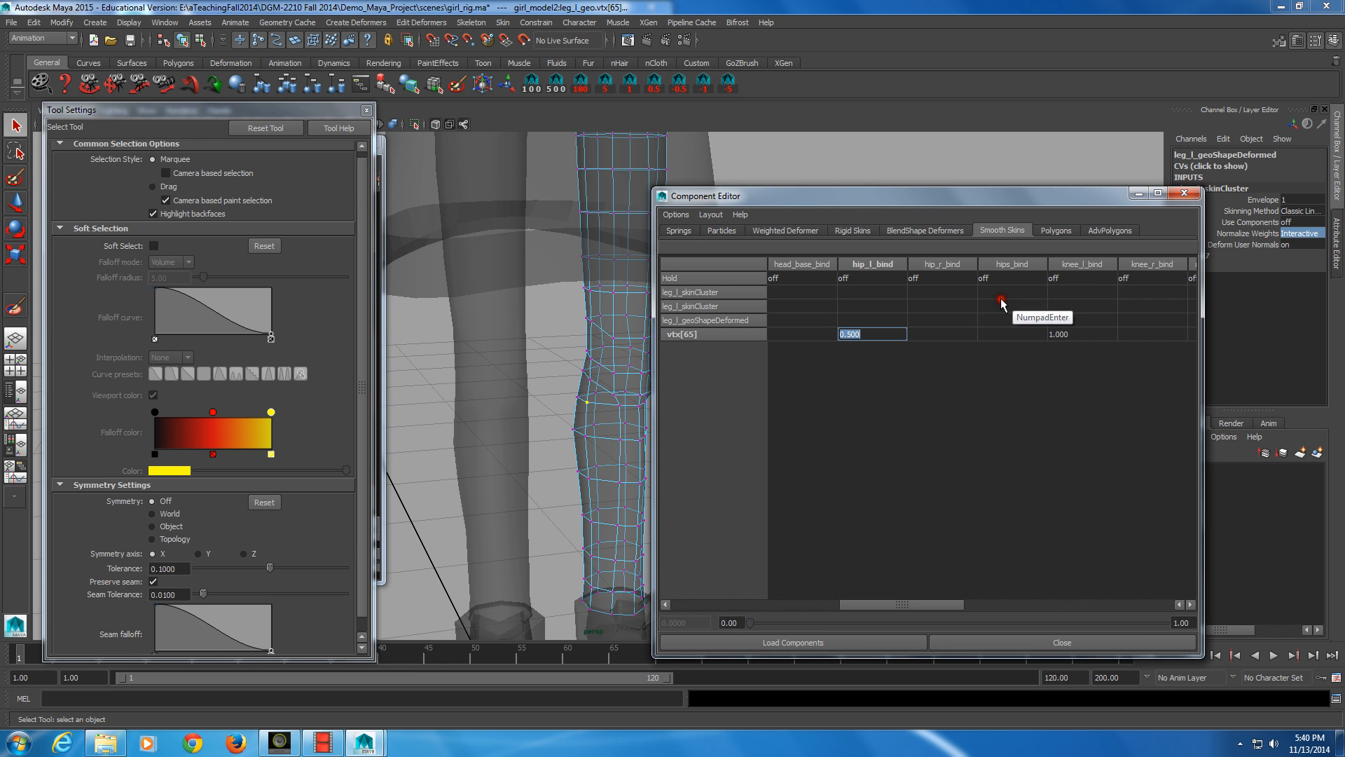
{"action": "key", "text": "Tab"}
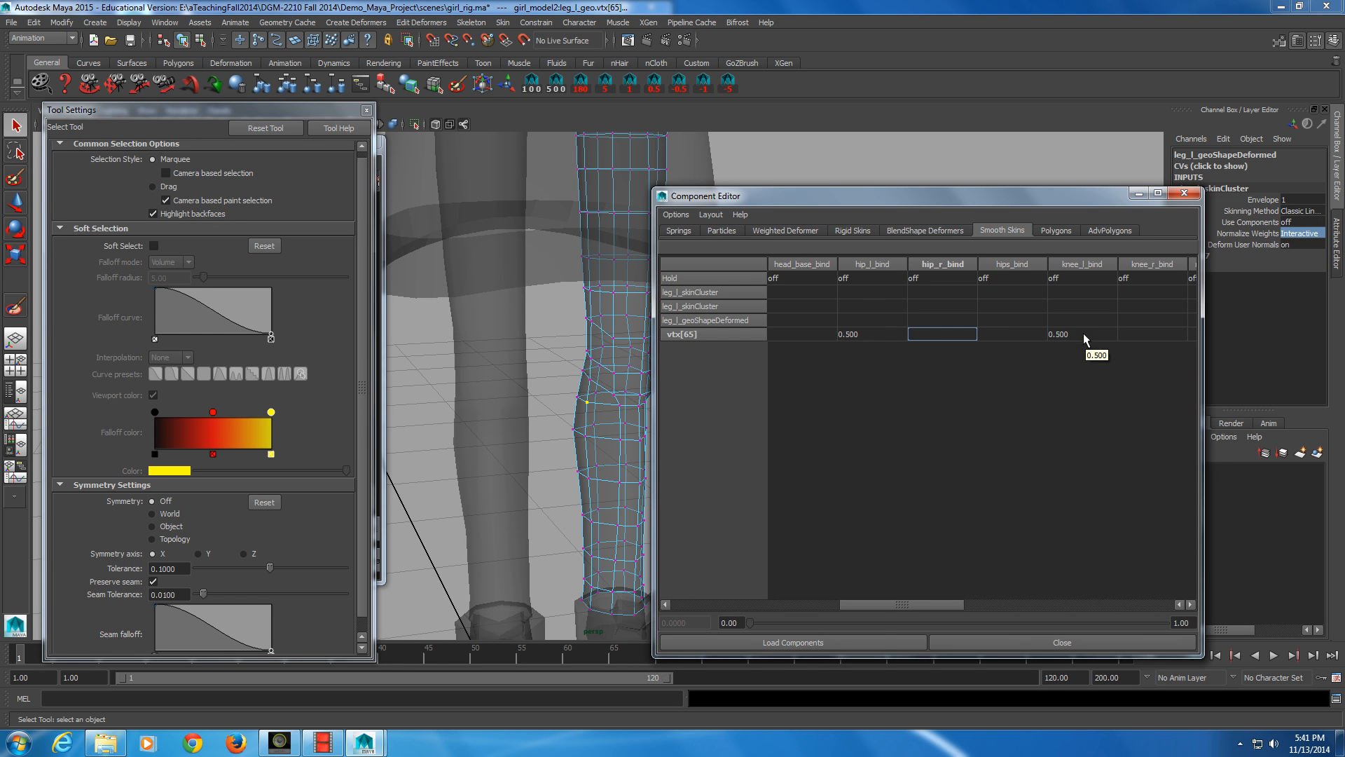
- Examine the left knee around the selected vertex from several angles and distances
{"action": "key", "text": "alt"}
{"action": "key", "text": "alt"}
{"action": "left_click", "coordinate": [1051, 387]}
{"action": "left_click_drag", "start_coordinate": [638, 412], "coordinate": [489, 425], "text": "alt"}
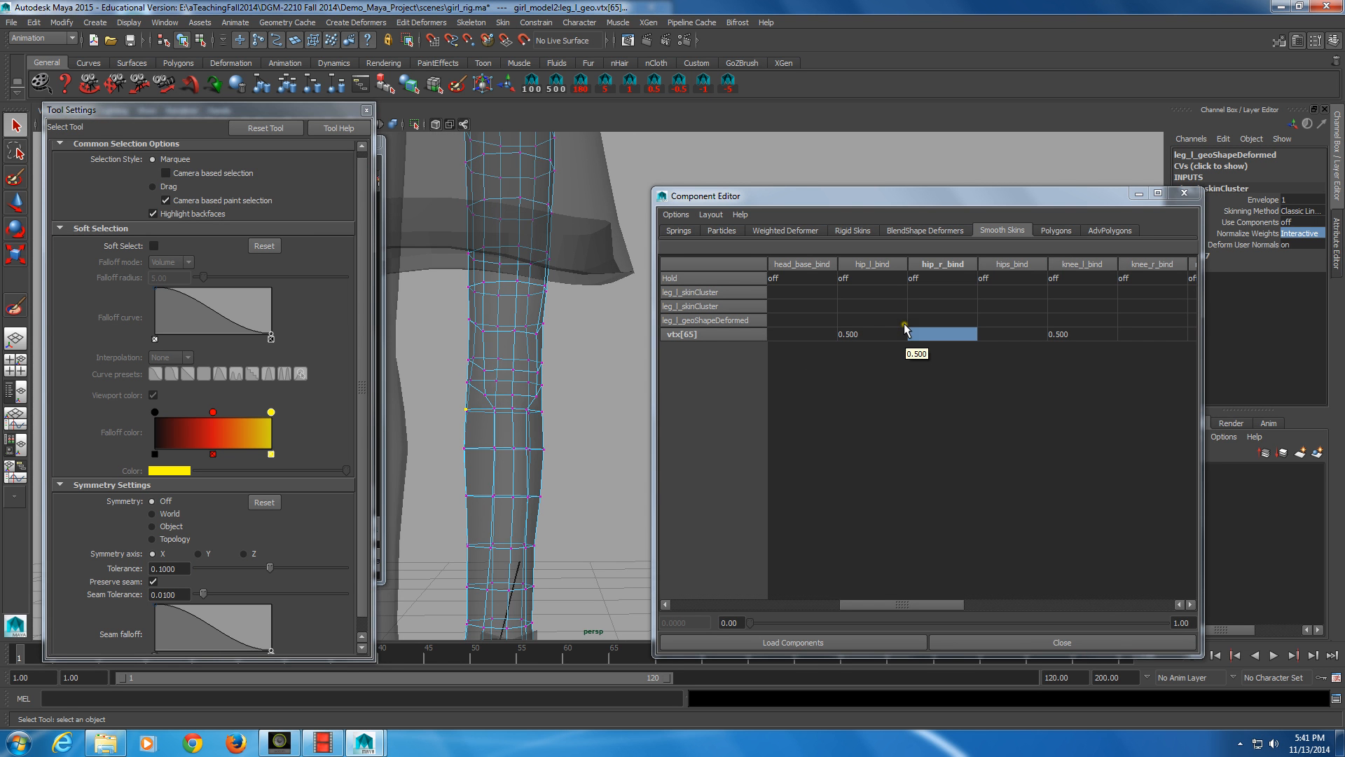
{"action": "right_click_drag", "start_coordinate": [509, 407], "coordinate": [490, 406], "text": "alt"}
{"action": "left_click_drag", "start_coordinate": [492, 361], "coordinate": [489, 400], "text": "alt"}
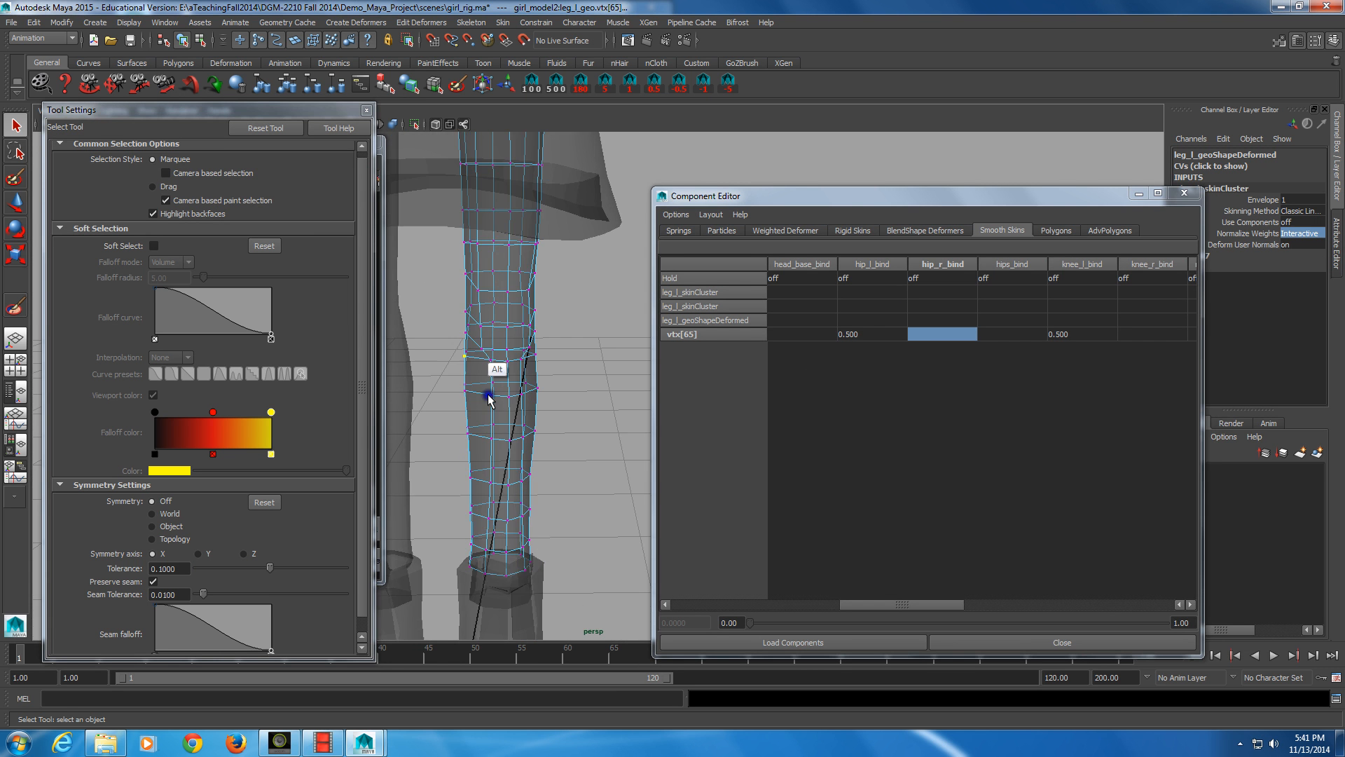
{"action": "right_click_drag", "start_coordinate": [489, 400], "coordinate": [480, 353], "text": "alt"}
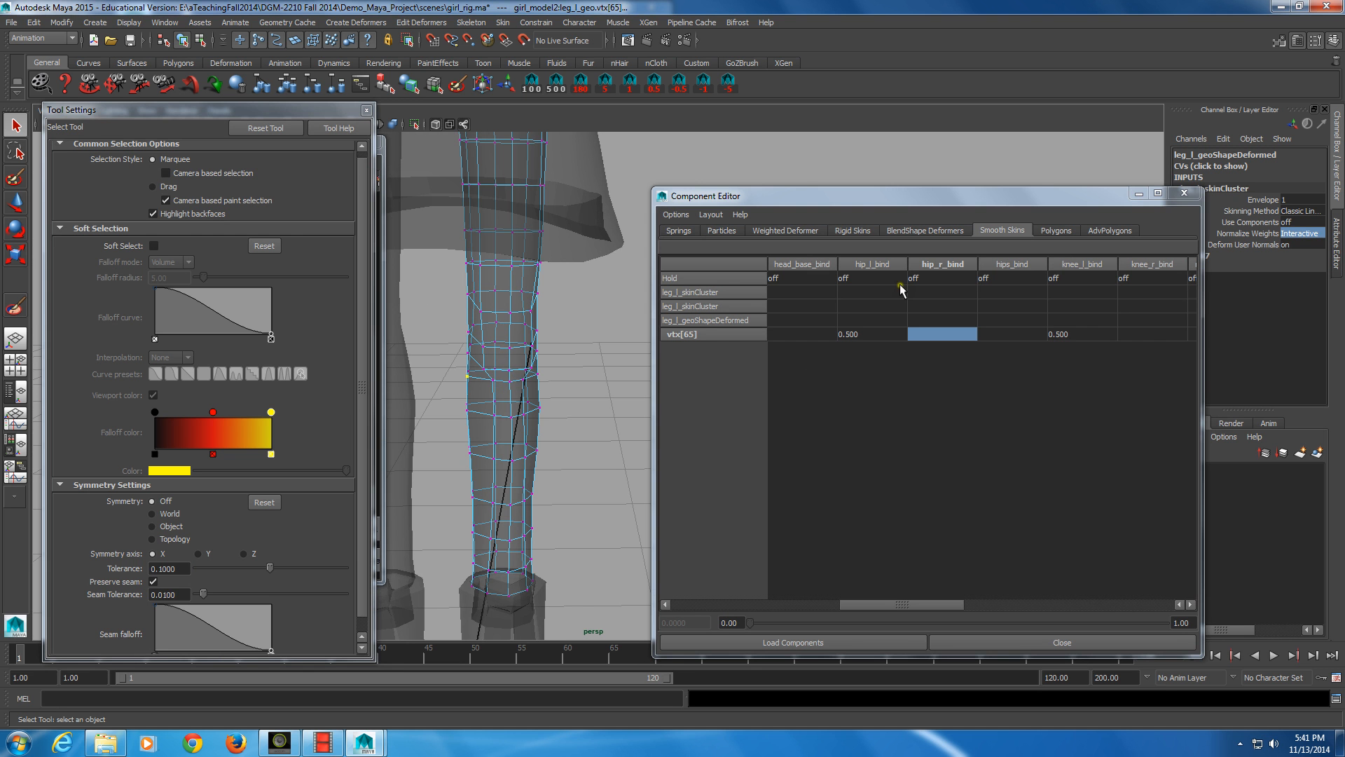
- Set the knee_l_bind weight of vtx[65] to 1 and close the Component Editor
{"action": "double_click", "coordinate": [1084, 335]}
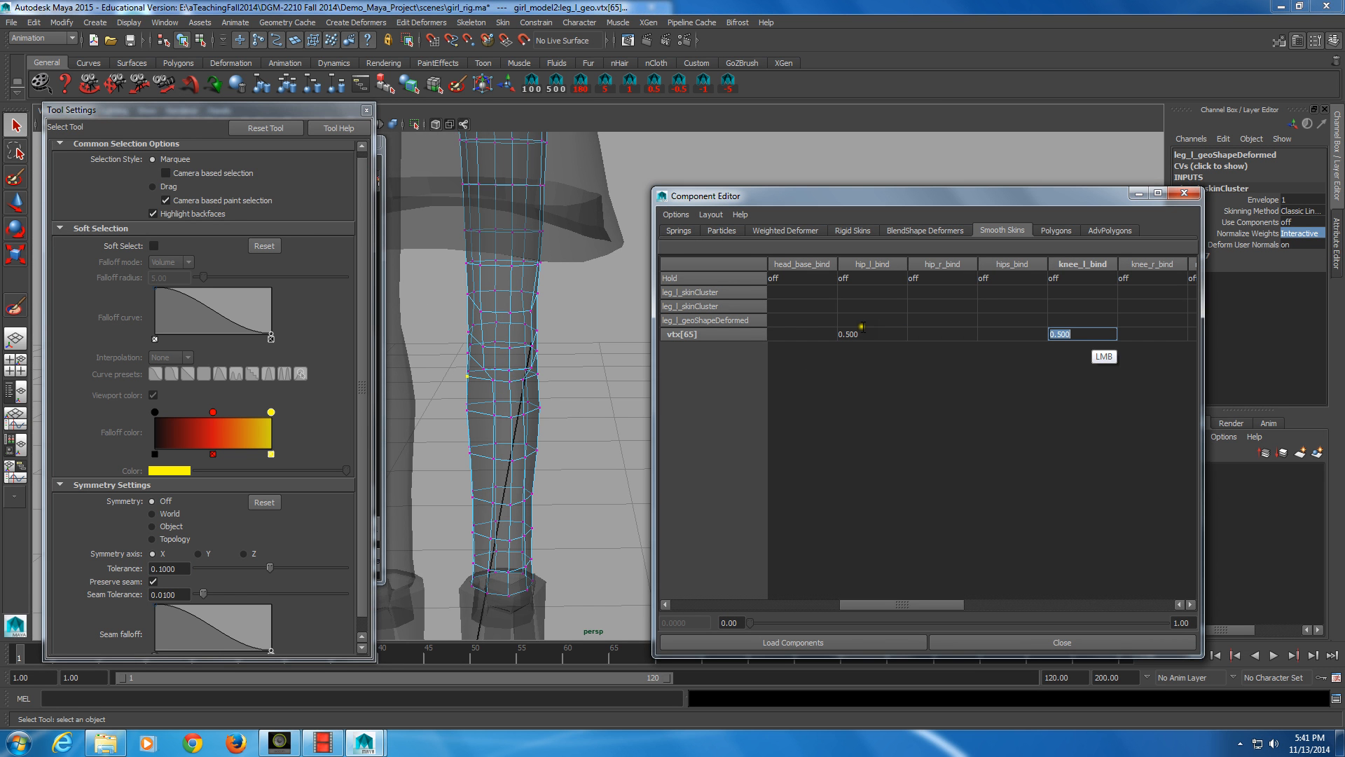
{"action": "type", "text": "1"}
{"action": "key", "text": "KP_Enter"}
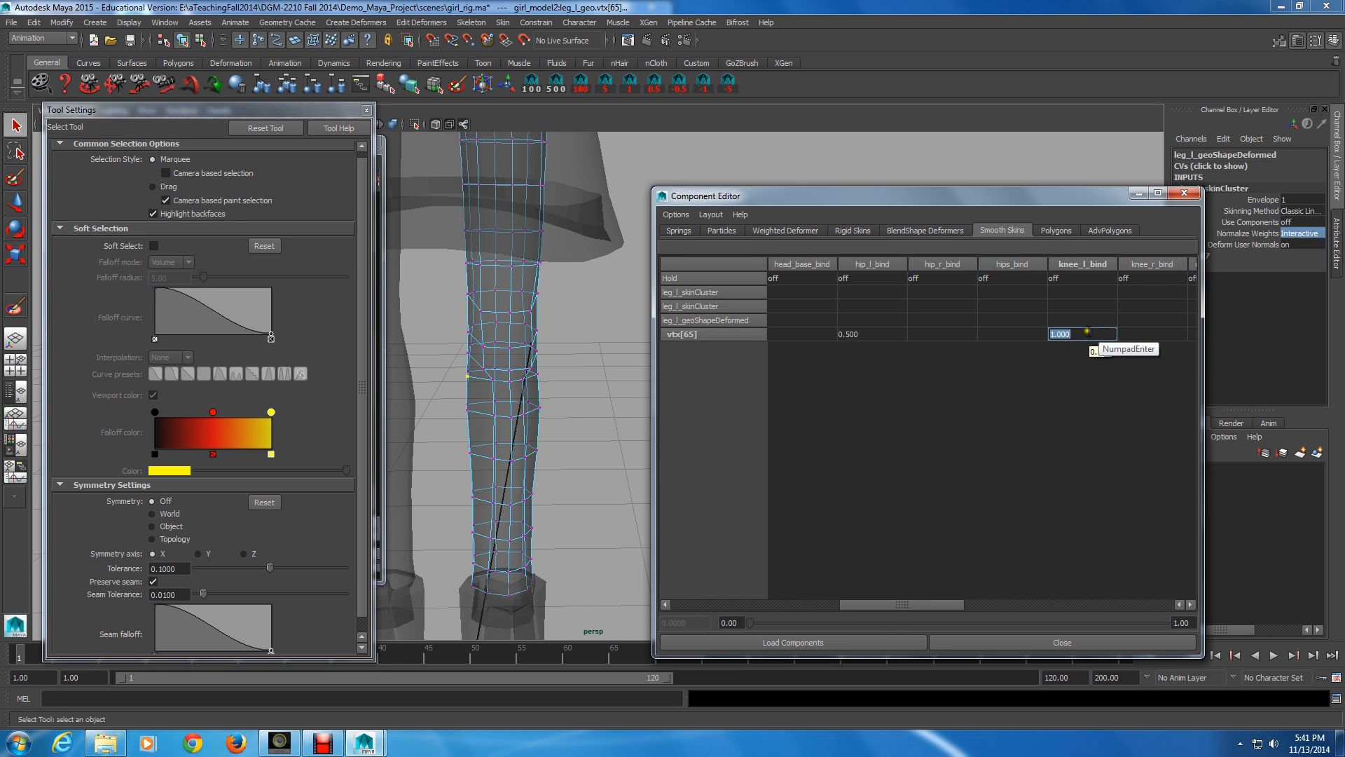
{"action": "key", "text": "Tab"}
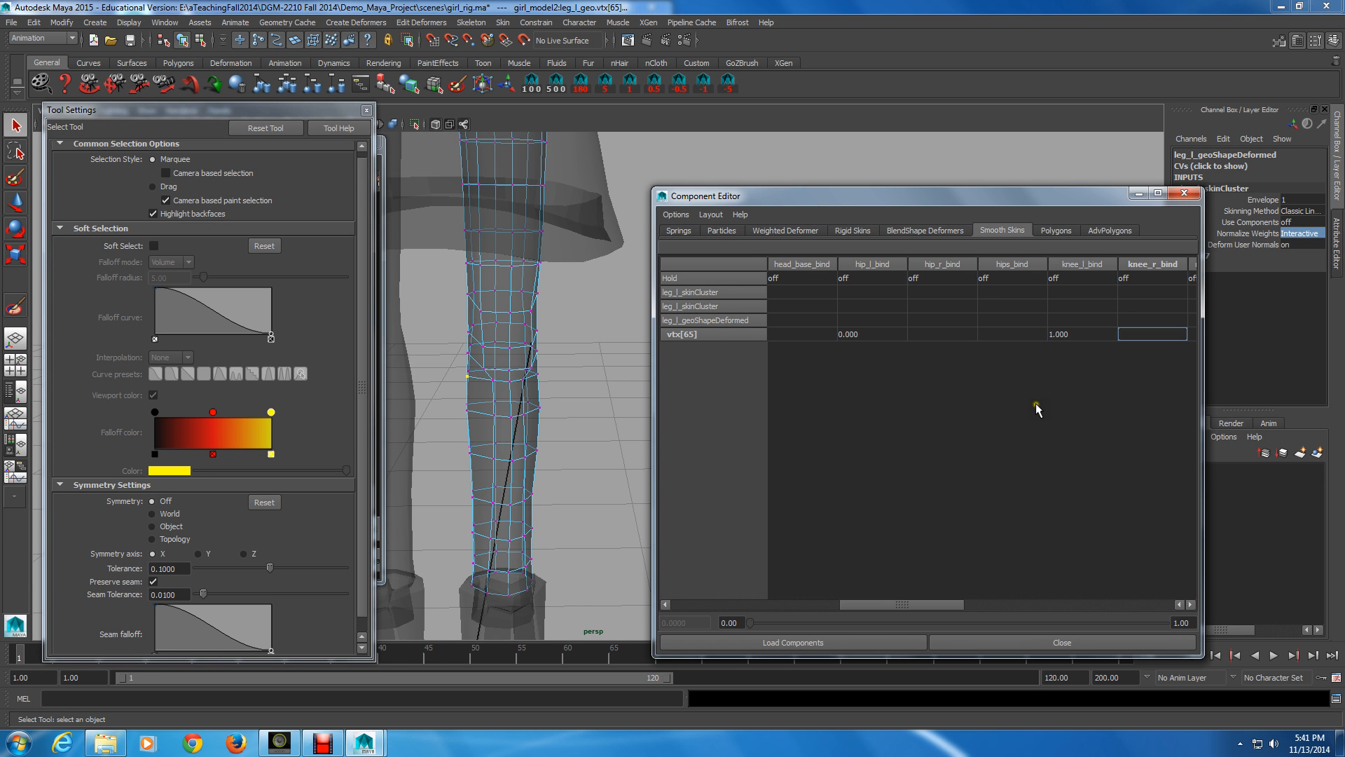
{"action": "left_click", "coordinate": [978, 642]}
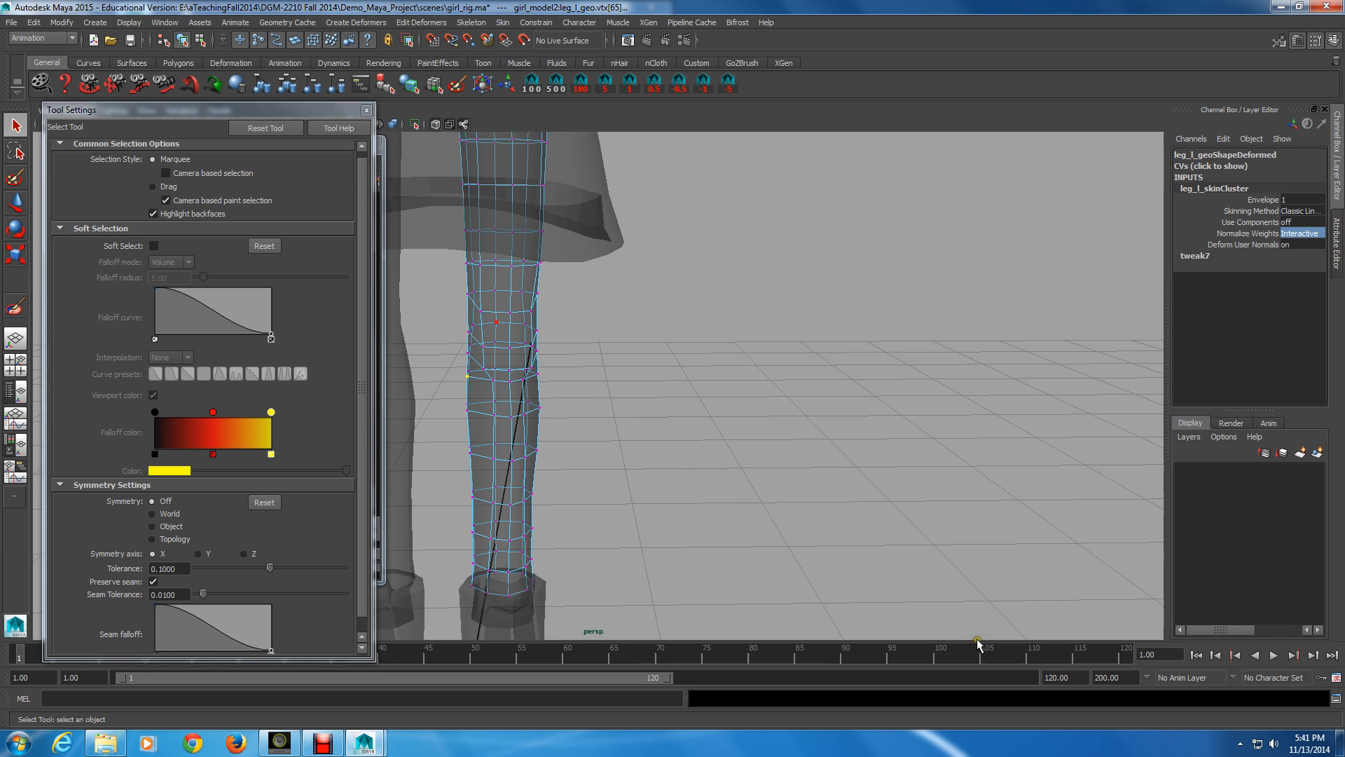
- Activate the Paint Skin Weights Tool for the left leg and minimize the Hypergraph Hierarchy window
{"action": "left_click_drag", "start_coordinate": [458, 346], "coordinate": [496, 331], "text": "alt"}
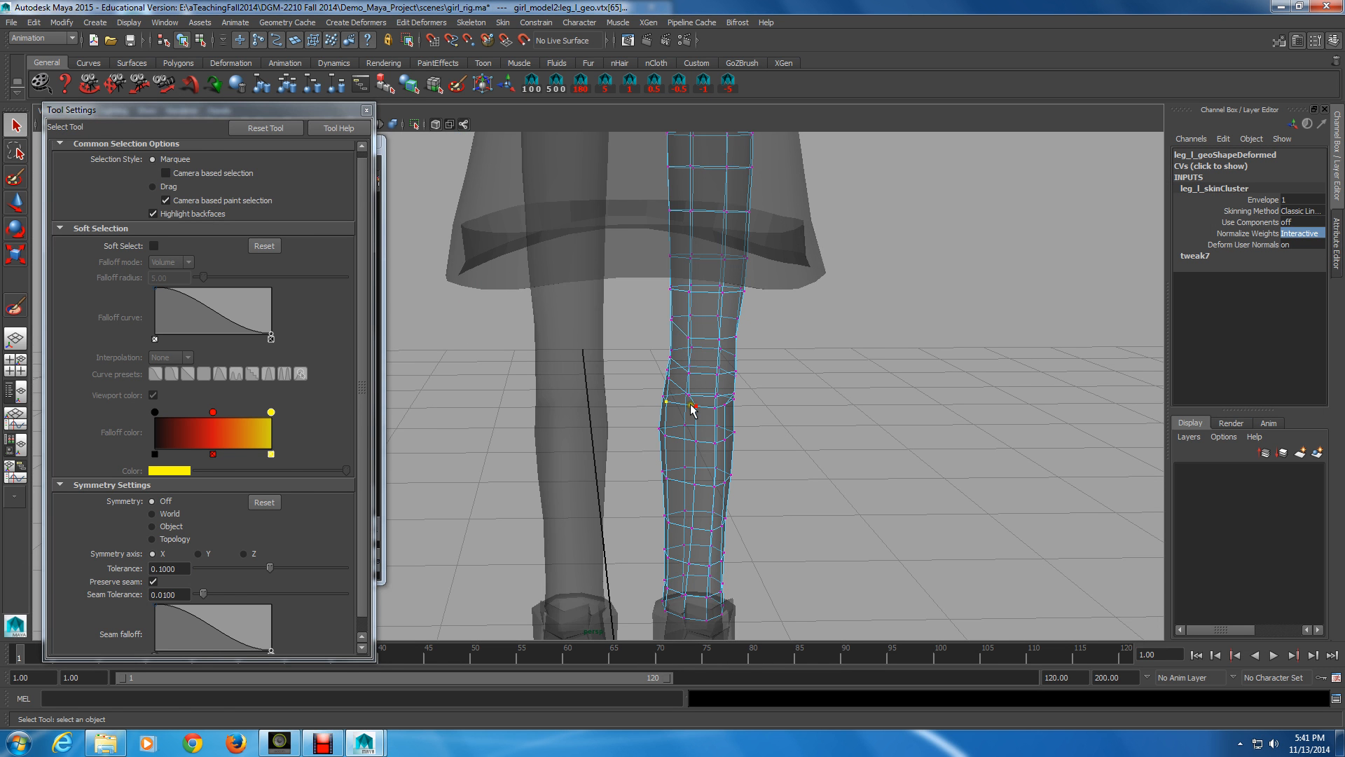
{"action": "key", "text": "y"}
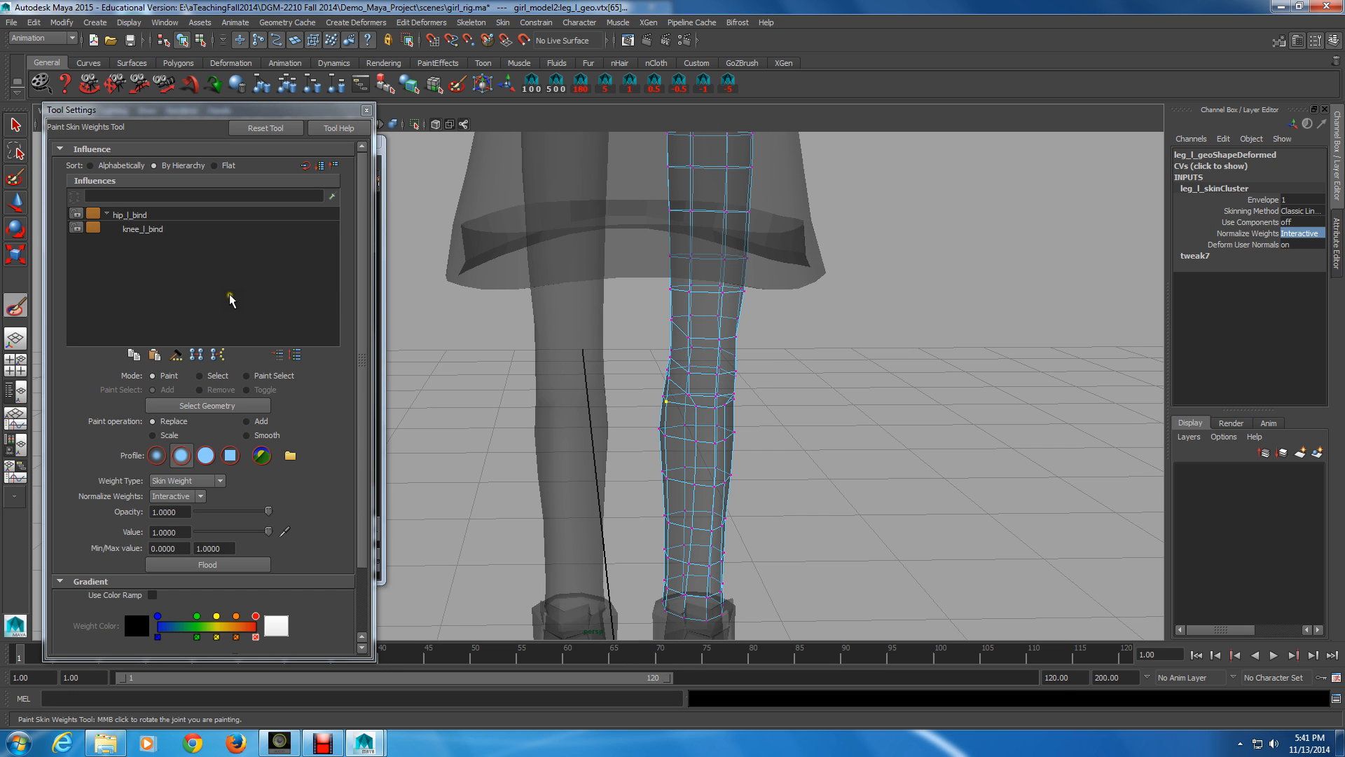
{"action": "key", "text": "alt"}
{"action": "right_click_drag", "start_coordinate": [701, 440], "coordinate": [617, 449], "text": "alt"}
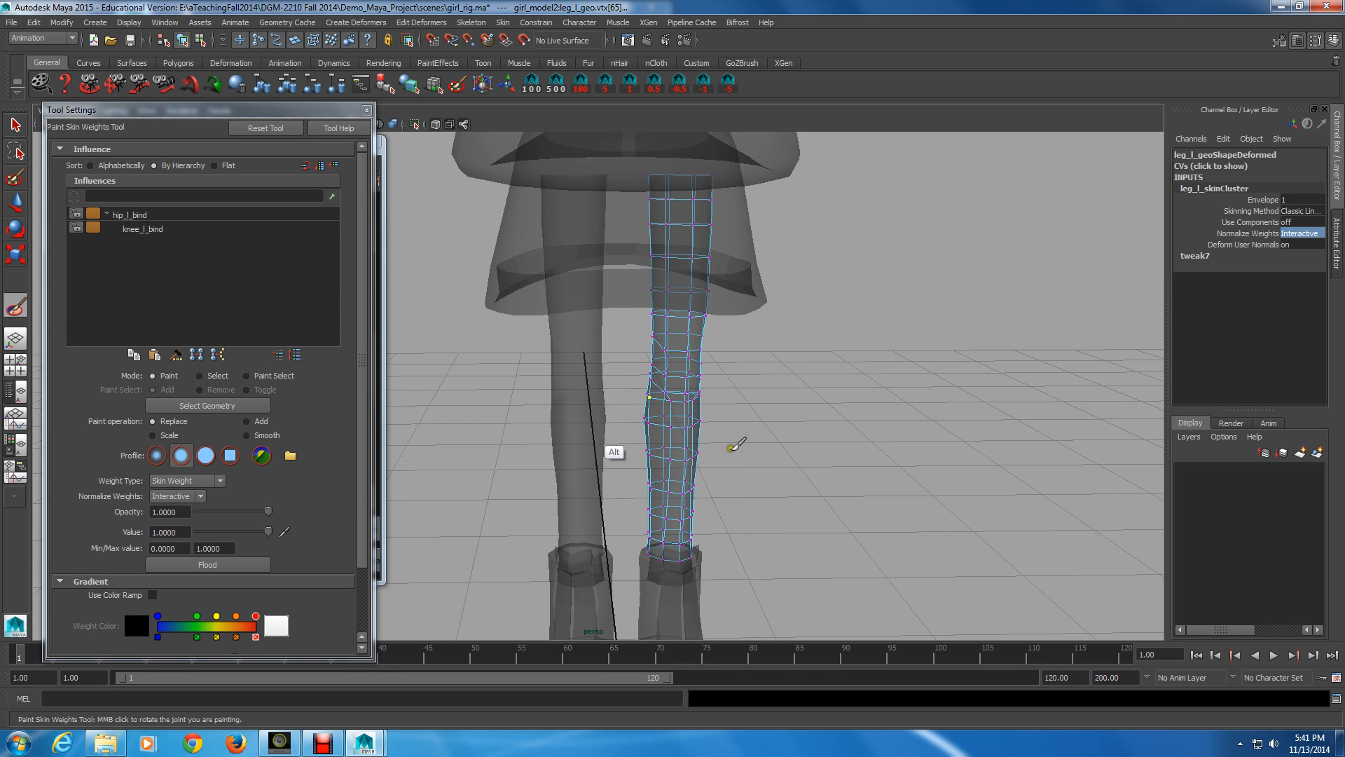
{"action": "left_click_drag", "start_coordinate": [735, 443], "coordinate": [596, 439], "text": "alt"}
{"action": "left_click", "coordinate": [382, 382]}
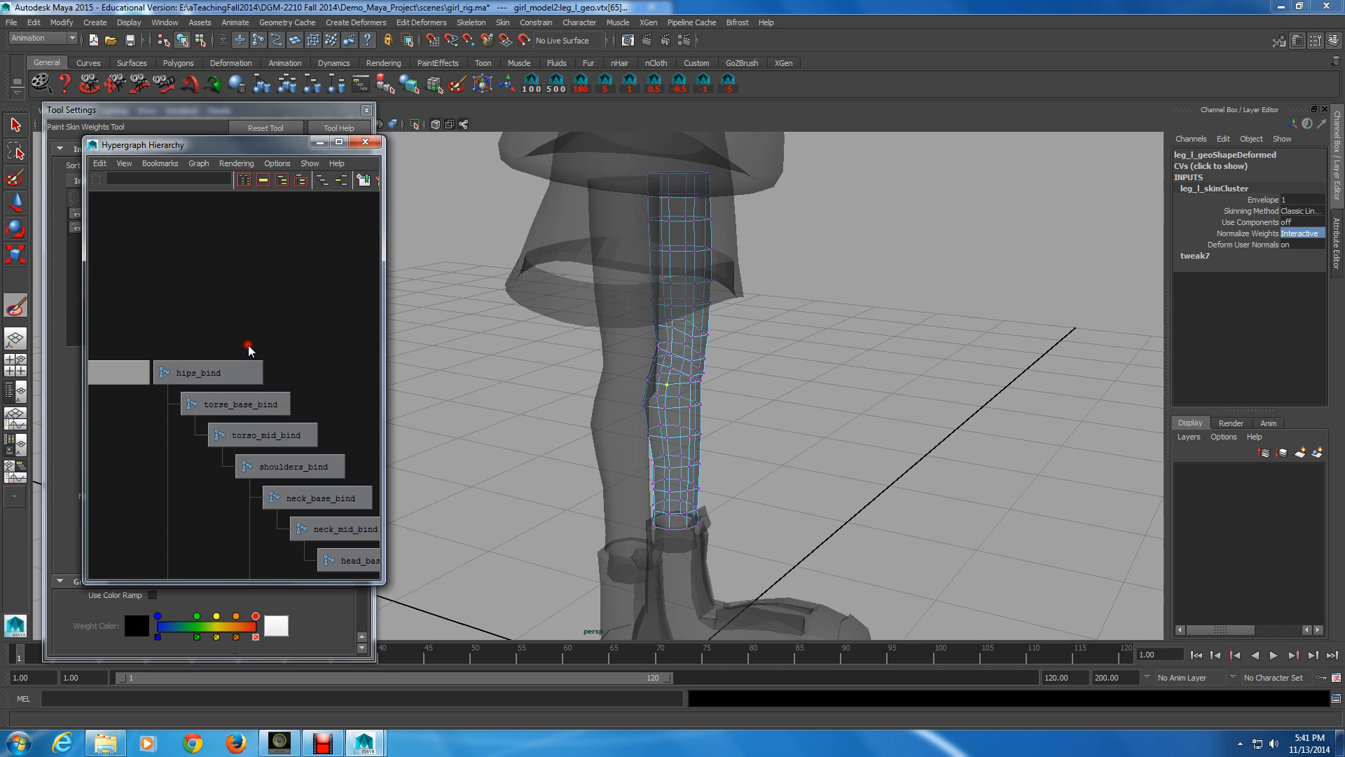
{"action": "left_click", "coordinate": [320, 142]}
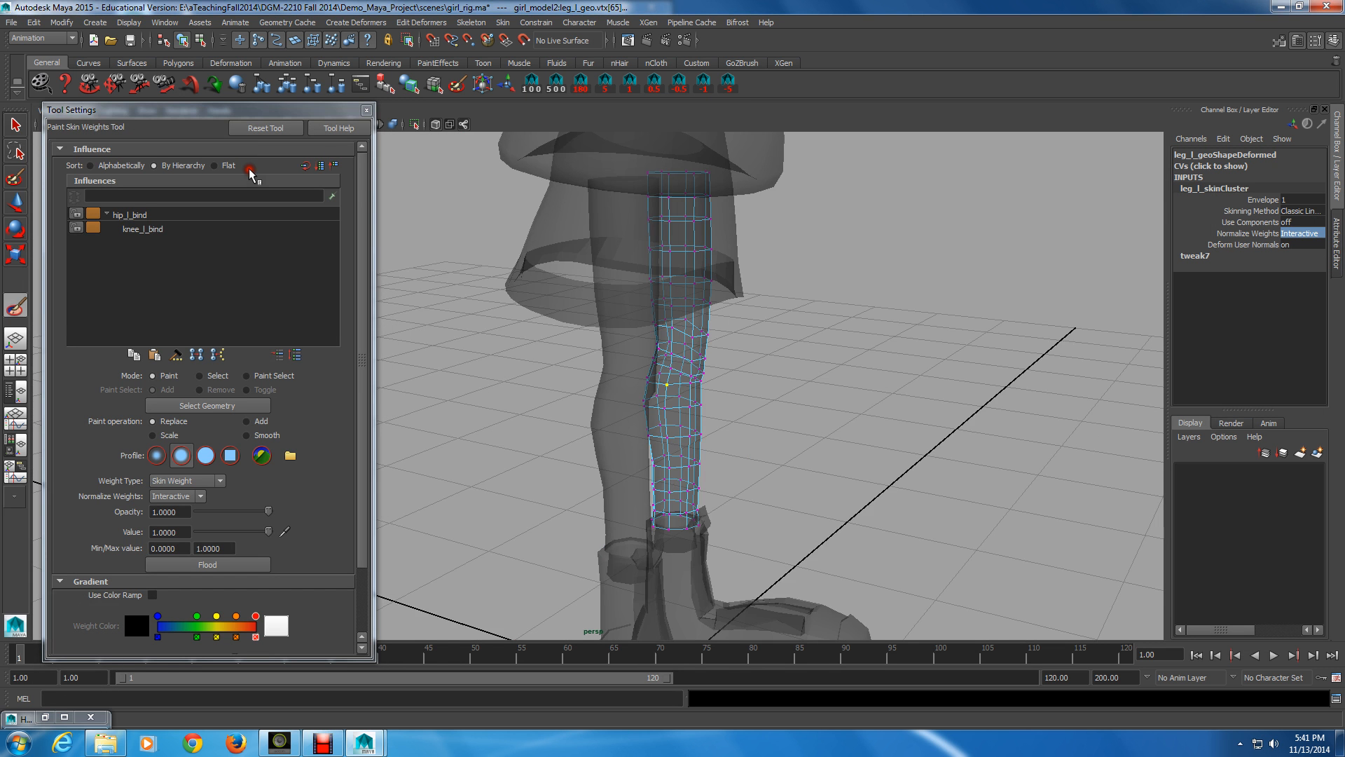
- Display the hip_l_bind influence on the left leg and examine its painted weights around the thigh
{"action": "left_click", "coordinate": [138, 214]}
{"action": "left_click", "coordinate": [112, 202]}
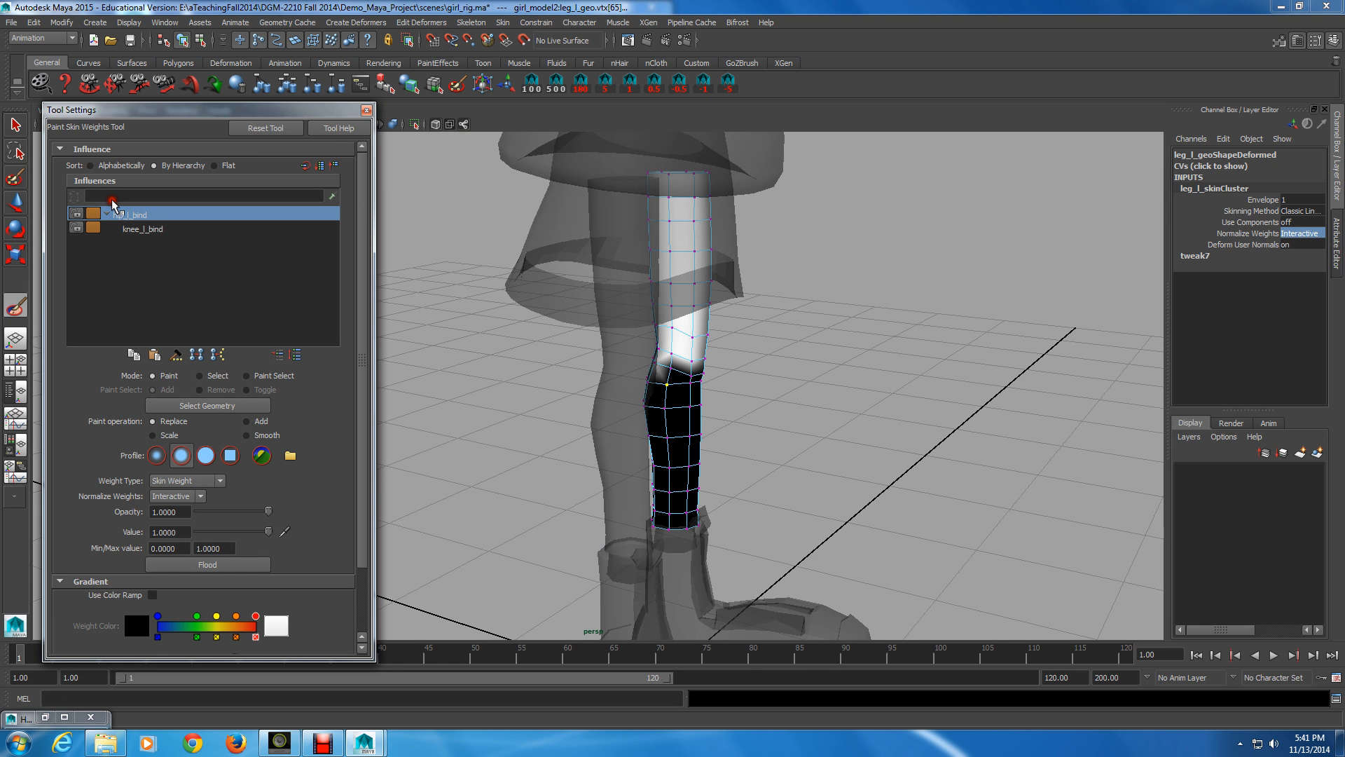
{"action": "mouse_move", "coordinate": [659, 358]}
{"action": "left_mouse_down", "text": "alt"}
{"action": "mouse_move", "coordinate": [193, 224]}
{"action": "mouse_move", "coordinate": [664, 355]}
{"action": "mouse_move", "coordinate": [597, 398]}
{"action": "left_mouse_up", "text": "alt"}
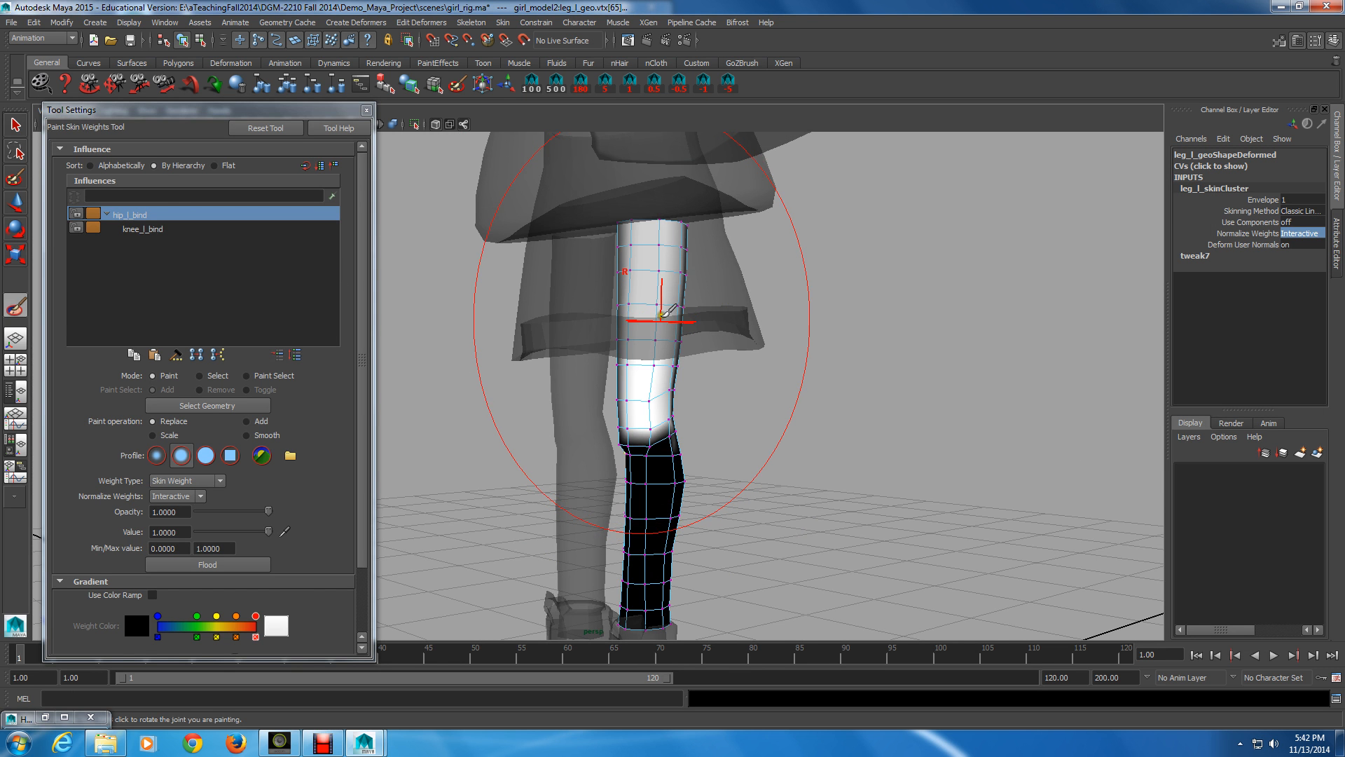
{"action": "left_click_drag", "start_coordinate": [661, 320], "coordinate": [762, 340], "text": "alt"}
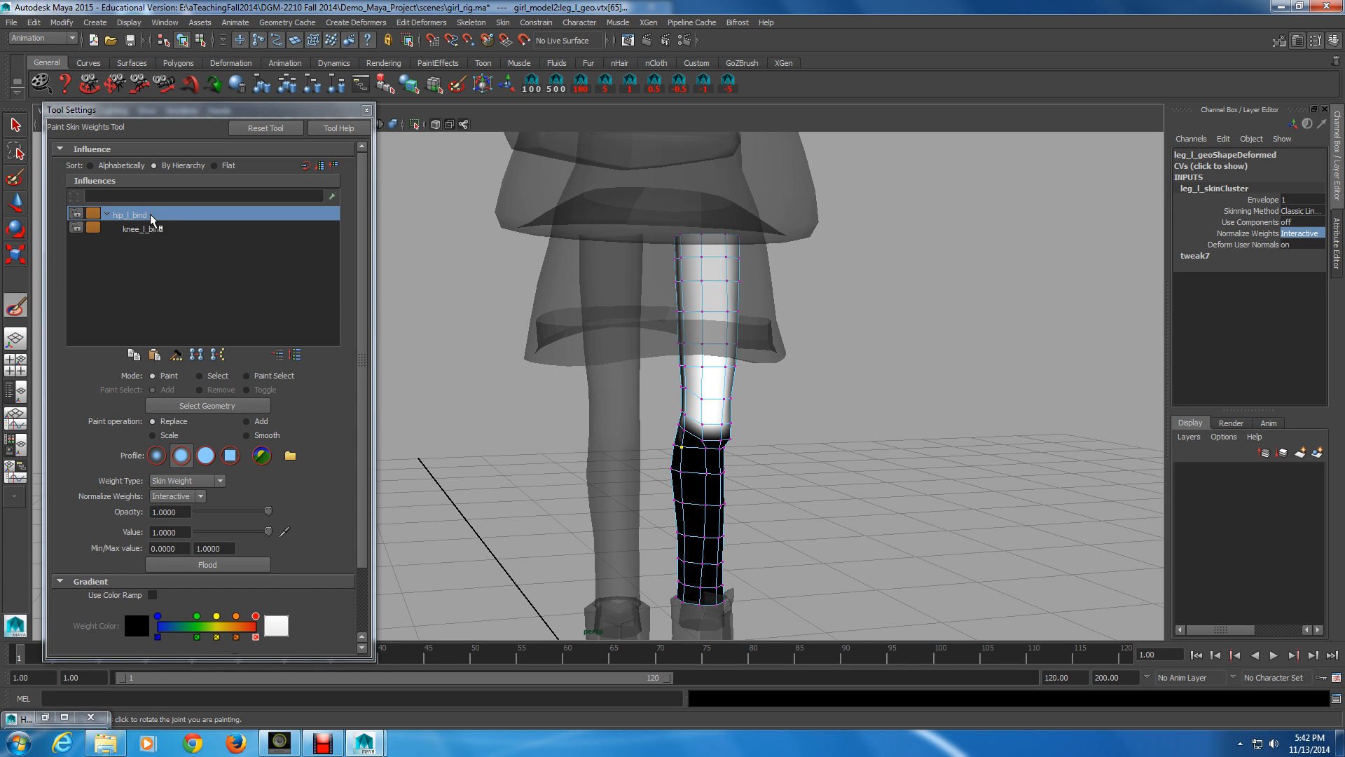
- Switch to the knee_l_bind influence and examine its weight transition at the left knee from several angles
{"action": "left_click", "coordinate": [104, 227]}
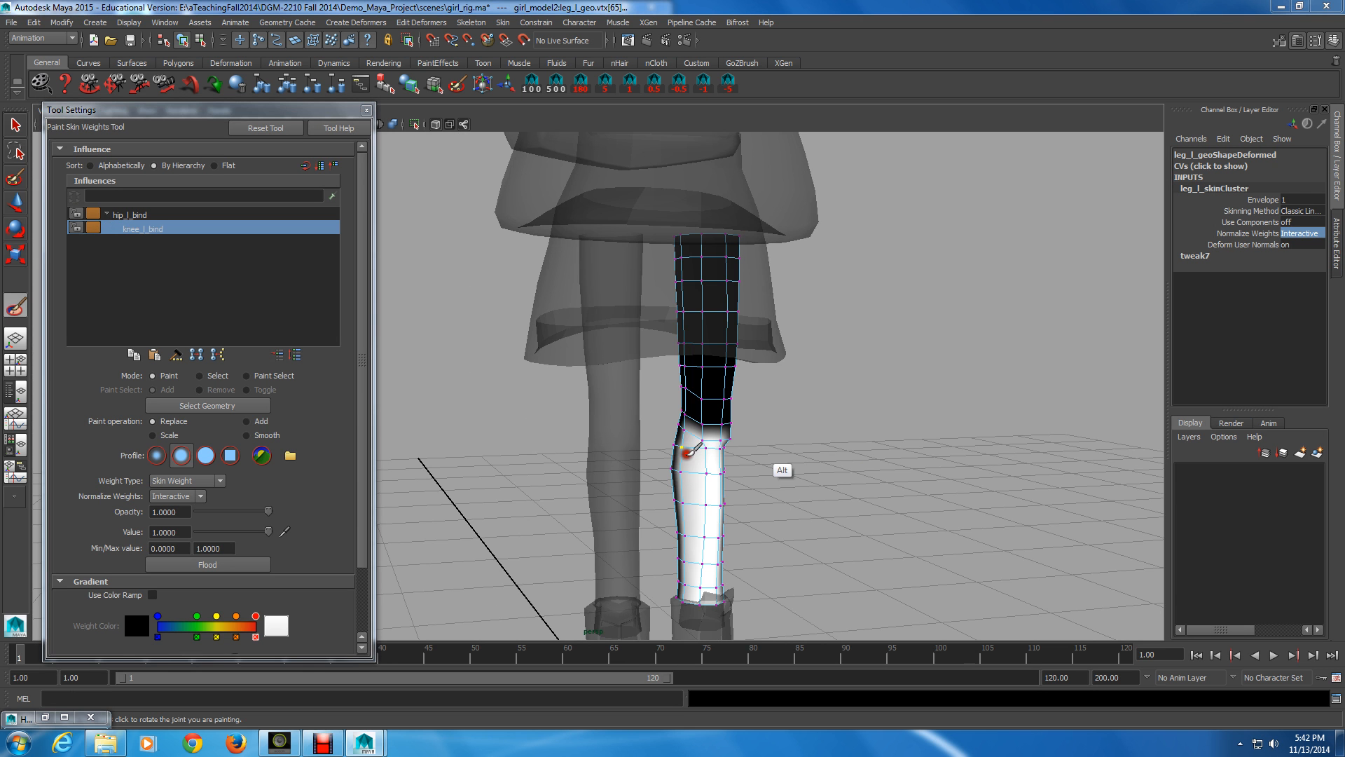
{"action": "left_click_drag", "start_coordinate": [692, 448], "coordinate": [784, 482], "text": "alt"}
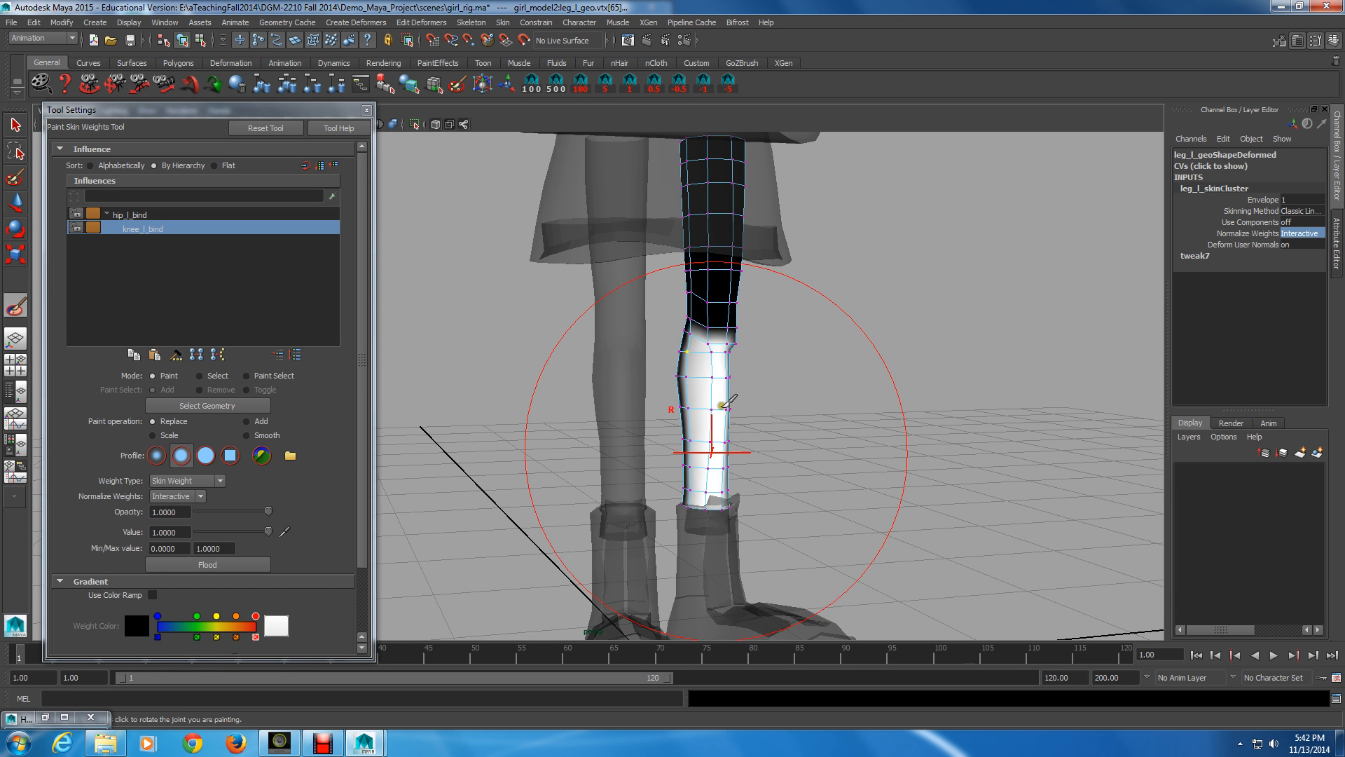
{"action": "left_click_drag", "start_coordinate": [729, 401], "coordinate": [718, 447], "text": "alt"}
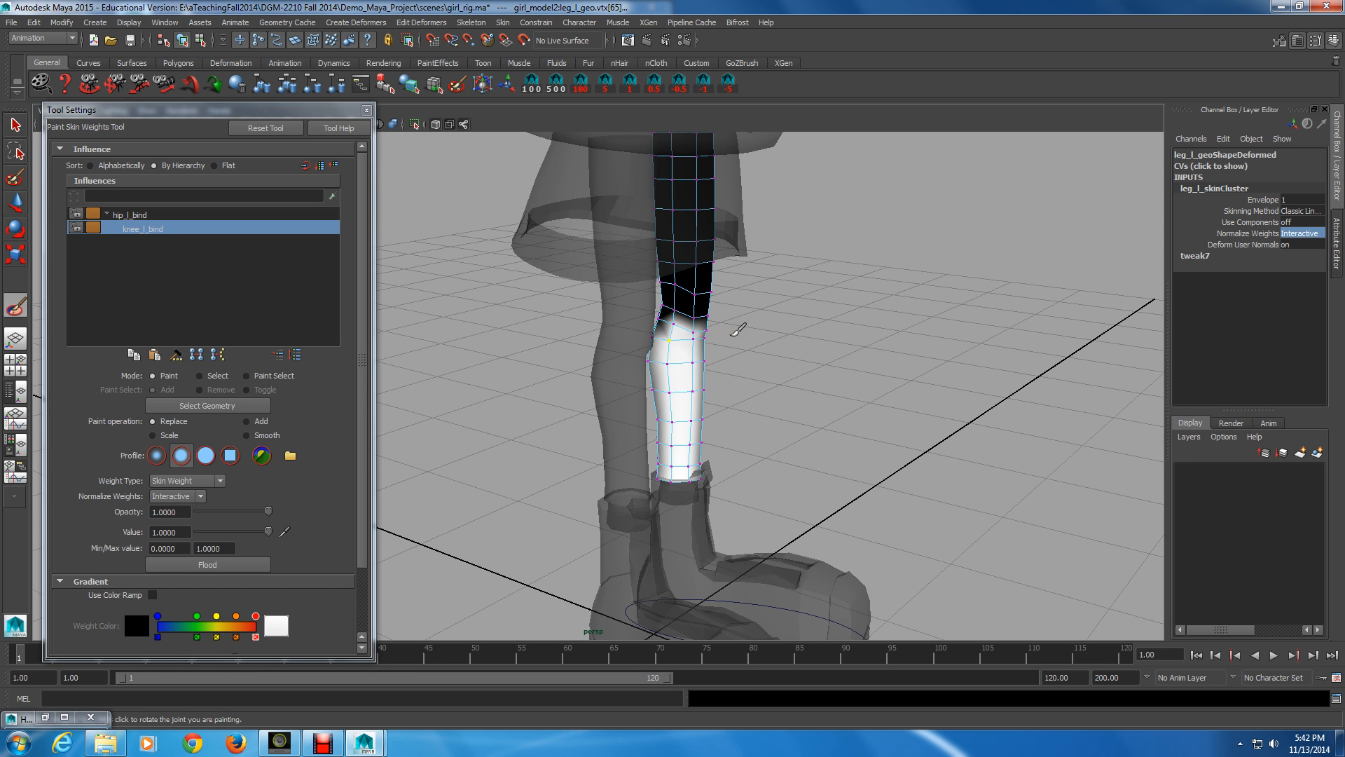
{"action": "mouse_move", "coordinate": [732, 335]}
{"action": "right_mouse_down", "text": "alt"}
{"action": "mouse_move", "coordinate": [732, 320]}
{"action": "mouse_move", "coordinate": [751, 338]}
{"action": "right_mouse_up", "text": "alt"}
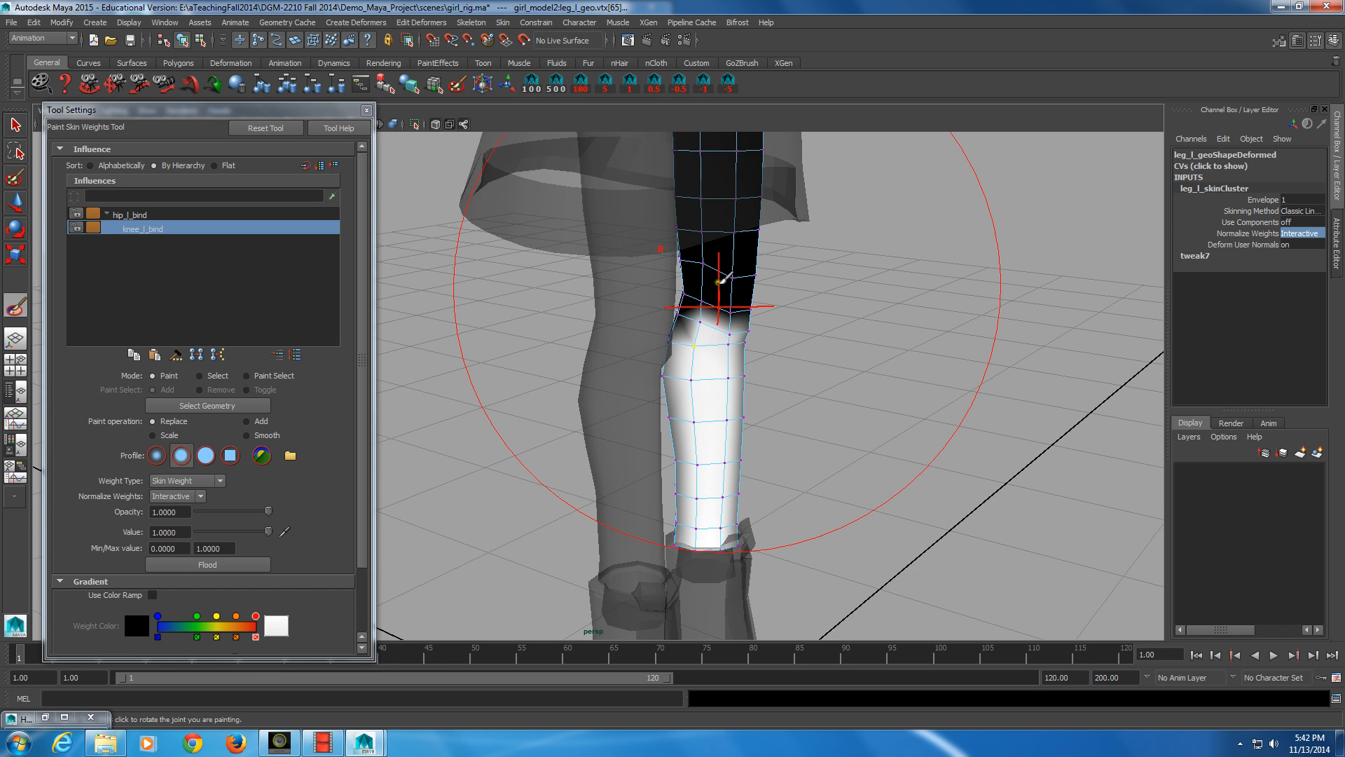
{"action": "left_click_drag", "start_coordinate": [720, 281], "coordinate": [720, 309], "text": "alt"}
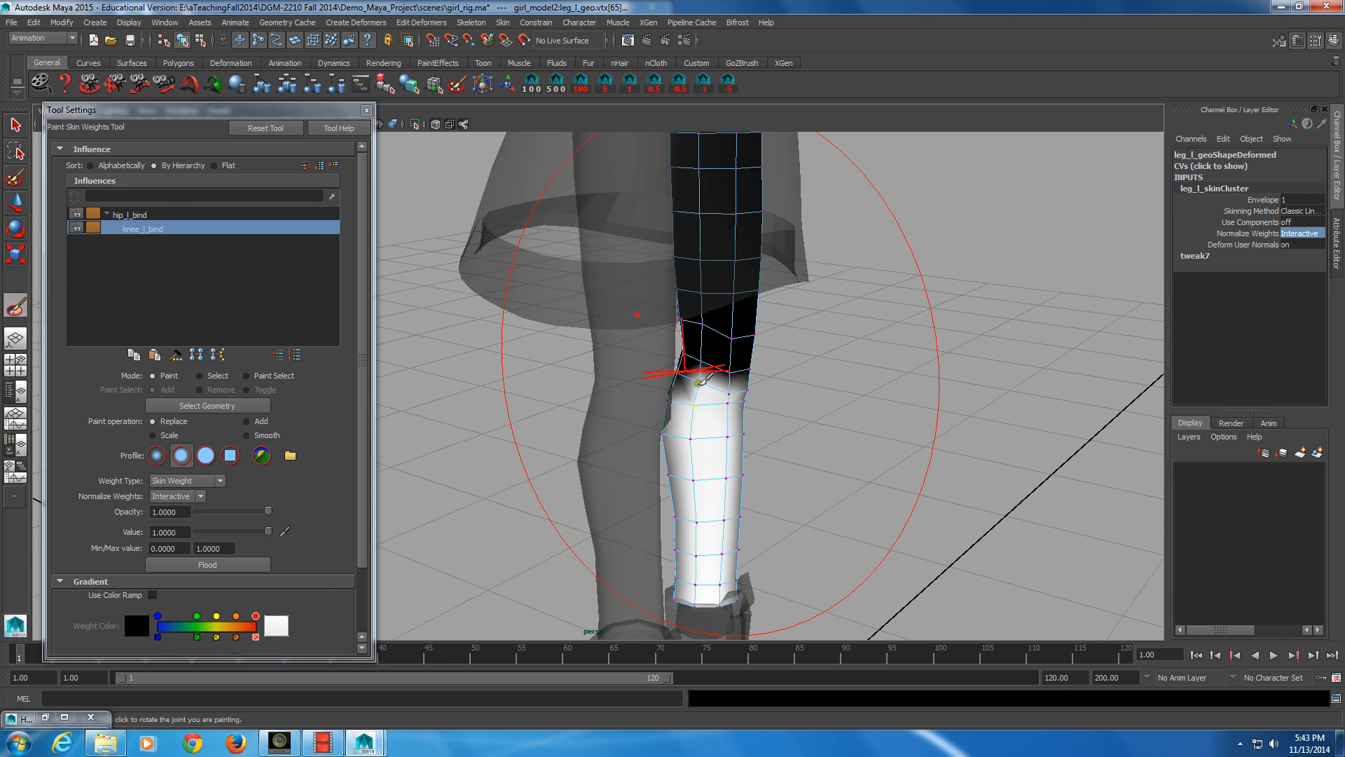
- Select the right leg mesh and activate the Paint Skin Weights Tool for it
{"action": "left_click_drag", "start_coordinate": [714, 406], "coordinate": [553, 317], "text": "alt"}
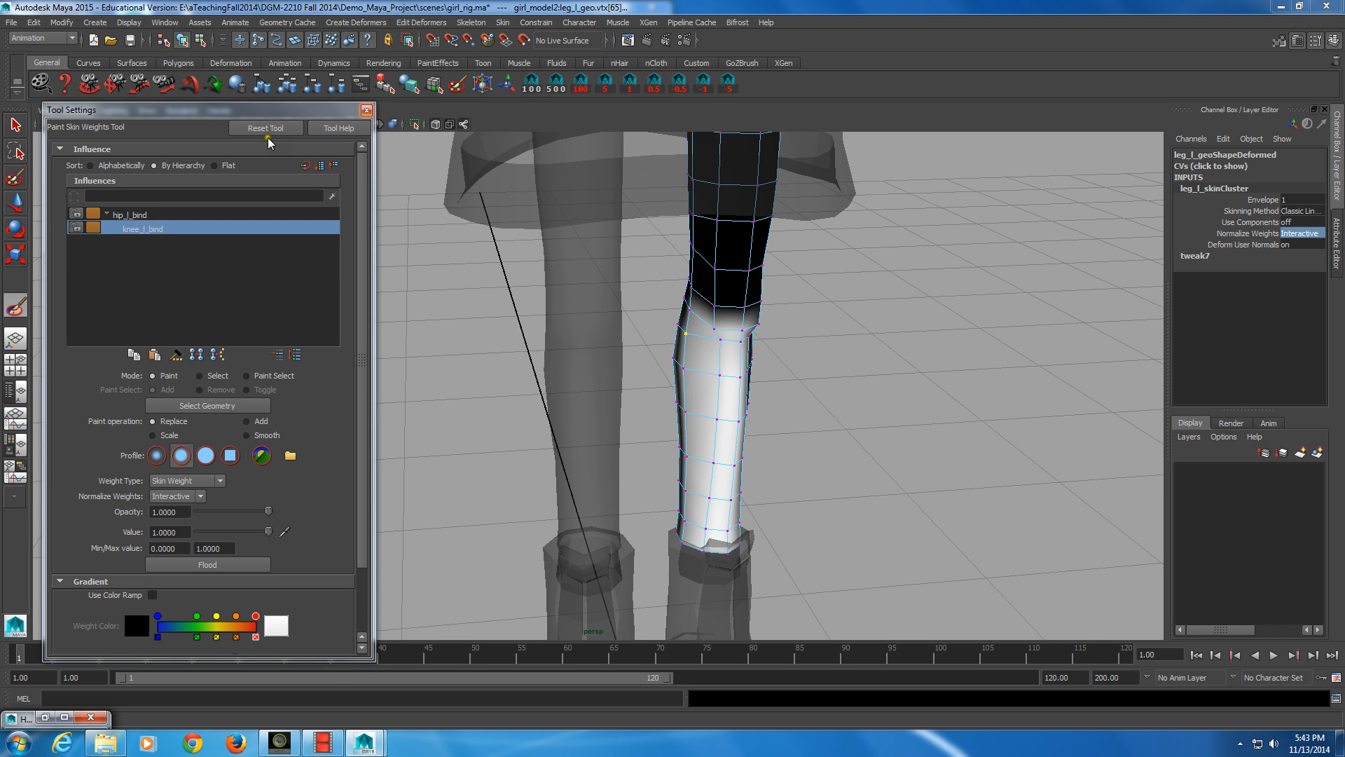
{"action": "key", "text": "alt"}
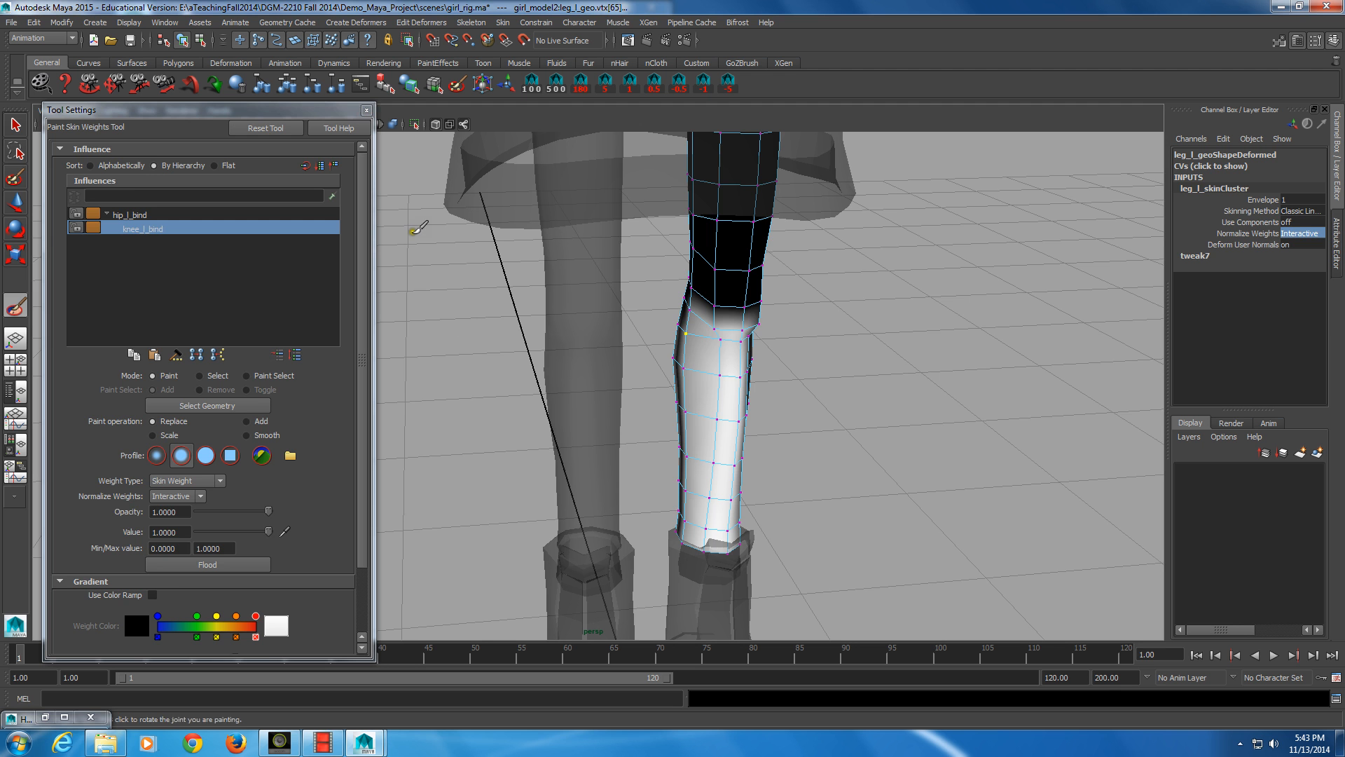
{"action": "key", "text": "q"}
{"action": "left_click", "coordinate": [546, 379]}
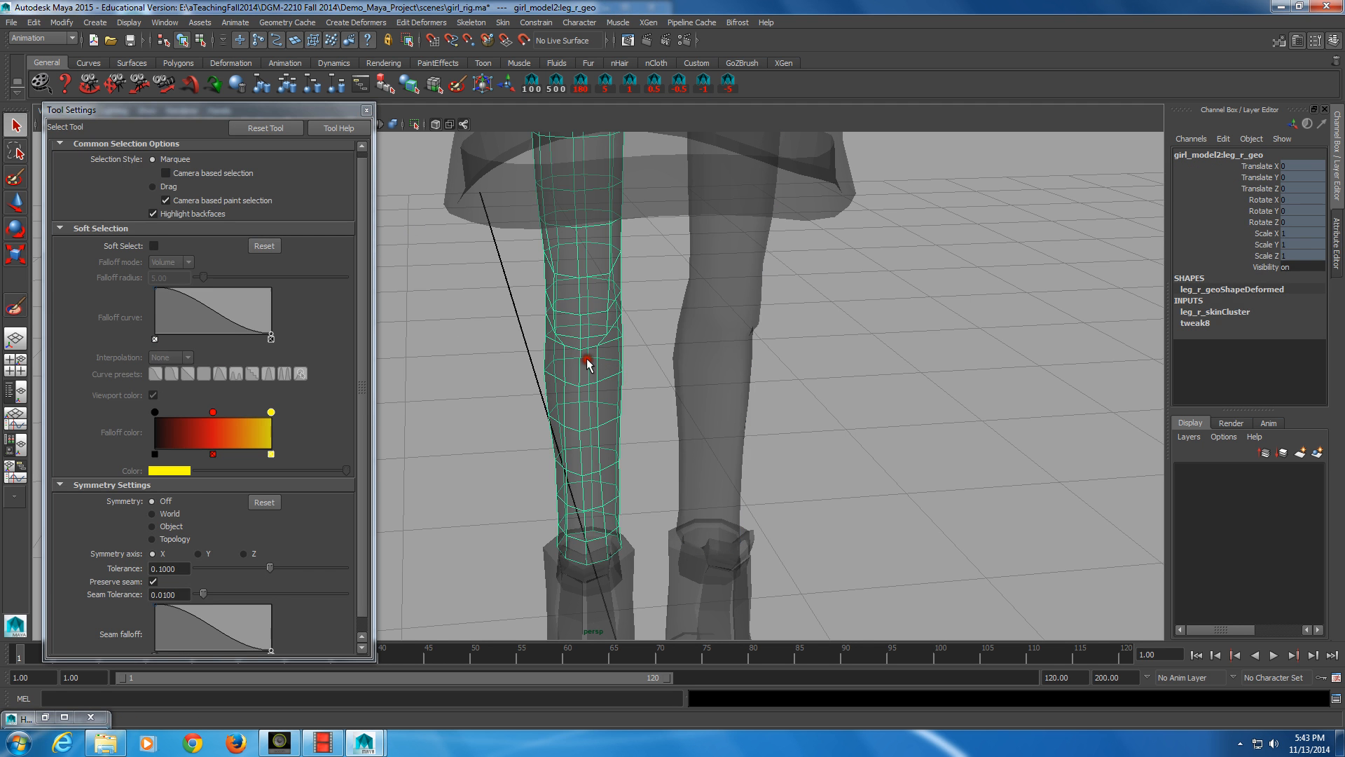
{"action": "key", "text": "y"}
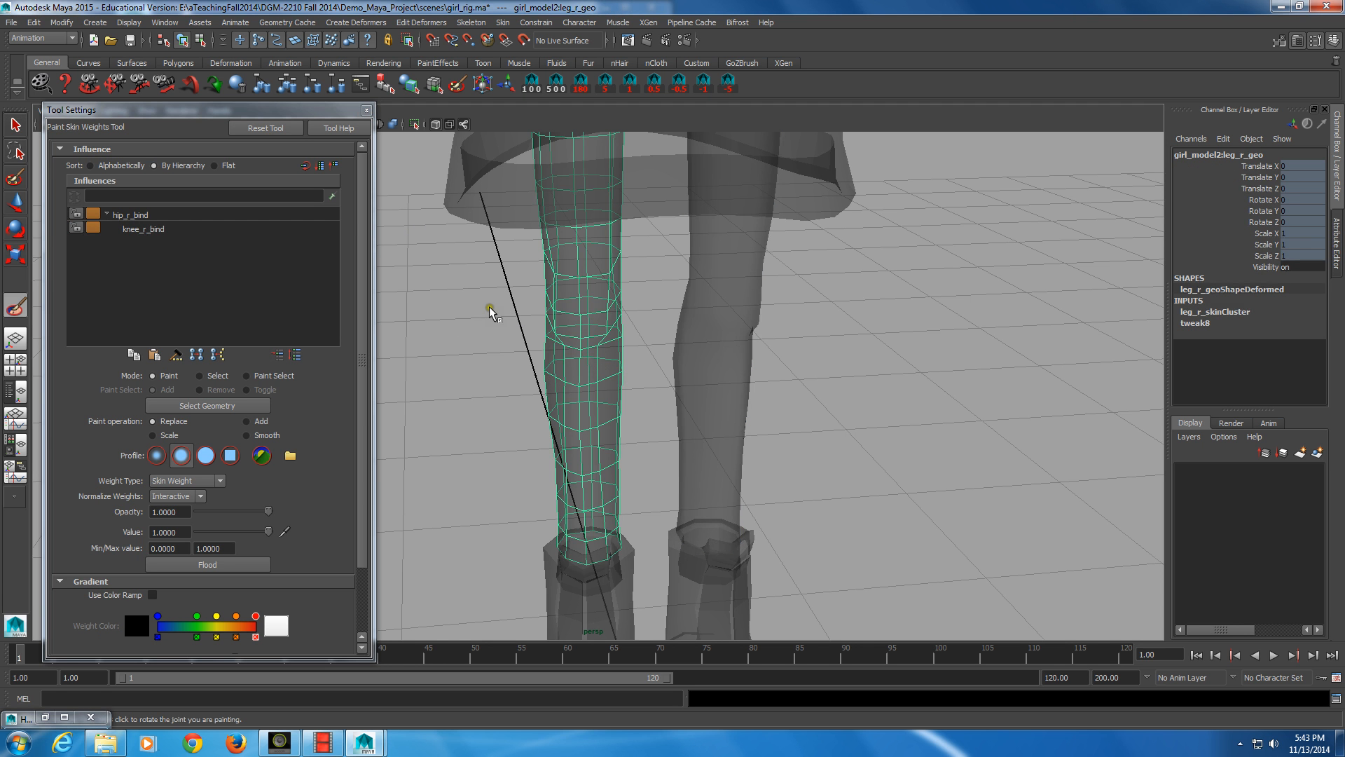
- Turn off X-ray shading in the viewport and display the hip_r_bind influence on the right leg
{"action": "mouse_move", "coordinate": [491, 311]}
{"action": "left_mouse_down", "text": "alt"}
{"action": "mouse_move", "coordinate": [265, 235]}
{"action": "mouse_move", "coordinate": [284, 252]}
{"action": "left_mouse_up", "text": "alt"}
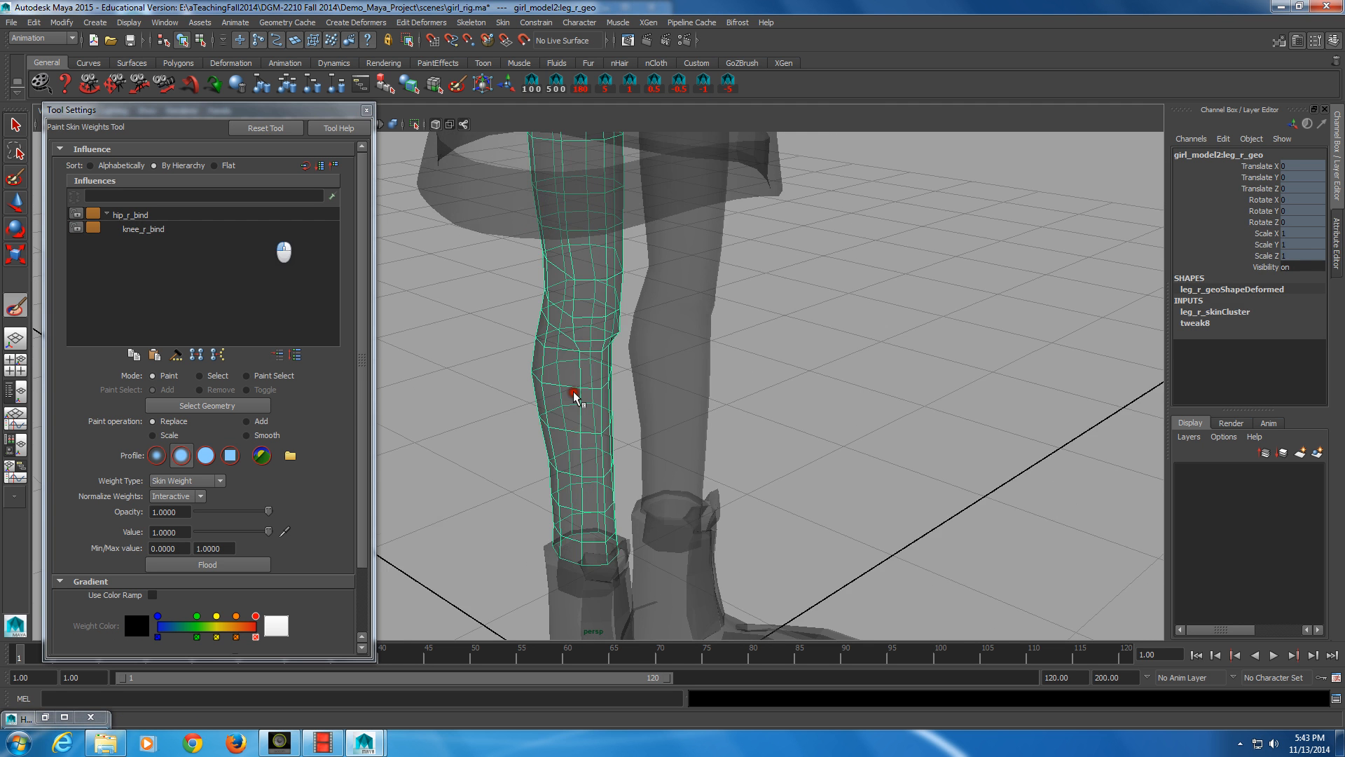
{"action": "left_click", "coordinate": [449, 112]}
{"action": "left_click_drag", "start_coordinate": [502, 275], "coordinate": [430, 259], "text": "alt"}
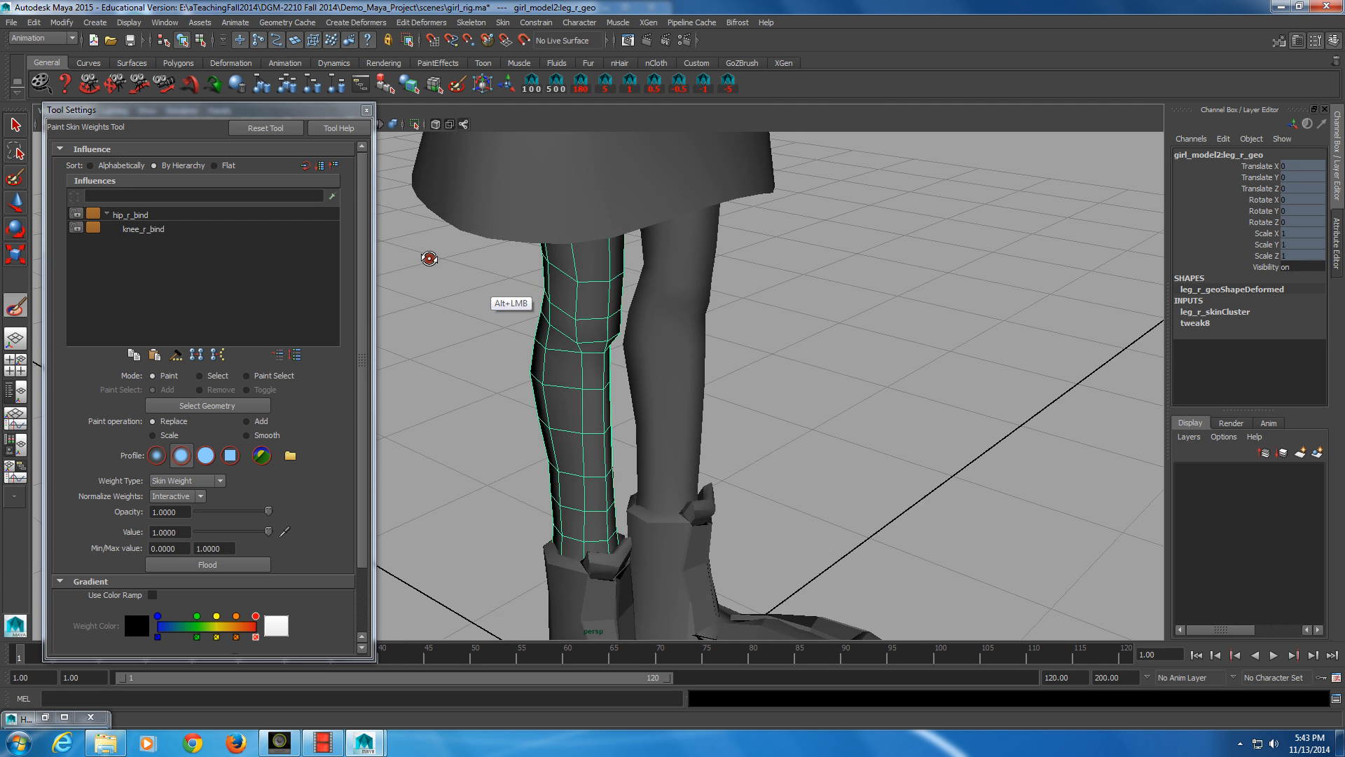
{"action": "mouse_move", "coordinate": [429, 259]}
{"action": "middle_mouse_down", "text": "alt"}
{"action": "mouse_move", "coordinate": [511, 287]}
{"action": "mouse_move", "coordinate": [603, 395]}
{"action": "middle_mouse_up", "text": "alt"}
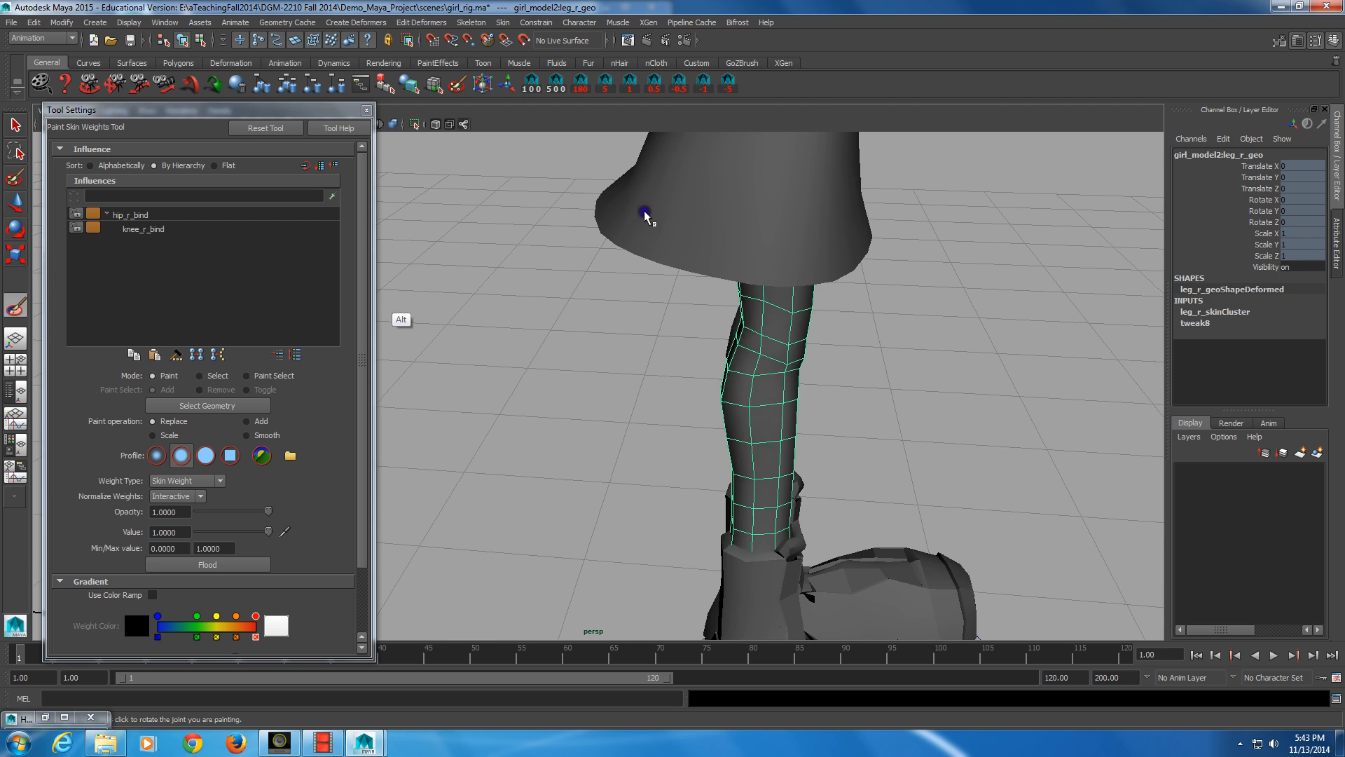
{"action": "left_click", "coordinate": [250, 135]}
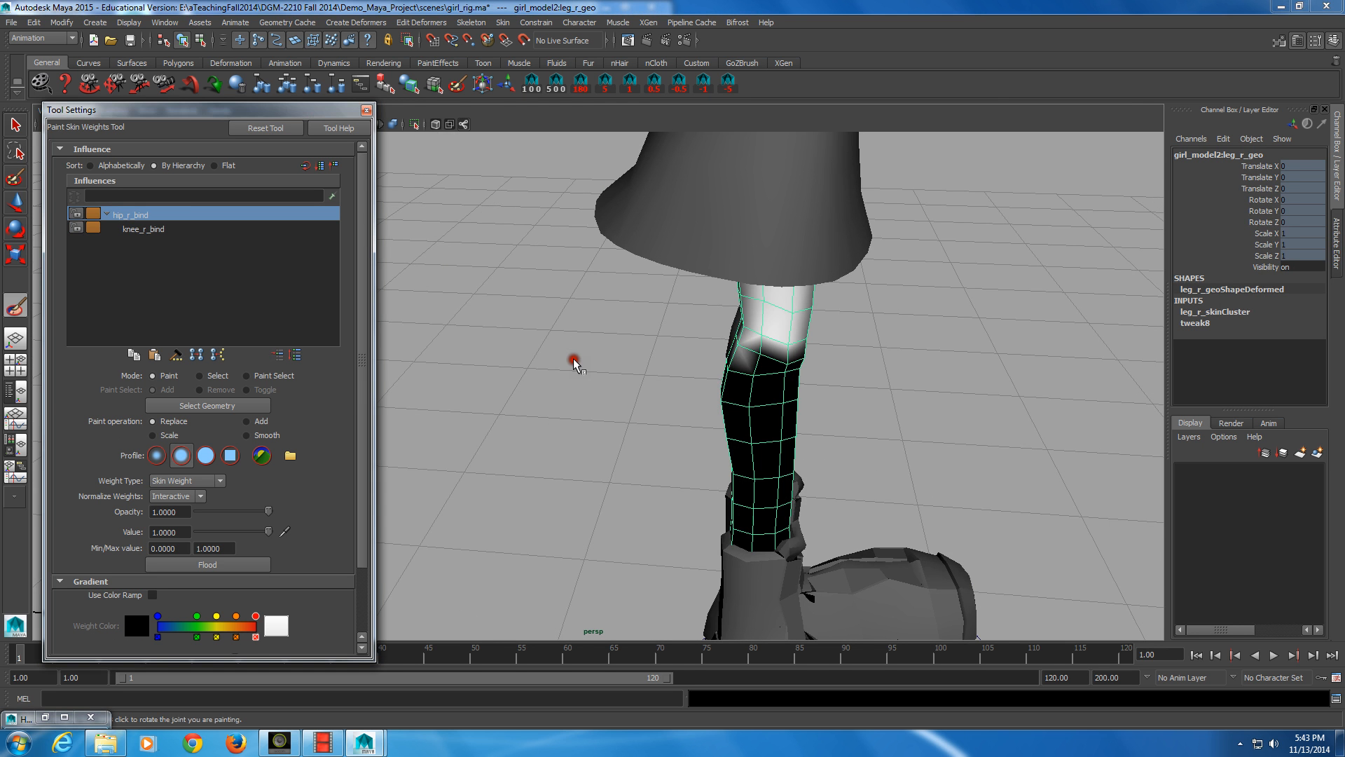
{"action": "middle_click_drag", "start_coordinate": [574, 363], "coordinate": [534, 422], "text": "alt"}
- Switch to the knee_r_bind influence and bend the right knee joint to about -55.5 degrees in Rotate Z to test the deformation
{"action": "left_click", "coordinate": [142, 229]}
{"action": "mouse_move", "coordinate": [697, 499]}
{"action": "left_mouse_down", "text": "alt"}
{"action": "mouse_move", "coordinate": [670, 499]}
{"action": "mouse_move", "coordinate": [690, 515]}
{"action": "left_mouse_up", "text": "alt"}
{"action": "middle_click", "coordinate": [575, 451]}
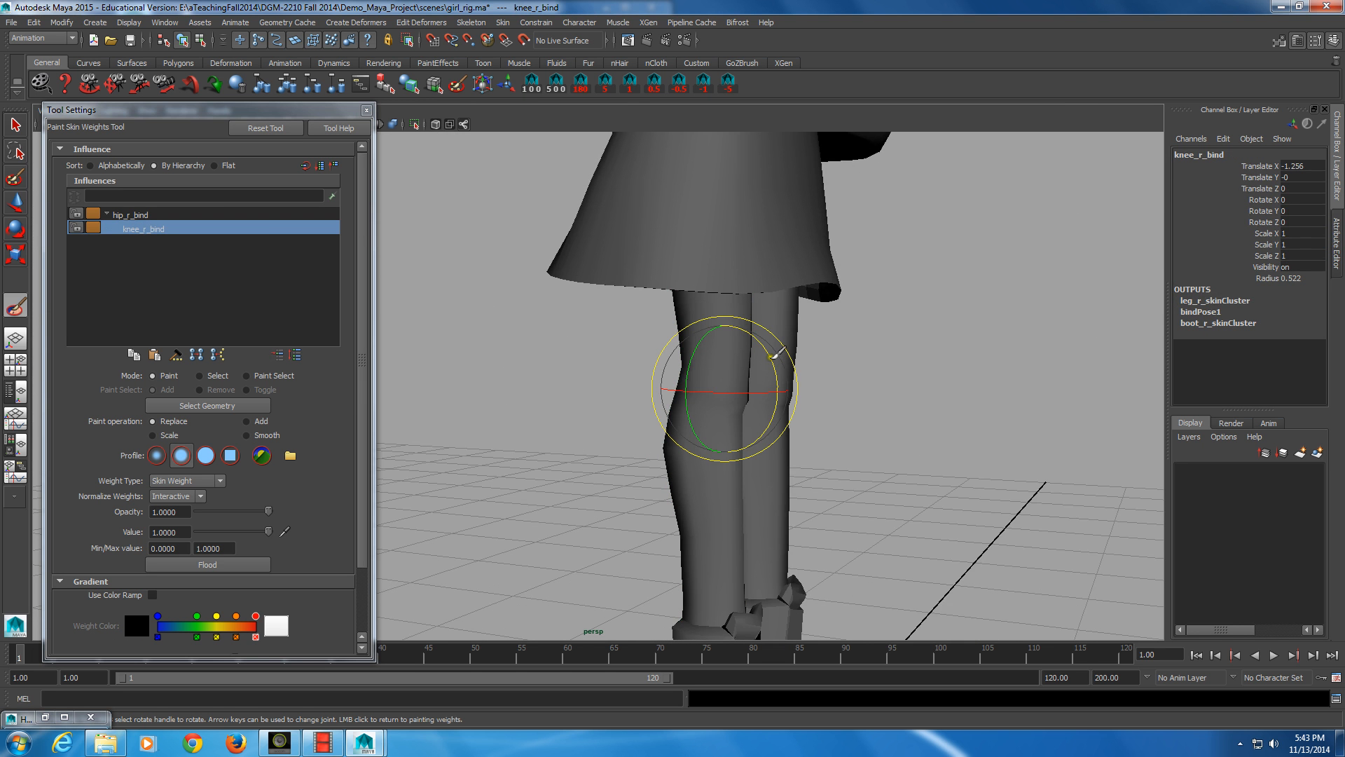
{"action": "middle_click_drag", "start_coordinate": [777, 352], "coordinate": [778, 362]}
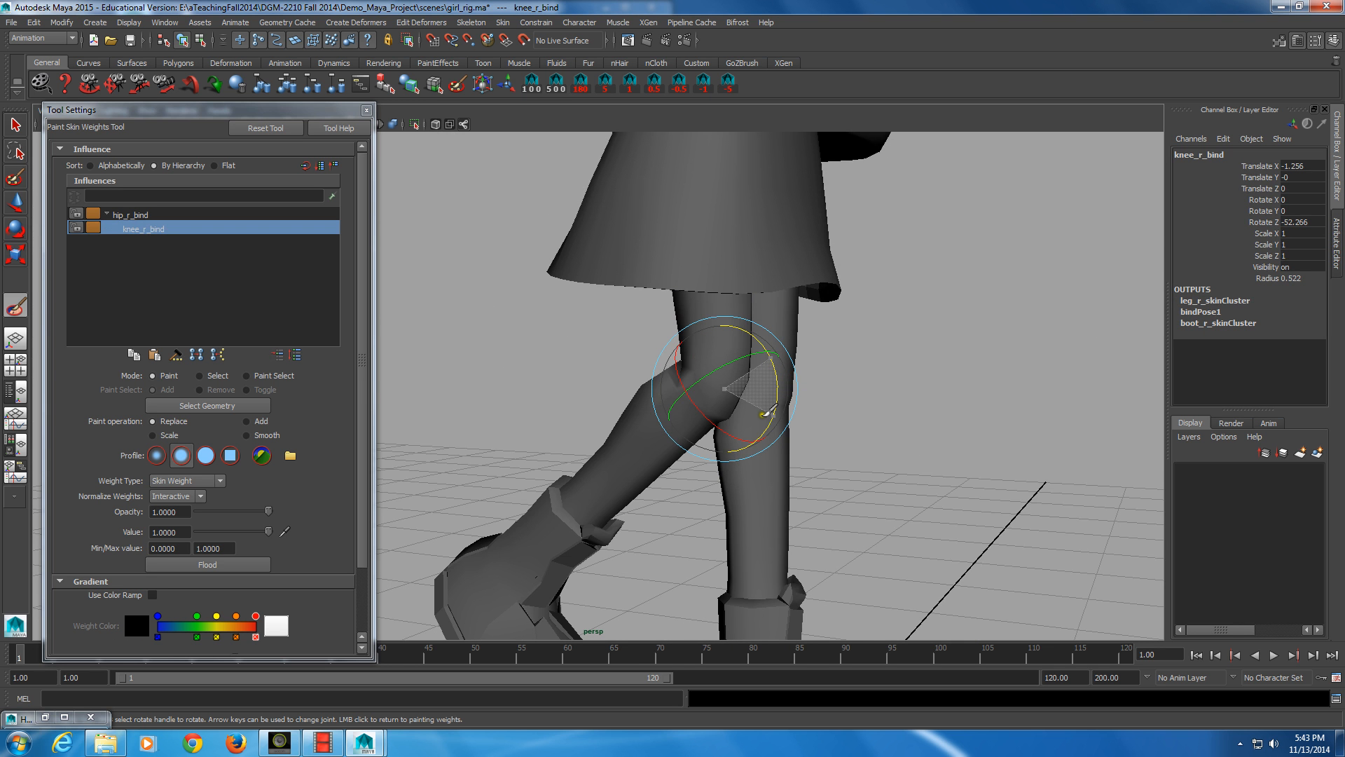
{"action": "key", "text": "alt"}
{"action": "mouse_move", "coordinate": [770, 412]}
{"action": "left_mouse_down", "text": "alt"}
{"action": "mouse_move", "coordinate": [704, 442]}
{"action": "mouse_move", "coordinate": [750, 440]}
{"action": "mouse_move", "coordinate": [616, 458]}
{"action": "mouse_move", "coordinate": [616, 494]}
{"action": "left_mouse_up", "text": "alt"}
{"action": "middle_click_drag", "start_coordinate": [616, 494], "coordinate": [585, 503], "text": "alt"}
{"action": "left_click_drag", "start_coordinate": [551, 450], "coordinate": [596, 468], "text": "alt"}
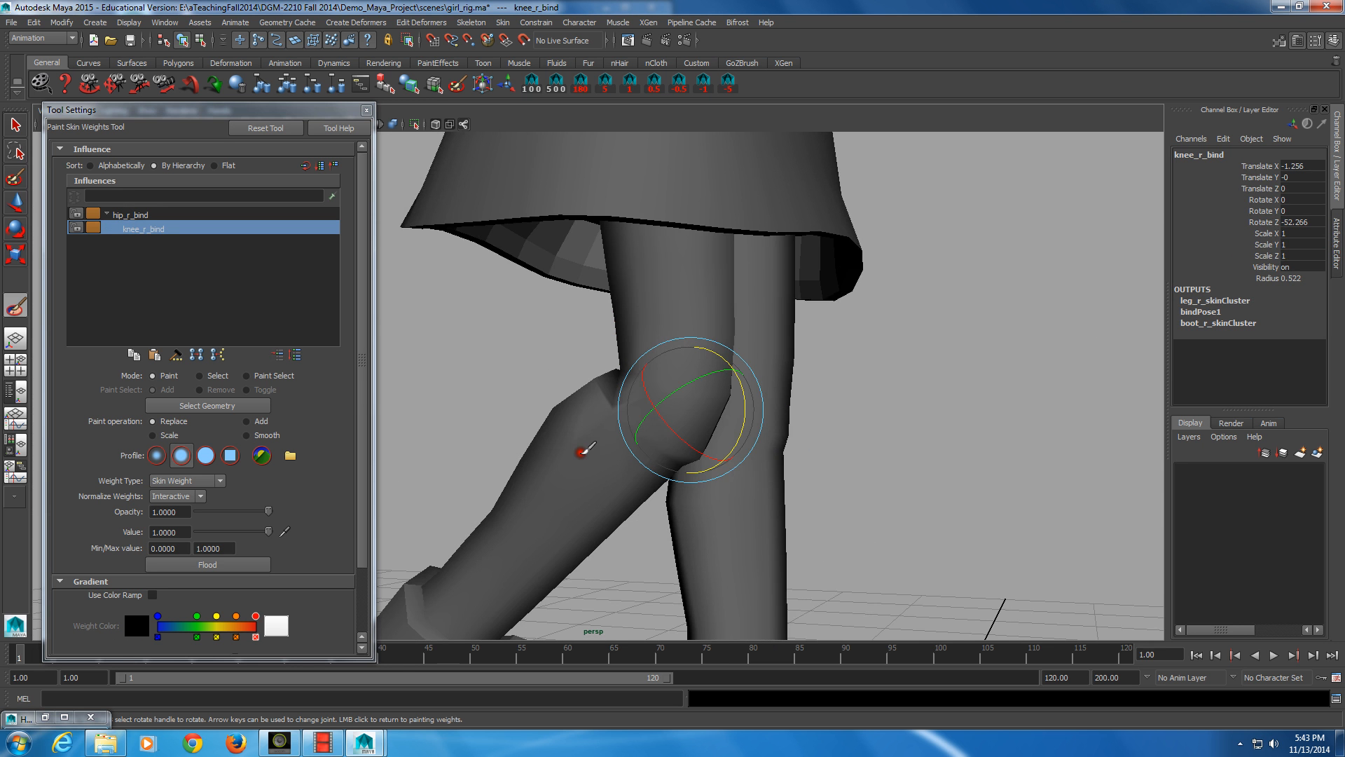
{"action": "mouse_move", "coordinate": [744, 400]}
{"action": "left_mouse_down"}
{"action": "mouse_move", "coordinate": [748, 385]}
{"action": "mouse_move", "coordinate": [745, 400]}
{"action": "left_mouse_up"}
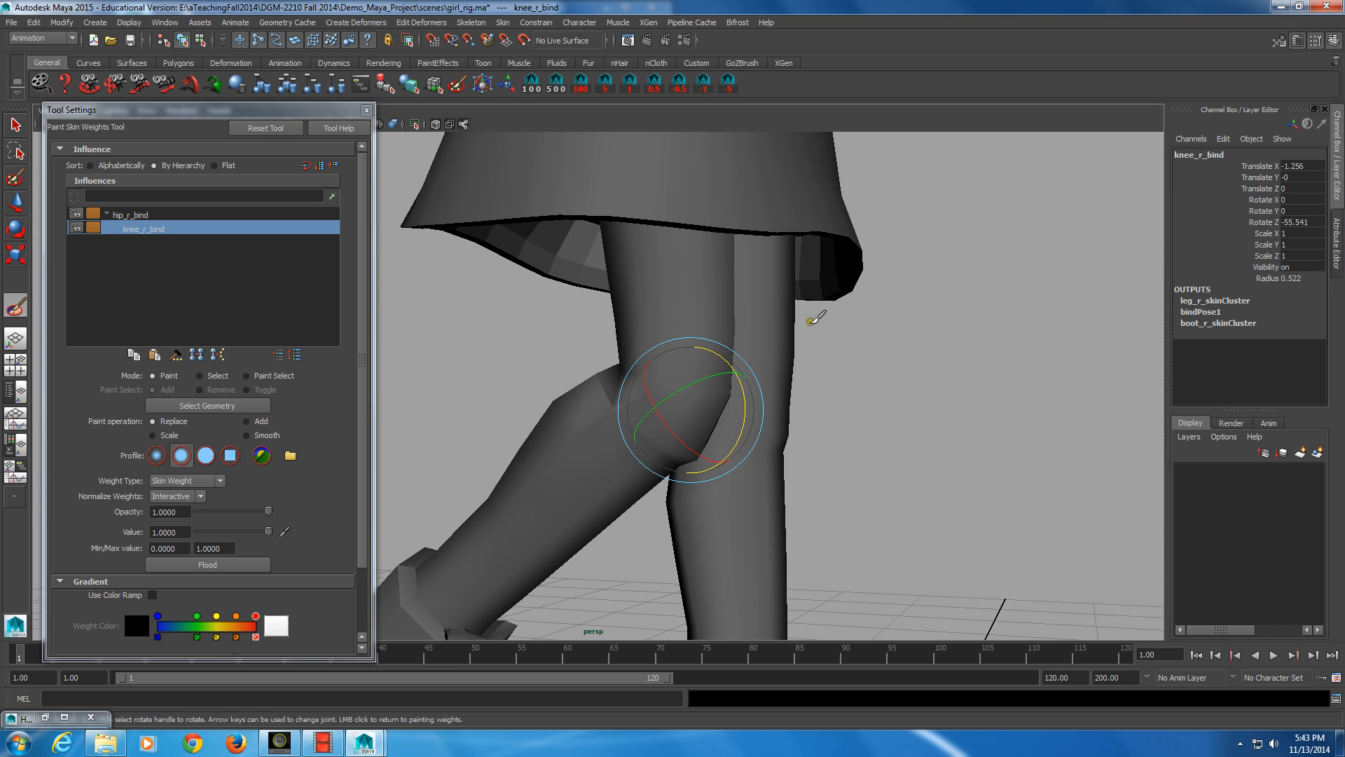
- Return from joint rotation to weight painting on the right leg and shrink the brush to a small radius suited to the knee vertices
{"action": "left_click", "coordinate": [802, 315]}
{"action": "left_click_drag", "start_coordinate": [797, 319], "coordinate": [820, 320]}
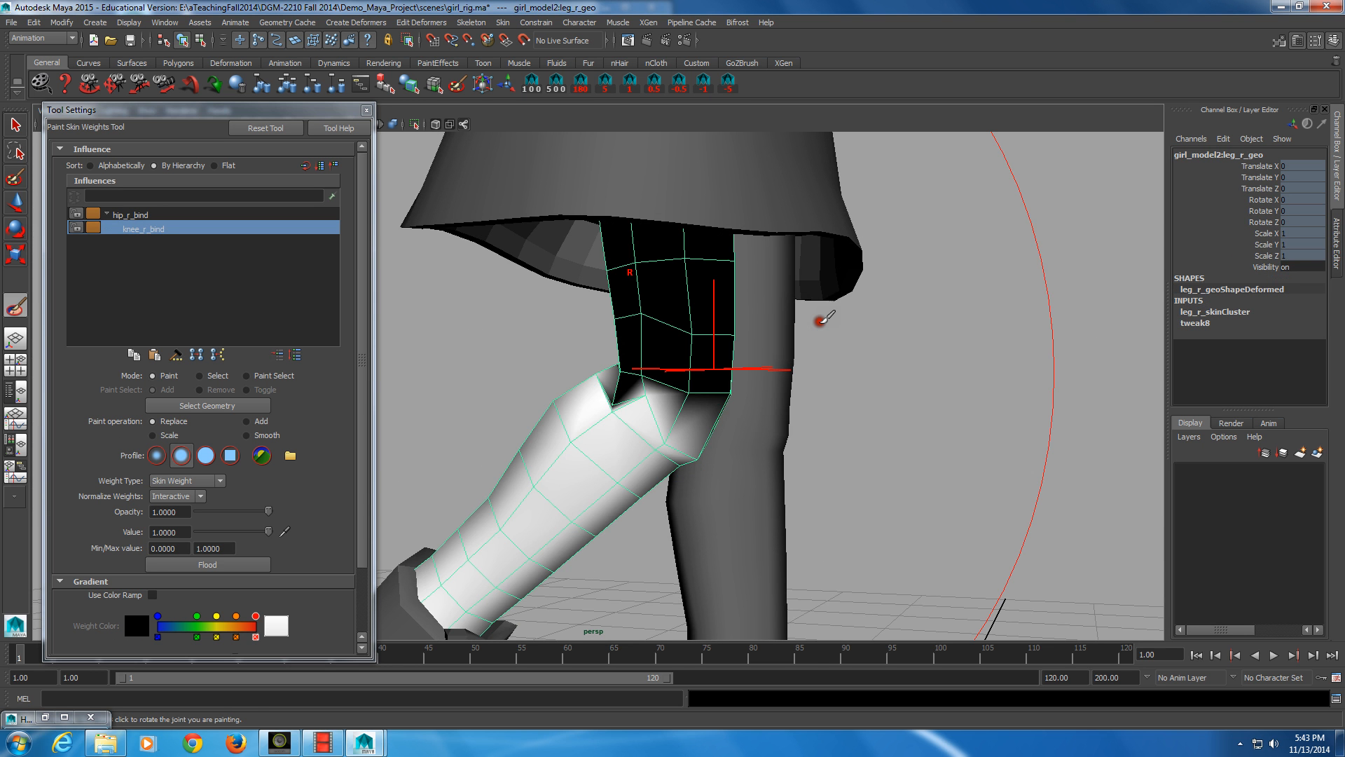
{"action": "left_click_drag", "start_coordinate": [686, 364], "coordinate": [592, 428], "text": "alt"}
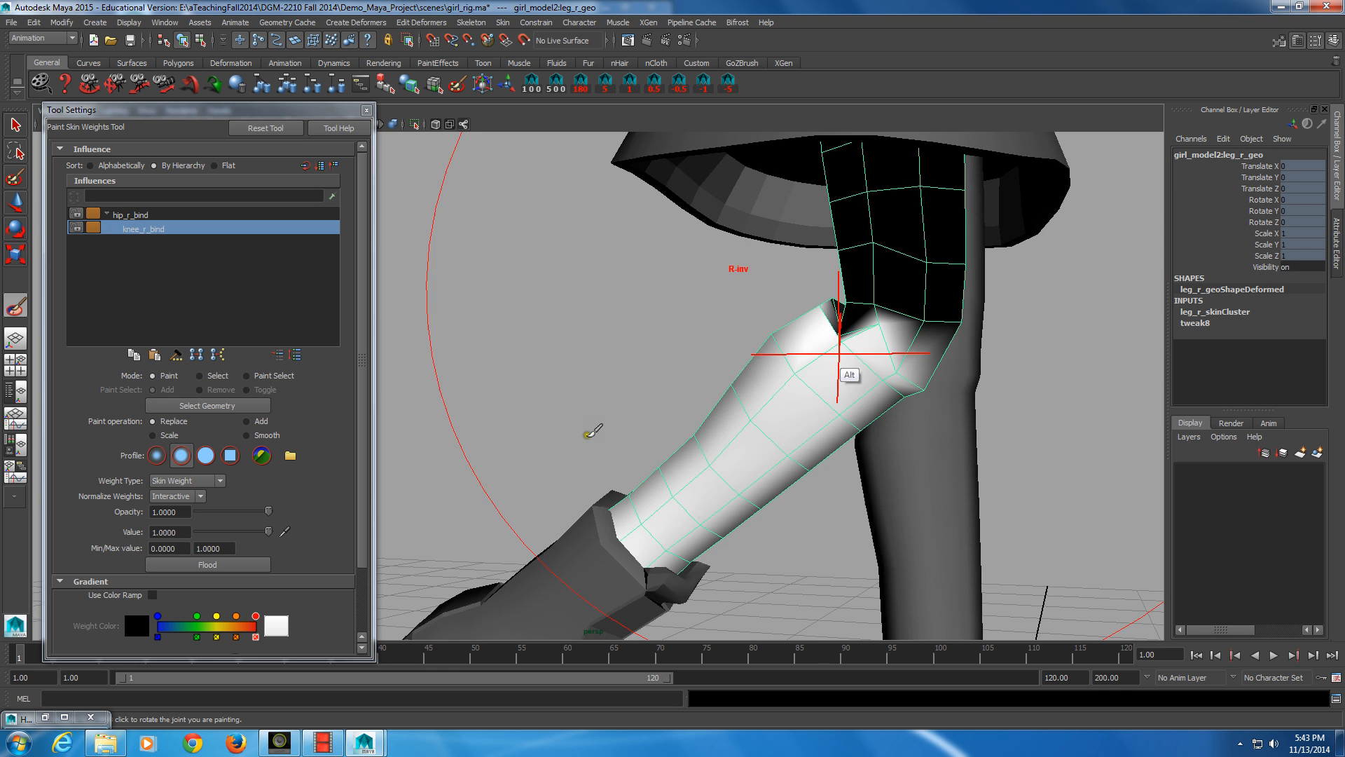
{"action": "right_click_drag", "start_coordinate": [866, 341], "coordinate": [824, 409], "text": "alt"}
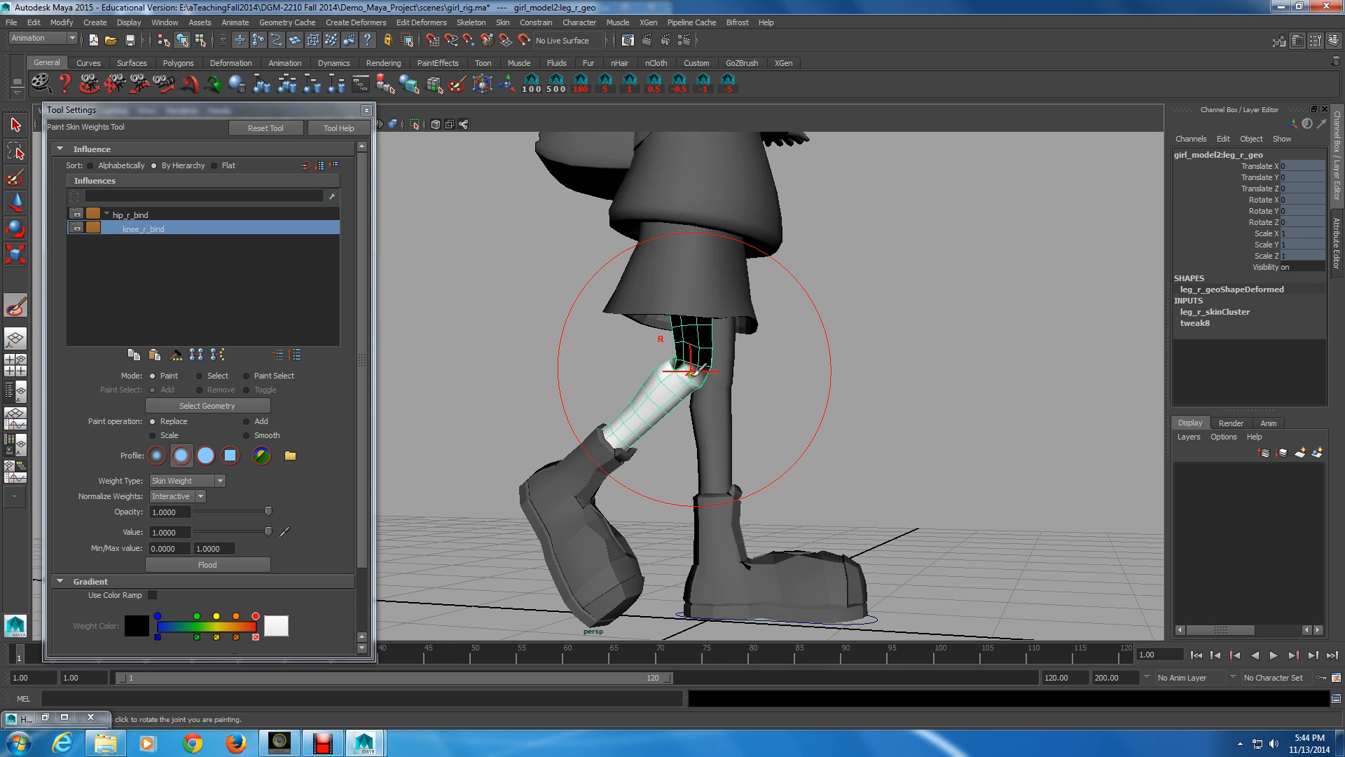
{"action": "key", "text": "b"}
{"action": "left_click_drag", "start_coordinate": [693, 369], "coordinate": [683, 365]}
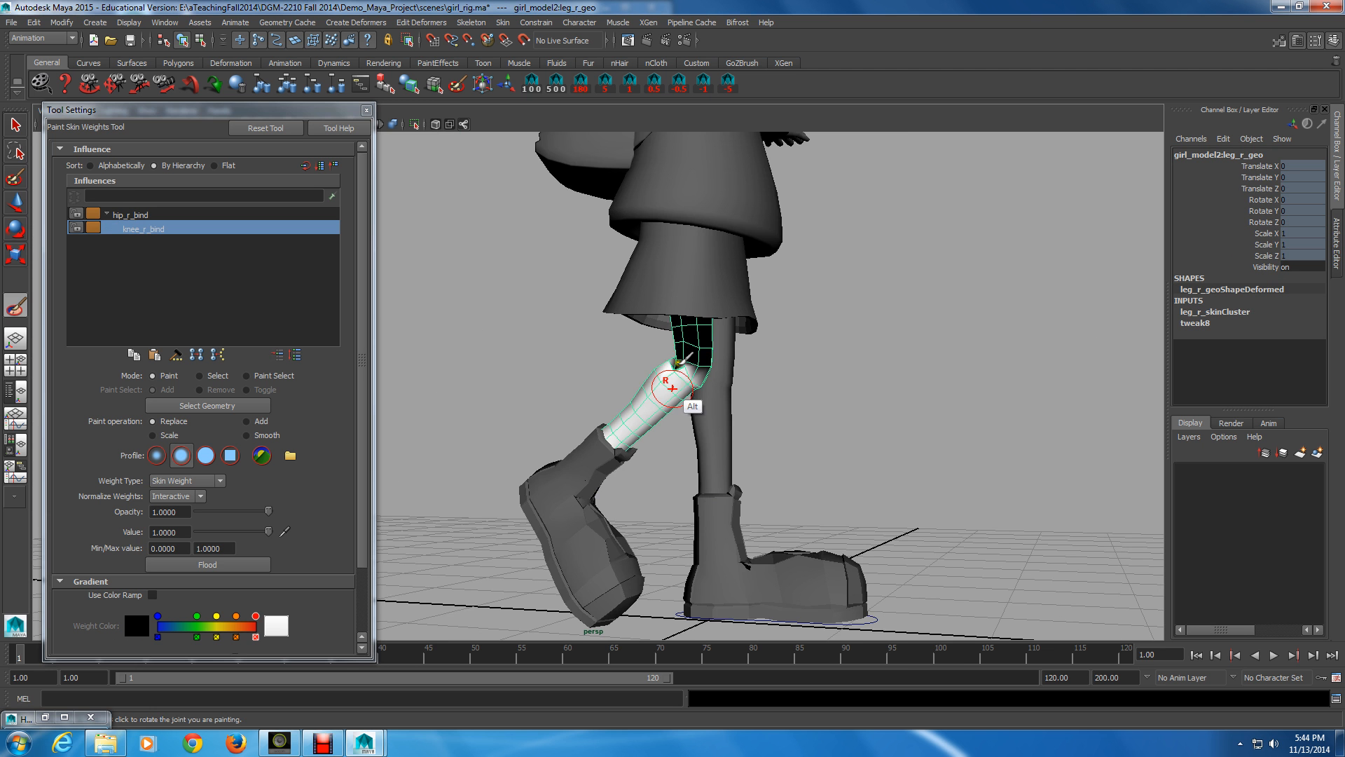
{"action": "right_click_drag", "start_coordinate": [672, 387], "coordinate": [665, 390], "text": "alt"}
{"action": "left_click_drag", "start_coordinate": [665, 390], "coordinate": [615, 448], "text": "alt"}
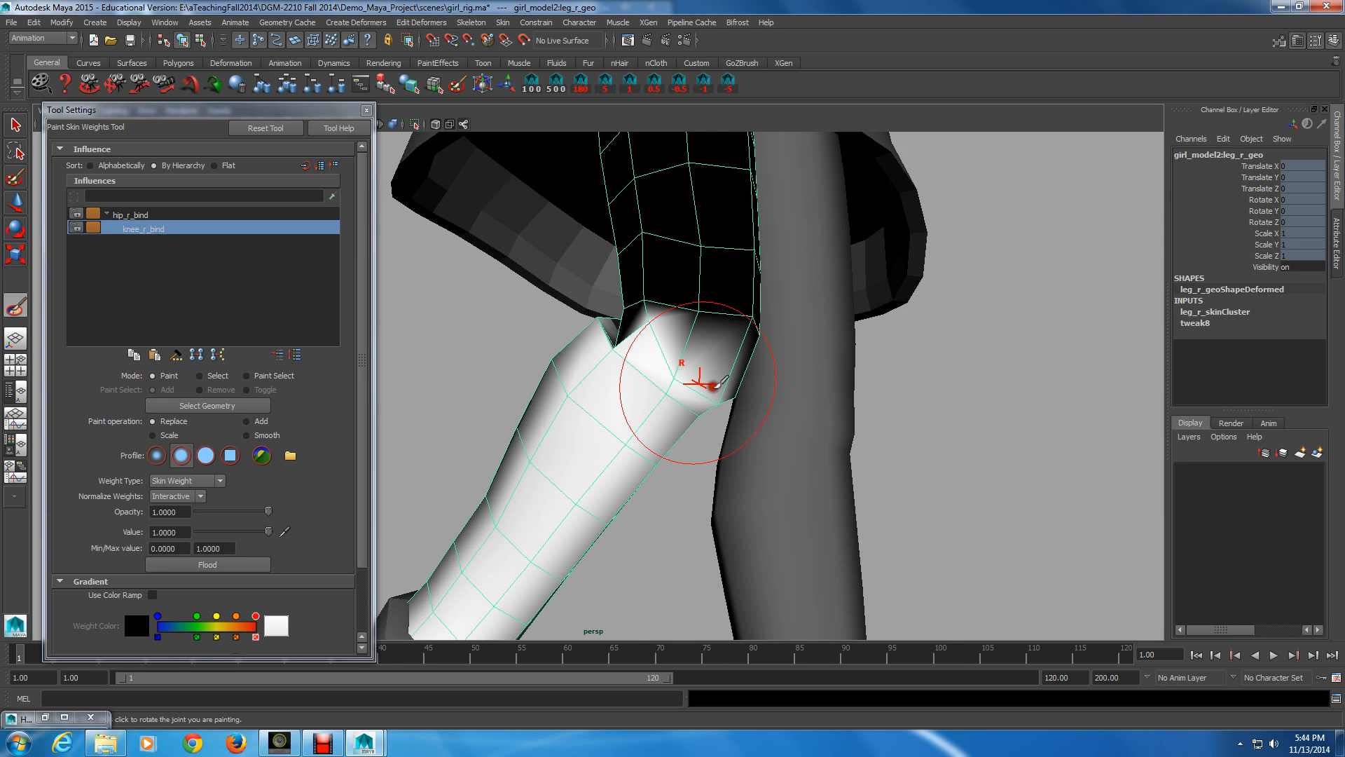
{"action": "key", "text": "b"}
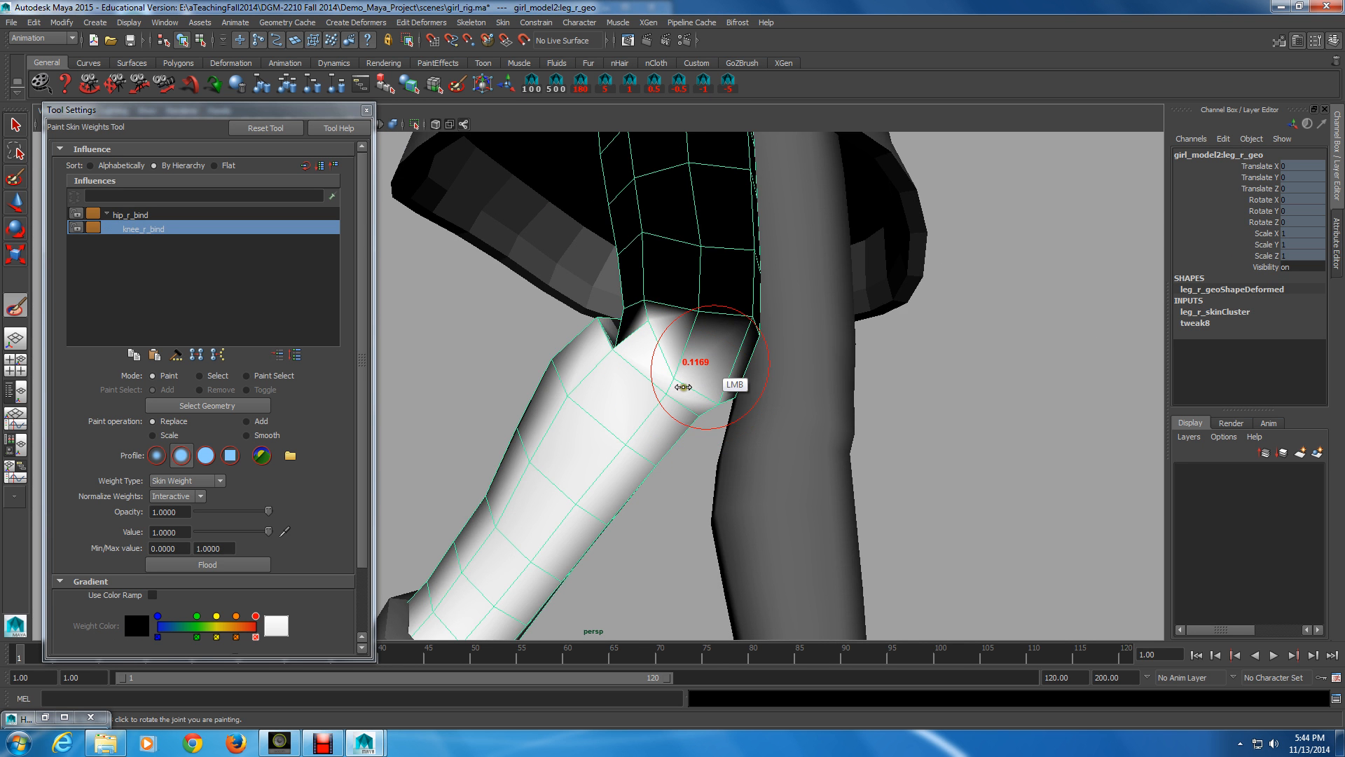
{"action": "mouse_move", "coordinate": [683, 387]}
{"action": "left_mouse_down"}
{"action": "mouse_move", "coordinate": [655, 387]}
{"action": "mouse_move", "coordinate": [704, 368]}
{"action": "mouse_move", "coordinate": [680, 391]}
{"action": "left_mouse_up"}
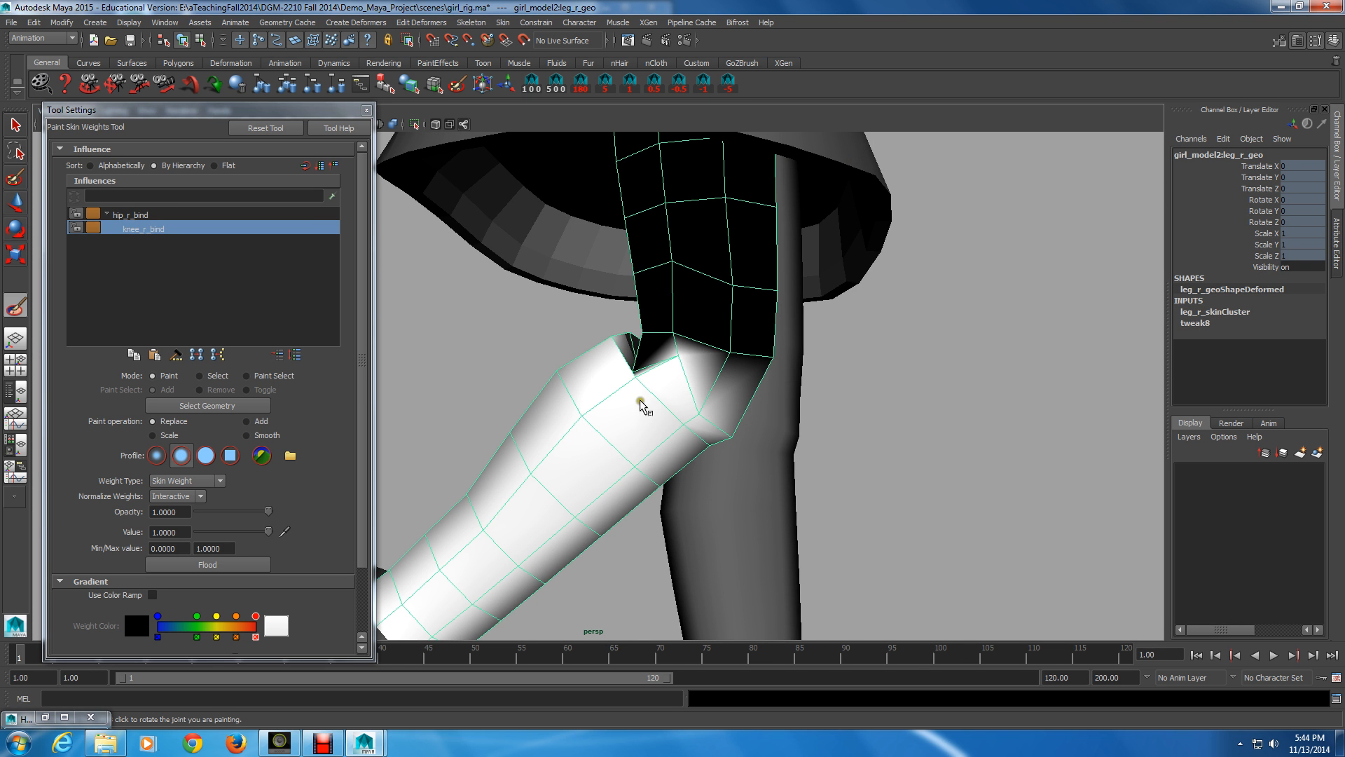
- Target the hip_r_bind influence and set the brush to the Add operation with opacity 0.1 and value 0.5
{"action": "left_click", "coordinate": [150, 217]}
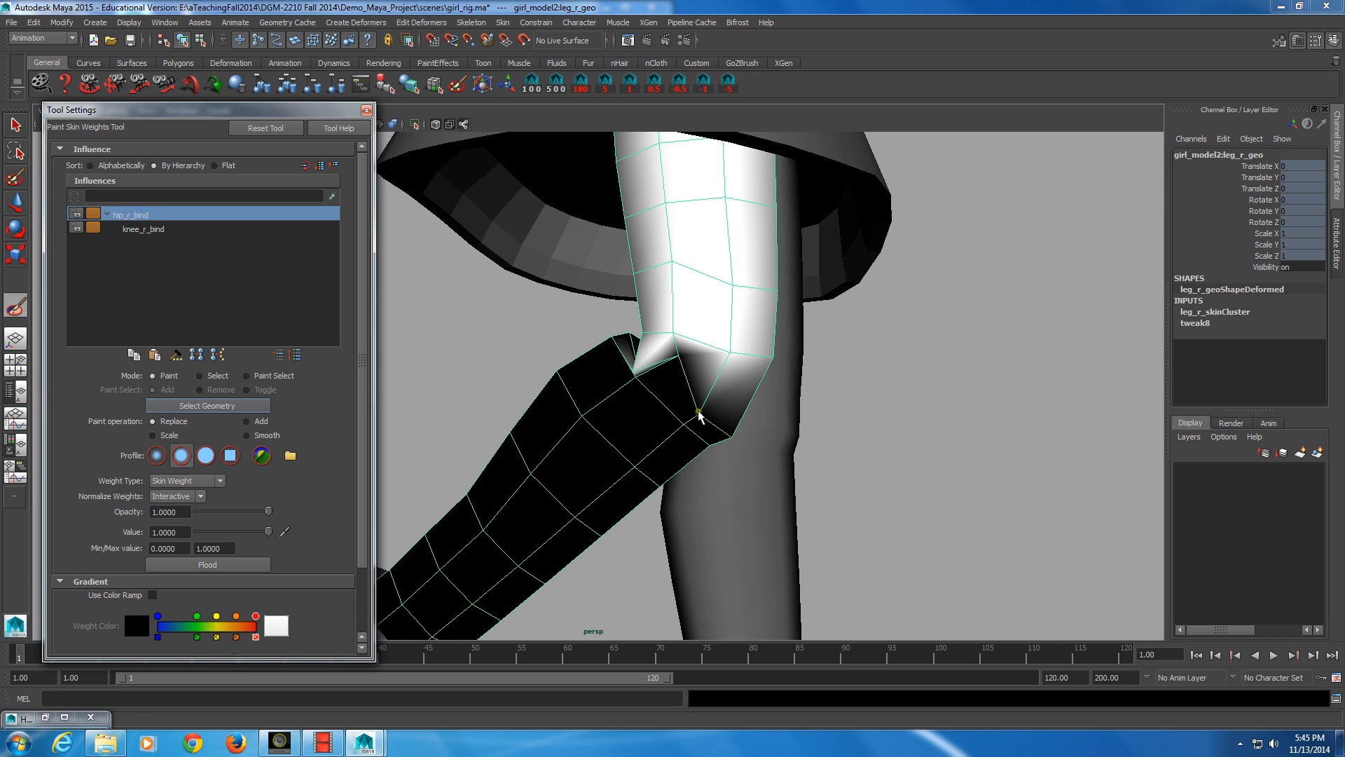
{"action": "left_click", "coordinate": [260, 421]}
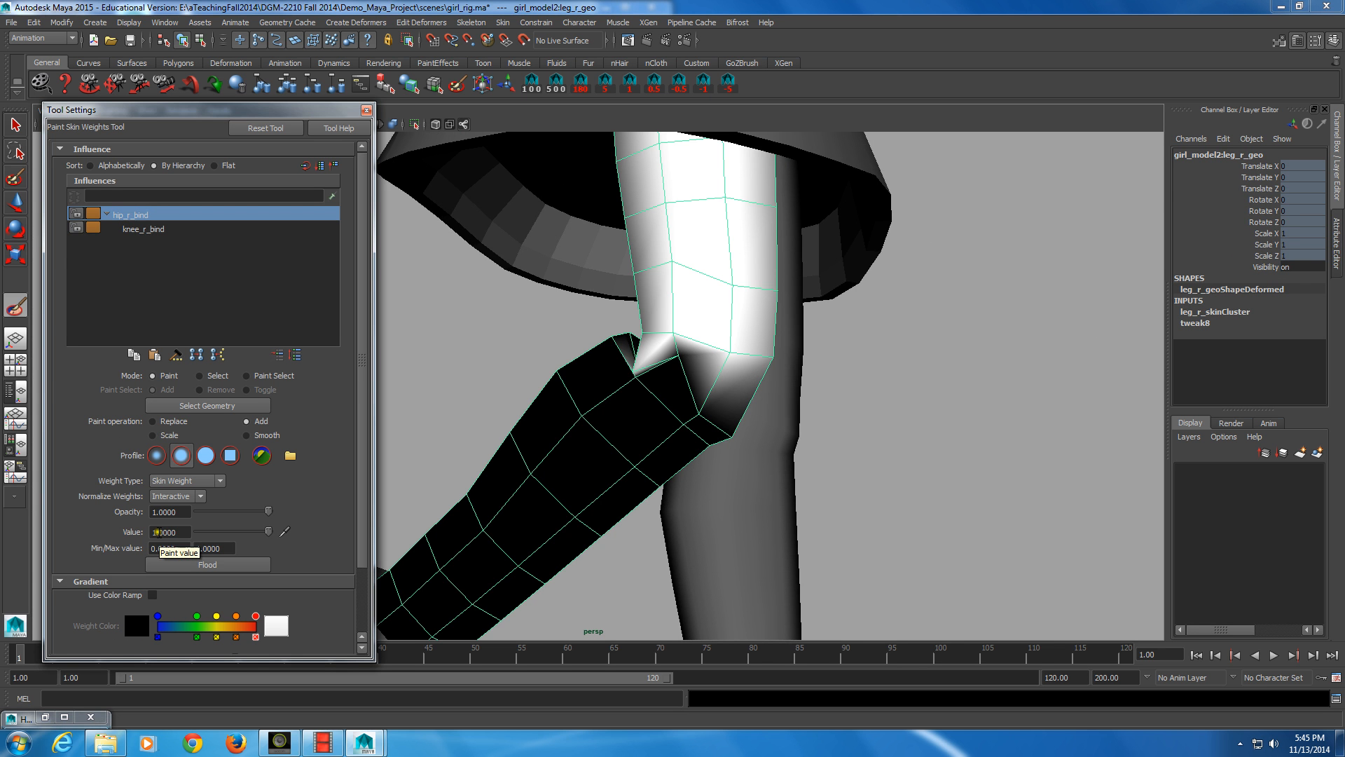
{"action": "left_click", "coordinate": [181, 511]}
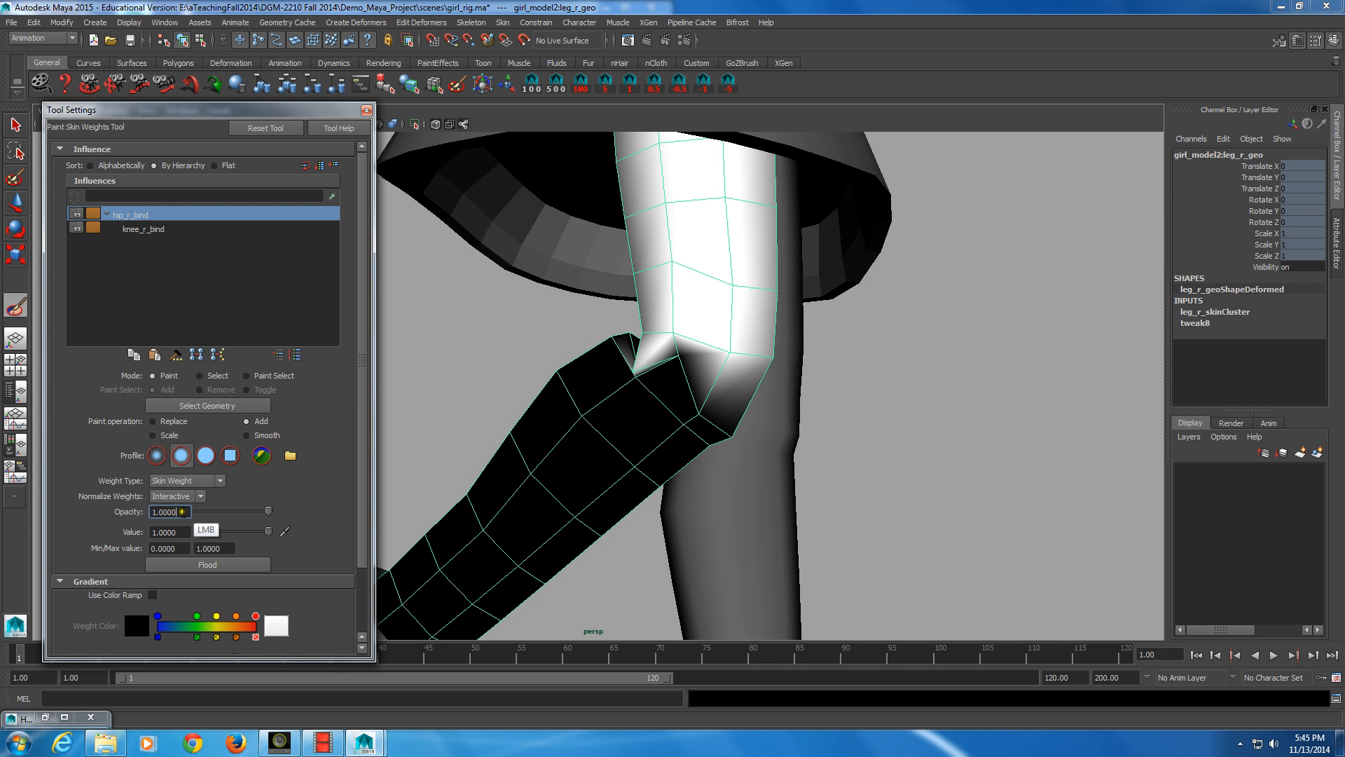
{"action": "double_click", "coordinate": [180, 511]}
{"action": "type", "text": "."}
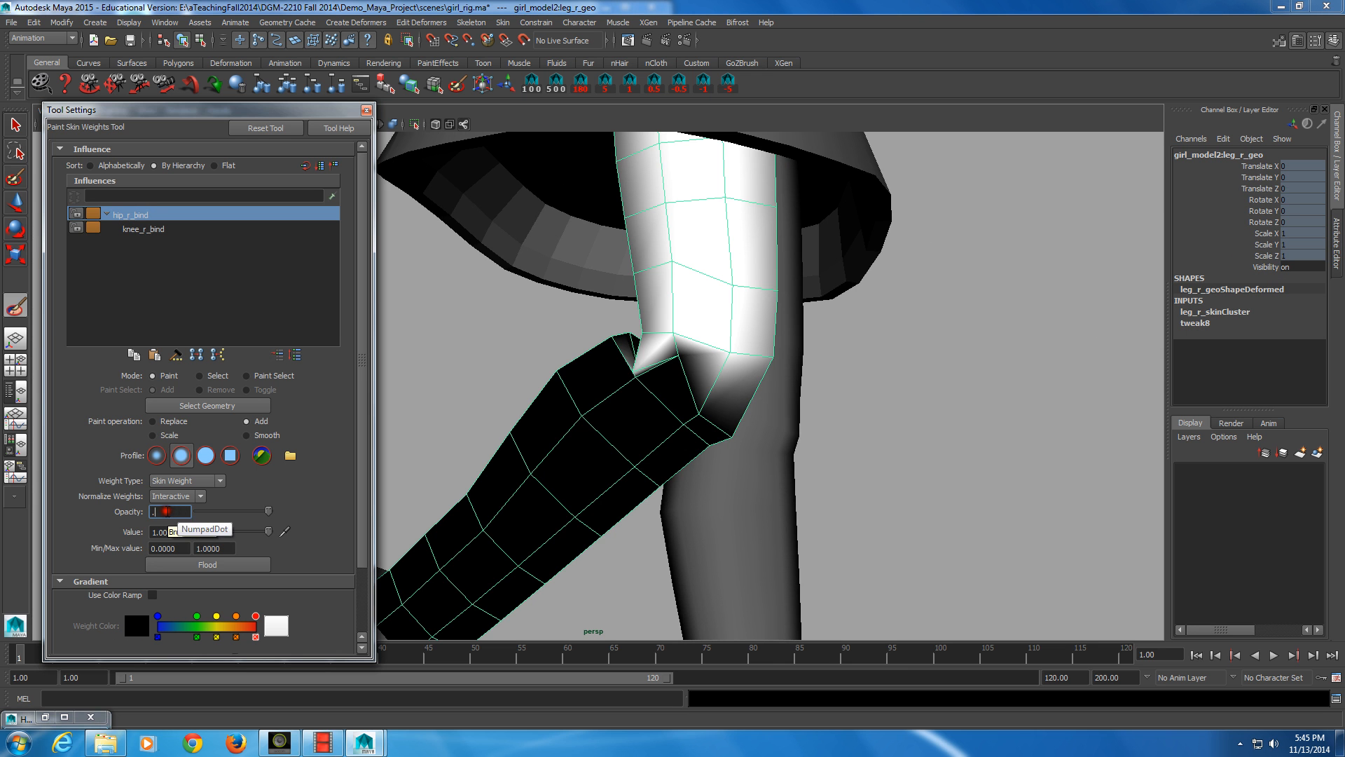
{"action": "type", "text": "1"}
{"action": "left_click_drag", "start_coordinate": [178, 533], "coordinate": [154, 537]}
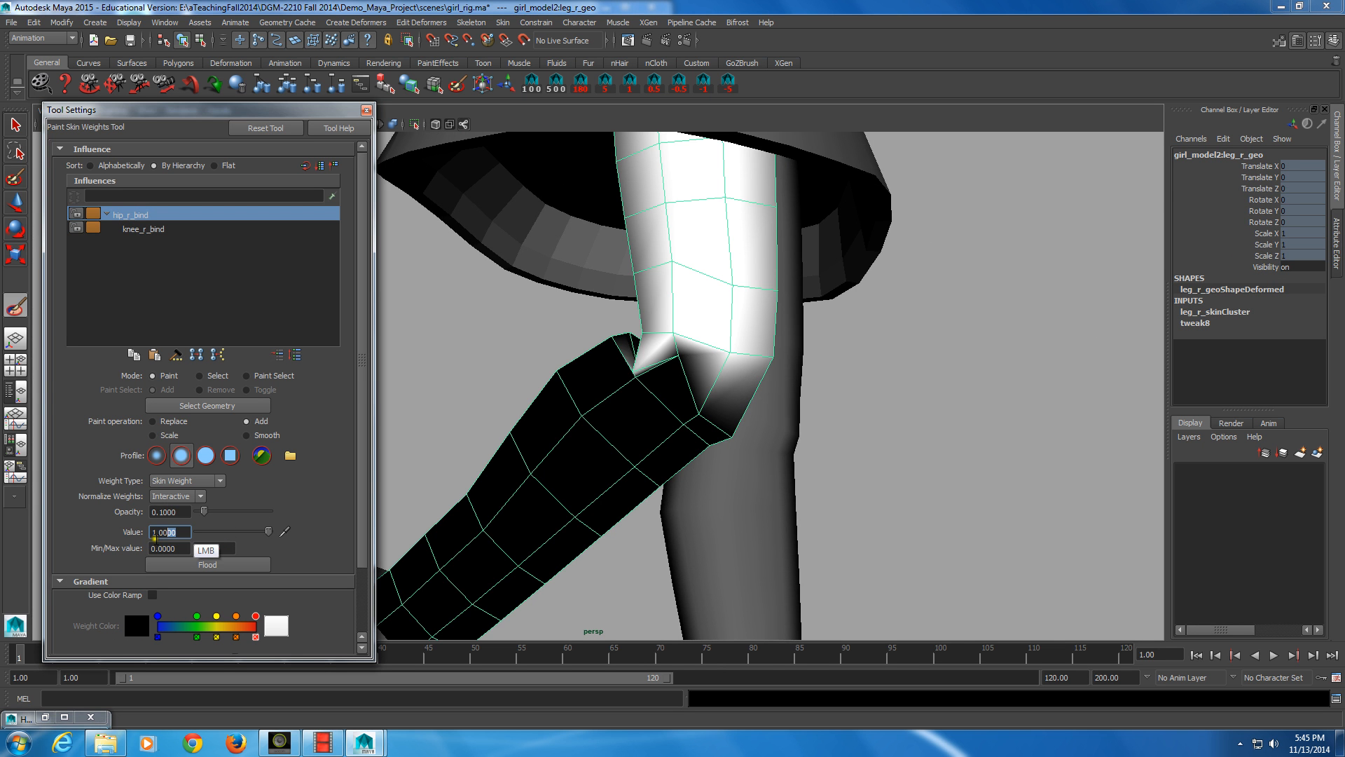
{"action": "double_click", "coordinate": [162, 533]}
{"action": "type", "text": "."}
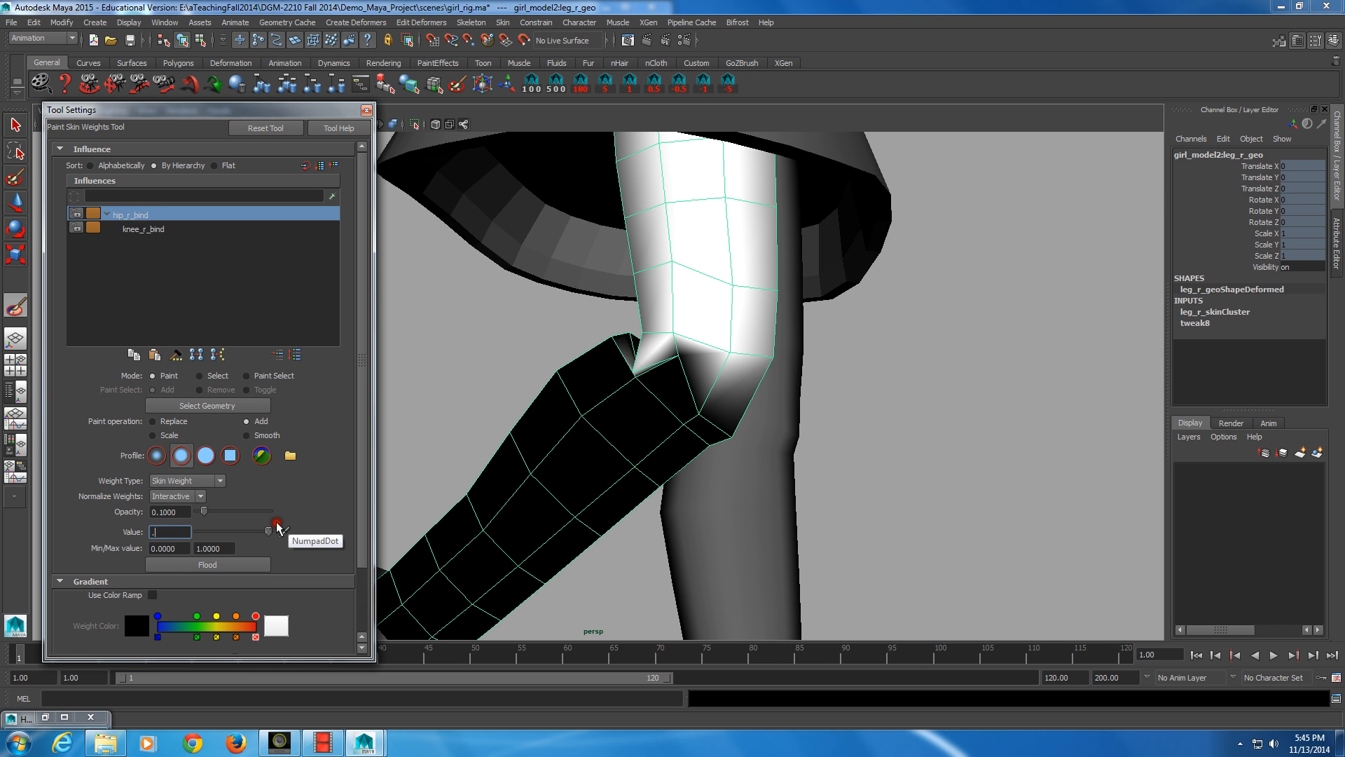
{"action": "type", "text": "5"}
{"action": "key", "text": "KP_Enter"}
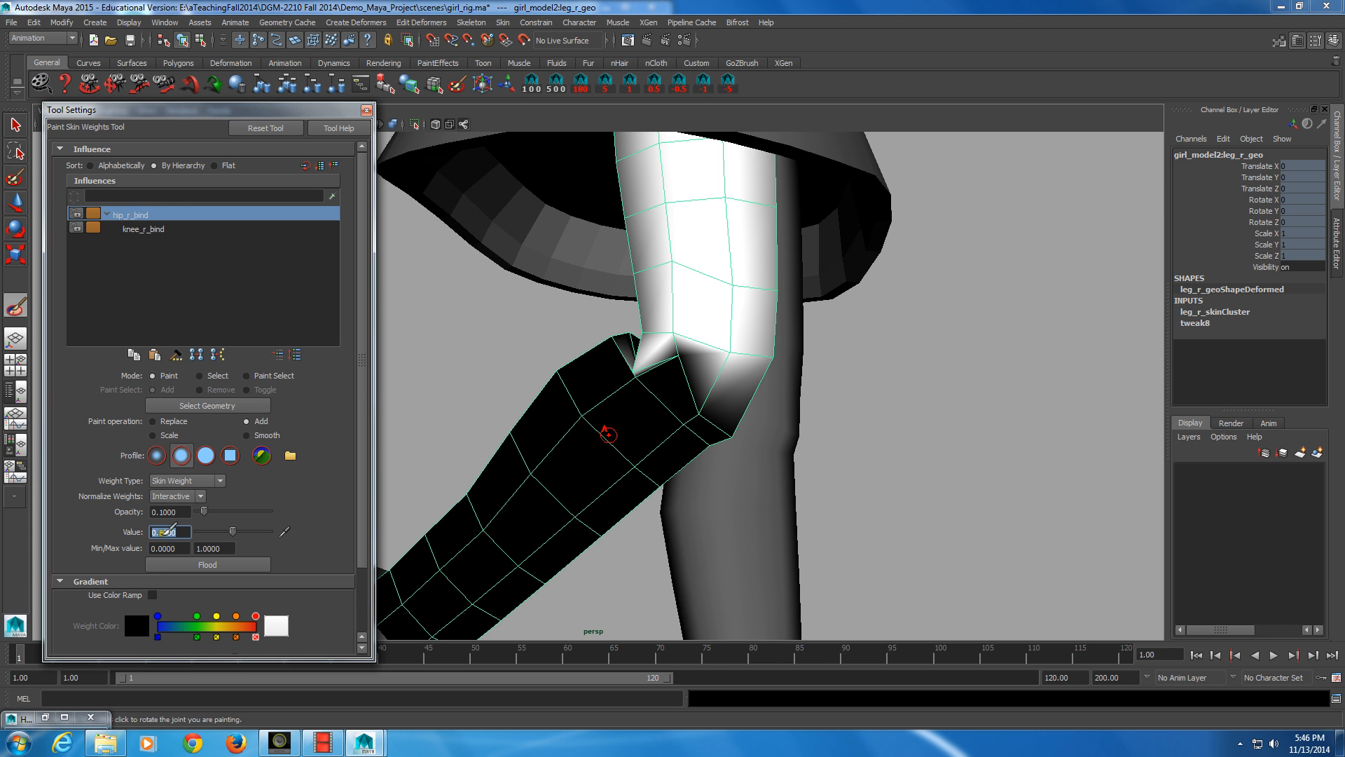
- Brush added hip_r_bind weight onto the vertices on the outer side of the bent right knee to smooth the transition
{"action": "left_click", "coordinate": [699, 412]}
{"action": "left_click", "coordinate": [715, 394]}
{"action": "left_click_drag", "start_coordinate": [715, 394], "coordinate": [711, 406]}
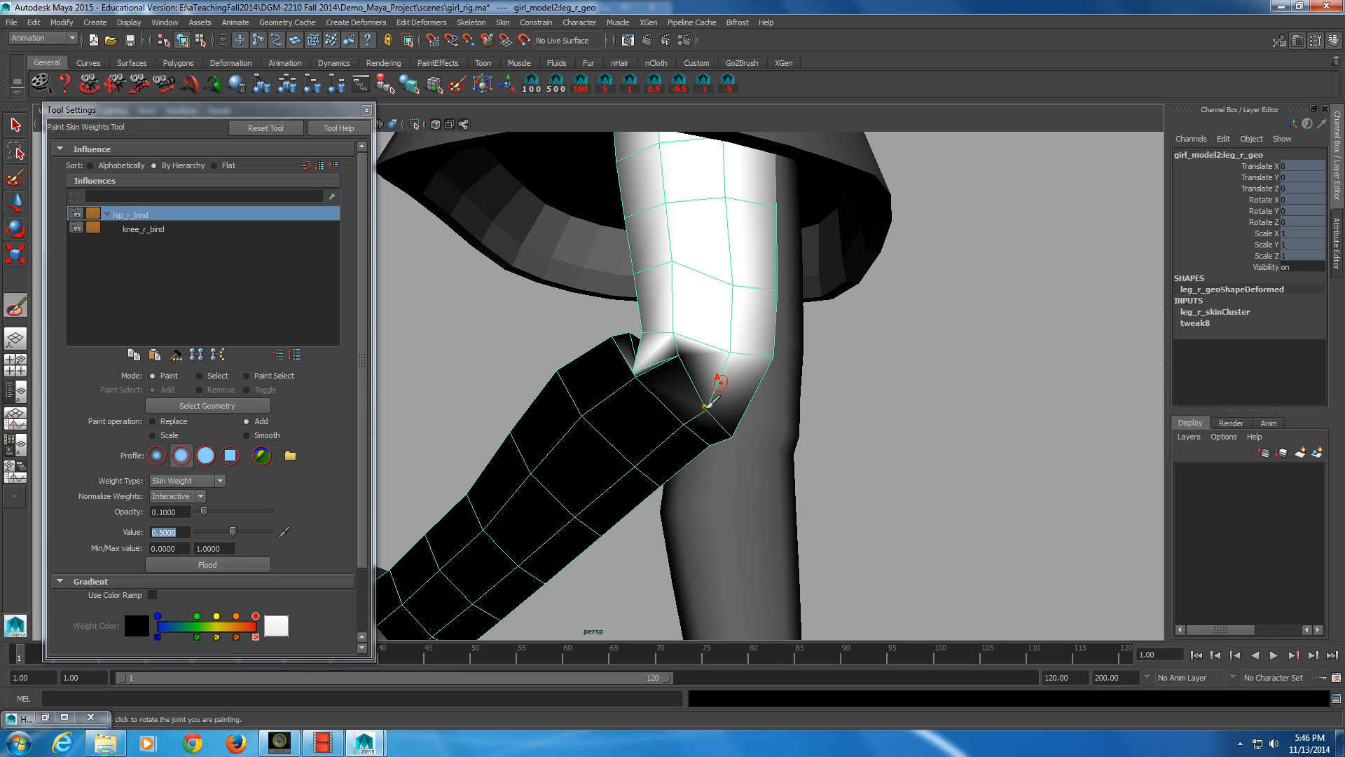
{"action": "left_click", "coordinate": [722, 381]}
{"action": "left_click_drag", "start_coordinate": [721, 382], "coordinate": [713, 402]}
{"action": "left_click", "coordinate": [714, 397]}
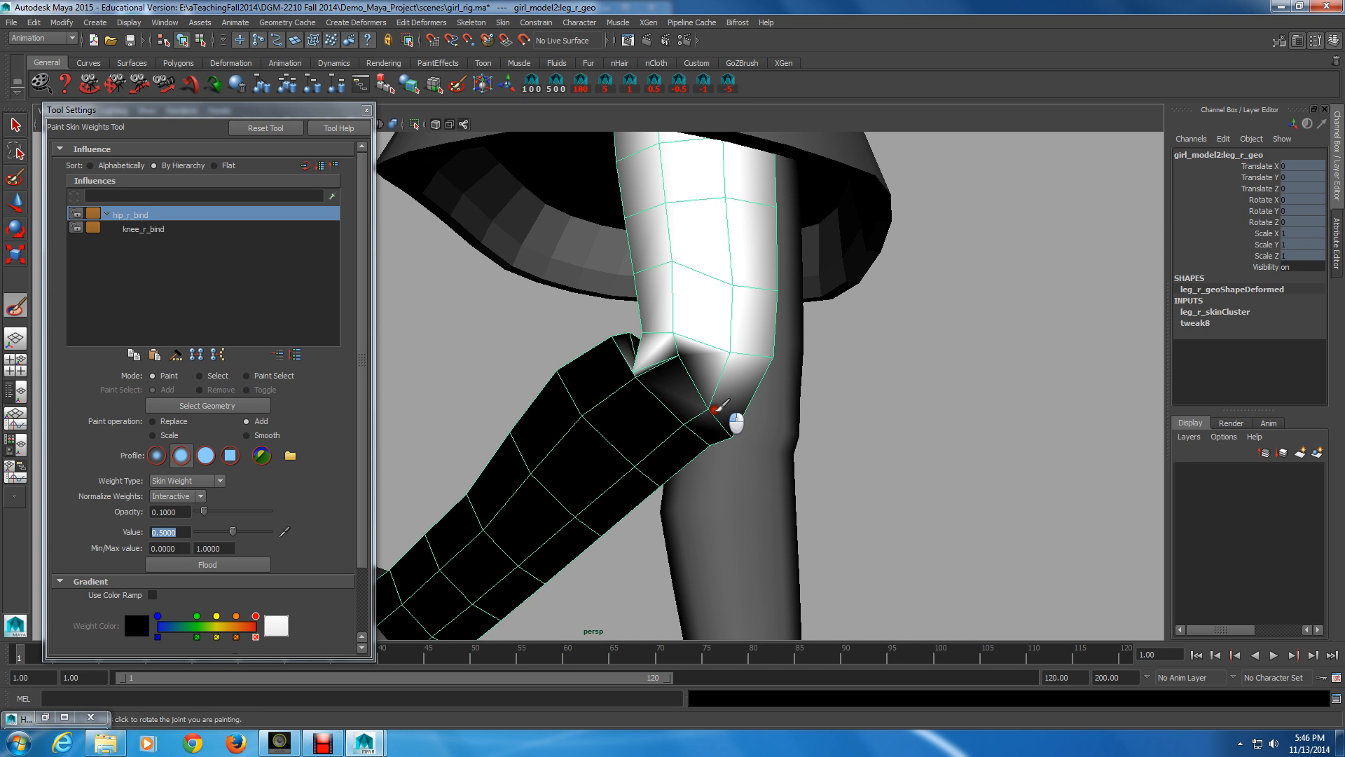
{"action": "mouse_move", "coordinate": [714, 408]}
{"action": "left_mouse_down"}
{"action": "mouse_move", "coordinate": [674, 355]}
{"action": "mouse_move", "coordinate": [702, 366]}
{"action": "mouse_move", "coordinate": [664, 356]}
{"action": "mouse_move", "coordinate": [678, 357]}
{"action": "mouse_move", "coordinate": [653, 363]}
{"action": "mouse_move", "coordinate": [661, 371]}
{"action": "left_mouse_up"}
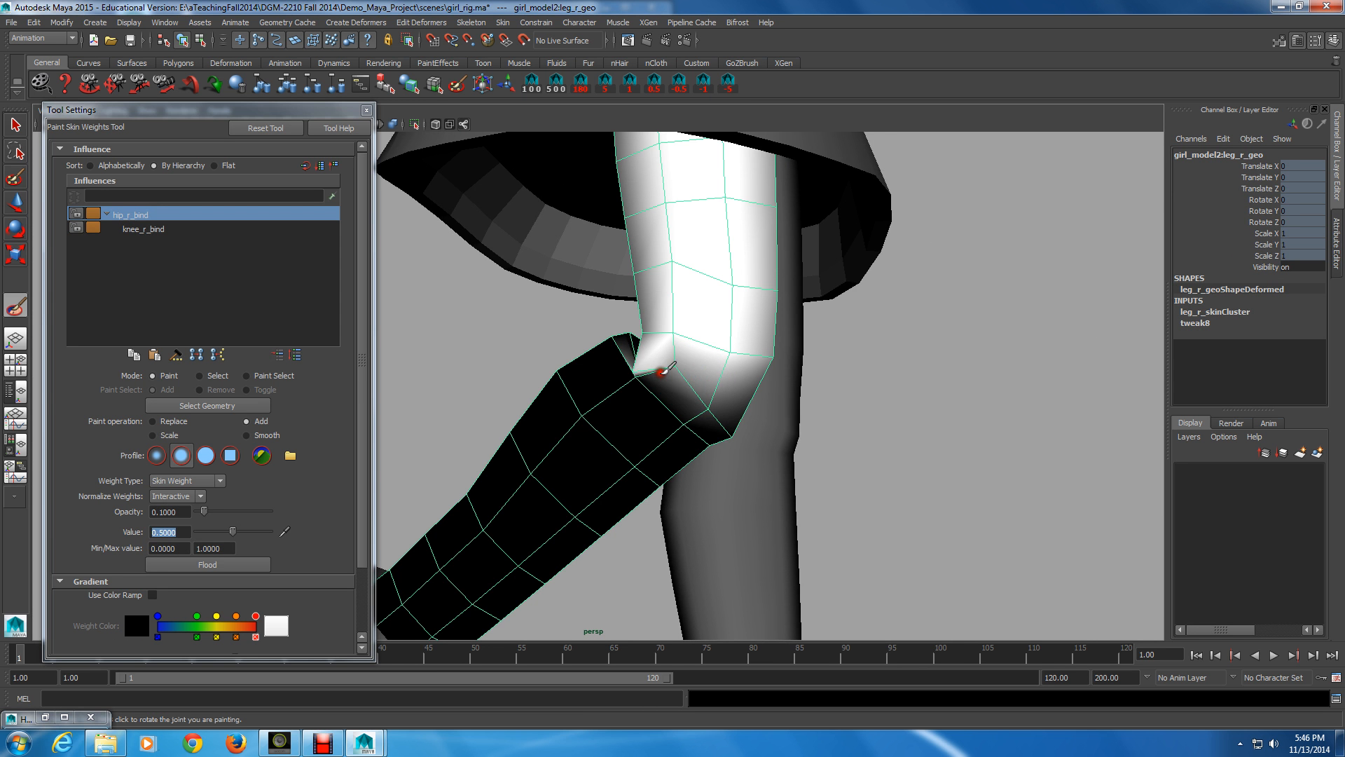
{"action": "left_click", "coordinate": [711, 408]}
- Brush added hip_r_bind weight onto the front and inner side vertices of the bent right knee
{"action": "left_click_drag", "start_coordinate": [706, 413], "coordinate": [732, 405], "text": "alt"}
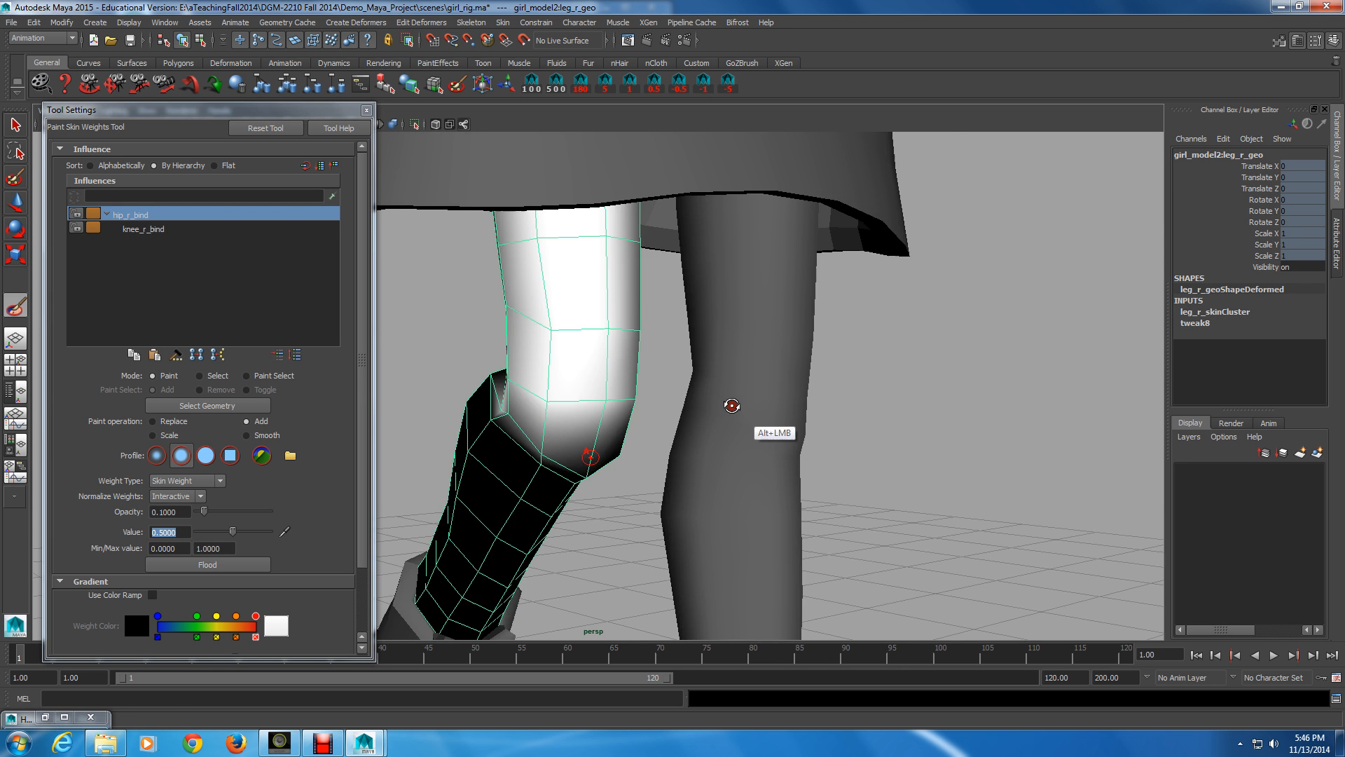
{"action": "middle_click_drag", "start_coordinate": [731, 405], "coordinate": [691, 414], "text": "alt"}
{"action": "right_click_drag", "start_coordinate": [691, 413], "coordinate": [777, 450], "text": "alt"}
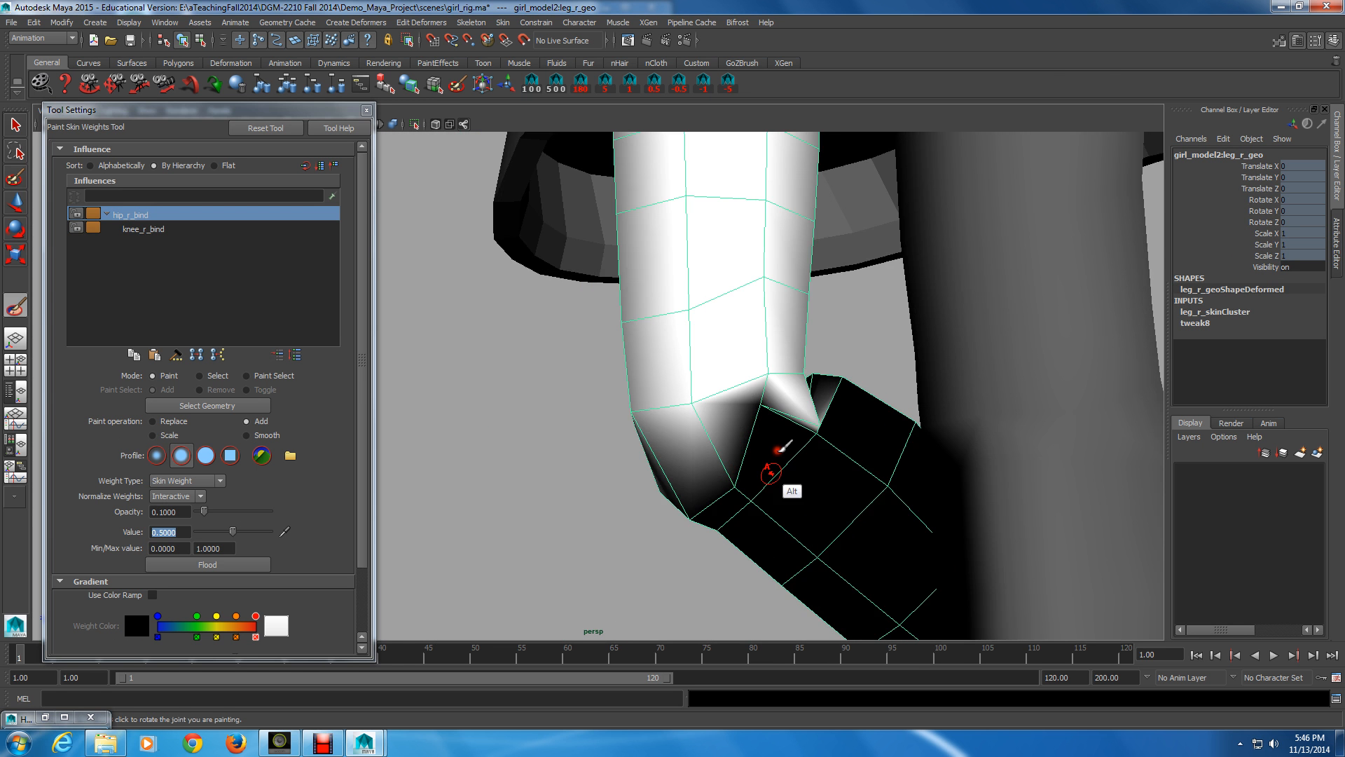
{"action": "left_click_drag", "start_coordinate": [777, 451], "coordinate": [771, 473], "text": "alt"}
{"action": "middle_click_drag", "start_coordinate": [771, 472], "coordinate": [709, 406], "text": "alt"}
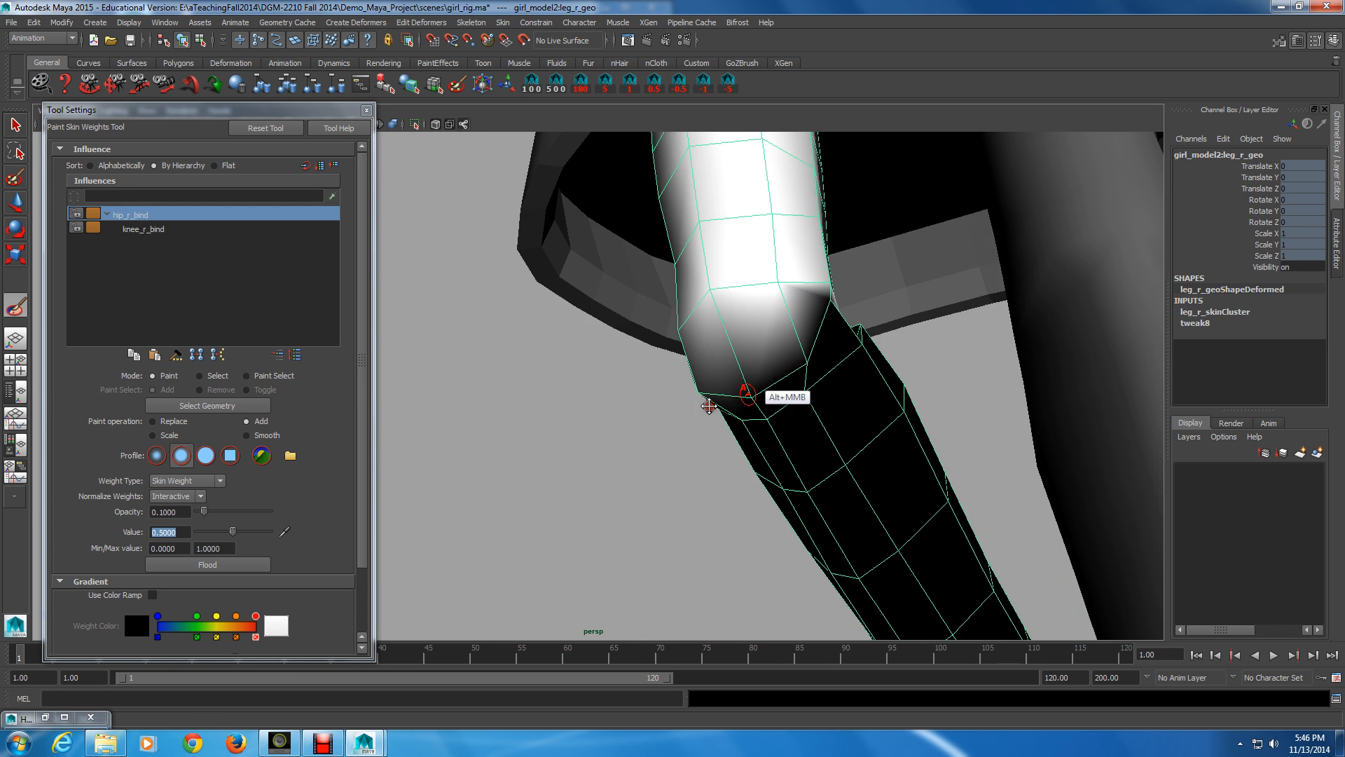
{"action": "left_click_drag", "start_coordinate": [709, 406], "coordinate": [746, 396], "text": "alt"}
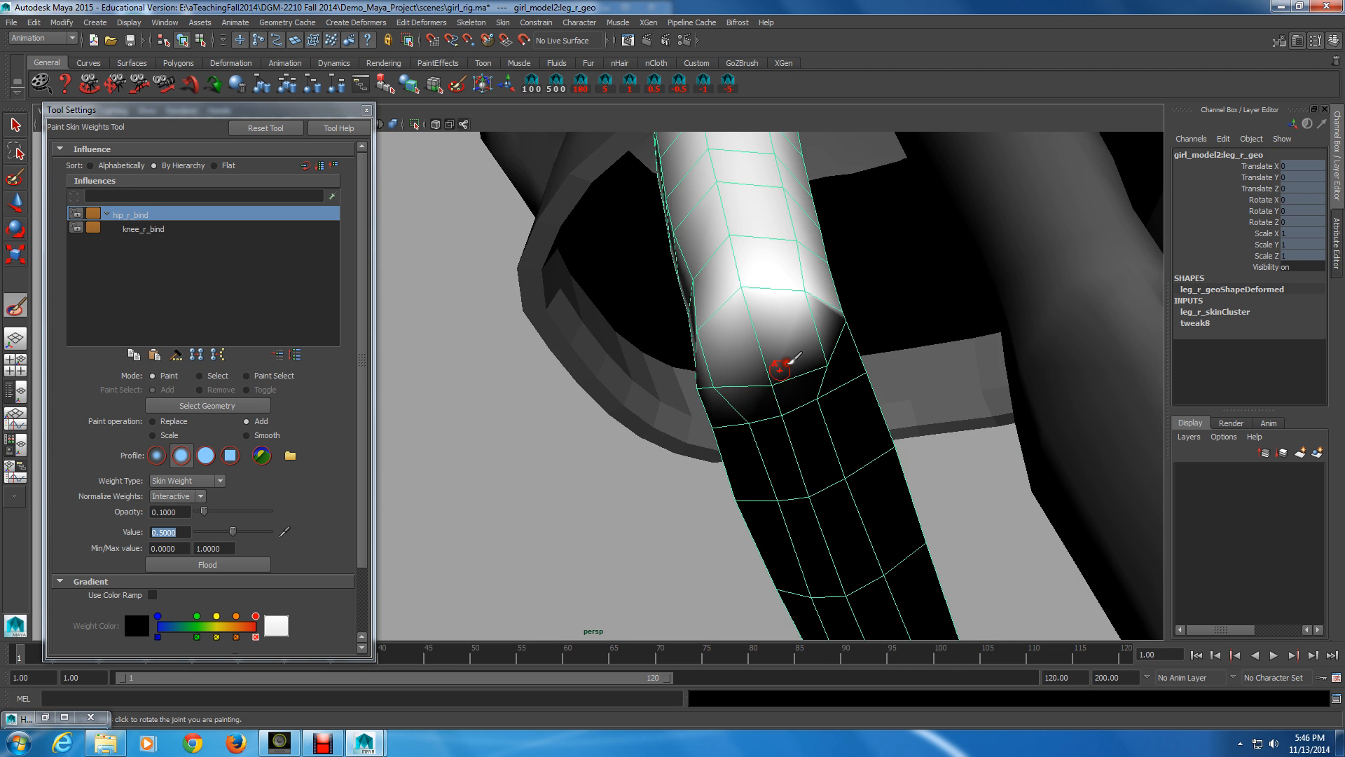
{"action": "left_click", "coordinate": [779, 367]}
{"action": "mouse_move", "coordinate": [779, 370]}
{"action": "left_mouse_down", "text": "alt"}
{"action": "mouse_move", "coordinate": [630, 434]}
{"action": "mouse_move", "coordinate": [630, 418]}
{"action": "mouse_move", "coordinate": [648, 440]}
{"action": "mouse_move", "coordinate": [632, 449]}
{"action": "mouse_move", "coordinate": [569, 448]}
{"action": "mouse_move", "coordinate": [548, 483]}
{"action": "mouse_move", "coordinate": [594, 485]}
{"action": "left_mouse_up", "text": "alt"}
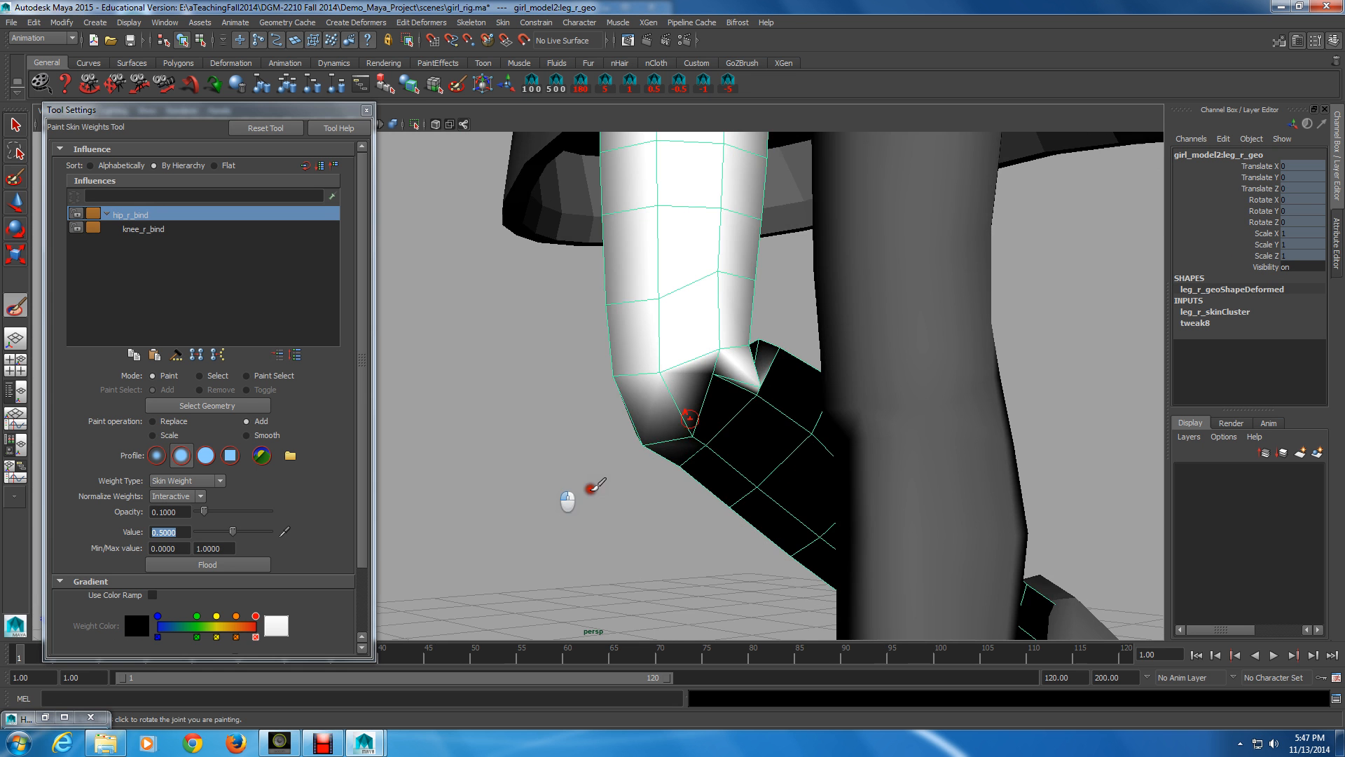
{"action": "left_click", "coordinate": [689, 422]}
{"action": "mouse_move", "coordinate": [689, 423]}
{"action": "left_mouse_down"}
{"action": "mouse_move", "coordinate": [674, 435]}
{"action": "mouse_move", "coordinate": [755, 411]}
{"action": "mouse_move", "coordinate": [700, 425]}
{"action": "mouse_move", "coordinate": [719, 483]}
{"action": "left_mouse_up"}
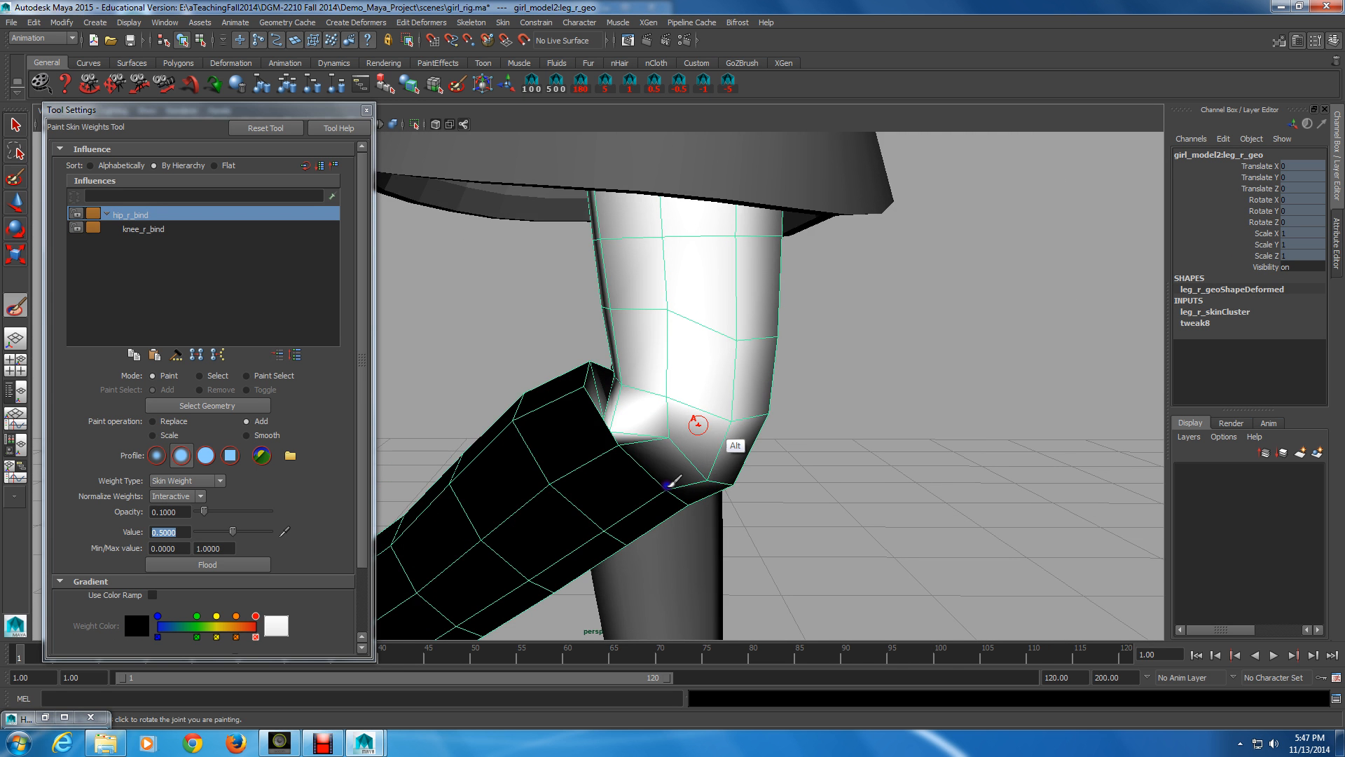
- Brush a little more hip_r_bind weight onto the inner-side knee vertices of the bent right leg, facing the left leg
{"action": "mouse_move", "coordinate": [696, 424]}
{"action": "left_mouse_down", "text": "alt"}
{"action": "mouse_move", "coordinate": [753, 423]}
{"action": "mouse_move", "coordinate": [847, 496]}
{"action": "left_mouse_up", "text": "alt"}
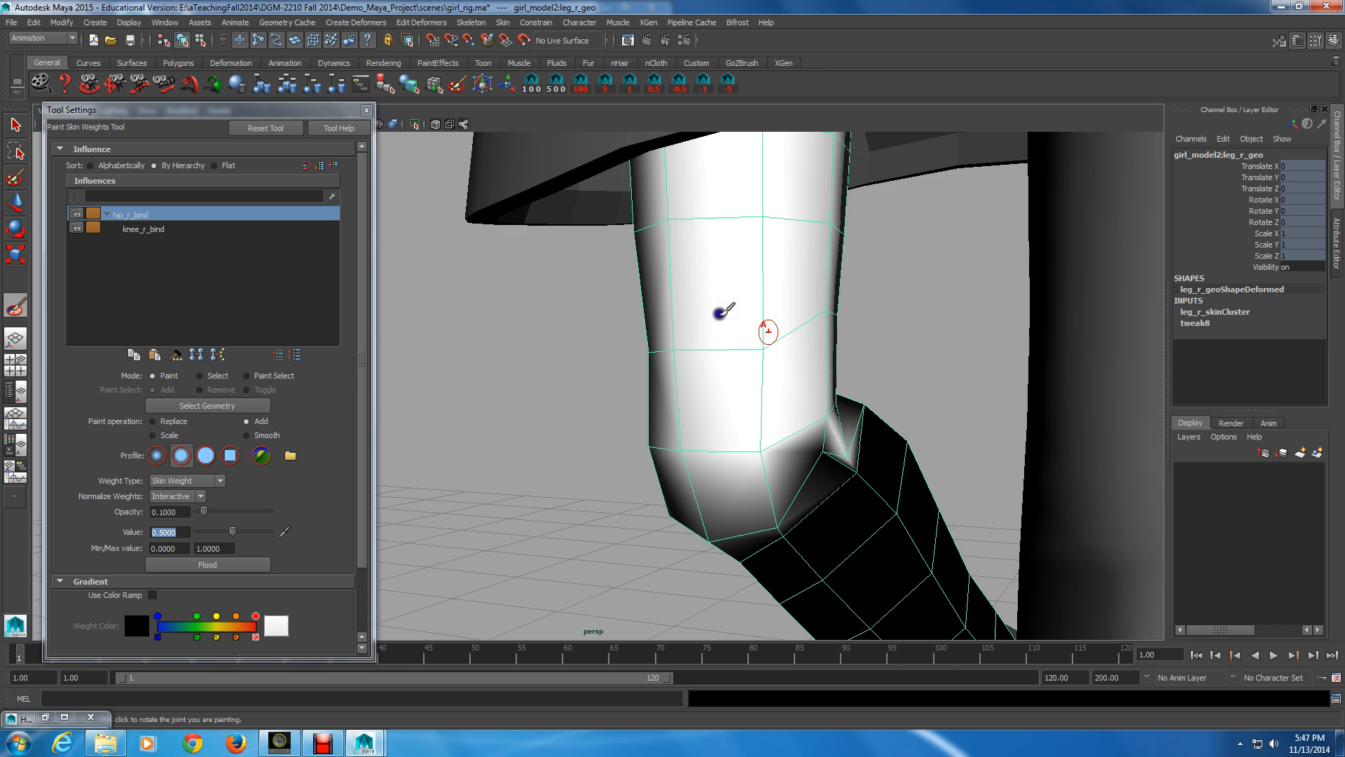
{"action": "mouse_move", "coordinate": [719, 313]}
{"action": "left_mouse_down", "text": "alt"}
{"action": "mouse_move", "coordinate": [760, 346]}
{"action": "mouse_move", "coordinate": [764, 412]}
{"action": "mouse_move", "coordinate": [509, 437]}
{"action": "mouse_move", "coordinate": [658, 414]}
{"action": "mouse_move", "coordinate": [683, 390]}
{"action": "mouse_move", "coordinate": [686, 411]}
{"action": "mouse_move", "coordinate": [620, 473]}
{"action": "left_mouse_up", "text": "alt"}
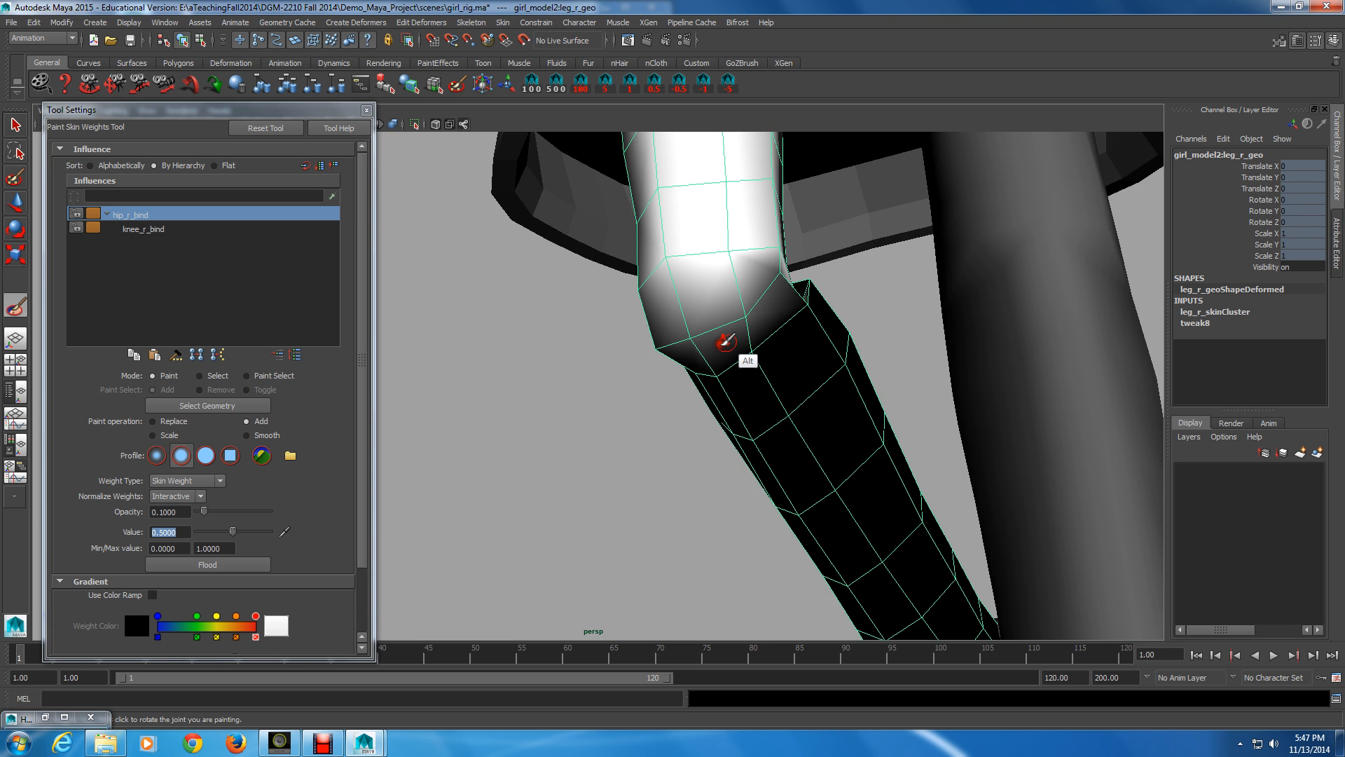
{"action": "left_click_drag", "start_coordinate": [726, 343], "coordinate": [727, 343], "text": "alt"}
{"action": "left_click_drag", "start_coordinate": [729, 341], "coordinate": [669, 320], "text": "alt"}
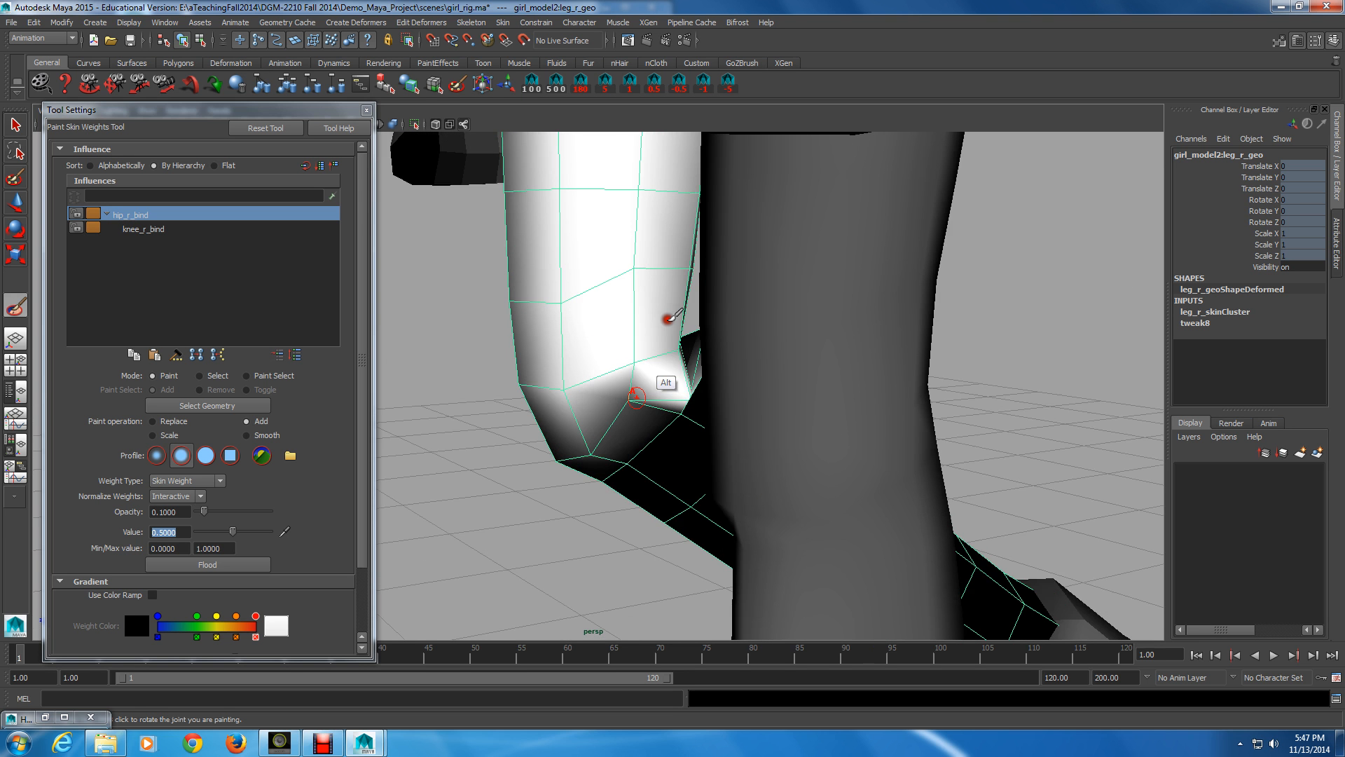
{"action": "left_click", "coordinate": [637, 397]}
{"action": "mouse_move", "coordinate": [635, 397]}
{"action": "left_mouse_down"}
{"action": "mouse_move", "coordinate": [620, 415]}
{"action": "mouse_move", "coordinate": [655, 445]}
{"action": "mouse_move", "coordinate": [719, 410]}
{"action": "left_mouse_up"}
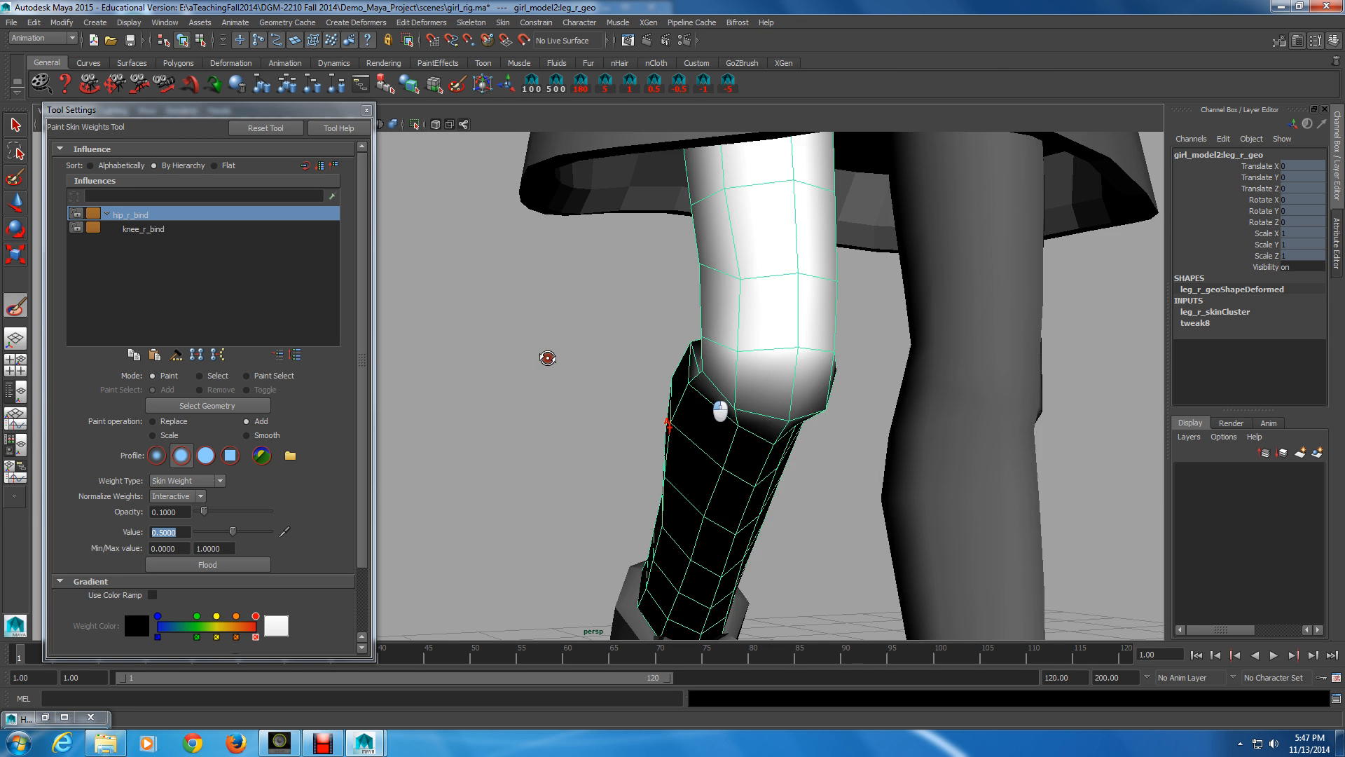
{"action": "mouse_move", "coordinate": [720, 410]}
{"action": "middle_mouse_down", "text": "alt"}
{"action": "mouse_move", "coordinate": [654, 382]}
{"action": "mouse_move", "coordinate": [644, 393]}
{"action": "middle_mouse_up", "text": "alt"}
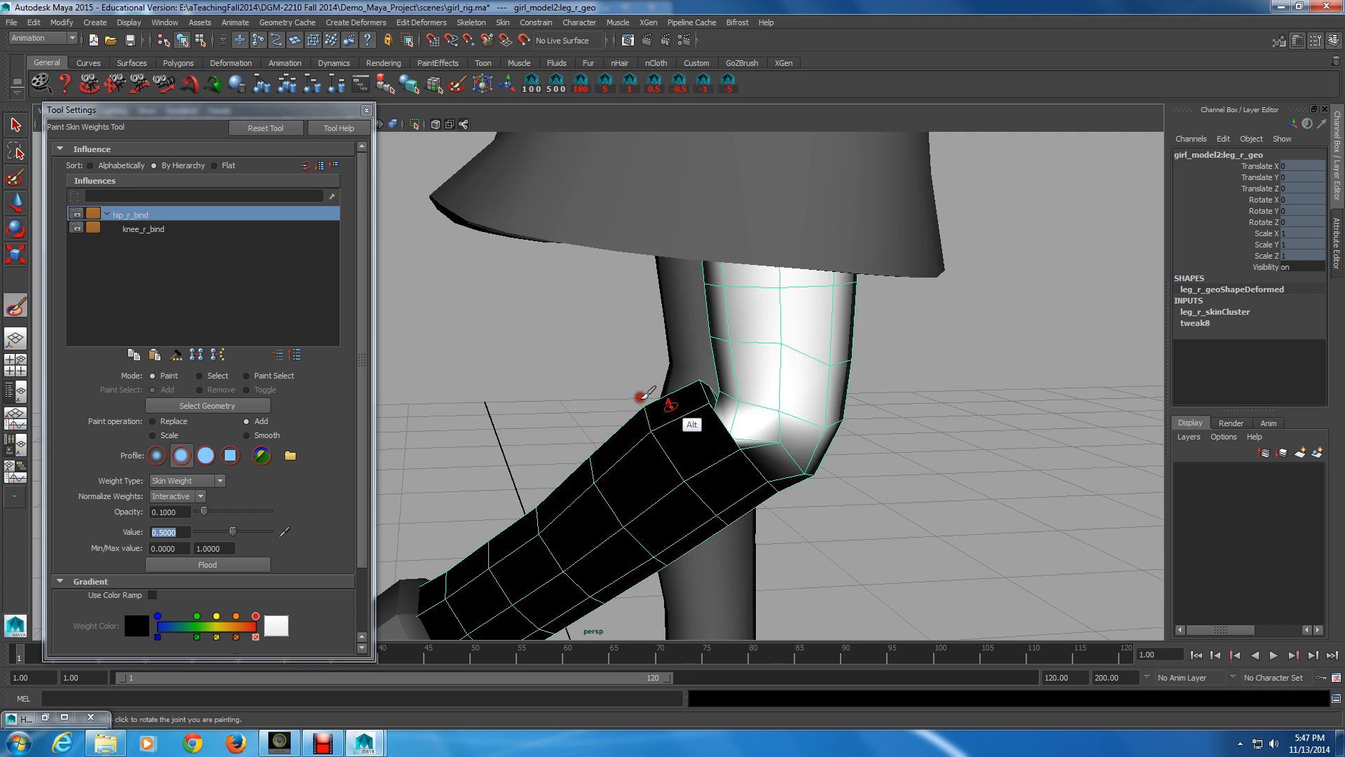
{"action": "mouse_move", "coordinate": [642, 397]}
{"action": "left_mouse_down", "text": "alt"}
{"action": "mouse_move", "coordinate": [668, 407]}
{"action": "mouse_move", "coordinate": [616, 429]}
{"action": "mouse_move", "coordinate": [585, 422]}
{"action": "left_mouse_up", "text": "alt"}
- Target the knee_r_bind influence and brush added weight onto the vertices in the crease behind the bent right knee
{"action": "left_click", "coordinate": [144, 230]}
{"action": "middle_click_drag", "start_coordinate": [819, 492], "coordinate": [529, 424], "text": "alt"}
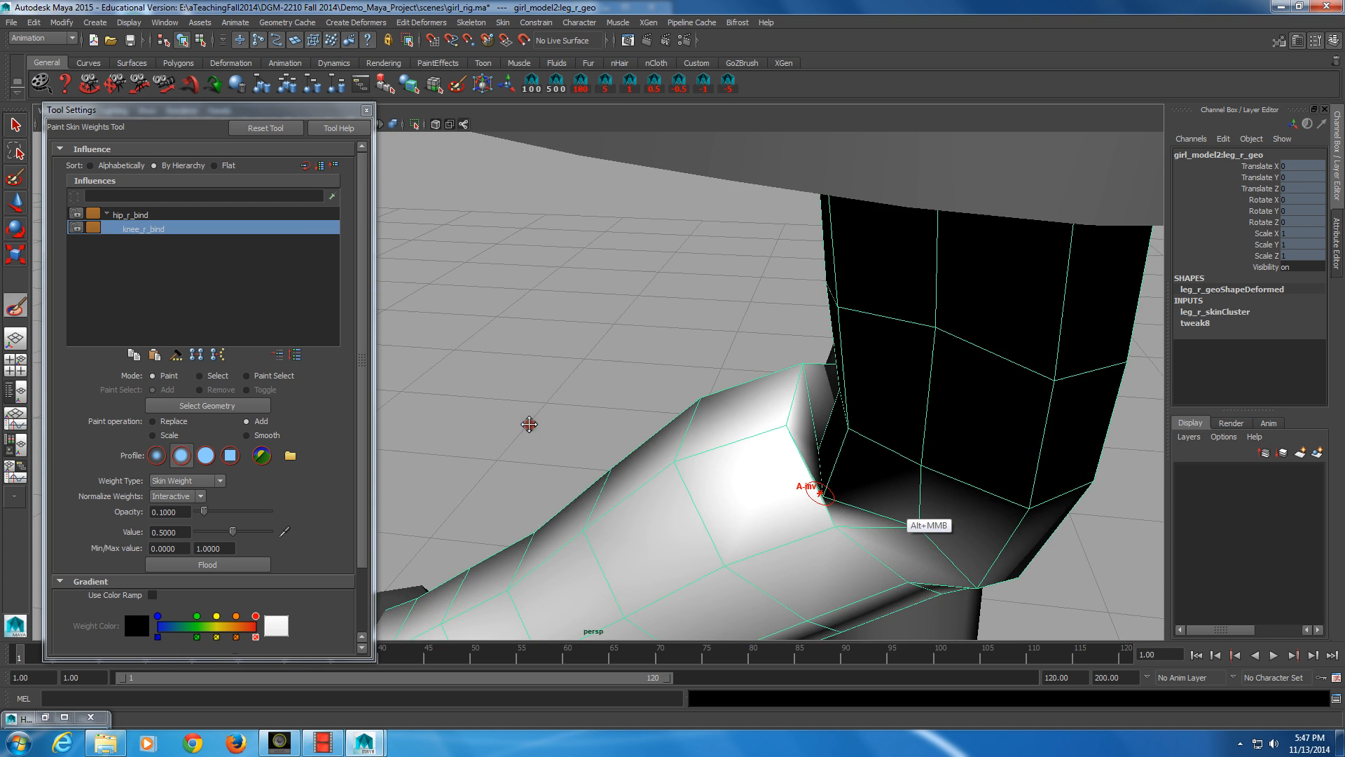
{"action": "middle_click_drag", "start_coordinate": [911, 509], "coordinate": [809, 488], "text": "alt"}
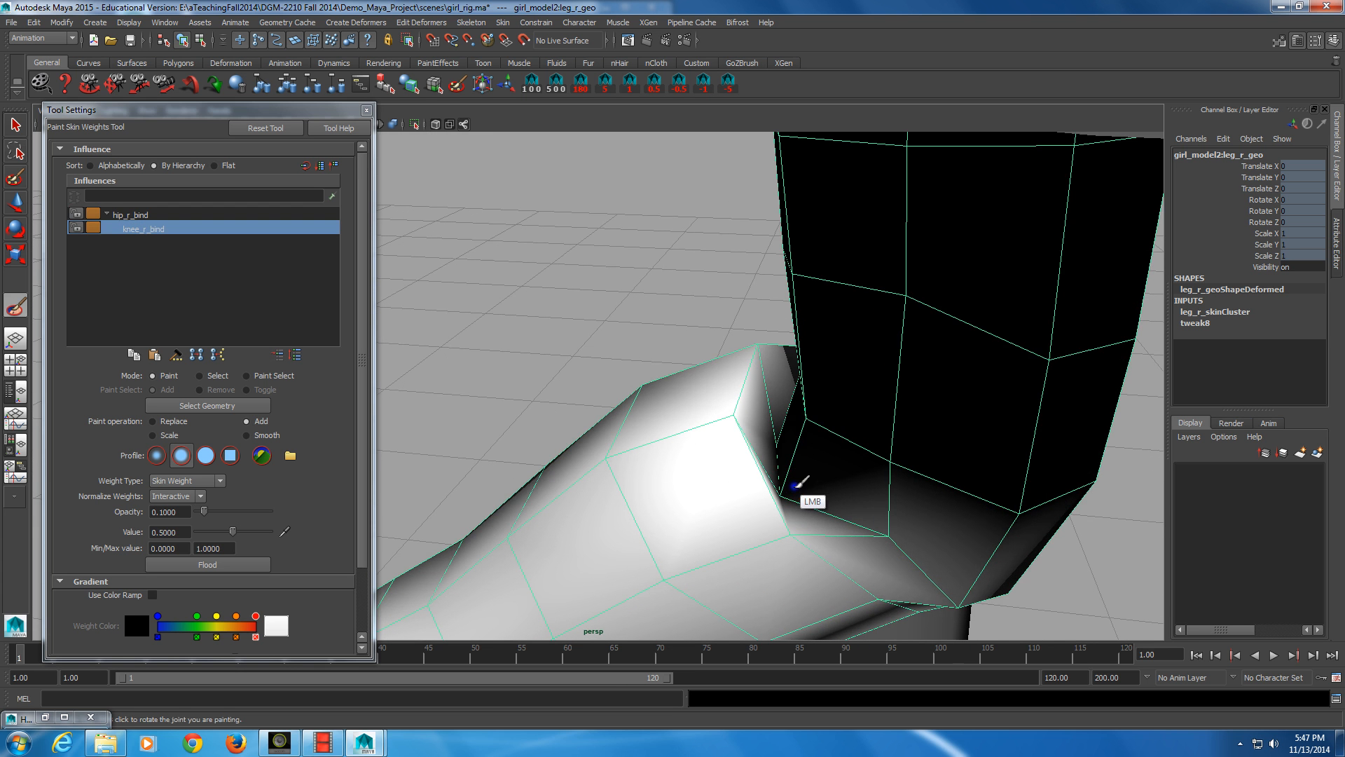
{"action": "left_click_drag", "start_coordinate": [795, 485], "coordinate": [807, 461]}
{"action": "left_click_drag", "start_coordinate": [747, 344], "coordinate": [769, 354]}
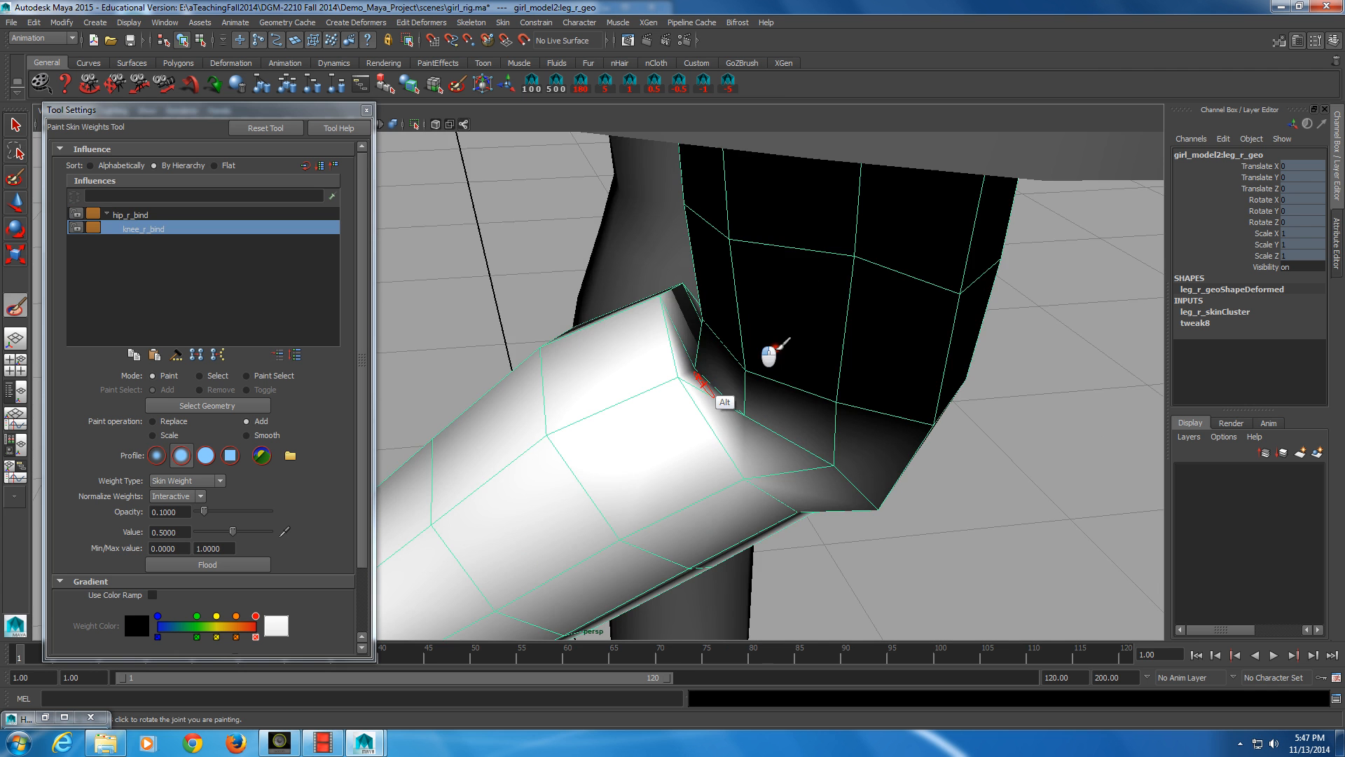
{"action": "mouse_move", "coordinate": [700, 381]}
{"action": "left_mouse_down"}
{"action": "mouse_move", "coordinate": [709, 349]}
{"action": "mouse_move", "coordinate": [692, 351]}
{"action": "mouse_move", "coordinate": [792, 358]}
{"action": "left_mouse_up"}
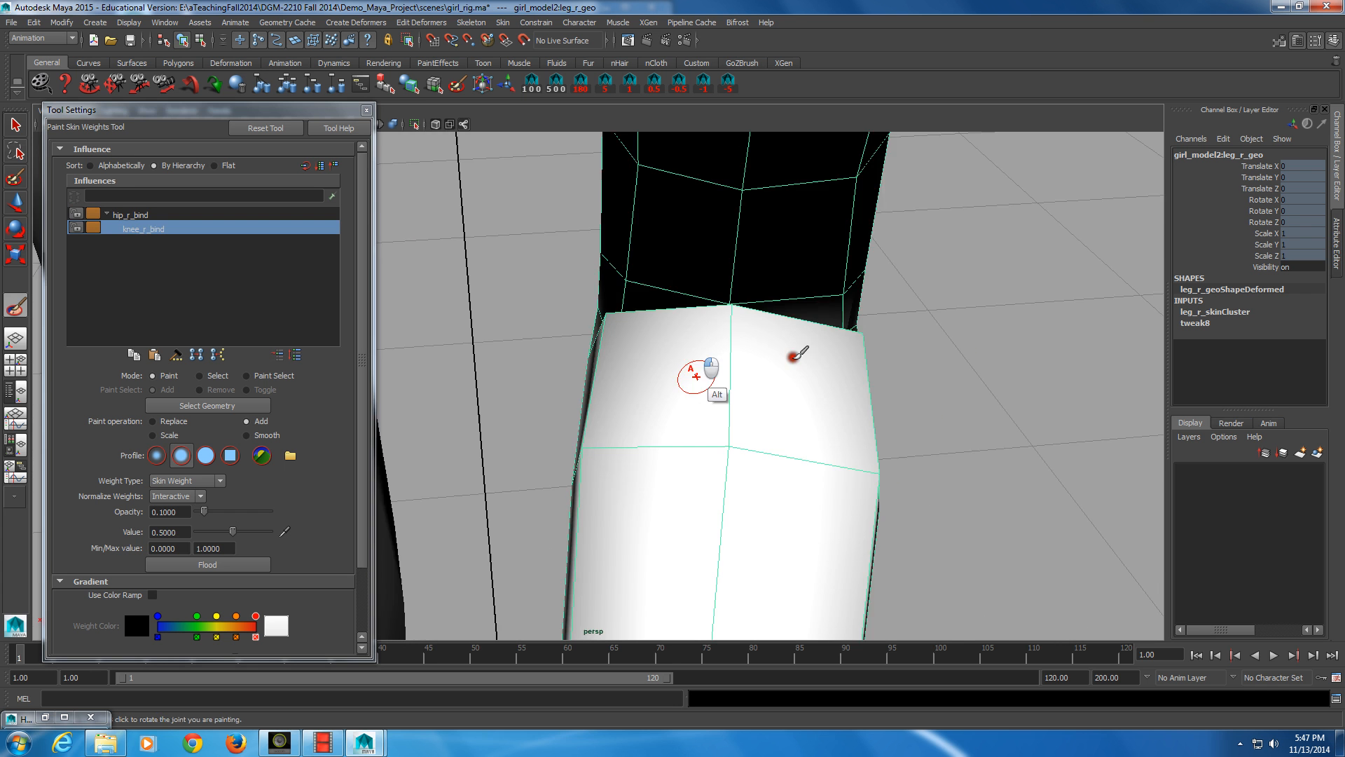
{"action": "middle_click_drag", "start_coordinate": [696, 376], "coordinate": [702, 376], "text": "alt"}
{"action": "mouse_move", "coordinate": [701, 376]}
{"action": "left_mouse_down", "text": "alt"}
{"action": "mouse_move", "coordinate": [716, 369]}
{"action": "mouse_move", "coordinate": [654, 359]}
{"action": "mouse_move", "coordinate": [645, 396]}
{"action": "mouse_move", "coordinate": [710, 375]}
{"action": "mouse_move", "coordinate": [722, 361]}
{"action": "mouse_move", "coordinate": [686, 363]}
{"action": "mouse_move", "coordinate": [799, 311]}
{"action": "mouse_move", "coordinate": [563, 378]}
{"action": "mouse_move", "coordinate": [446, 372]}
{"action": "mouse_move", "coordinate": [558, 392]}
{"action": "mouse_move", "coordinate": [554, 371]}
{"action": "left_mouse_up", "text": "alt"}
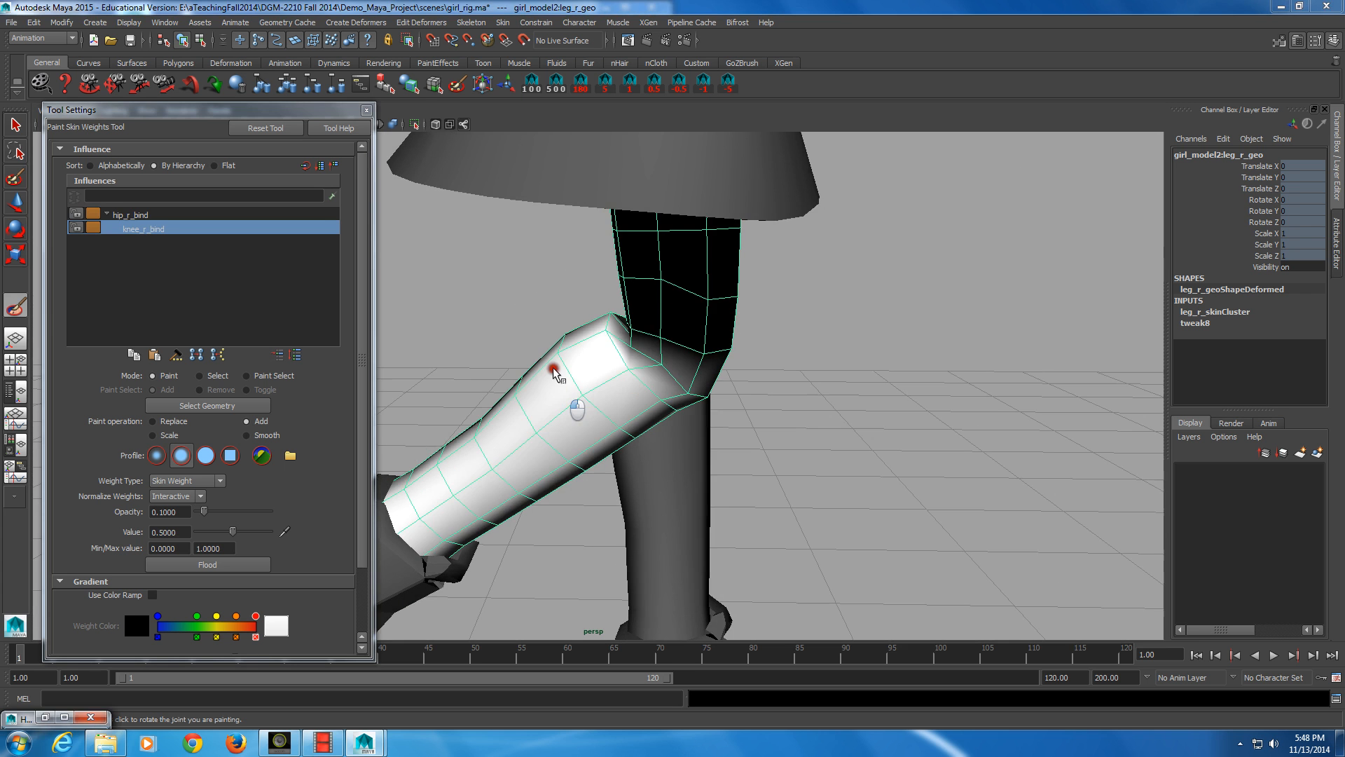
- Target the hip_r_bind influence again and brush added weight onto the uppermost calf vertices just below the right knee crease
{"action": "left_click", "coordinate": [149, 215]}
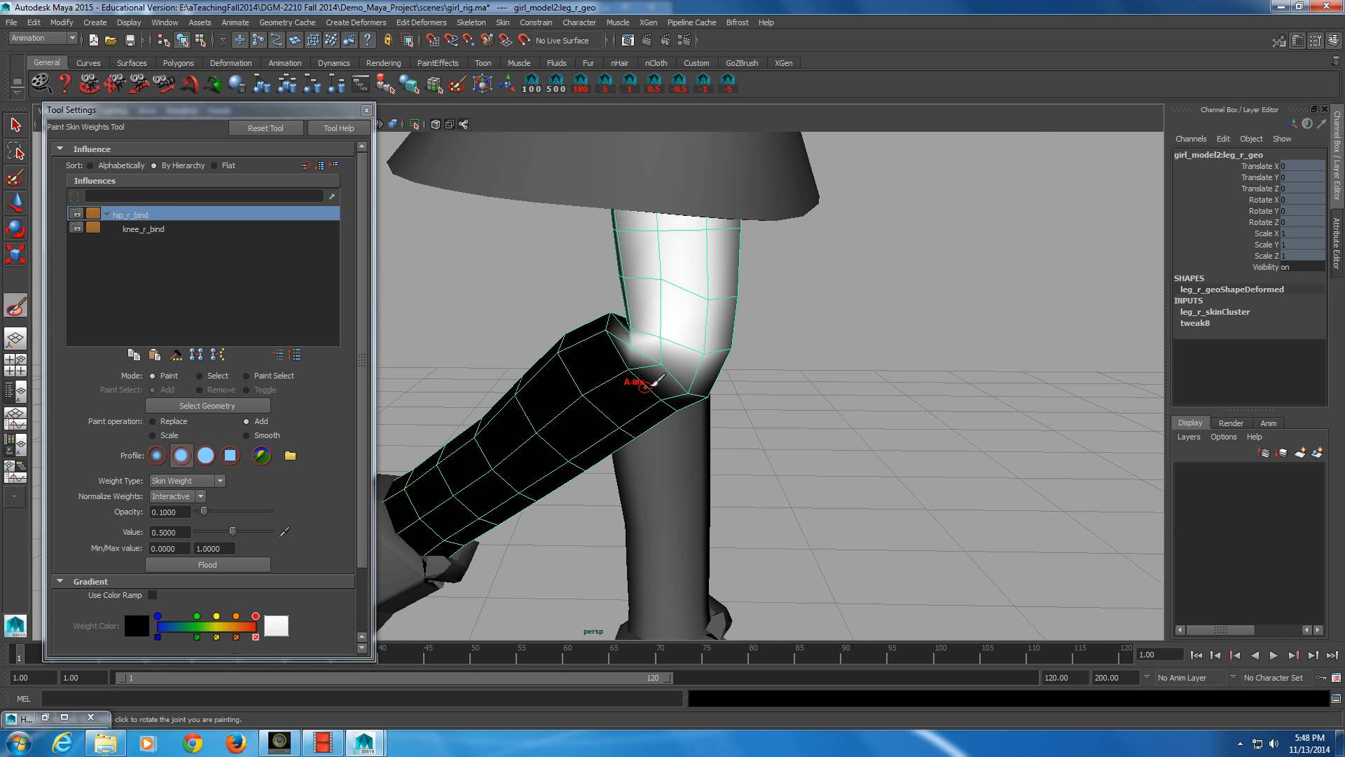
{"action": "key", "text": "alt"}
{"action": "right_click_drag", "start_coordinate": [645, 383], "coordinate": [756, 398], "text": "alt"}
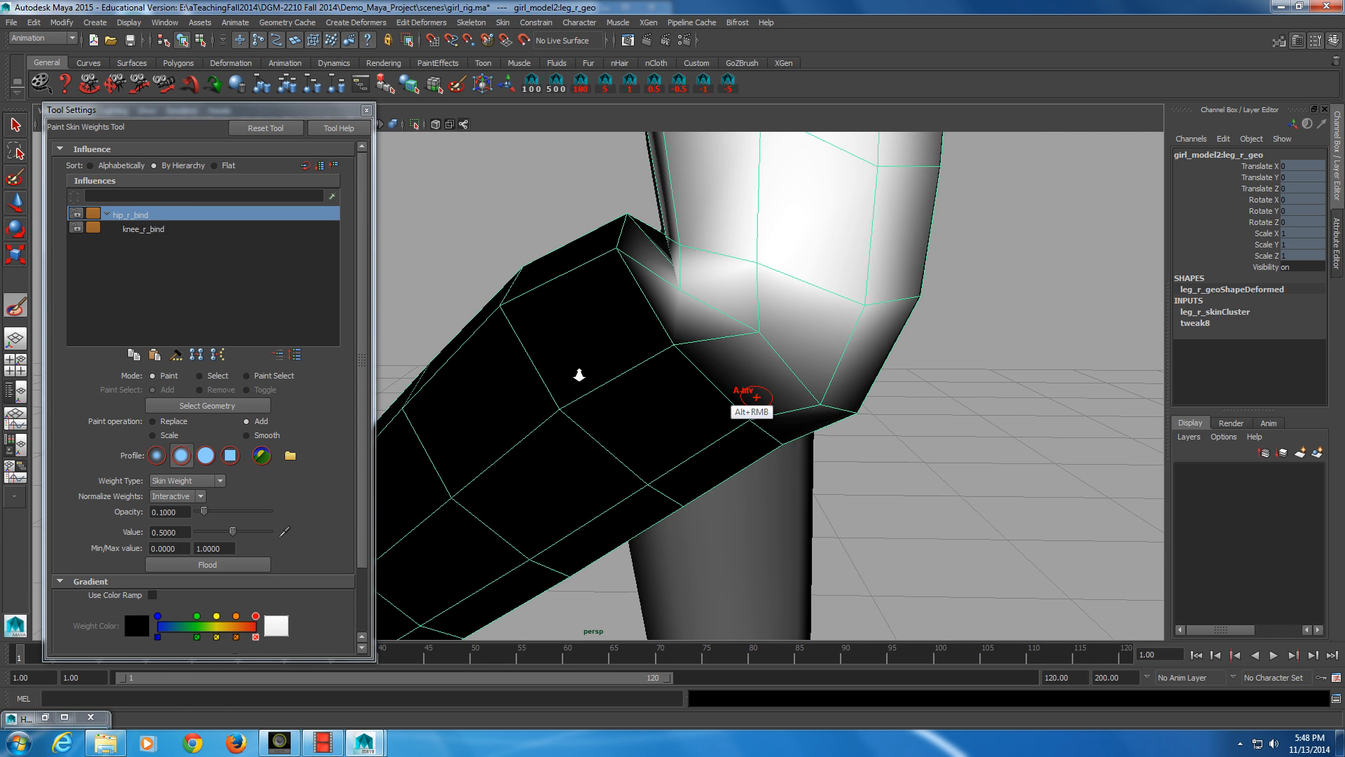
{"action": "middle_click_drag", "start_coordinate": [579, 375], "coordinate": [574, 421], "text": "alt"}
{"action": "left_click", "coordinate": [674, 394]}
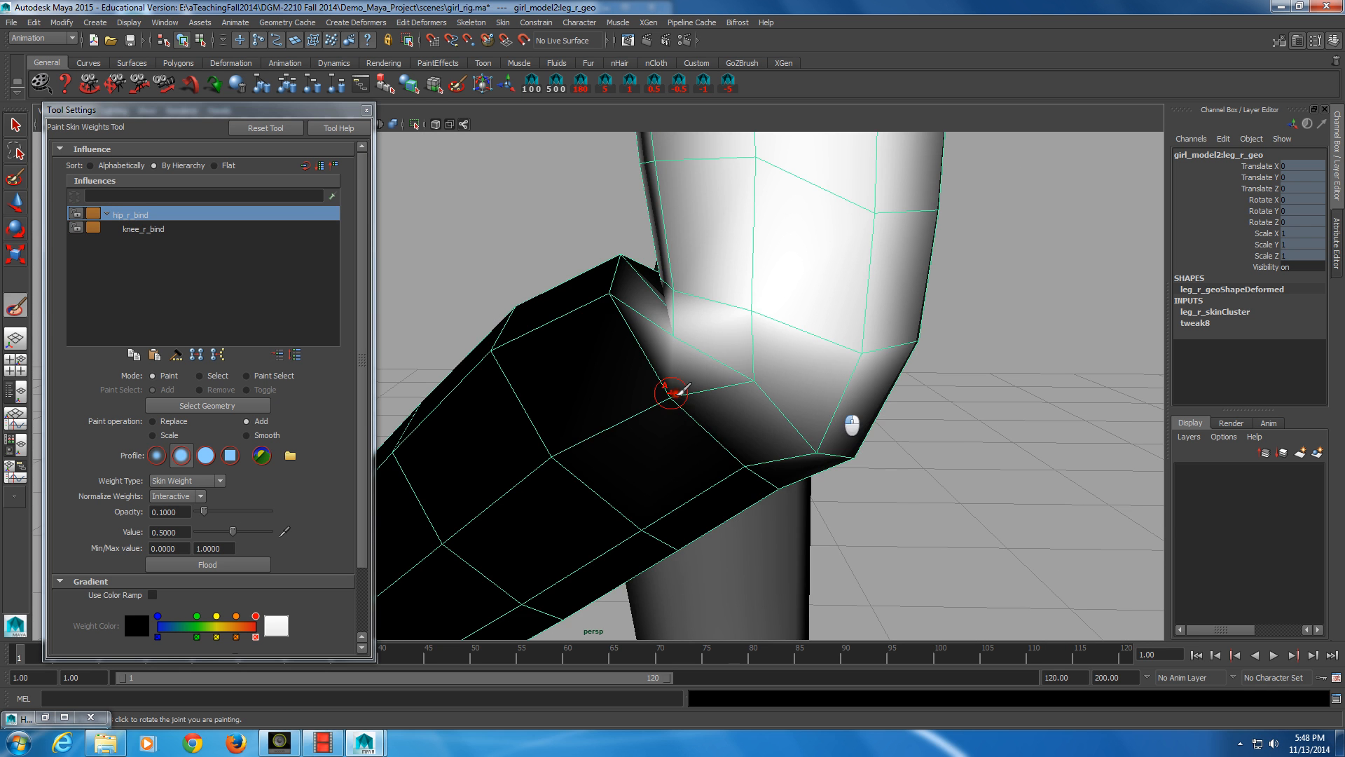
{"action": "left_click", "coordinate": [673, 393]}
{"action": "left_click", "coordinate": [604, 311]}
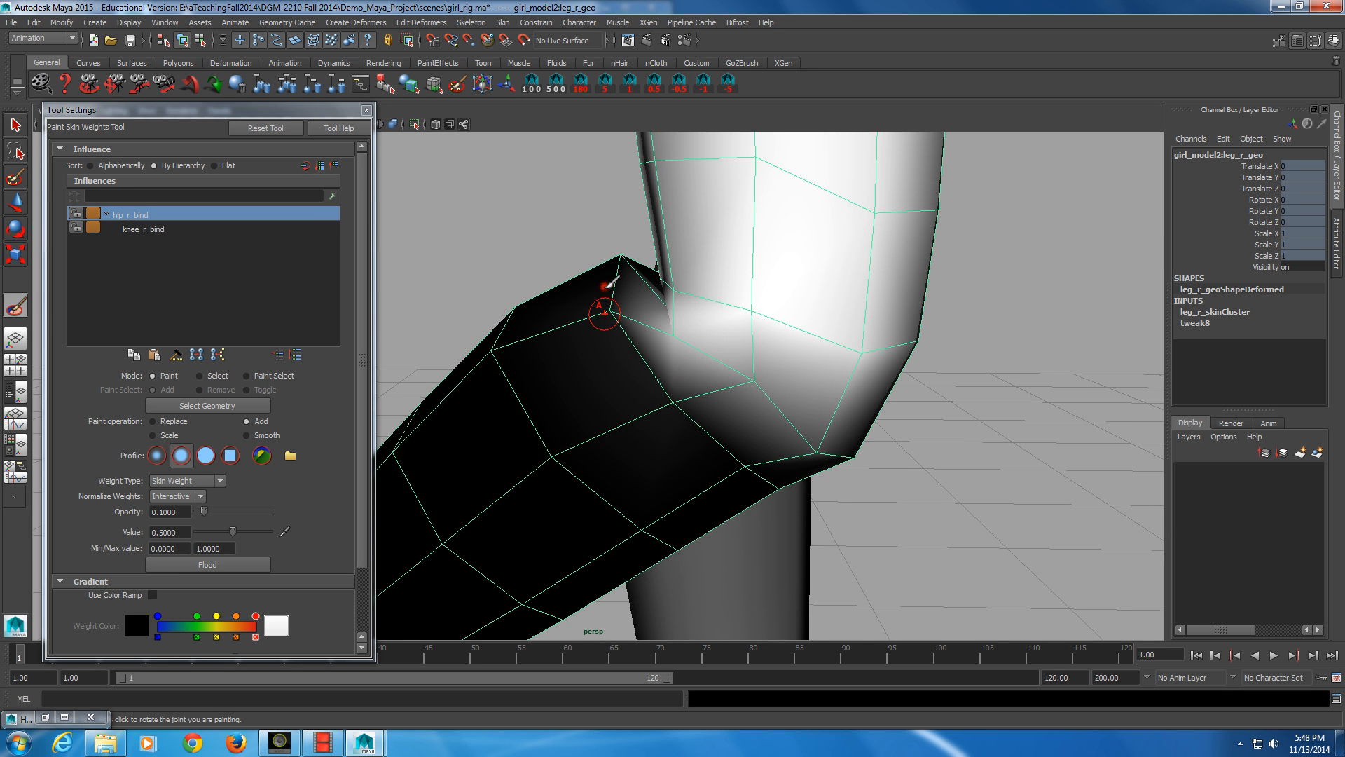
{"action": "left_click_drag", "start_coordinate": [607, 286], "coordinate": [607, 309], "text": "alt"}
{"action": "left_click", "coordinate": [712, 336]}
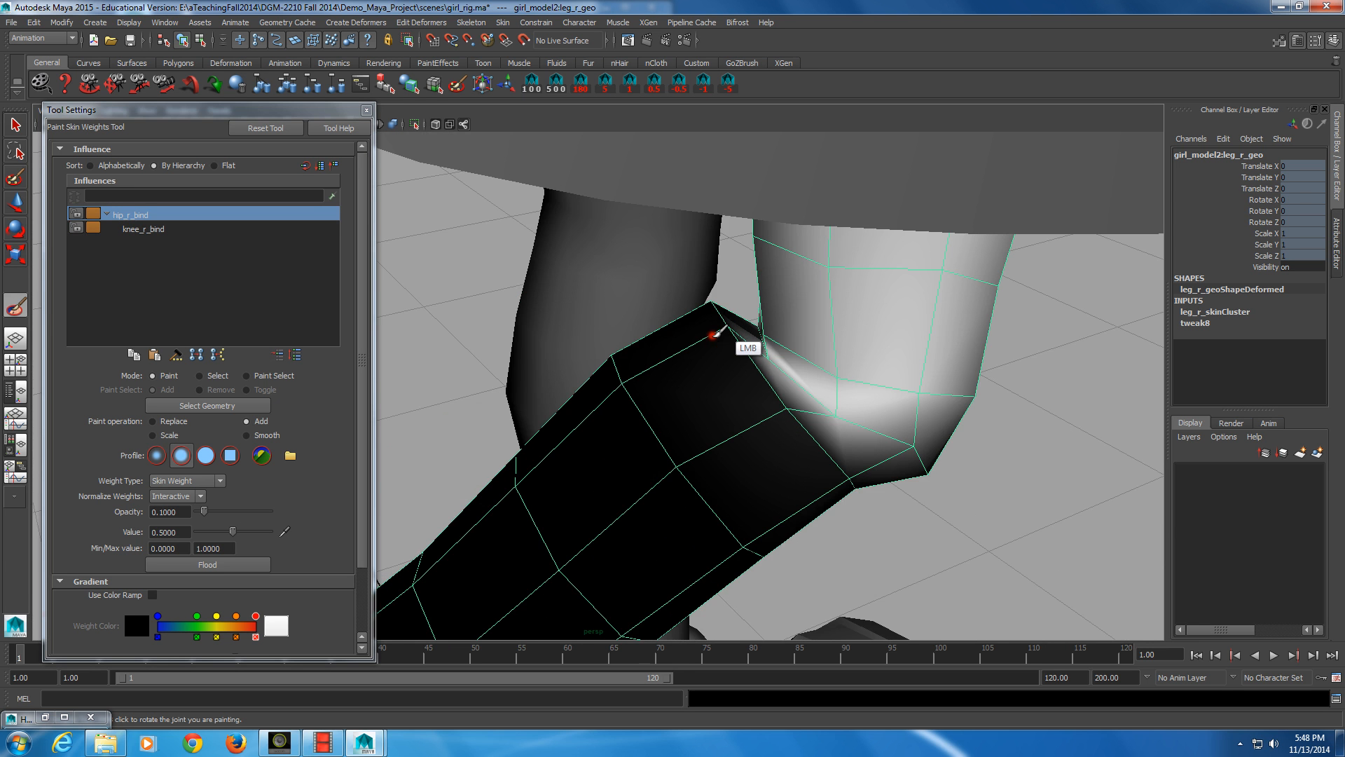
{"action": "mouse_move", "coordinate": [712, 336]}
{"action": "left_mouse_down", "text": "alt"}
{"action": "mouse_move", "coordinate": [767, 339]}
{"action": "mouse_move", "coordinate": [595, 310]}
{"action": "mouse_move", "coordinate": [496, 325]}
{"action": "mouse_move", "coordinate": [518, 292]}
{"action": "mouse_move", "coordinate": [495, 417]}
{"action": "mouse_move", "coordinate": [498, 406]}
{"action": "left_mouse_up", "text": "alt"}
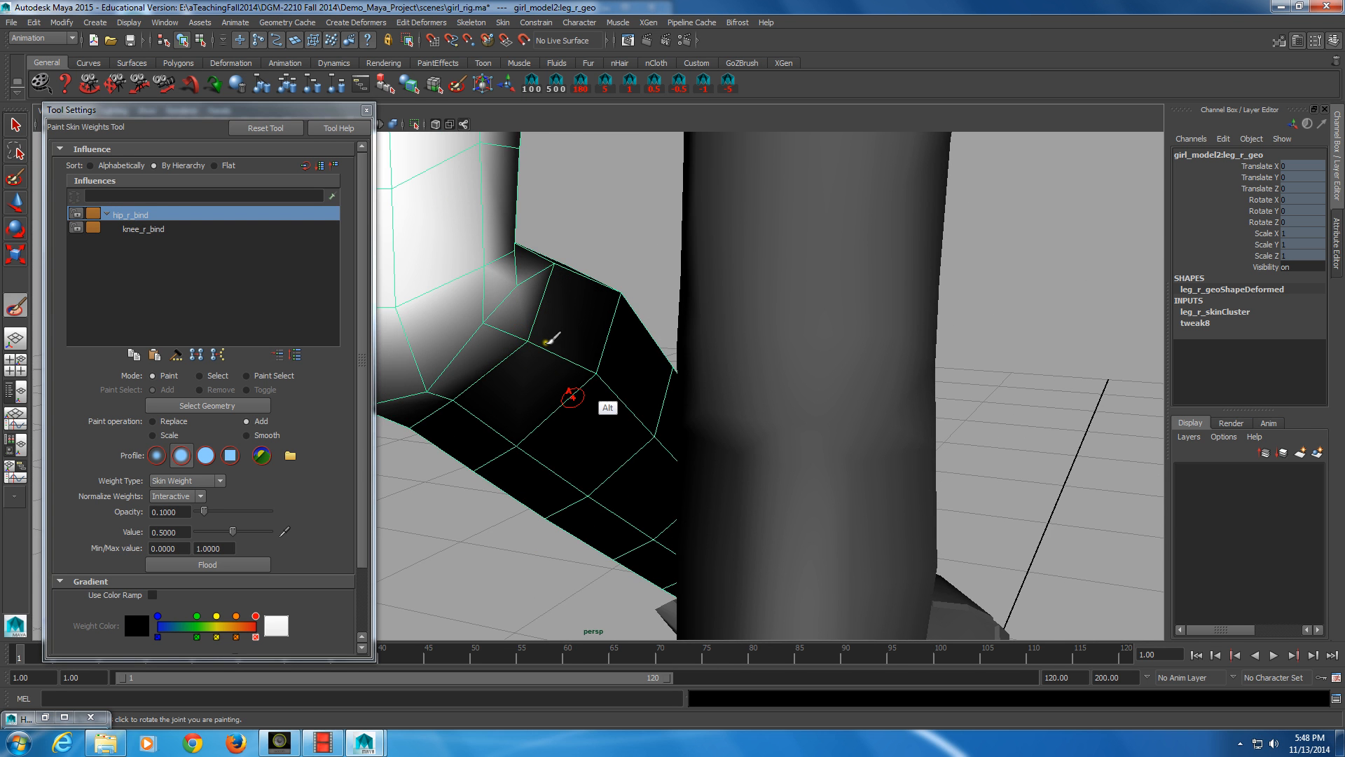
{"action": "left_click_drag", "start_coordinate": [547, 342], "coordinate": [628, 379], "text": "alt"}
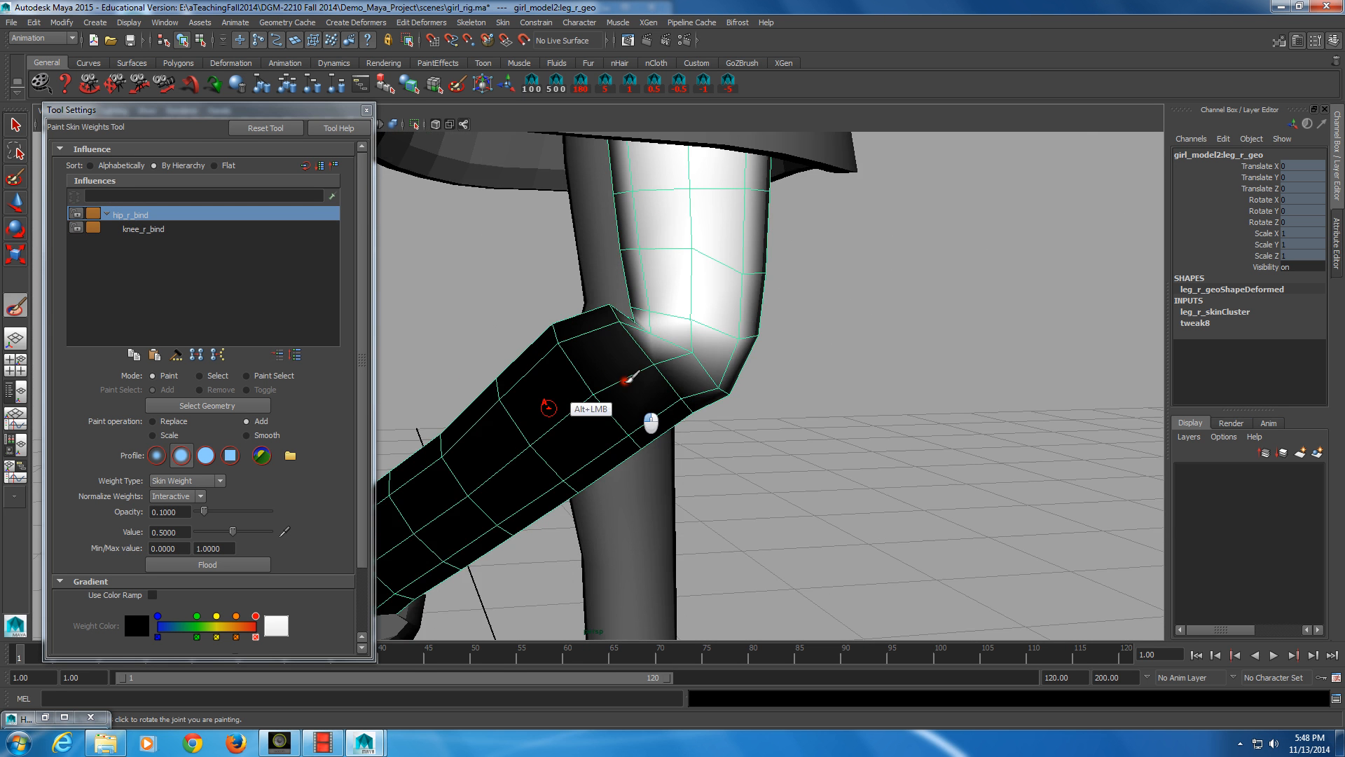
- Leave weight painting and move the left foot control foot_l_anim up and back to bend the left knee, at Translate Y 0.694, Z -1.069
{"action": "middle_click_drag", "start_coordinate": [629, 379], "coordinate": [579, 399], "text": "alt"}
{"action": "left_click_drag", "start_coordinate": [578, 400], "coordinate": [526, 367], "text": "alt"}
{"action": "mouse_move", "coordinate": [527, 367]}
{"action": "middle_mouse_down", "text": "alt"}
{"action": "mouse_move", "coordinate": [456, 386]}
{"action": "mouse_move", "coordinate": [557, 401]}
{"action": "middle_mouse_up", "text": "alt"}
{"action": "left_click_drag", "start_coordinate": [559, 398], "coordinate": [530, 450], "text": "alt"}
{"action": "middle_click_drag", "start_coordinate": [529, 451], "coordinate": [528, 452], "text": "alt"}
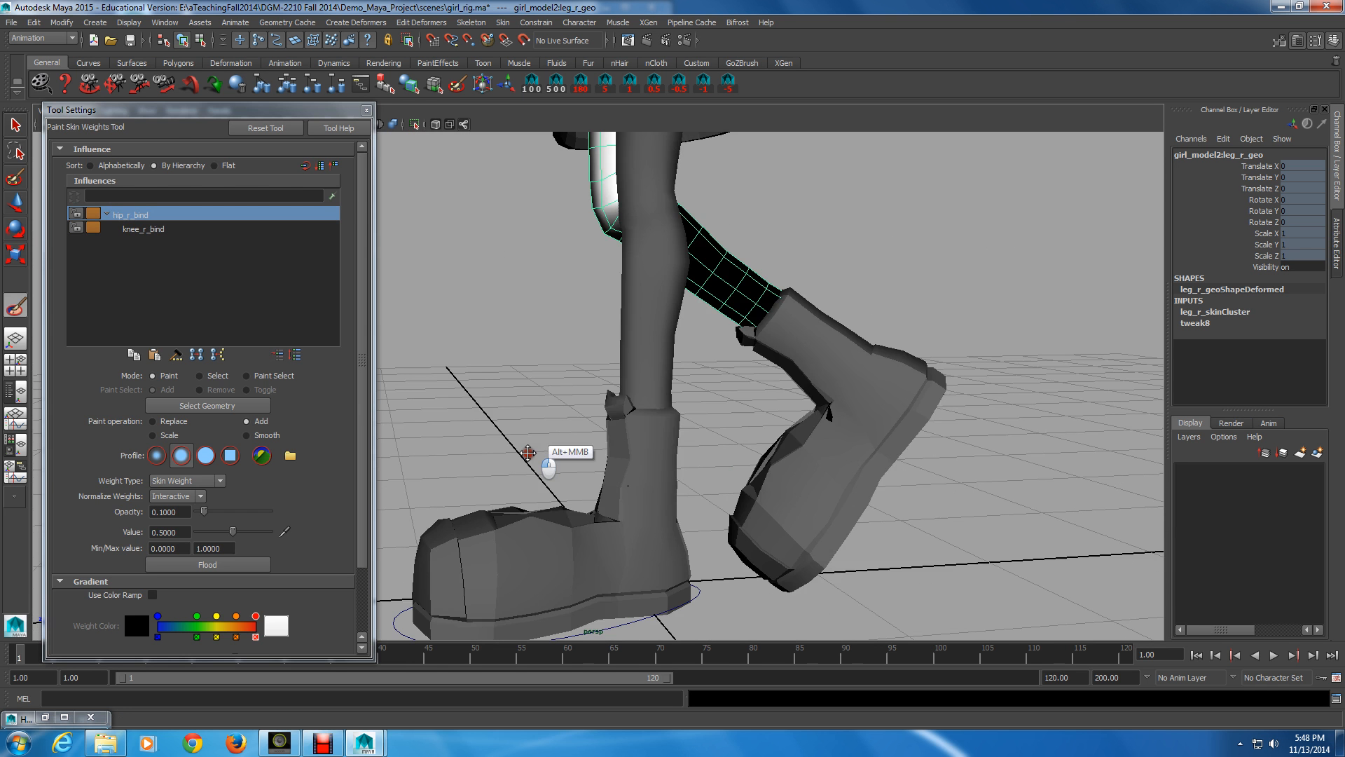
{"action": "key", "text": "q"}
{"action": "key", "text": "w"}
{"action": "middle_click_drag", "start_coordinate": [658, 476], "coordinate": [688, 374], "text": "alt"}
{"action": "left_click", "coordinate": [687, 371]}
{"action": "middle_click_drag", "start_coordinate": [620, 498], "coordinate": [616, 541], "text": "alt"}
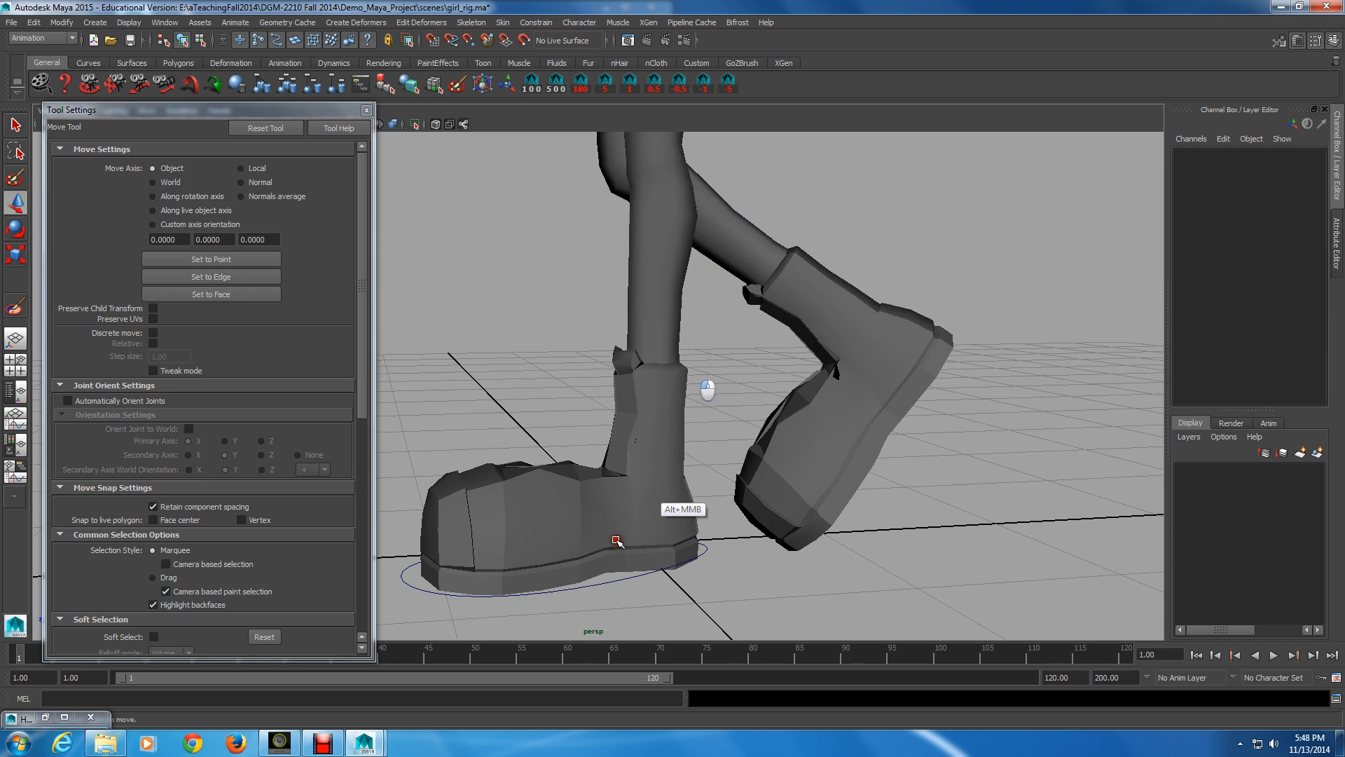
{"action": "left_click", "coordinate": [627, 586]}
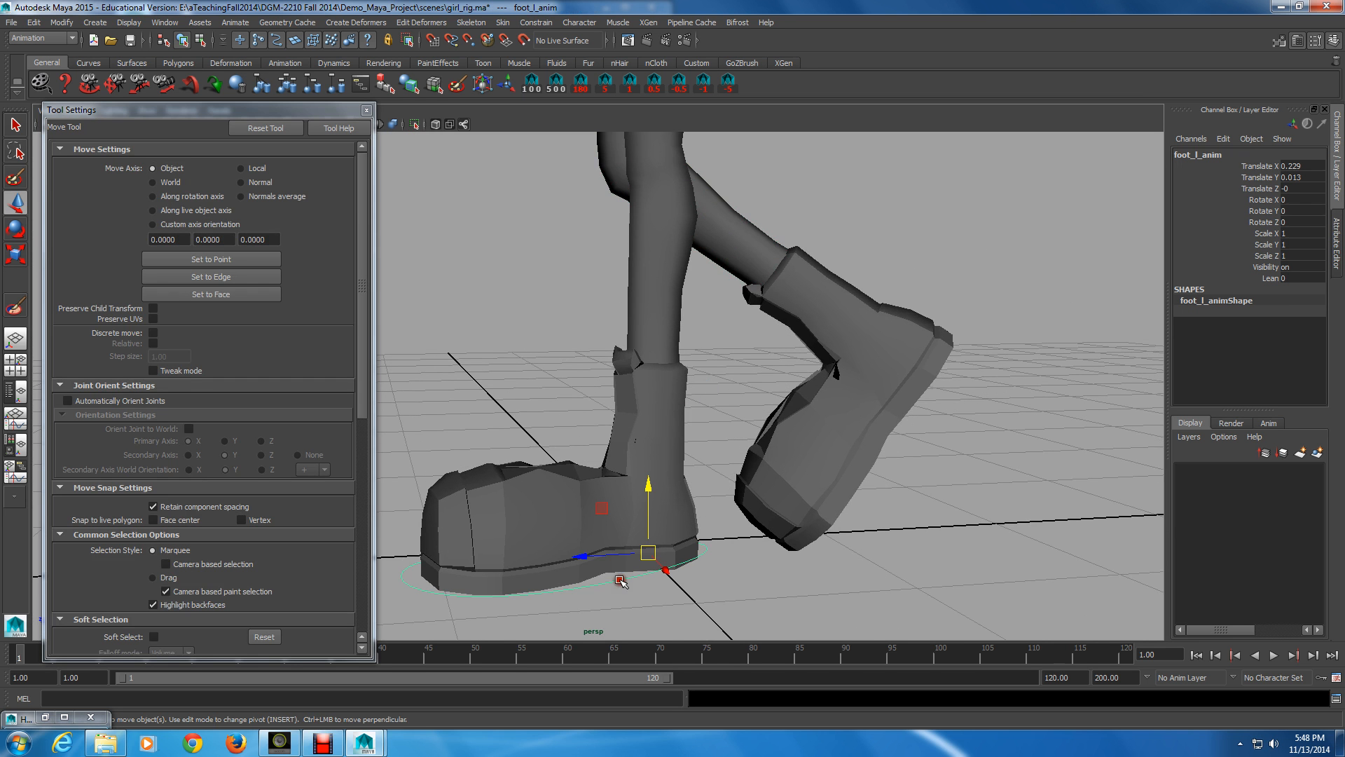
{"action": "left_click_drag", "start_coordinate": [619, 580], "coordinate": [817, 364]}
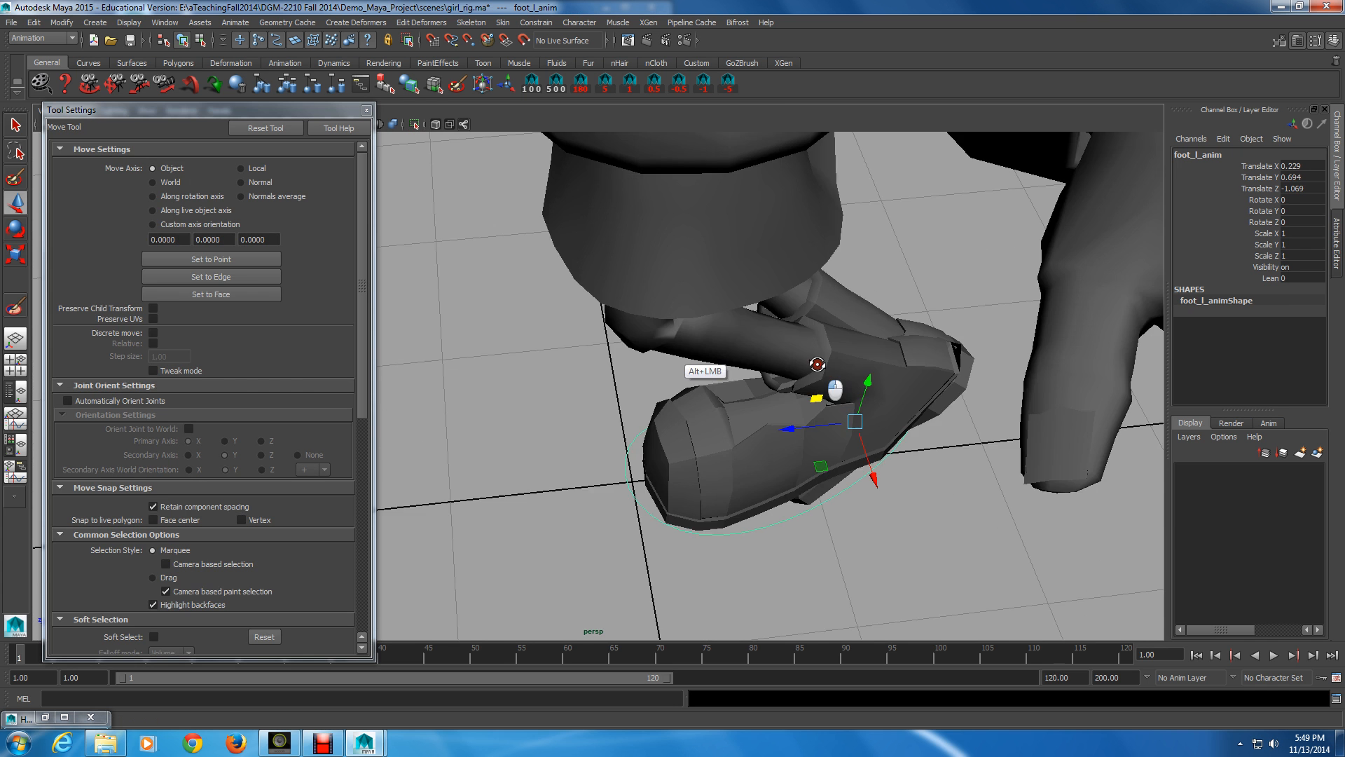
- Show both leg meshes in smooth preview and examine how the bent knees deform from the side
{"action": "middle_click_drag", "start_coordinate": [817, 364], "coordinate": [672, 338], "text": "alt"}
{"action": "left_click_drag", "start_coordinate": [672, 339], "coordinate": [662, 383], "text": "alt"}
{"action": "middle_click_drag", "start_coordinate": [662, 383], "coordinate": [632, 385], "text": "alt"}
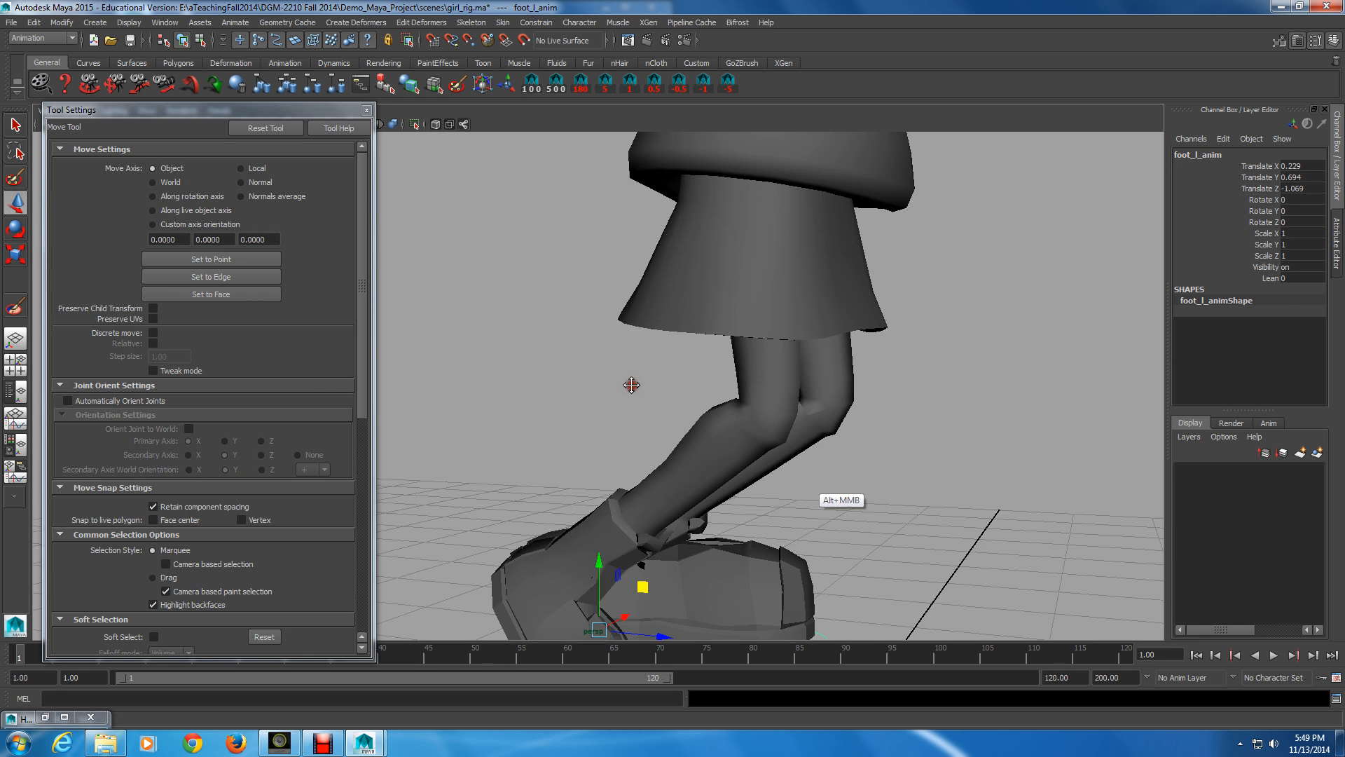
{"action": "right_click_drag", "start_coordinate": [631, 385], "coordinate": [769, 438], "text": "alt"}
{"action": "left_click", "coordinate": [769, 436], "text": "shift"}
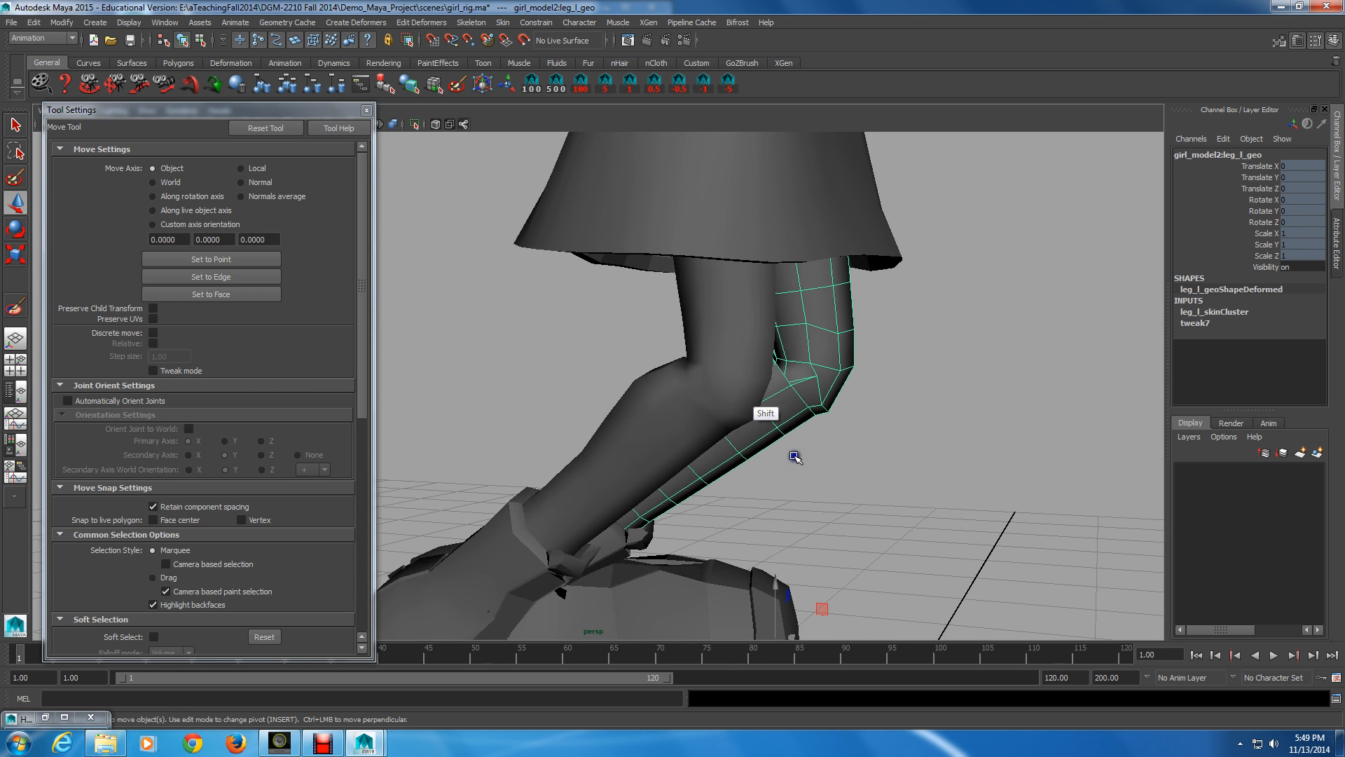
{"action": "left_click", "coordinate": [741, 390], "text": "shift"}
{"action": "key", "text": "3"}
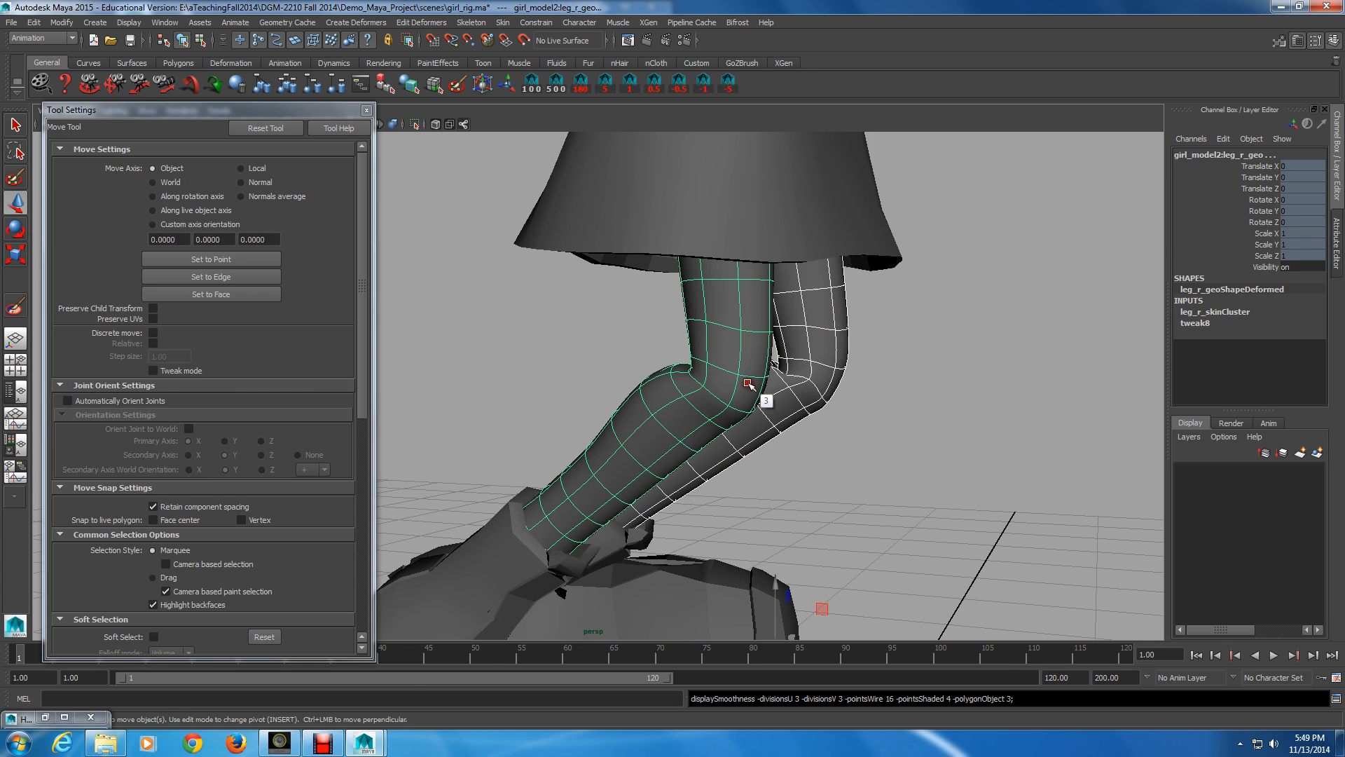
{"action": "left_click", "coordinate": [802, 413]}
{"action": "left_click_drag", "start_coordinate": [802, 413], "coordinate": [922, 485], "text": "alt"}
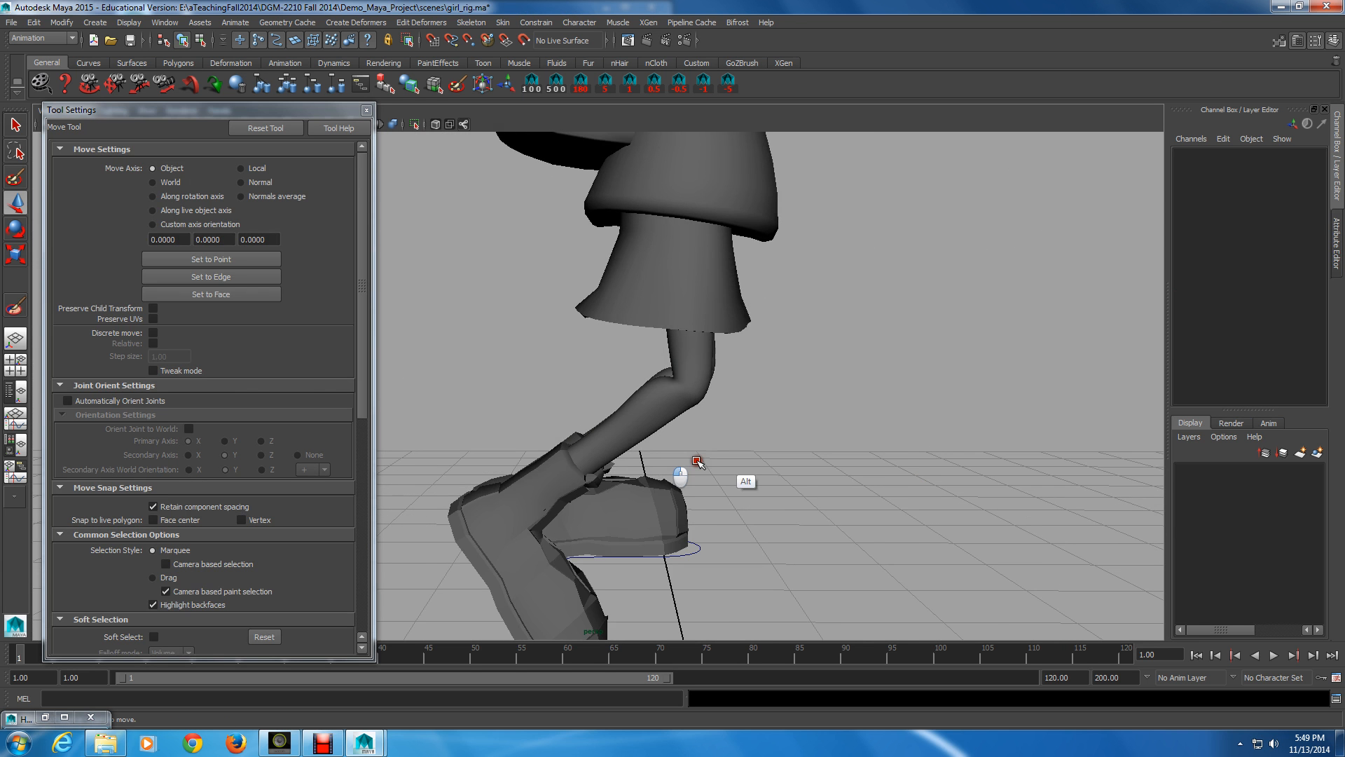
{"action": "left_click_drag", "start_coordinate": [697, 462], "coordinate": [673, 428], "text": "alt"}
{"action": "right_click_drag", "start_coordinate": [693, 446], "coordinate": [607, 466], "text": "alt"}
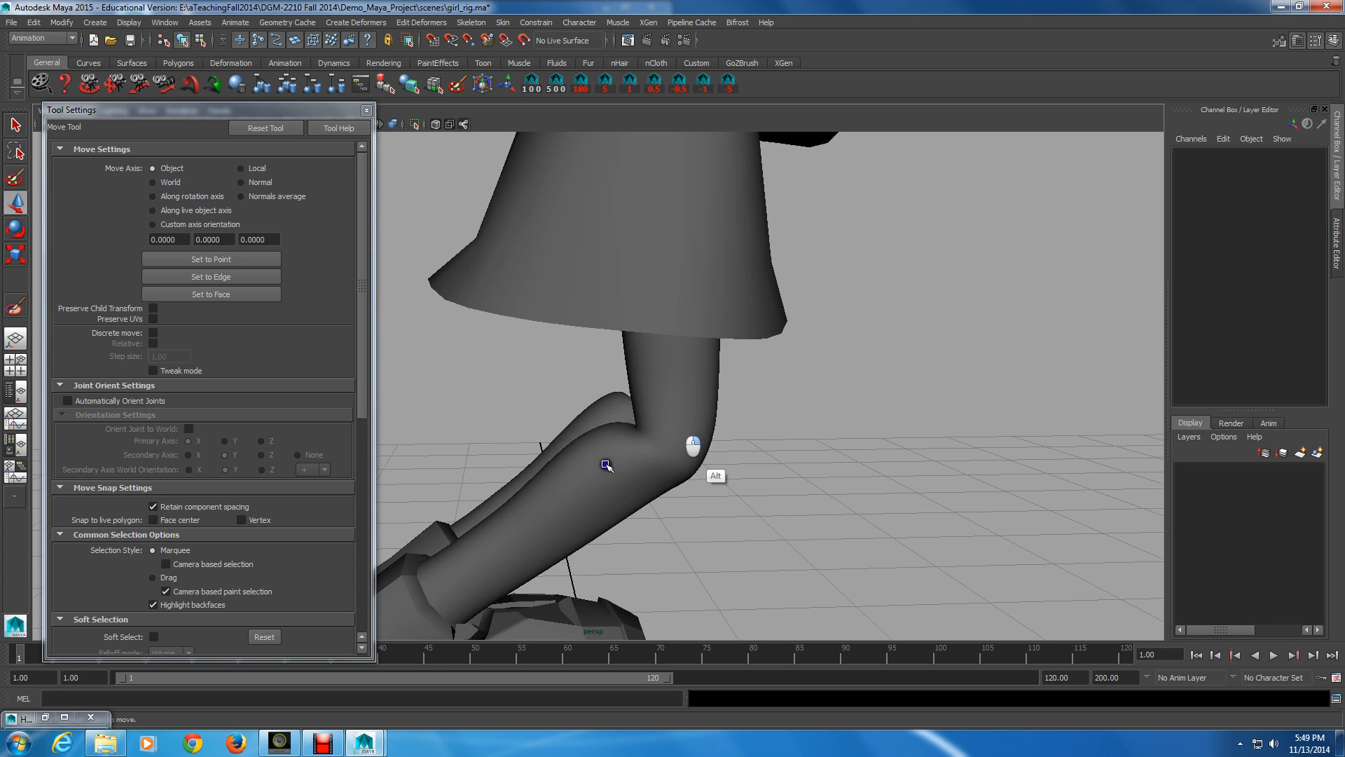
- Undo the leg selections and the left foot control's move
{"action": "key", "text": "ctrl+z"}
{"action": "key", "text": "ctrl+z"}
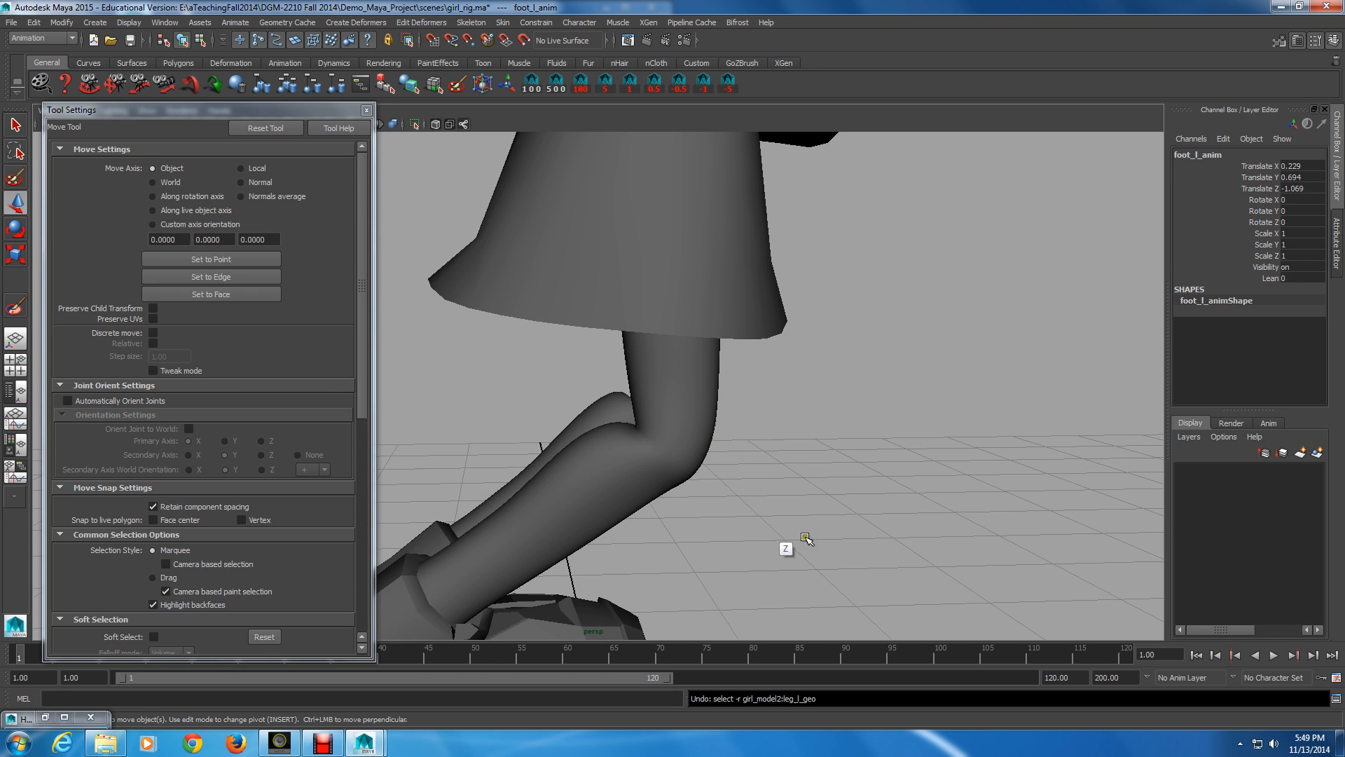
{"action": "key", "text": "ctrl+z"}
{"action": "left_click_drag", "start_coordinate": [767, 531], "coordinate": [788, 517], "text": "alt"}
- Select the right leg mesh, turn off its smooth preview and resume painting its skin weights
{"action": "left_click", "coordinate": [599, 405]}
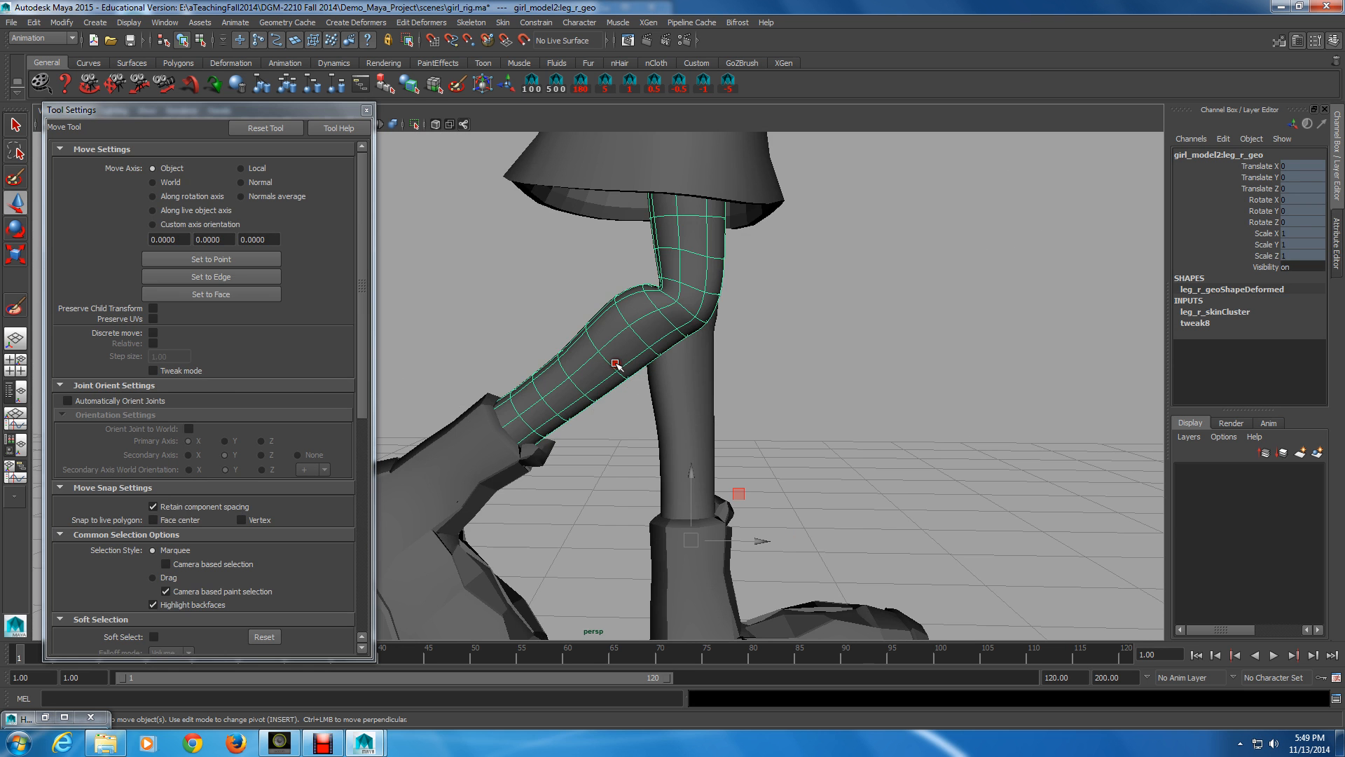
{"action": "key", "text": "1"}
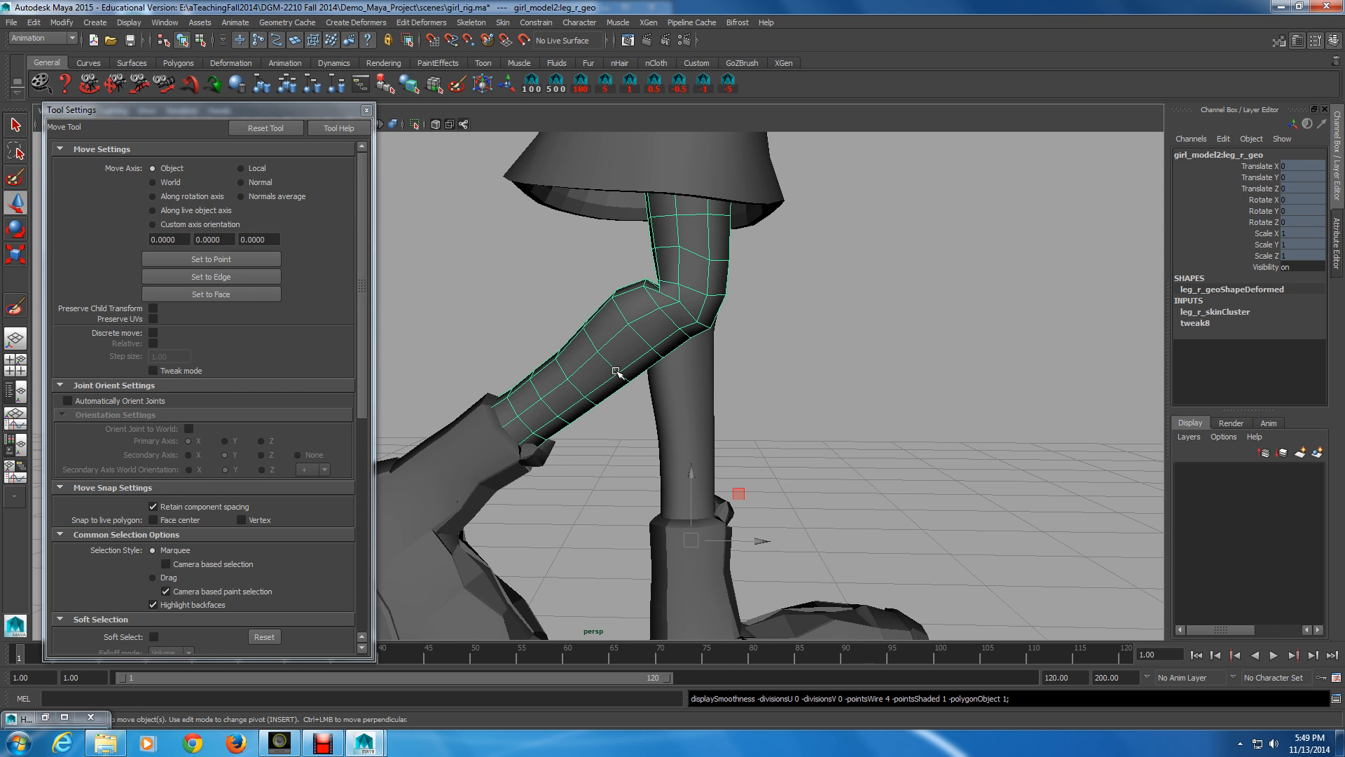
{"action": "key", "text": "y"}
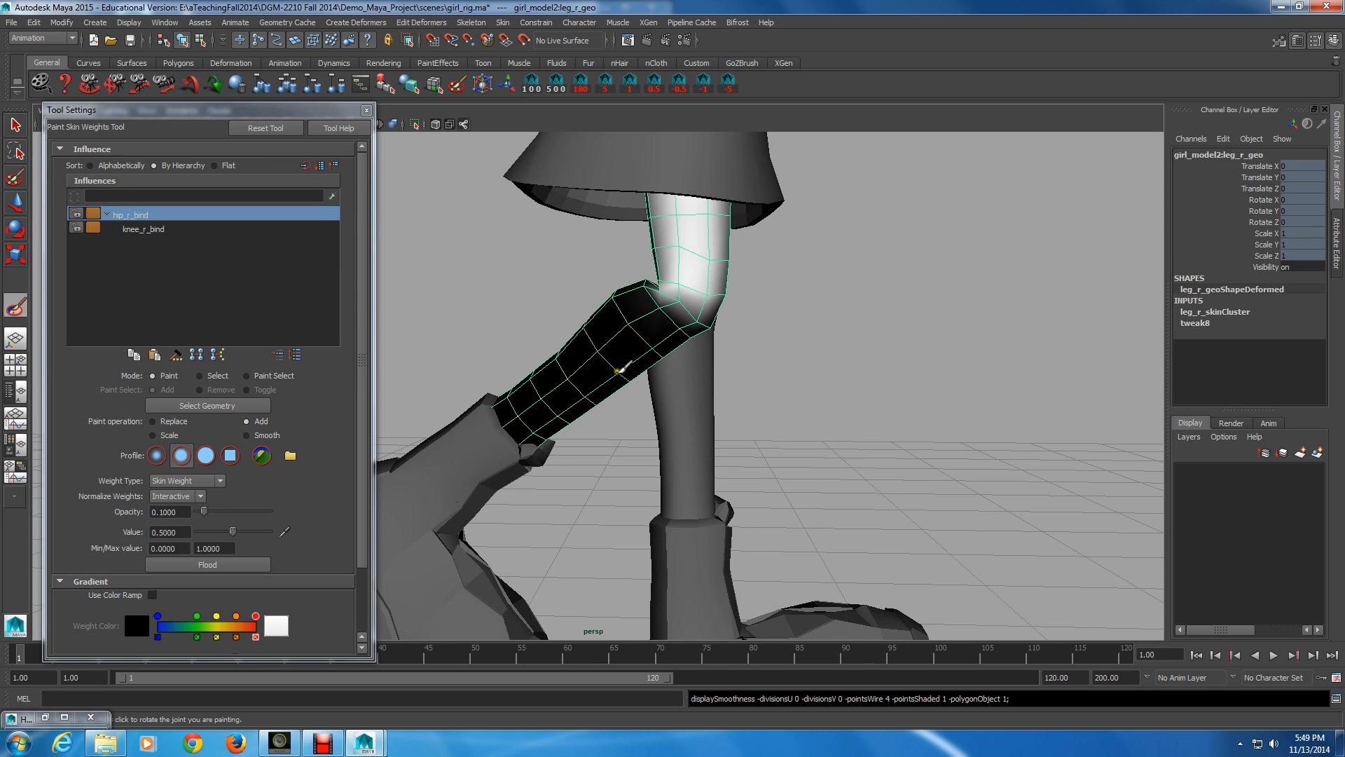
{"action": "left_click_drag", "start_coordinate": [414, 278], "coordinate": [818, 350], "text": "alt"}
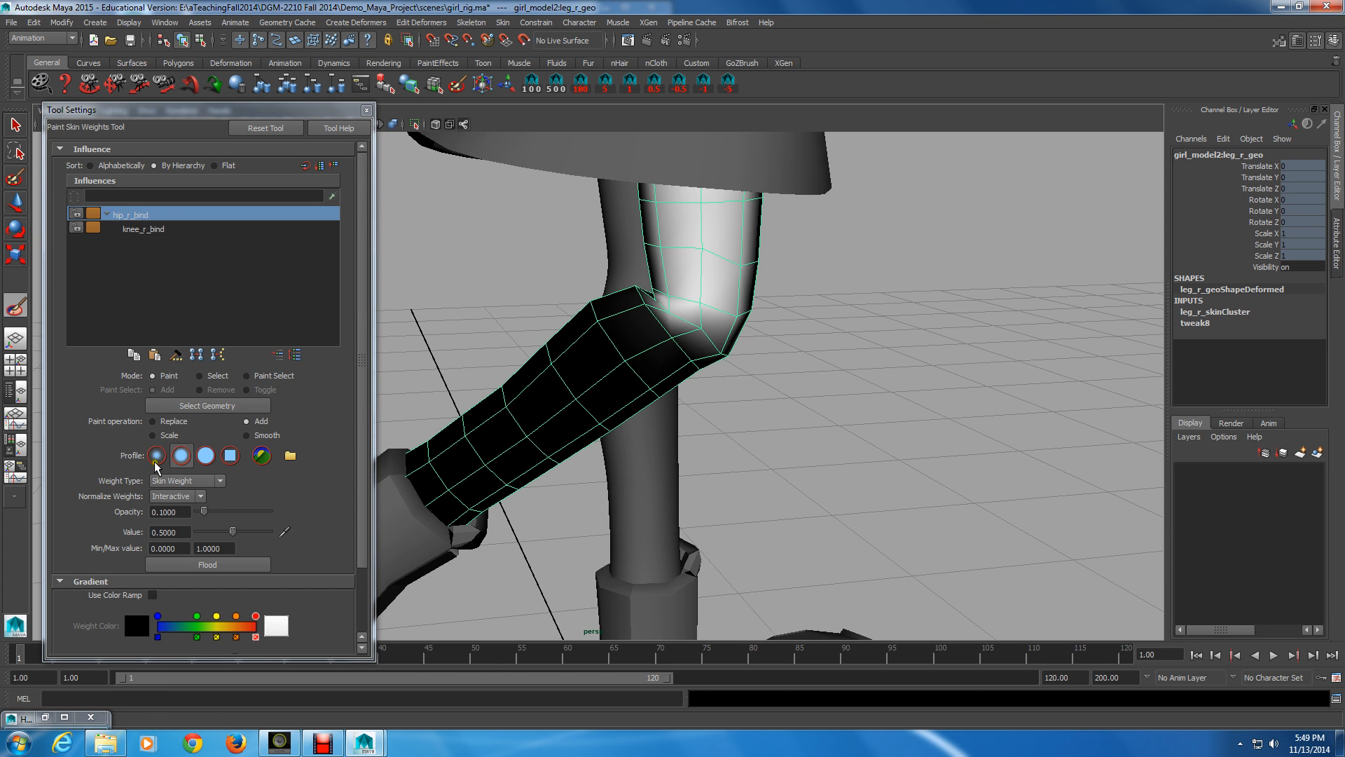
- Switch the weight brush to the Smooth operation with an opacity of 0.25
{"action": "left_click", "coordinate": [247, 435]}
{"action": "left_click", "coordinate": [274, 434]}
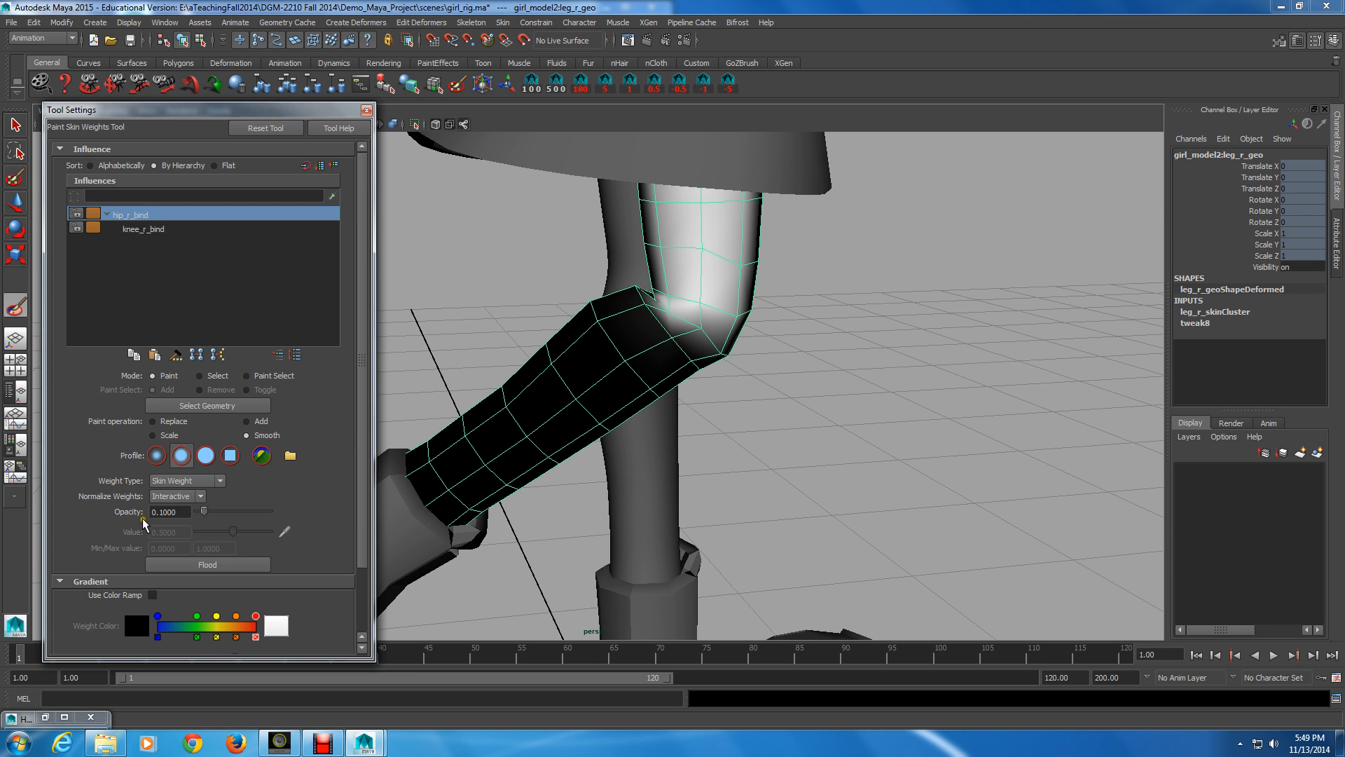
{"action": "left_click", "coordinate": [202, 509]}
{"action": "mouse_move", "coordinate": [163, 512]}
{"action": "left_mouse_down"}
{"action": "mouse_move", "coordinate": [197, 513]}
{"action": "mouse_move", "coordinate": [161, 512]}
{"action": "left_mouse_up"}
{"action": "type", "text": ".2"}
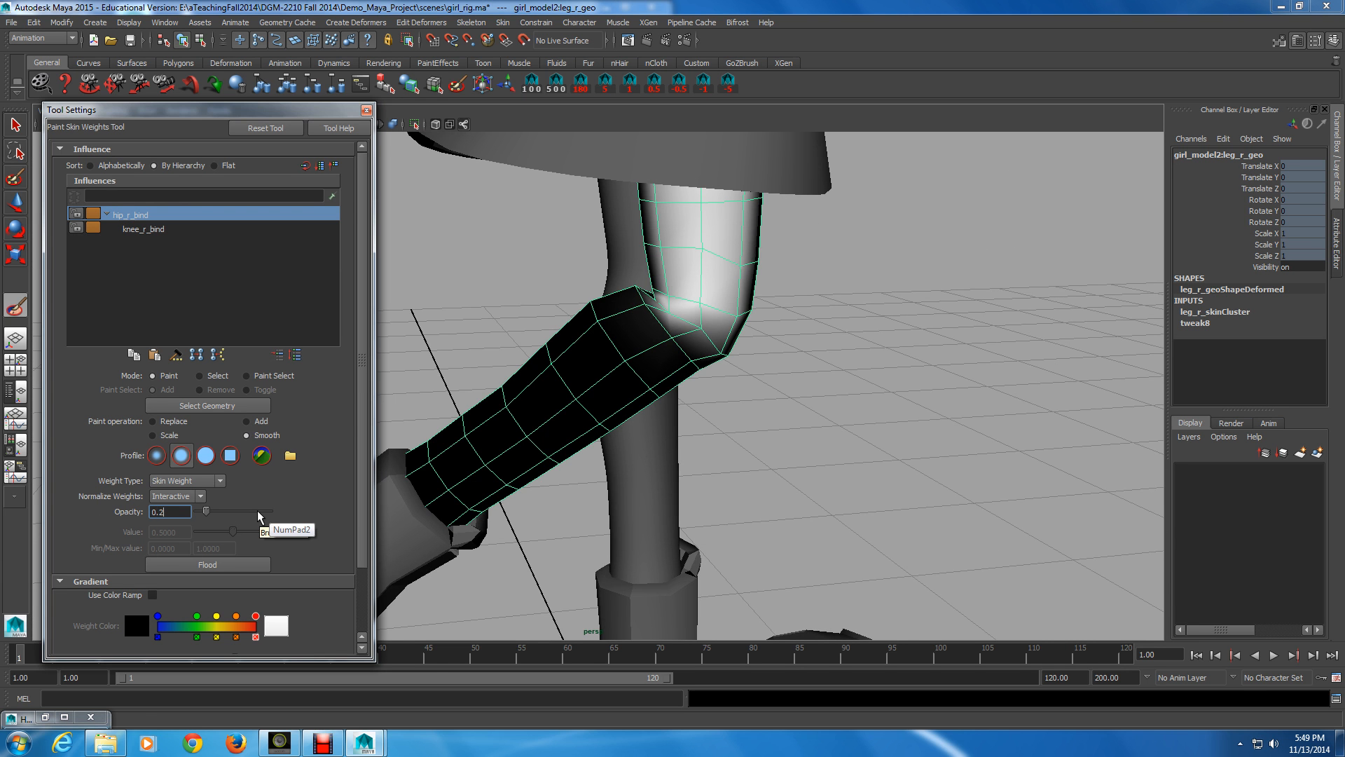
{"action": "type", "text": "5"}
{"action": "key", "text": "Return"}
- Smooth the hip_r_bind weights across the outer side of the bent right knee
{"action": "middle_click_drag", "start_coordinate": [658, 378], "coordinate": [610, 422], "text": "alt"}
{"action": "left_click_drag", "start_coordinate": [609, 423], "coordinate": [615, 462], "text": "alt"}
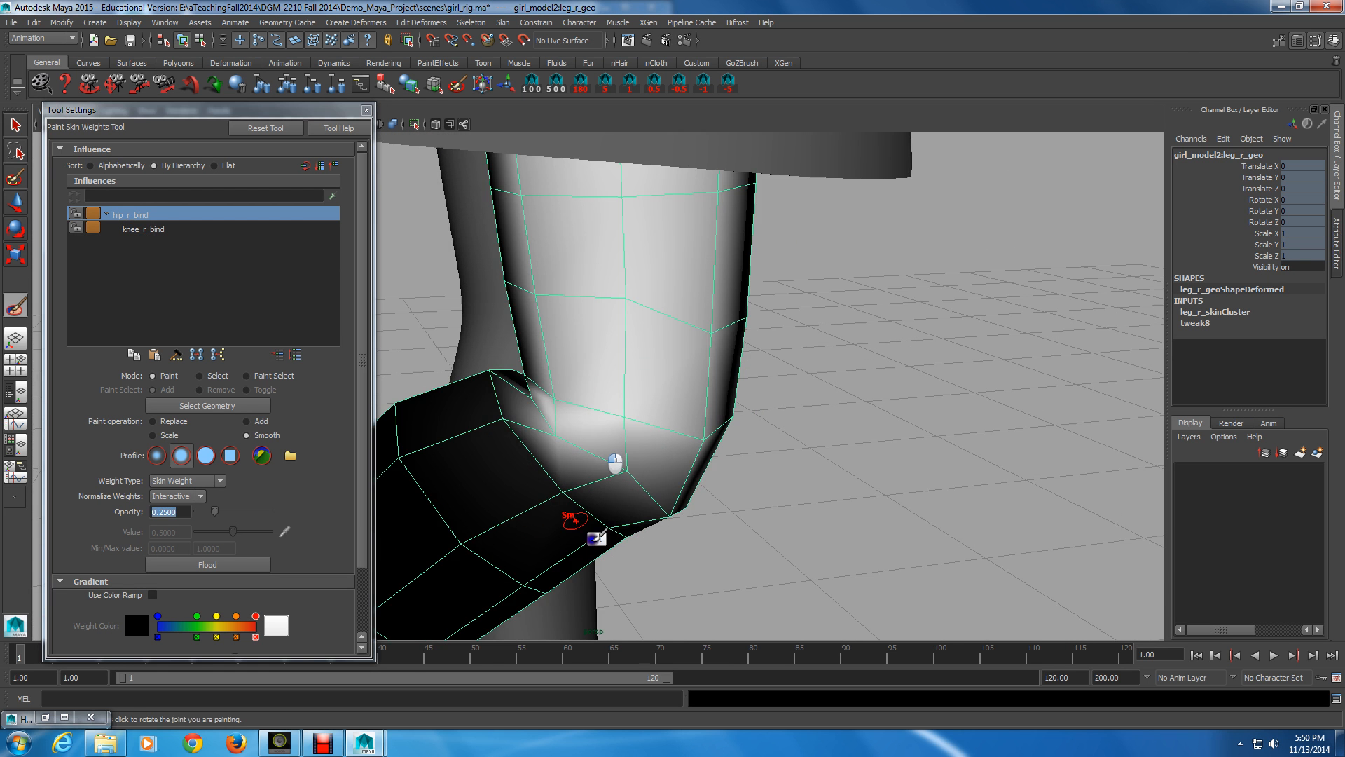
{"action": "left_click", "coordinate": [563, 435]}
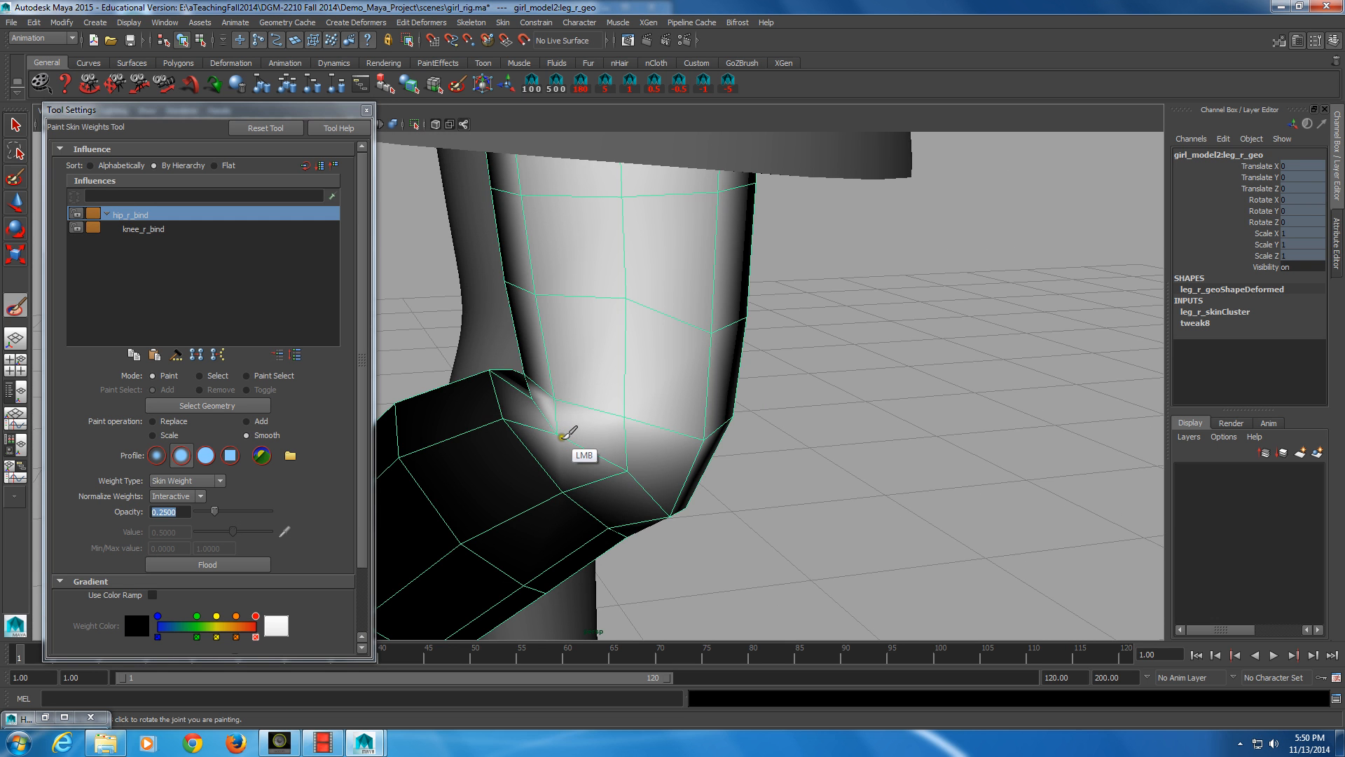
{"action": "left_click_drag", "start_coordinate": [563, 435], "coordinate": [635, 483]}
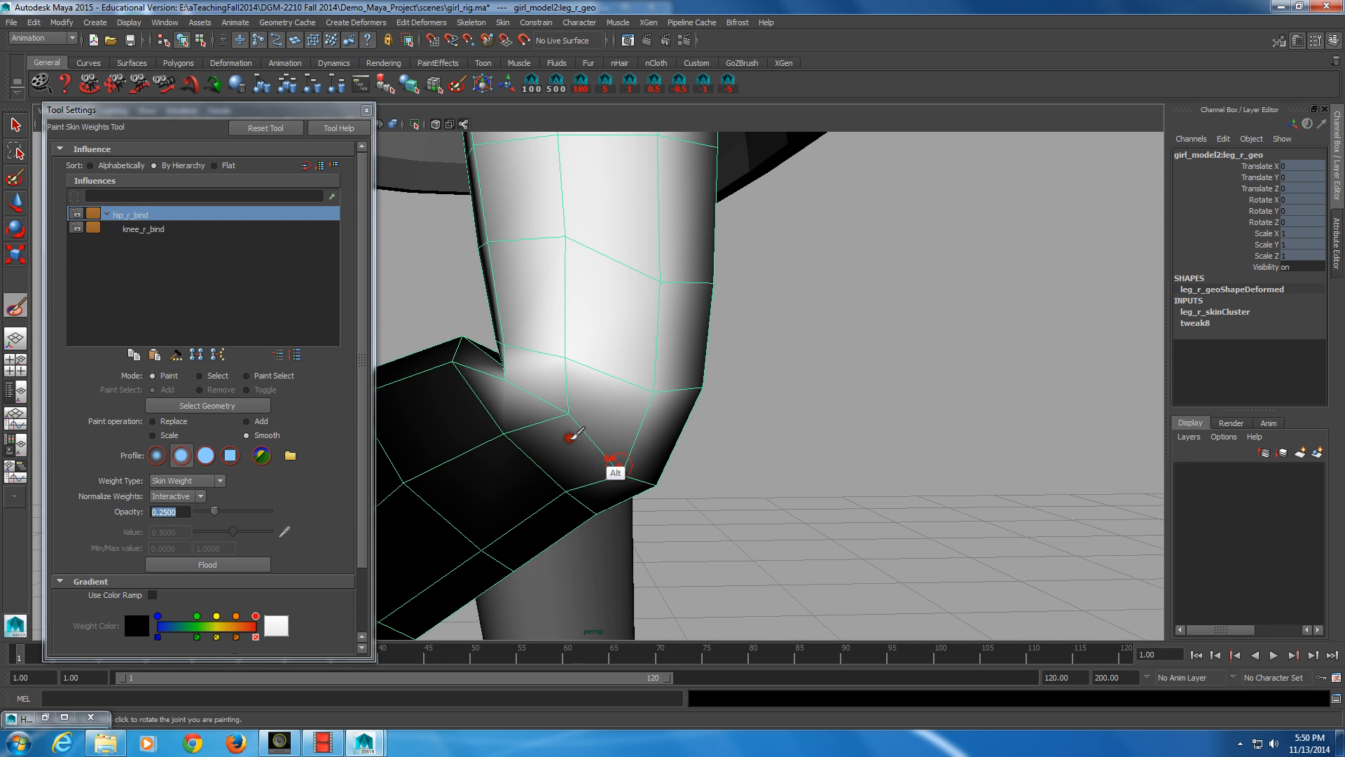
{"action": "middle_click_drag", "start_coordinate": [623, 465], "coordinate": [597, 470], "text": "alt"}
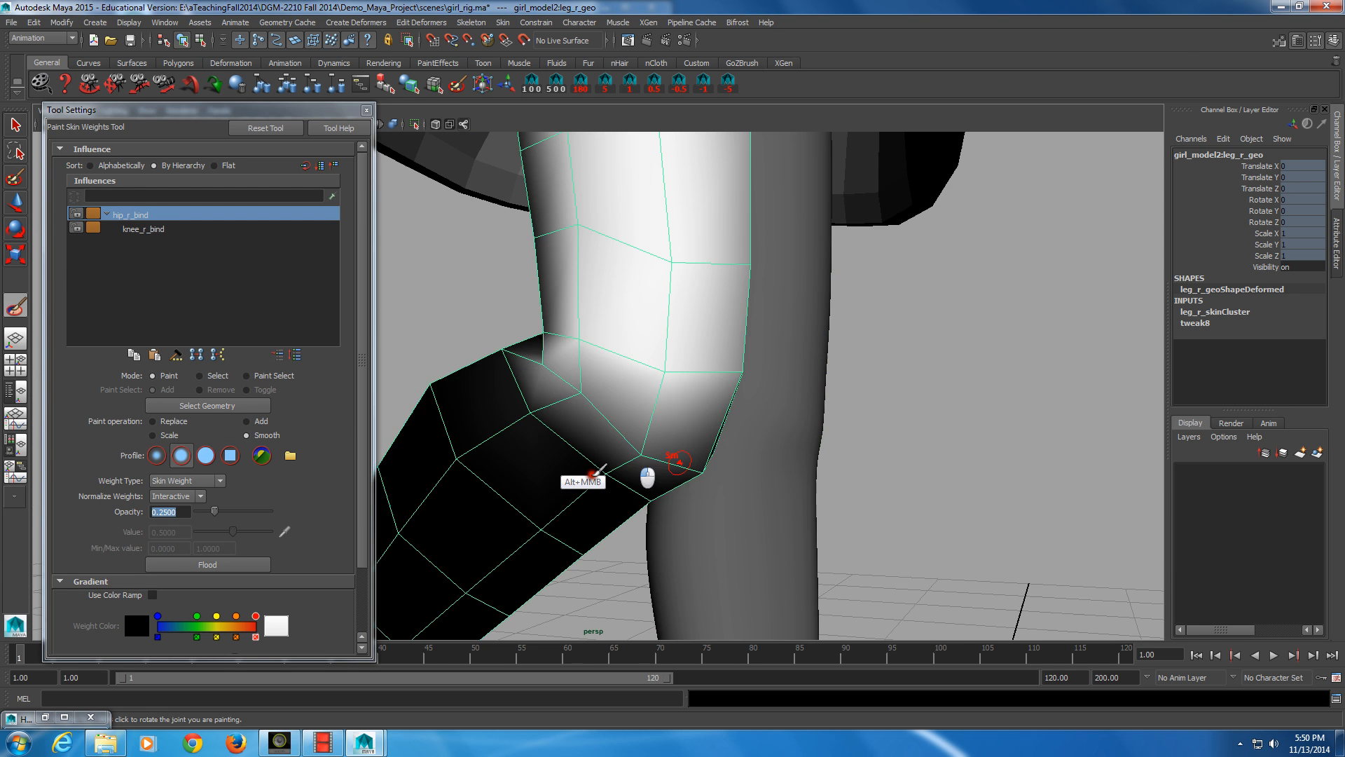
{"action": "left_click_drag", "start_coordinate": [593, 474], "coordinate": [622, 483], "text": "alt"}
{"action": "mouse_move", "coordinate": [514, 441]}
{"action": "left_mouse_down"}
{"action": "mouse_move", "coordinate": [483, 457]}
{"action": "mouse_move", "coordinate": [496, 448]}
{"action": "left_mouse_up"}
{"action": "left_click_drag", "start_coordinate": [534, 402], "coordinate": [537, 402], "text": "alt"}
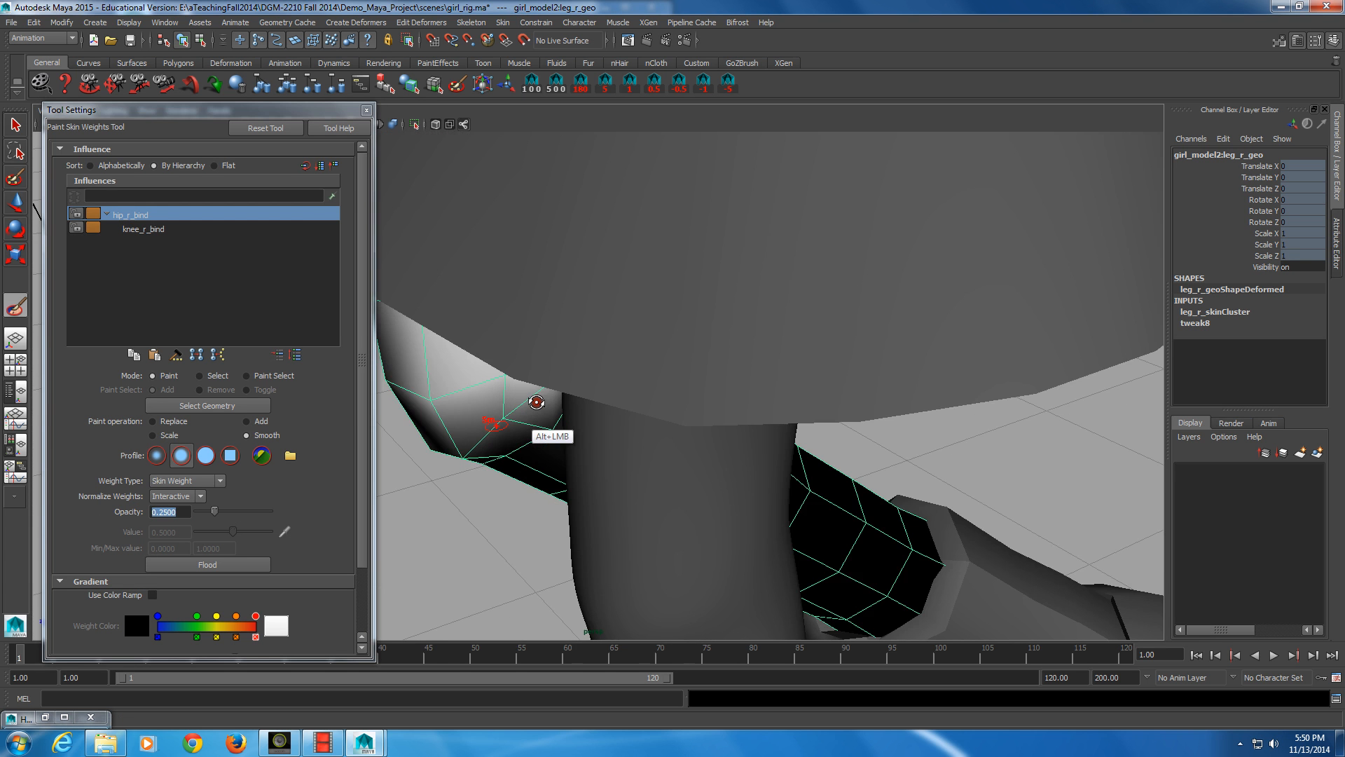
- Smooth the hip_r_bind weights around the inner side and back crease of the right knee
{"action": "right_click_drag", "start_coordinate": [537, 402], "coordinate": [555, 419], "text": "alt"}
{"action": "left_click_drag", "start_coordinate": [556, 418], "coordinate": [455, 443], "text": "alt"}
{"action": "right_click_drag", "start_coordinate": [456, 442], "coordinate": [561, 485], "text": "alt"}
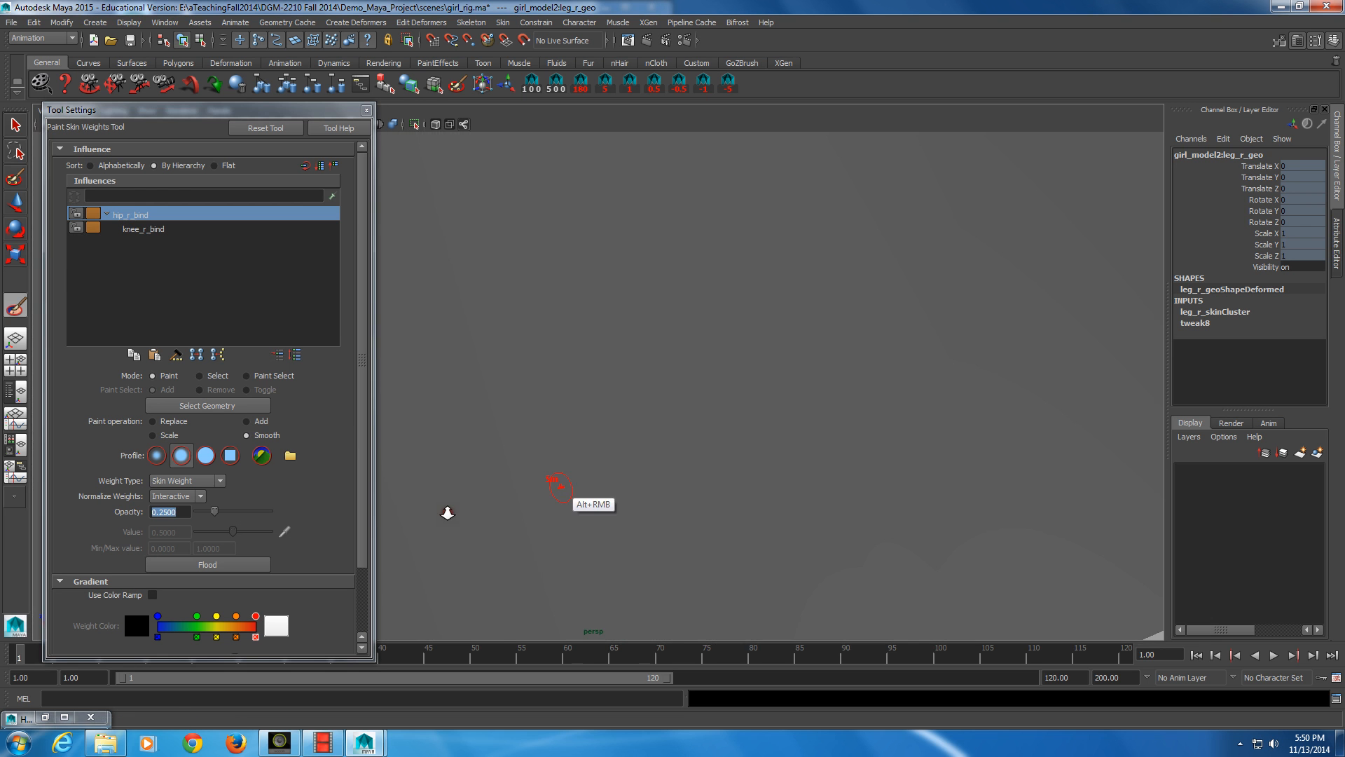
{"action": "mouse_move", "coordinate": [560, 486]}
{"action": "left_mouse_down", "text": "alt"}
{"action": "mouse_move", "coordinate": [533, 494]}
{"action": "mouse_move", "coordinate": [553, 484]}
{"action": "mouse_move", "coordinate": [487, 458]}
{"action": "mouse_move", "coordinate": [597, 389]}
{"action": "mouse_move", "coordinate": [708, 477]}
{"action": "mouse_move", "coordinate": [756, 539]}
{"action": "left_mouse_up", "text": "alt"}
{"action": "middle_click_drag", "start_coordinate": [756, 539], "coordinate": [745, 517], "text": "alt"}
{"action": "left_click", "coordinate": [780, 427]}
{"action": "left_click_drag", "start_coordinate": [779, 427], "coordinate": [576, 398], "text": "alt"}
{"action": "mouse_move", "coordinate": [597, 325]}
{"action": "left_mouse_down"}
{"action": "mouse_move", "coordinate": [686, 416]}
{"action": "mouse_move", "coordinate": [568, 372]}
{"action": "mouse_move", "coordinate": [630, 319]}
{"action": "mouse_move", "coordinate": [698, 345]}
{"action": "mouse_move", "coordinate": [565, 356]}
{"action": "mouse_move", "coordinate": [564, 385]}
{"action": "mouse_move", "coordinate": [479, 389]}
{"action": "mouse_move", "coordinate": [580, 321]}
{"action": "left_mouse_up"}
{"action": "left_click", "coordinate": [688, 425]}
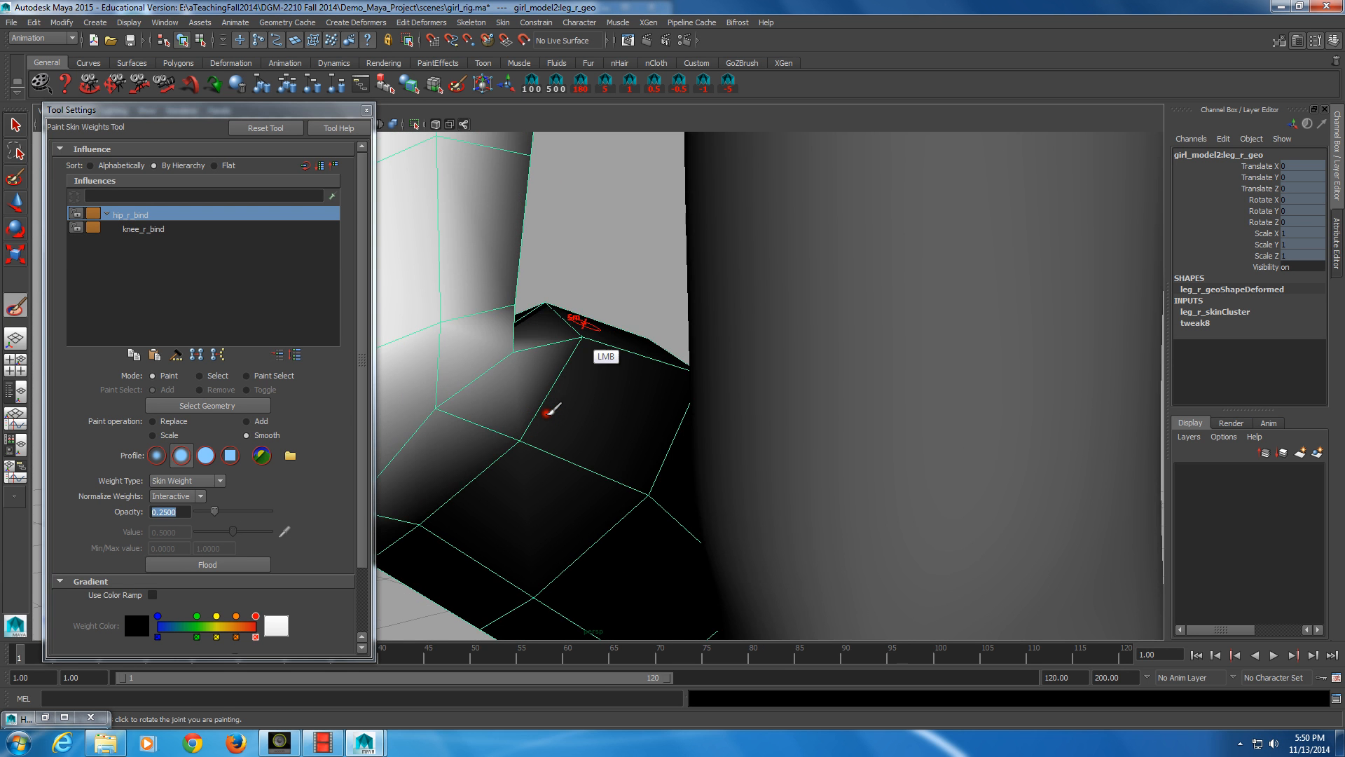
{"action": "left_click_drag", "start_coordinate": [548, 412], "coordinate": [591, 324], "text": "alt"}
{"action": "left_click_drag", "start_coordinate": [586, 327], "coordinate": [630, 338], "text": "alt"}
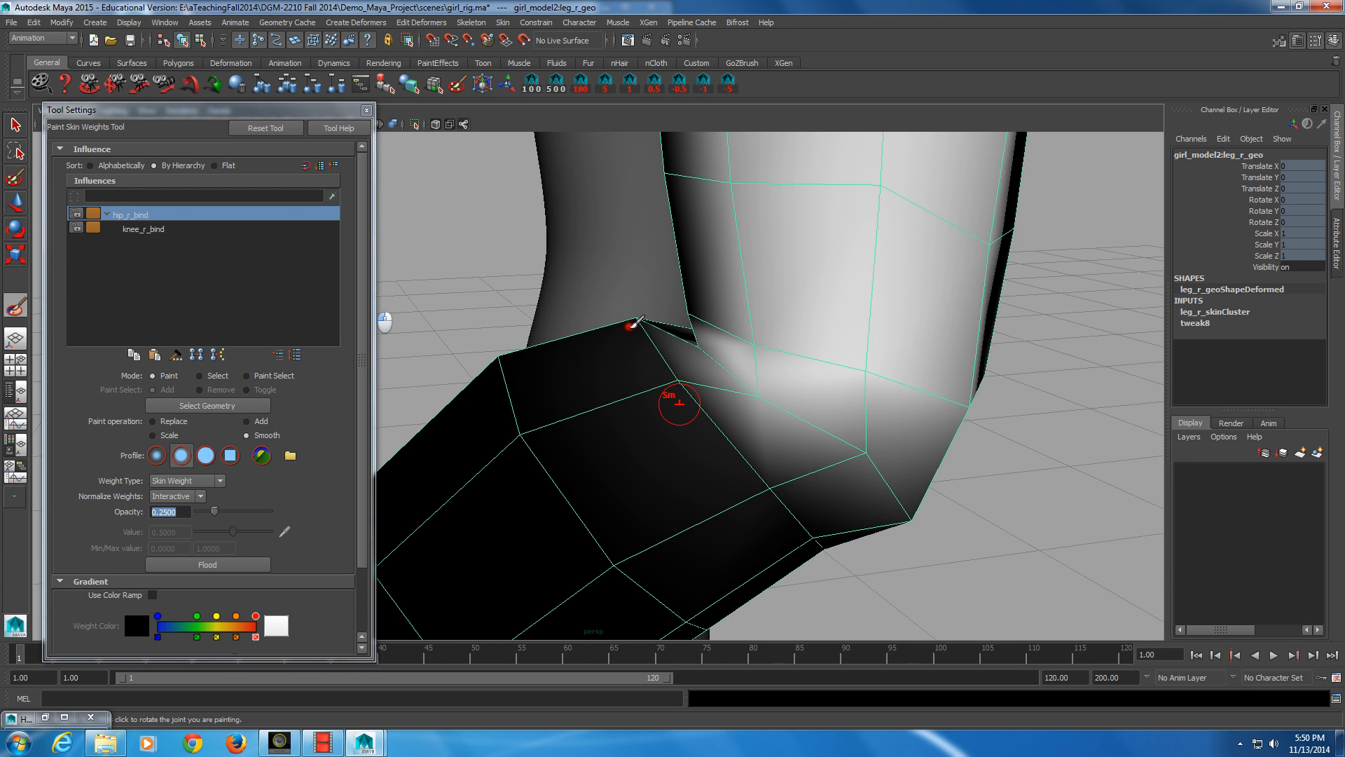
- Isolate the right leg mesh in the viewport and check the bent leg's shape from the side
{"action": "mouse_move", "coordinate": [679, 402]}
{"action": "right_mouse_down", "text": "alt"}
{"action": "mouse_move", "coordinate": [757, 443]}
{"action": "mouse_move", "coordinate": [558, 416]}
{"action": "right_mouse_up", "text": "alt"}
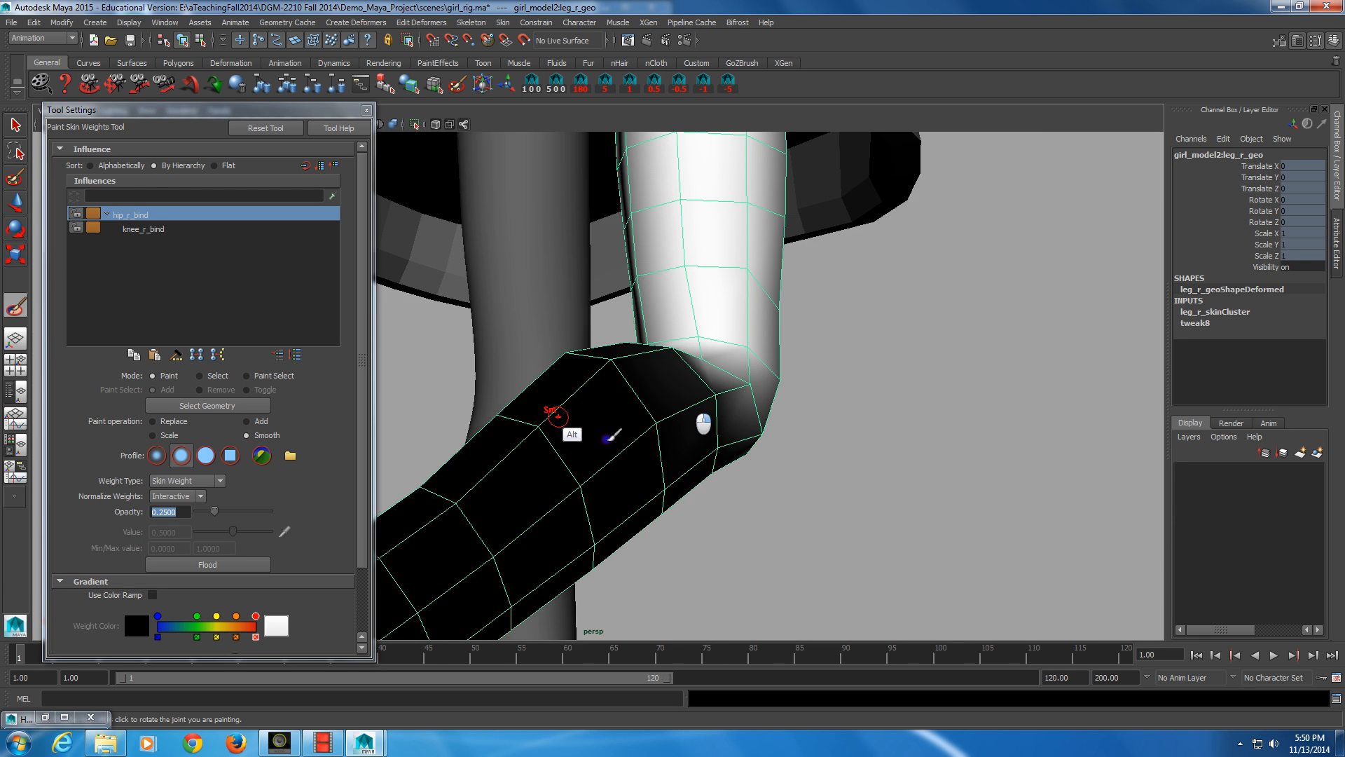
{"action": "left_click_drag", "start_coordinate": [558, 416], "coordinate": [615, 417], "text": "alt"}
{"action": "right_click_drag", "start_coordinate": [614, 416], "coordinate": [326, 437], "text": "alt"}
{"action": "middle_click_drag", "start_coordinate": [517, 443], "coordinate": [520, 451], "text": "alt"}
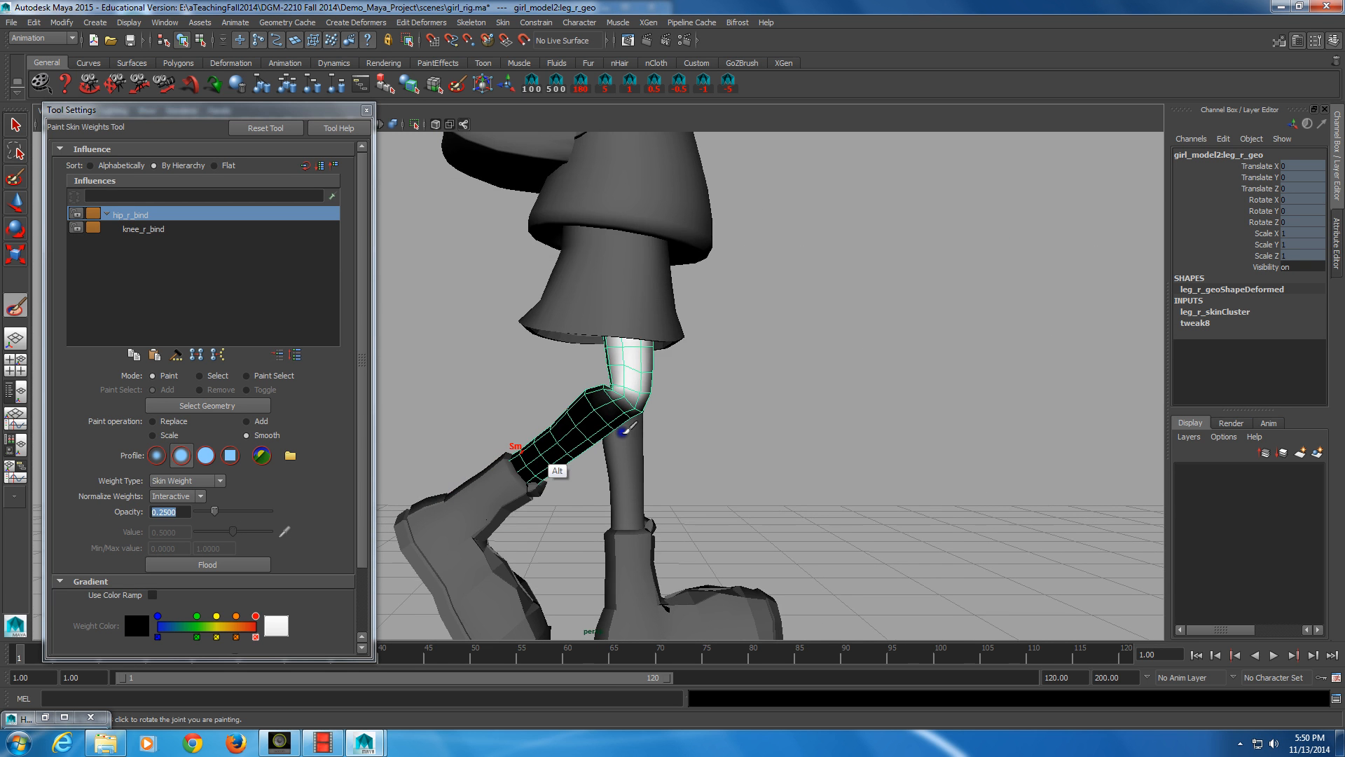
{"action": "left_click_drag", "start_coordinate": [625, 429], "coordinate": [515, 445], "text": "alt"}
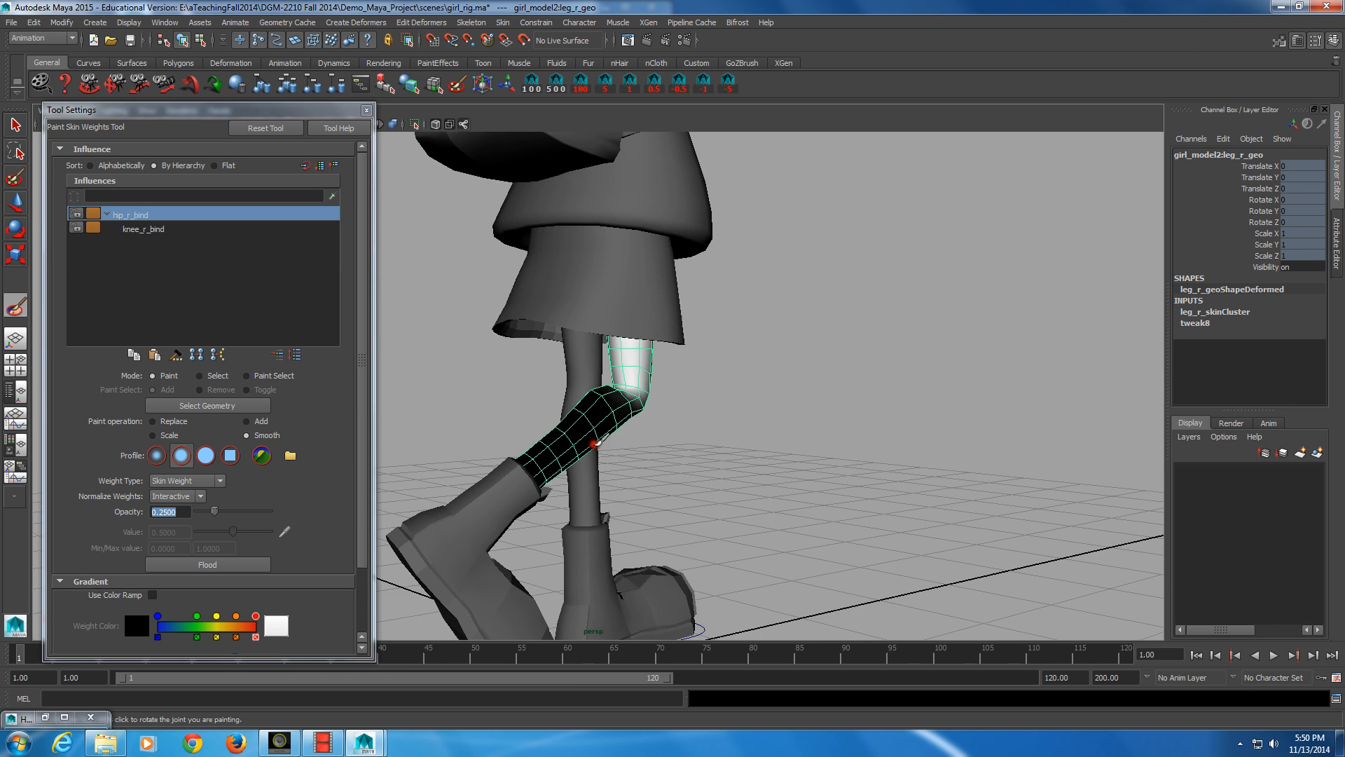
{"action": "key", "text": "ctrl+1"}
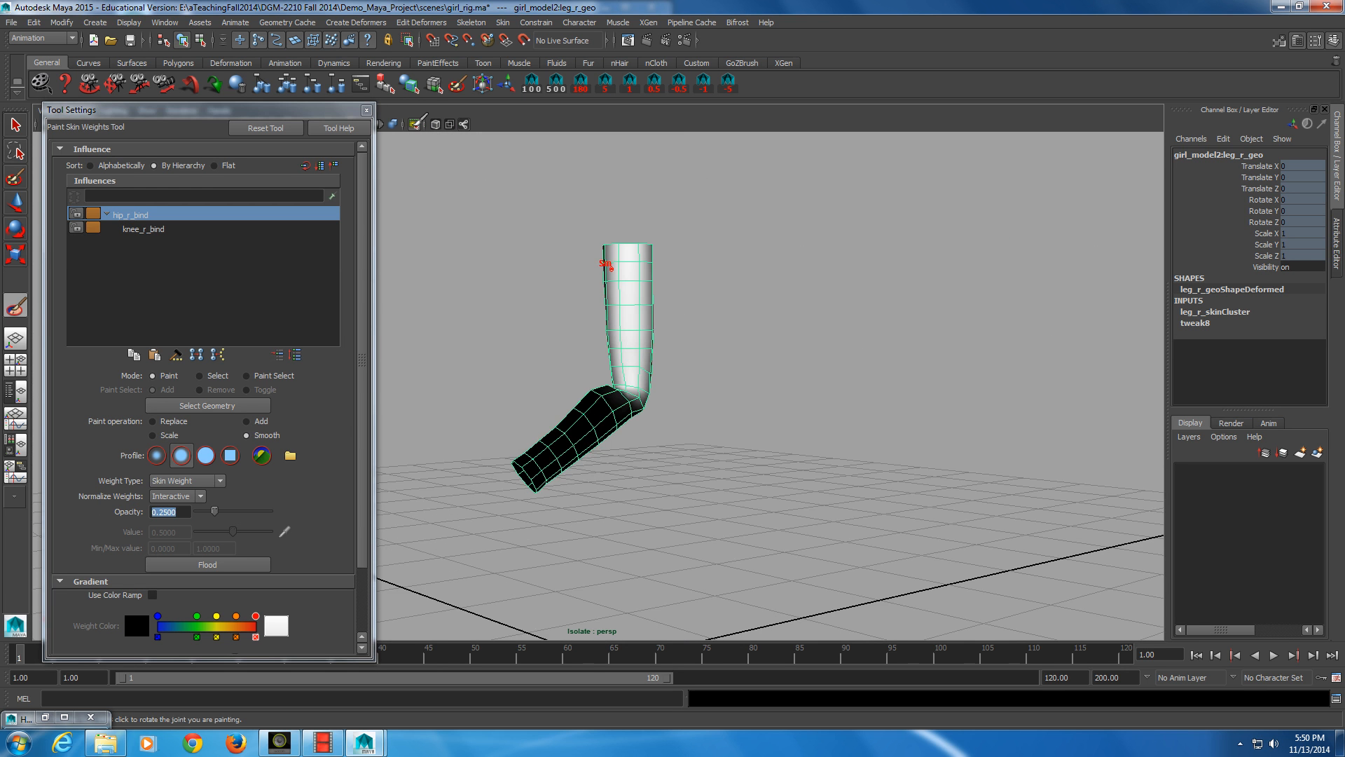
{"action": "right_click_drag", "start_coordinate": [608, 265], "coordinate": [728, 358], "text": "alt"}
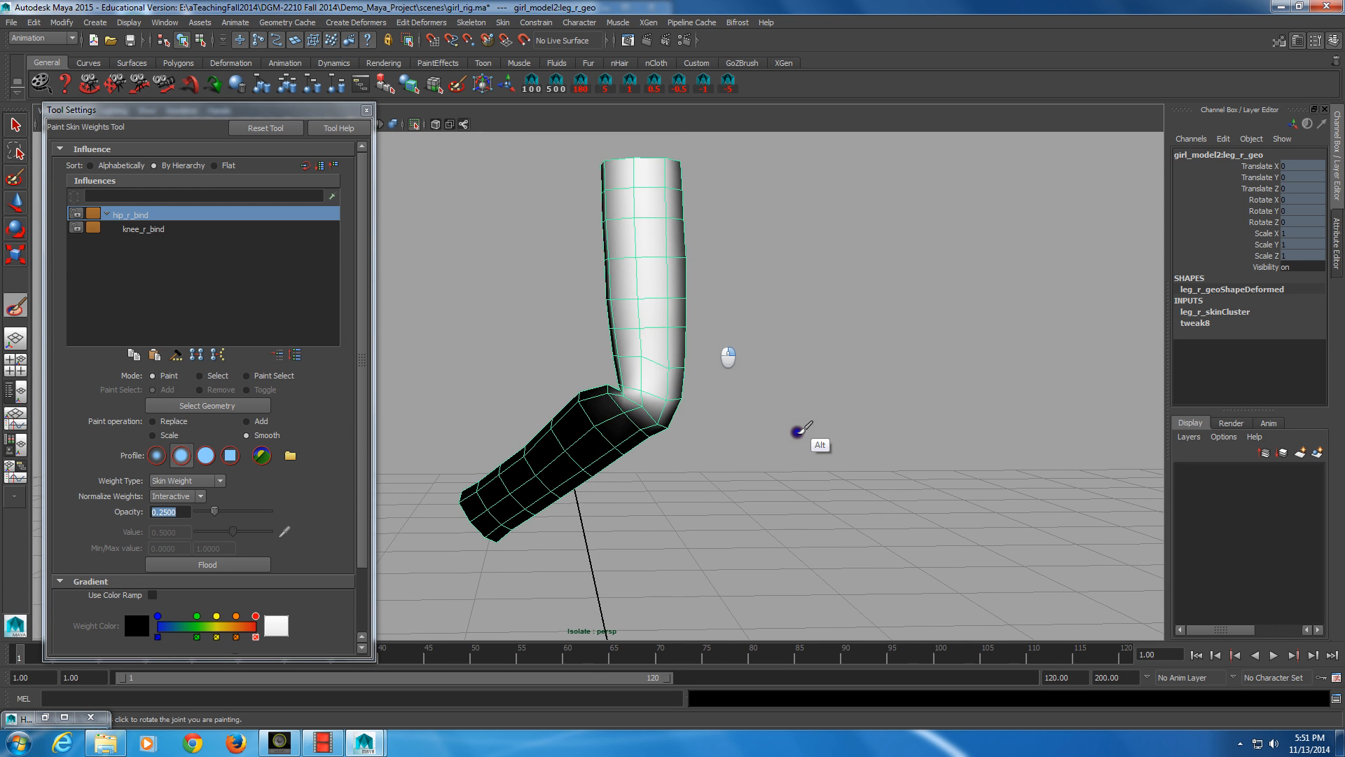
{"action": "middle_click_drag", "start_coordinate": [800, 428], "coordinate": [938, 439], "text": "alt"}
{"action": "left_click_drag", "start_coordinate": [942, 440], "coordinate": [950, 439], "text": "alt"}
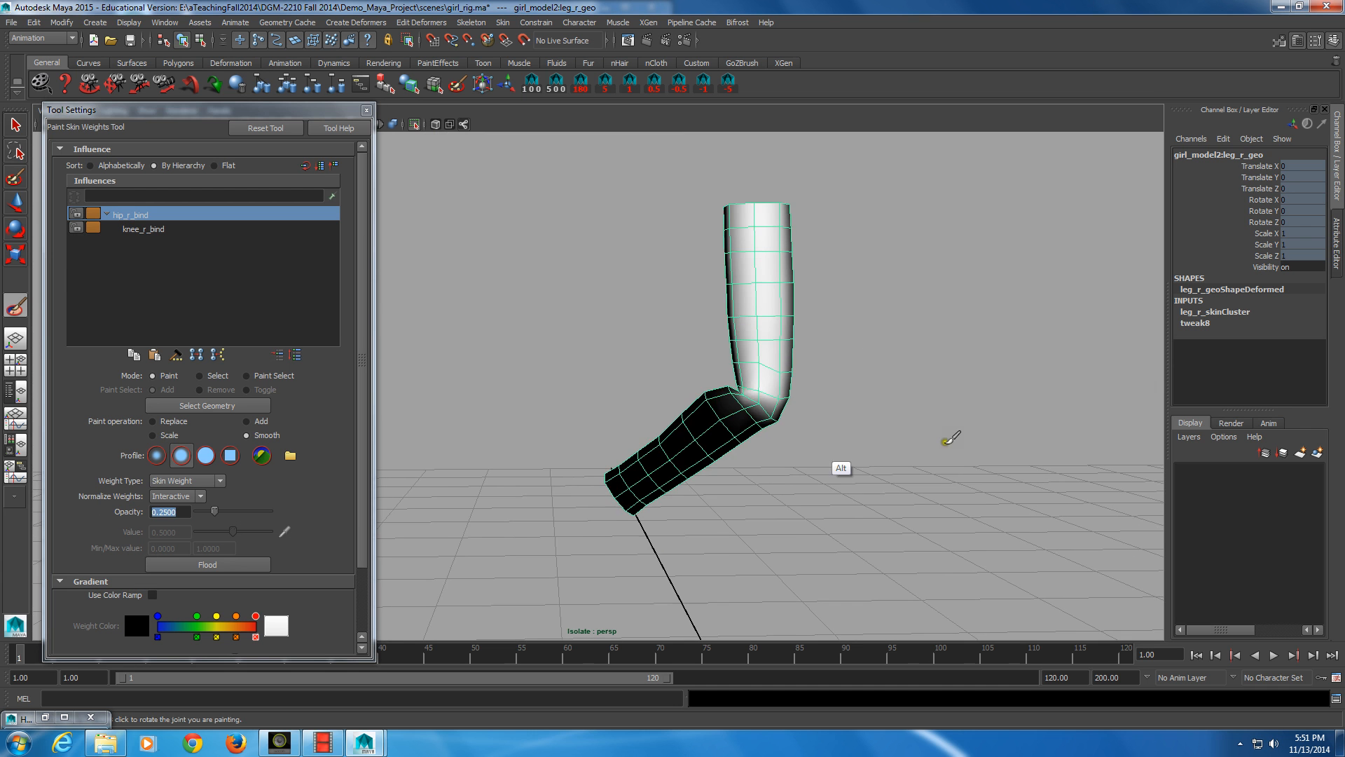
{"action": "mouse_move", "coordinate": [821, 449]}
{"action": "left_mouse_down", "text": "alt"}
{"action": "mouse_move", "coordinate": [842, 483]}
{"action": "mouse_move", "coordinate": [723, 491]}
{"action": "mouse_move", "coordinate": [810, 501]}
{"action": "mouse_move", "coordinate": [491, 471]}
{"action": "mouse_move", "coordinate": [705, 488]}
{"action": "mouse_move", "coordinate": [614, 481]}
{"action": "left_mouse_up", "text": "alt"}
- Show the leg in smooth preview and rotate the knee_r_bind joint to about -66 degrees in Z
{"action": "key", "text": "3"}
{"action": "middle_click", "coordinate": [630, 460]}
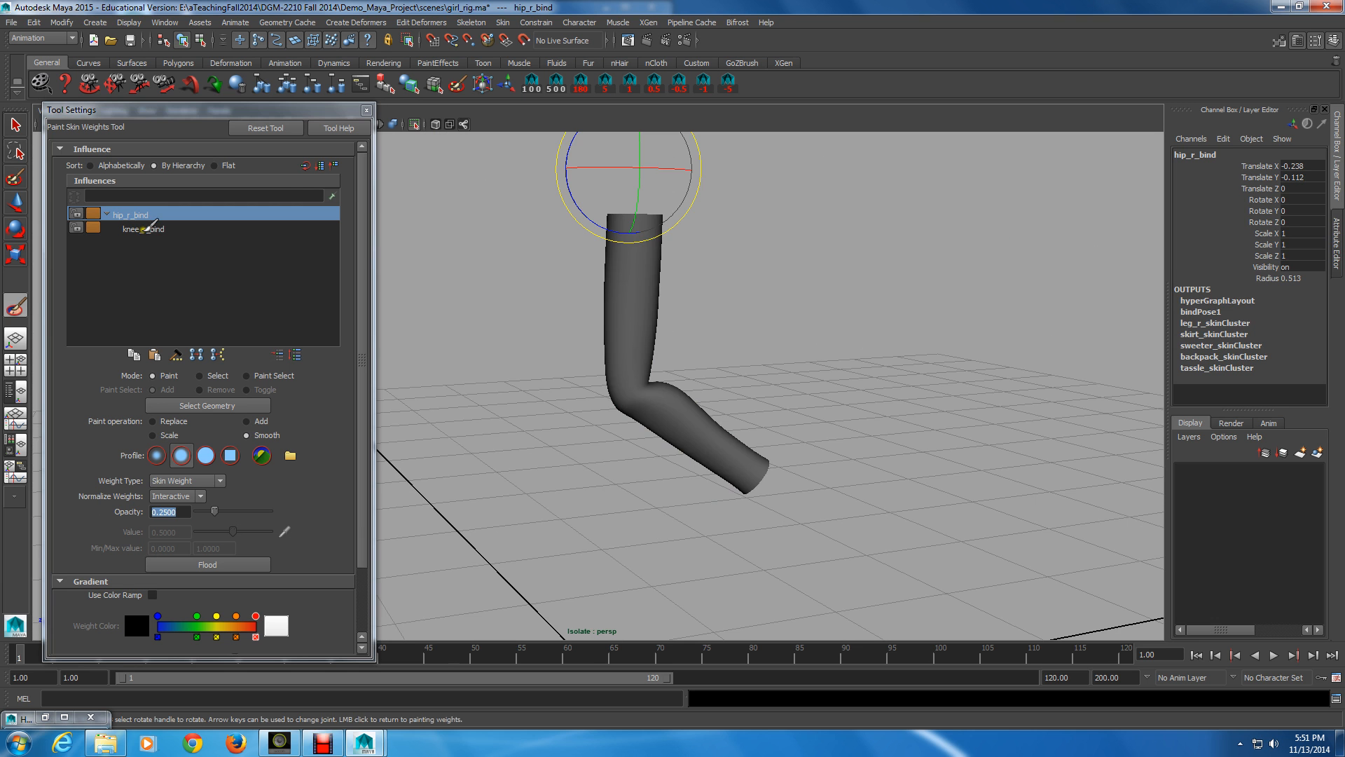
{"action": "left_click", "coordinate": [573, 364]}
{"action": "left_click", "coordinate": [144, 229]}
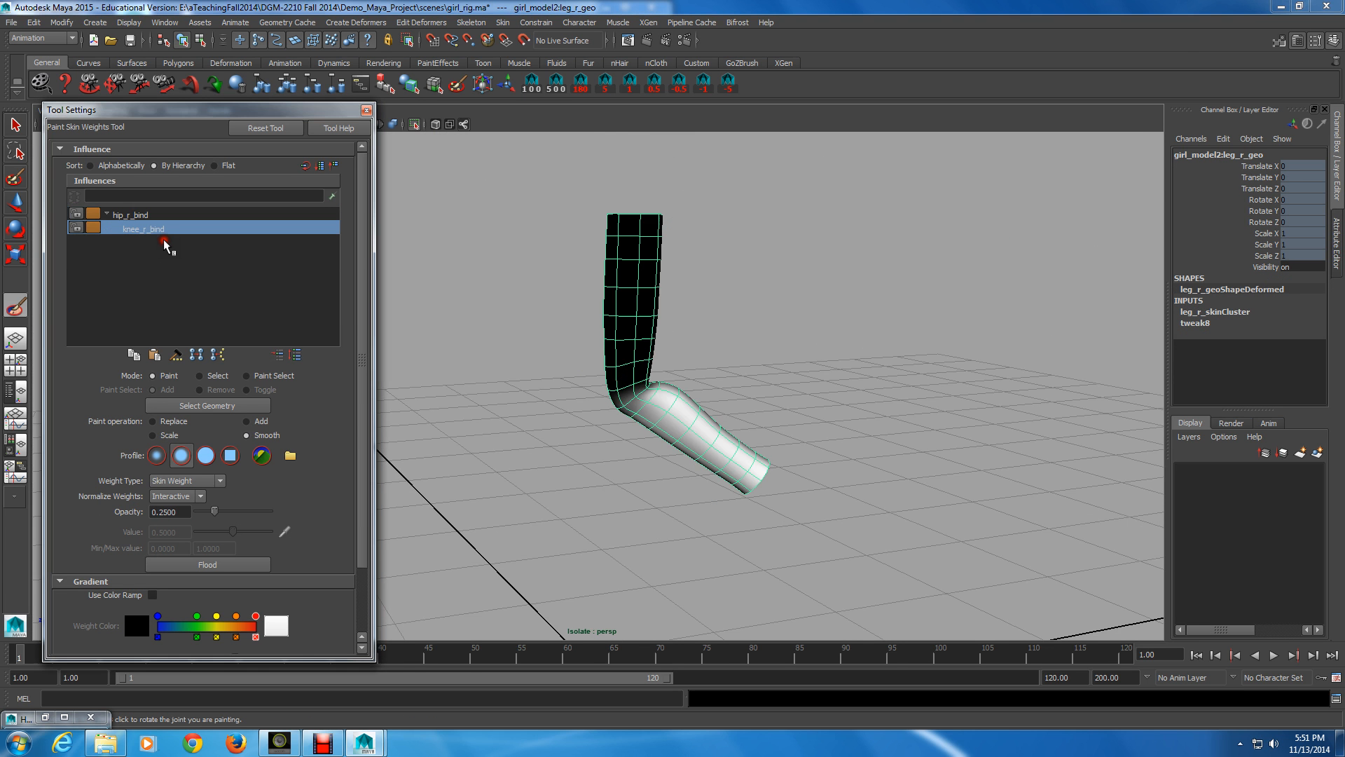
{"action": "left_click", "coordinate": [335, 333]}
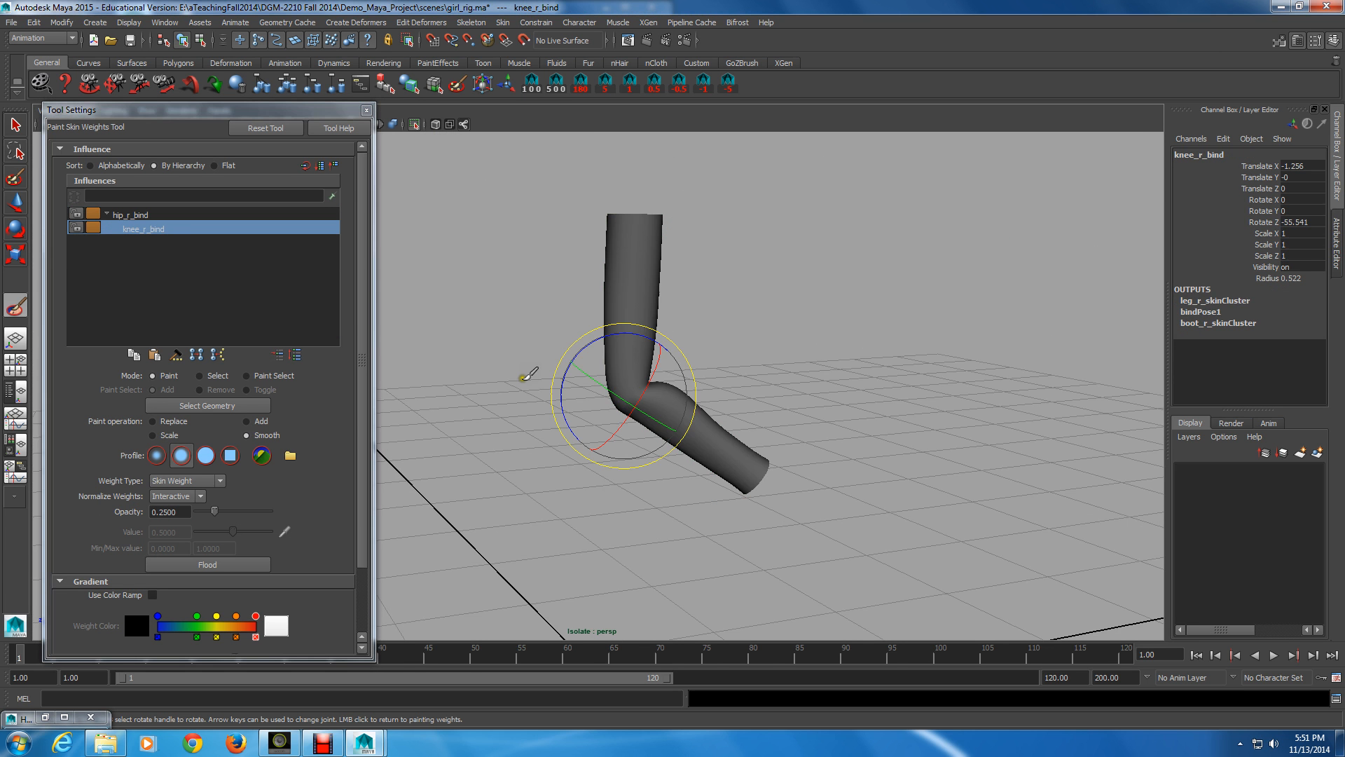
{"action": "left_click_drag", "start_coordinate": [607, 362], "coordinate": [657, 341]}
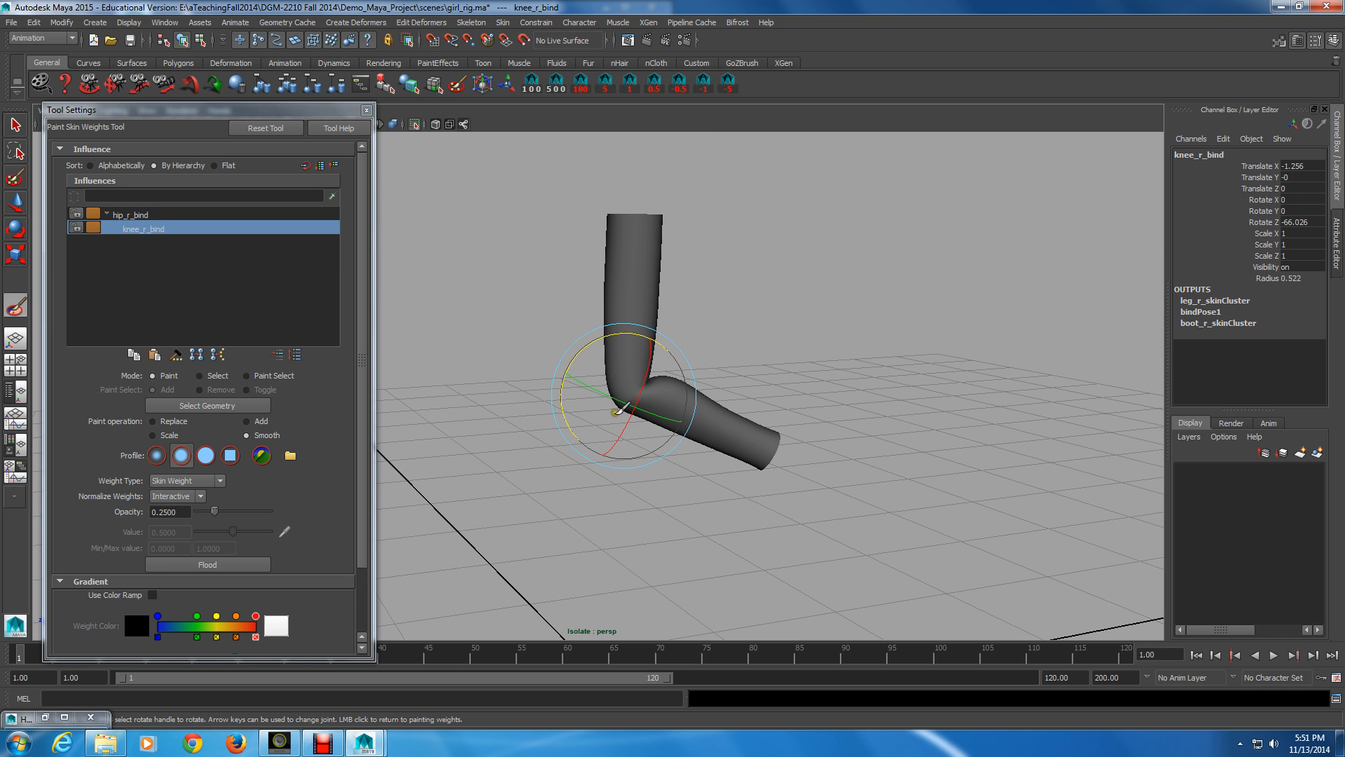
- Examine the bent knee's deformation up close from several sides and turn off the leg's smooth preview
{"action": "right_click_drag", "start_coordinate": [622, 409], "coordinate": [639, 427], "text": "alt"}
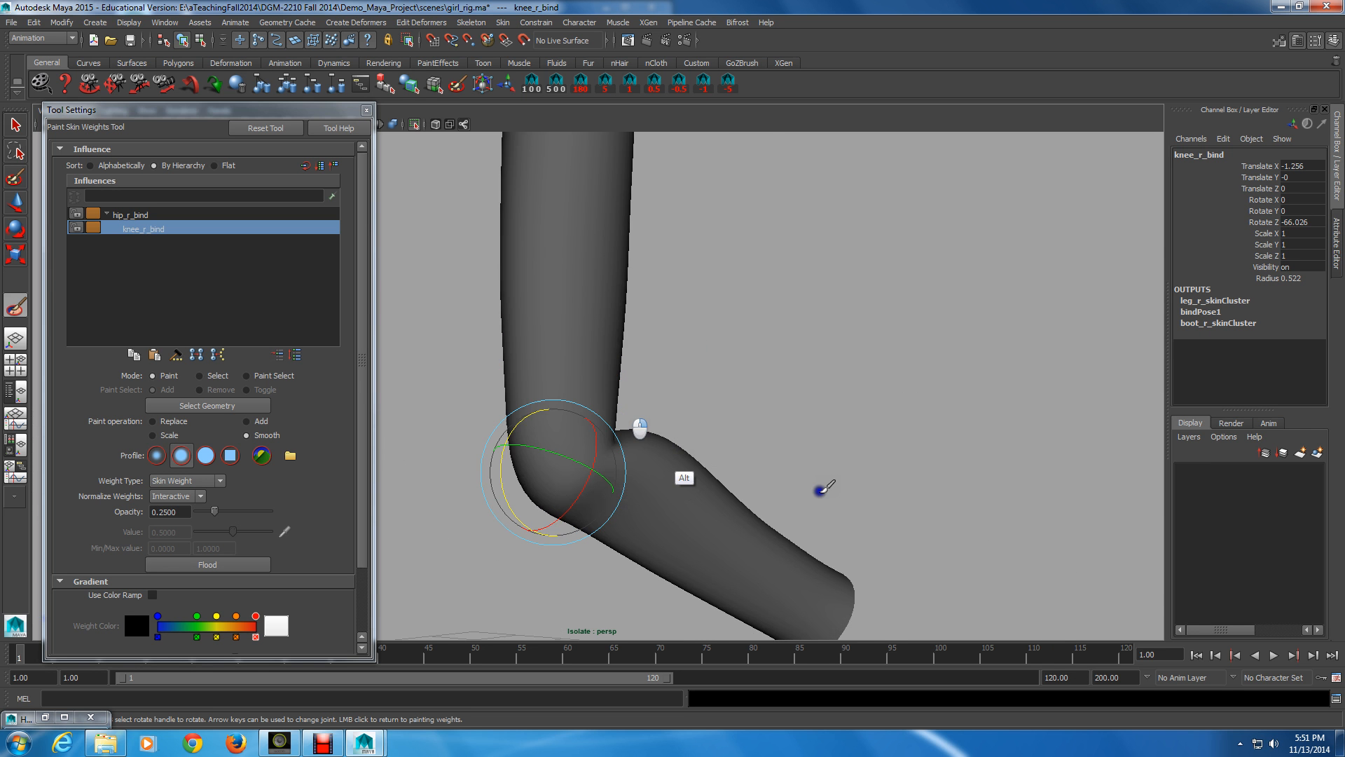
{"action": "middle_click_drag", "start_coordinate": [496, 558], "coordinate": [649, 460], "text": "alt"}
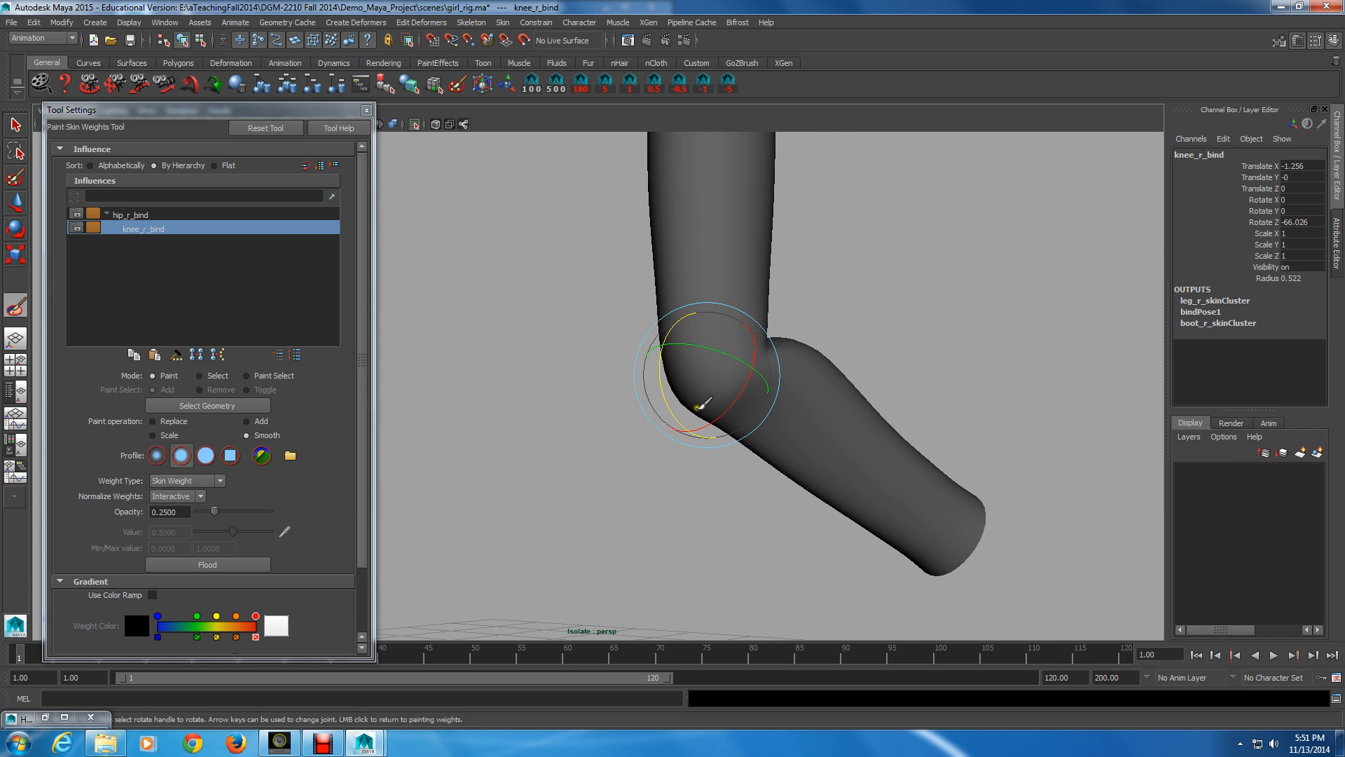
{"action": "middle_click_drag", "start_coordinate": [703, 404], "coordinate": [704, 410], "text": "alt"}
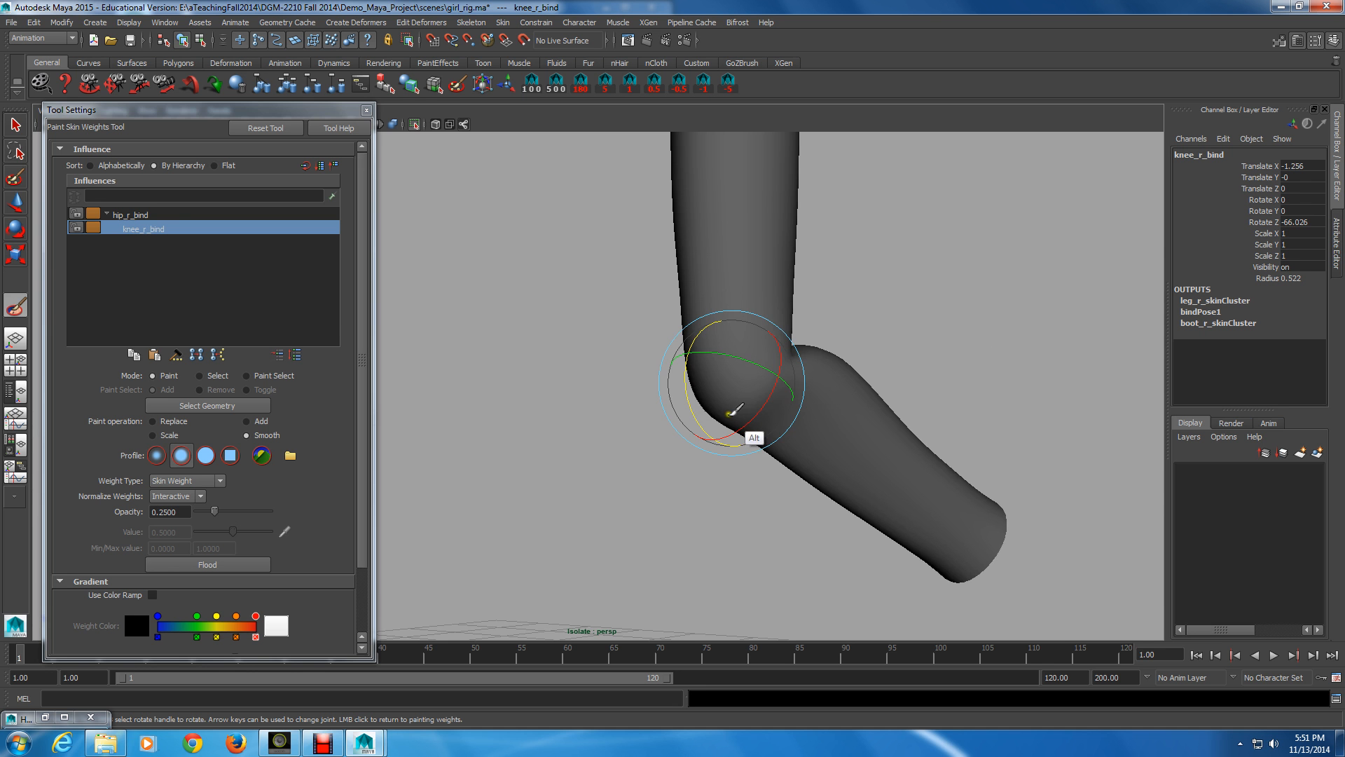
{"action": "left_click_drag", "start_coordinate": [734, 411], "coordinate": [895, 440], "text": "alt"}
{"action": "mouse_move", "coordinate": [911, 459]}
{"action": "middle_mouse_down", "text": "alt"}
{"action": "mouse_move", "coordinate": [824, 448]}
{"action": "mouse_move", "coordinate": [850, 455]}
{"action": "middle_mouse_up", "text": "alt"}
{"action": "mouse_move", "coordinate": [847, 456]}
{"action": "left_mouse_down", "text": "alt"}
{"action": "mouse_move", "coordinate": [817, 418]}
{"action": "mouse_move", "coordinate": [692, 512]}
{"action": "mouse_move", "coordinate": [634, 487]}
{"action": "left_mouse_up", "text": "alt"}
{"action": "key", "text": "1"}
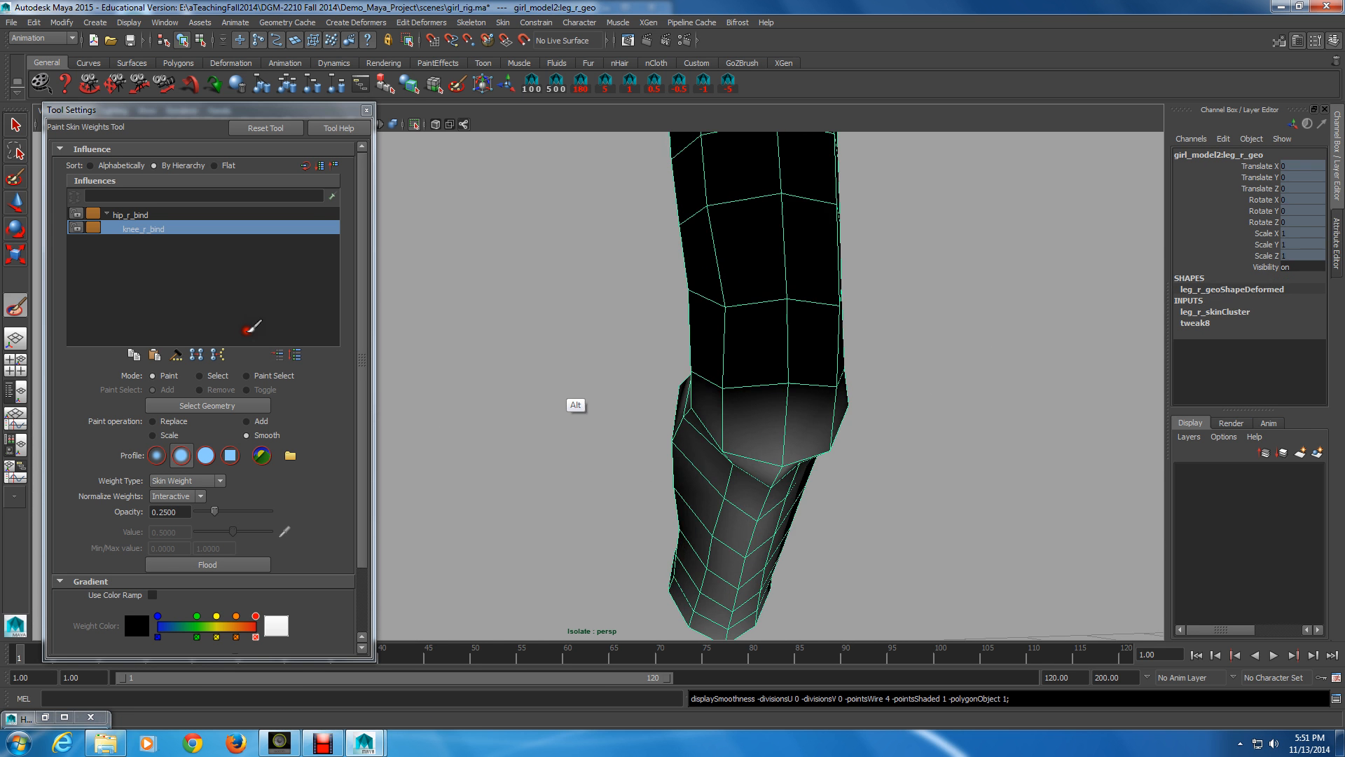
{"action": "middle_click_drag", "start_coordinate": [561, 403], "coordinate": [522, 399], "text": "alt"}
{"action": "left_click_drag", "start_coordinate": [627, 420], "coordinate": [633, 432], "text": "alt"}
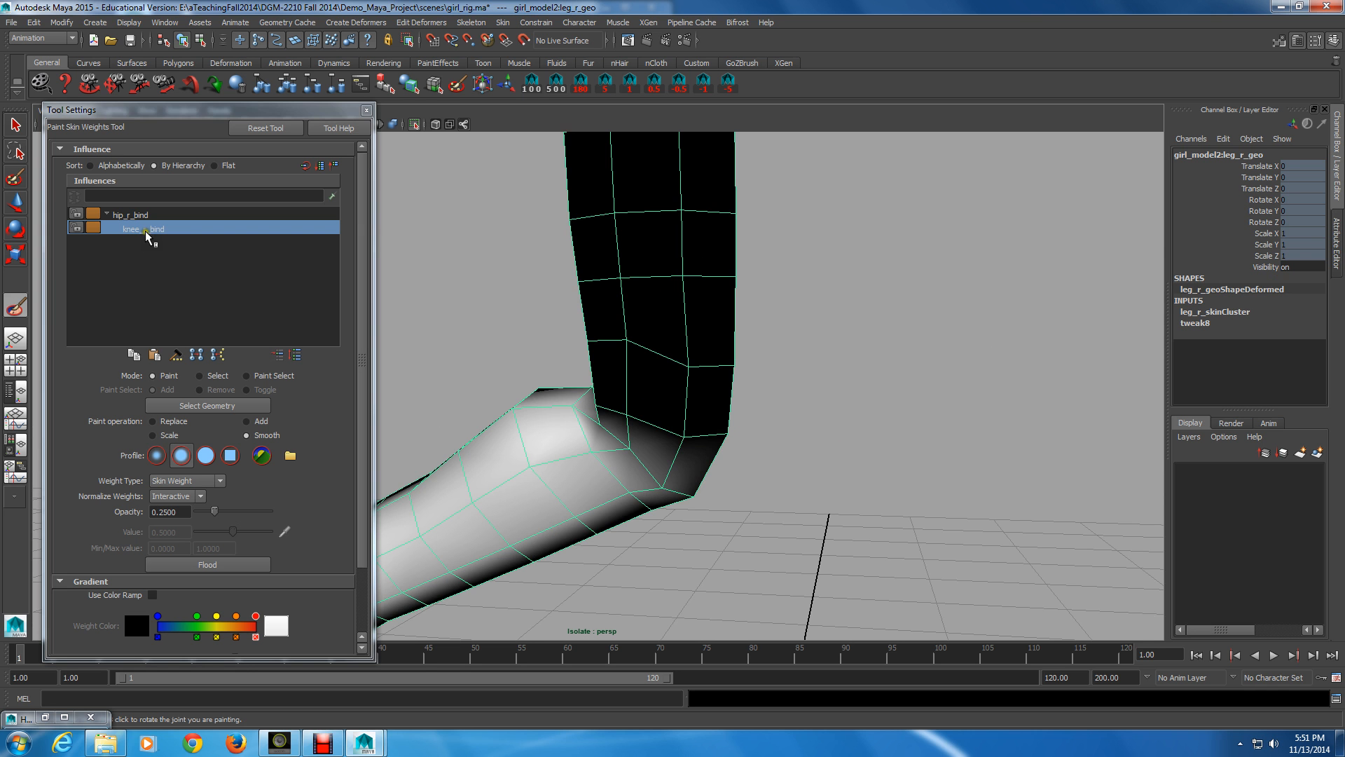
- Select the hip_r_bind influence and set the weight brush to Add with an opacity of 0.1
{"action": "left_click", "coordinate": [147, 214]}
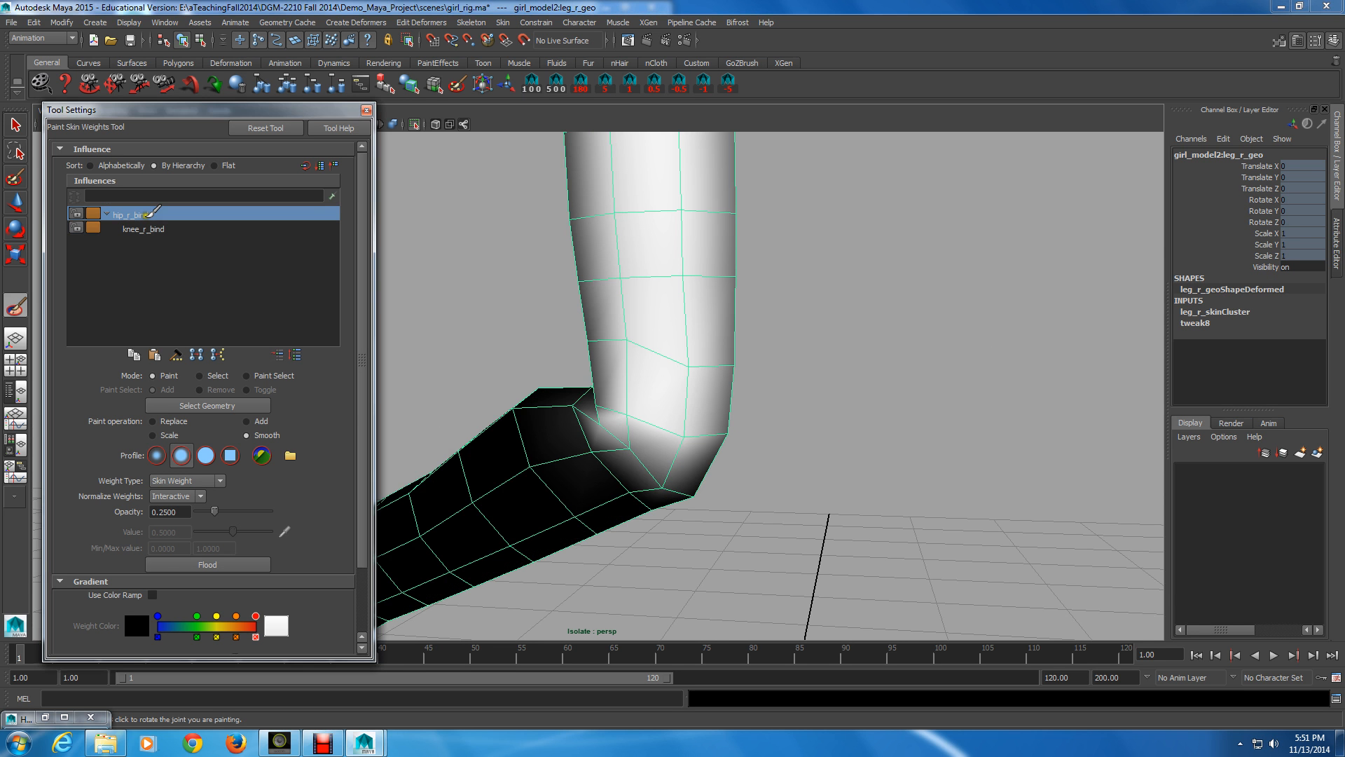
{"action": "middle_click_drag", "start_coordinate": [646, 501], "coordinate": [626, 449], "text": "alt"}
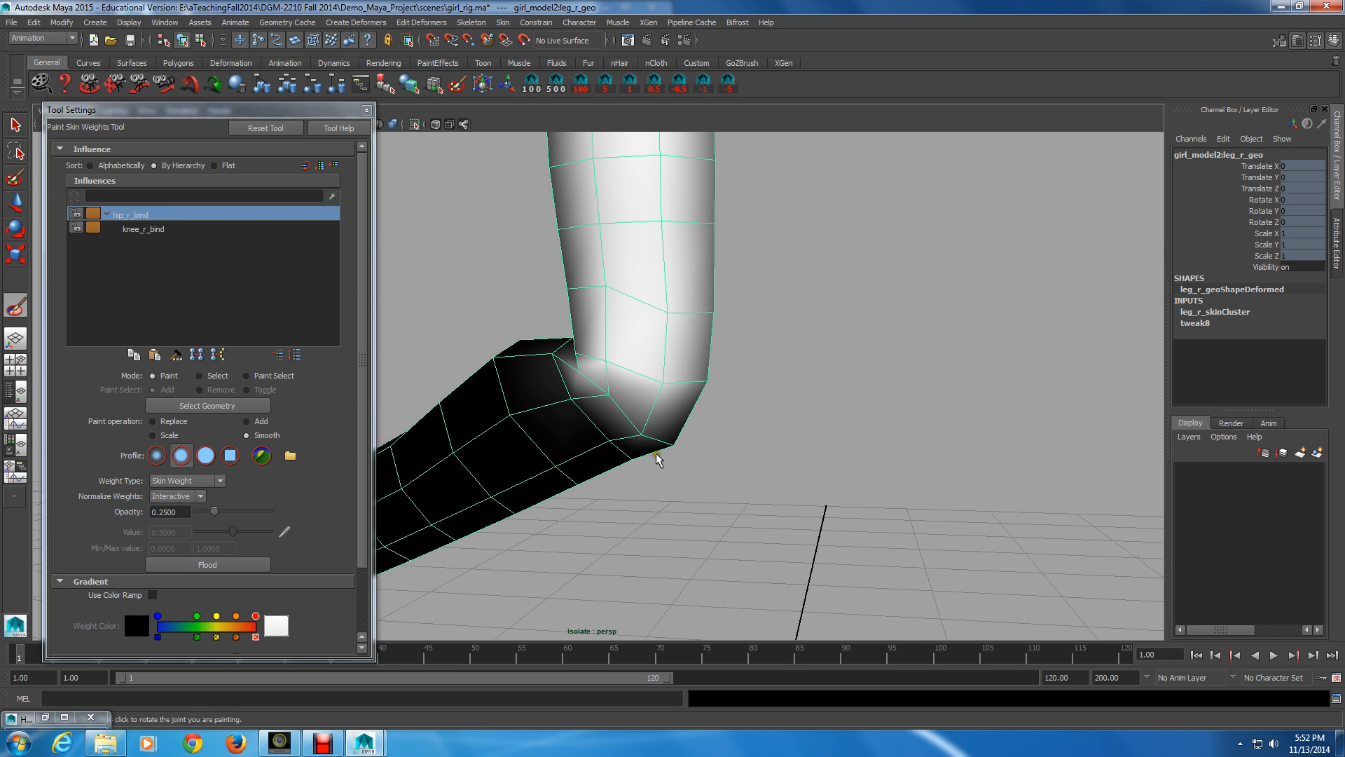
{"action": "left_click", "coordinate": [247, 421]}
{"action": "left_click", "coordinate": [258, 423]}
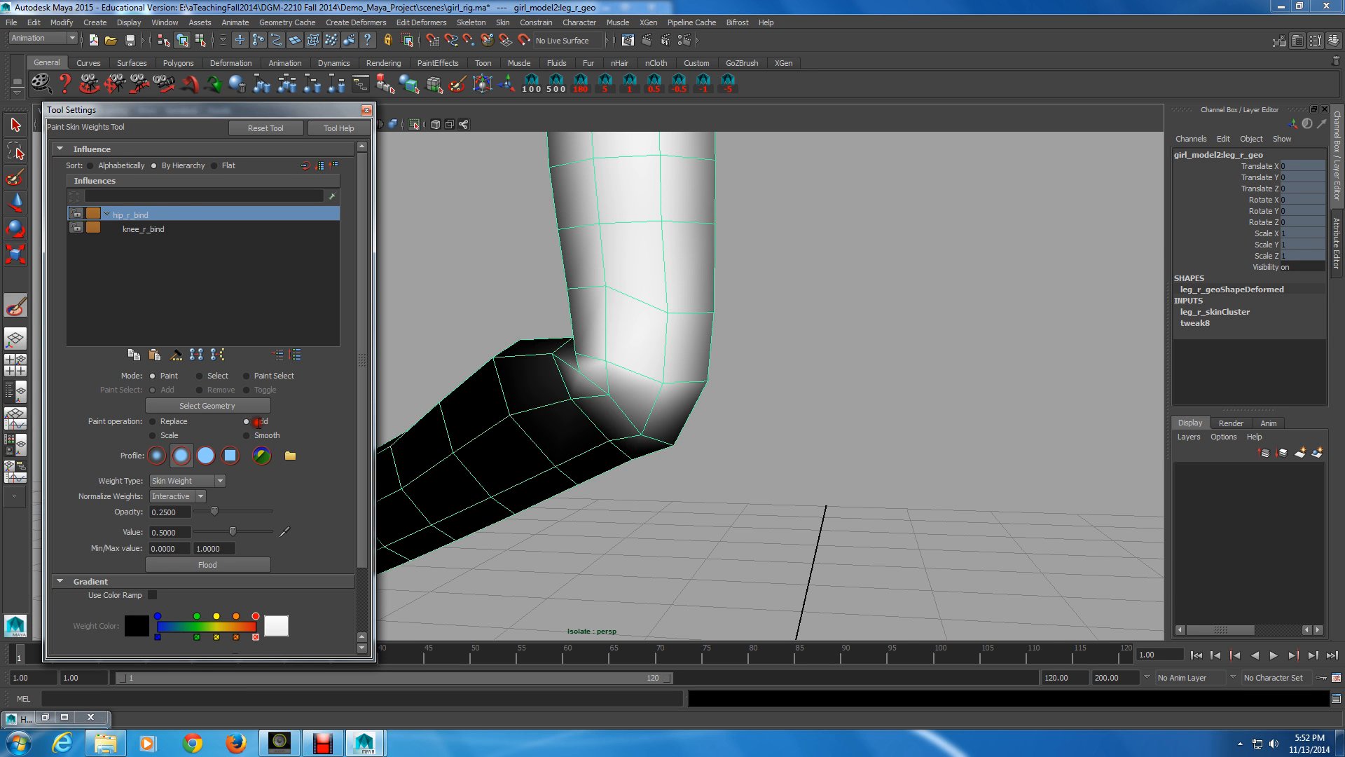
{"action": "double_click", "coordinate": [178, 513]}
{"action": "left_click", "coordinate": [163, 513]}
{"action": "left_click_drag", "start_coordinate": [164, 514], "coordinate": [159, 512]}
{"action": "type", "text": "1"}
{"action": "key", "text": "KP_Enter"}
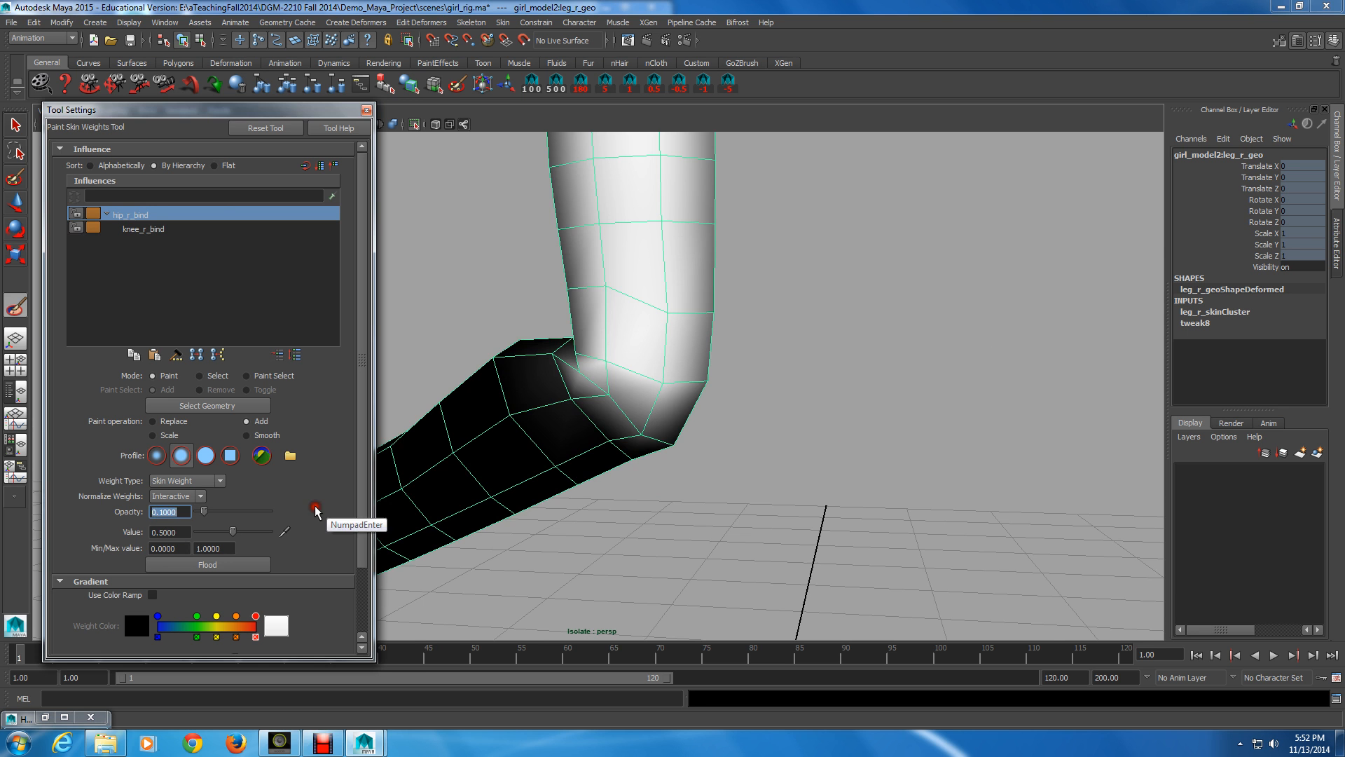
- Add hip_r_bind weight around the right kneecap and show the leg in smooth preview
{"action": "mouse_move", "coordinate": [652, 494]}
{"action": "left_mouse_down", "text": "alt"}
{"action": "mouse_move", "coordinate": [694, 480]}
{"action": "mouse_move", "coordinate": [646, 462]}
{"action": "mouse_move", "coordinate": [666, 451]}
{"action": "mouse_move", "coordinate": [651, 420]}
{"action": "mouse_move", "coordinate": [702, 424]}
{"action": "mouse_move", "coordinate": [668, 412]}
{"action": "mouse_move", "coordinate": [567, 430]}
{"action": "mouse_move", "coordinate": [673, 421]}
{"action": "mouse_move", "coordinate": [663, 400]}
{"action": "mouse_move", "coordinate": [686, 408]}
{"action": "mouse_move", "coordinate": [671, 411]}
{"action": "mouse_move", "coordinate": [680, 433]}
{"action": "left_mouse_up", "text": "alt"}
{"action": "left_click", "coordinate": [642, 415]}
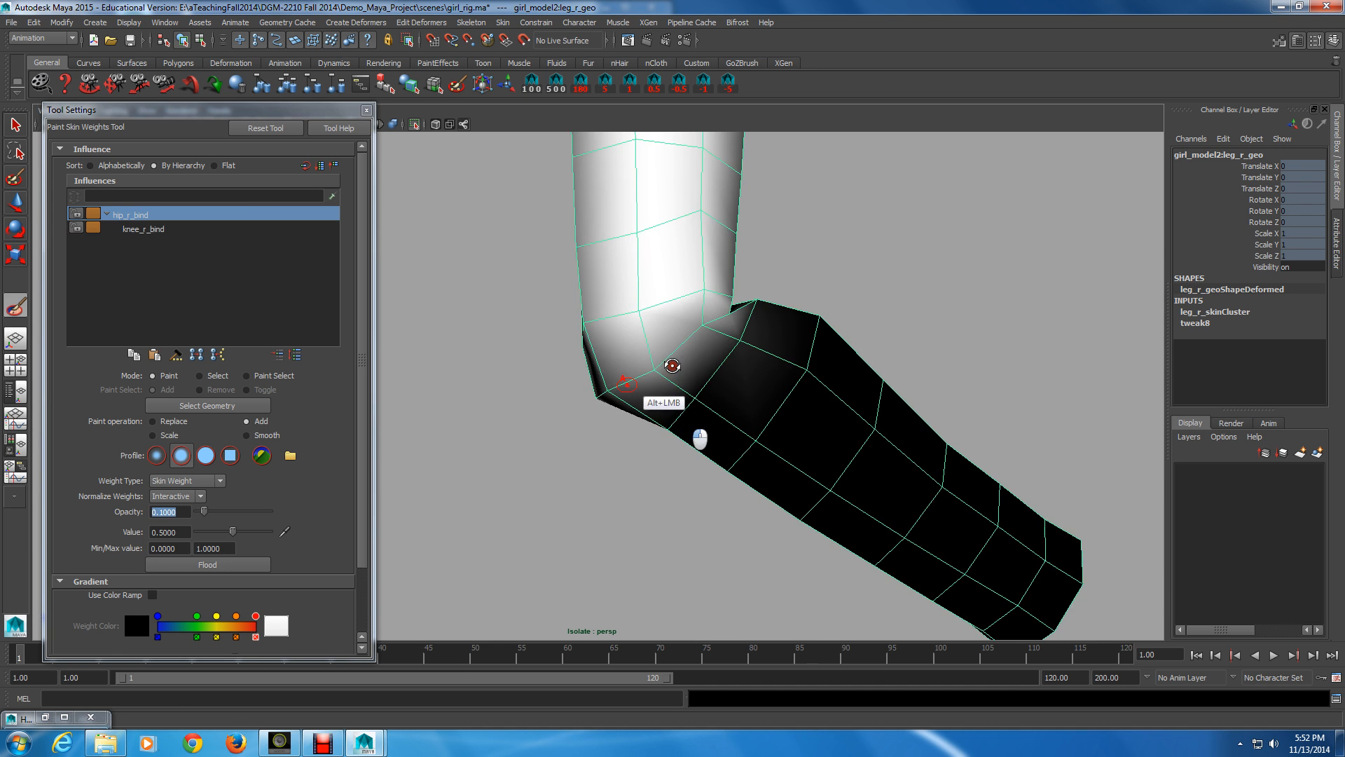
{"action": "left_click_drag", "start_coordinate": [671, 365], "coordinate": [616, 389], "text": "alt"}
{"action": "right_click_drag", "start_coordinate": [616, 390], "coordinate": [451, 409], "text": "alt"}
{"action": "left_click_drag", "start_coordinate": [452, 410], "coordinate": [567, 363], "text": "alt"}
- Select the knee_r_bind influence and test the bend by rotating the joint to about -81 degrees in Z
{"action": "left_click", "coordinate": [143, 228]}
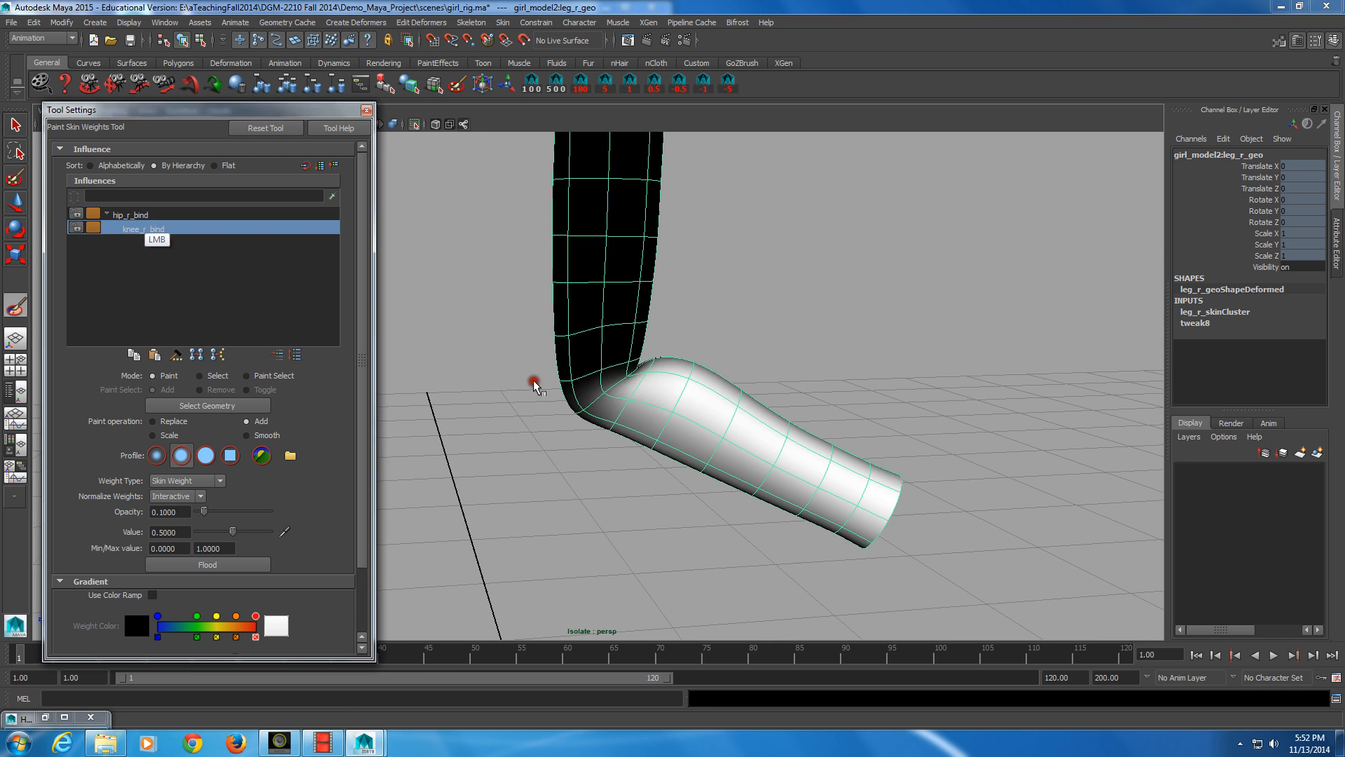
{"action": "middle_click", "coordinate": [771, 375]}
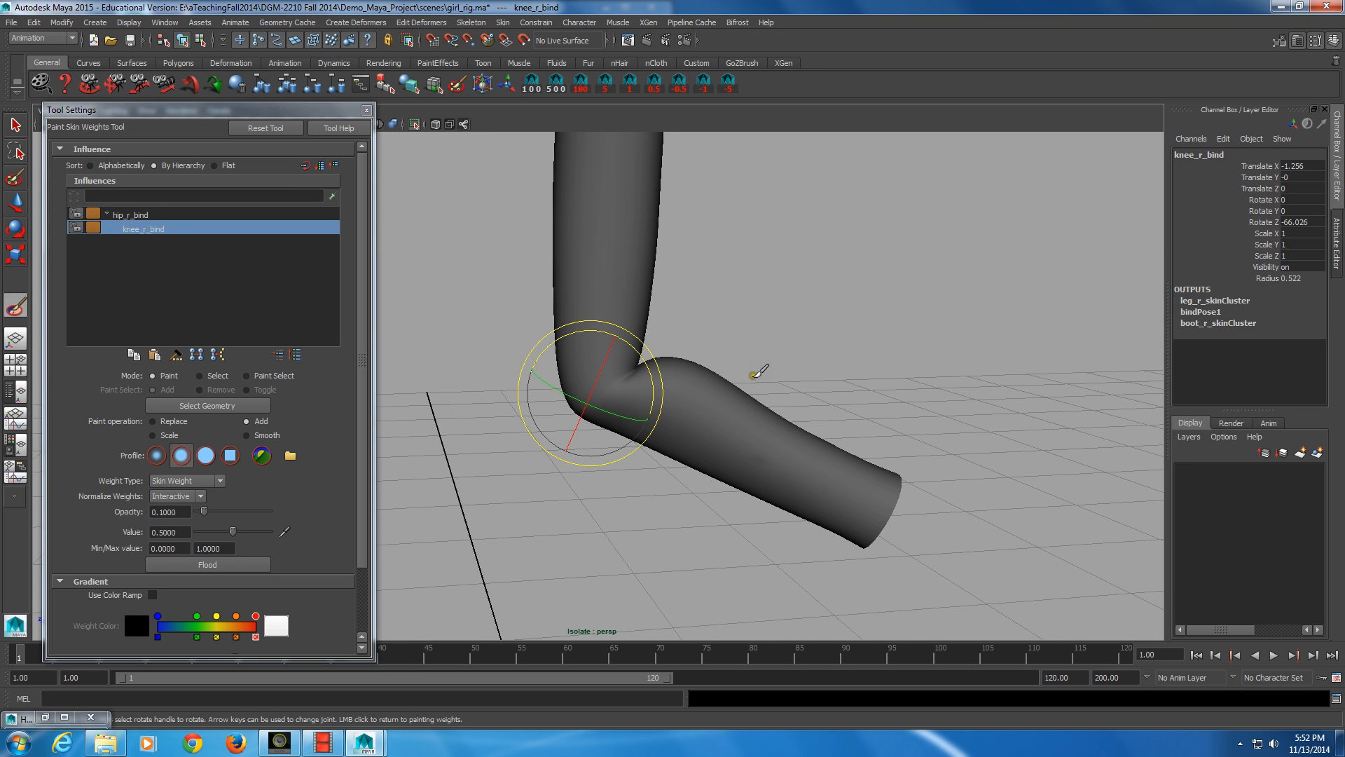
{"action": "mouse_move", "coordinate": [585, 333]}
{"action": "middle_mouse_down"}
{"action": "mouse_move", "coordinate": [623, 338]}
{"action": "mouse_move", "coordinate": [580, 319]}
{"action": "mouse_move", "coordinate": [626, 377]}
{"action": "middle_mouse_up"}
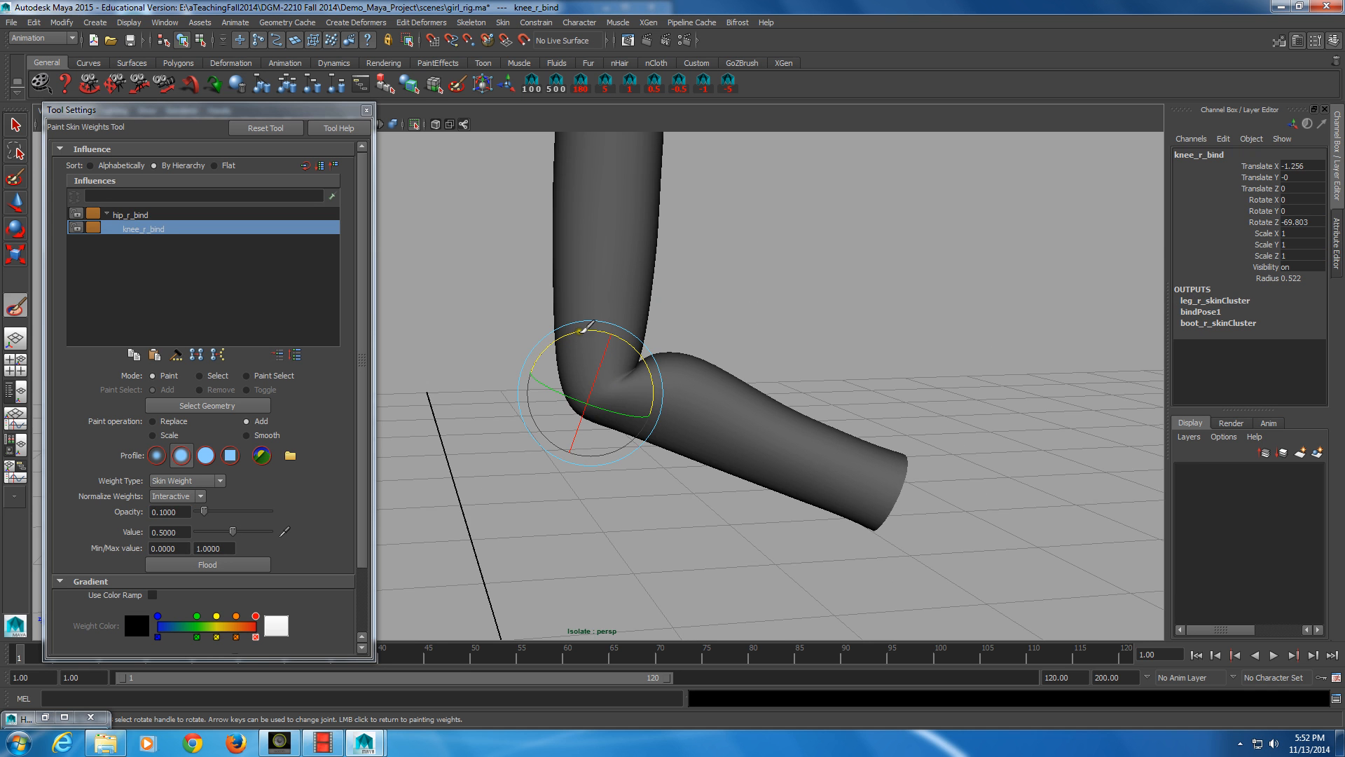
{"action": "left_click_drag", "start_coordinate": [587, 326], "coordinate": [604, 411], "text": "alt"}
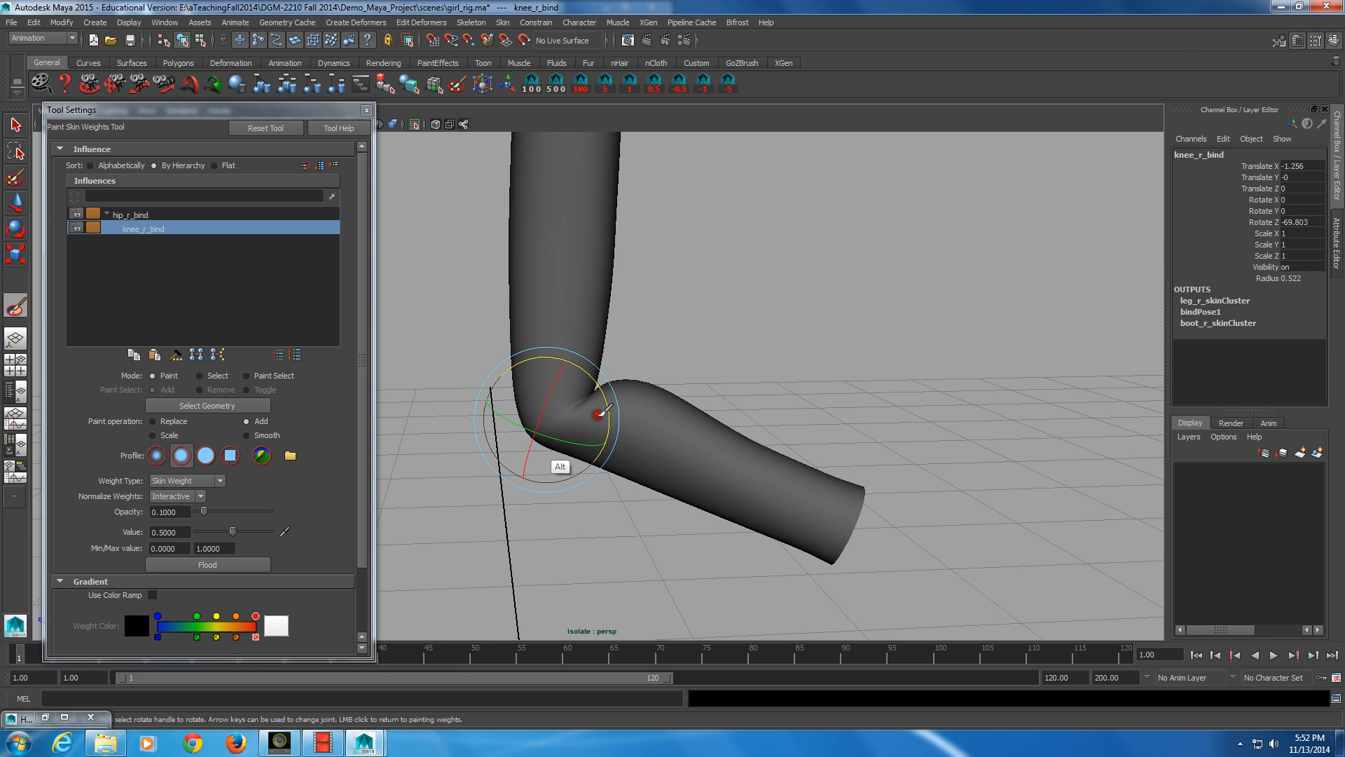
{"action": "right_click_drag", "start_coordinate": [601, 413], "coordinate": [545, 444], "text": "alt"}
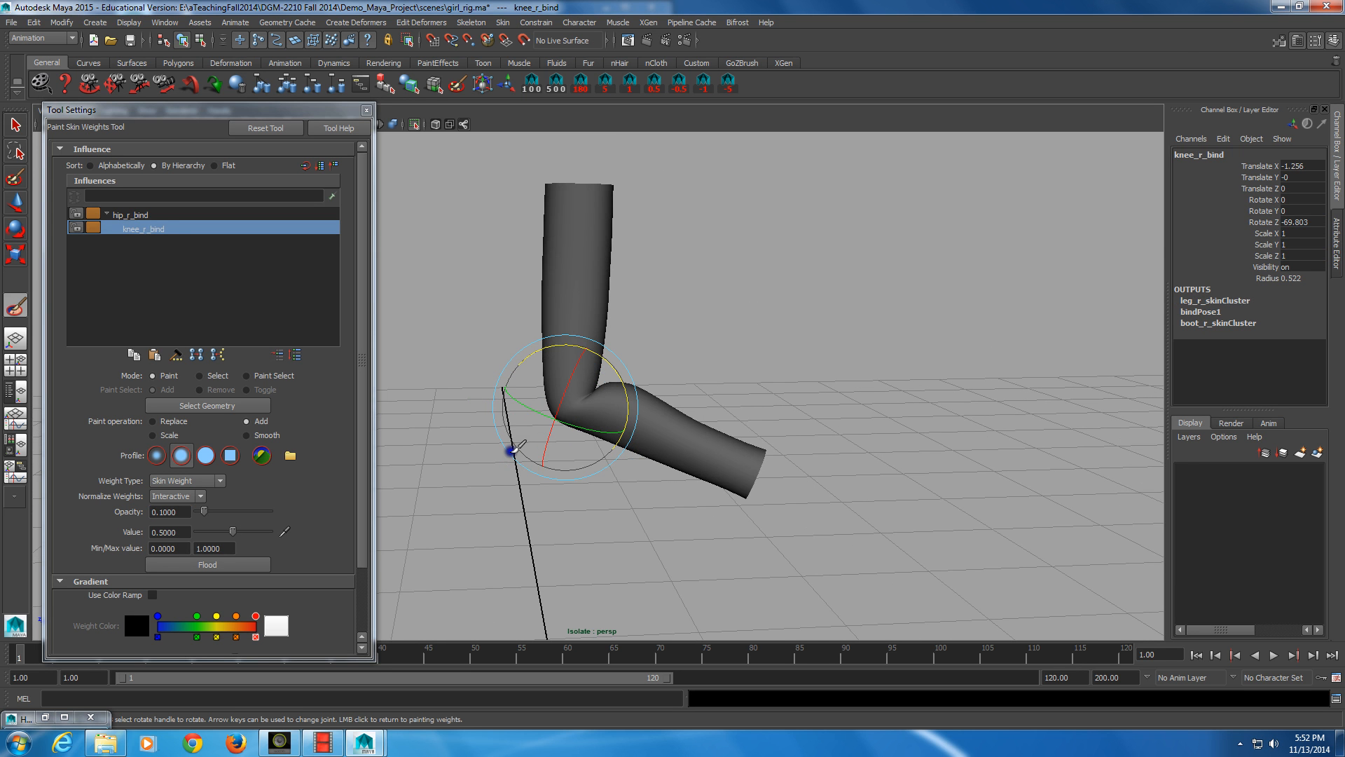
{"action": "mouse_move", "coordinate": [514, 449]}
{"action": "left_mouse_down"}
{"action": "mouse_move", "coordinate": [571, 342]}
{"action": "mouse_move", "coordinate": [729, 399]}
{"action": "left_mouse_up"}
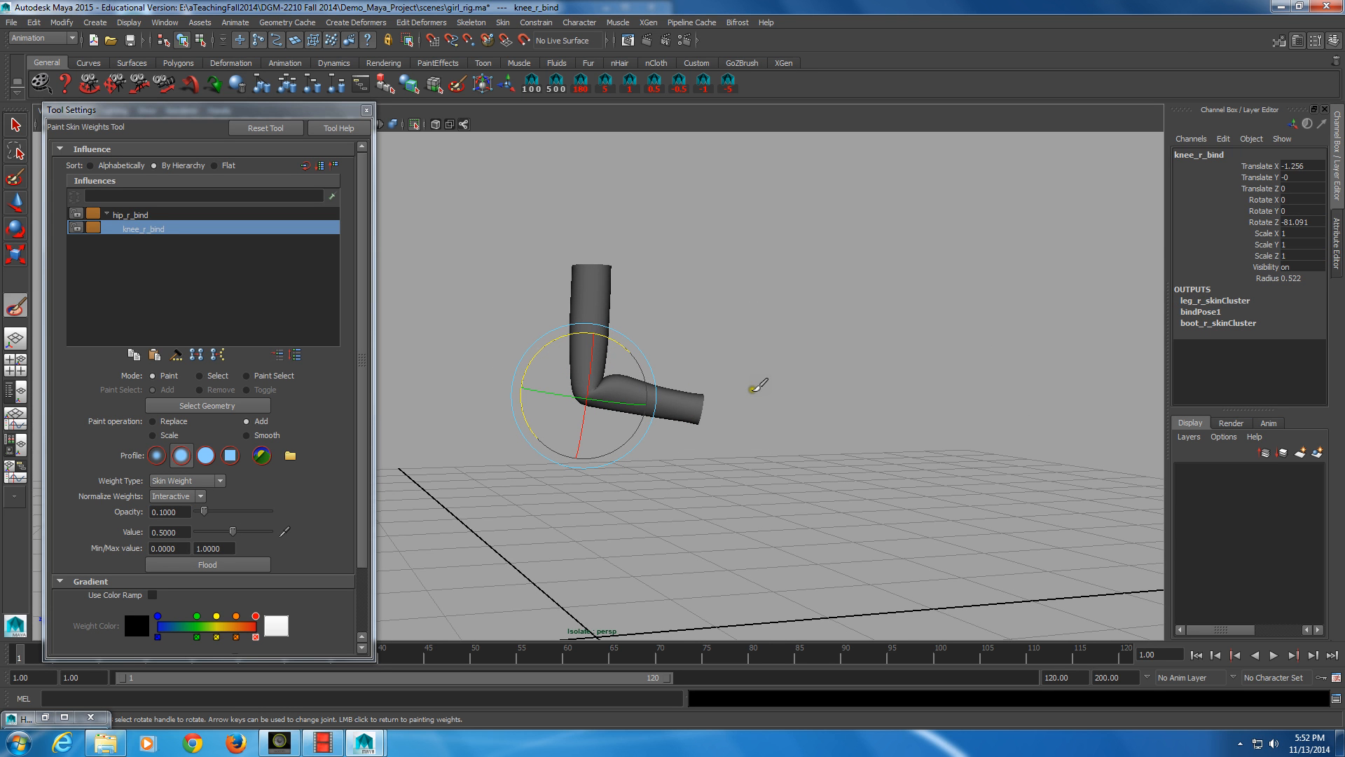
- Undo the test rotations of the knee_r_bind joint
{"action": "key", "text": "alt"}
{"action": "left_click_drag", "start_coordinate": [471, 464], "coordinate": [567, 476], "text": "alt"}
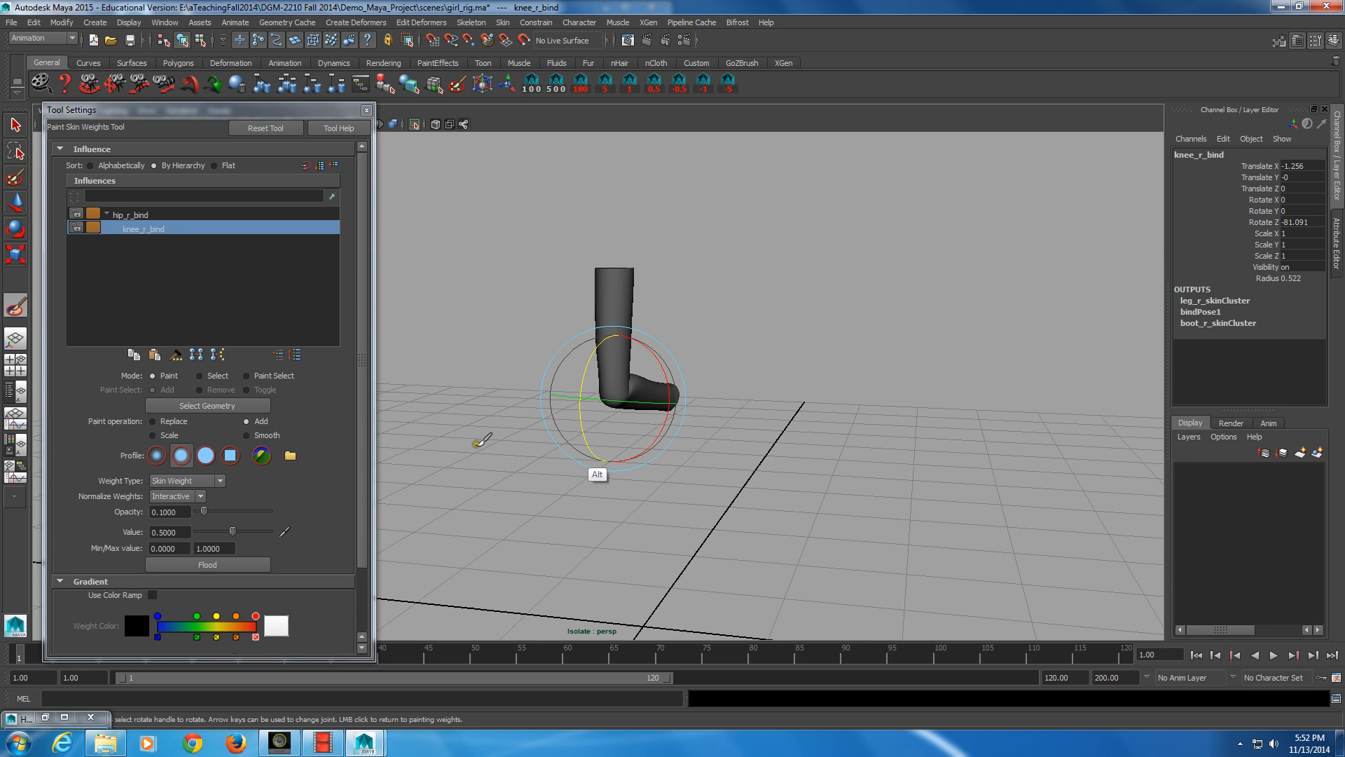
{"action": "key", "text": "ctrl"}
{"action": "key", "text": "ctrl+z"}
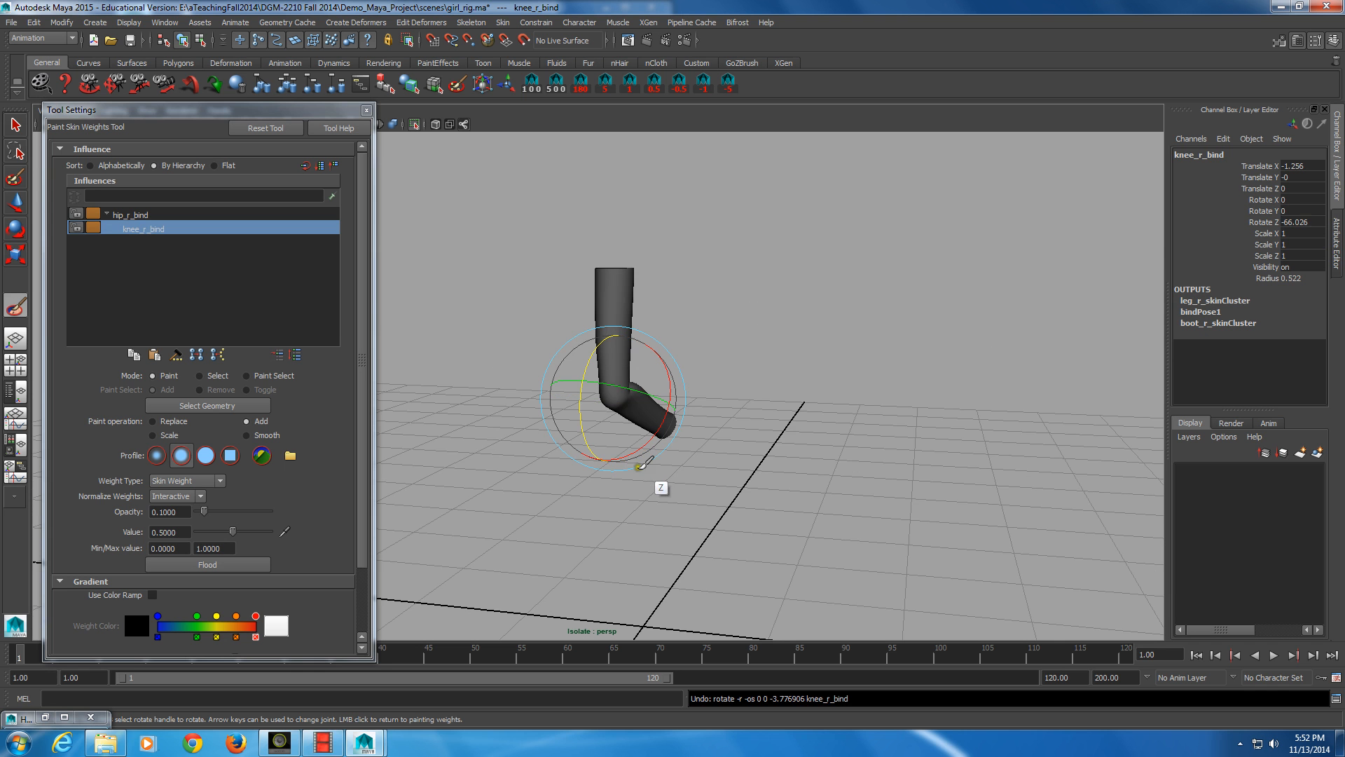
- Reset the right knee joint's Rotate Z to 0 to straighten the leg
{"action": "left_click", "coordinate": [1264, 222]}
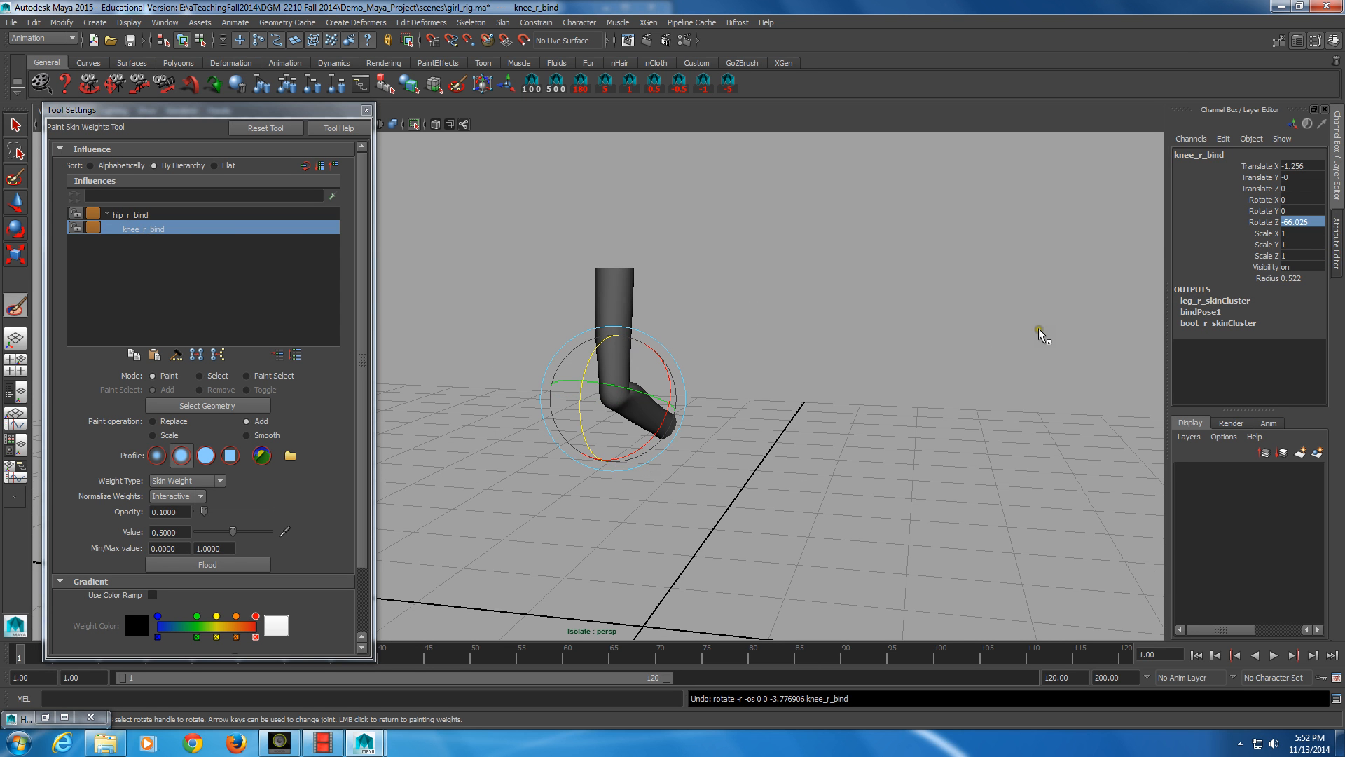
{"action": "type", "text": "0"}
{"action": "key", "text": "Return"}
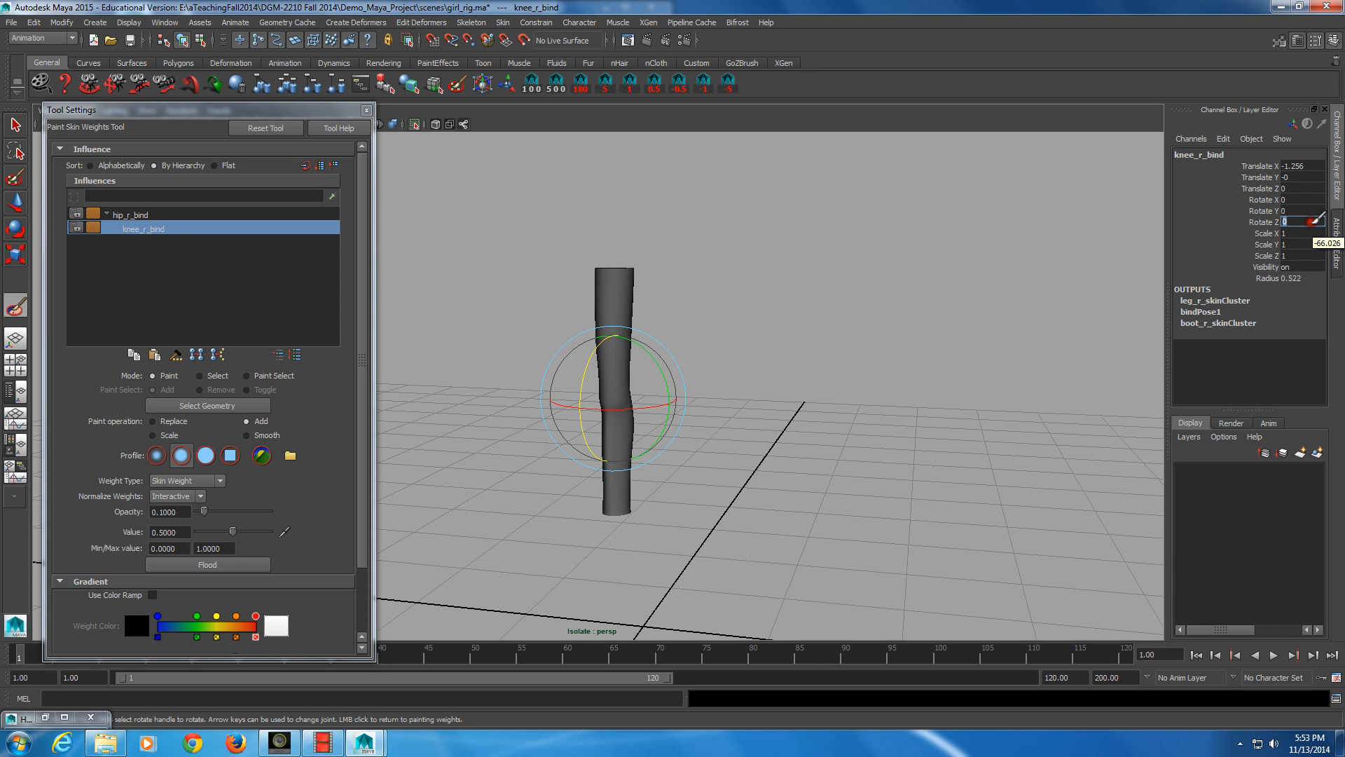
{"action": "mouse_move", "coordinate": [1110, 278]}
{"action": "middle_mouse_down"}
{"action": "mouse_move", "coordinate": [851, 405]}
{"action": "mouse_move", "coordinate": [773, 412]}
{"action": "mouse_move", "coordinate": [799, 407]}
{"action": "middle_mouse_up"}
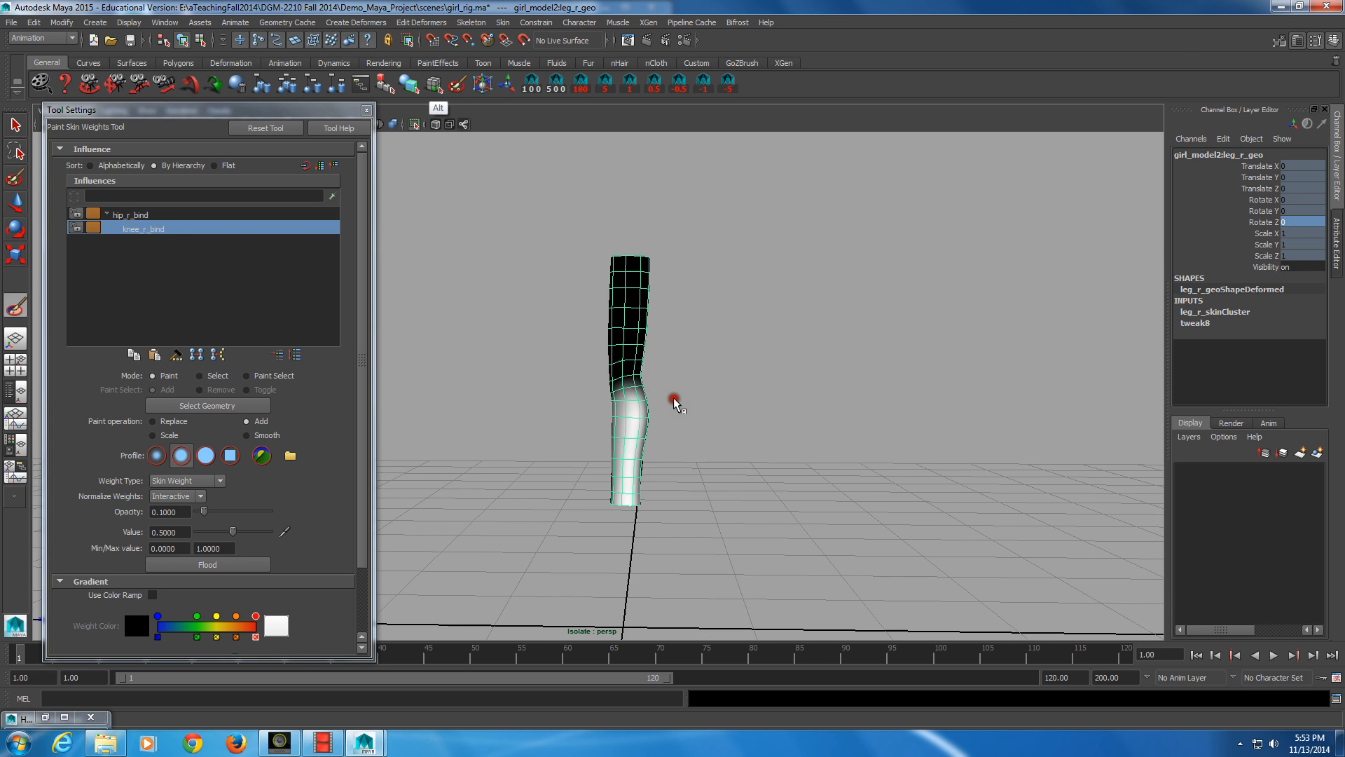
- Turn off the isolated display to show the whole character, then leave skin weight painting and clear the selection
{"action": "left_click", "coordinate": [414, 125]}
{"action": "mouse_move", "coordinate": [429, 225]}
{"action": "left_mouse_down", "text": "alt"}
{"action": "mouse_move", "coordinate": [697, 302]}
{"action": "mouse_move", "coordinate": [579, 339]}
{"action": "left_mouse_up", "text": "alt"}
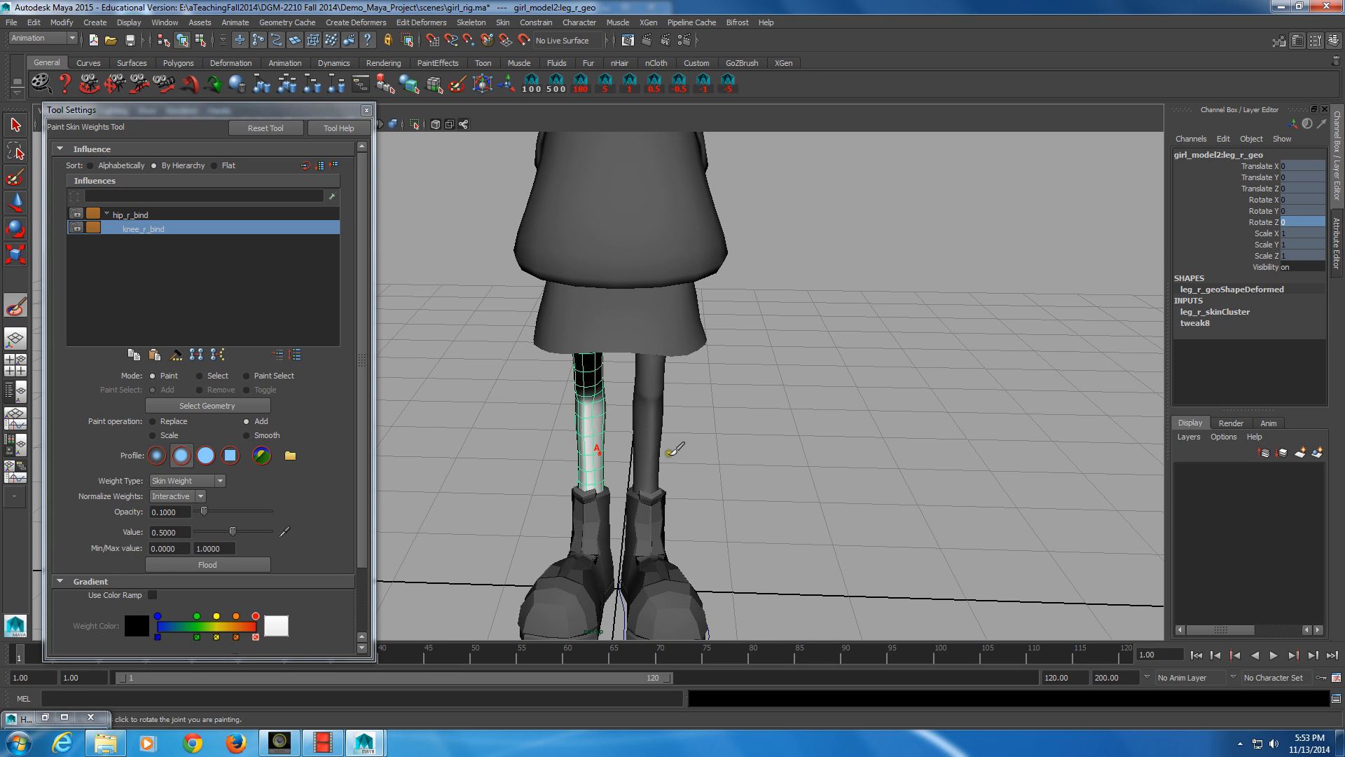
{"action": "key", "text": "q"}
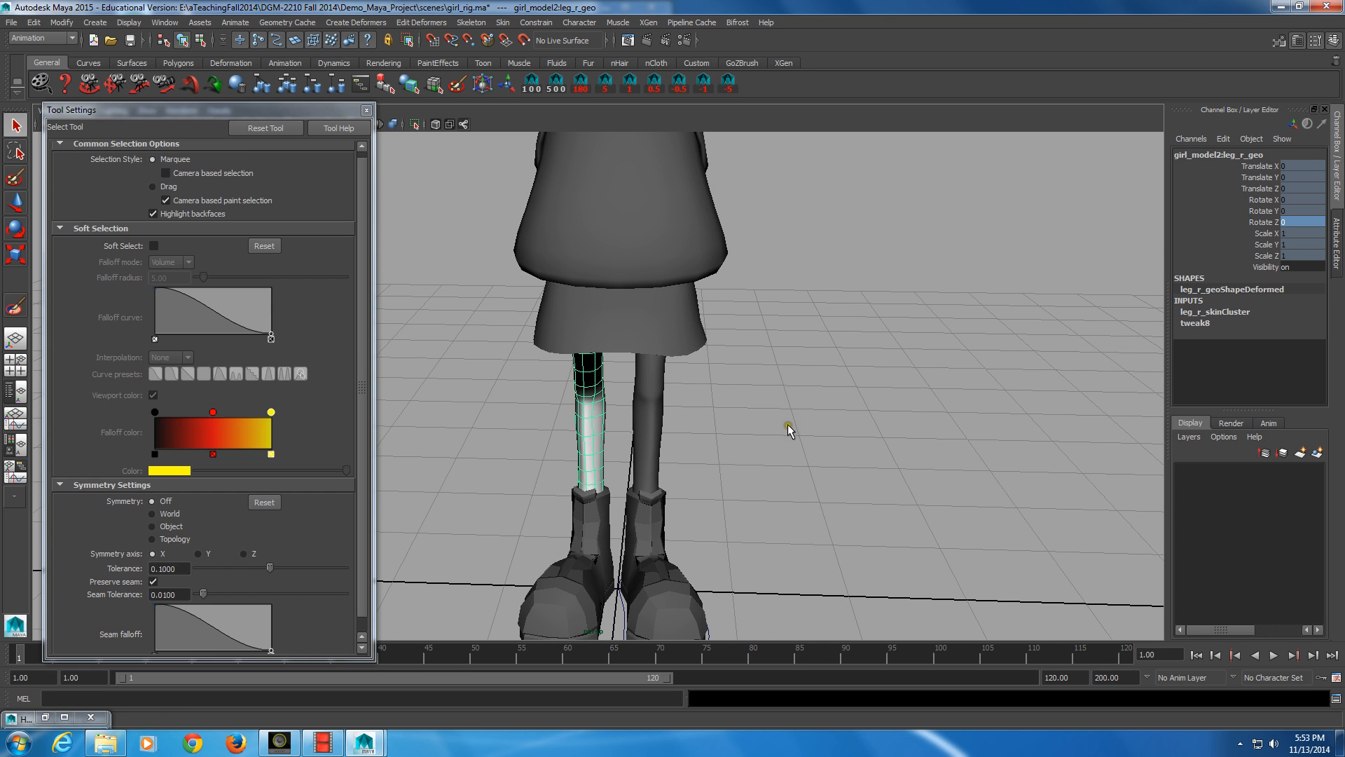
{"action": "left_click", "coordinate": [786, 390]}
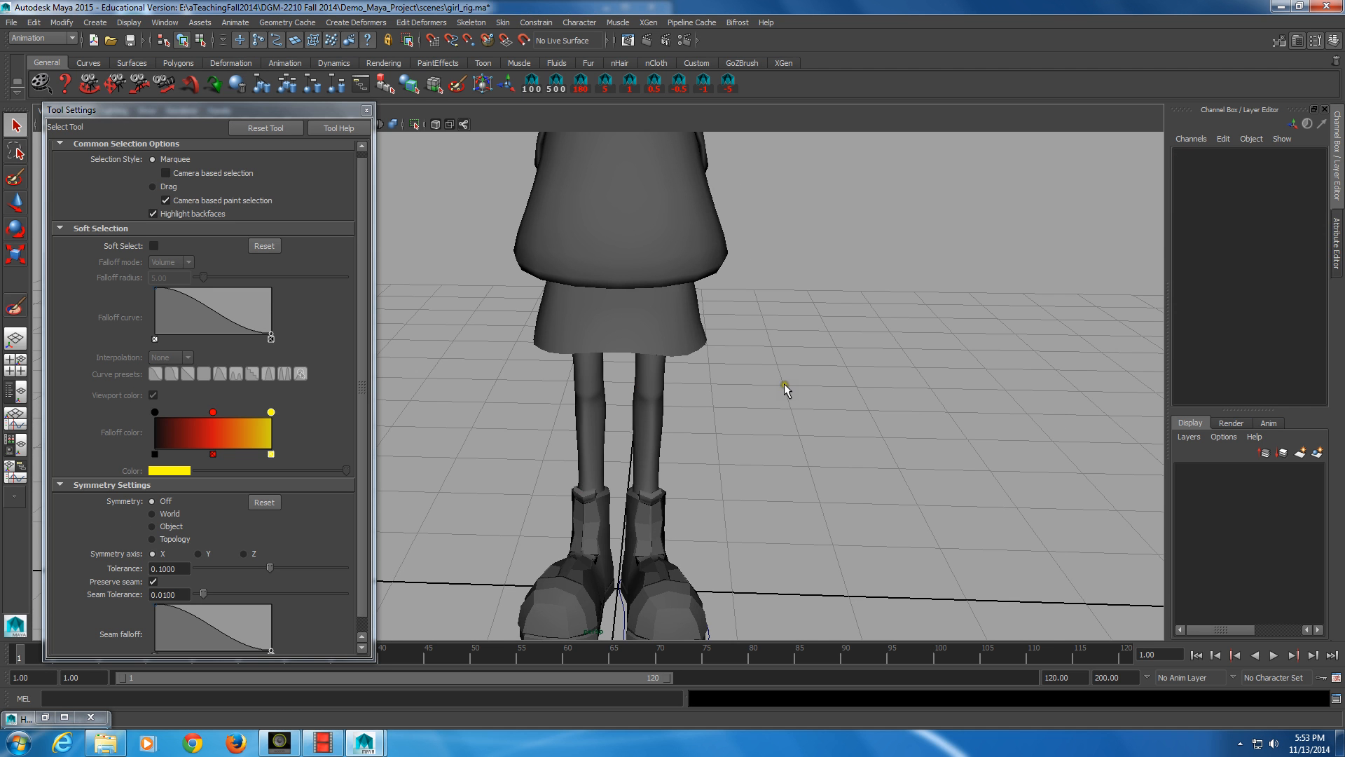
- Select the right leg mesh and save the scene, continuing past the student version notice
{"action": "left_click", "coordinate": [588, 392]}
{"action": "left_click_drag", "start_coordinate": [589, 393], "coordinate": [638, 393], "text": "alt"}
{"action": "middle_click_drag", "start_coordinate": [637, 393], "coordinate": [593, 400], "text": "alt"}
{"action": "key", "text": "ctrl+s"}
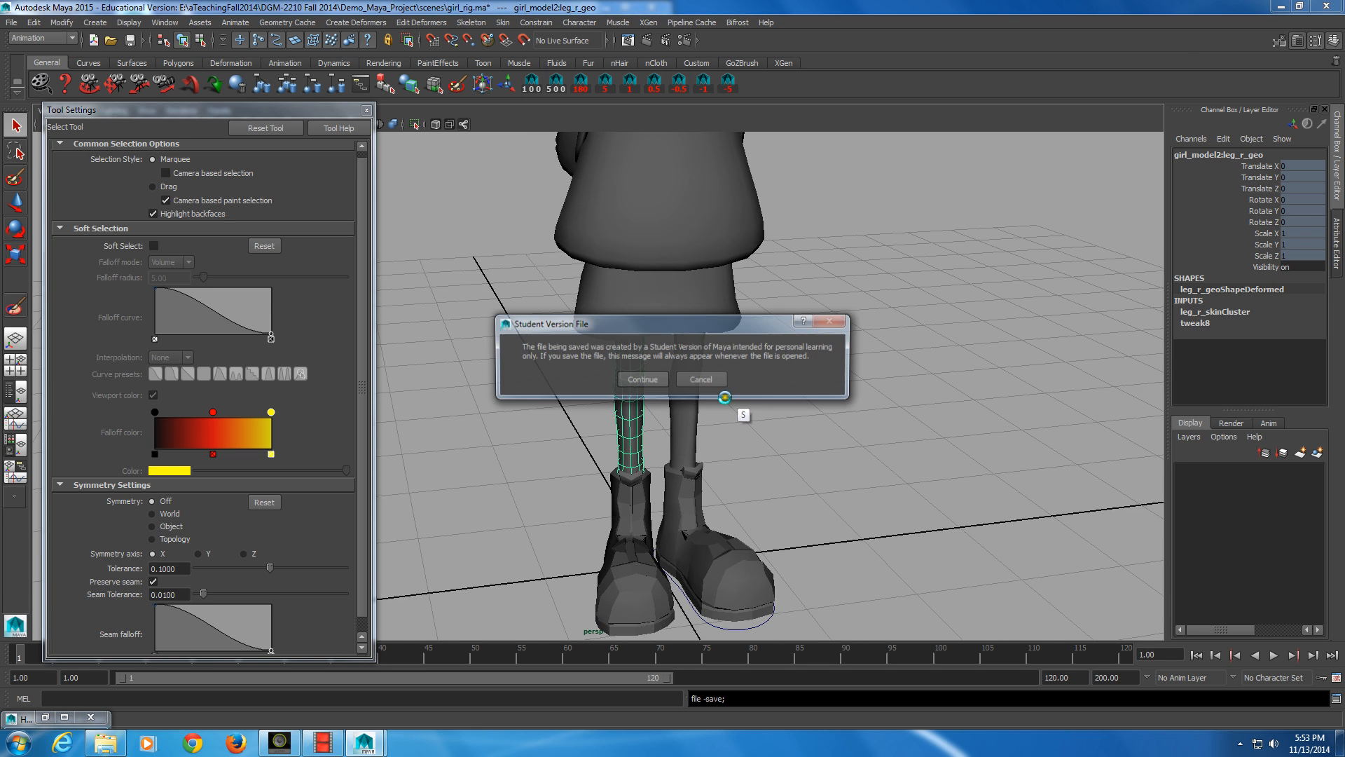
{"action": "key", "text": "Return"}
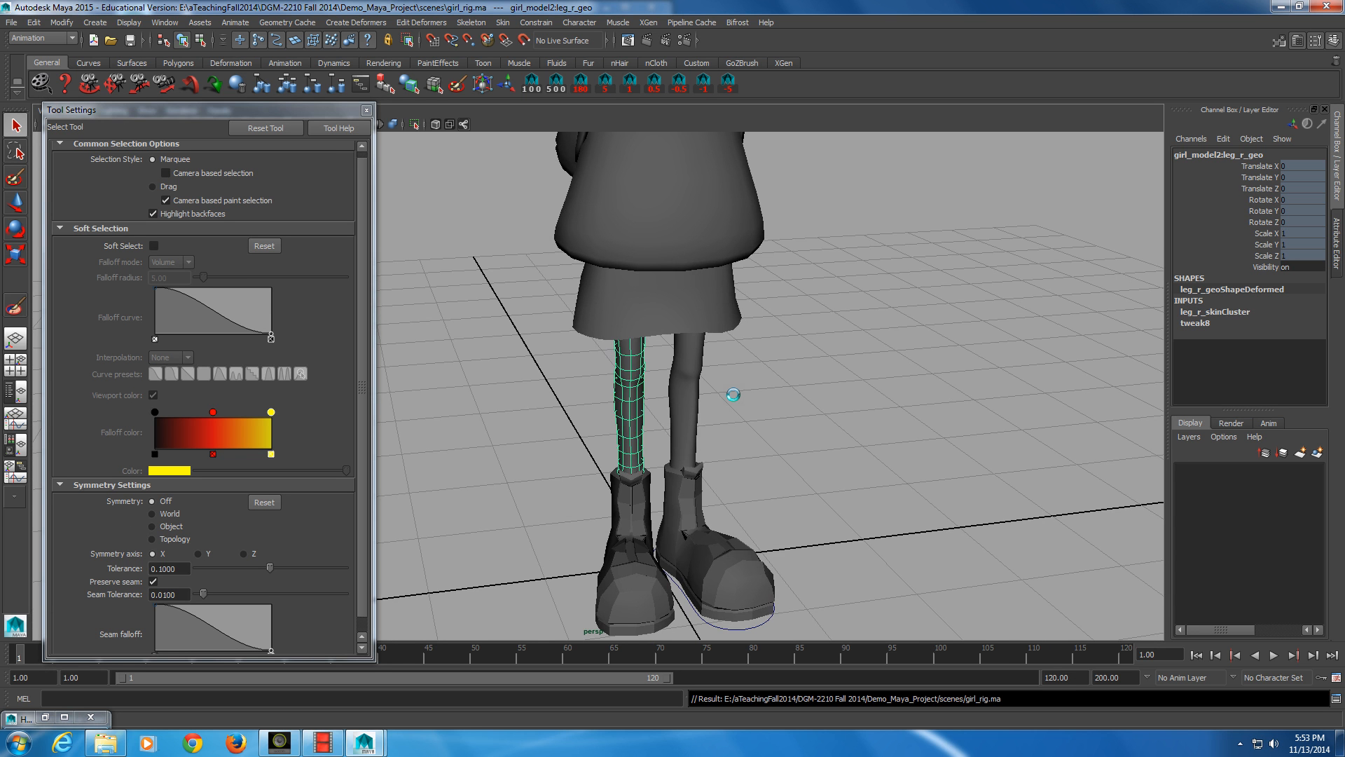
- Add the left leg mesh to the right leg selection and open the Mirror Skin Weights options
{"action": "left_click_drag", "start_coordinate": [733, 395], "coordinate": [666, 416], "text": "alt"}
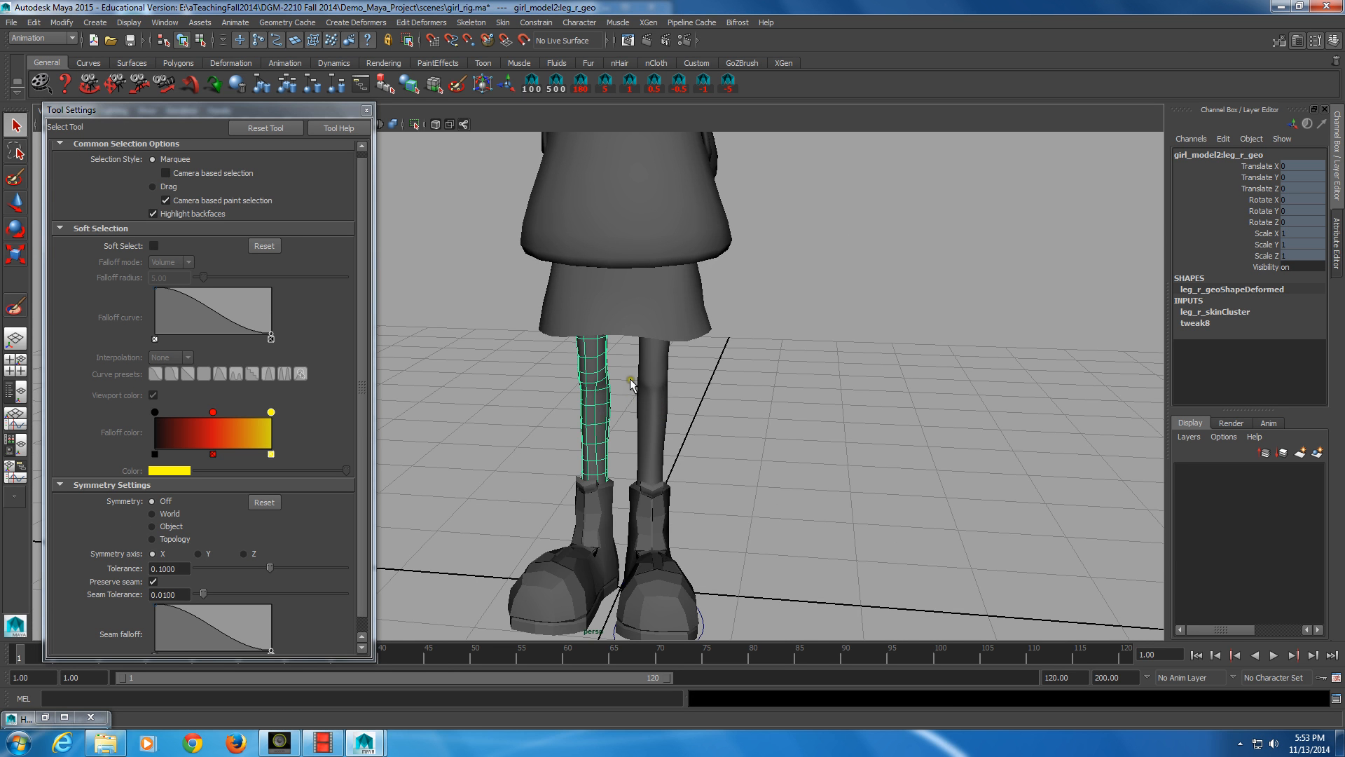
{"action": "middle_click_drag", "start_coordinate": [676, 398], "coordinate": [639, 403], "text": "alt"}
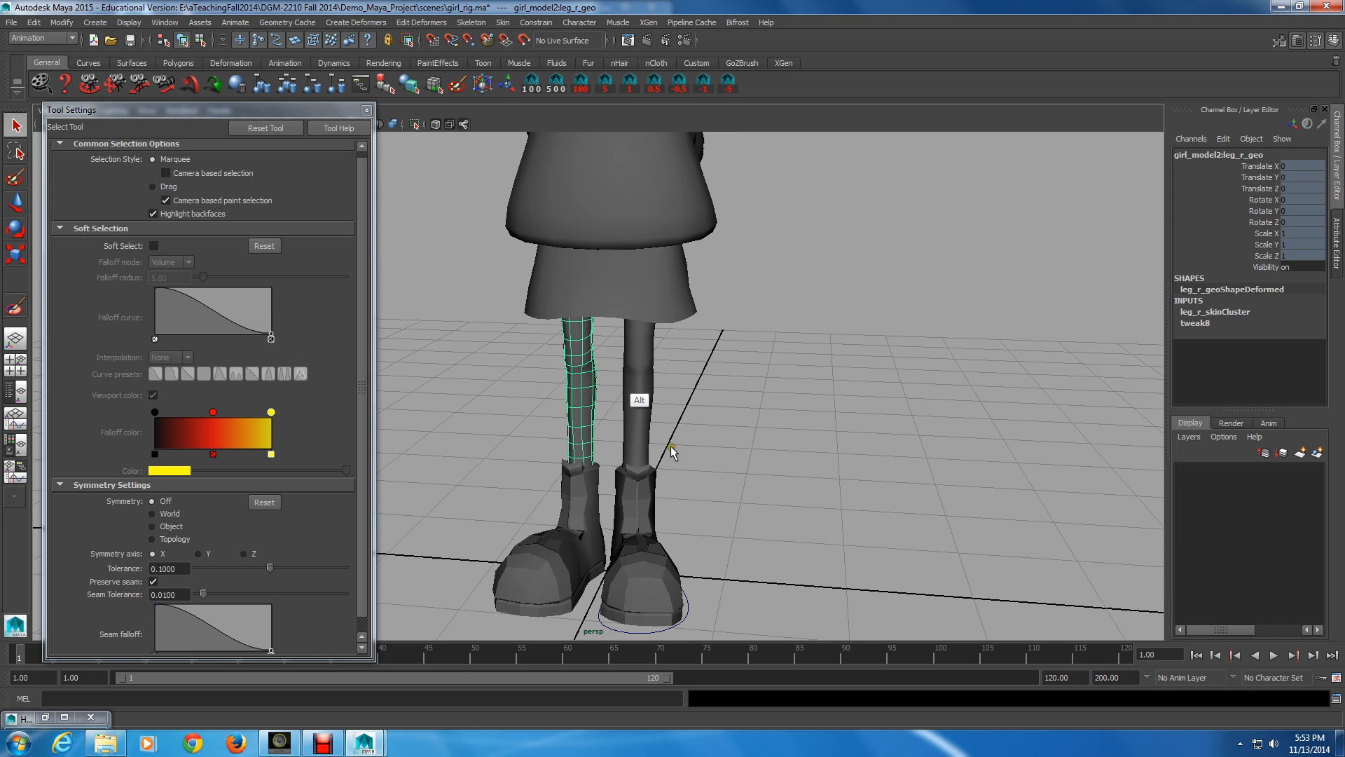
{"action": "left_click", "coordinate": [619, 384], "text": "shift"}
{"action": "left_click", "coordinate": [644, 368], "text": "shift"}
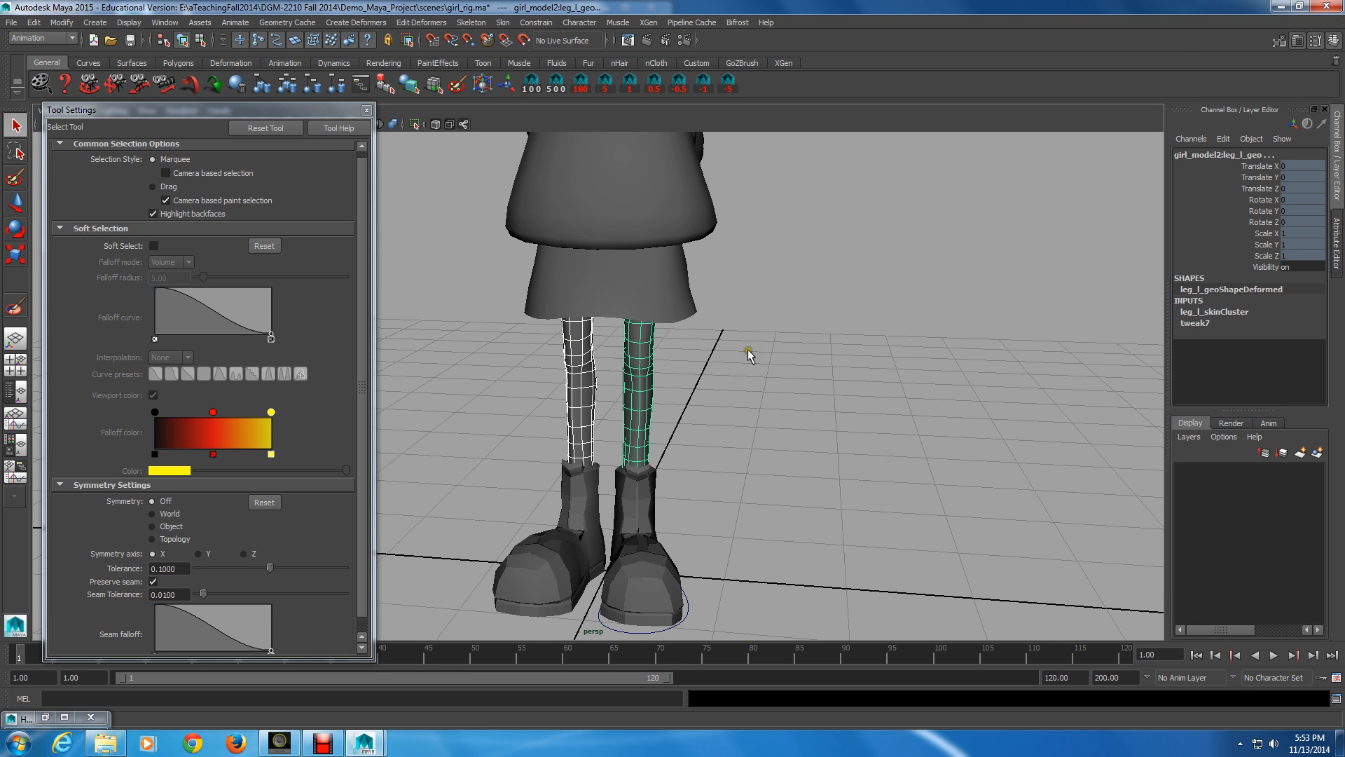
{"action": "key", "text": "space"}
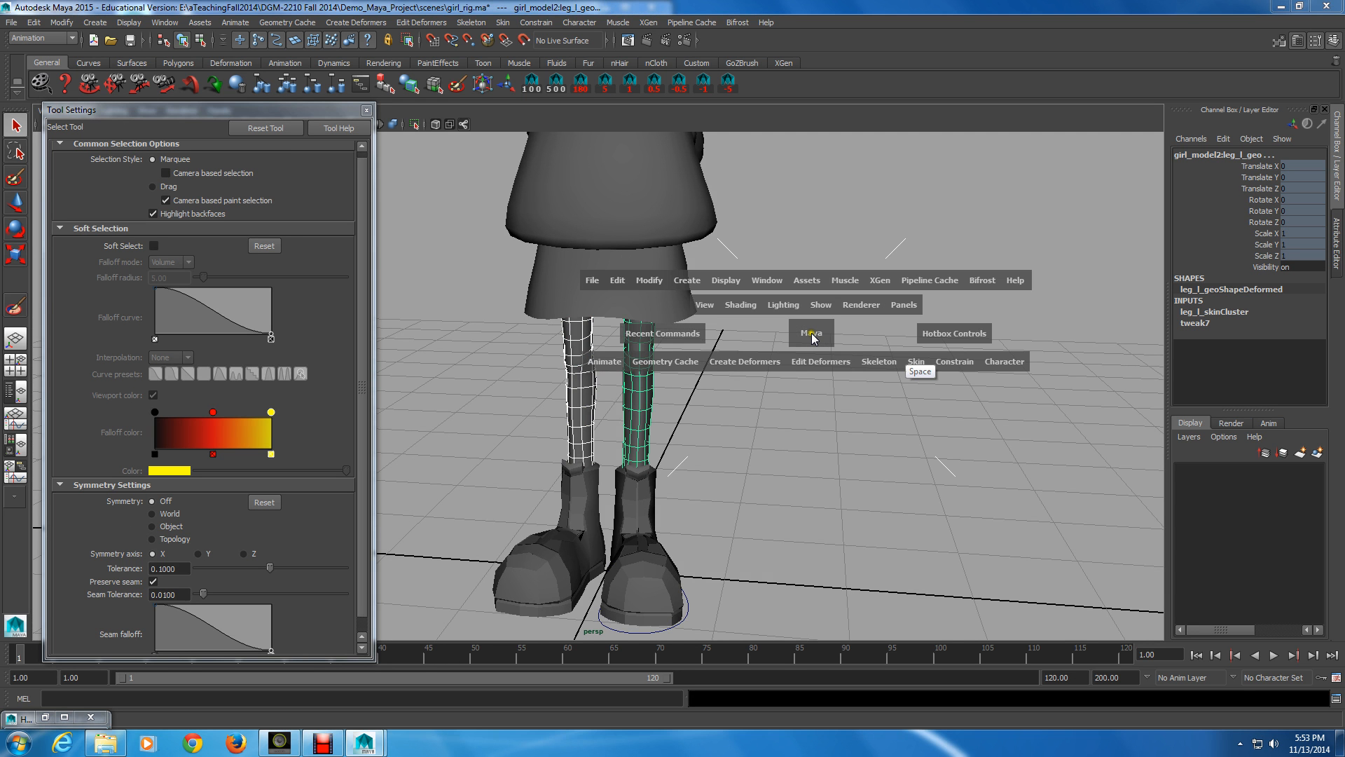
{"action": "left_click", "coordinate": [905, 360]}
{"action": "left_click", "coordinate": [906, 359]}
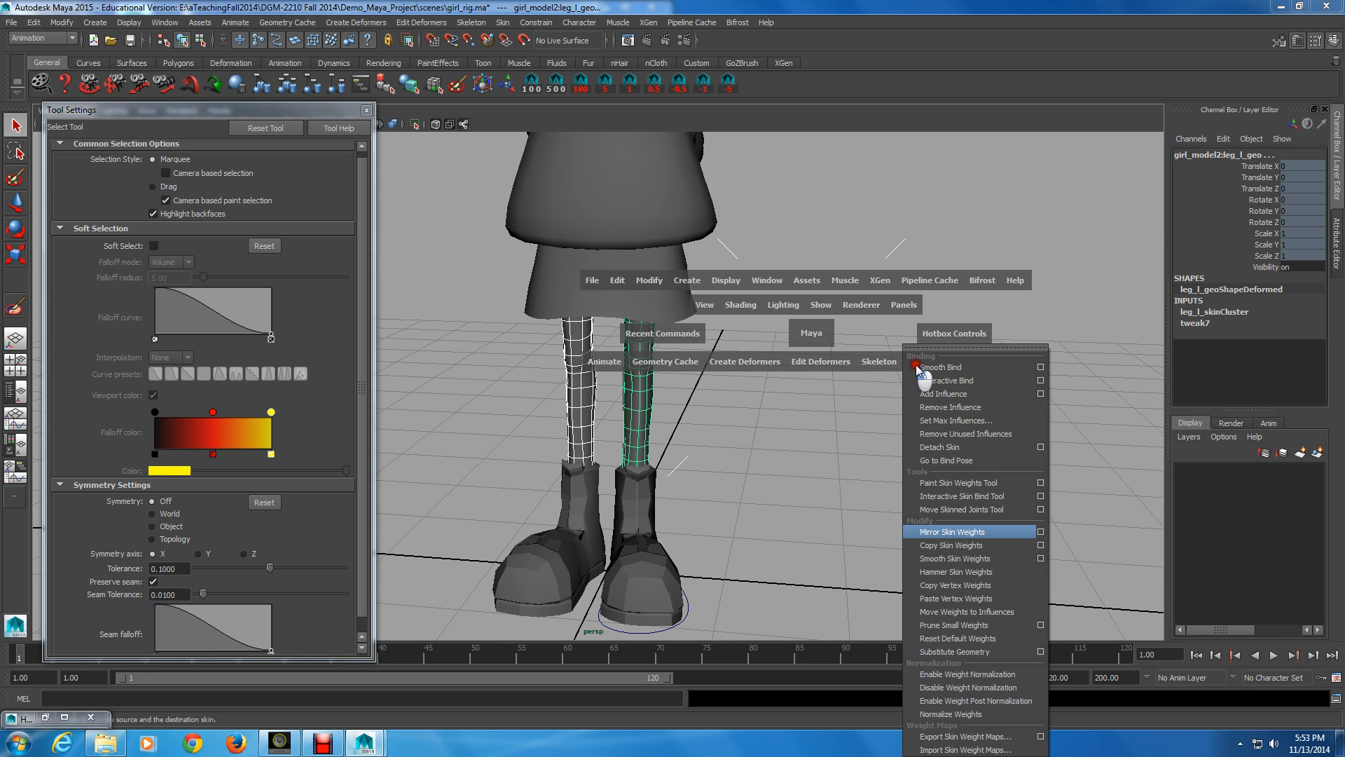
{"action": "left_click_drag", "start_coordinate": [915, 364], "coordinate": [999, 537]}
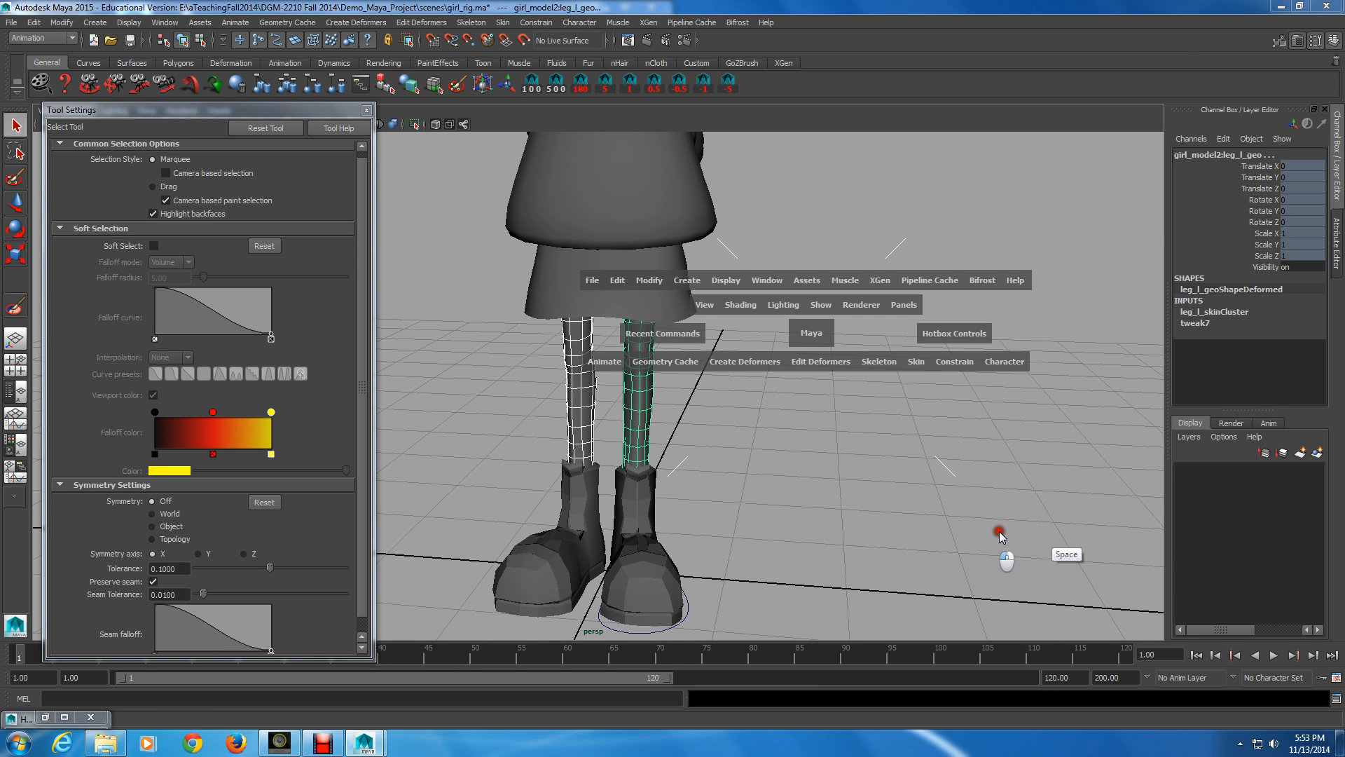
- Move the Mirror Skin Weights options window clear of the legs and close the Tool Settings window
{"action": "left_click_drag", "start_coordinate": [1039, 256], "coordinate": [1047, 262]}
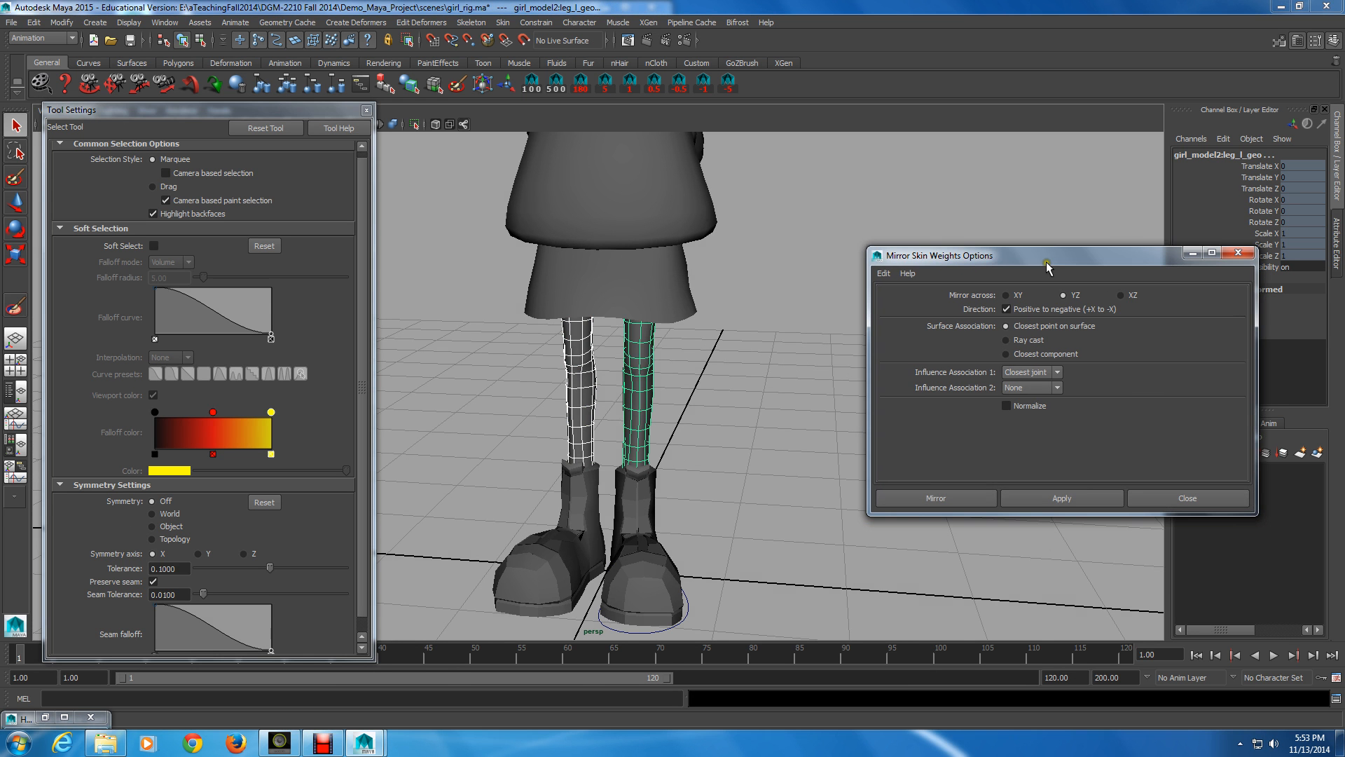
{"action": "left_click", "coordinate": [182, 288]}
{"action": "left_click", "coordinate": [366, 110]}
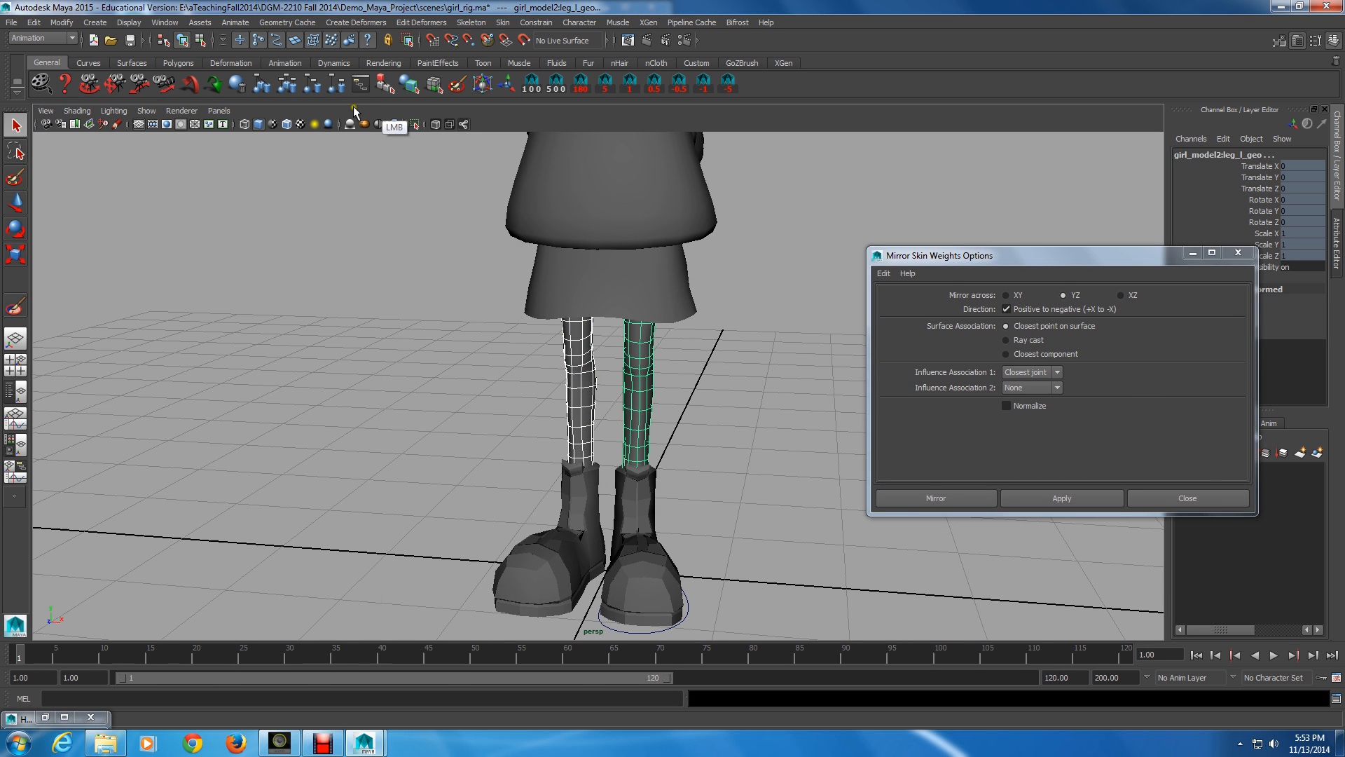
{"action": "left_click_drag", "start_coordinate": [260, 188], "coordinate": [142, 582], "text": "alt"}
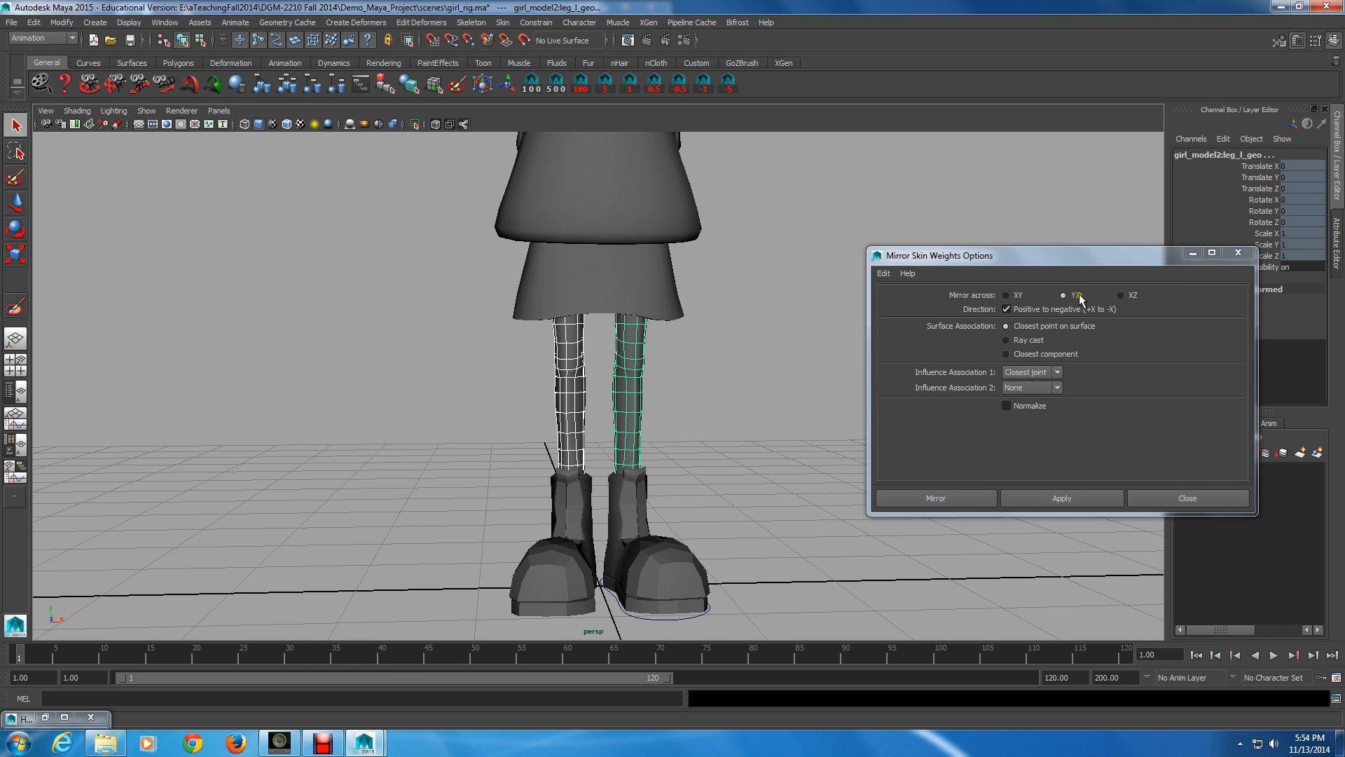
{"action": "left_click_drag", "start_coordinate": [1090, 354], "coordinate": [933, 380], "text": "alt"}
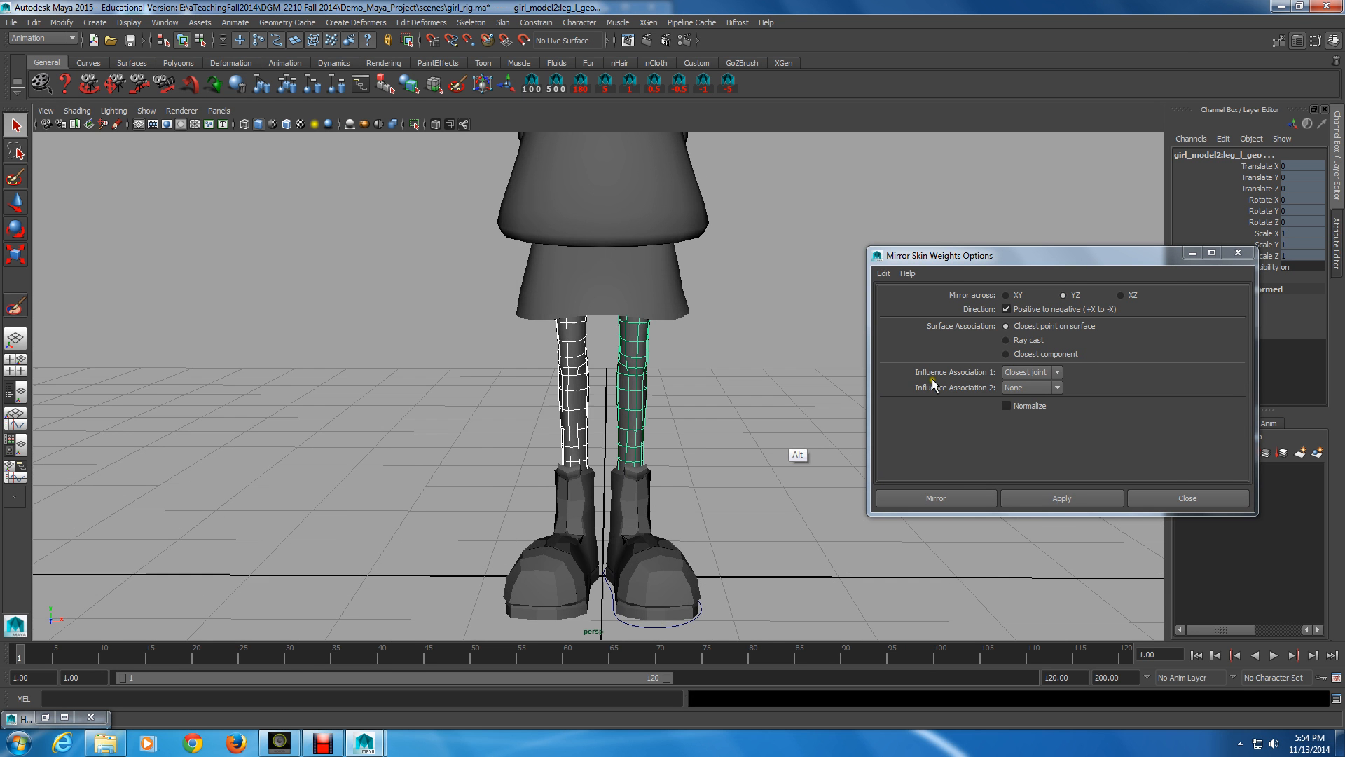
{"action": "left_click", "coordinate": [803, 428]}
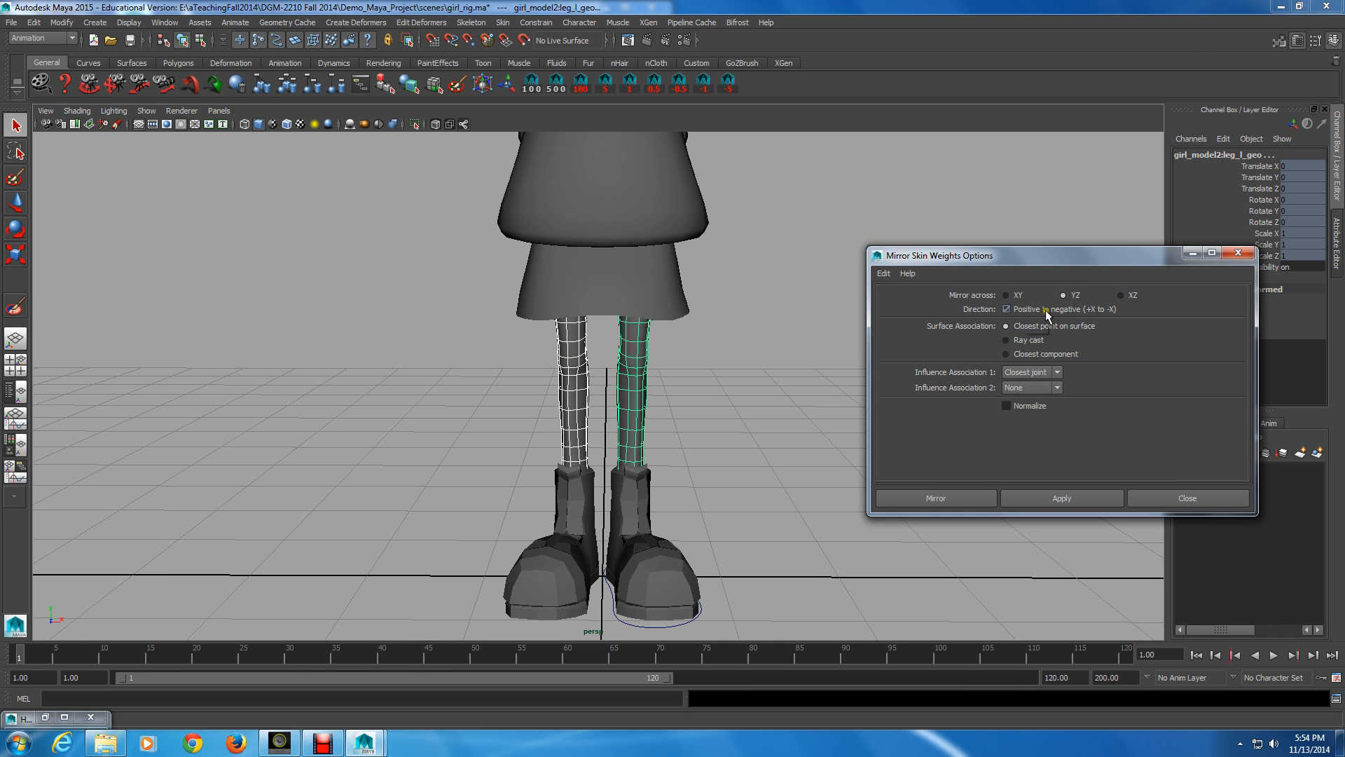
- Disable the positive-to-negative mirror direction and set Influence Association 1 to One to one and Influence Association 2 to Closest joint
{"action": "left_click", "coordinate": [1008, 309]}
{"action": "left_click", "coordinate": [1104, 309]}
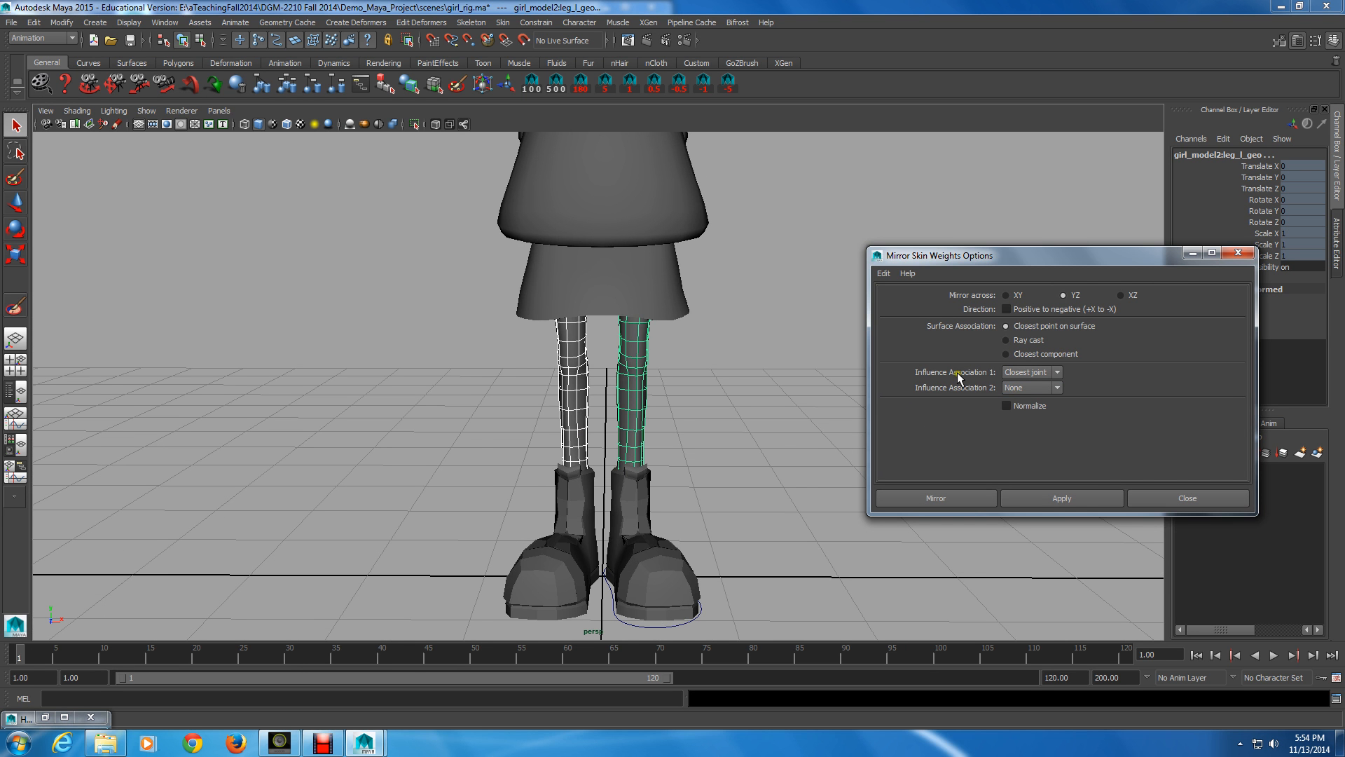
{"action": "left_click", "coordinate": [1057, 373]}
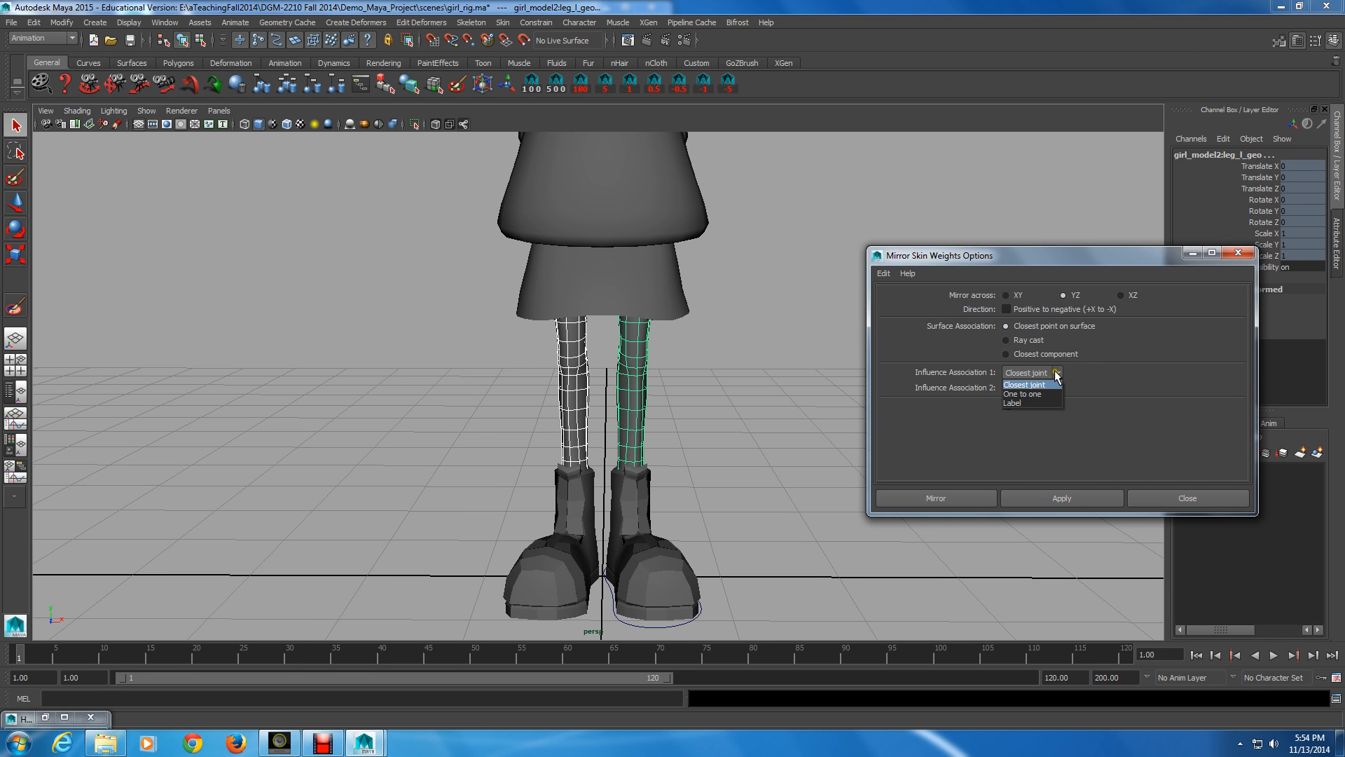
{"action": "left_click", "coordinate": [1056, 373]}
{"action": "left_click", "coordinate": [1057, 374]}
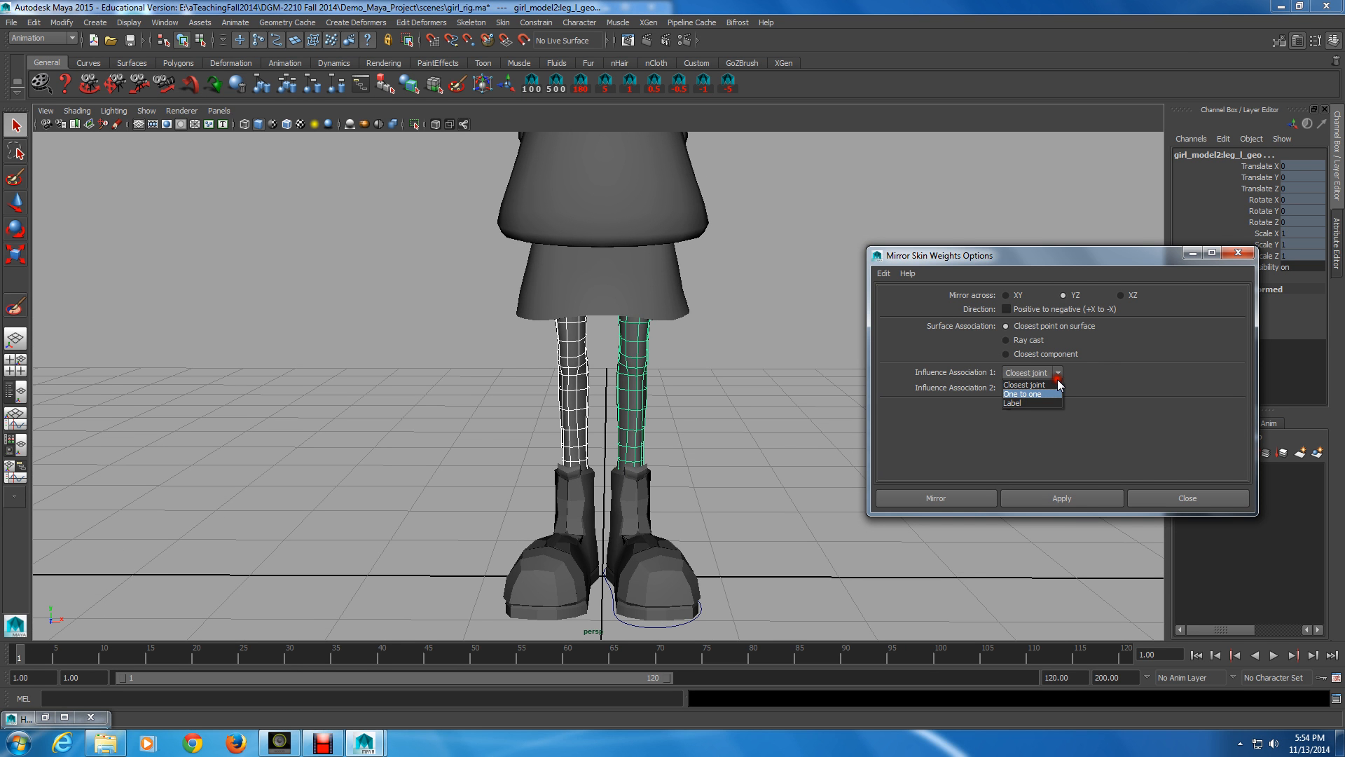
{"action": "left_click", "coordinate": [1047, 393]}
{"action": "left_click", "coordinate": [1055, 389]}
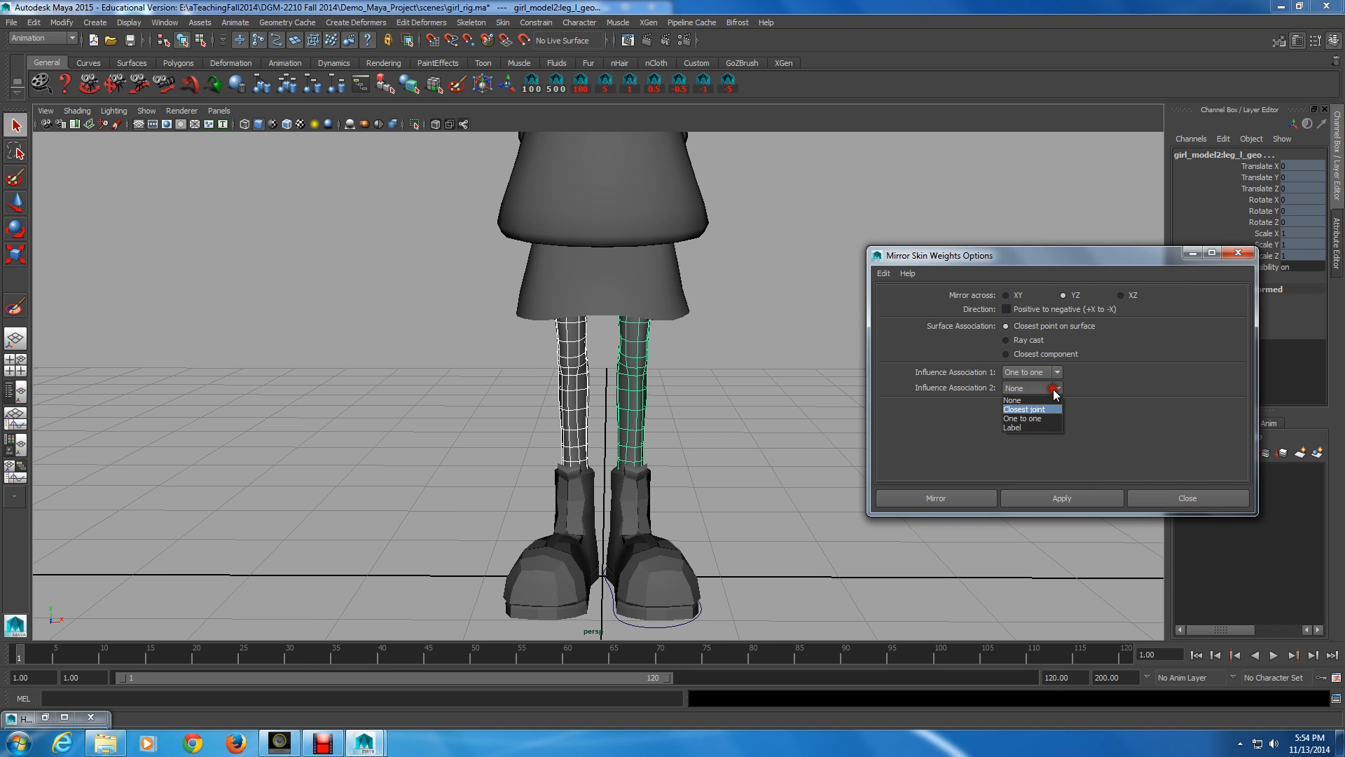
{"action": "left_click", "coordinate": [1046, 409]}
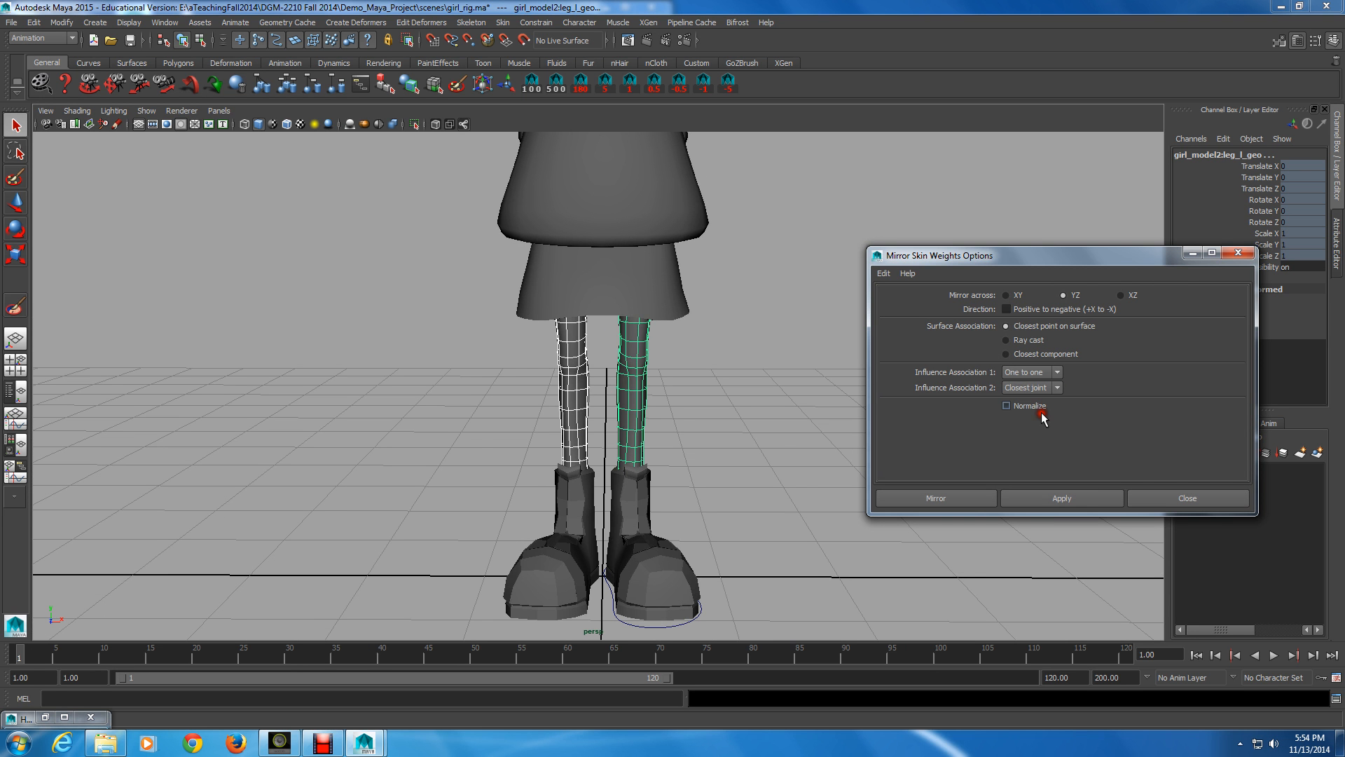
- Mirror the skin weights across YZ from the right leg to the left leg
{"action": "left_click", "coordinate": [1031, 412]}
{"action": "left_click", "coordinate": [1029, 441]}
{"action": "key", "text": "Tab"}
{"action": "left_click", "coordinate": [967, 499]}
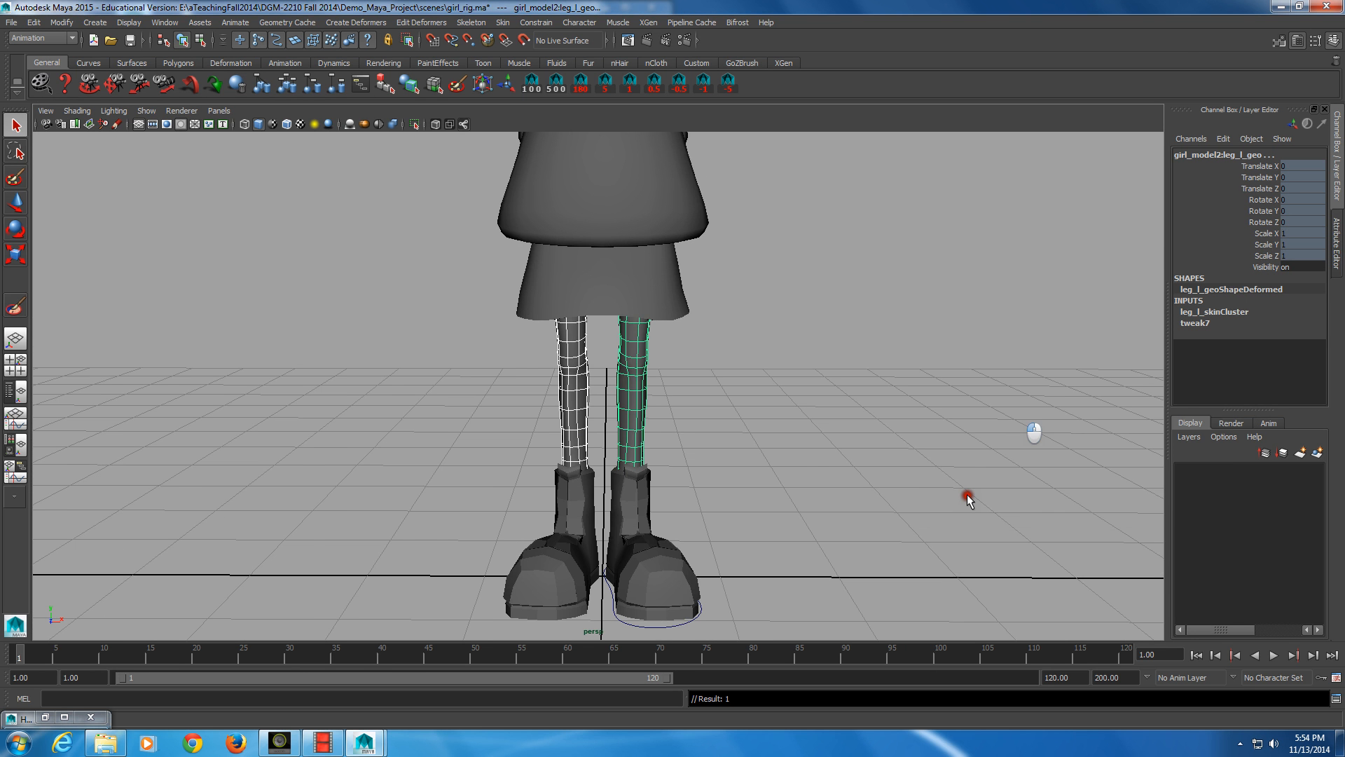
- Move the left foot control to about Translate Y 1.013 and Translate Z -1.283, and inspect the left leg's knee bend
{"action": "middle_click_drag", "start_coordinate": [968, 496], "coordinate": [768, 467], "text": "alt"}
{"action": "left_click_drag", "start_coordinate": [768, 468], "coordinate": [635, 482], "text": "alt"}
{"action": "middle_click_drag", "start_coordinate": [635, 482], "coordinate": [694, 447], "text": "alt"}
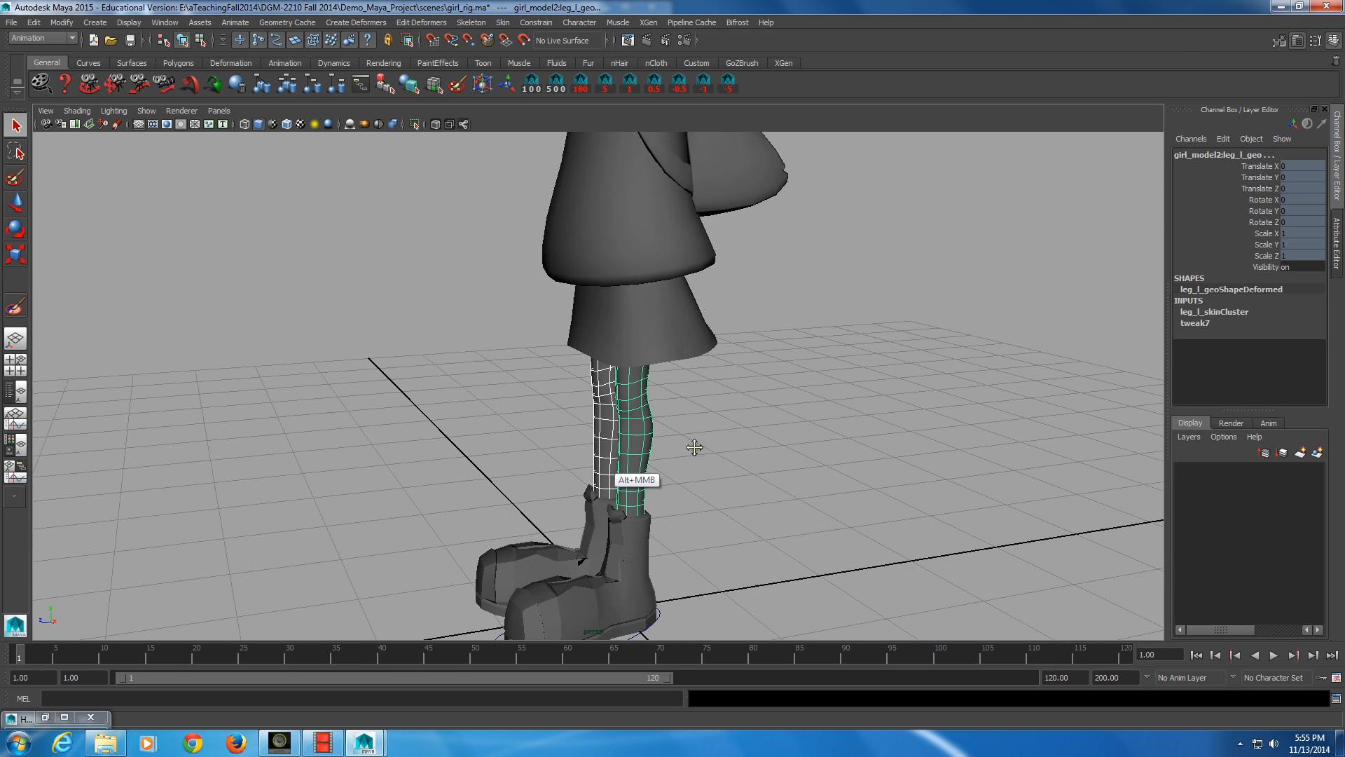
{"action": "left_click_drag", "start_coordinate": [694, 447], "coordinate": [591, 402], "text": "alt"}
{"action": "left_click", "coordinate": [585, 483]}
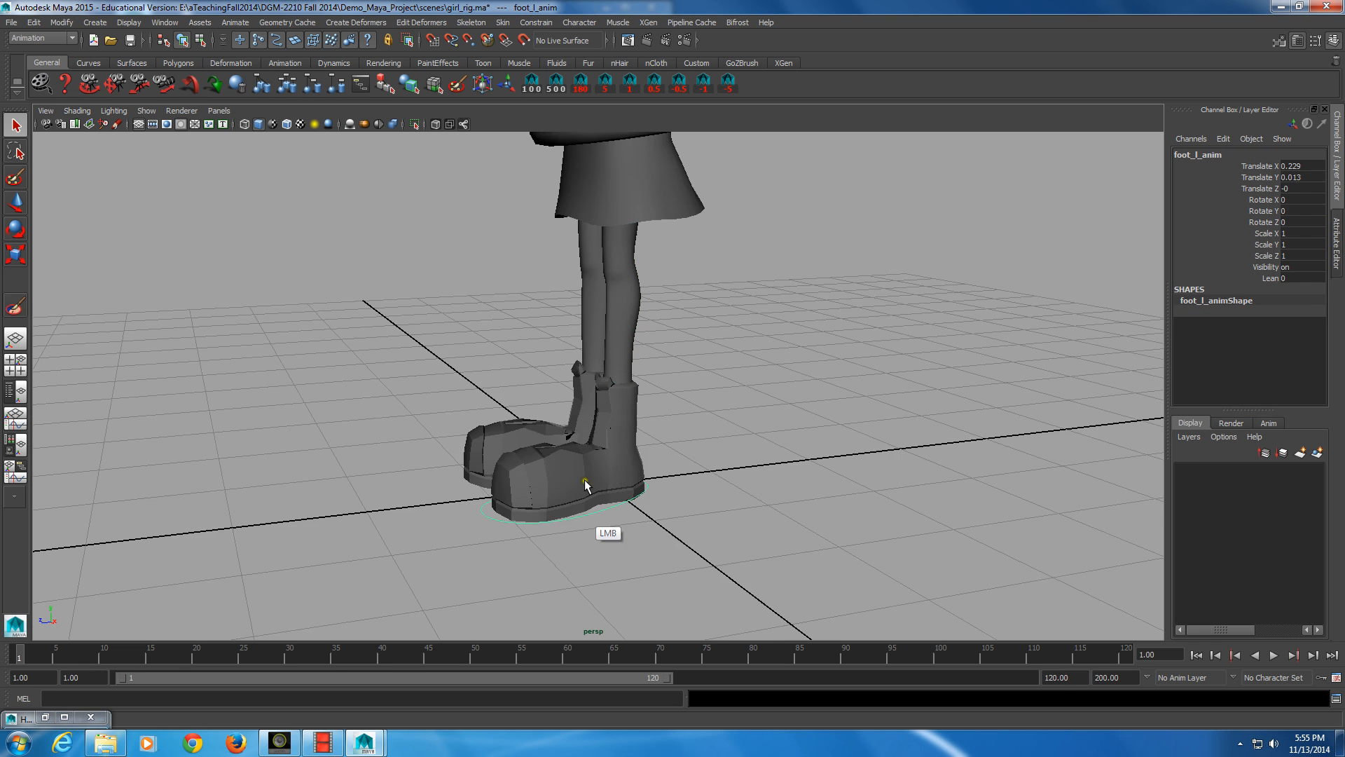
{"action": "key", "text": "w"}
{"action": "left_click_drag", "start_coordinate": [588, 509], "coordinate": [712, 343], "text": "alt"}
{"action": "right_click_drag", "start_coordinate": [712, 343], "coordinate": [606, 388], "text": "alt"}
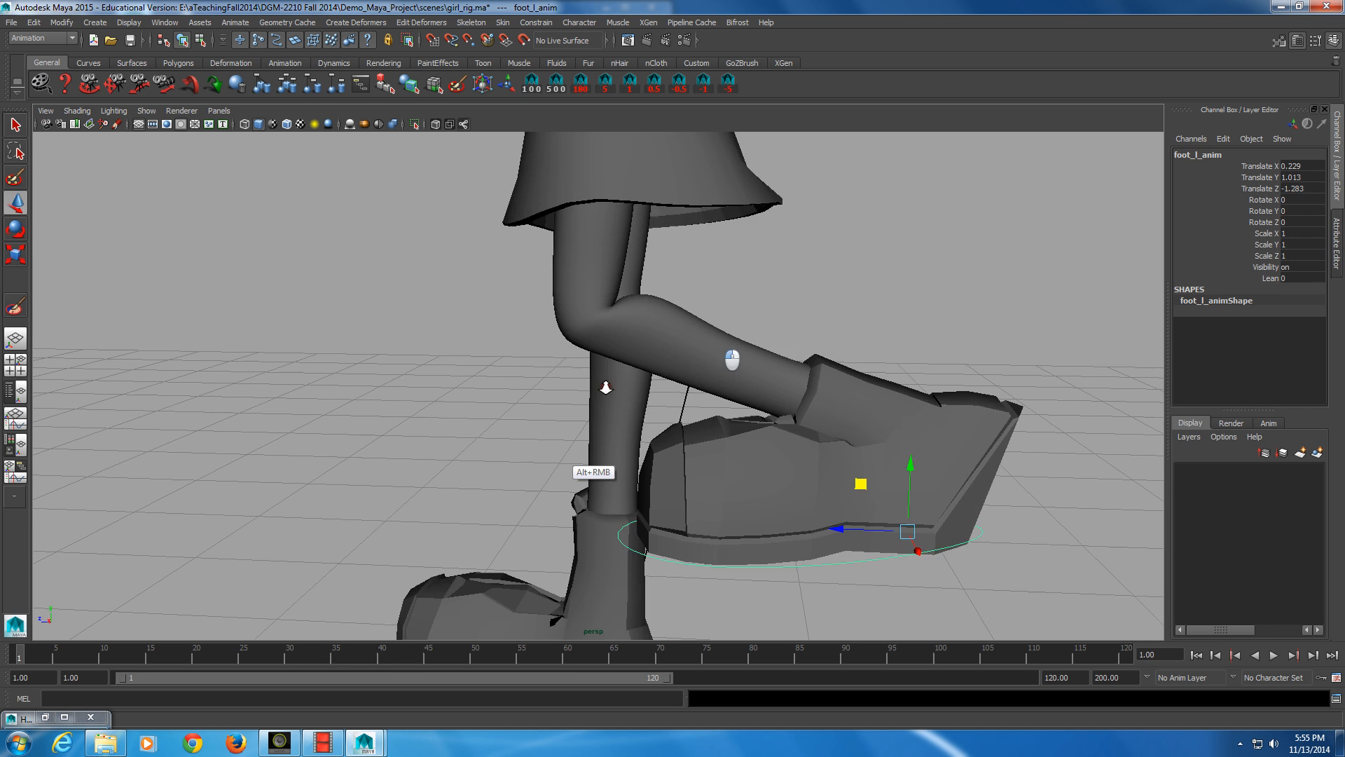
{"action": "left_click", "coordinate": [693, 354]}
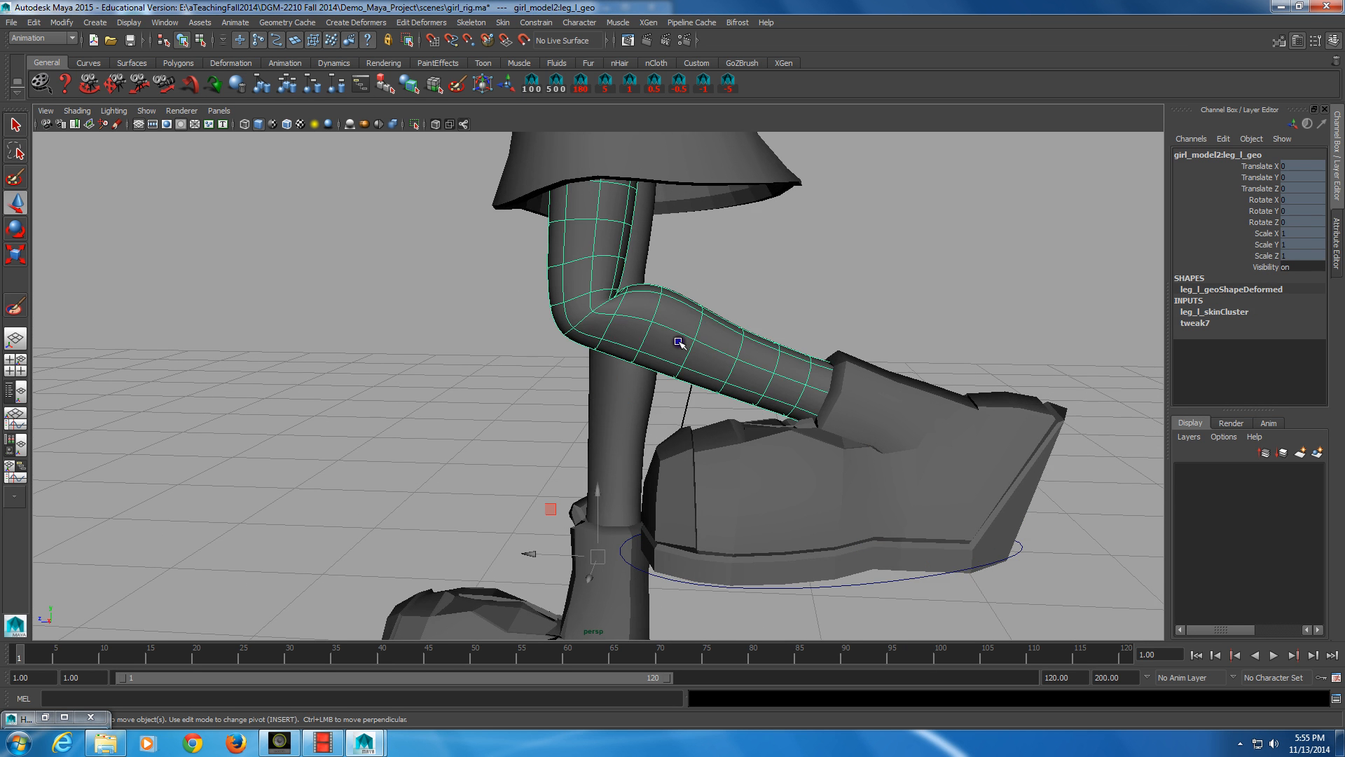
{"action": "left_click_drag", "start_coordinate": [678, 342], "coordinate": [660, 393], "text": "alt"}
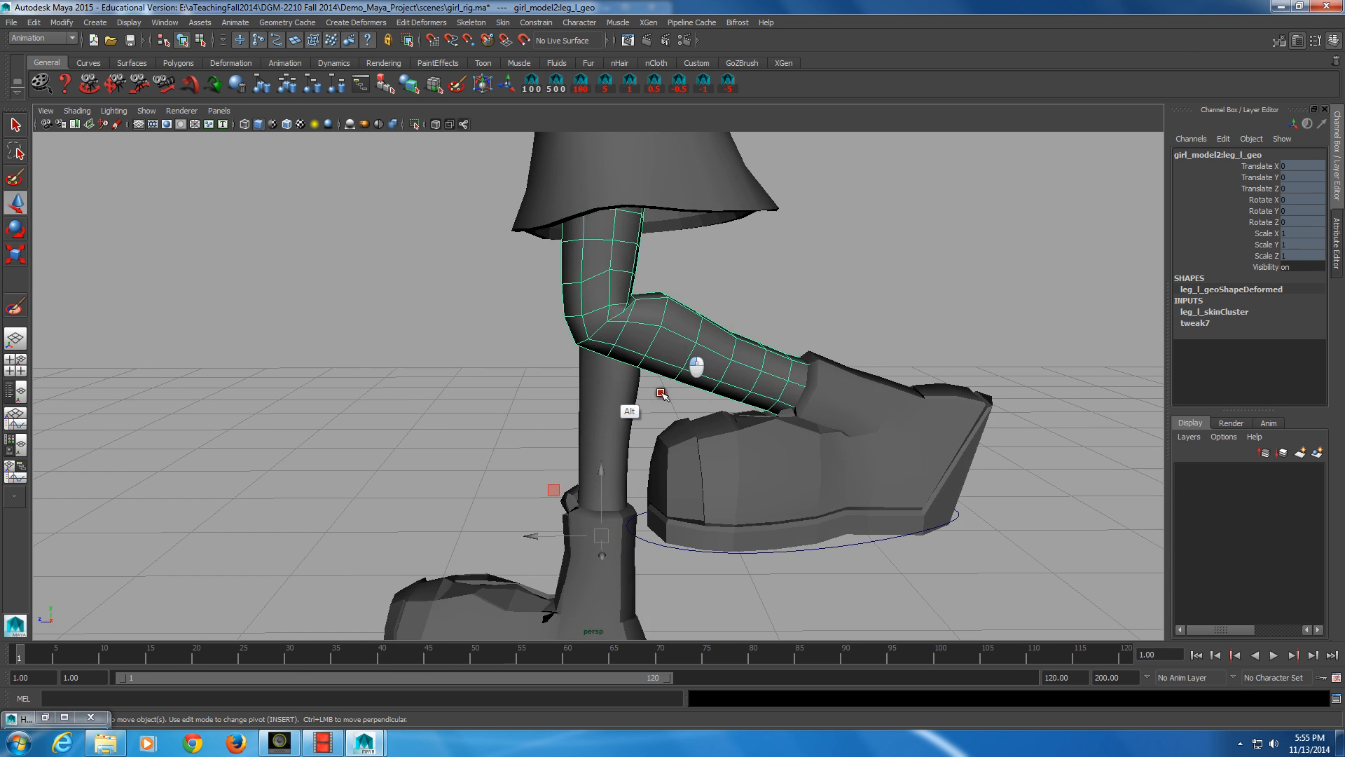
{"action": "right_click_drag", "start_coordinate": [661, 393], "coordinate": [504, 410], "text": "alt"}
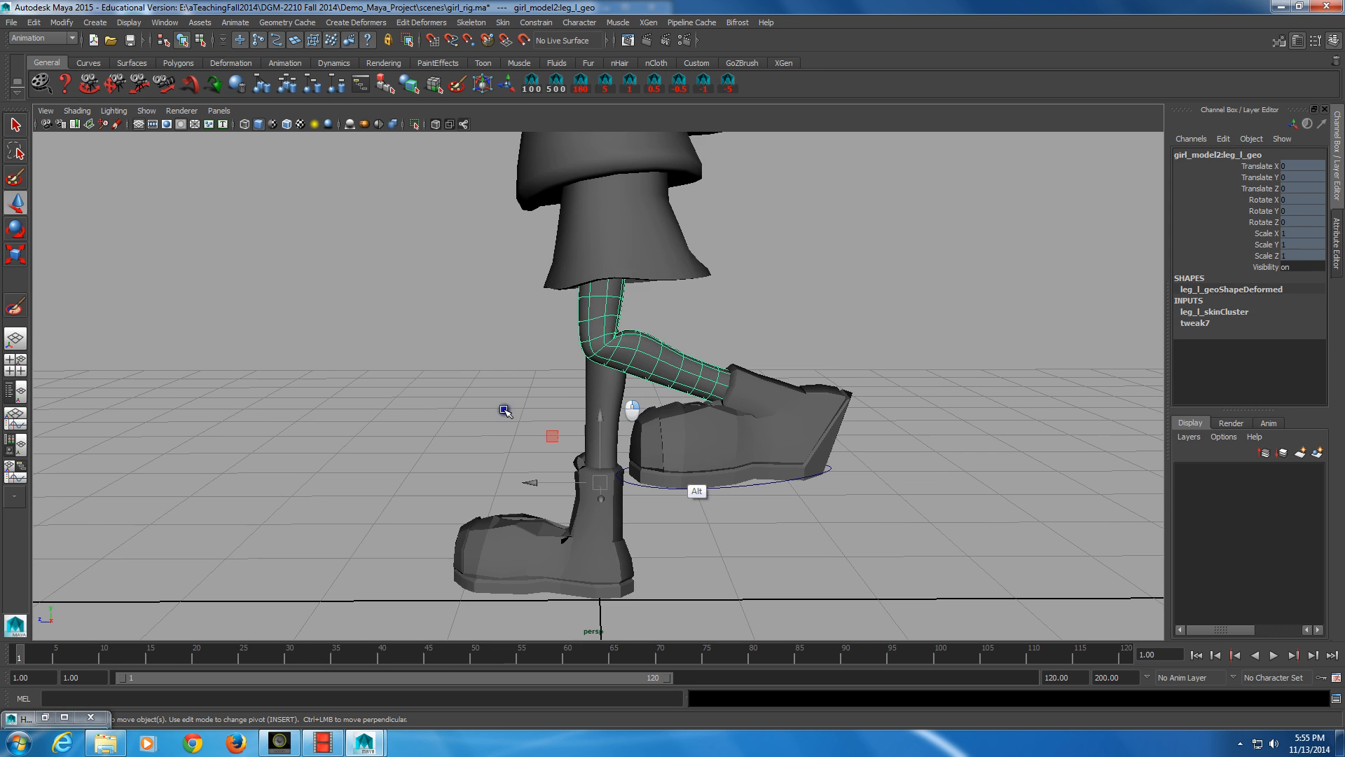
- Try moving the left foot control forward and down, then undo the foot control's test moves
{"action": "left_click", "coordinate": [746, 484]}
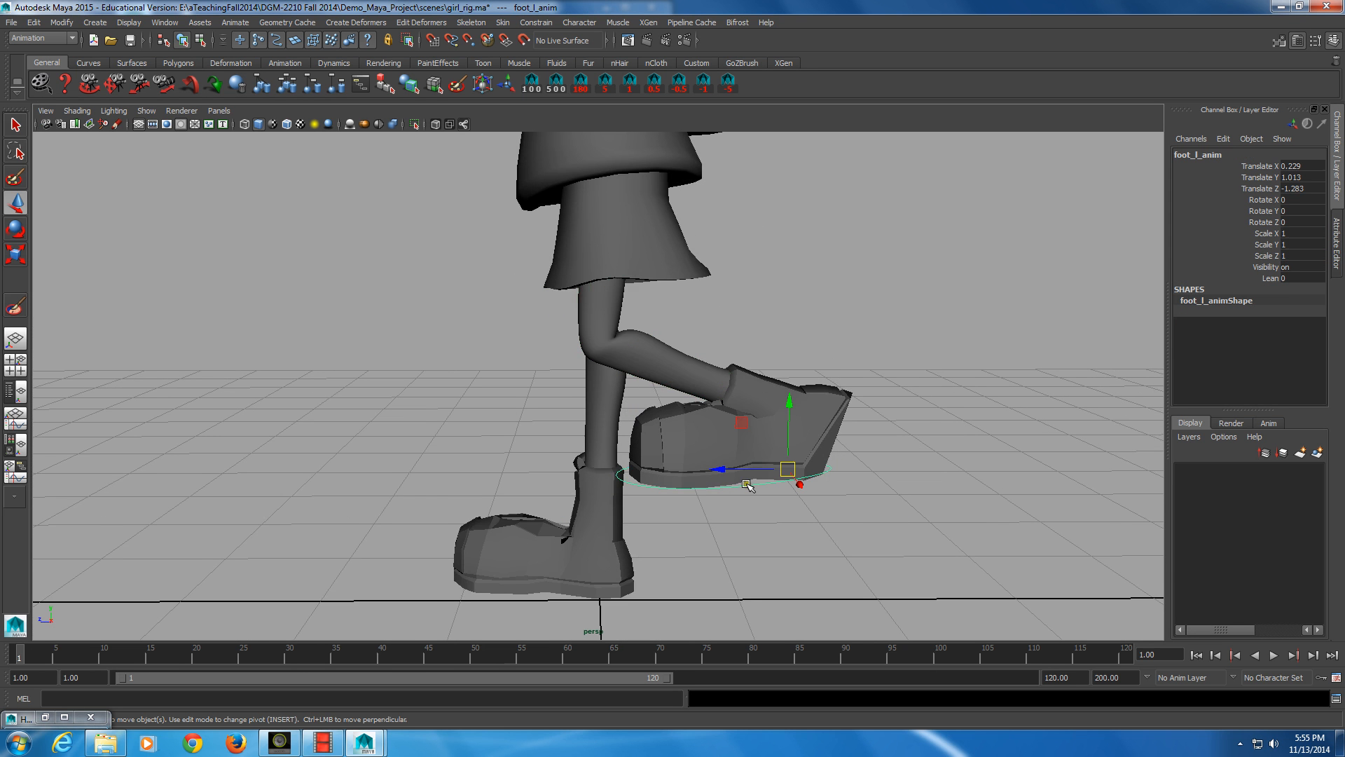
{"action": "left_click_drag", "start_coordinate": [790, 467], "coordinate": [611, 583]}
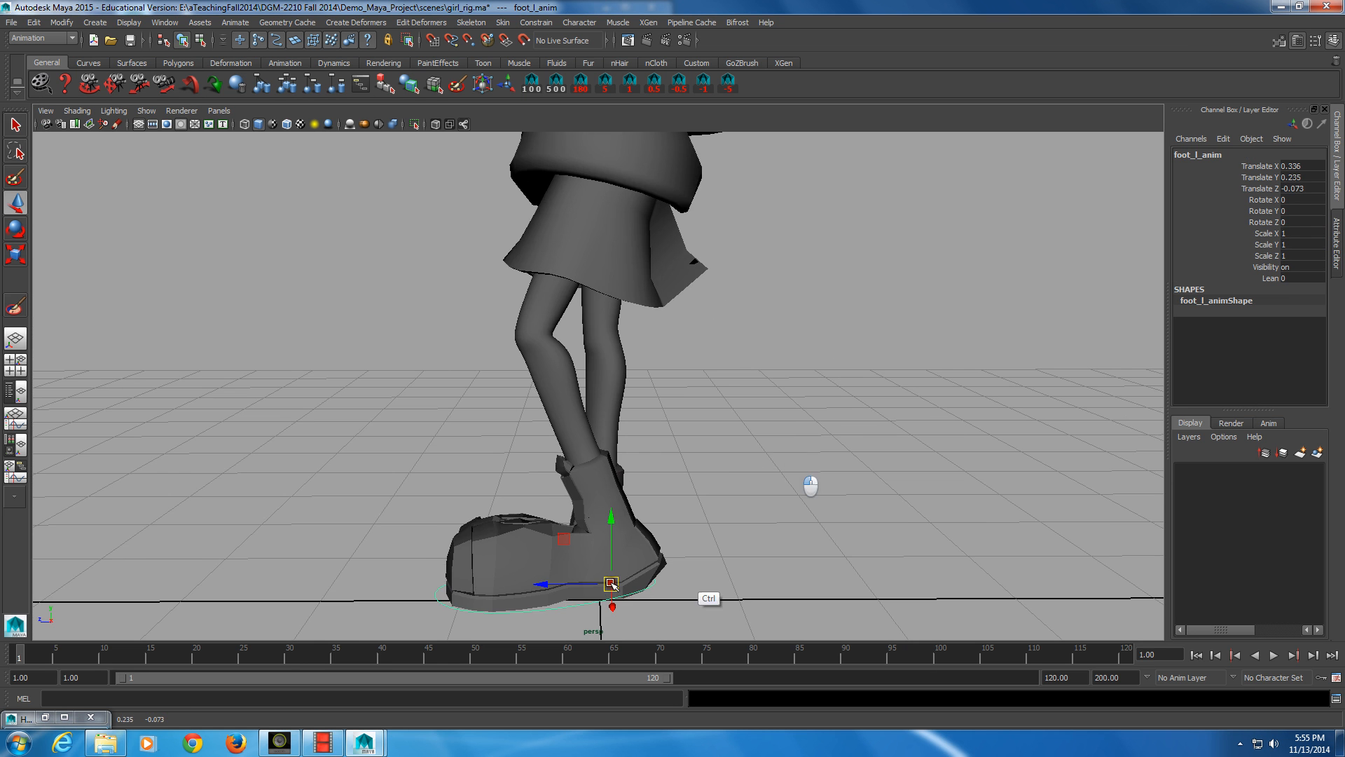
{"action": "key", "text": "ctrl+z"}
{"action": "key", "text": "ctrl+z"}
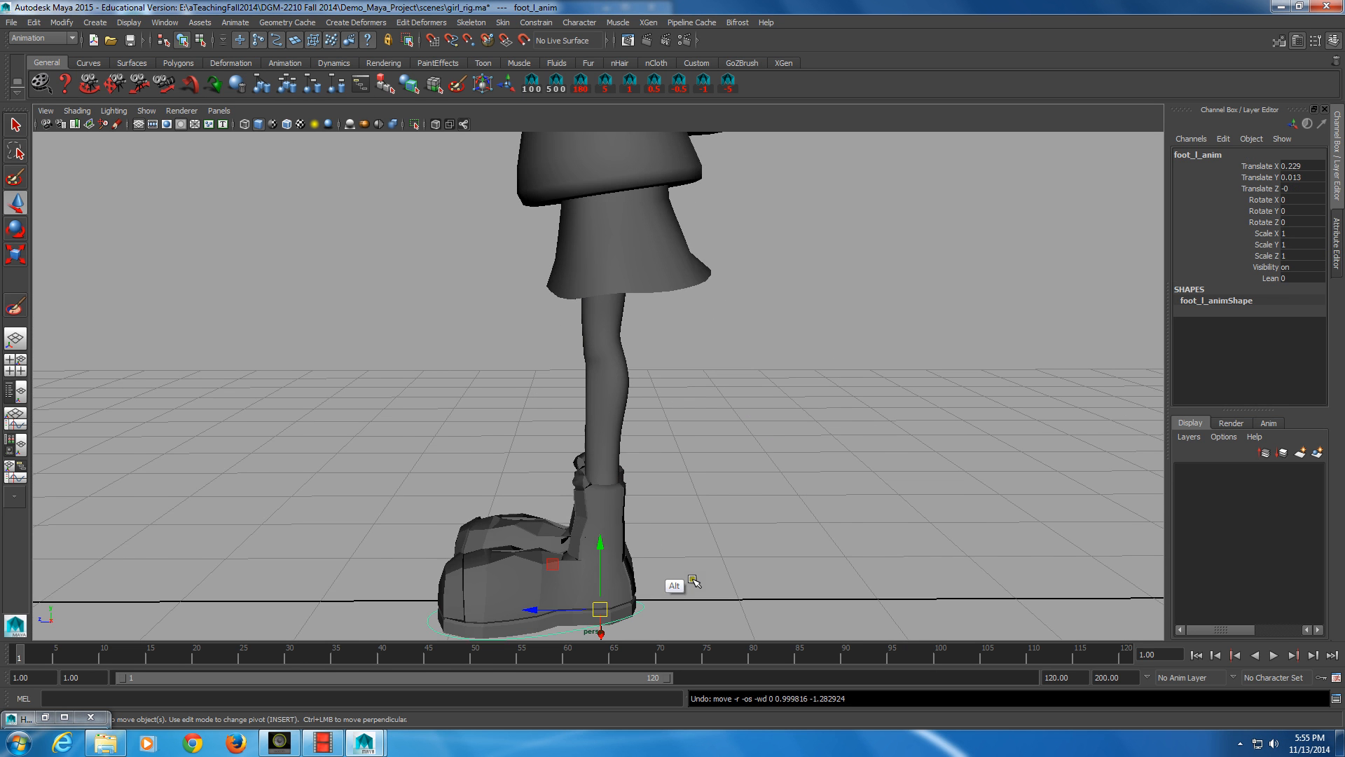
{"action": "left_click_drag", "start_coordinate": [693, 581], "coordinate": [632, 496], "text": "alt"}
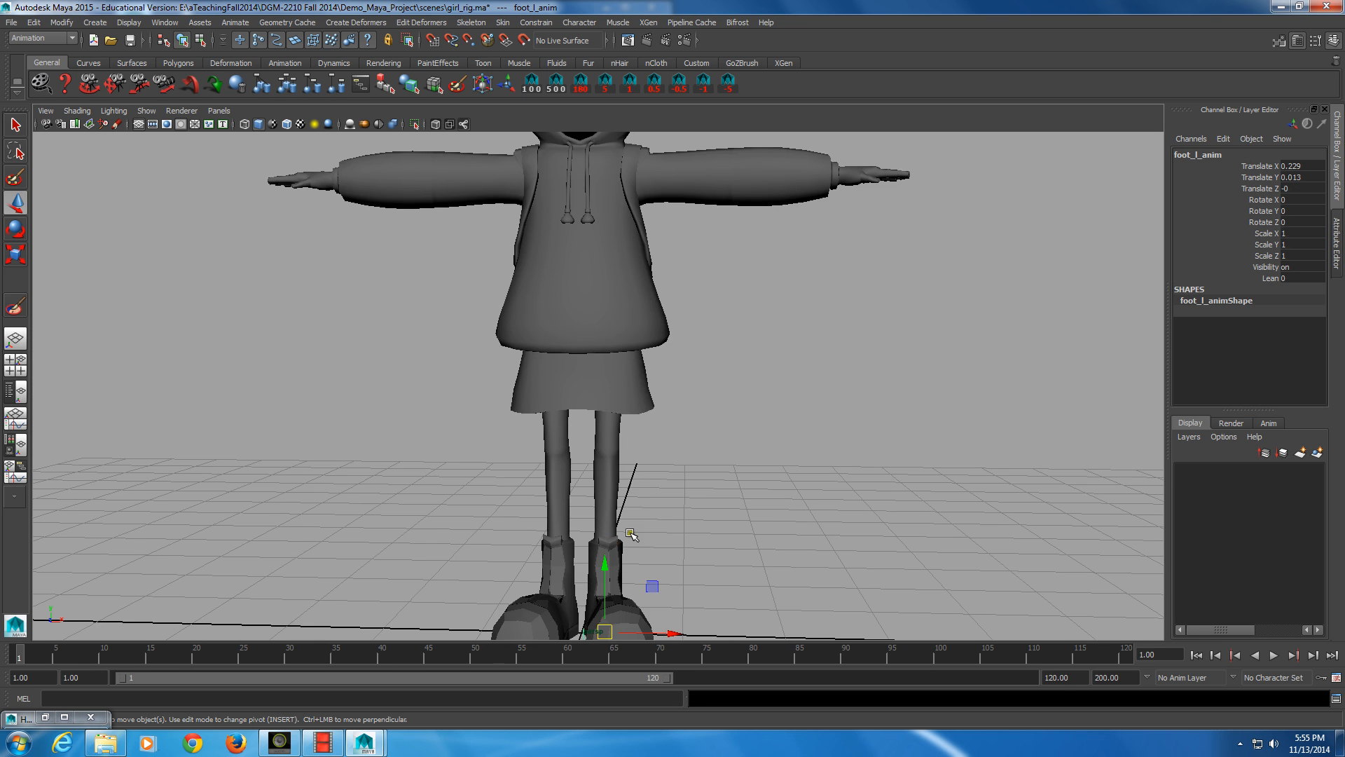
- Hide the backpack geometry on the girl's back
{"action": "key", "text": "alt"}
{"action": "left_click_drag", "start_coordinate": [649, 506], "coordinate": [612, 483], "text": "alt"}
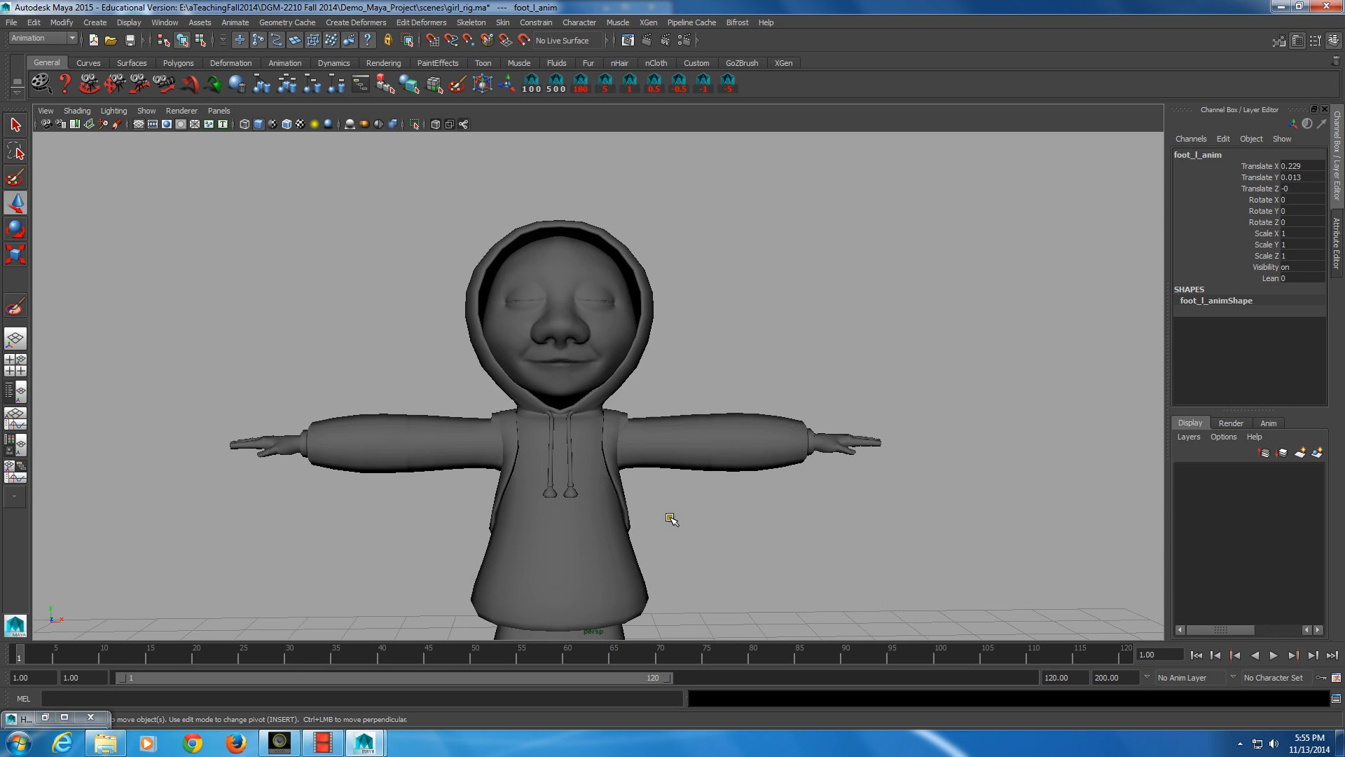
{"action": "middle_click_drag", "start_coordinate": [671, 518], "coordinate": [703, 513], "text": "alt"}
{"action": "left_click_drag", "start_coordinate": [703, 513], "coordinate": [604, 407], "text": "alt"}
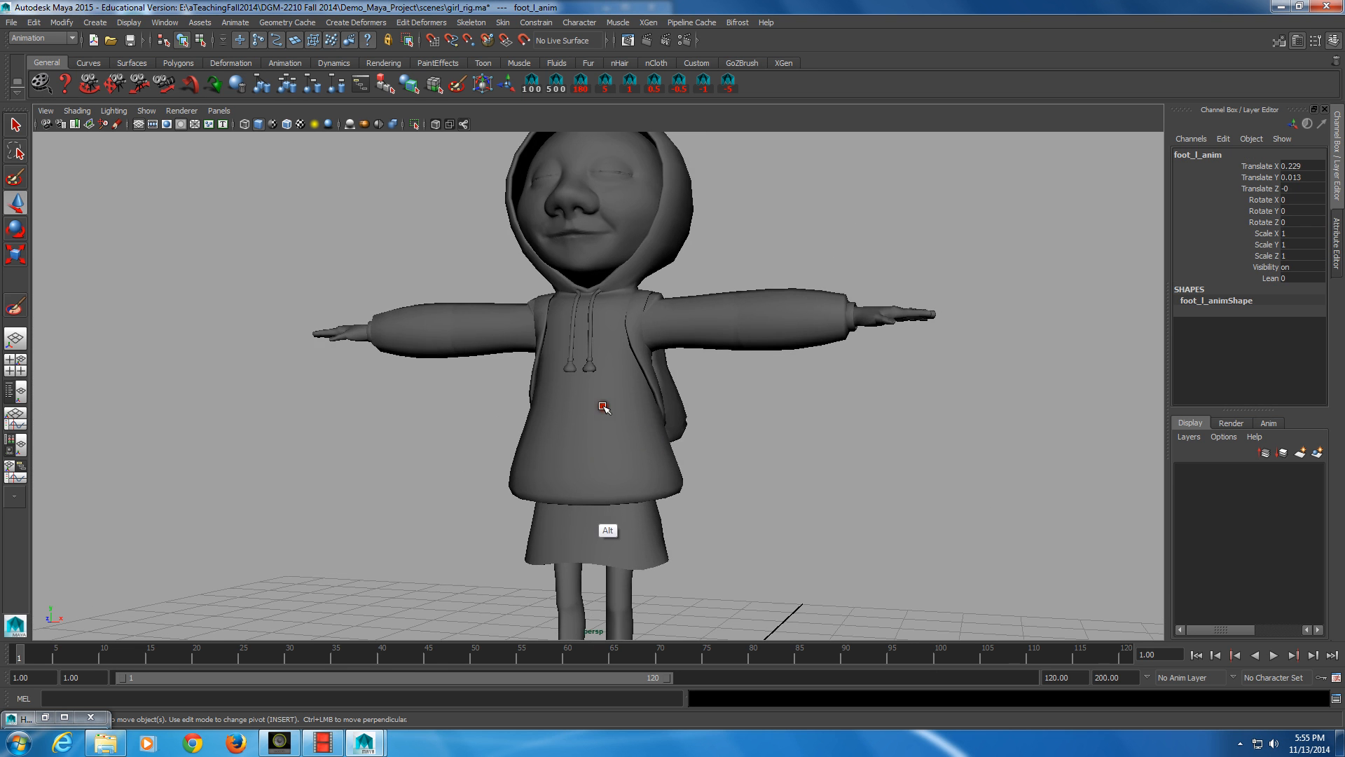
{"action": "left_click", "coordinate": [650, 530]}
{"action": "left_click", "coordinate": [611, 433]}
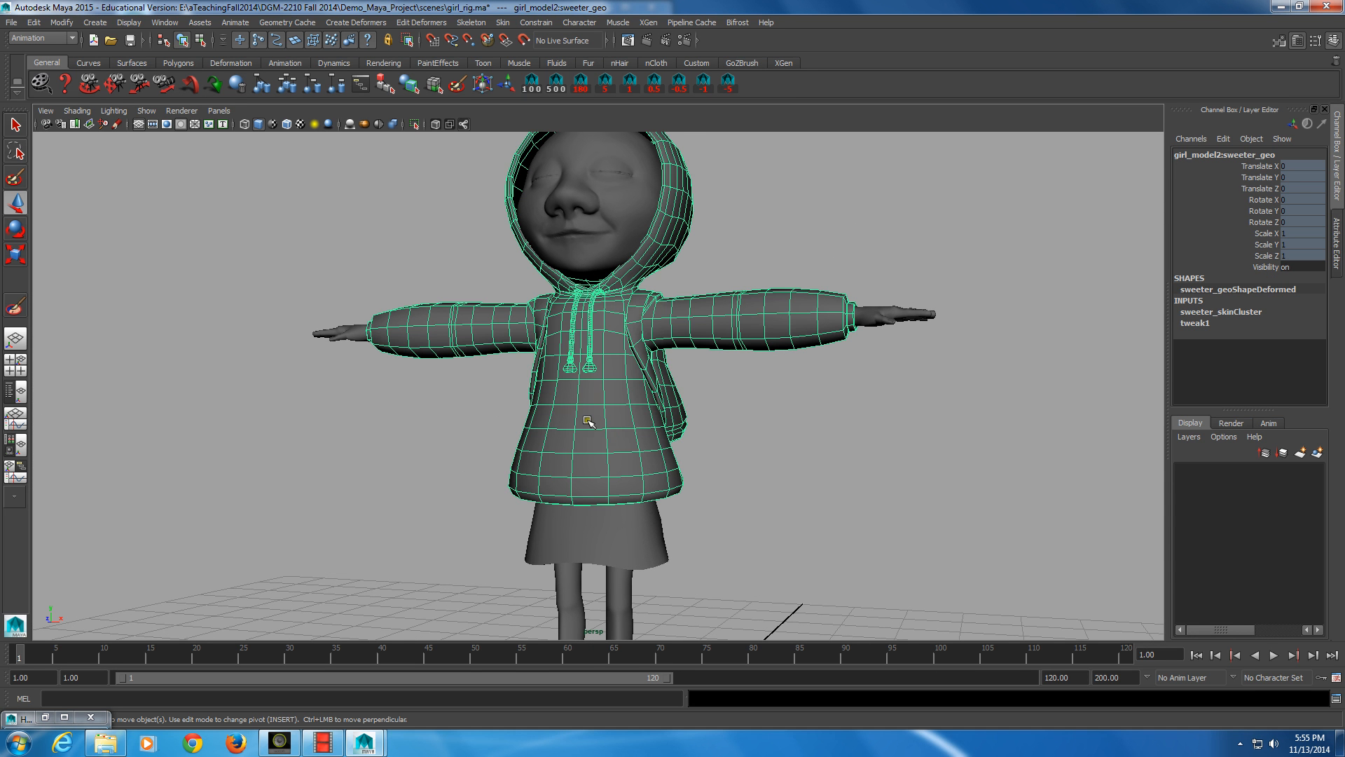
{"action": "left_click", "coordinate": [608, 359]}
{"action": "left_click_drag", "start_coordinate": [609, 360], "coordinate": [709, 320], "text": "alt"}
{"action": "left_click", "coordinate": [664, 368]}
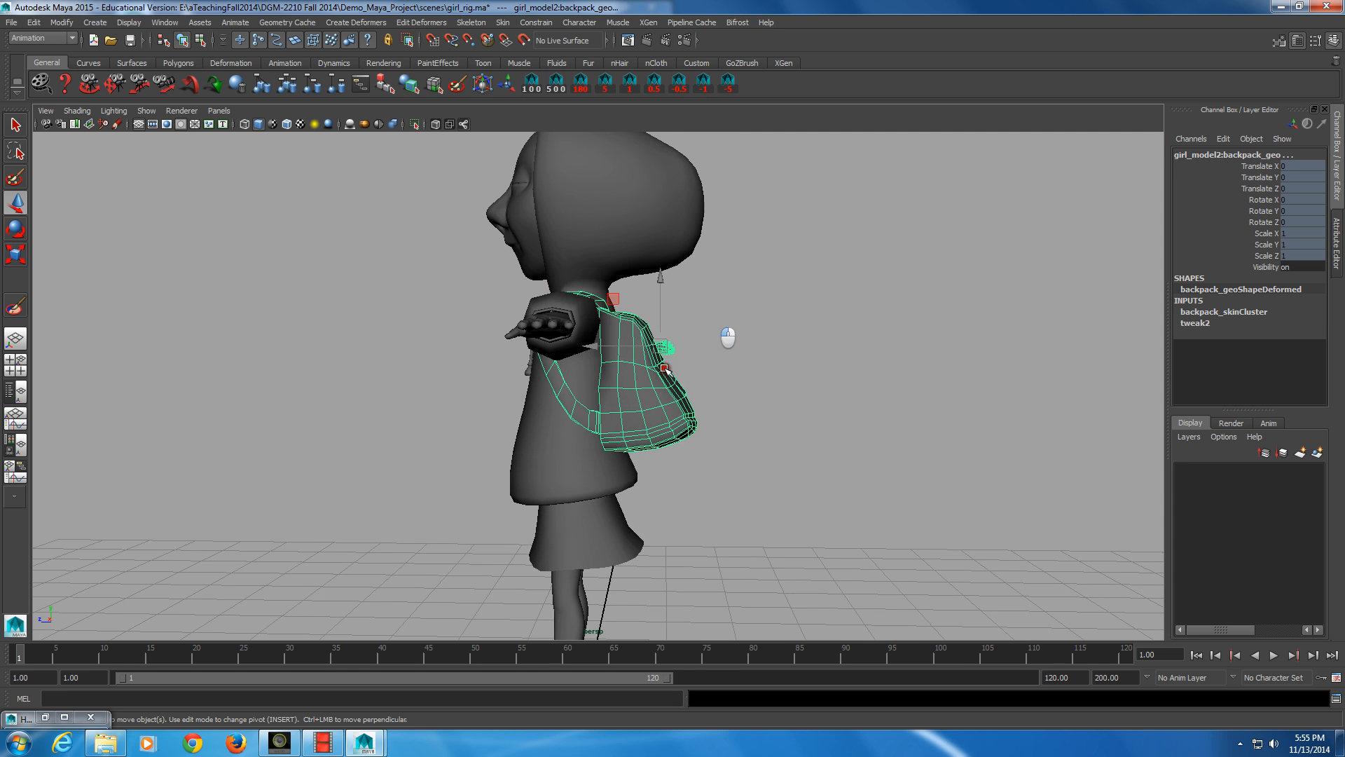
{"action": "key", "text": "ctrl+h"}
{"action": "left_click_drag", "start_coordinate": [729, 379], "coordinate": [728, 431], "text": "alt"}
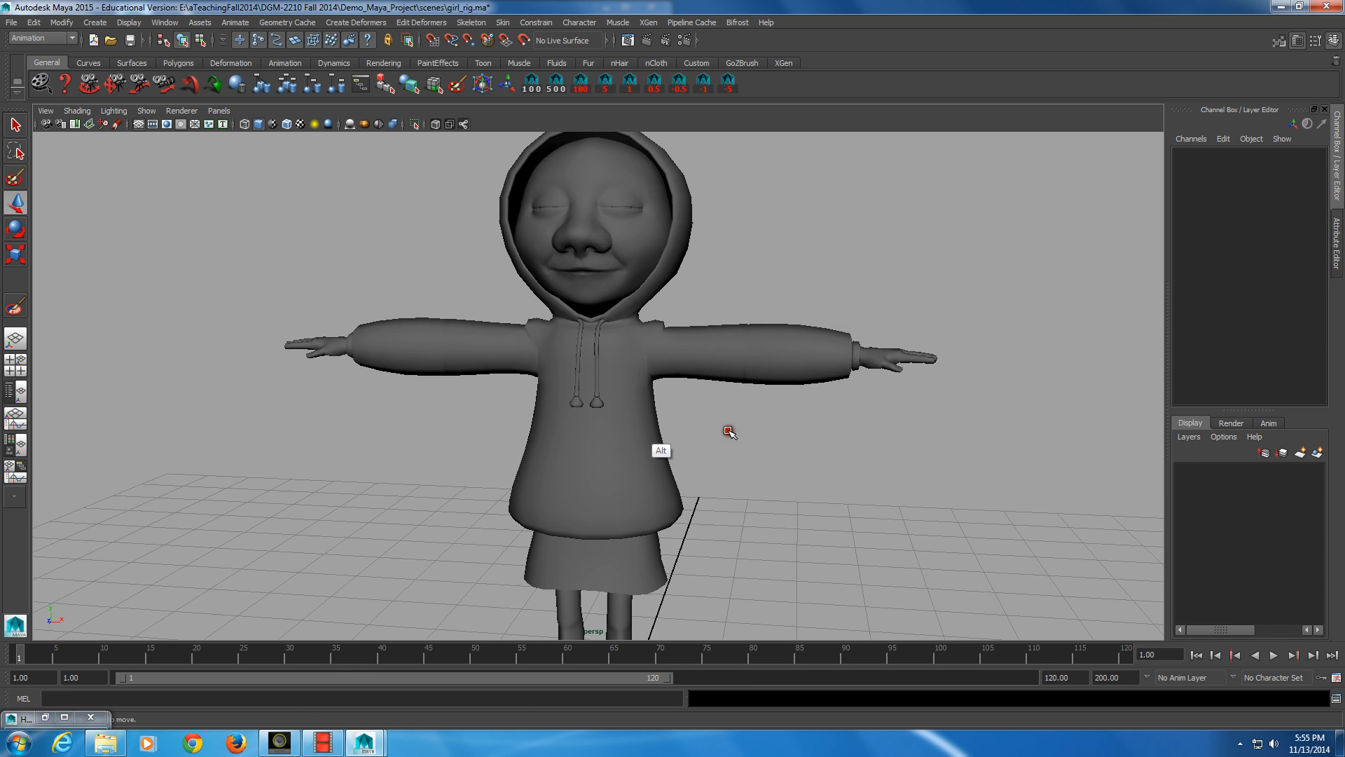
- Select the sweater geometry and open the Paint Skin Weights Tool settings for it
{"action": "left_click", "coordinate": [629, 430]}
{"action": "mouse_move", "coordinate": [628, 430]}
{"action": "middle_mouse_down", "text": "alt"}
{"action": "mouse_move", "coordinate": [639, 419]}
{"action": "mouse_move", "coordinate": [633, 443]}
{"action": "middle_mouse_up", "text": "alt"}
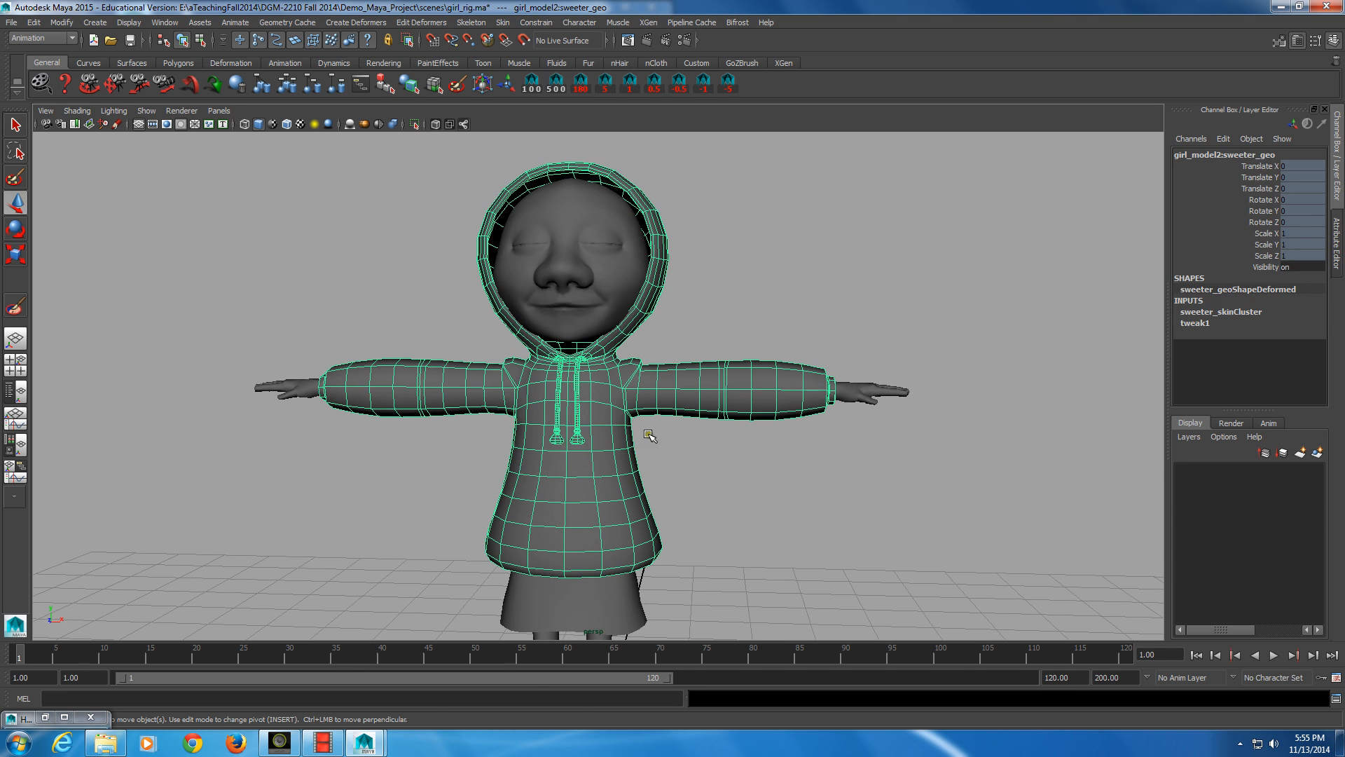
{"action": "left_click", "coordinate": [267, 400]}
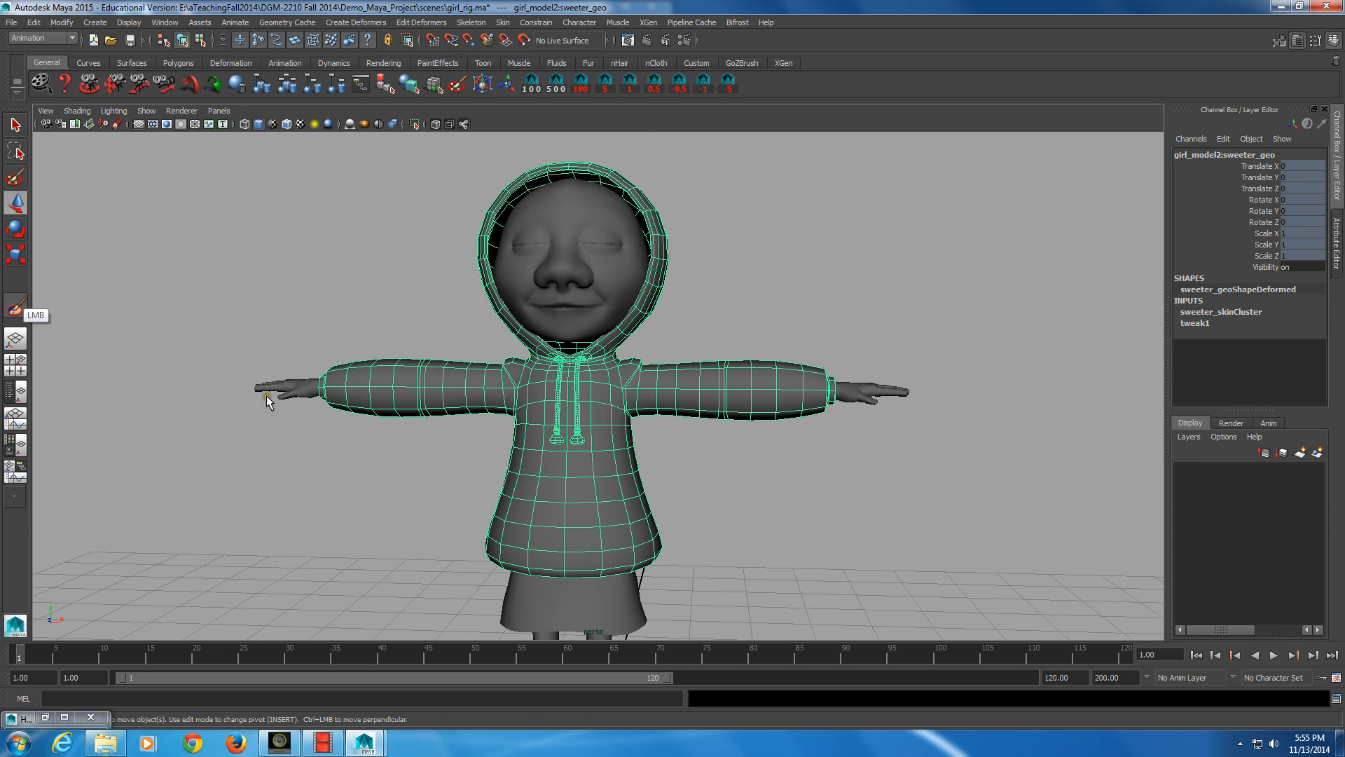
{"action": "left_click", "coordinate": [15, 299]}
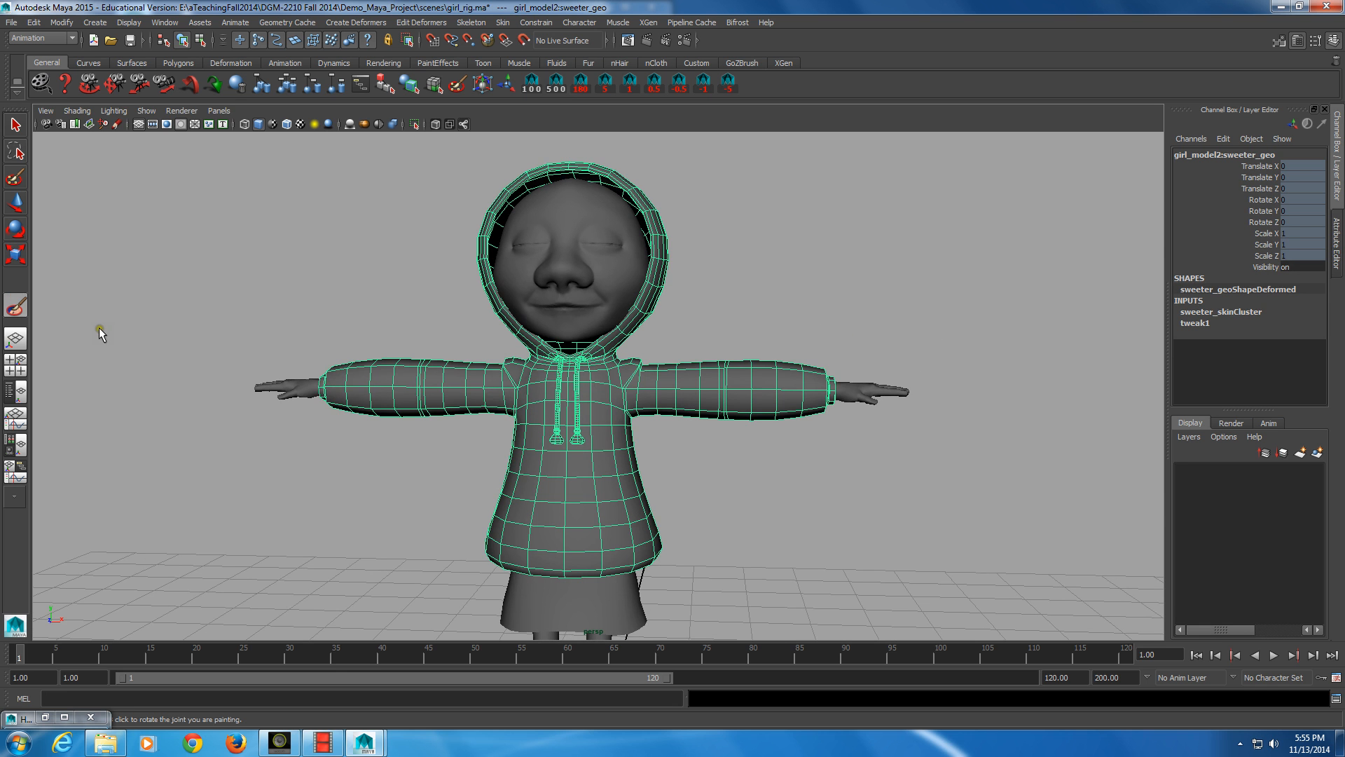
{"action": "double_click", "coordinate": [26, 311]}
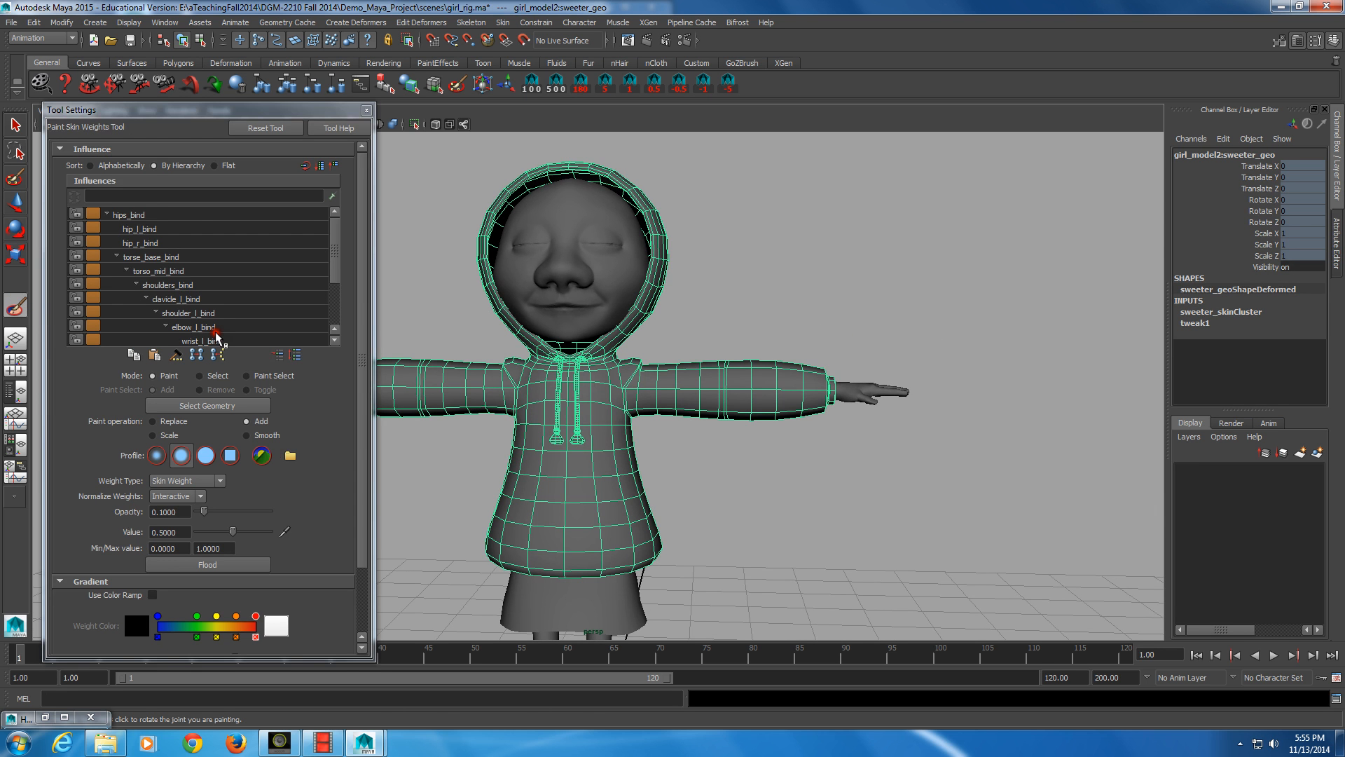
- Lock the weights of all sweater influences from hips_bind through neck_mid_bind
{"action": "mouse_move", "coordinate": [335, 251]}
{"action": "left_mouse_down"}
{"action": "mouse_move", "coordinate": [326, 320]}
{"action": "mouse_move", "coordinate": [344, 245]}
{"action": "left_mouse_up"}
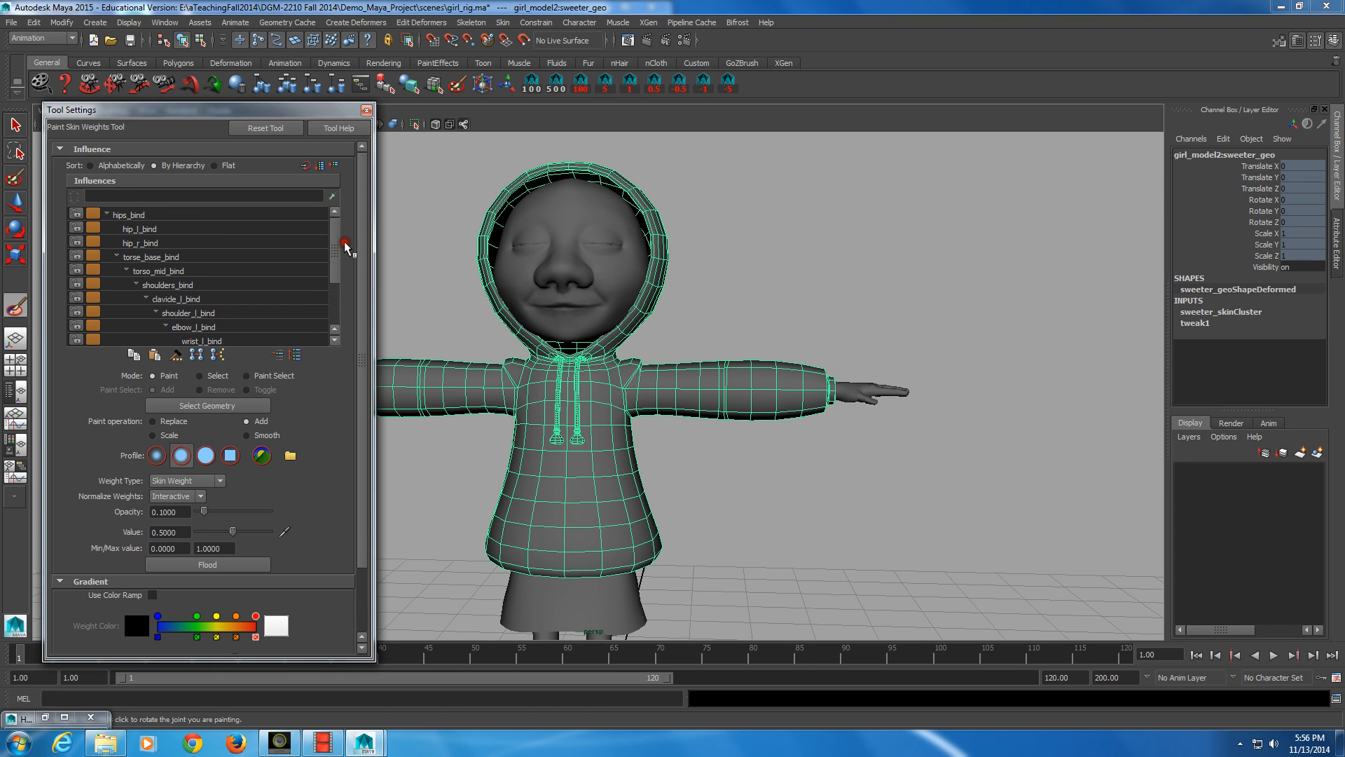
{"action": "left_click", "coordinate": [162, 214]}
{"action": "left_click", "coordinate": [331, 248]}
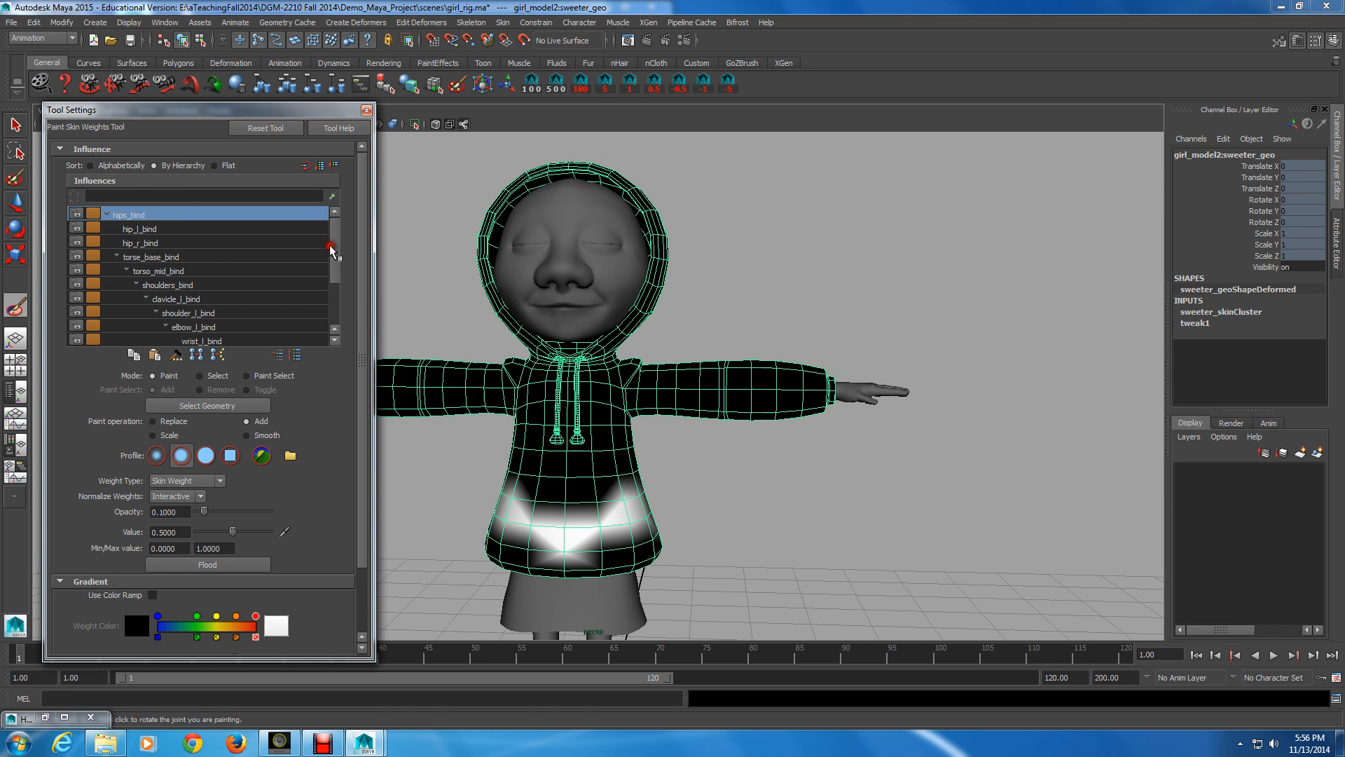
{"action": "scroll", "coordinate": [334, 249], "scroll_direction": "down", "scroll_amount": 2}
{"action": "left_click", "coordinate": [328, 328], "text": "shift"}
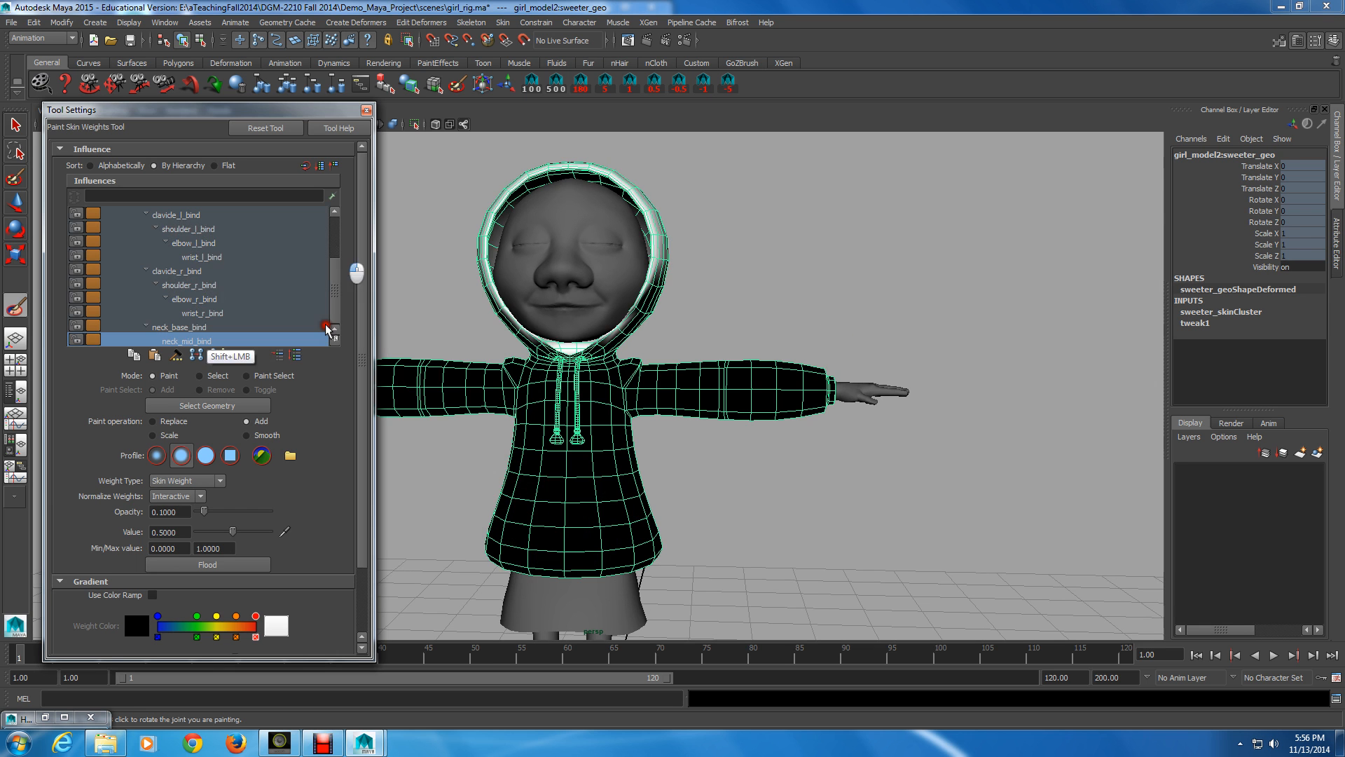
{"action": "left_click", "coordinate": [196, 342]}
{"action": "left_click_drag", "start_coordinate": [335, 317], "coordinate": [340, 289]}
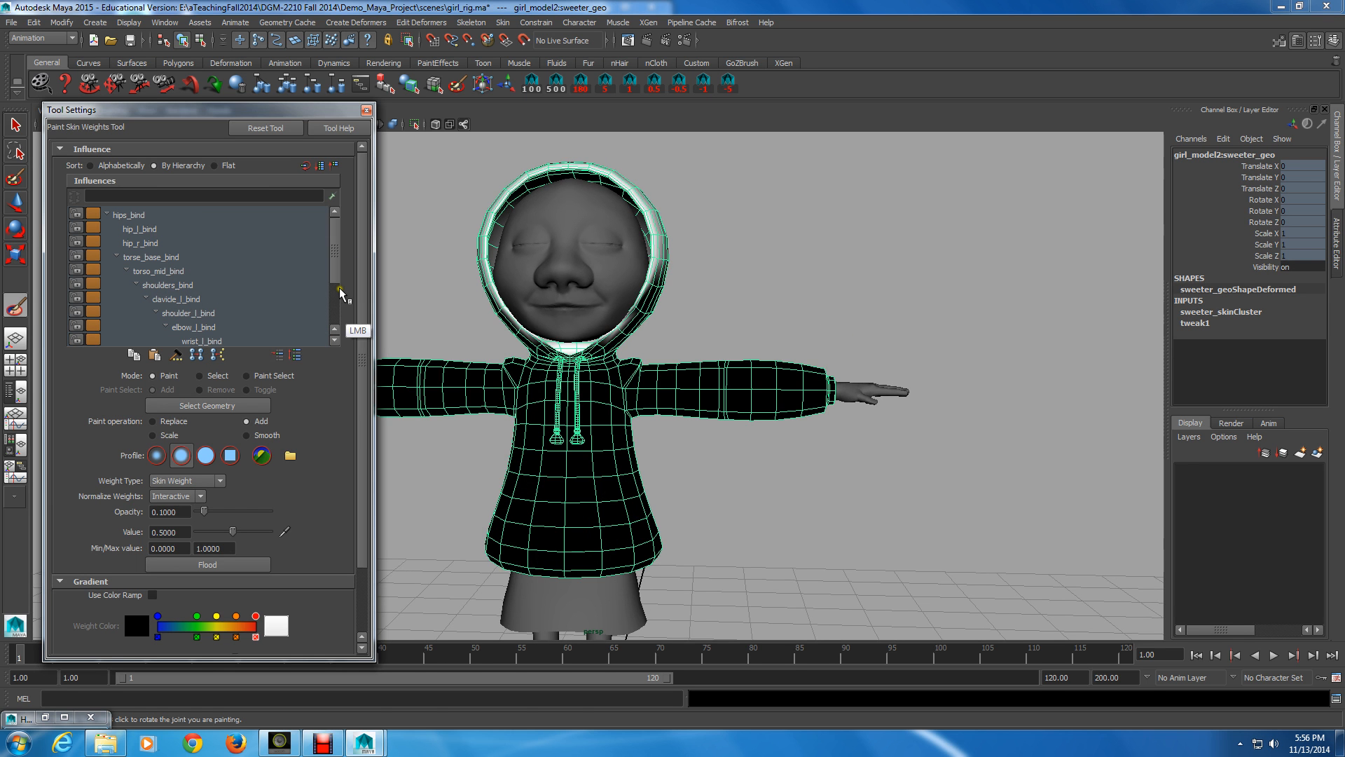
{"action": "left_click", "coordinate": [345, 252]}
{"action": "left_click_drag", "start_coordinate": [334, 223], "coordinate": [332, 262]}
{"action": "left_click", "coordinate": [221, 341], "text": "shift"}
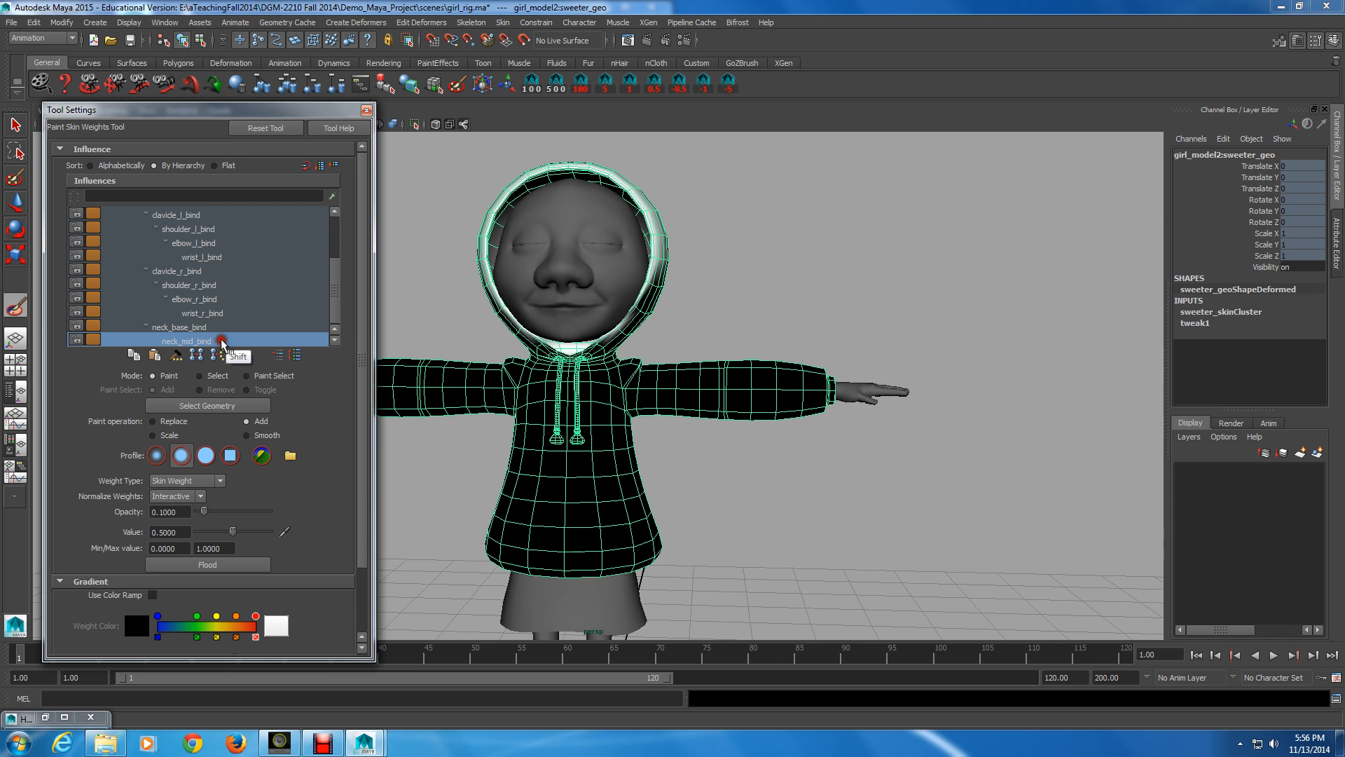
{"action": "left_click", "coordinate": [75, 339]}
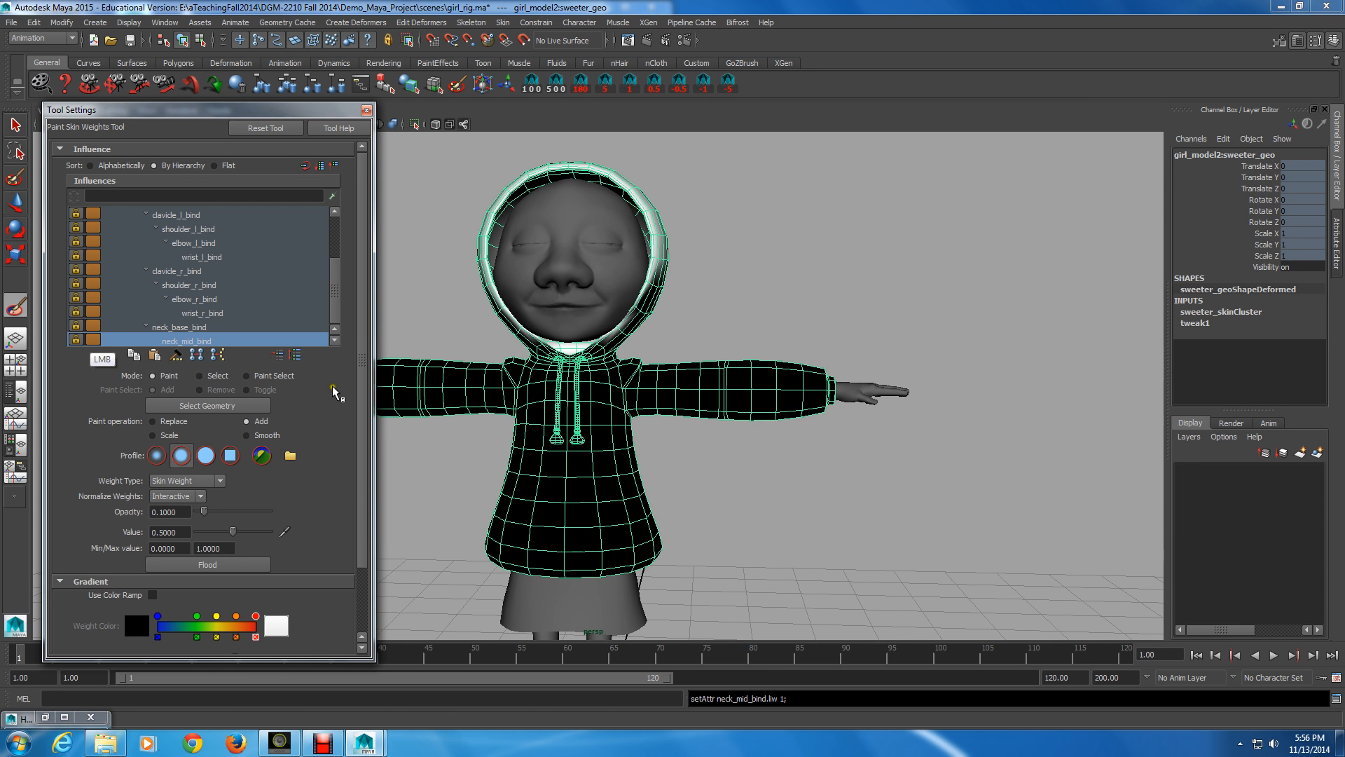
{"action": "left_click", "coordinate": [89, 341]}
- Unlock the hips_bind and hip_l_bind influences and display the hip_l_bind weights
{"action": "scroll", "coordinate": [334, 313], "scroll_direction": "up", "scroll_amount": 2}
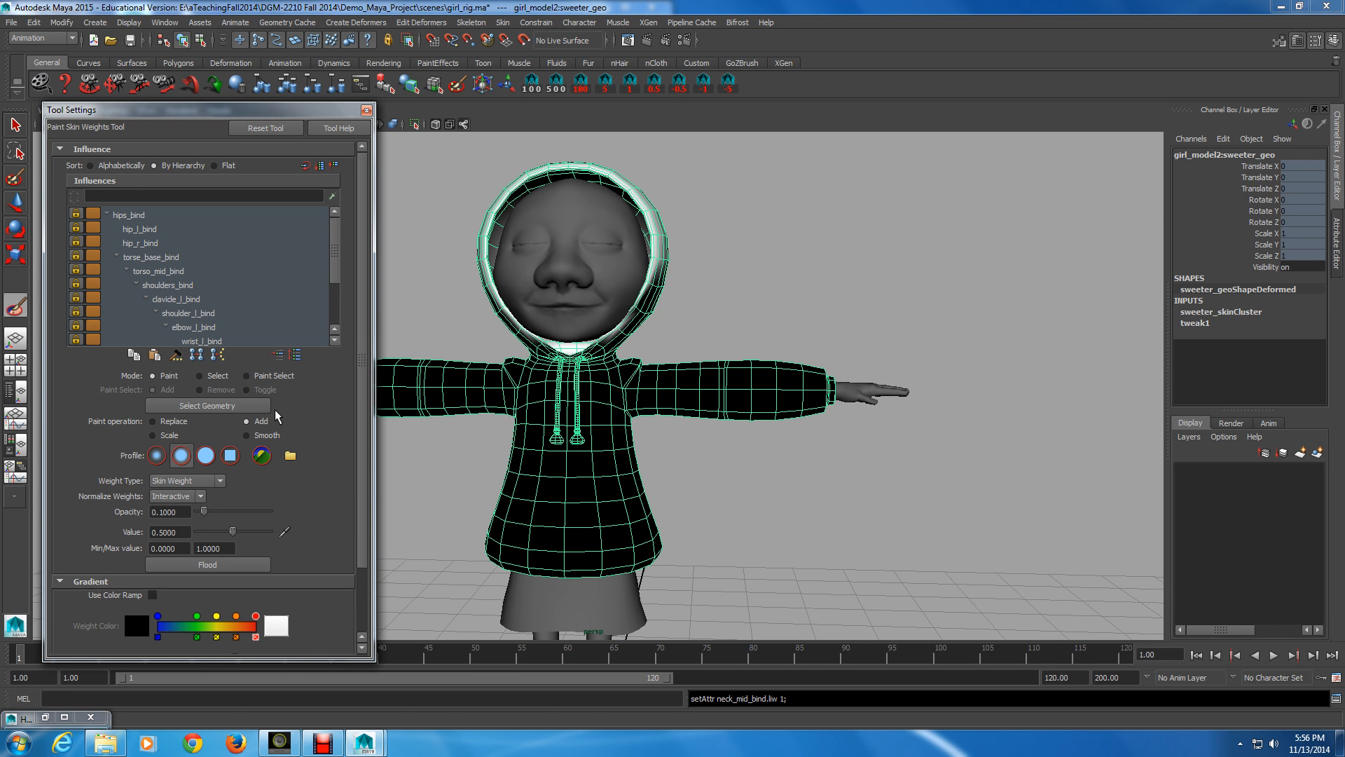
{"action": "left_click", "coordinate": [78, 213]}
{"action": "left_click", "coordinate": [75, 214]}
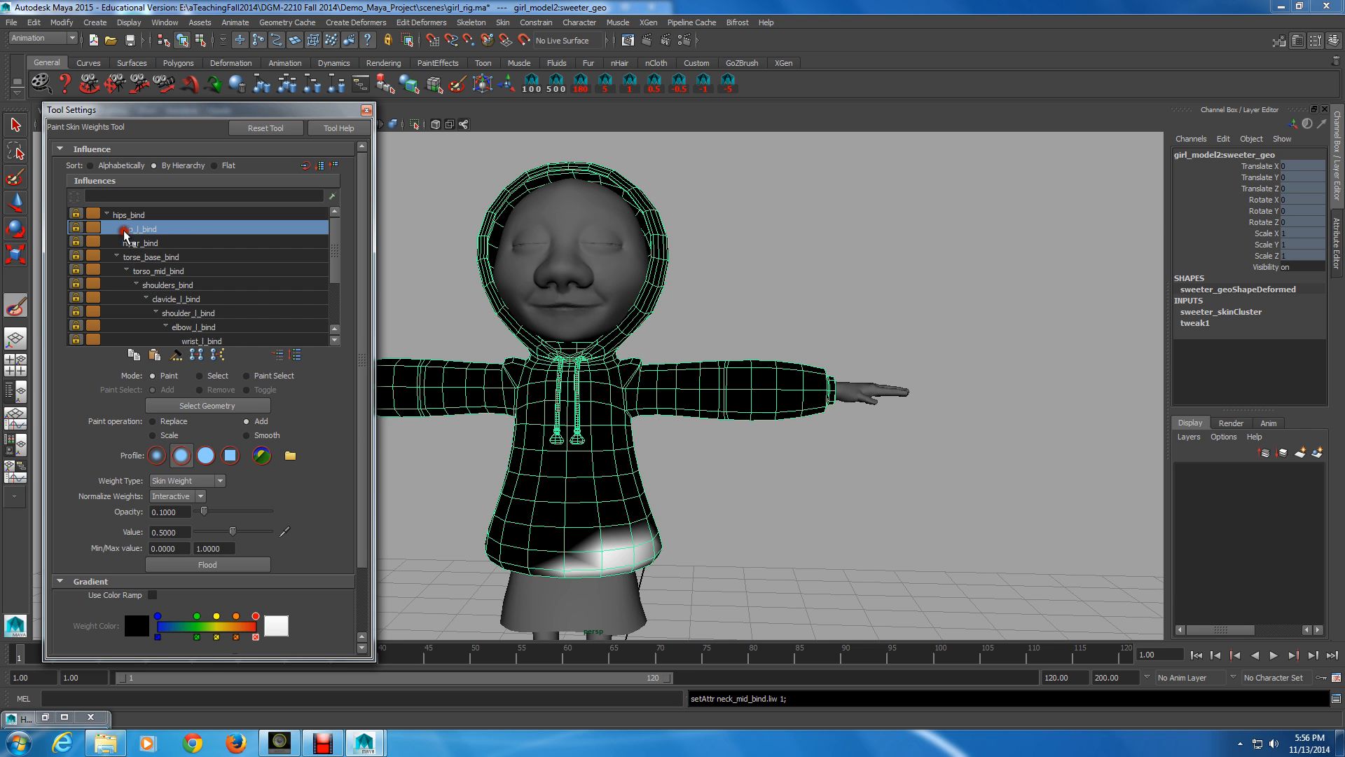
{"action": "left_click", "coordinate": [75, 224]}
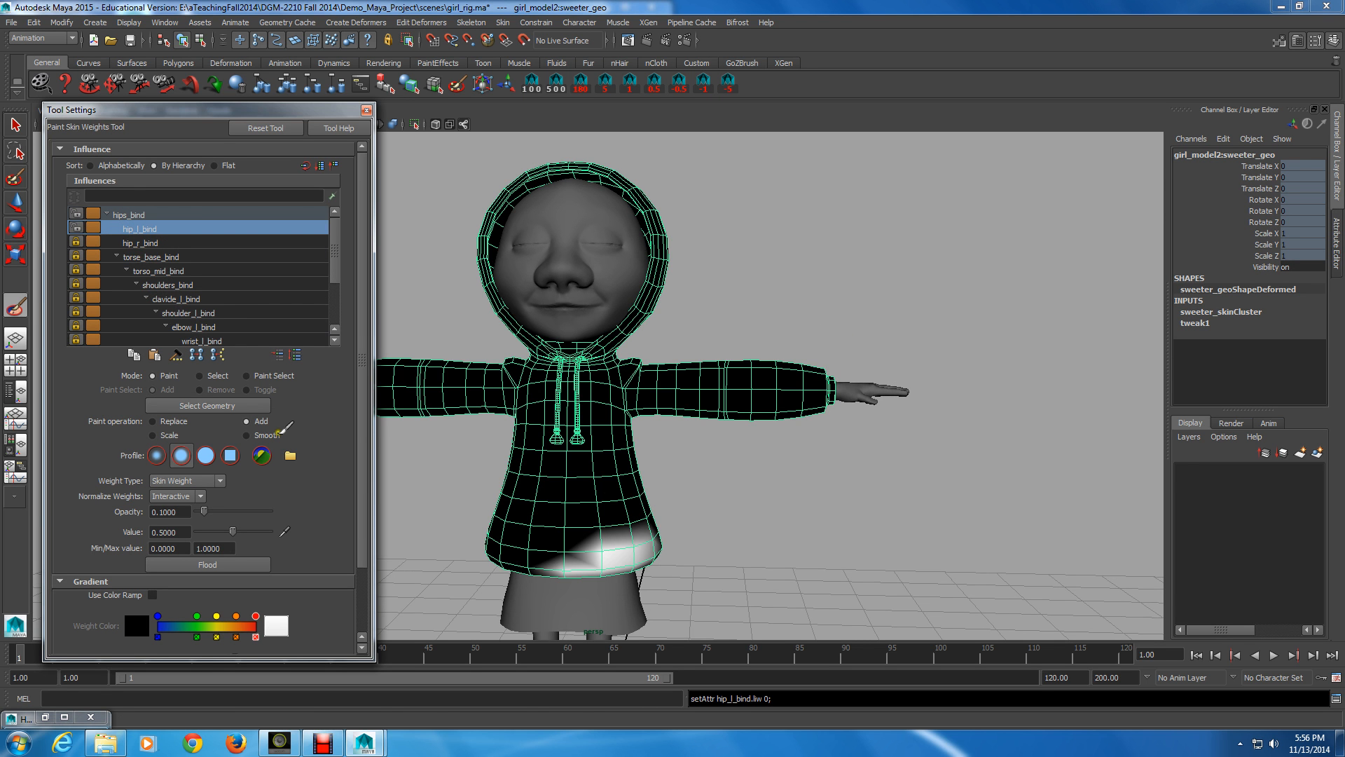
- Examine how the hip_l_bind weights cover the sweater's lower hem from several angles
{"action": "key", "text": "alt"}
{"action": "middle_click_drag", "start_coordinate": [690, 524], "coordinate": [589, 527], "text": "alt"}
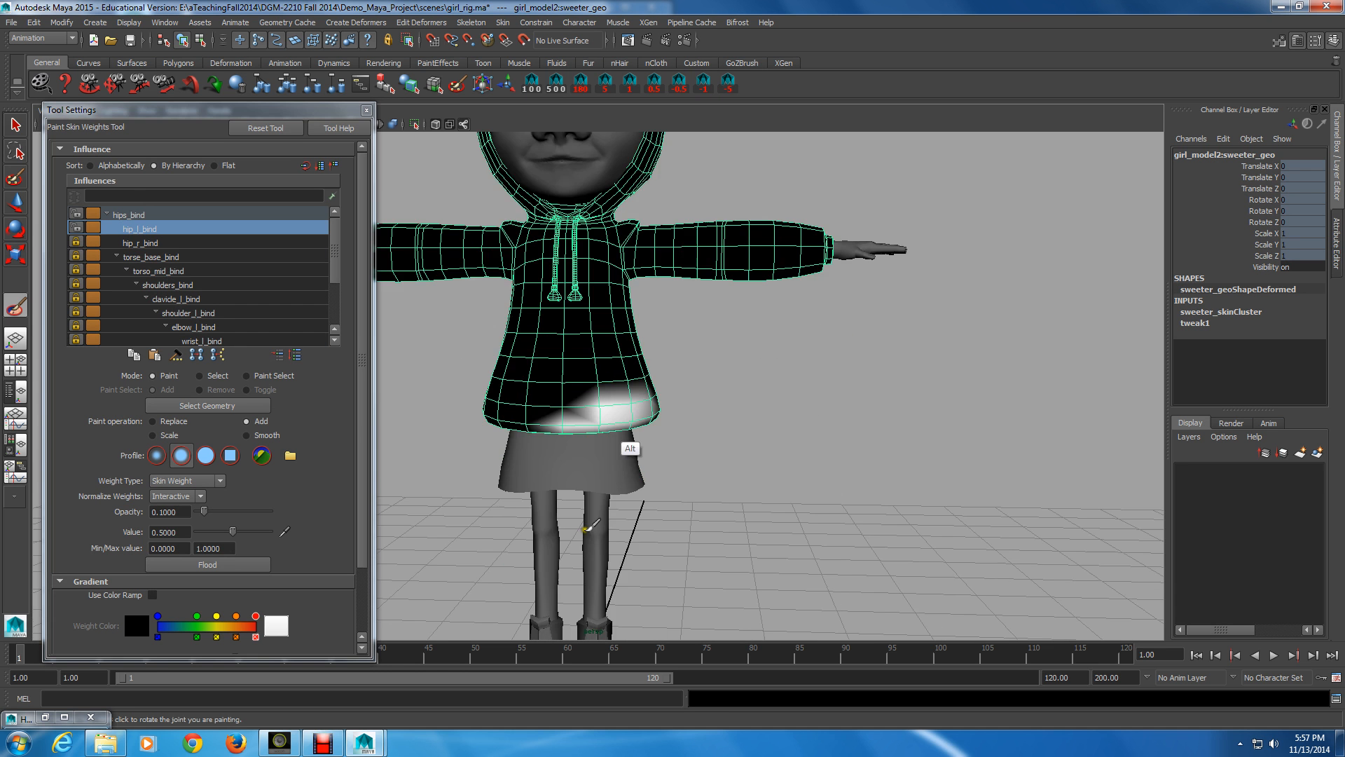
{"action": "left_click_drag", "start_coordinate": [587, 527], "coordinate": [566, 462], "text": "alt"}
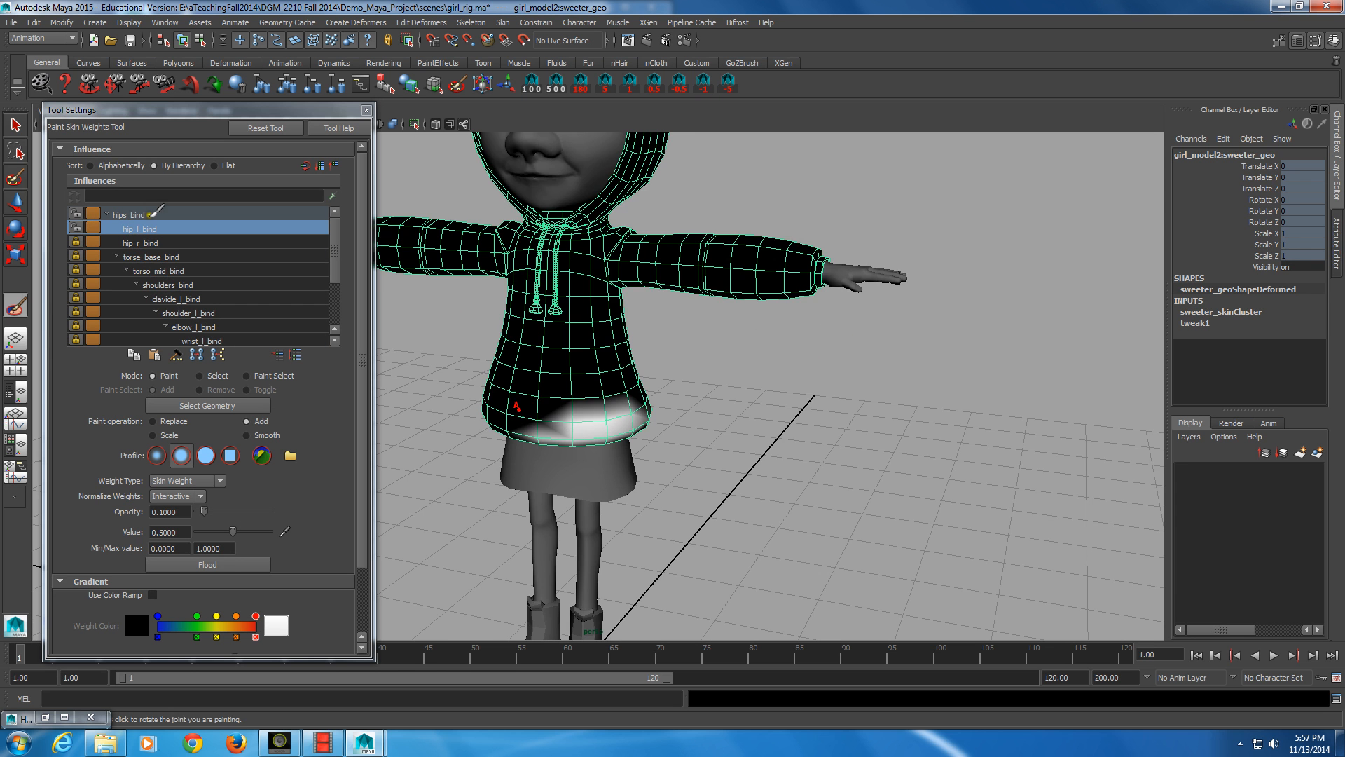
{"action": "mouse_move", "coordinate": [517, 407]}
{"action": "left_mouse_down", "text": "alt"}
{"action": "mouse_move", "coordinate": [390, 351]}
{"action": "mouse_move", "coordinate": [409, 367]}
{"action": "left_mouse_up", "text": "alt"}
{"action": "mouse_move", "coordinate": [510, 390]}
{"action": "middle_mouse_down", "text": "alt"}
{"action": "mouse_move", "coordinate": [549, 369]}
{"action": "mouse_move", "coordinate": [532, 544]}
{"action": "middle_mouse_up", "text": "alt"}
{"action": "middle_click_drag", "start_coordinate": [669, 413], "coordinate": [665, 419], "text": "alt"}
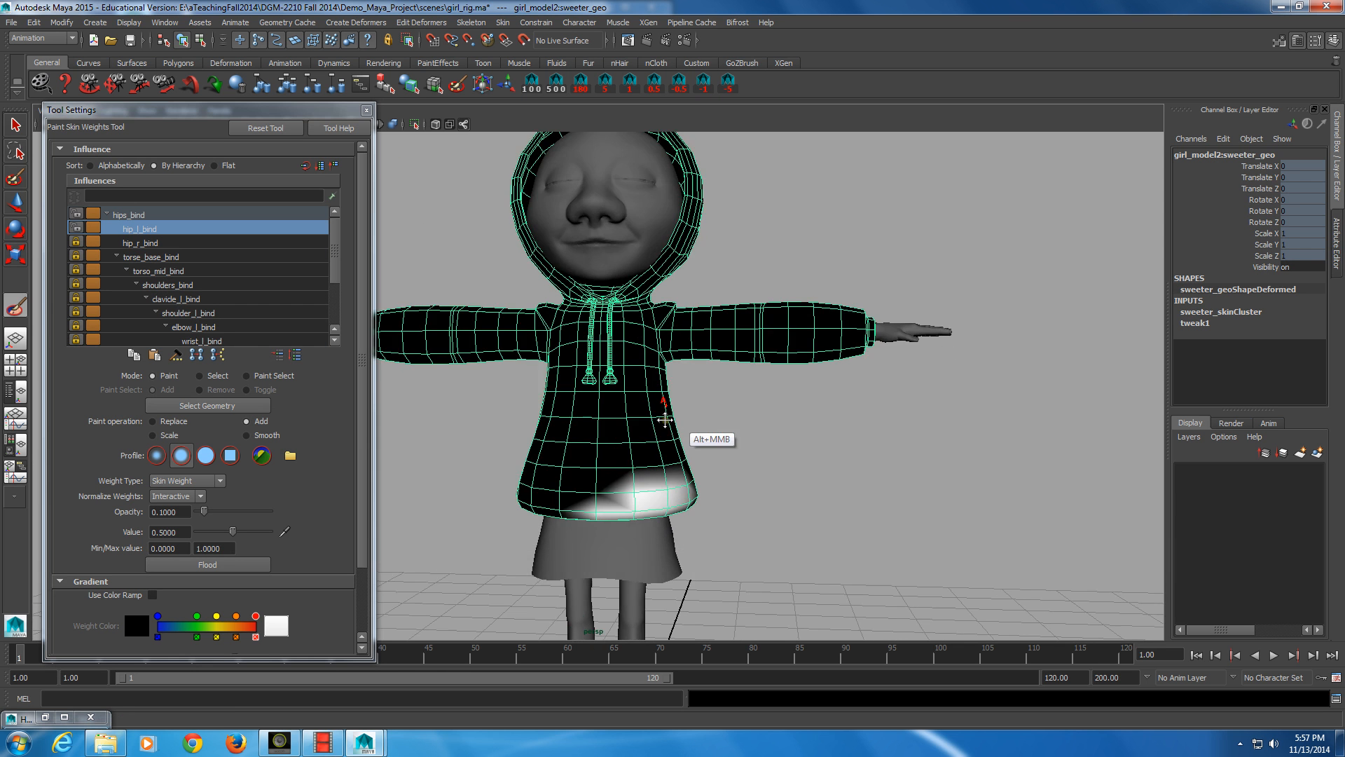
{"action": "mouse_move", "coordinate": [664, 419]}
{"action": "left_mouse_down", "text": "alt"}
{"action": "mouse_move", "coordinate": [662, 399]}
{"action": "mouse_move", "coordinate": [681, 416]}
{"action": "left_mouse_up", "text": "alt"}
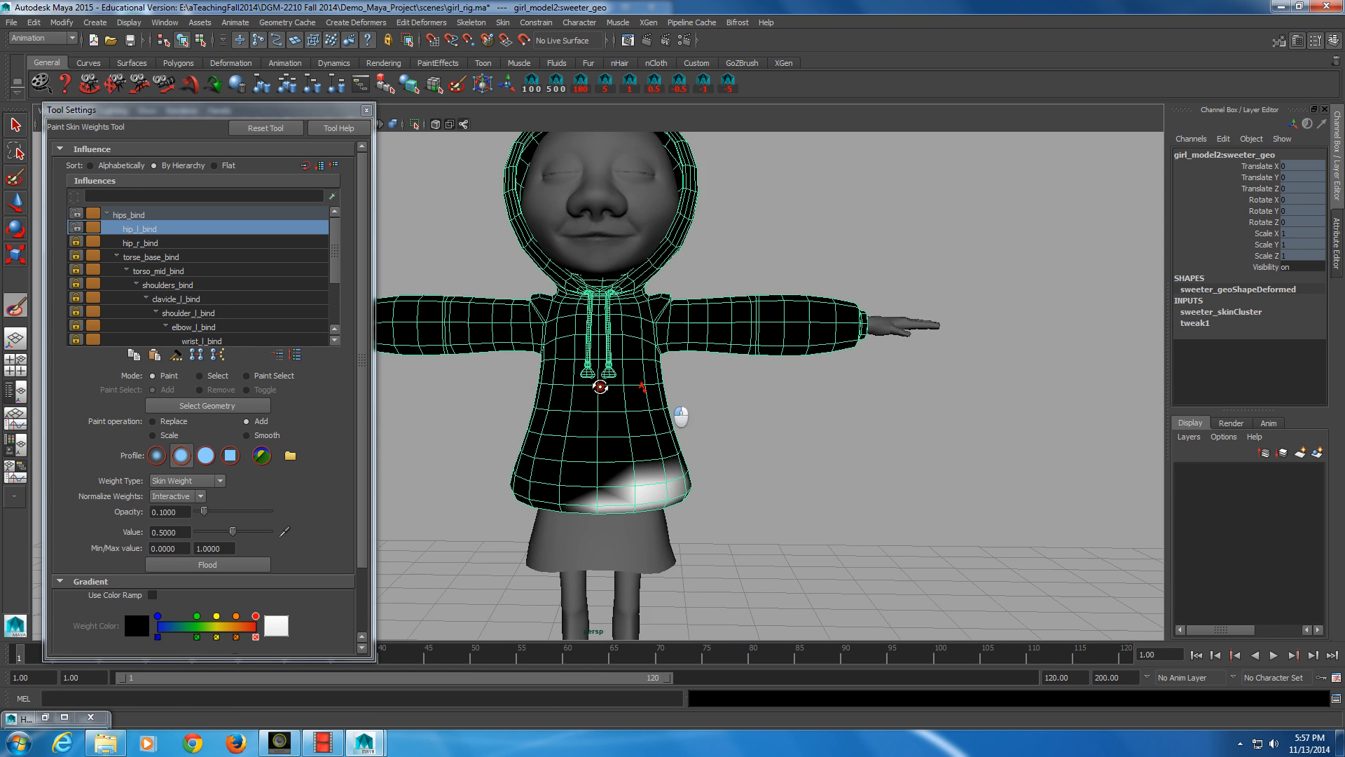
{"action": "mouse_move", "coordinate": [681, 416]}
{"action": "middle_mouse_down", "text": "alt"}
{"action": "mouse_move", "coordinate": [649, 385]}
{"action": "mouse_move", "coordinate": [556, 422]}
{"action": "middle_mouse_up", "text": "alt"}
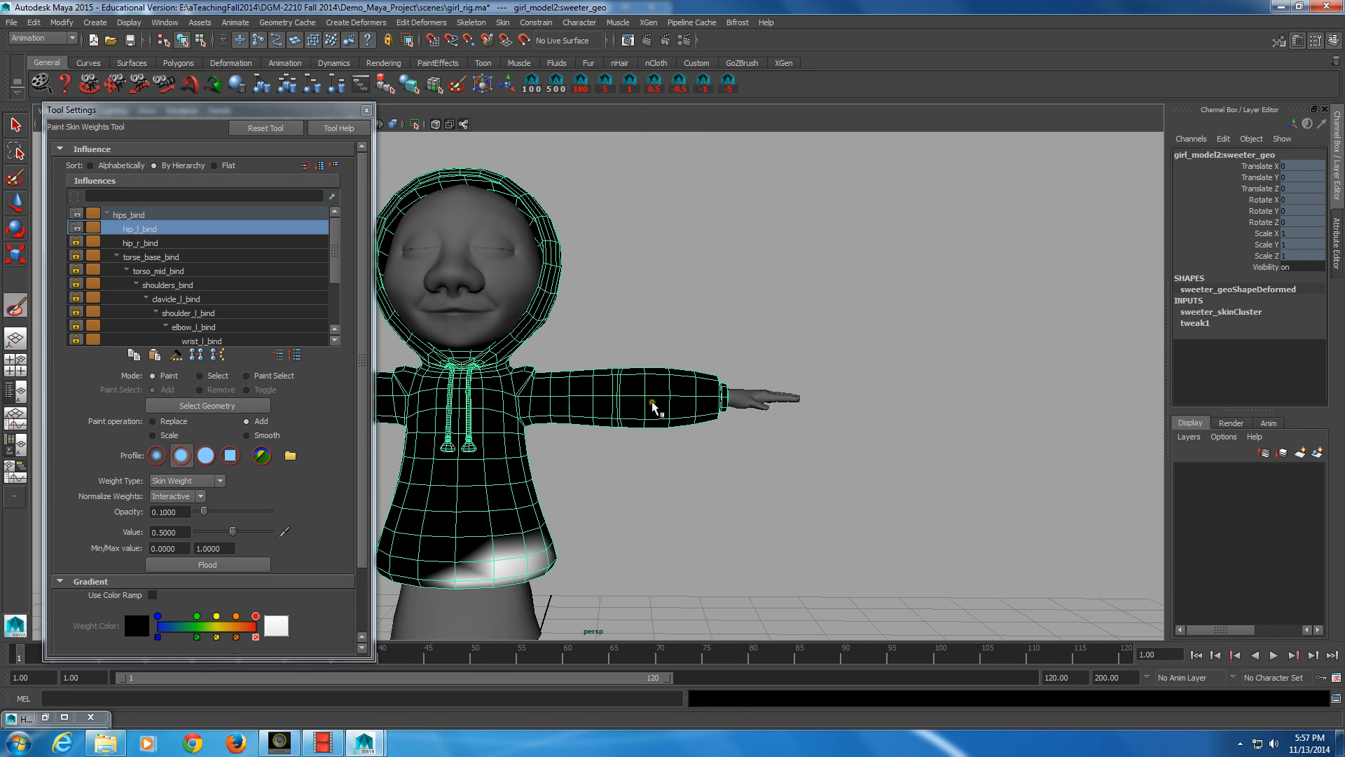
- Review the Smooth Bind options, including Max influences, and close them without binding
{"action": "left_click", "coordinate": [503, 22]}
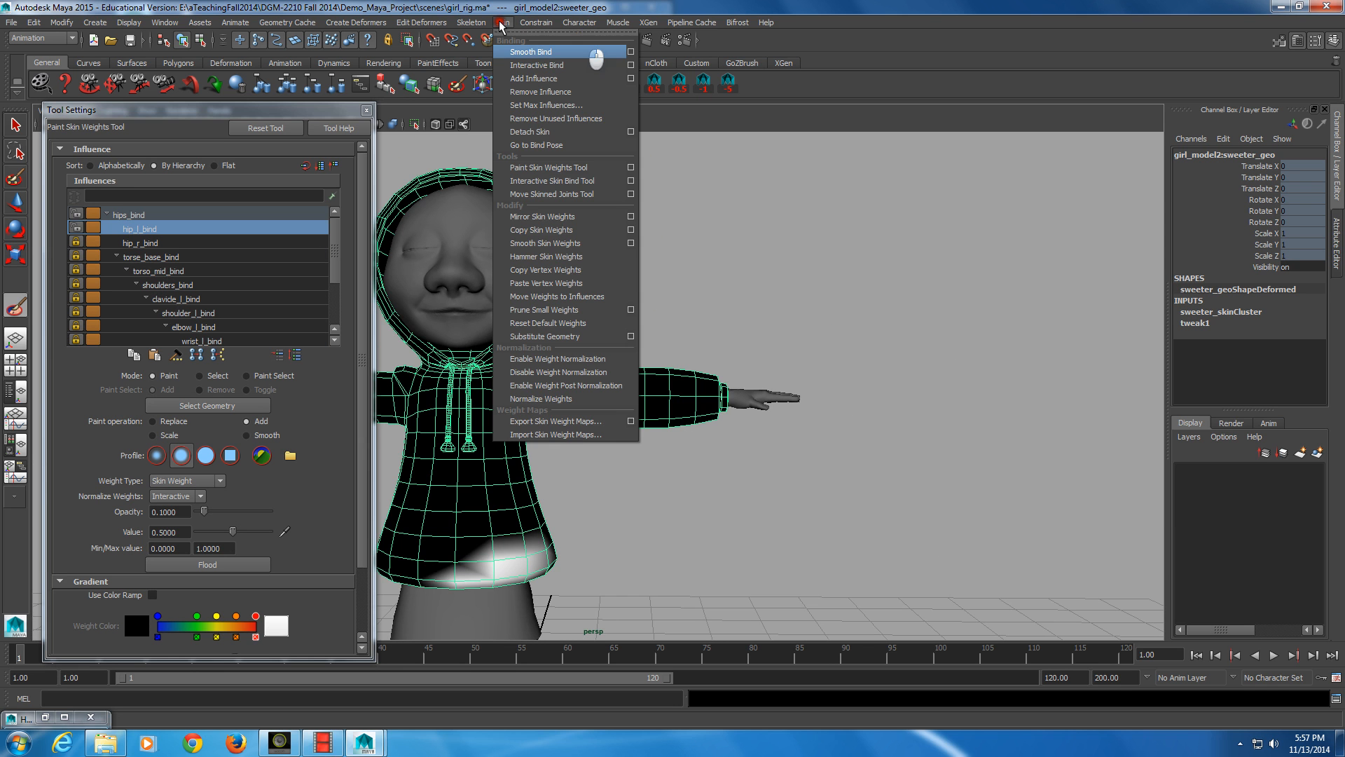
{"action": "left_click", "coordinate": [630, 52]}
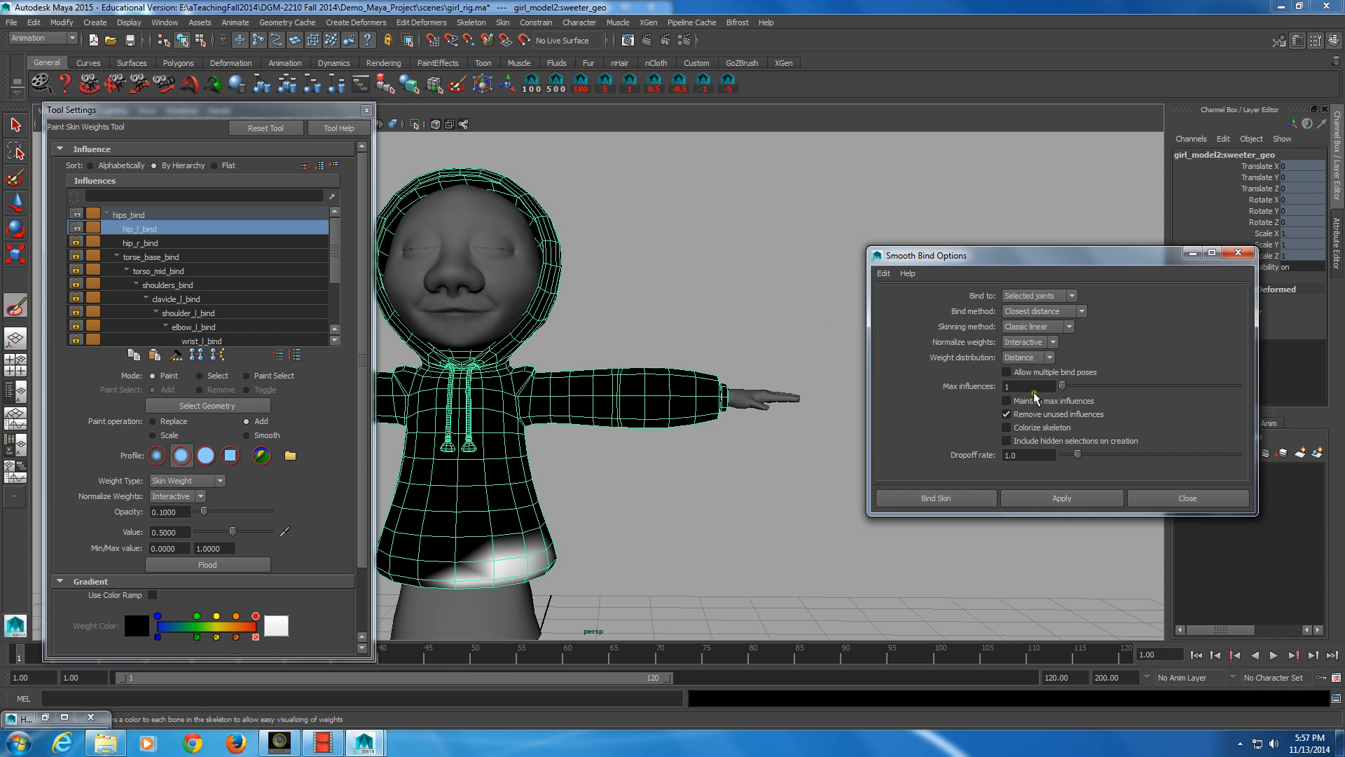
{"action": "left_click", "coordinate": [1170, 495]}
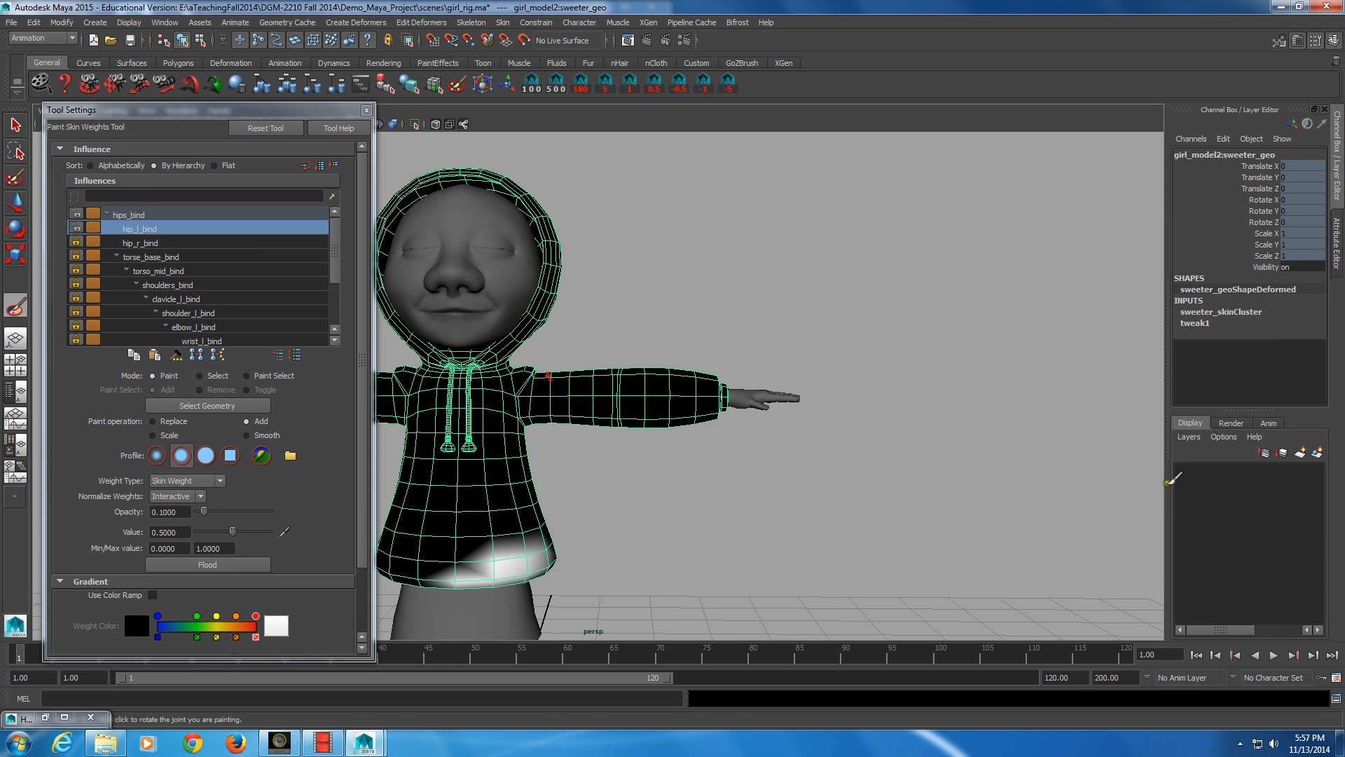
- Display the shoulder_l_bind weights and examine their coverage of the left upper sleeve
{"action": "left_click", "coordinate": [203, 312]}
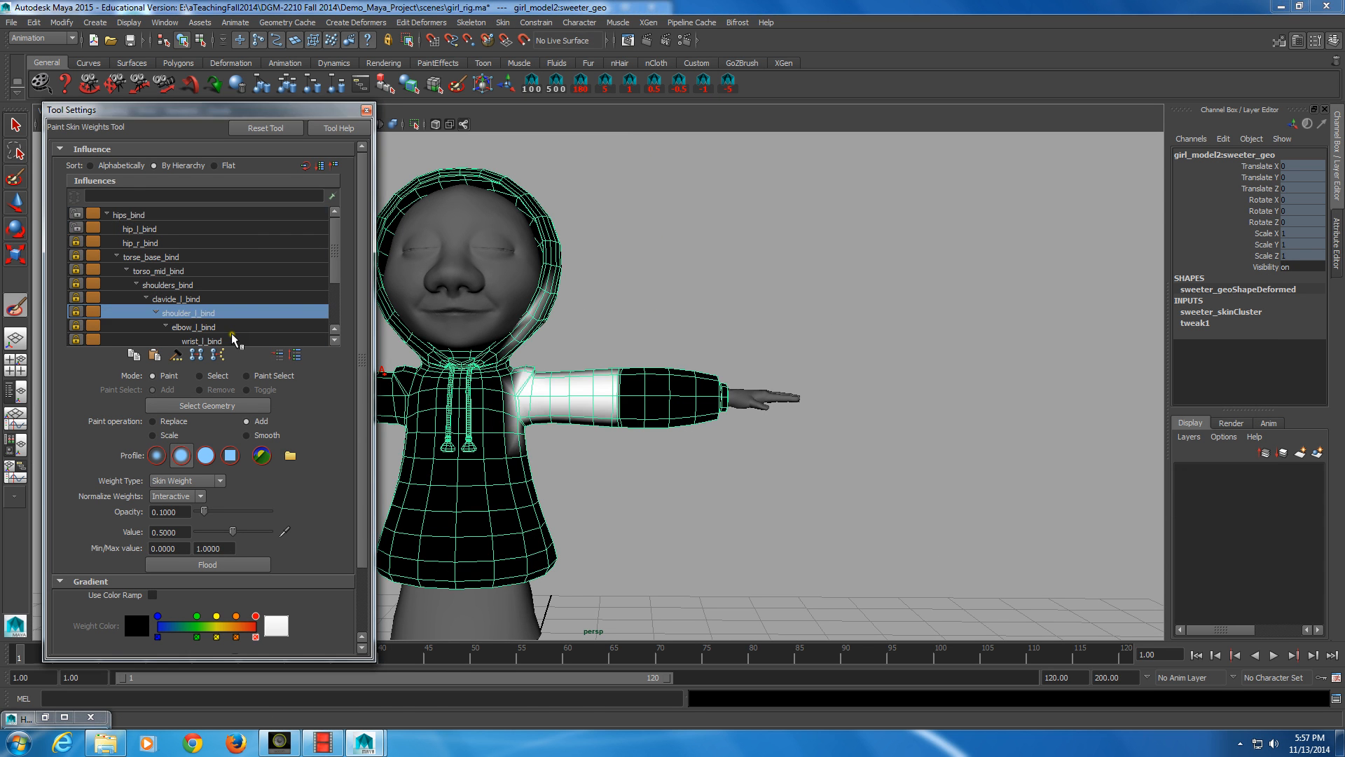
{"action": "left_click_drag", "start_coordinate": [468, 420], "coordinate": [467, 381], "text": "alt"}
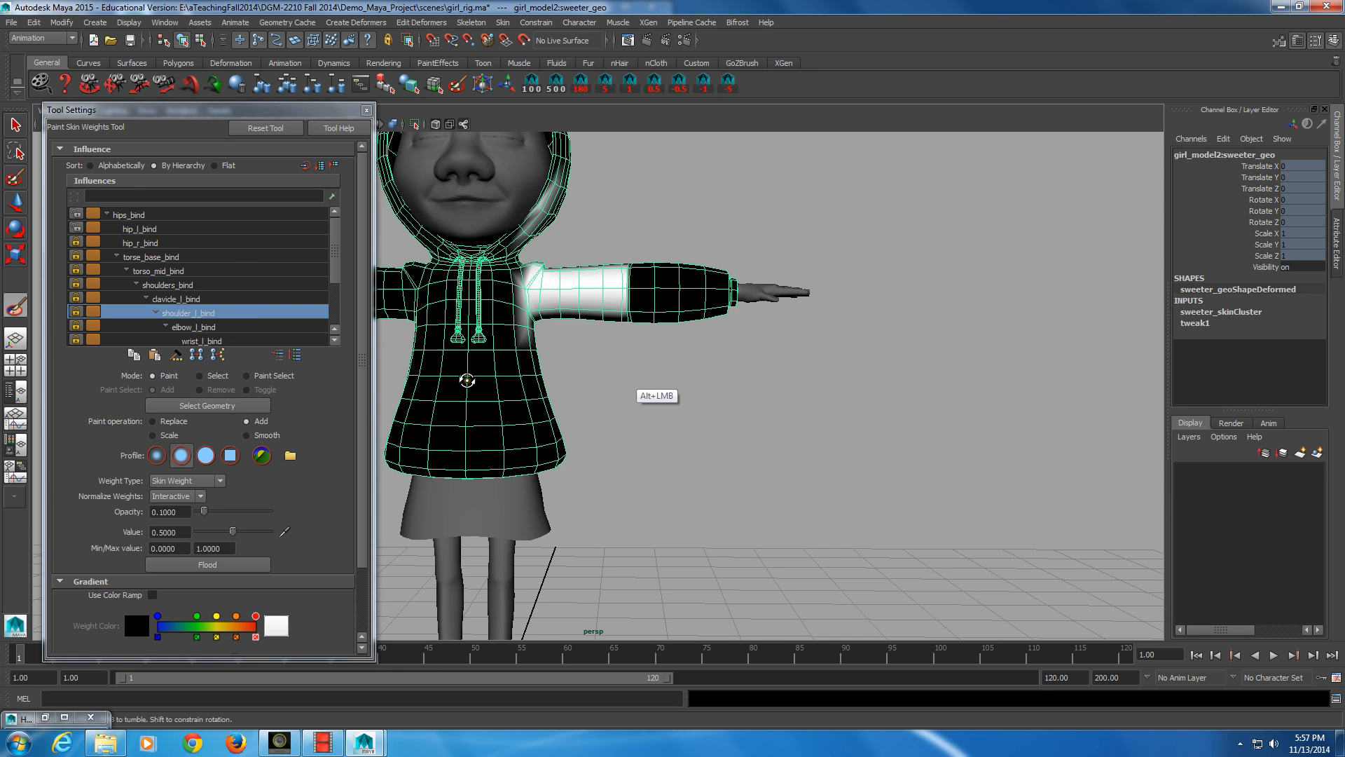
{"action": "right_click_drag", "start_coordinate": [467, 380], "coordinate": [643, 390], "text": "alt"}
{"action": "middle_click_drag", "start_coordinate": [643, 390], "coordinate": [593, 381], "text": "alt"}
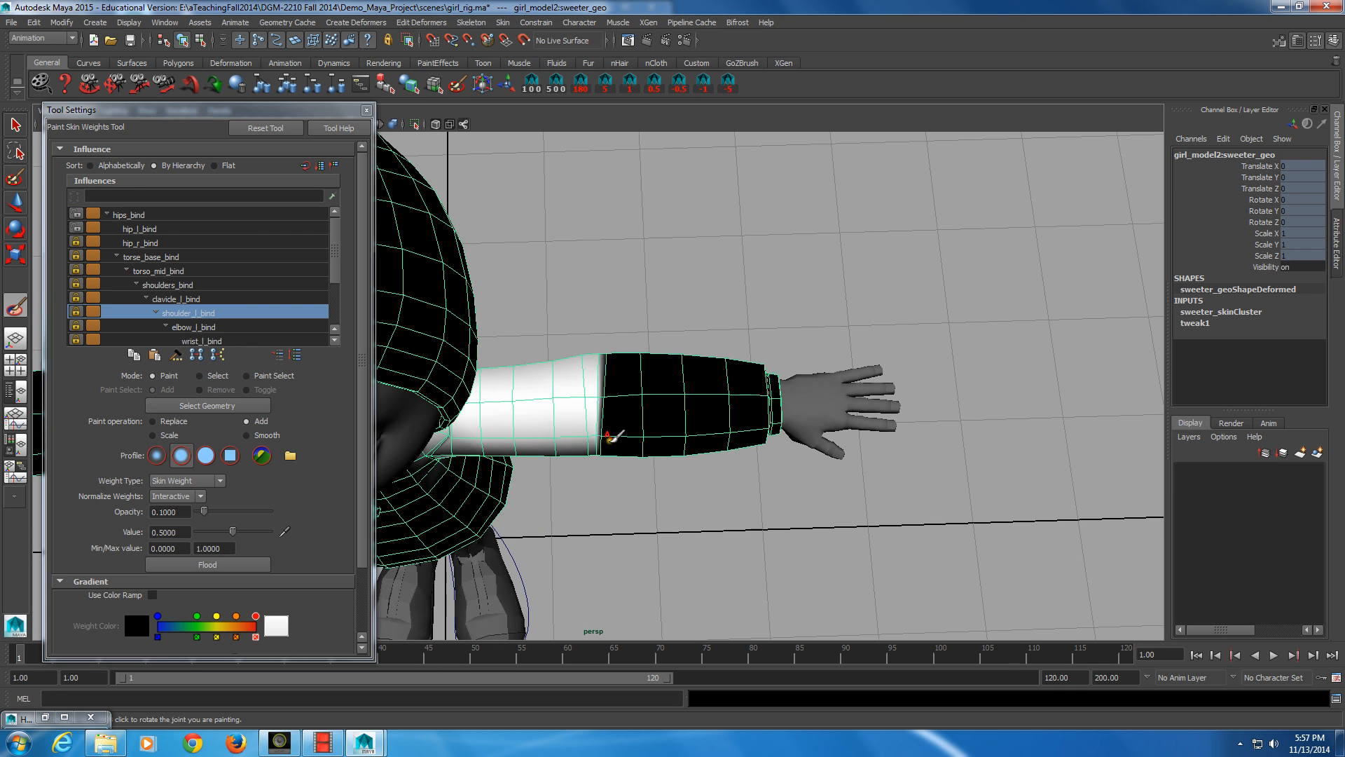
- Display the elbow_l_bind weights and examine their coverage of the left forearm sleeve
{"action": "left_click", "coordinate": [193, 326]}
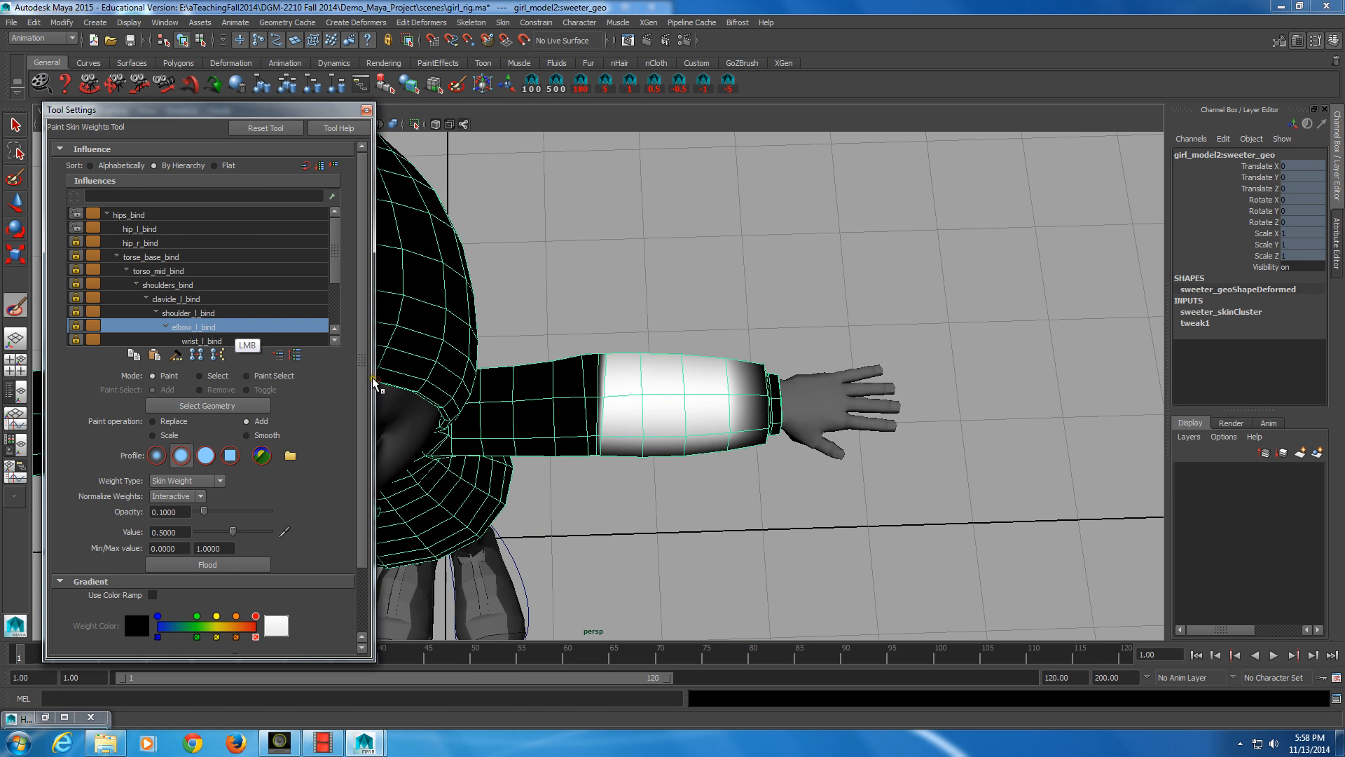
{"action": "left_click_drag", "start_coordinate": [788, 534], "coordinate": [776, 486], "text": "alt"}
{"action": "left_click_drag", "start_coordinate": [801, 560], "coordinate": [598, 440], "text": "alt"}
{"action": "mouse_move", "coordinate": [598, 440]}
{"action": "middle_mouse_down", "text": "alt"}
{"action": "mouse_move", "coordinate": [750, 453]}
{"action": "mouse_move", "coordinate": [824, 481]}
{"action": "middle_mouse_up", "text": "alt"}
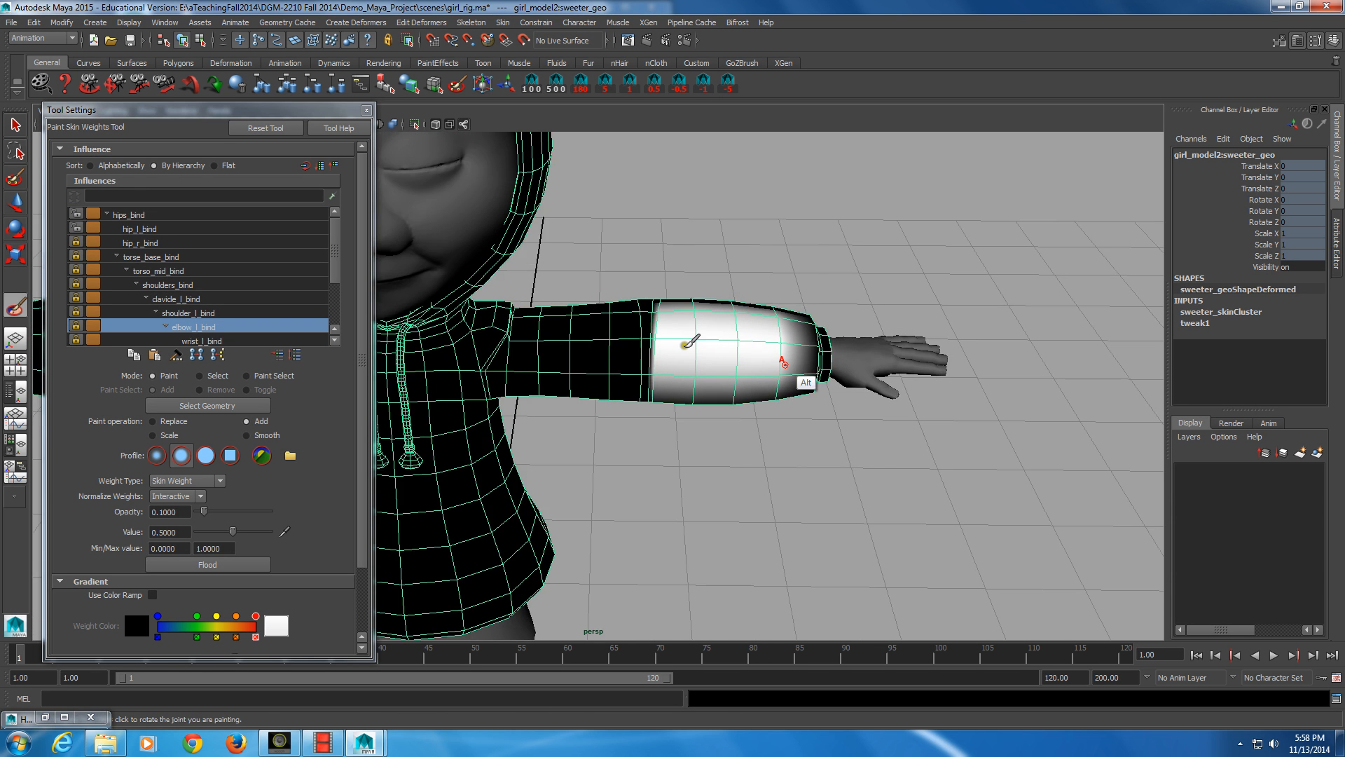
{"action": "middle_click_drag", "start_coordinate": [690, 341], "coordinate": [788, 358], "text": "alt"}
{"action": "right_click_drag", "start_coordinate": [785, 361], "coordinate": [527, 405], "text": "alt"}
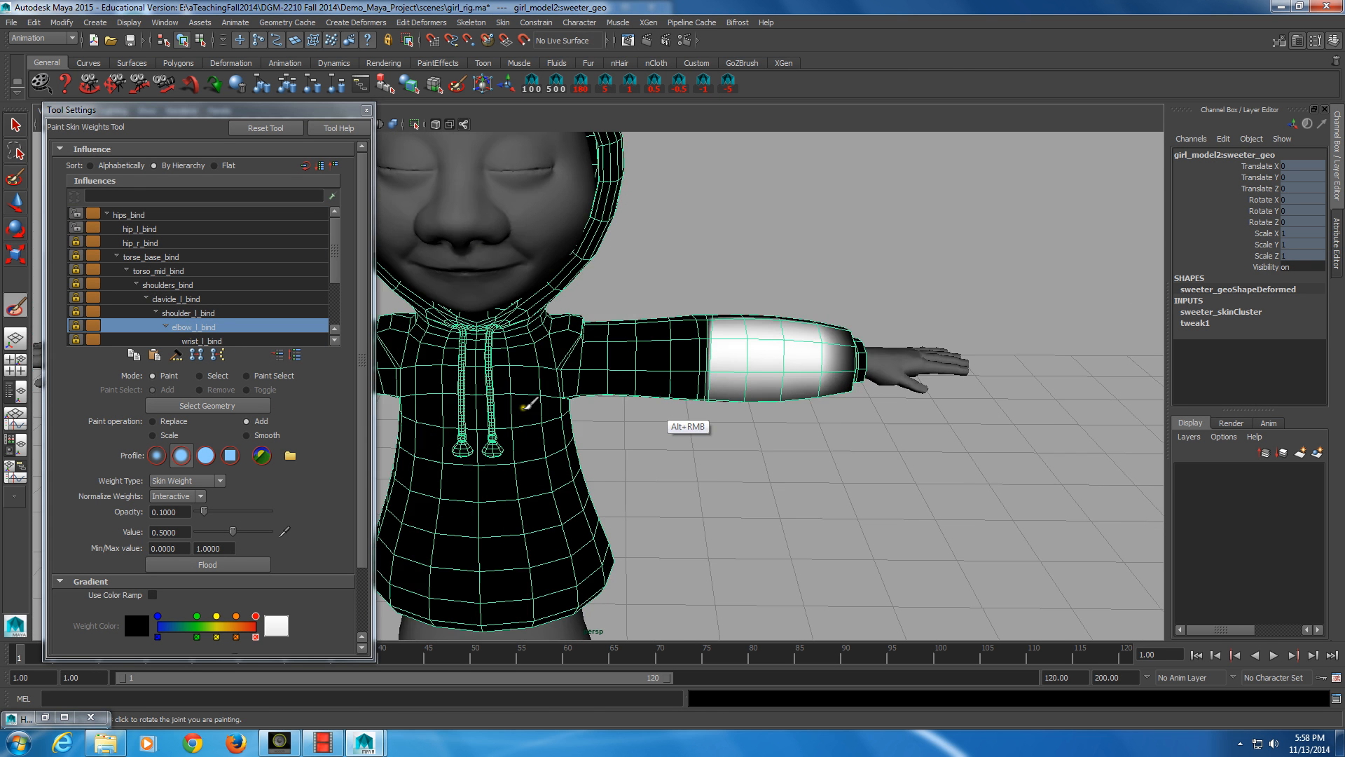
{"action": "middle_click_drag", "start_coordinate": [527, 405], "coordinate": [594, 410], "text": "alt"}
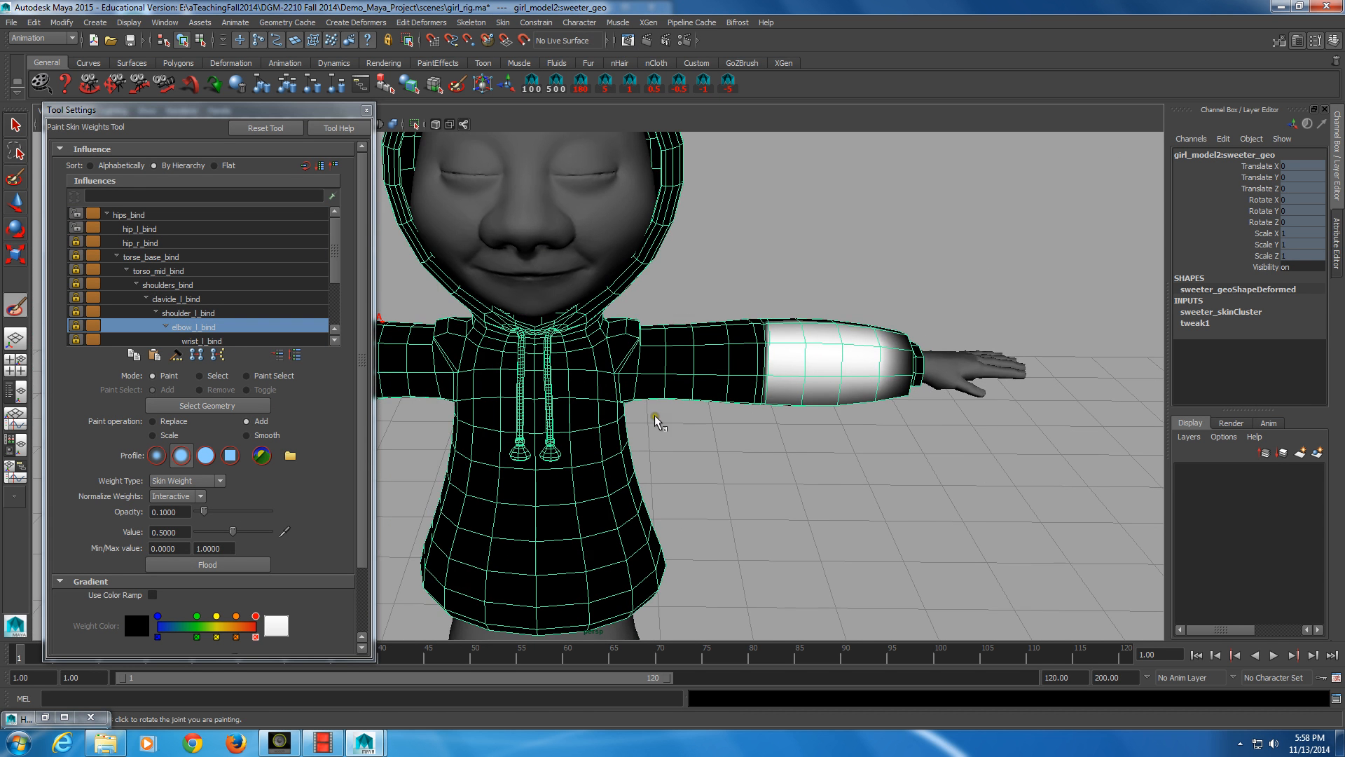
- Lock the hips_bind and hip_l_bind influences and unlock shoulder_l_bind and elbow_l_bind
{"action": "left_click", "coordinate": [76, 227]}
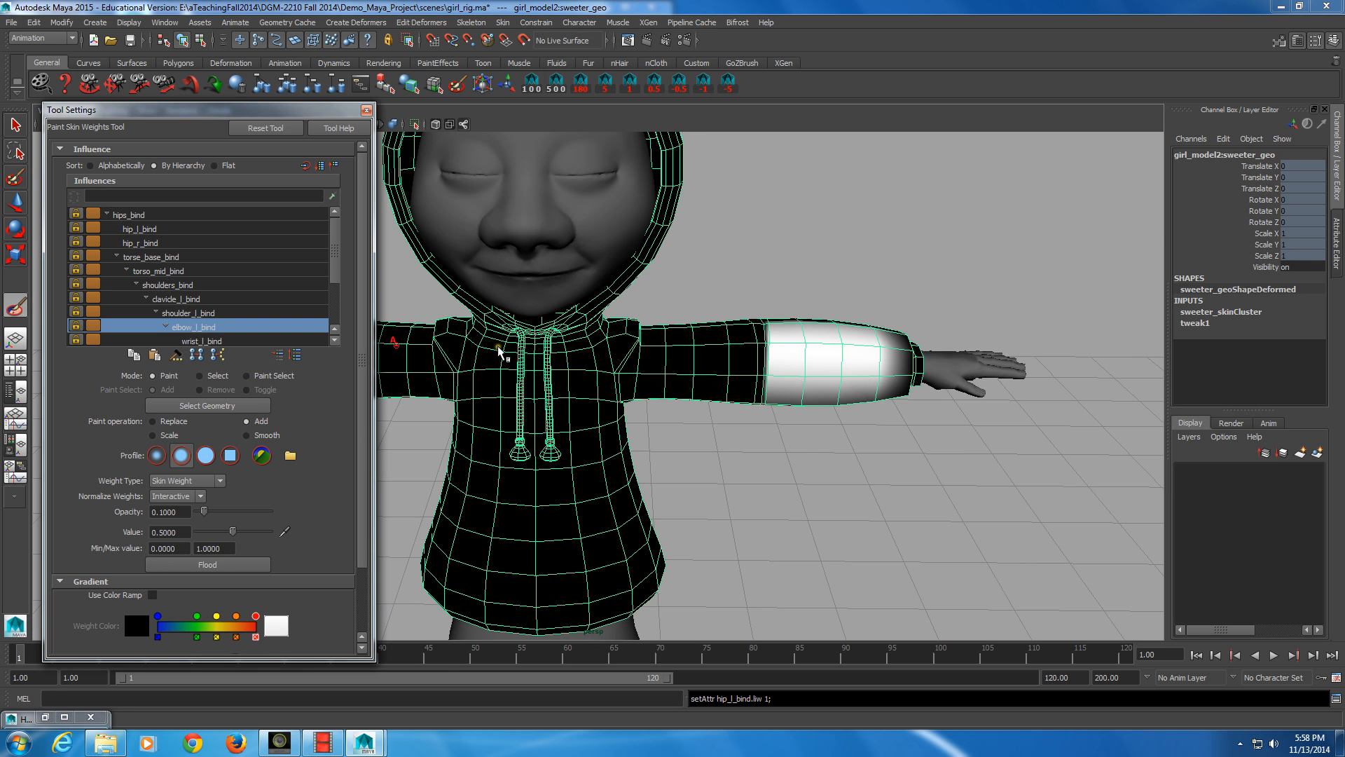
{"action": "left_click", "coordinate": [79, 326]}
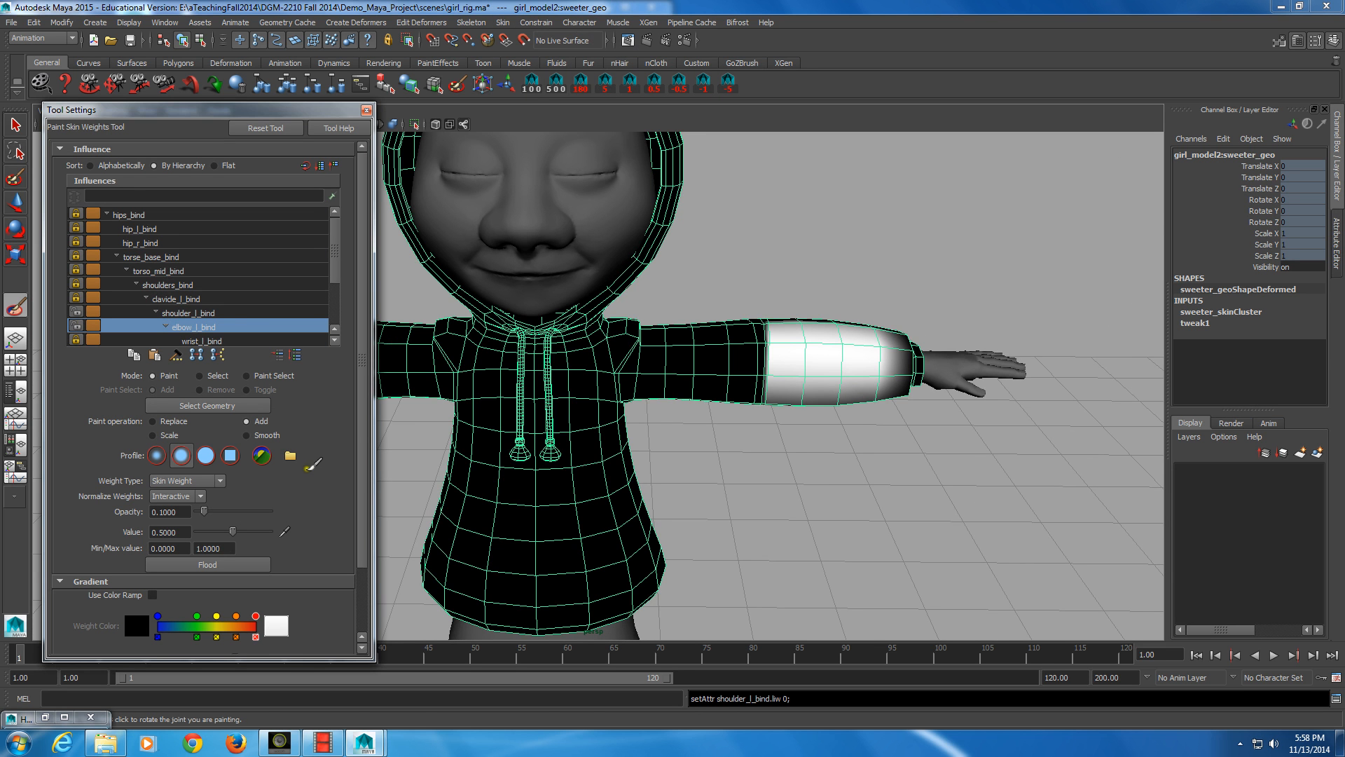
- Pick the elbow_l_bind joint from the sweater and rotate it about -83° in Y, inspecting the bent left sleeve
{"action": "middle_click", "coordinate": [876, 396]}
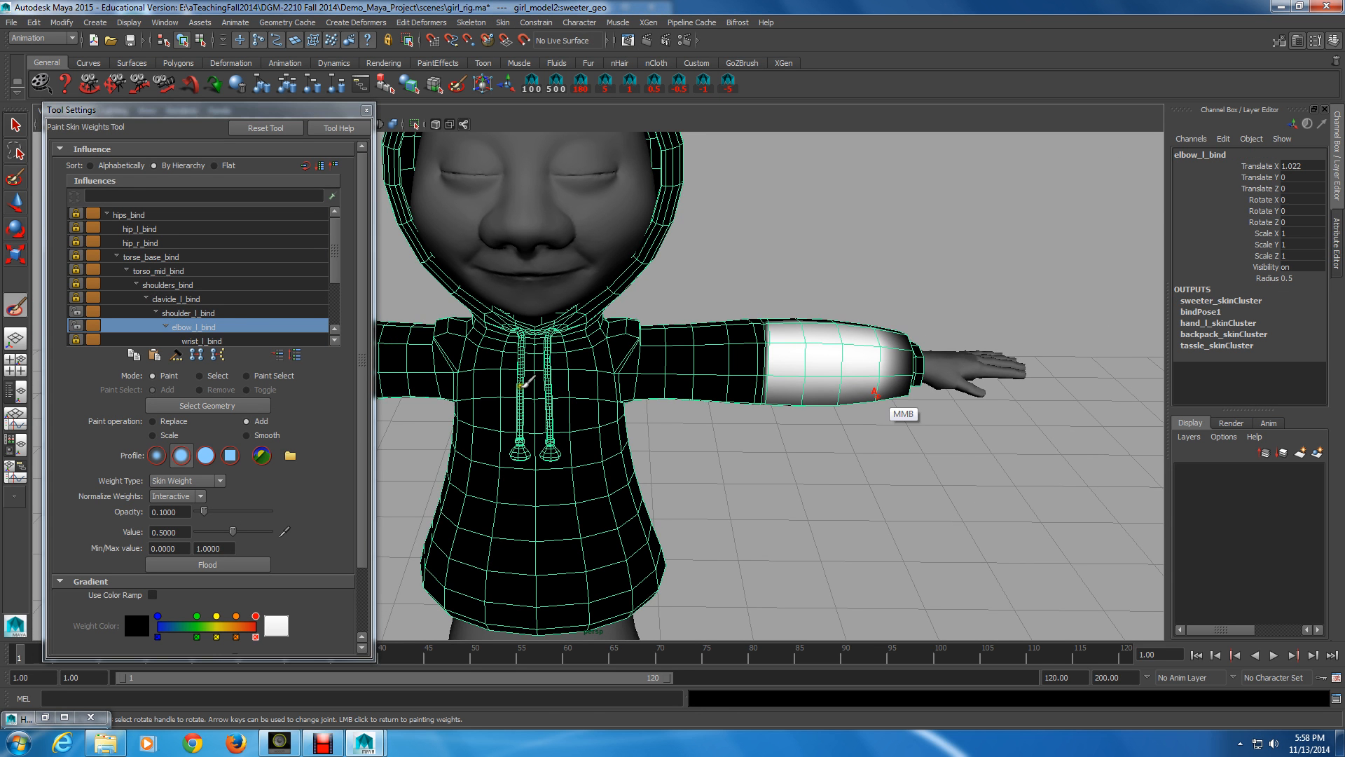
{"action": "left_click_drag", "start_coordinate": [797, 375], "coordinate": [792, 425], "text": "alt"}
{"action": "middle_click_drag", "start_coordinate": [878, 394], "coordinate": [730, 449]}
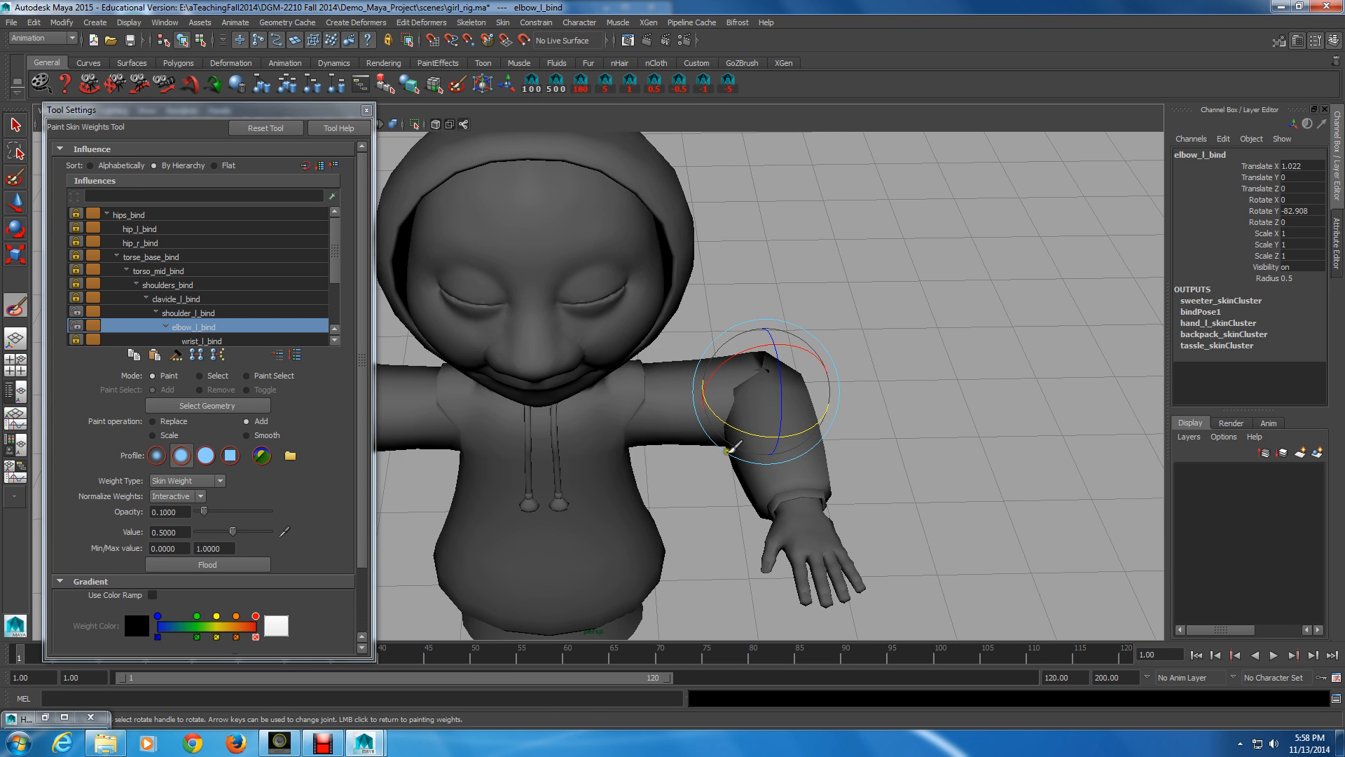
{"action": "left_click_drag", "start_coordinate": [731, 449], "coordinate": [676, 460], "text": "alt"}
{"action": "right_click_drag", "start_coordinate": [676, 462], "coordinate": [586, 432], "text": "alt"}
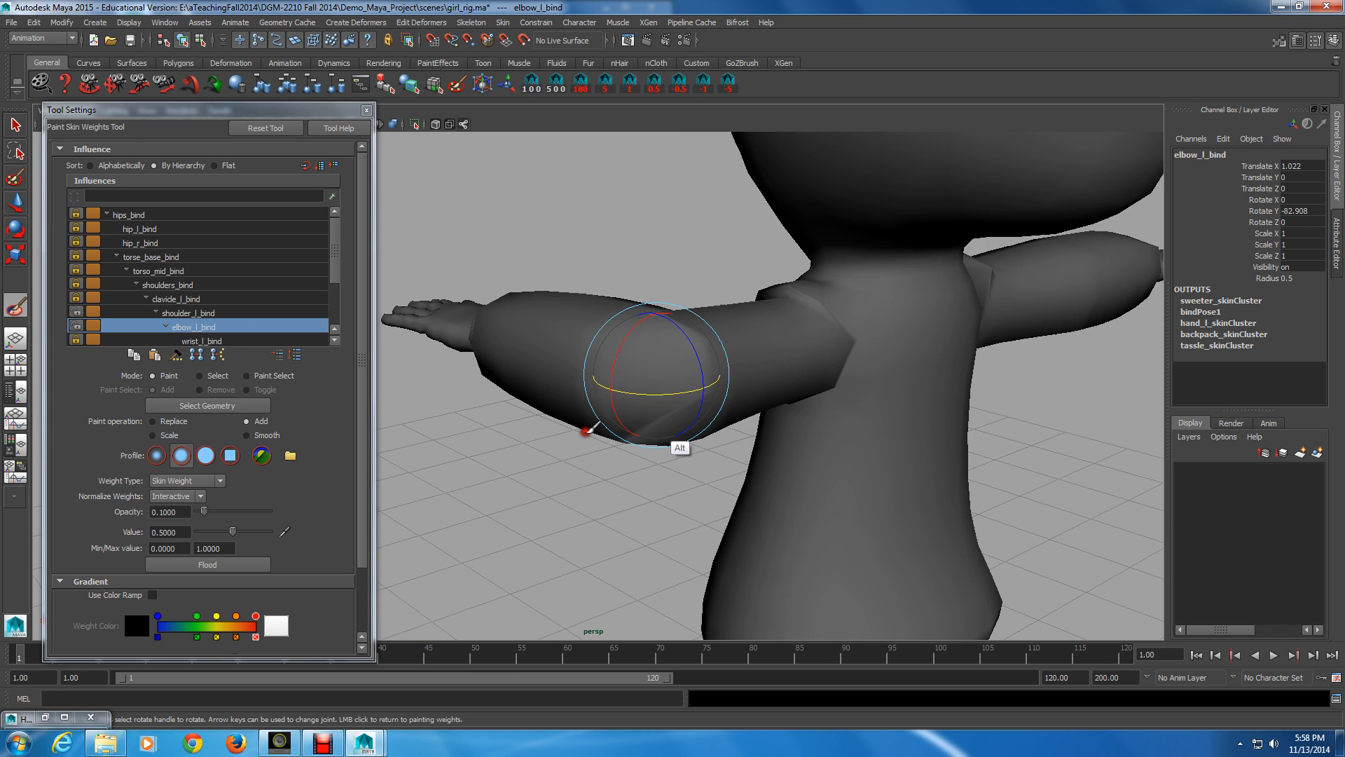
- Test elbow_l_bind at about 33° in Rotate Y, bend the forearm again and resume painting weights on the sweater
{"action": "left_click_drag", "start_coordinate": [587, 430], "coordinate": [757, 490], "text": "alt"}
{"action": "left_click_drag", "start_coordinate": [777, 343], "coordinate": [747, 406]}
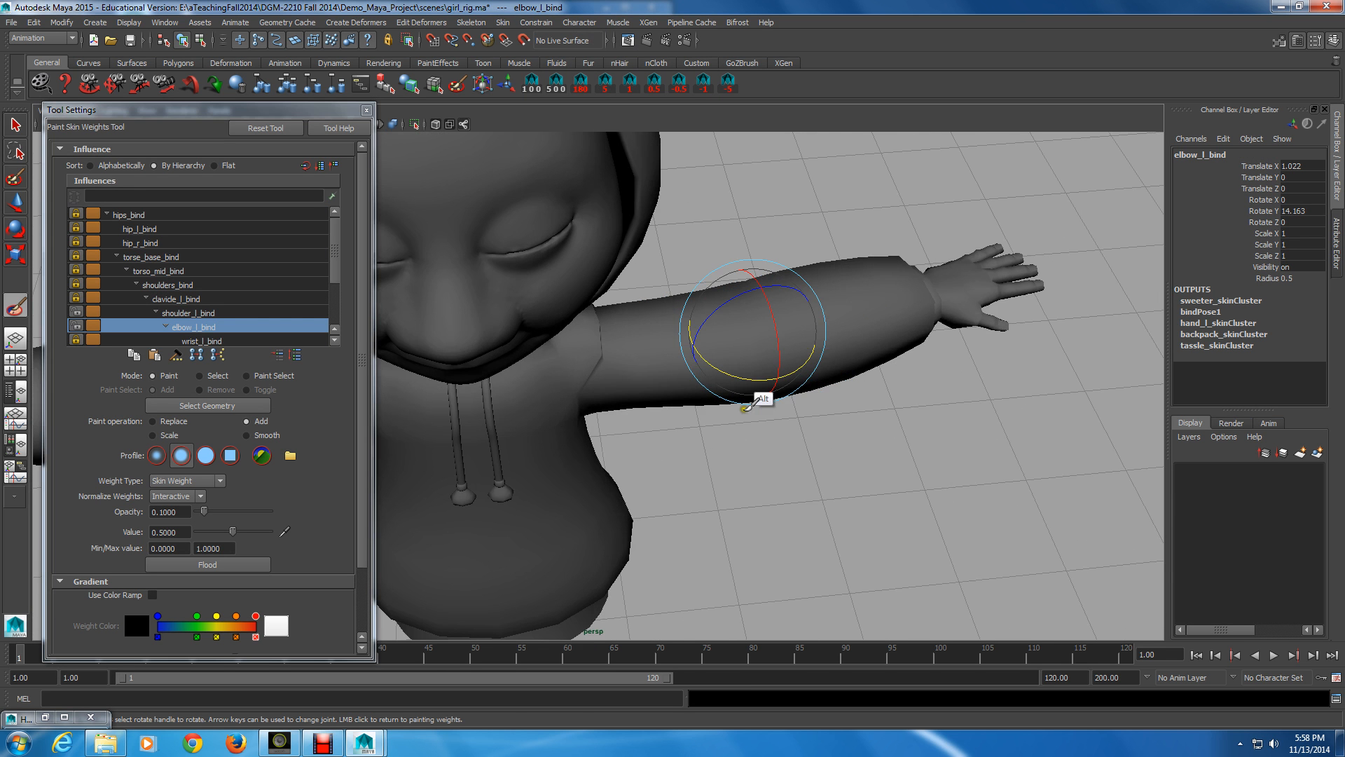
{"action": "middle_click_drag", "start_coordinate": [747, 406], "coordinate": [760, 373]}
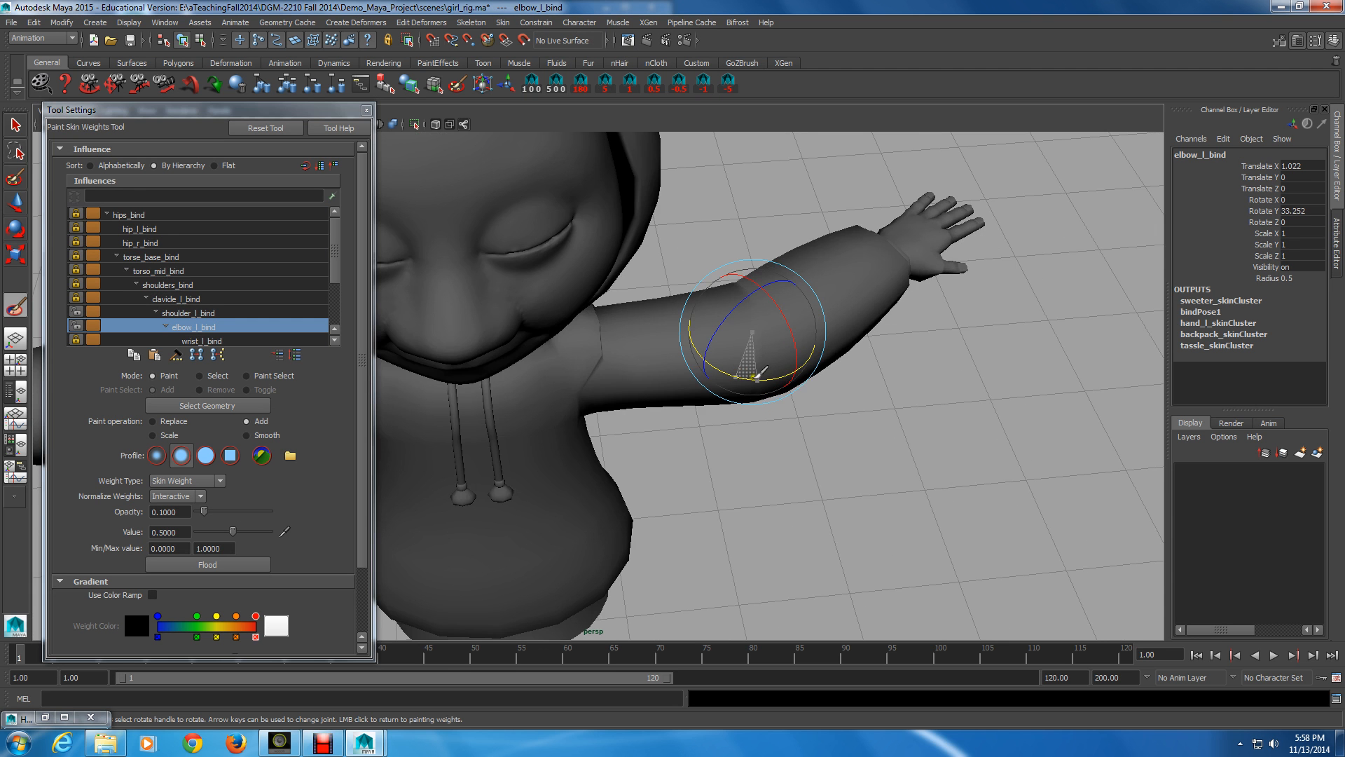
{"action": "left_click_drag", "start_coordinate": [766, 369], "coordinate": [696, 401], "text": "alt"}
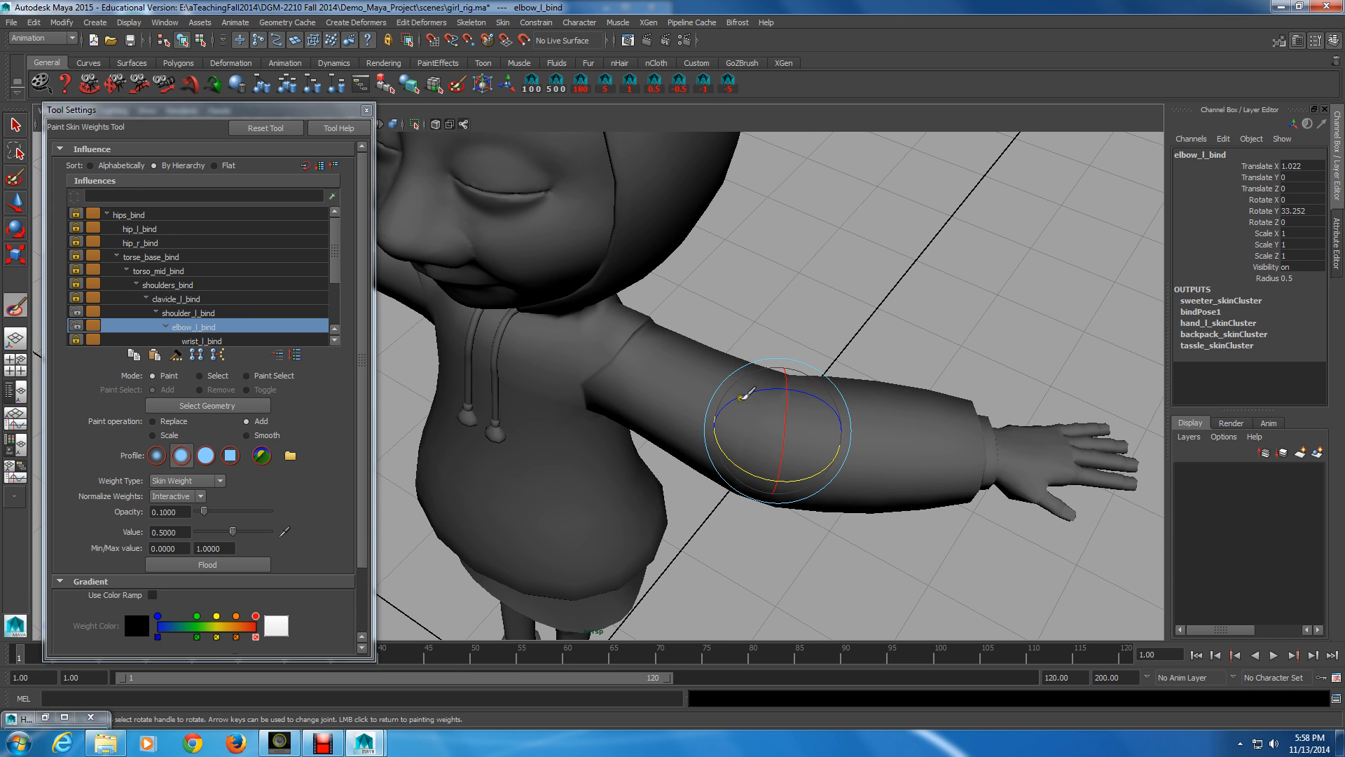
{"action": "mouse_move", "coordinate": [819, 425]}
{"action": "left_mouse_down"}
{"action": "mouse_move", "coordinate": [801, 478]}
{"action": "mouse_move", "coordinate": [683, 464]}
{"action": "mouse_move", "coordinate": [846, 478]}
{"action": "mouse_move", "coordinate": [765, 429]}
{"action": "mouse_move", "coordinate": [726, 435]}
{"action": "mouse_move", "coordinate": [689, 280]}
{"action": "mouse_move", "coordinate": [595, 253]}
{"action": "mouse_move", "coordinate": [553, 256]}
{"action": "mouse_move", "coordinate": [662, 320]}
{"action": "mouse_move", "coordinate": [643, 360]}
{"action": "left_mouse_up"}
{"action": "left_click", "coordinate": [726, 435]}
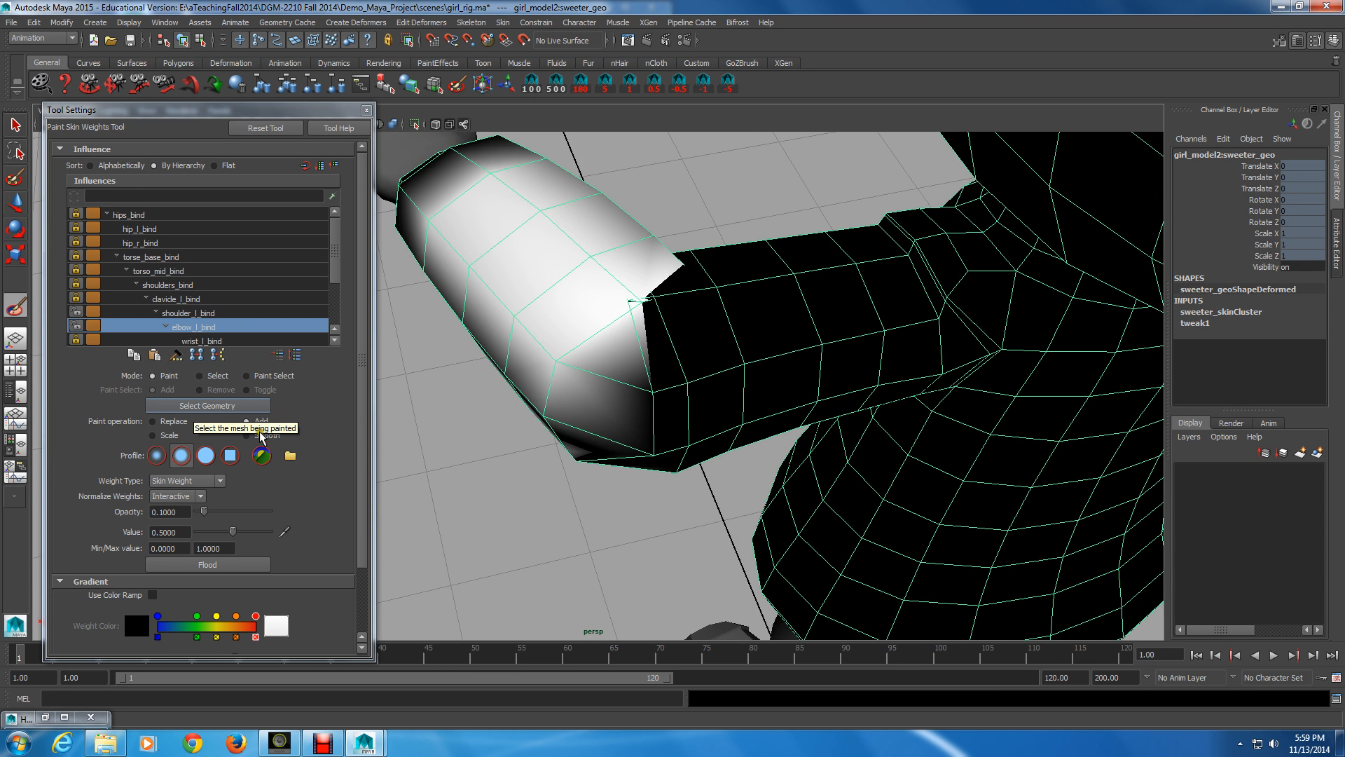
- Try the Smooth paint operation, turn on smooth mesh preview for the sweater and set the operation back to Add
{"action": "left_click", "coordinate": [263, 434]}
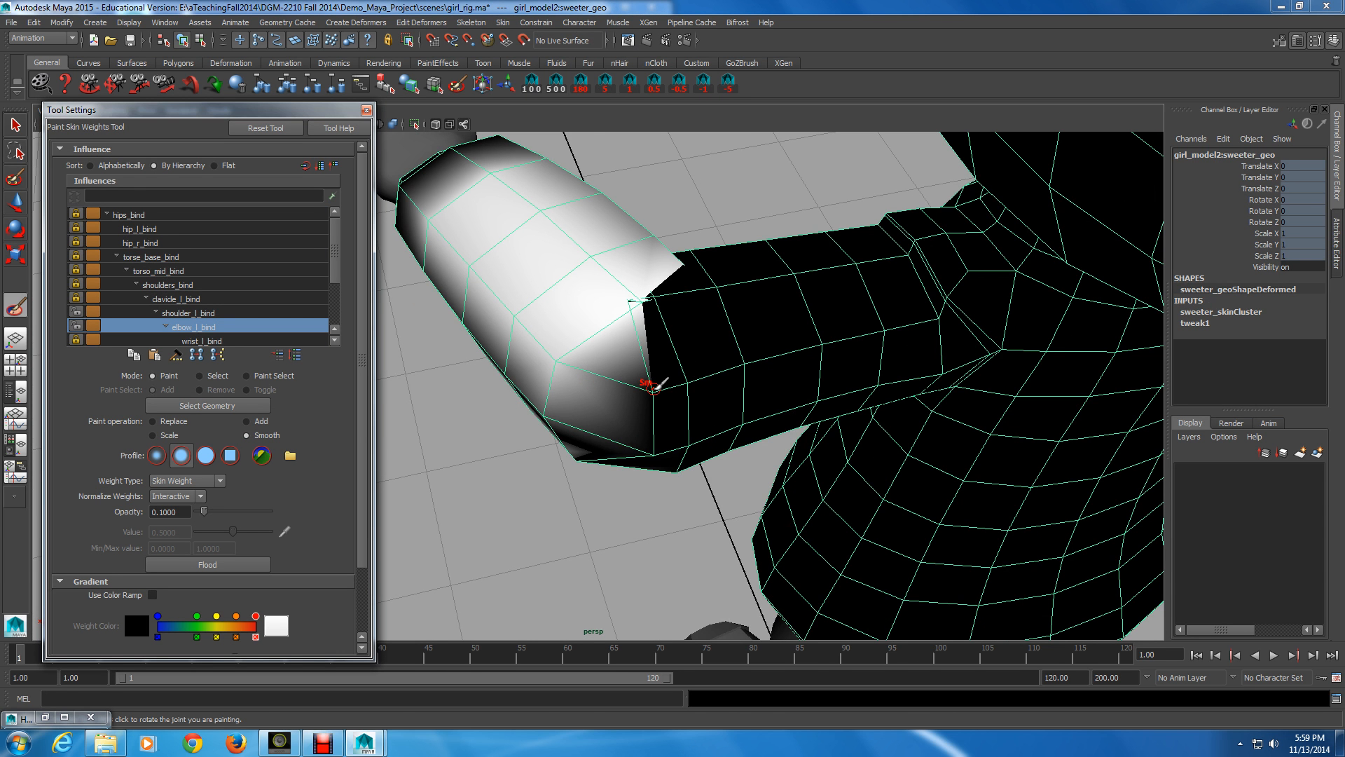
{"action": "mouse_move", "coordinate": [659, 386]}
{"action": "left_mouse_down", "text": "alt"}
{"action": "mouse_move", "coordinate": [587, 390]}
{"action": "mouse_move", "coordinate": [626, 394]}
{"action": "mouse_move", "coordinate": [585, 359]}
{"action": "mouse_move", "coordinate": [675, 406]}
{"action": "mouse_move", "coordinate": [610, 441]}
{"action": "mouse_move", "coordinate": [573, 435]}
{"action": "left_mouse_up", "text": "alt"}
{"action": "key", "text": "3"}
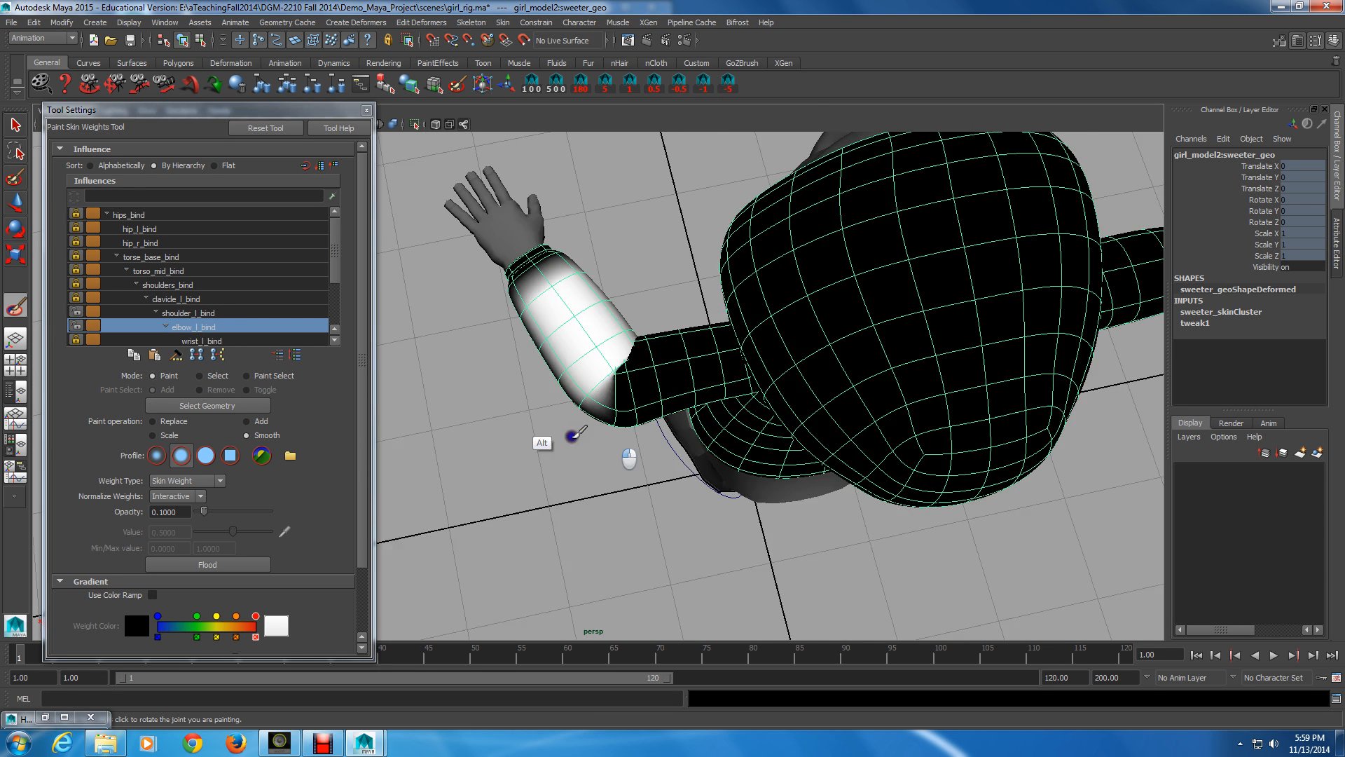
{"action": "right_click_drag", "start_coordinate": [573, 435], "coordinate": [640, 423], "text": "alt"}
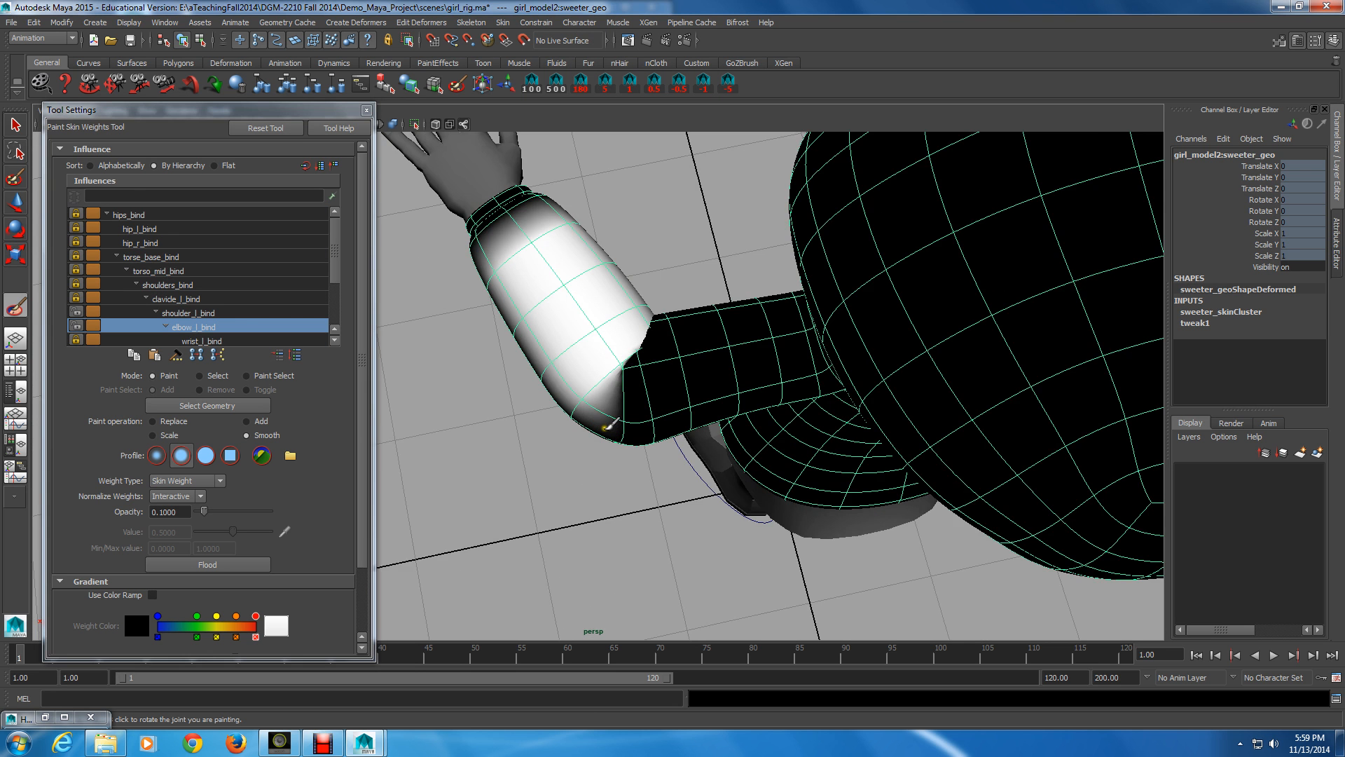
{"action": "left_click_drag", "start_coordinate": [605, 428], "coordinate": [564, 430], "text": "alt"}
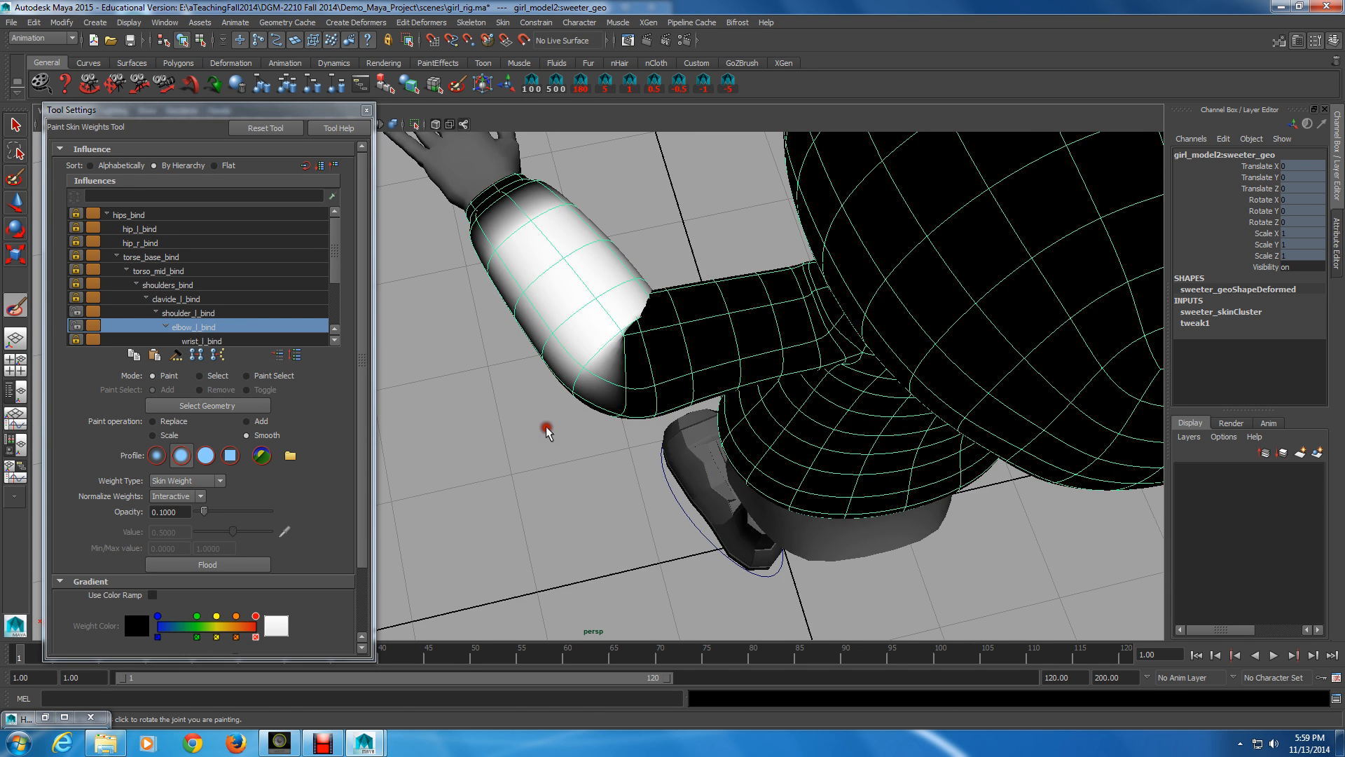
{"action": "left_click", "coordinate": [259, 421]}
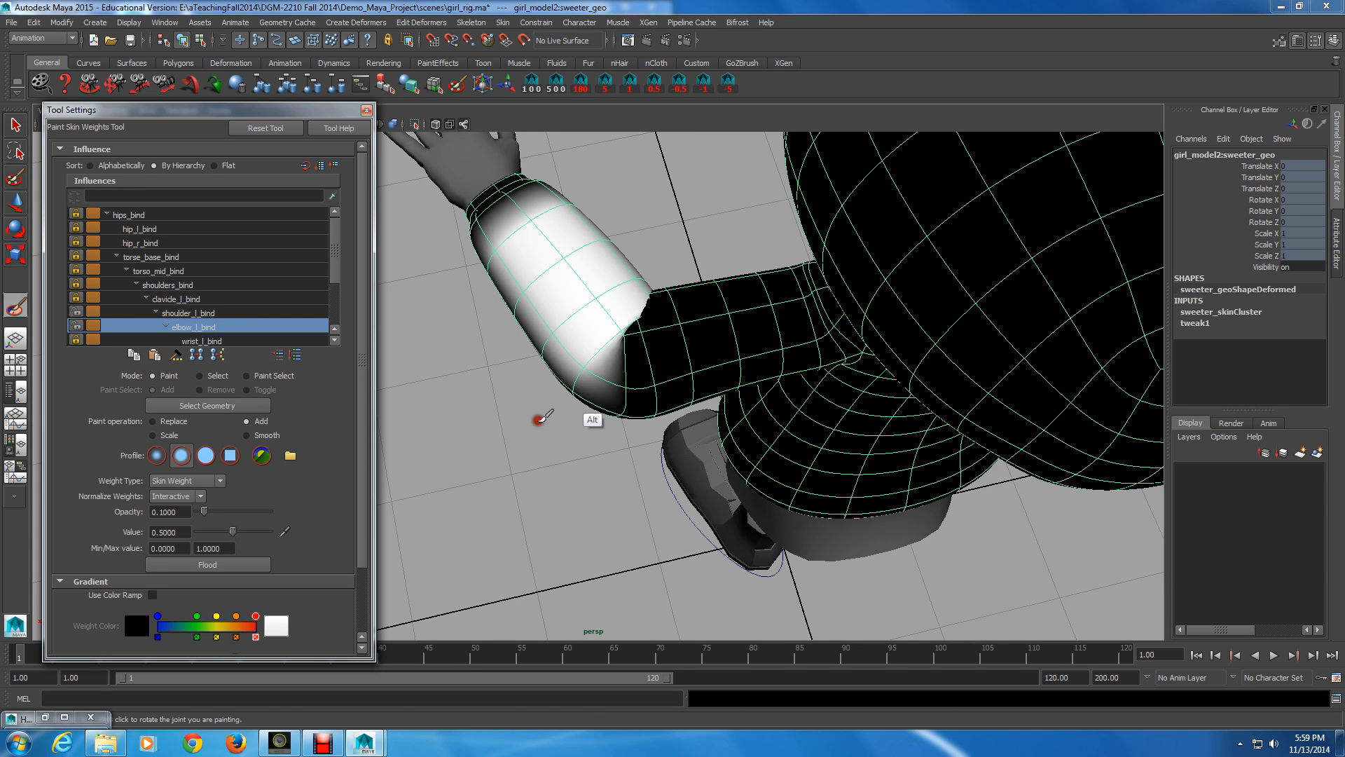
- Make shoulder_l_bind the painted influence and resize the brush to suit the bent left elbow
{"action": "left_click_drag", "start_coordinate": [539, 419], "coordinate": [572, 402], "text": "alt"}
{"action": "left_click", "coordinate": [155, 312]}
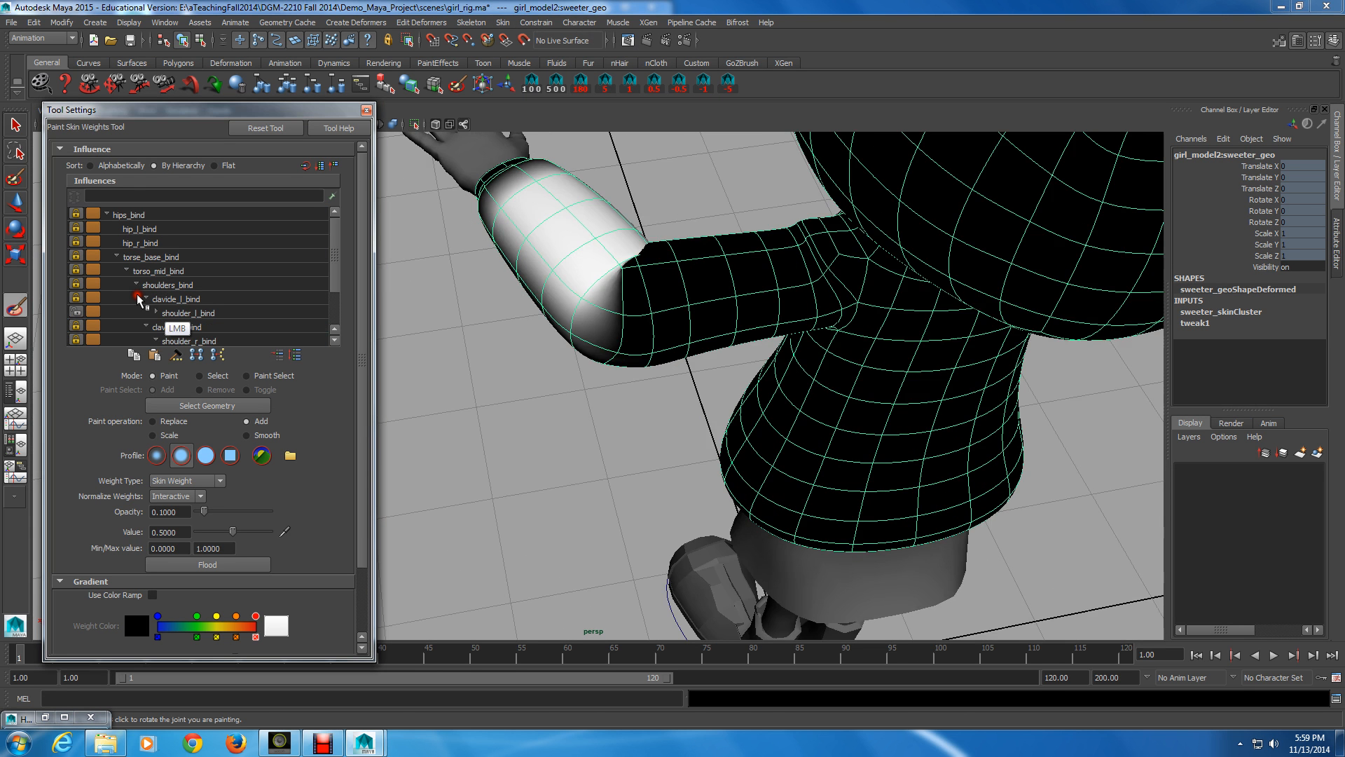
{"action": "left_click", "coordinate": [158, 313]}
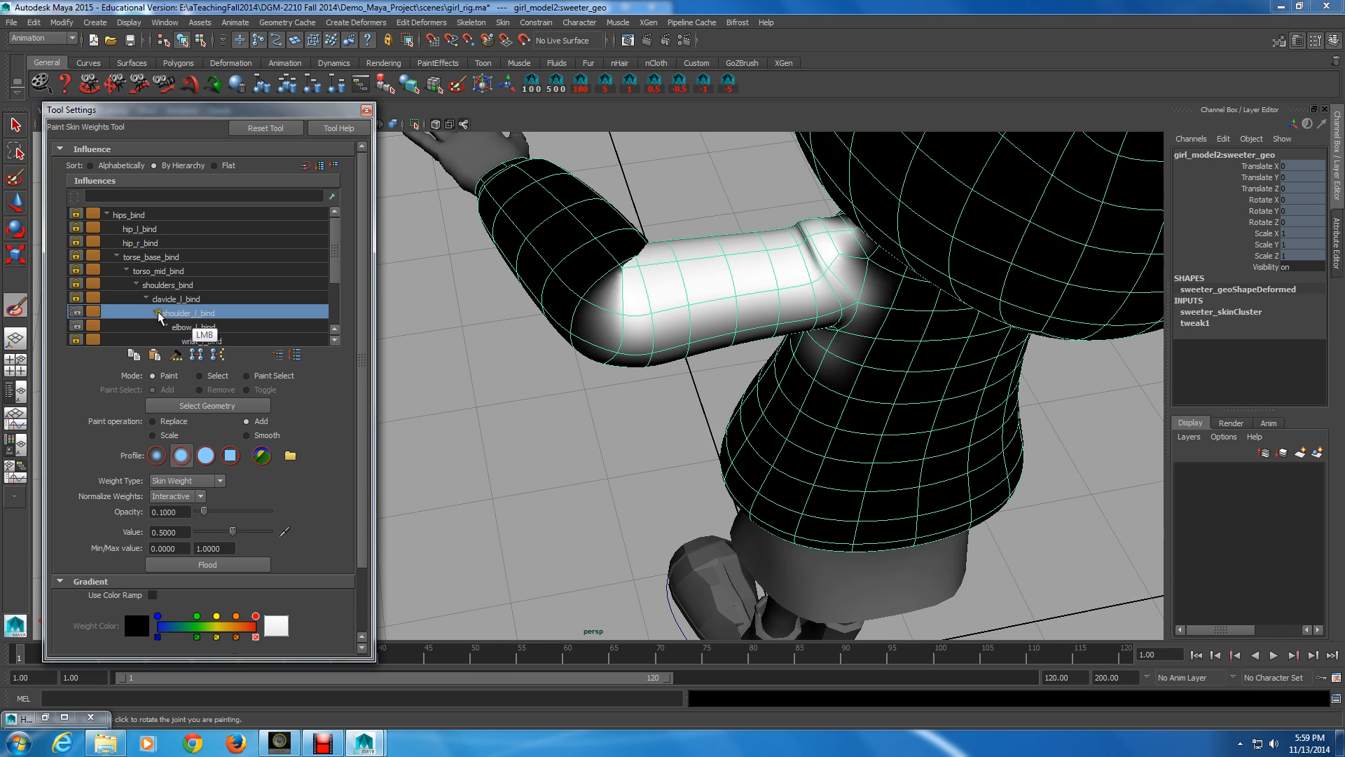
{"action": "left_click_drag", "start_coordinate": [527, 326], "coordinate": [557, 326], "text": "alt"}
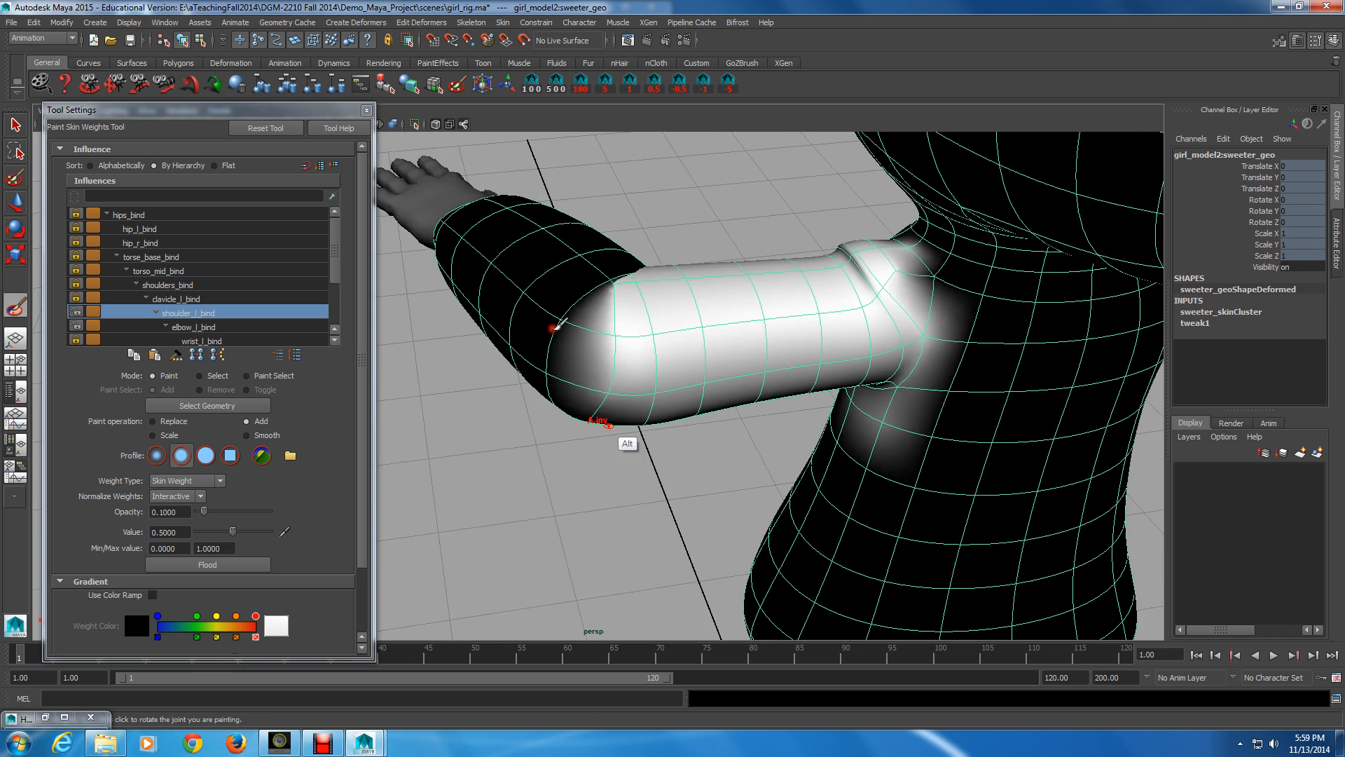
{"action": "left_click_drag", "start_coordinate": [609, 425], "coordinate": [621, 420], "text": "alt"}
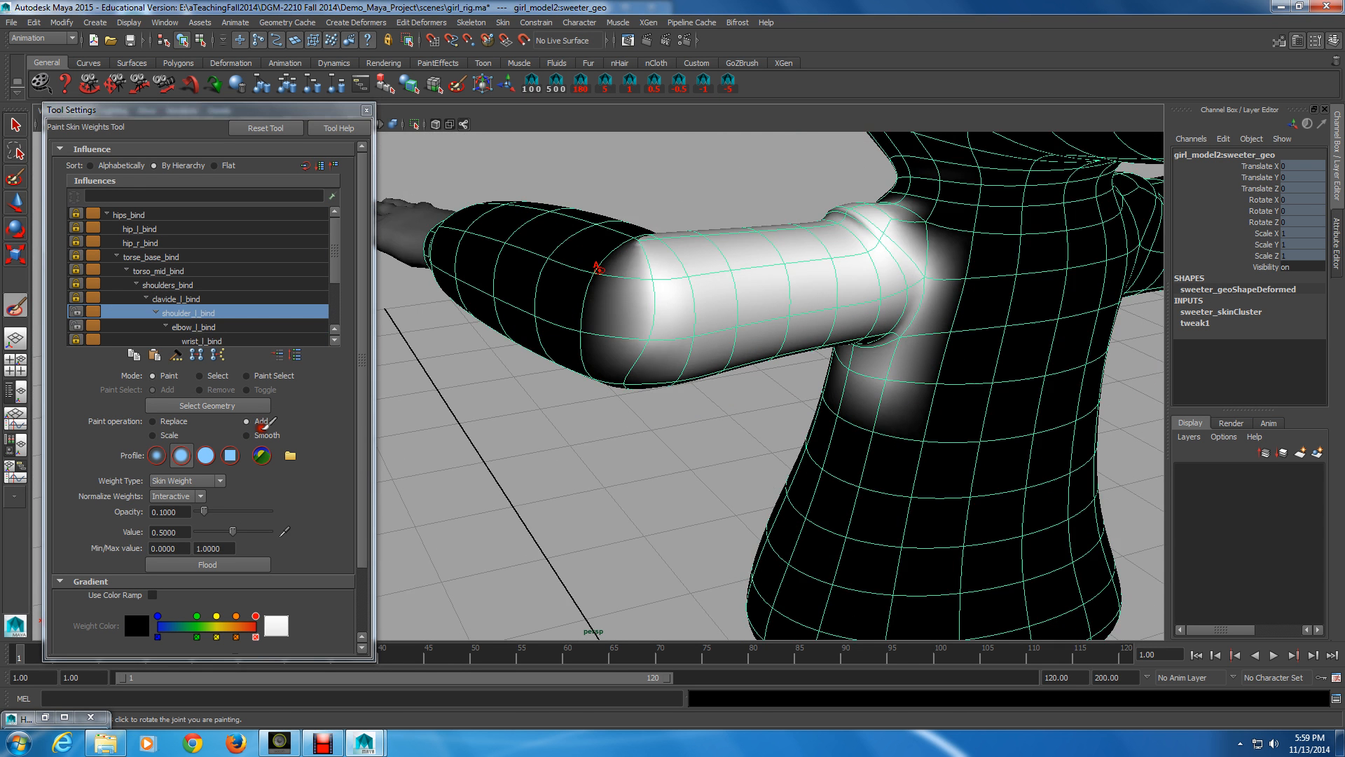
{"action": "key", "text": "b"}
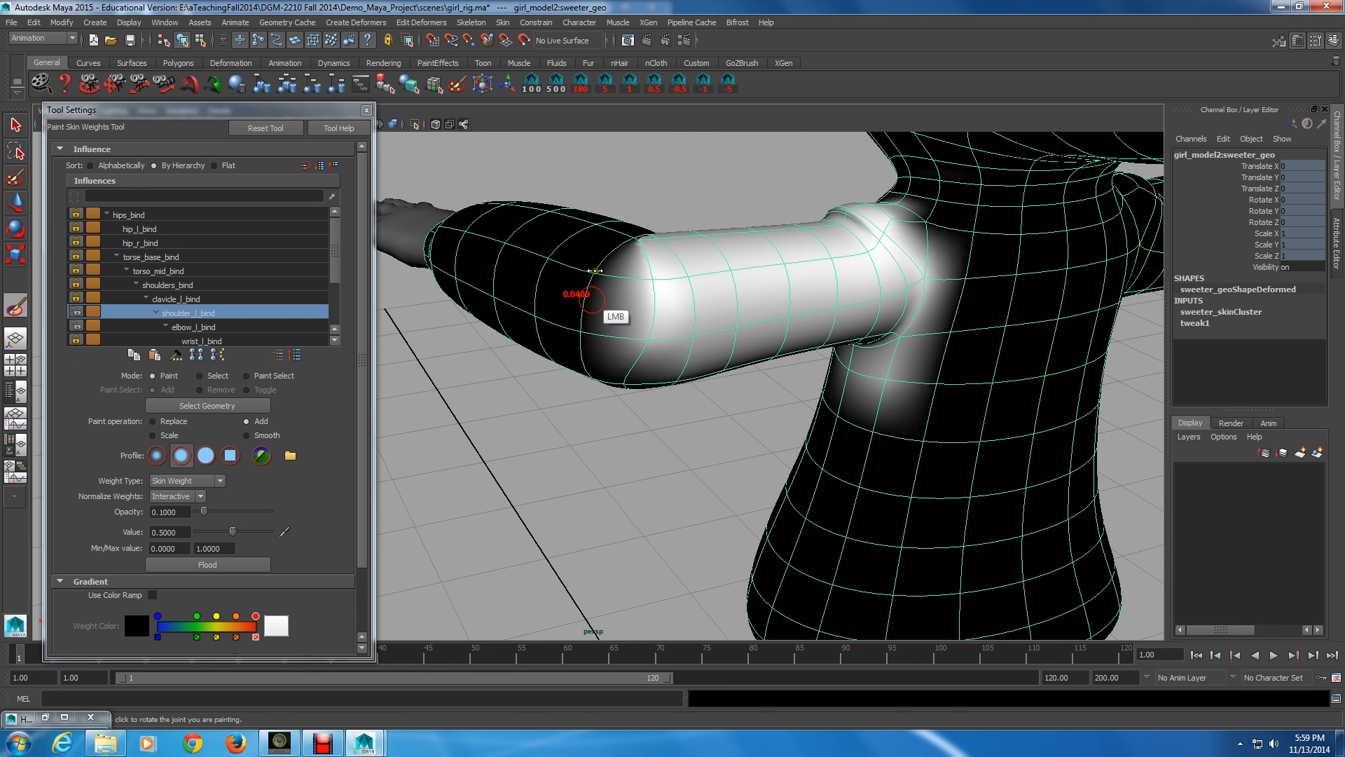
{"action": "left_click_drag", "start_coordinate": [592, 300], "coordinate": [598, 300]}
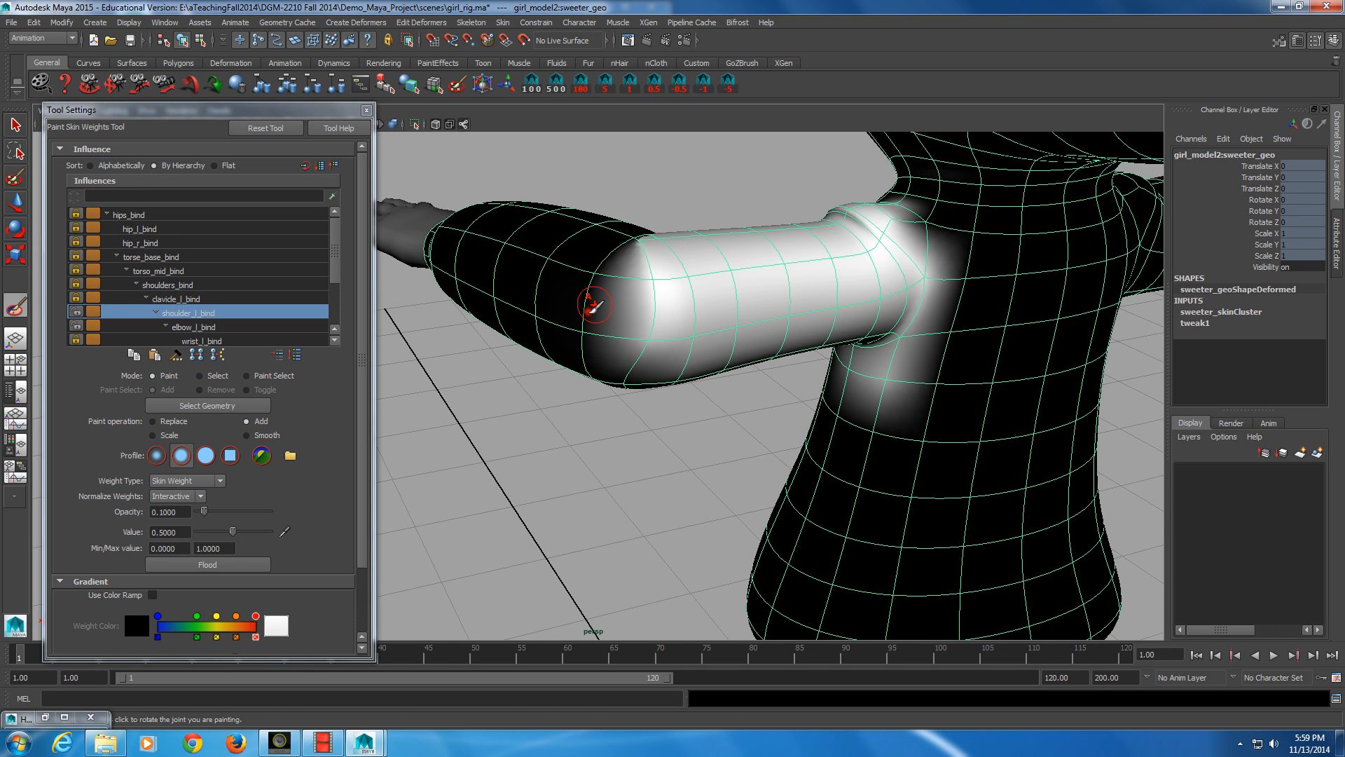
- Add shoulder_l_bind weight along the outer and back vertices of the bent left elbow
{"action": "mouse_move", "coordinate": [594, 303]}
{"action": "left_mouse_down"}
{"action": "mouse_move", "coordinate": [608, 270]}
{"action": "mouse_move", "coordinate": [625, 276]}
{"action": "left_mouse_up"}
{"action": "mouse_move", "coordinate": [659, 306]}
{"action": "left_mouse_down"}
{"action": "mouse_move", "coordinate": [619, 346]}
{"action": "mouse_move", "coordinate": [651, 407]}
{"action": "mouse_move", "coordinate": [660, 392]}
{"action": "mouse_move", "coordinate": [655, 418]}
{"action": "left_mouse_up"}
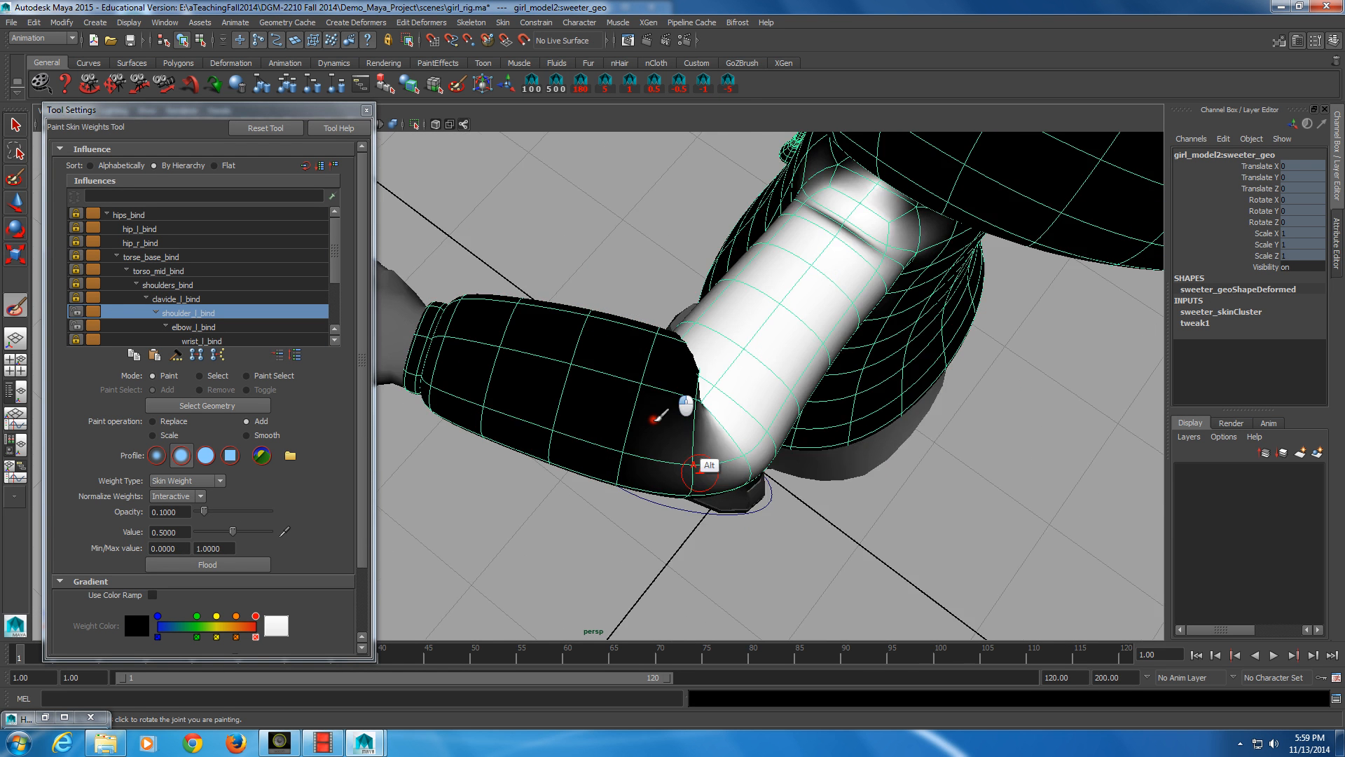
{"action": "left_click_drag", "start_coordinate": [697, 469], "coordinate": [688, 481], "text": "alt"}
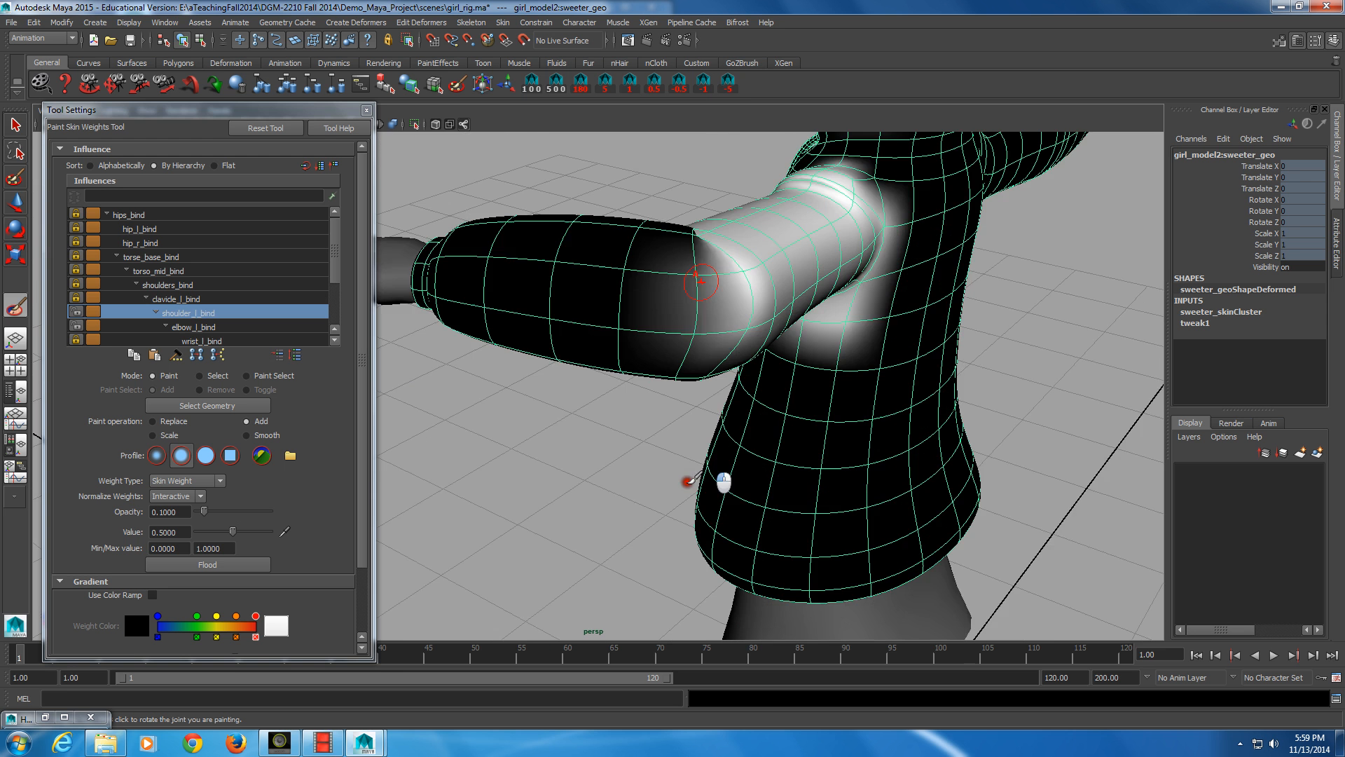
{"action": "left_click", "coordinate": [707, 275]}
{"action": "left_click_drag", "start_coordinate": [701, 281], "coordinate": [663, 368]}
{"action": "left_click", "coordinate": [676, 307]}
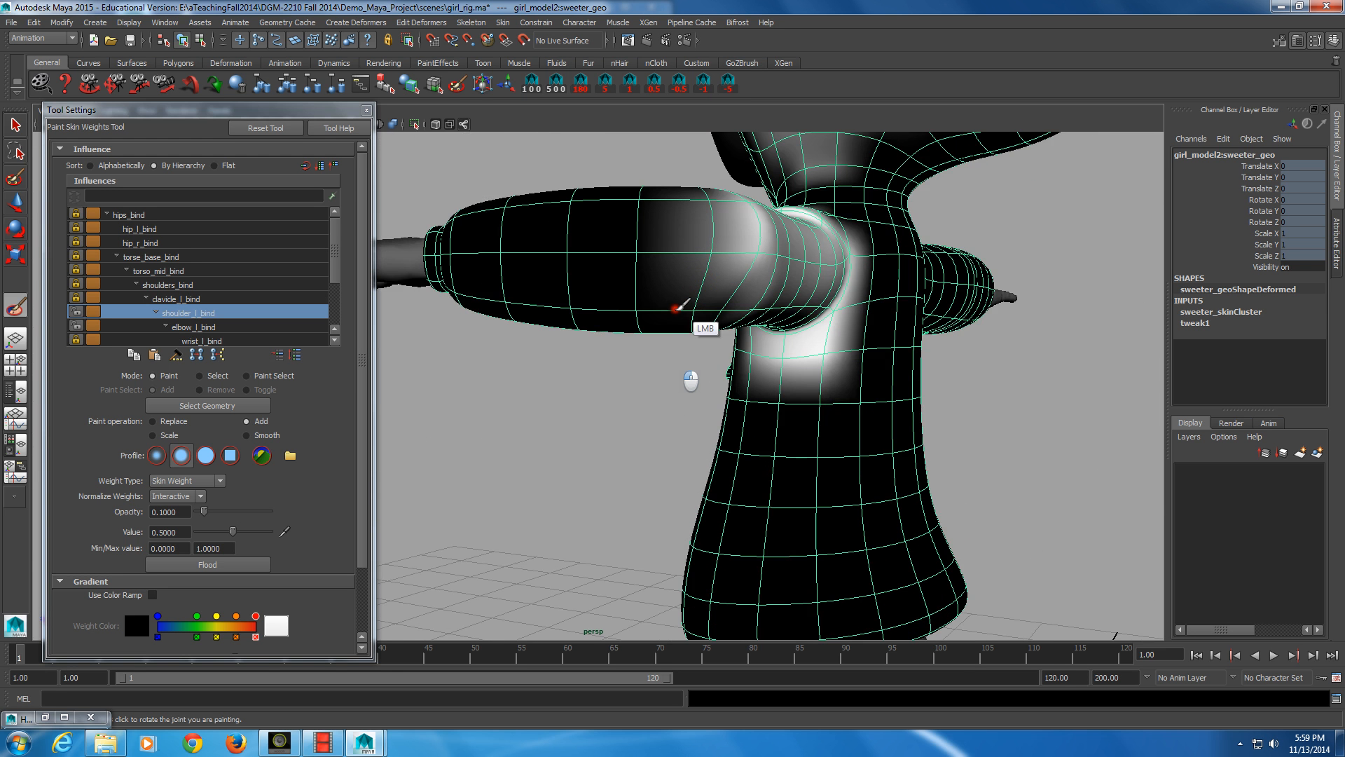
- Add shoulder_l_bind weight around the underside and outer tip of the left elbow
{"action": "left_click_drag", "start_coordinate": [708, 306], "coordinate": [637, 315], "text": "alt"}
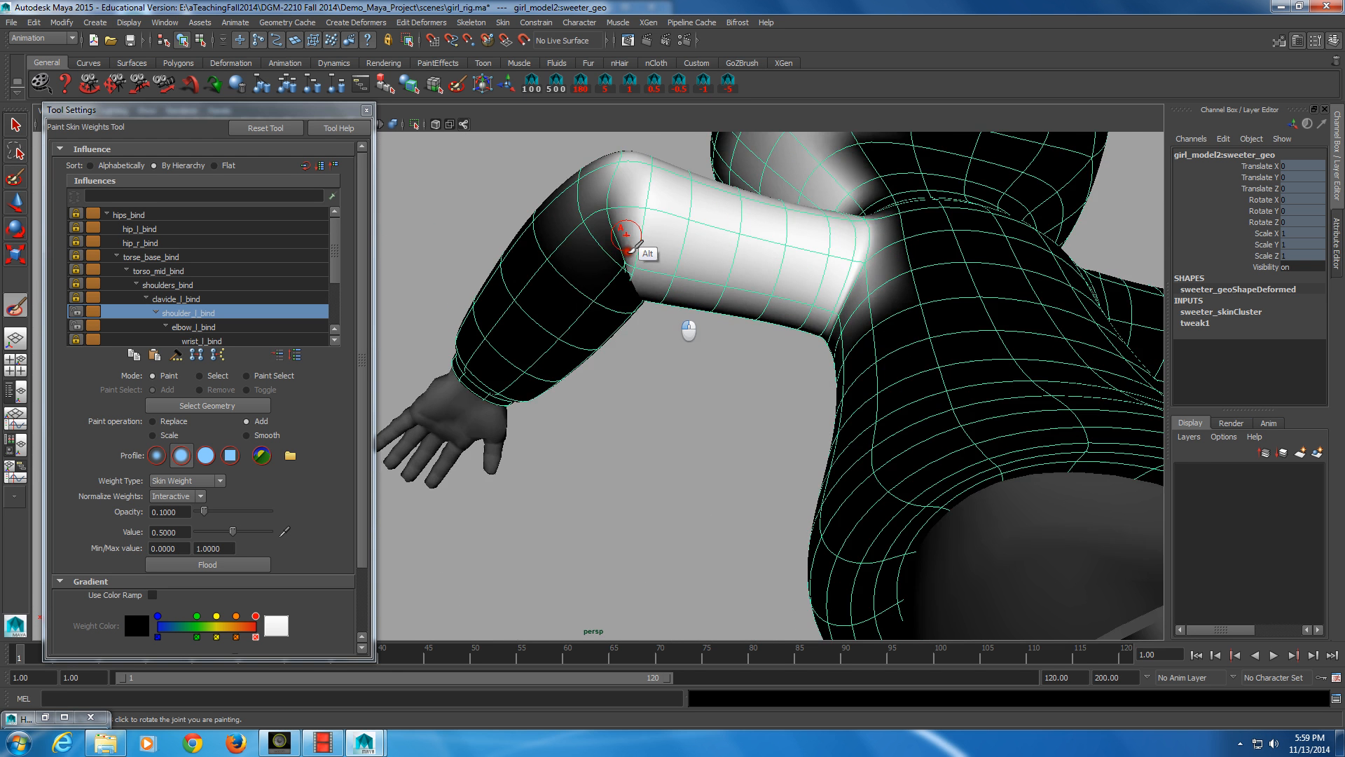
{"action": "left_click_drag", "start_coordinate": [629, 248], "coordinate": [629, 227], "text": "alt"}
{"action": "left_click", "coordinate": [611, 295]}
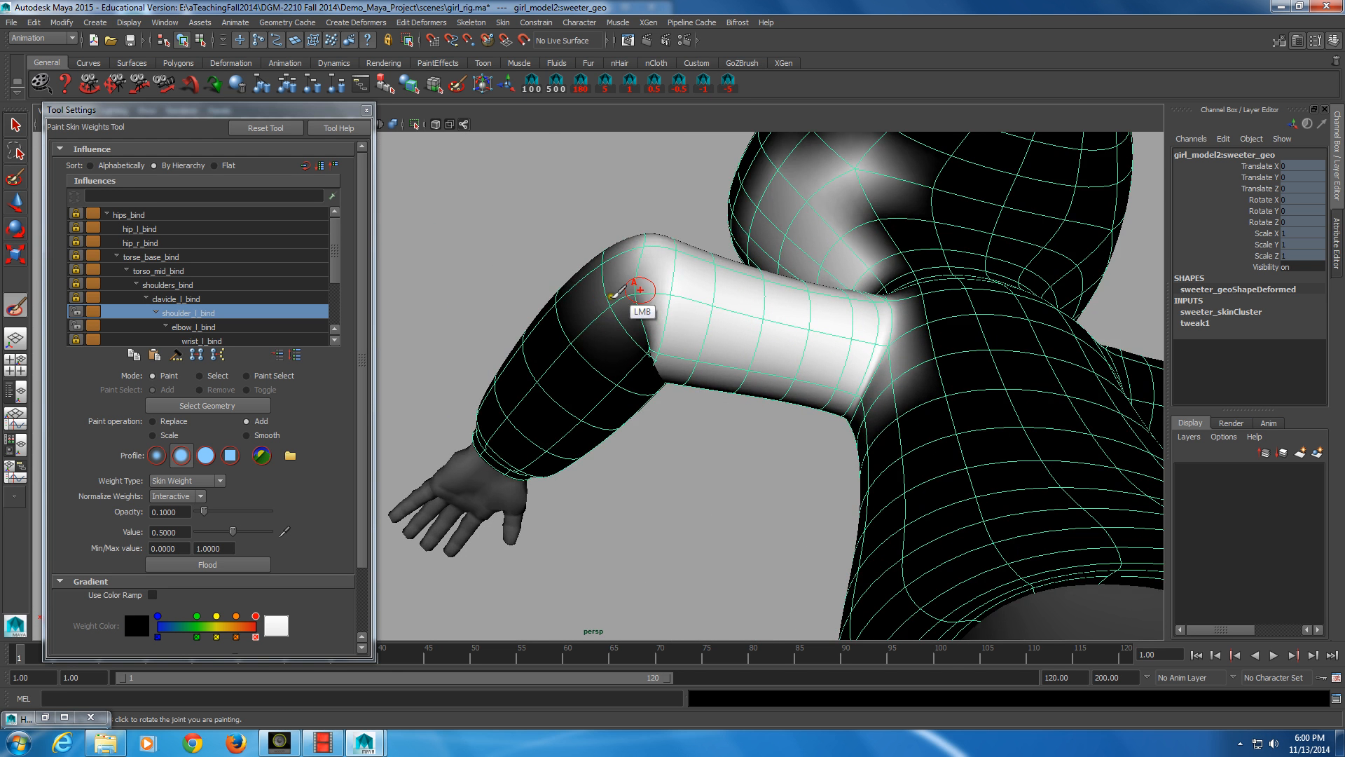
{"action": "left_click_drag", "start_coordinate": [613, 295], "coordinate": [659, 396], "text": "alt"}
{"action": "left_click", "coordinate": [611, 370]}
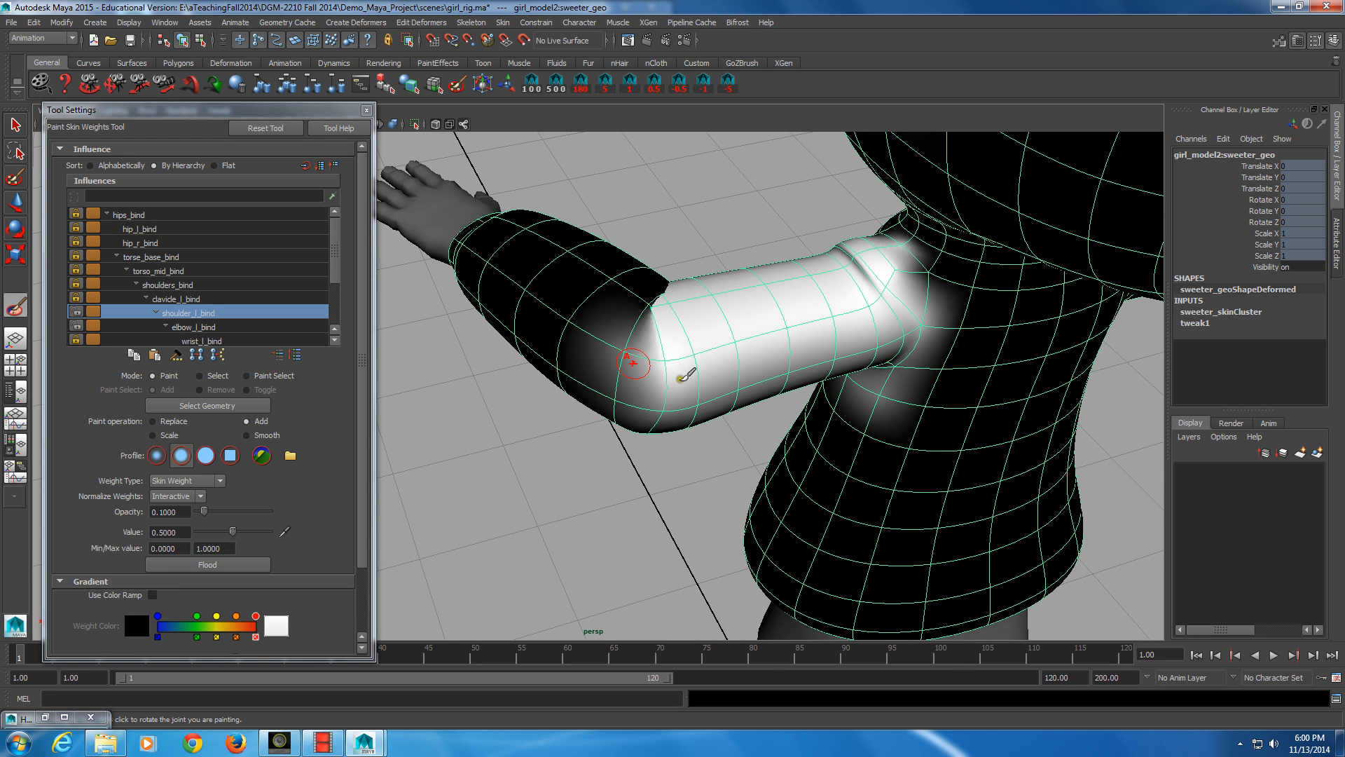
- Turn off smooth mesh preview and add shoulder_l_bind weight to the vertices beneath the left elbow
{"action": "key", "text": "1"}
{"action": "mouse_move", "coordinate": [666, 378]}
{"action": "left_mouse_down", "text": "alt"}
{"action": "mouse_move", "coordinate": [713, 400]}
{"action": "mouse_move", "coordinate": [651, 353]}
{"action": "mouse_move", "coordinate": [640, 290]}
{"action": "left_mouse_up", "text": "alt"}
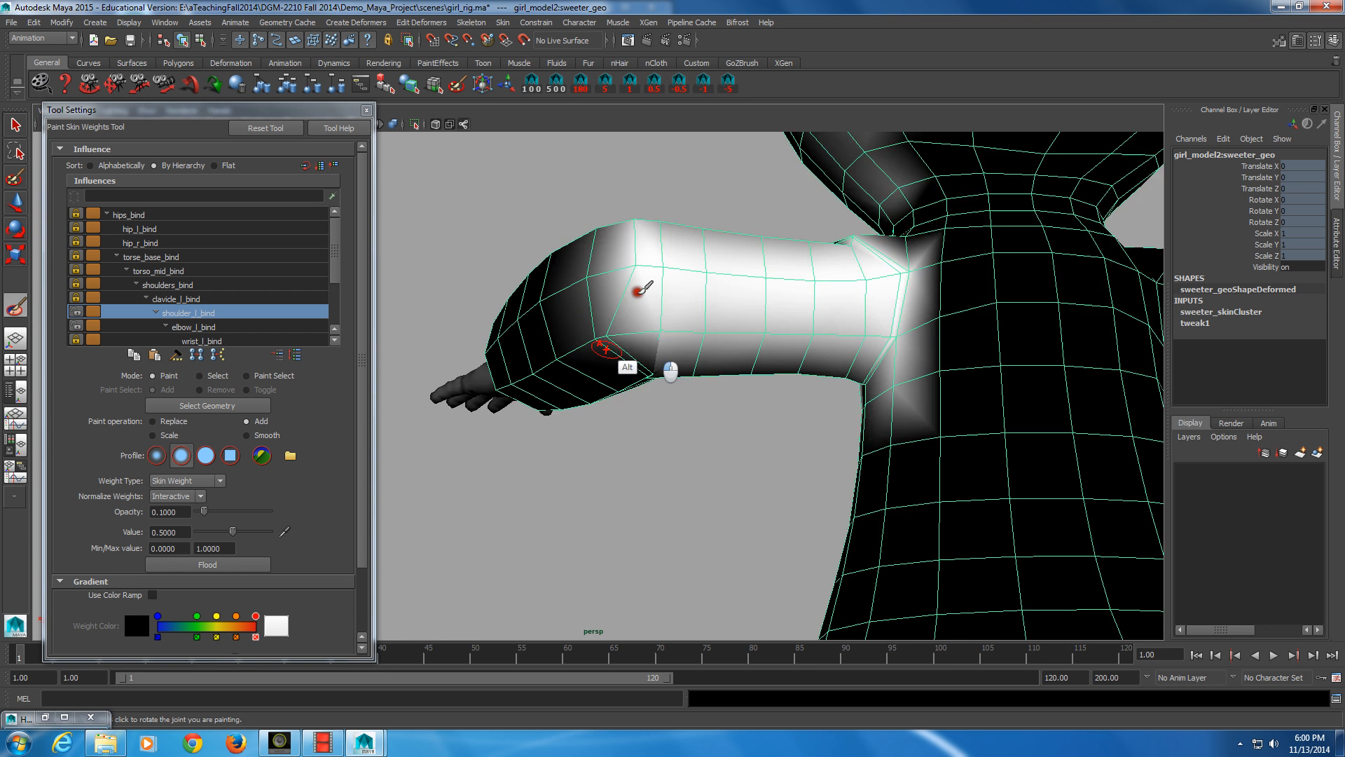
{"action": "middle_click_drag", "start_coordinate": [639, 290], "coordinate": [634, 378], "text": "alt"}
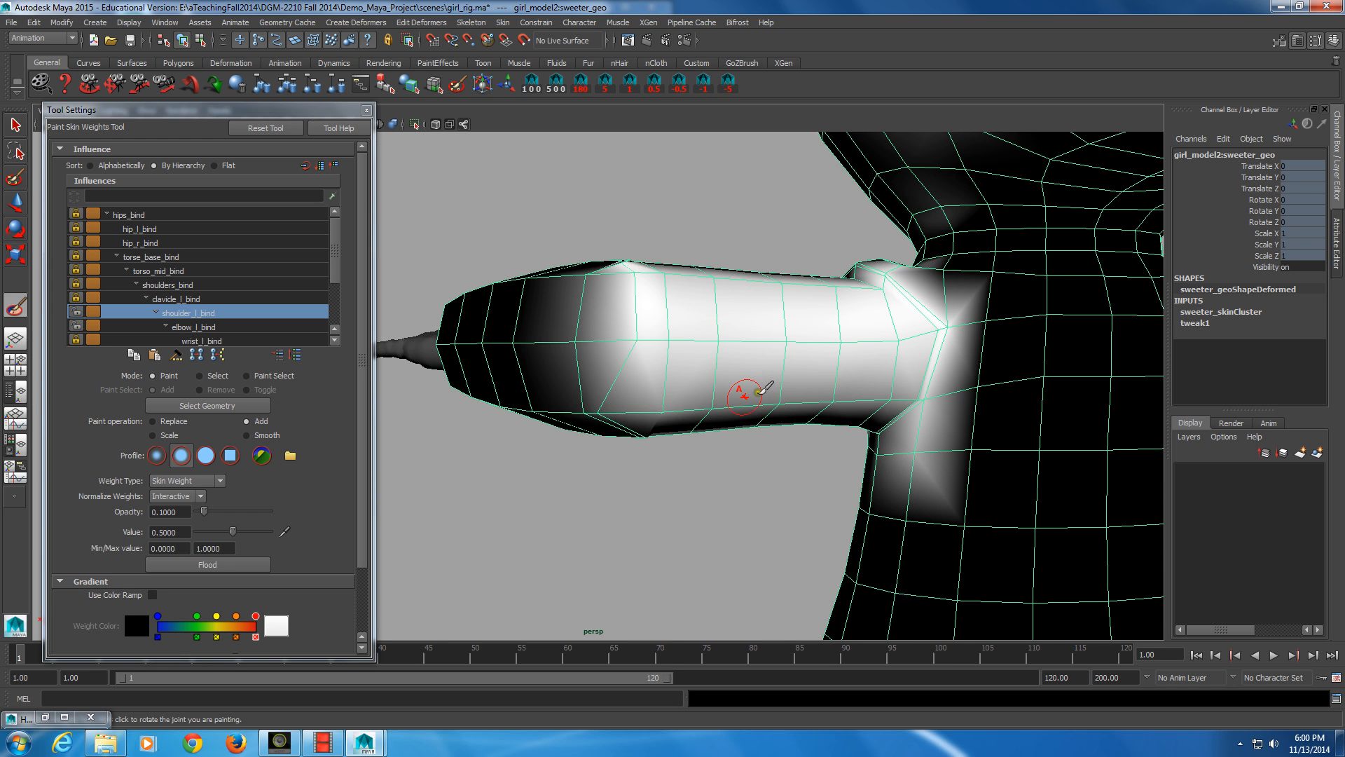
{"action": "middle_click_drag", "start_coordinate": [744, 396], "coordinate": [655, 416], "text": "alt"}
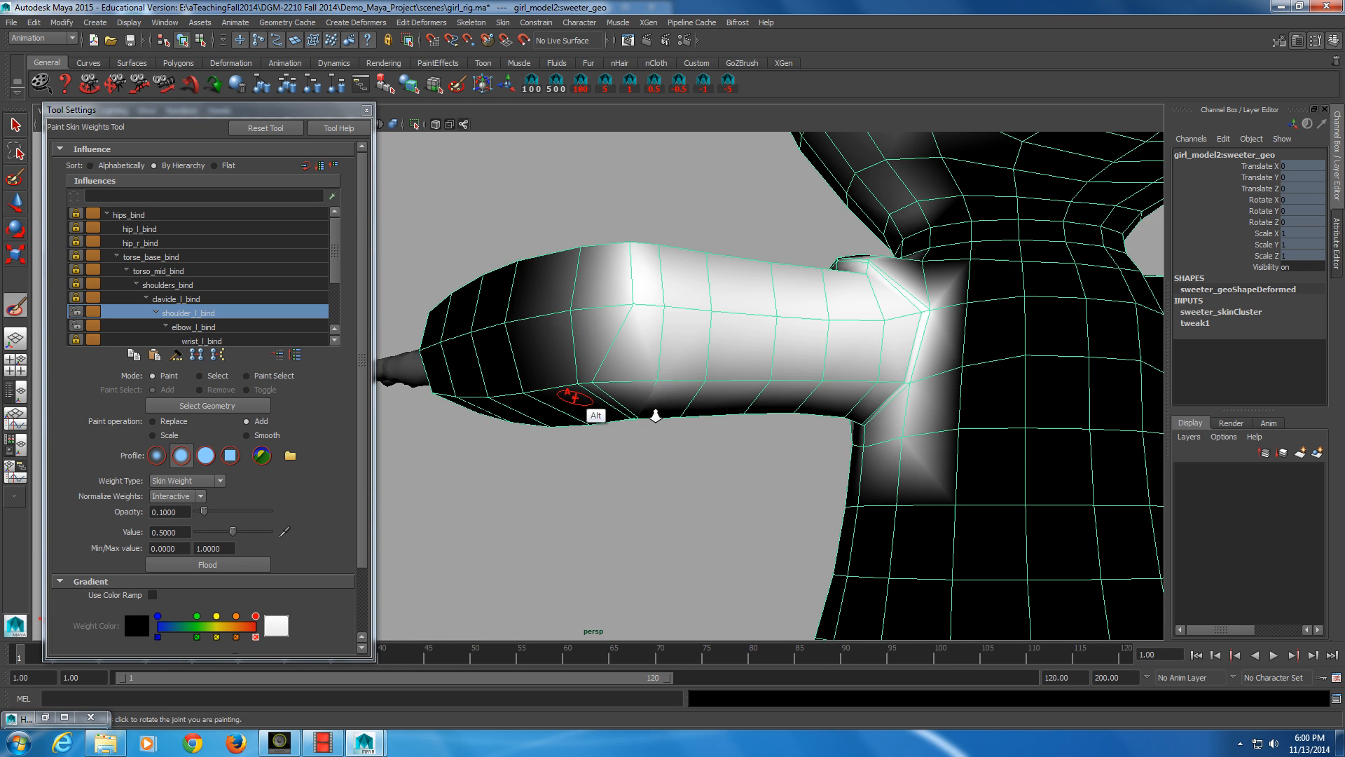
{"action": "mouse_move", "coordinate": [655, 416]}
{"action": "right_mouse_down", "text": "alt"}
{"action": "mouse_move", "coordinate": [674, 432]}
{"action": "mouse_move", "coordinate": [597, 459]}
{"action": "mouse_move", "coordinate": [659, 425]}
{"action": "right_mouse_up", "text": "alt"}
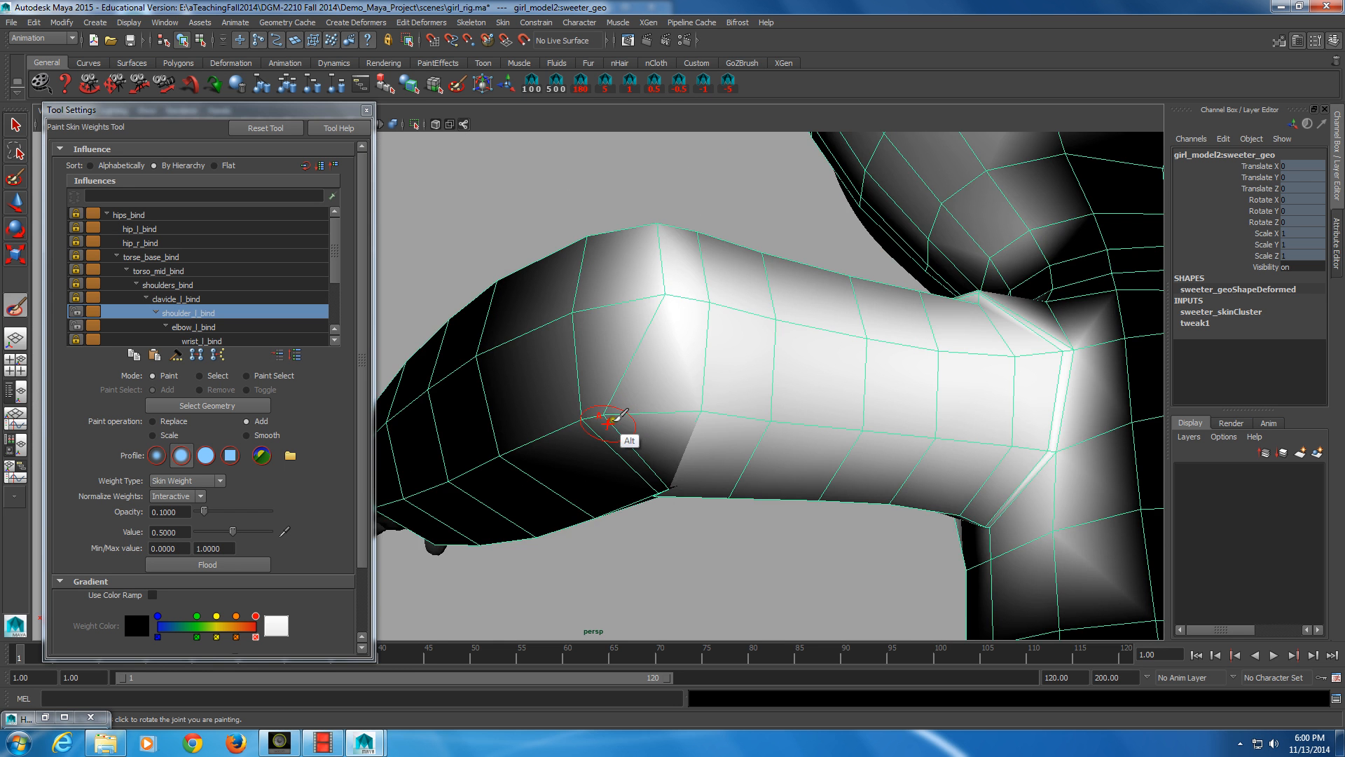
{"action": "mouse_move", "coordinate": [617, 419]}
{"action": "left_mouse_down", "text": "alt"}
{"action": "mouse_move", "coordinate": [602, 429]}
{"action": "mouse_move", "coordinate": [560, 414]}
{"action": "mouse_move", "coordinate": [612, 389]}
{"action": "mouse_move", "coordinate": [599, 413]}
{"action": "mouse_move", "coordinate": [601, 401]}
{"action": "mouse_move", "coordinate": [634, 415]}
{"action": "left_mouse_up", "text": "alt"}
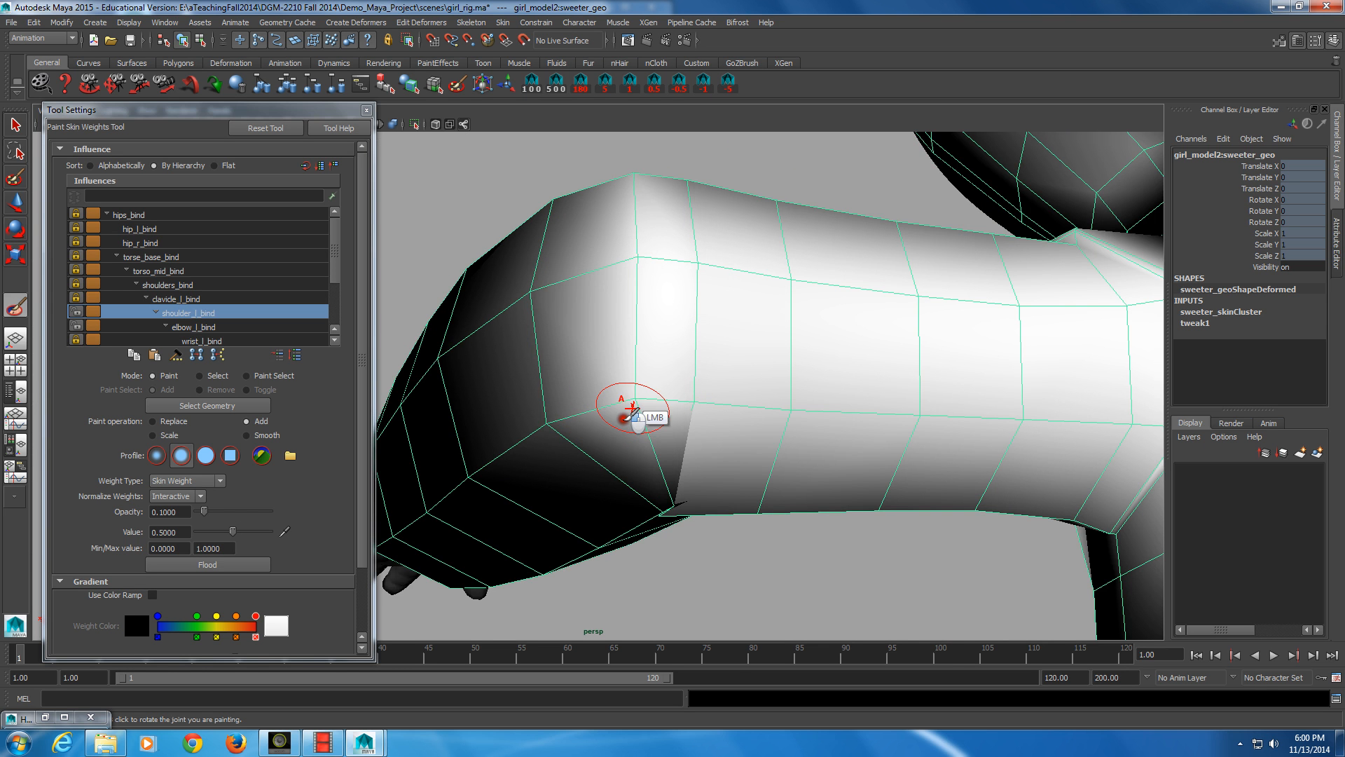
- Add shoulder_l_bind weight near the inner crease of the bent left elbow with short brush strokes
{"action": "mouse_move", "coordinate": [654, 278]}
{"action": "left_mouse_down", "text": "alt"}
{"action": "mouse_move", "coordinate": [631, 407]}
{"action": "mouse_move", "coordinate": [656, 256]}
{"action": "left_mouse_up", "text": "alt"}
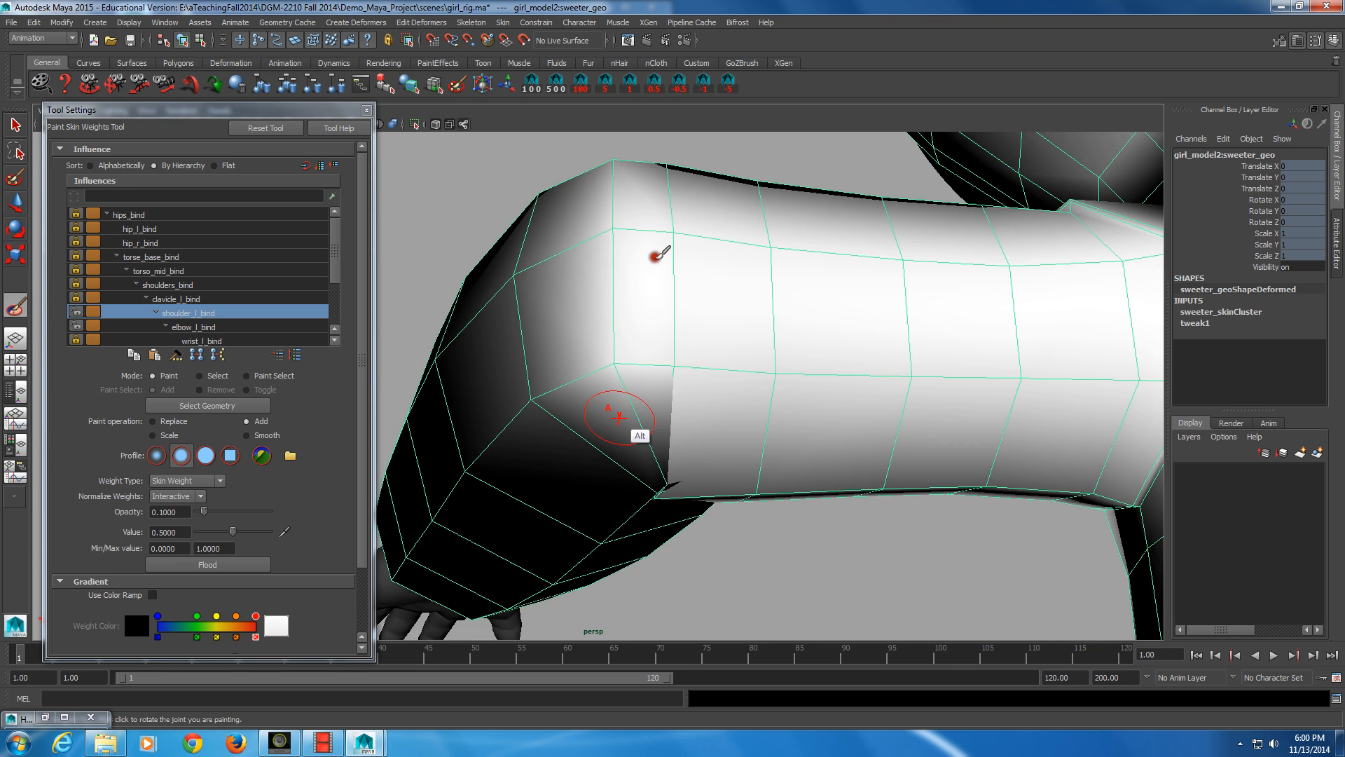
{"action": "mouse_move", "coordinate": [623, 401]}
{"action": "left_mouse_down", "text": "alt"}
{"action": "mouse_move", "coordinate": [578, 340]}
{"action": "mouse_move", "coordinate": [629, 379]}
{"action": "left_mouse_up", "text": "alt"}
{"action": "left_click_drag", "start_coordinate": [662, 384], "coordinate": [600, 394]}
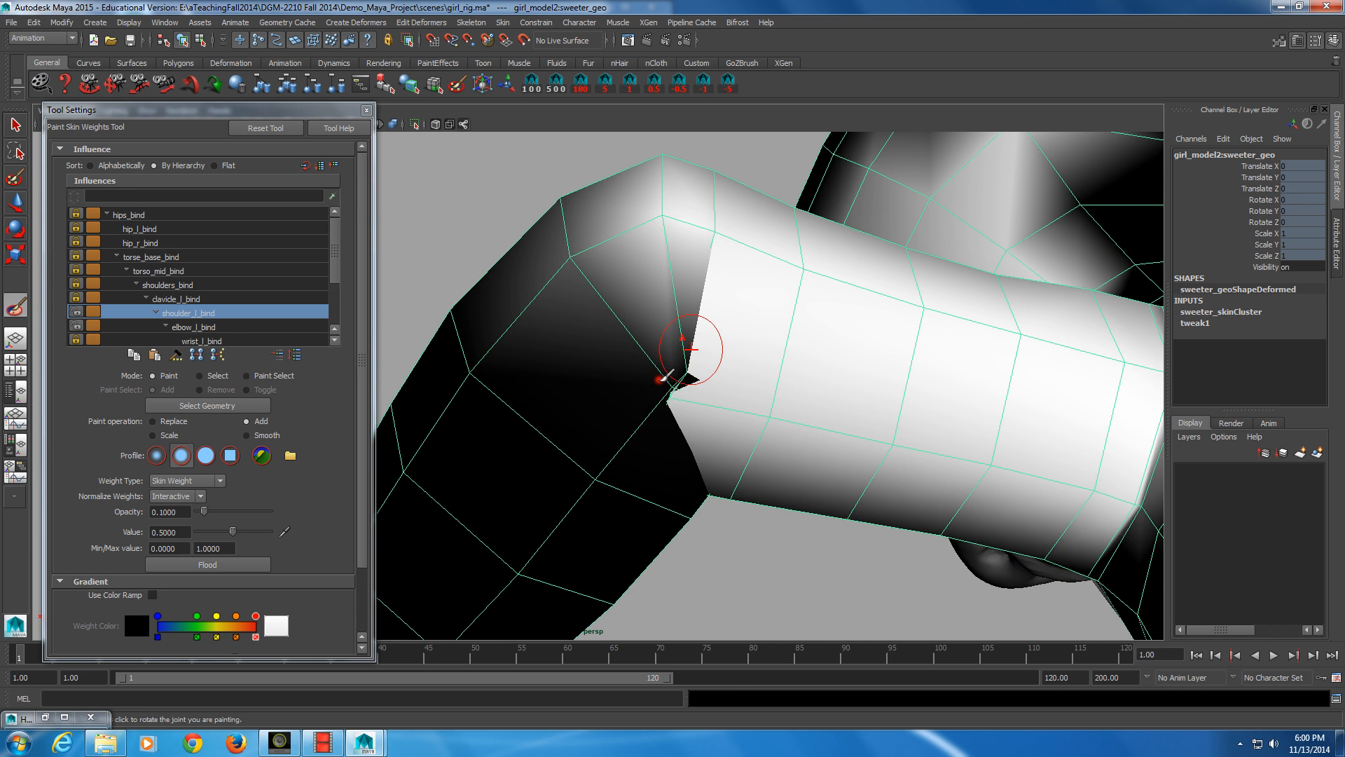
{"action": "mouse_move", "coordinate": [689, 348]}
{"action": "left_mouse_down"}
{"action": "mouse_move", "coordinate": [692, 328]}
{"action": "mouse_move", "coordinate": [674, 373]}
{"action": "mouse_move", "coordinate": [653, 343]}
{"action": "mouse_move", "coordinate": [636, 487]}
{"action": "mouse_move", "coordinate": [614, 494]}
{"action": "left_mouse_up"}
{"action": "left_click", "coordinate": [628, 406]}
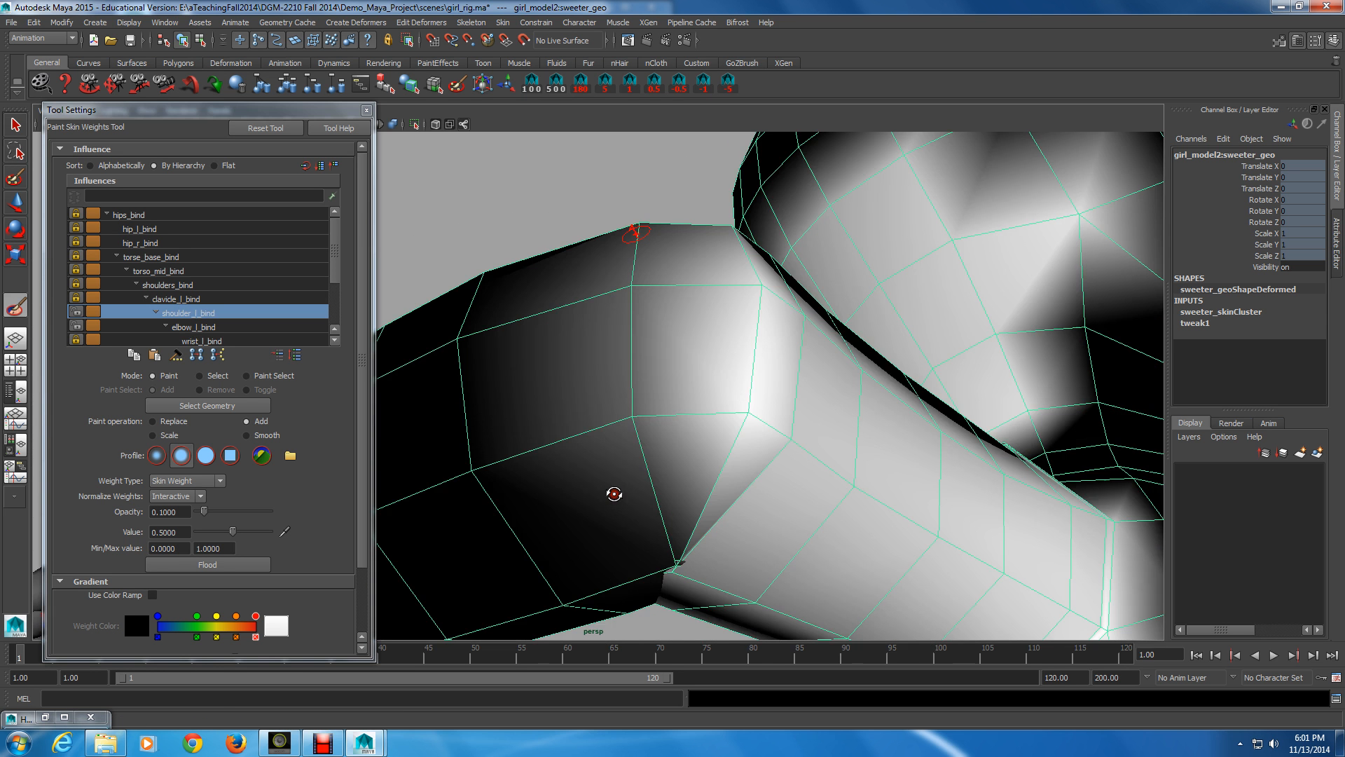
- Examine the sleeve geometry inside the left elbow crease up close and switch to the Select Tool
{"action": "mouse_move", "coordinate": [614, 494]}
{"action": "right_mouse_down", "text": "alt"}
{"action": "mouse_move", "coordinate": [729, 349]}
{"action": "mouse_move", "coordinate": [765, 346]}
{"action": "right_mouse_up", "text": "alt"}
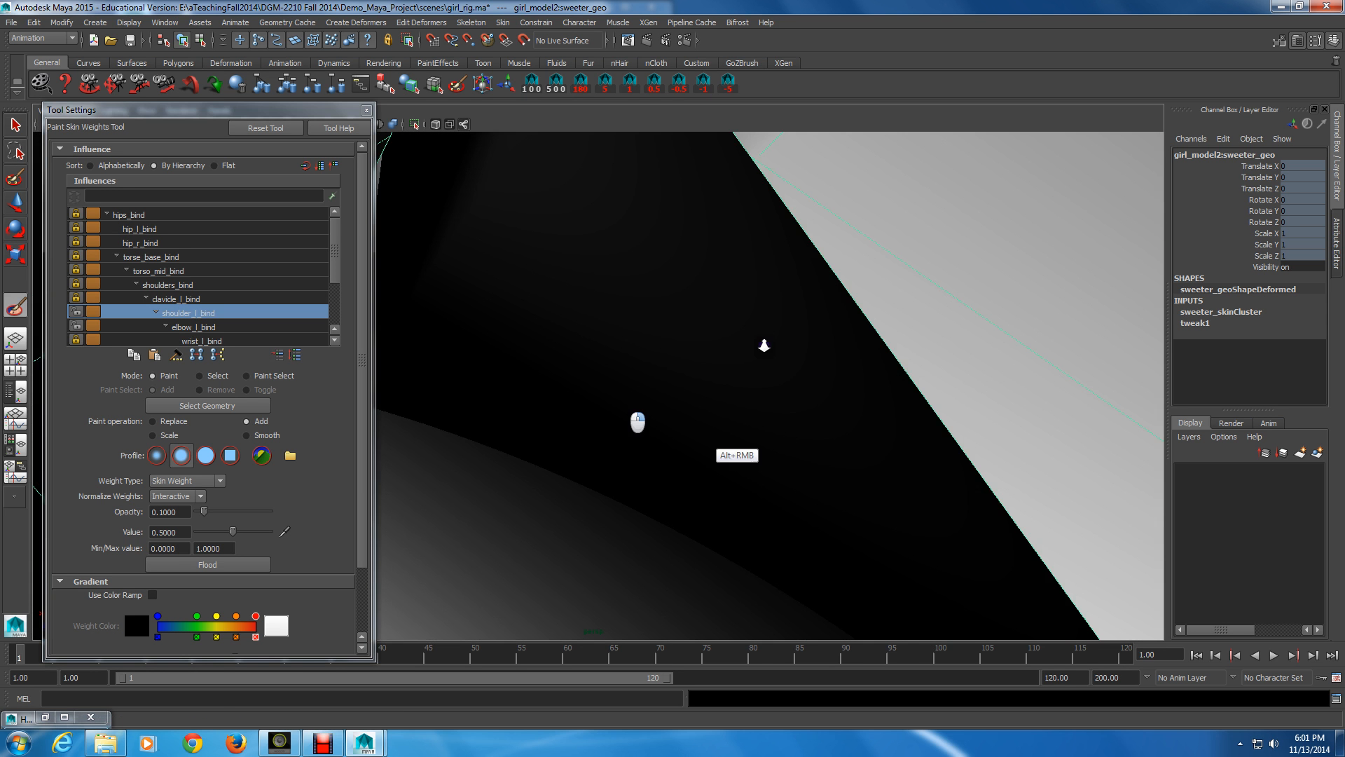
{"action": "mouse_move", "coordinate": [764, 345]}
{"action": "left_mouse_down", "text": "alt"}
{"action": "mouse_move", "coordinate": [810, 434]}
{"action": "mouse_move", "coordinate": [728, 390]}
{"action": "left_mouse_up", "text": "alt"}
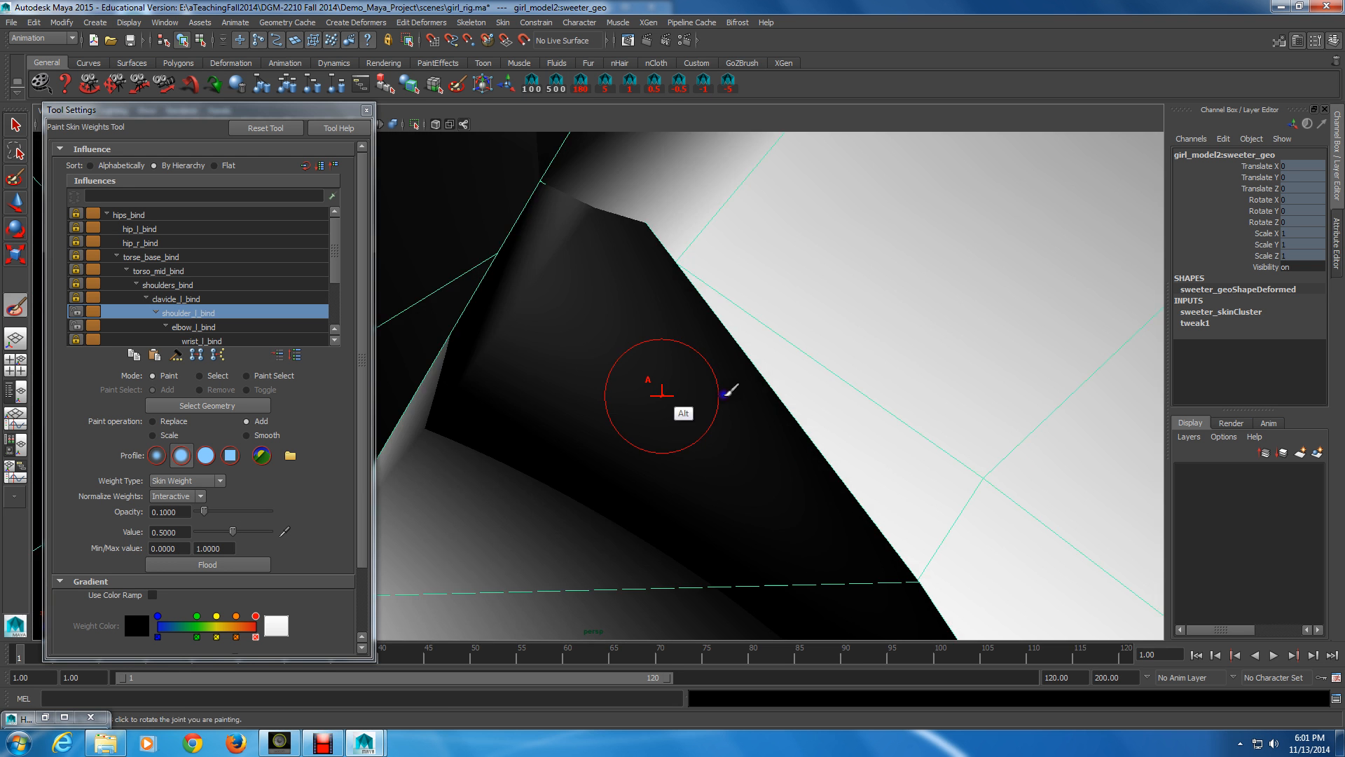
{"action": "middle_click_drag", "start_coordinate": [728, 389], "coordinate": [661, 394], "text": "alt"}
{"action": "right_click_drag", "start_coordinate": [661, 394], "coordinate": [729, 384], "text": "alt"}
{"action": "mouse_move", "coordinate": [728, 383]}
{"action": "left_mouse_down", "text": "alt"}
{"action": "mouse_move", "coordinate": [819, 379]}
{"action": "mouse_move", "coordinate": [839, 396]}
{"action": "left_mouse_up", "text": "alt"}
{"action": "mouse_move", "coordinate": [633, 507]}
{"action": "left_mouse_down", "text": "alt"}
{"action": "mouse_move", "coordinate": [593, 512]}
{"action": "mouse_move", "coordinate": [612, 529]}
{"action": "mouse_move", "coordinate": [634, 475]}
{"action": "mouse_move", "coordinate": [689, 566]}
{"action": "left_mouse_up", "text": "alt"}
{"action": "key", "text": "q"}
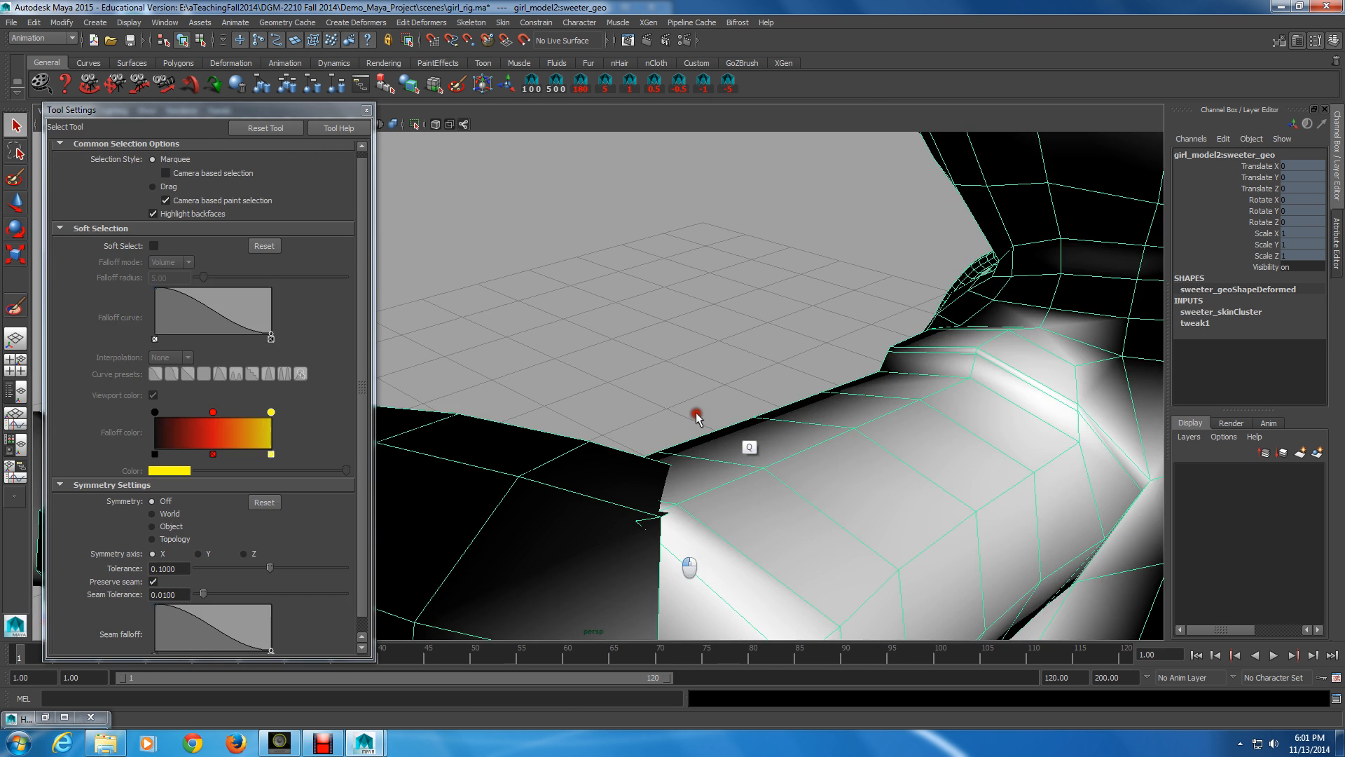
- Select the two overlapping sweater vertices in the left elbow's inner crease, activate Paint Skin Weights and frame the selection
{"action": "right_click_drag", "start_coordinate": [646, 399], "coordinate": [728, 436]}
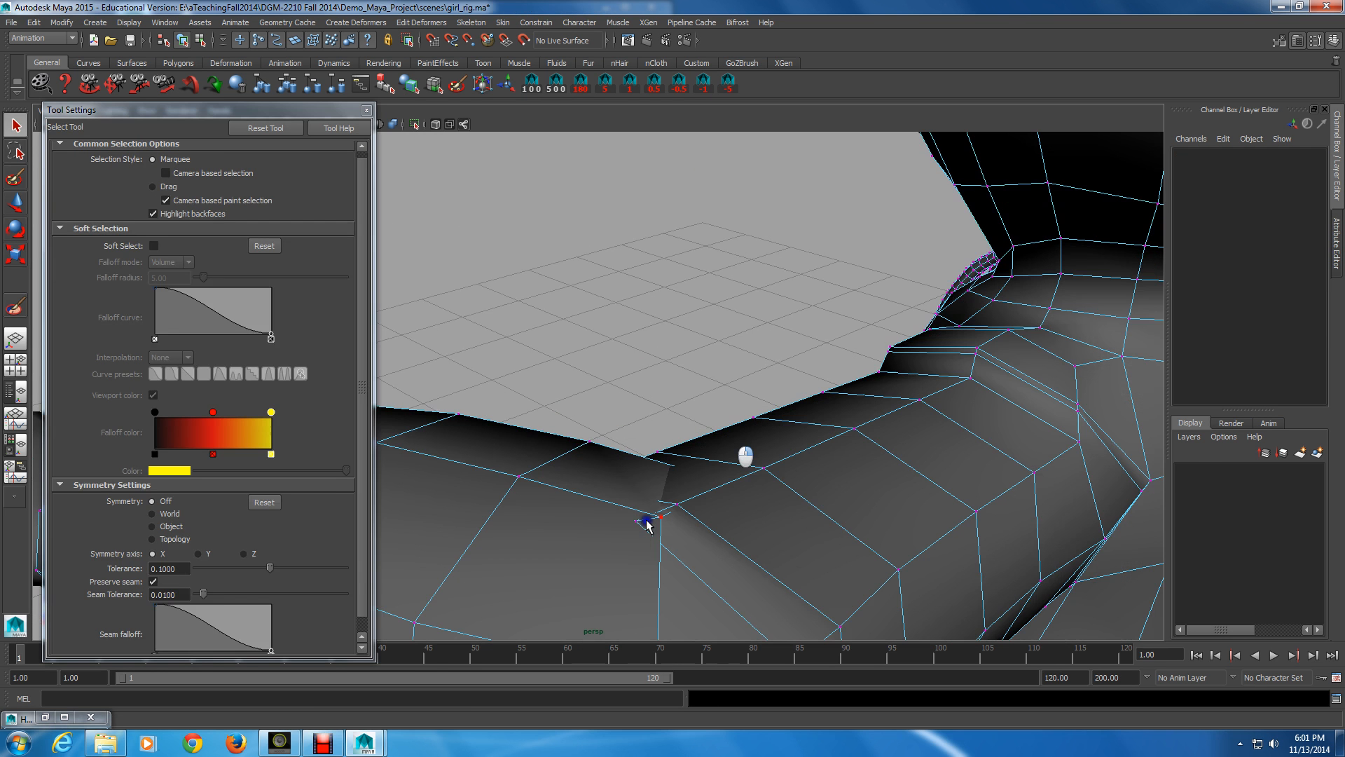
{"action": "left_click", "coordinate": [648, 524]}
{"action": "left_click", "coordinate": [651, 523], "text": "shift"}
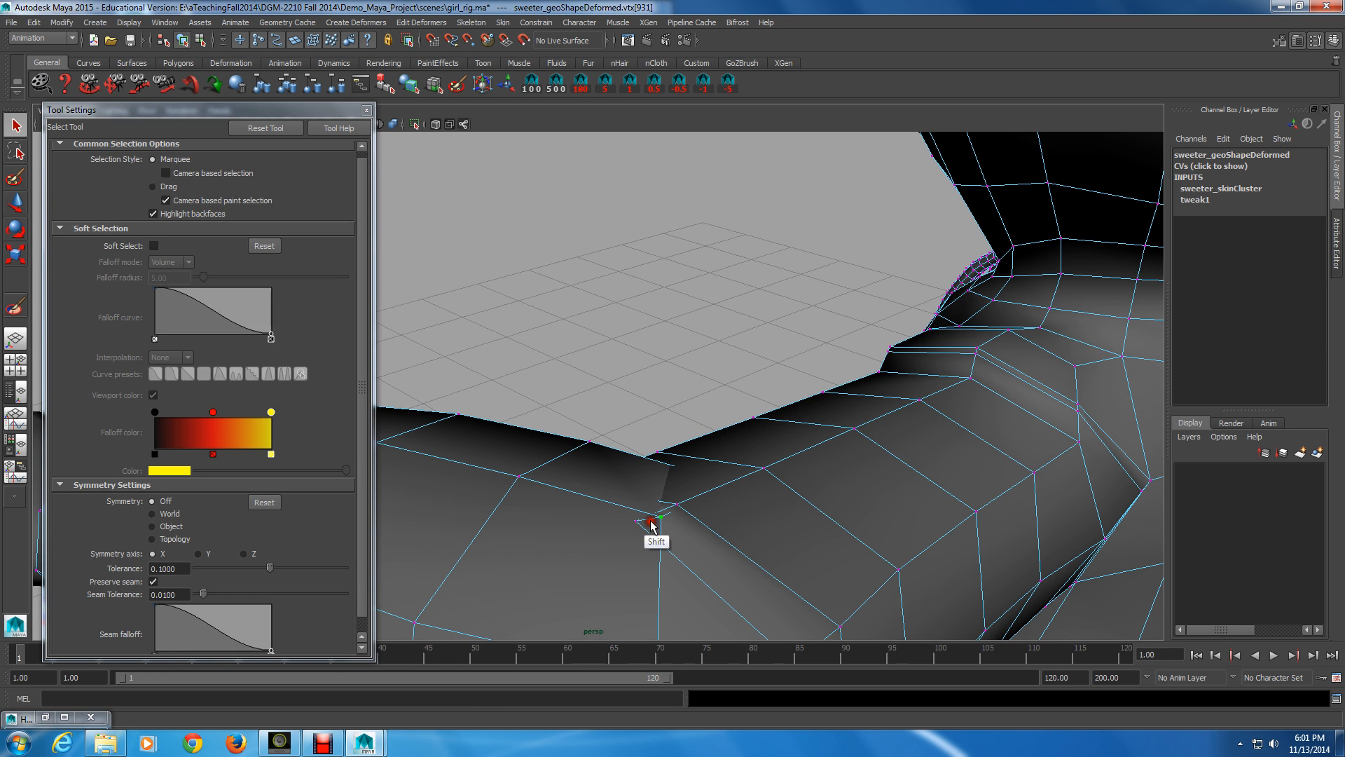
{"action": "left_click", "coordinate": [632, 523]}
{"action": "left_click_drag", "start_coordinate": [633, 526], "coordinate": [685, 528], "text": "alt"}
{"action": "key", "text": "w"}
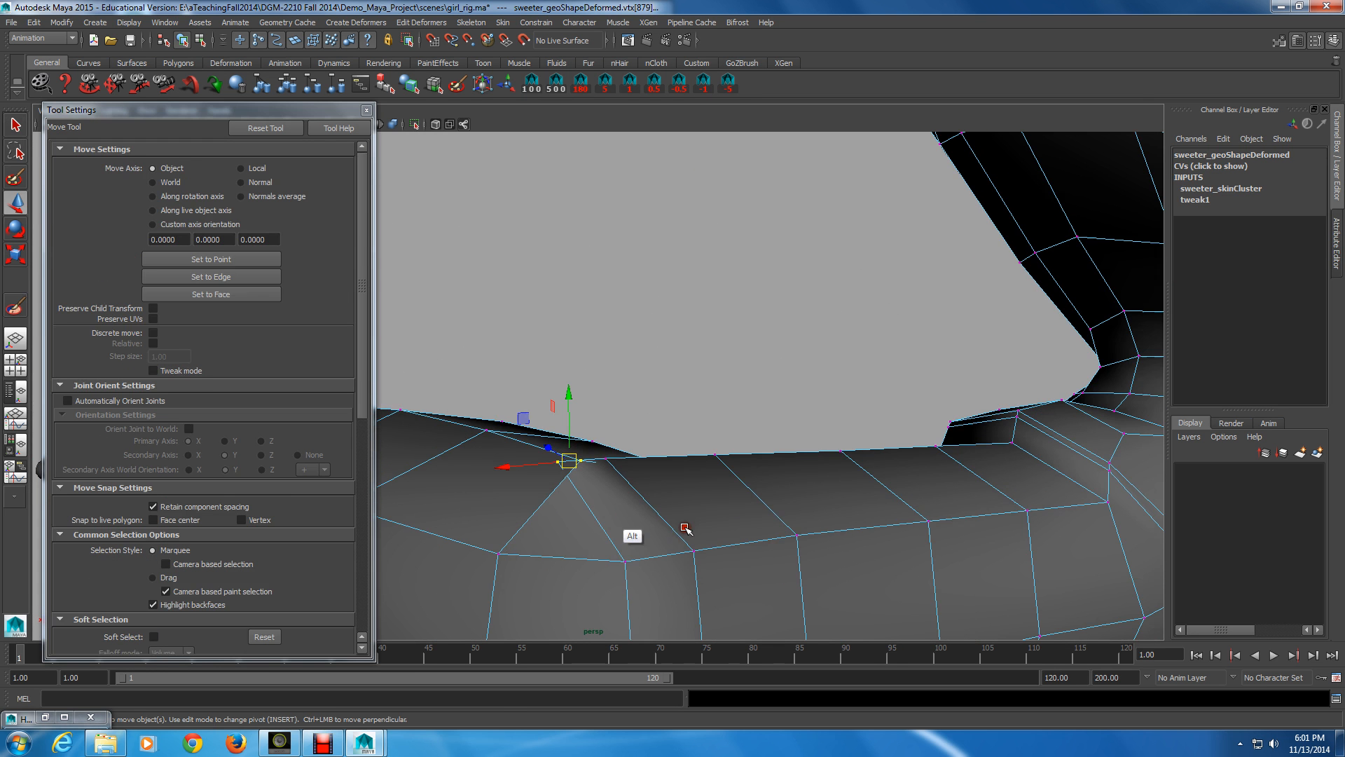
{"action": "key", "text": "y"}
{"action": "key", "text": "alt"}
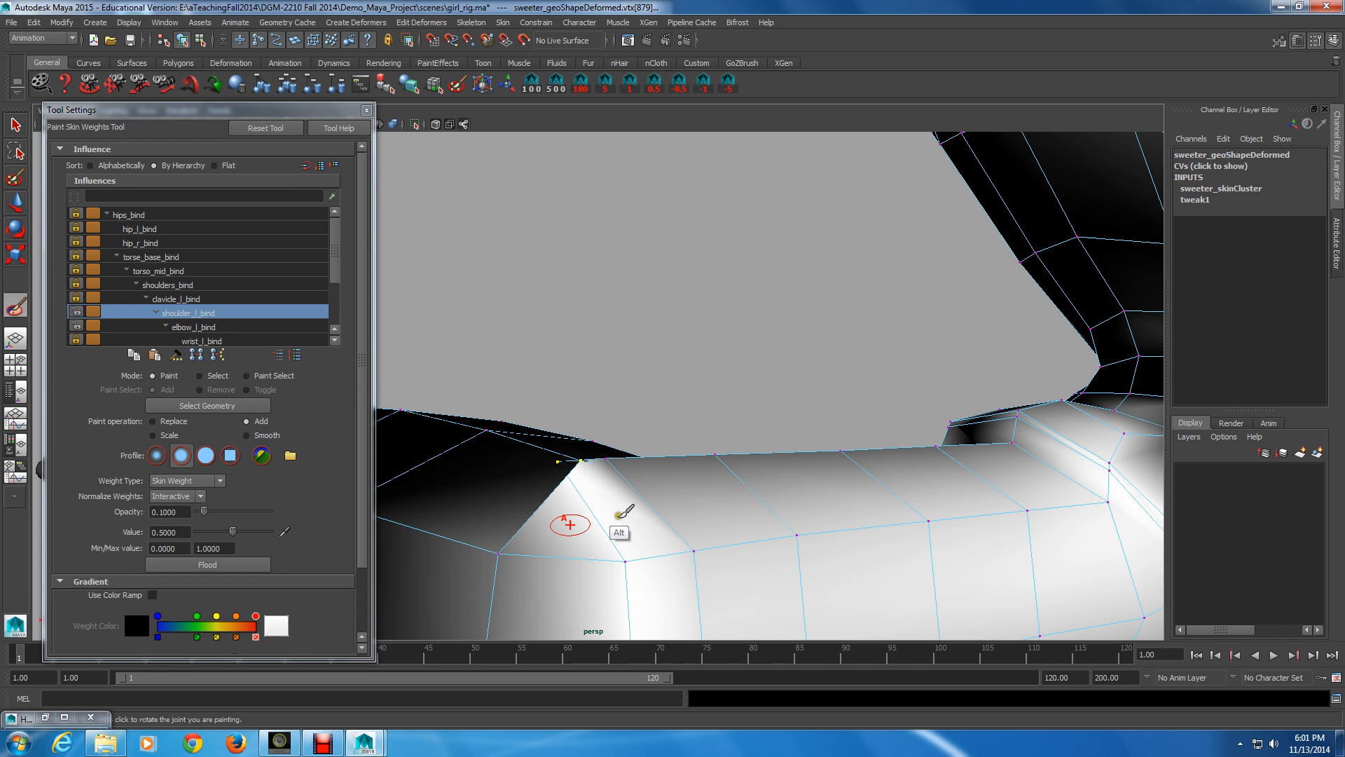
{"action": "key", "text": "f"}
{"action": "mouse_move", "coordinate": [570, 524]}
{"action": "left_mouse_down", "text": "alt"}
{"action": "mouse_move", "coordinate": [650, 500]}
{"action": "mouse_move", "coordinate": [621, 499]}
{"action": "mouse_move", "coordinate": [624, 474]}
{"action": "left_mouse_up", "text": "alt"}
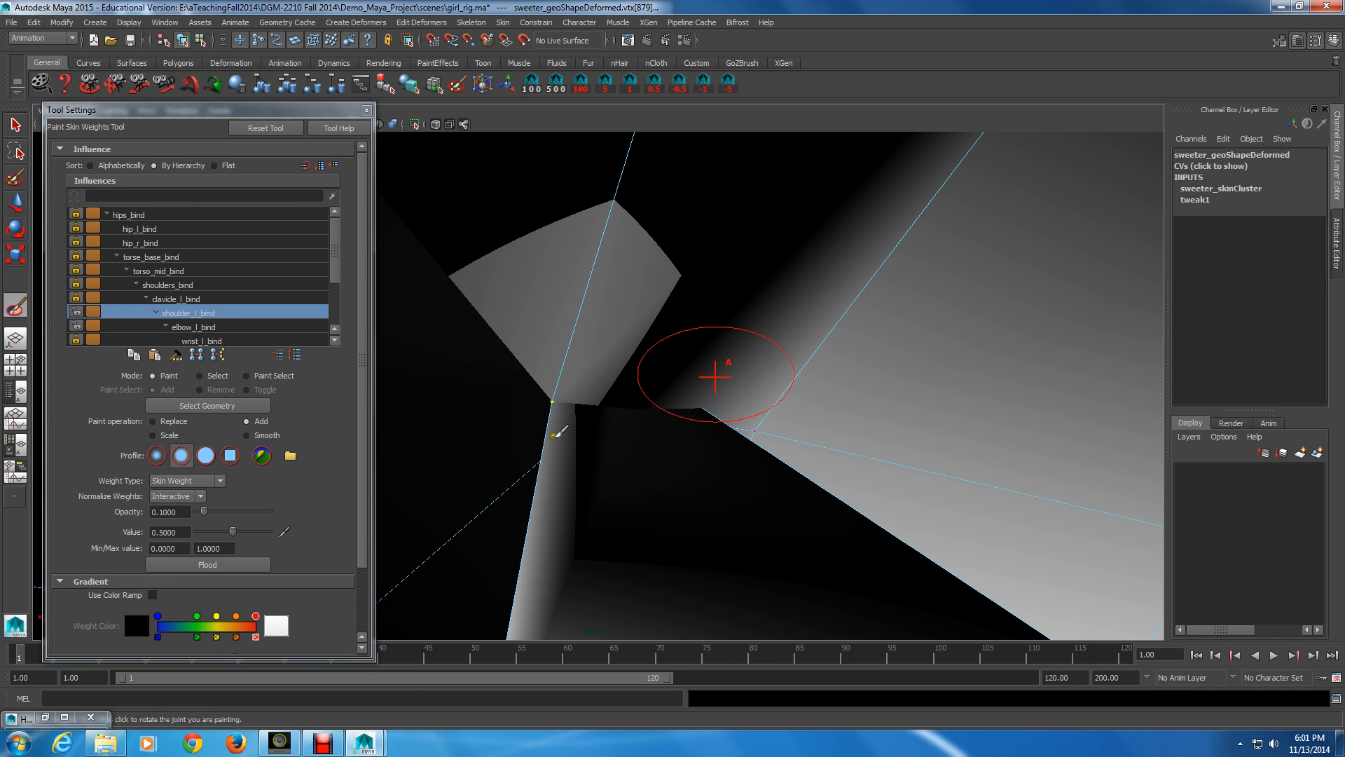
- Open the persp camera's attributes and set its Near Clip Plane to 0.001
{"action": "left_click_drag", "start_coordinate": [314, 111], "coordinate": [344, 382]}
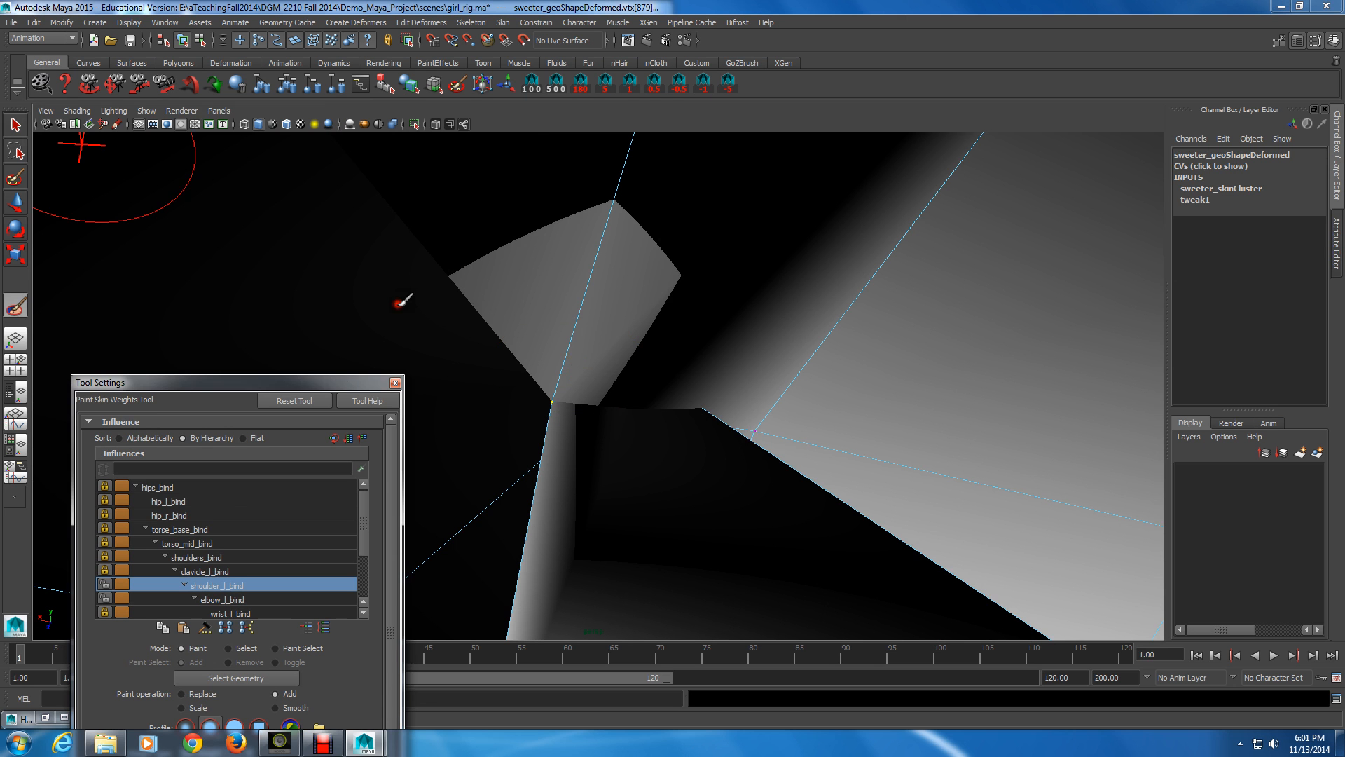
{"action": "mouse_move", "coordinate": [642, 417]}
{"action": "right_mouse_down", "text": "alt"}
{"action": "mouse_move", "coordinate": [51, 127]}
{"action": "mouse_move", "coordinate": [71, 145]}
{"action": "right_mouse_up", "text": "alt"}
{"action": "left_click_drag", "start_coordinate": [71, 145], "coordinate": [665, 435], "text": "alt"}
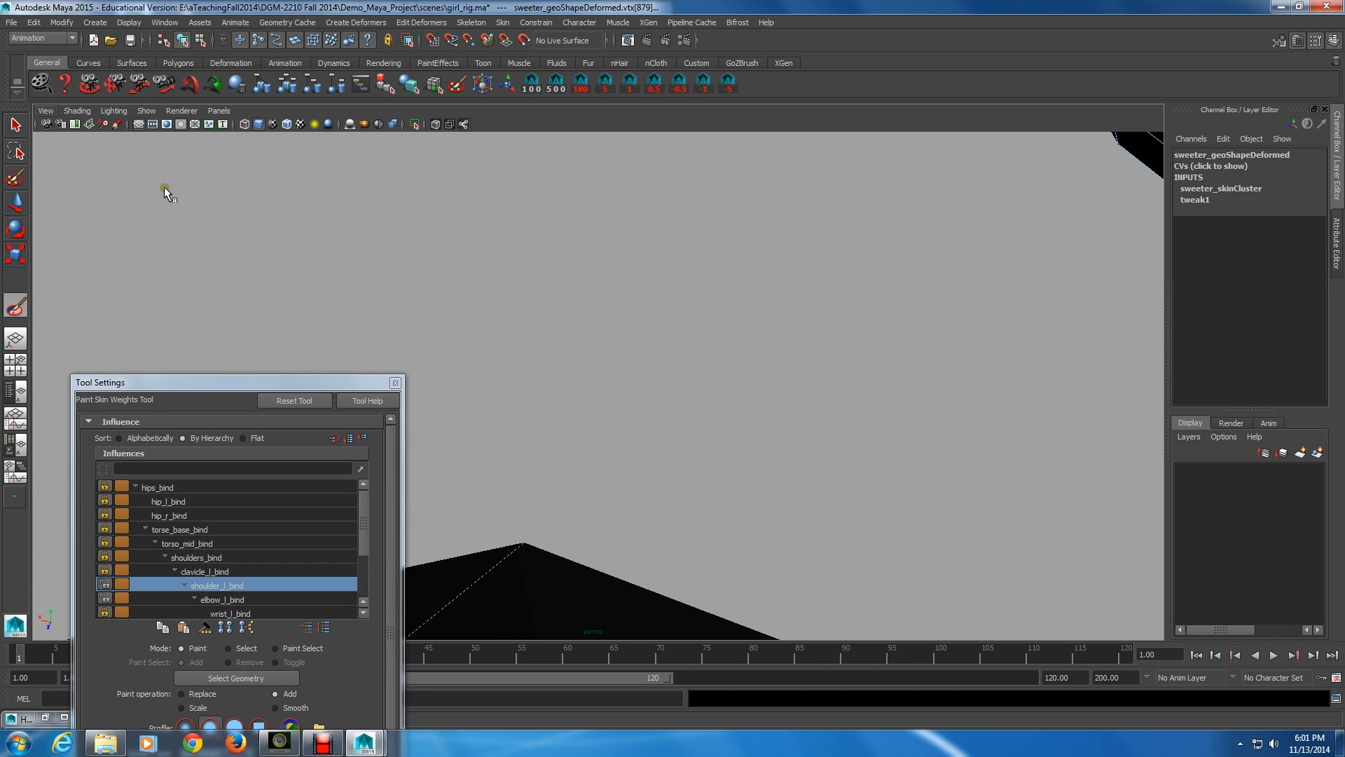
{"action": "left_click", "coordinate": [46, 125]}
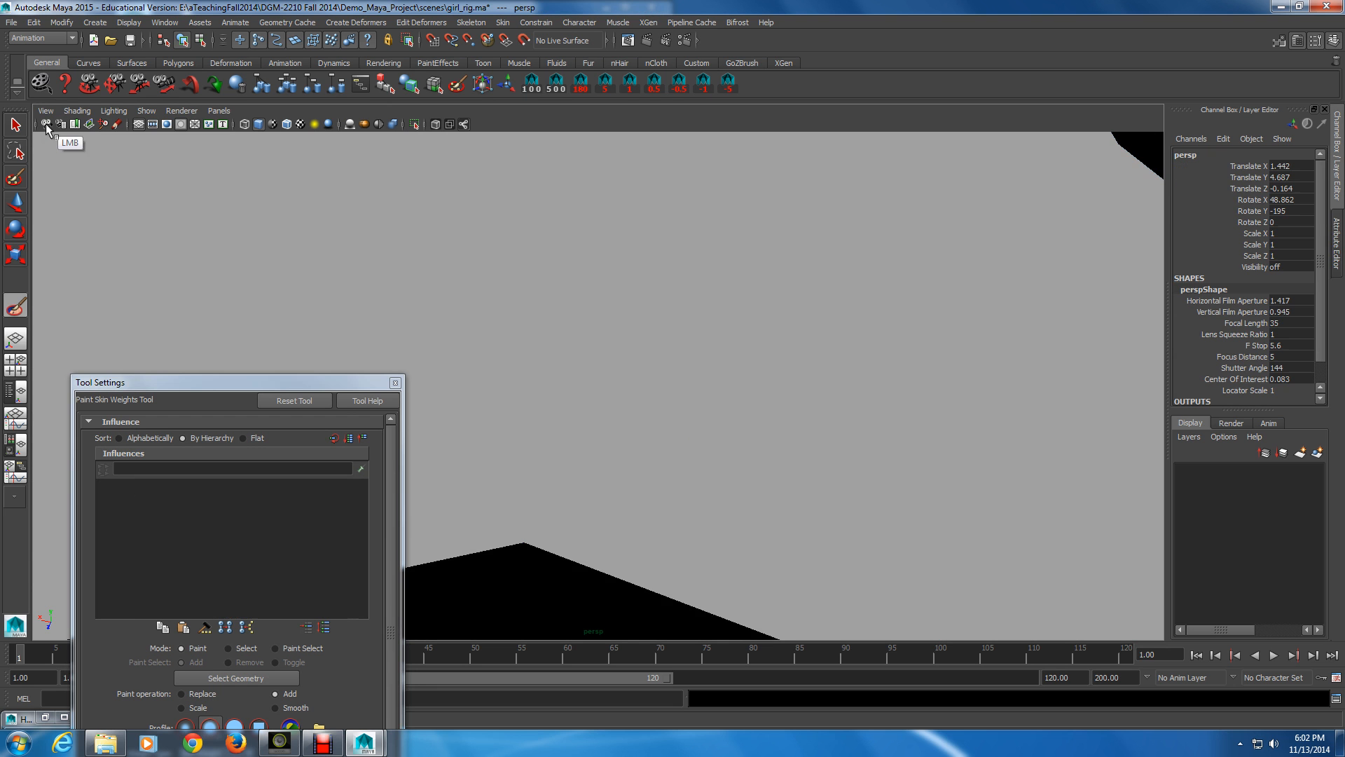
{"action": "left_click", "coordinate": [46, 124]}
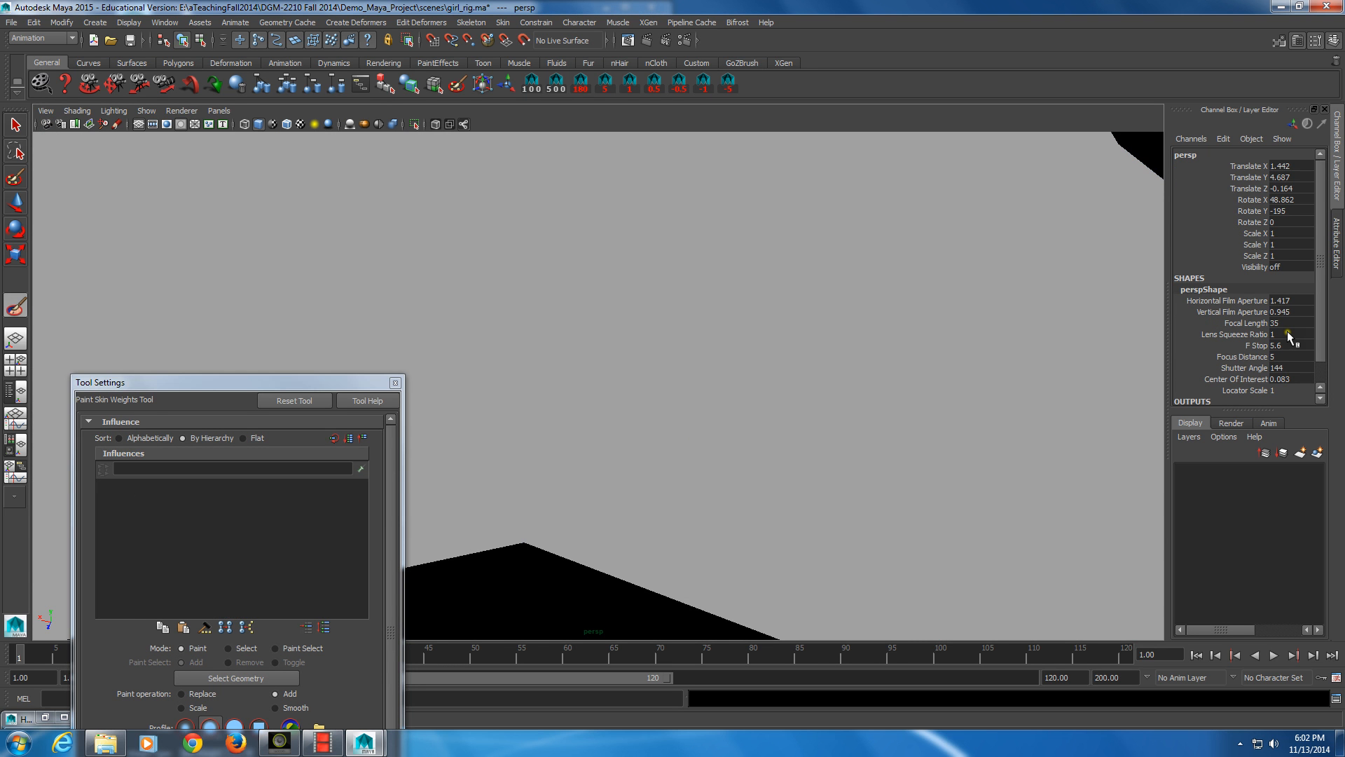
{"action": "scroll", "coordinate": [1320, 297], "scroll_direction": "down", "scroll_amount": 2}
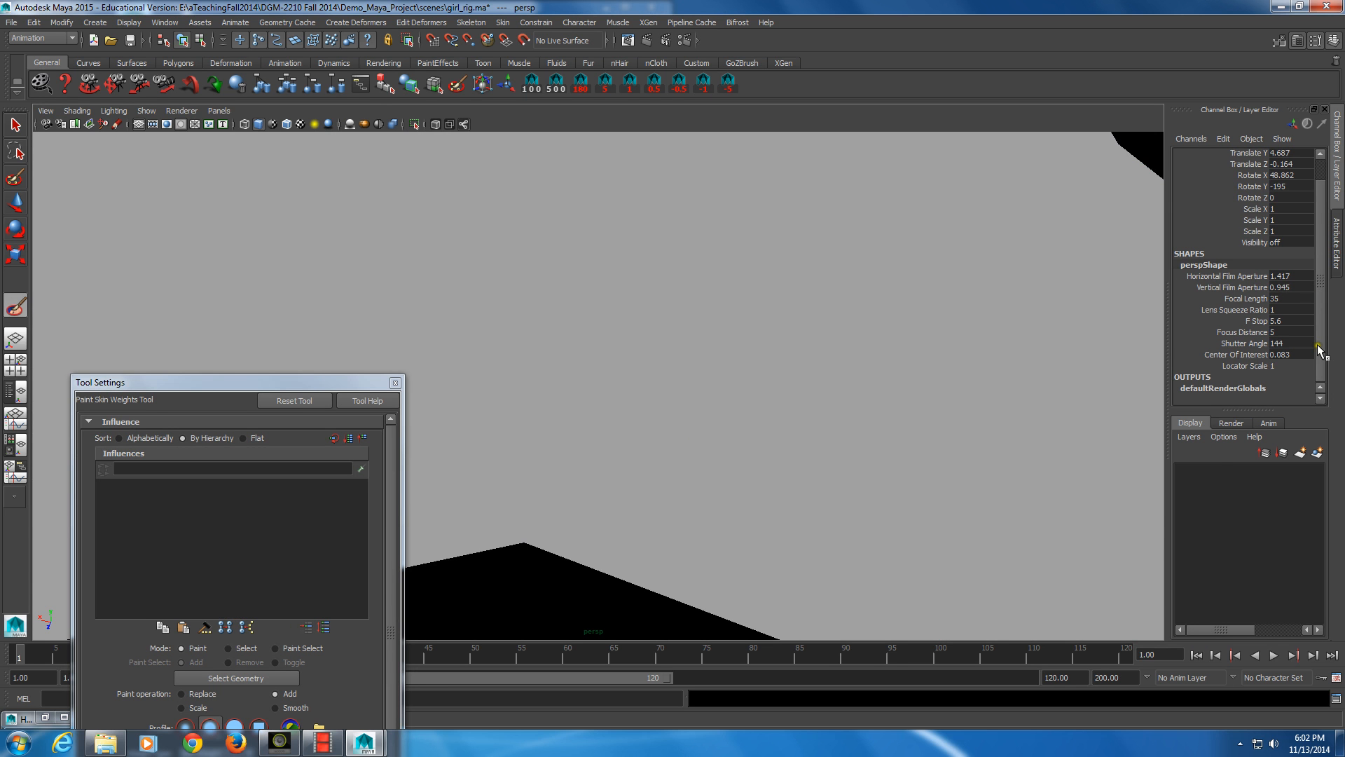
{"action": "key", "text": "ctrl"}
{"action": "key", "text": "ctrl+a"}
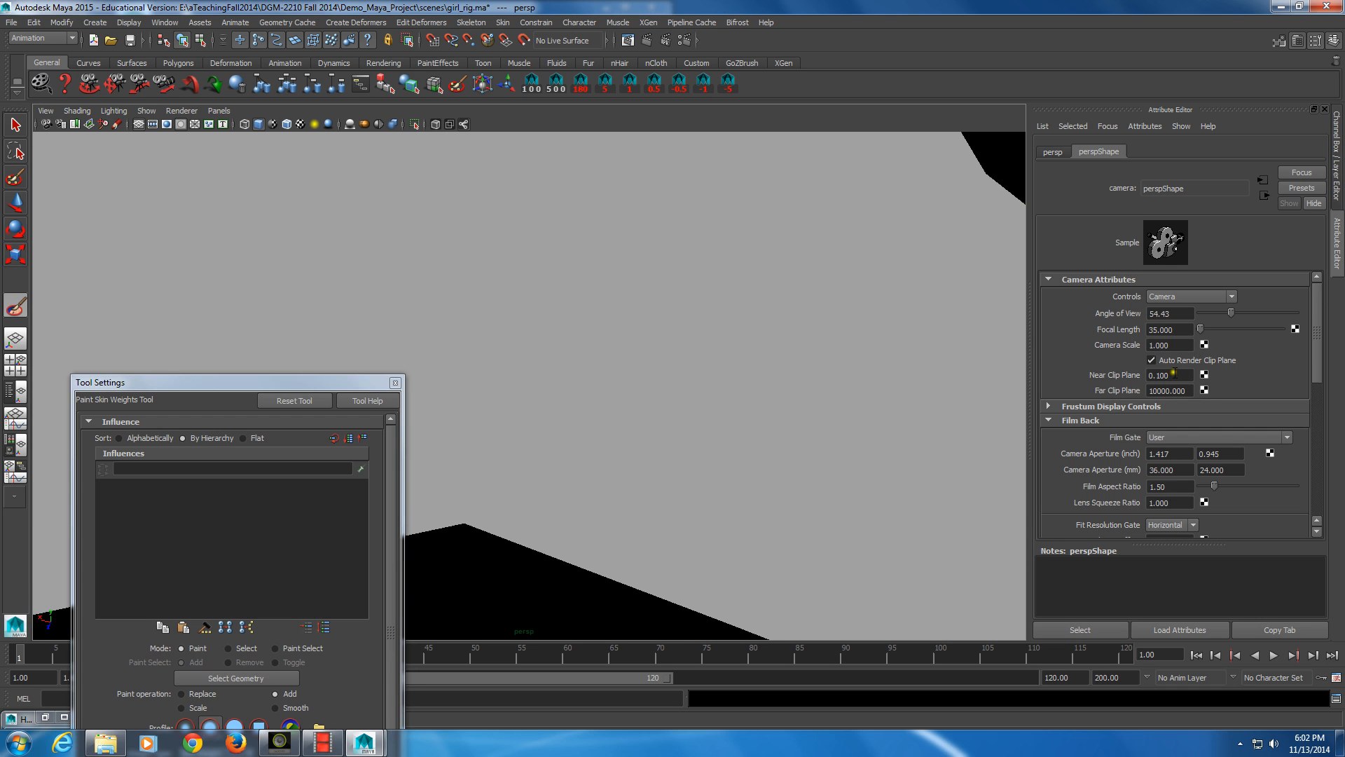
{"action": "left_click_drag", "start_coordinate": [1174, 373], "coordinate": [1158, 374]}
{"action": "type", "text": ".00"}
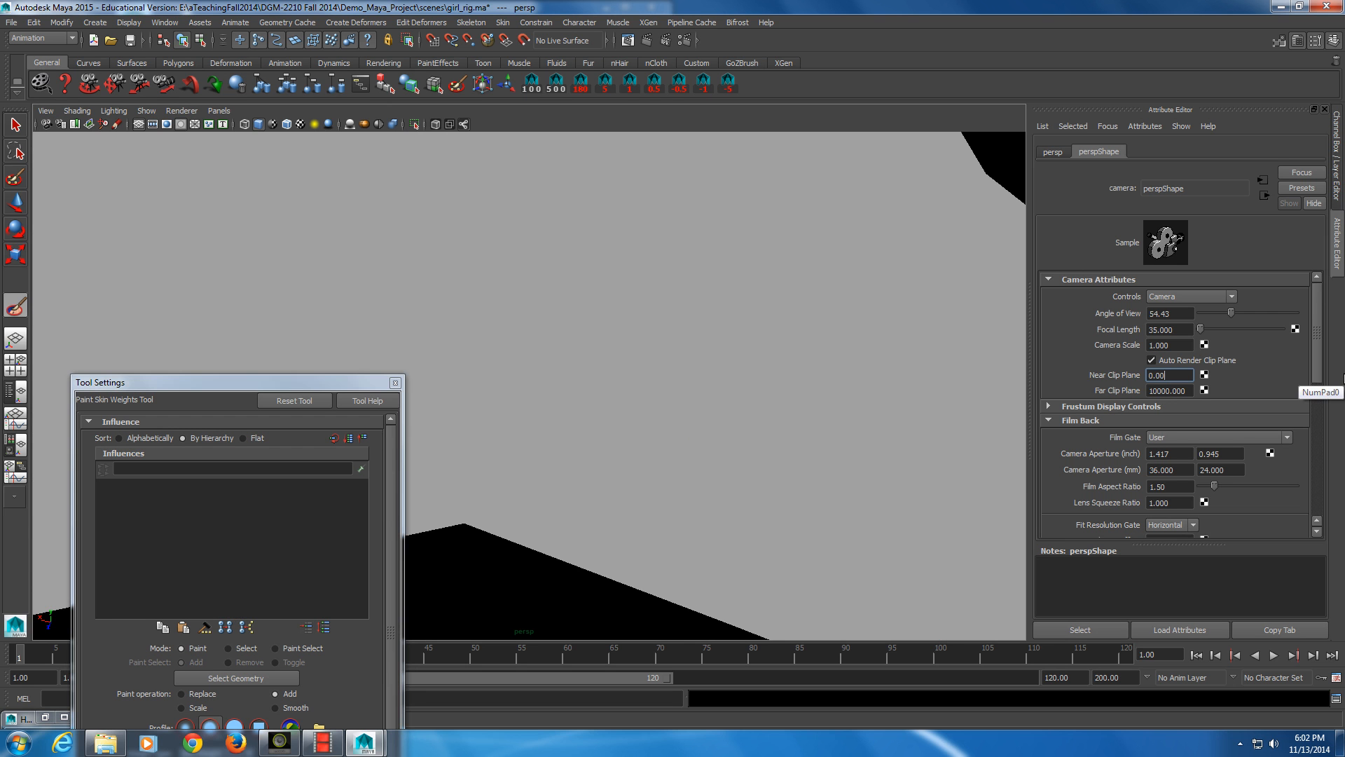
{"action": "type", "text": "1"}
{"action": "key", "text": "Return"}
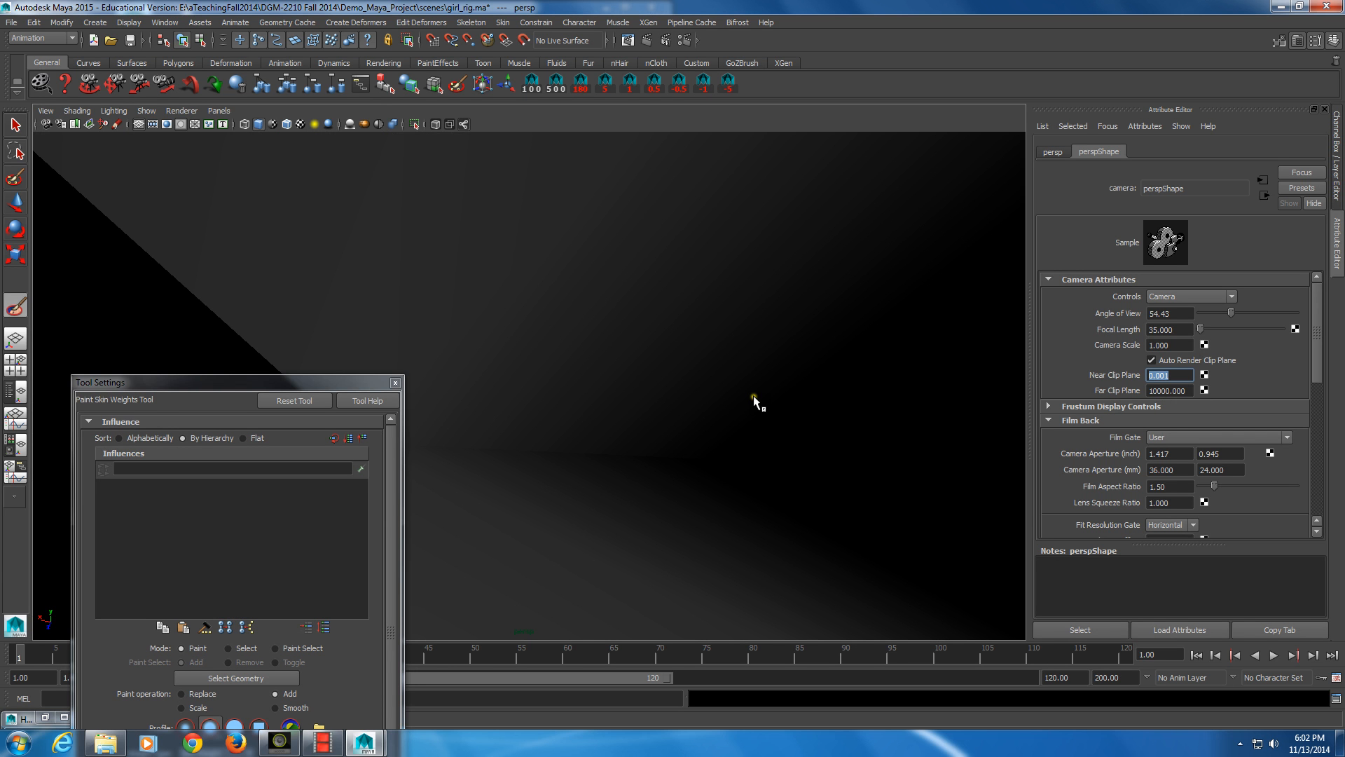
- Increase the persp camera's Far Clip Plane by adding extra zeros to its value
{"action": "left_click", "coordinate": [1173, 392]}
{"action": "left_click", "coordinate": [1214, 374]}
{"action": "key", "text": "BackSpace"}
{"action": "key", "text": "KP_Enter"}
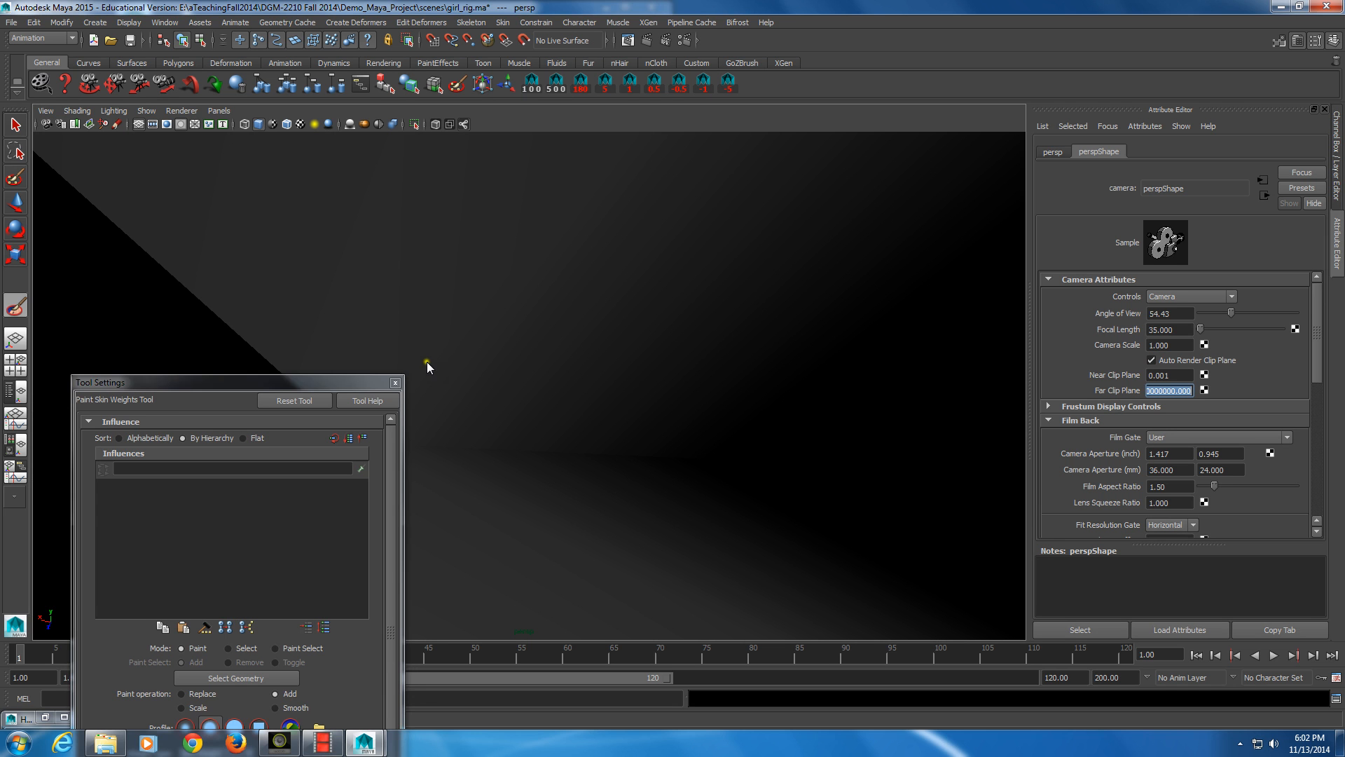
- Reselect the sweater mesh, restore its elbow crease vertex selection and return to Paint Skin Weights
{"action": "left_click_drag", "start_coordinate": [374, 378], "coordinate": [370, 210]}
{"action": "left_click_drag", "start_coordinate": [374, 378], "coordinate": [363, 173]}
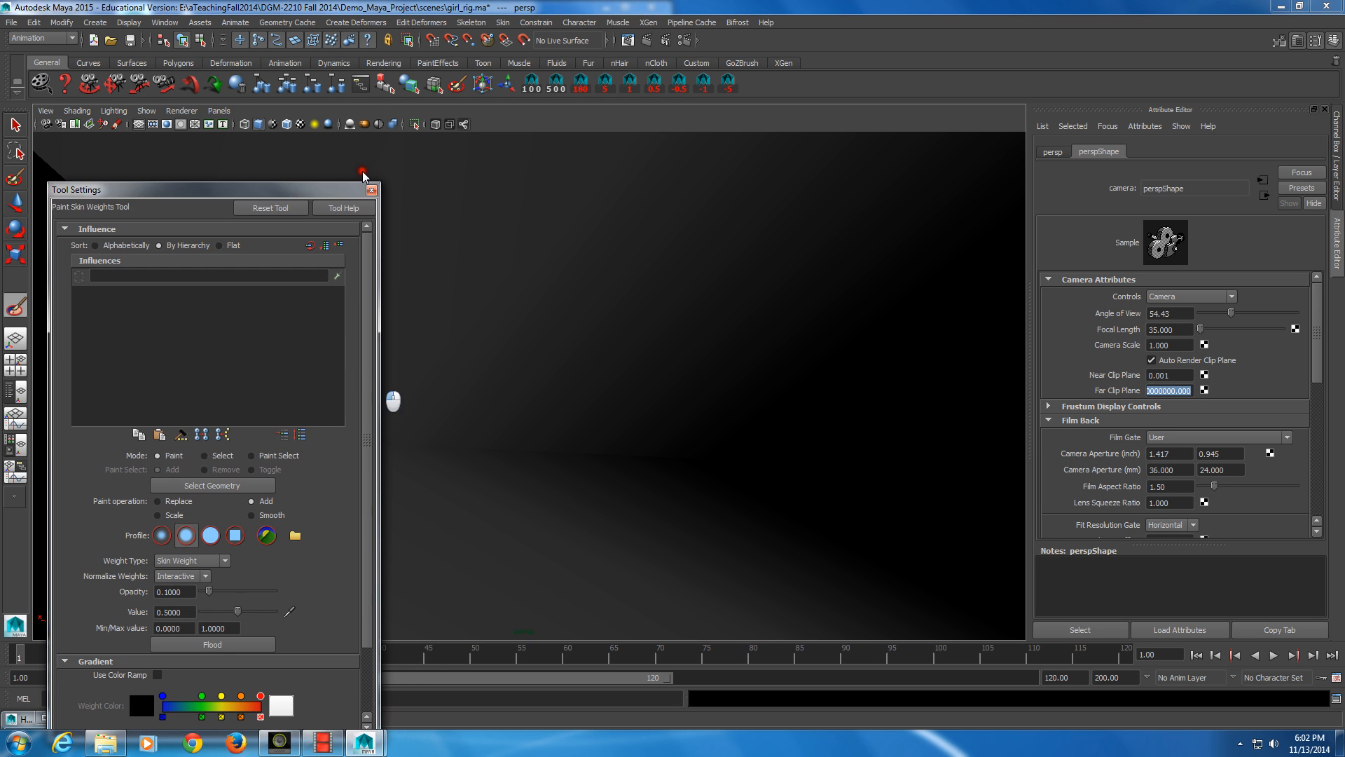
{"action": "key", "text": "y"}
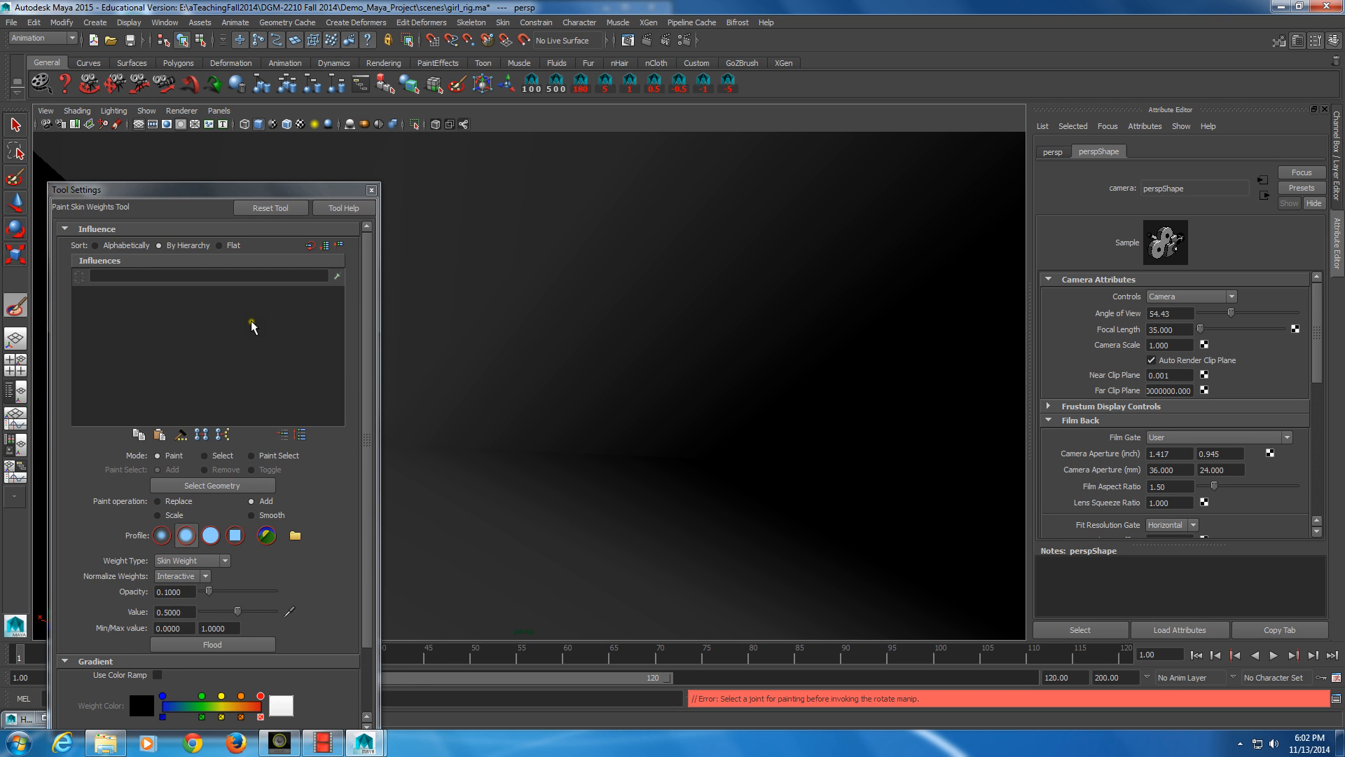
{"action": "left_click", "coordinate": [15, 124]}
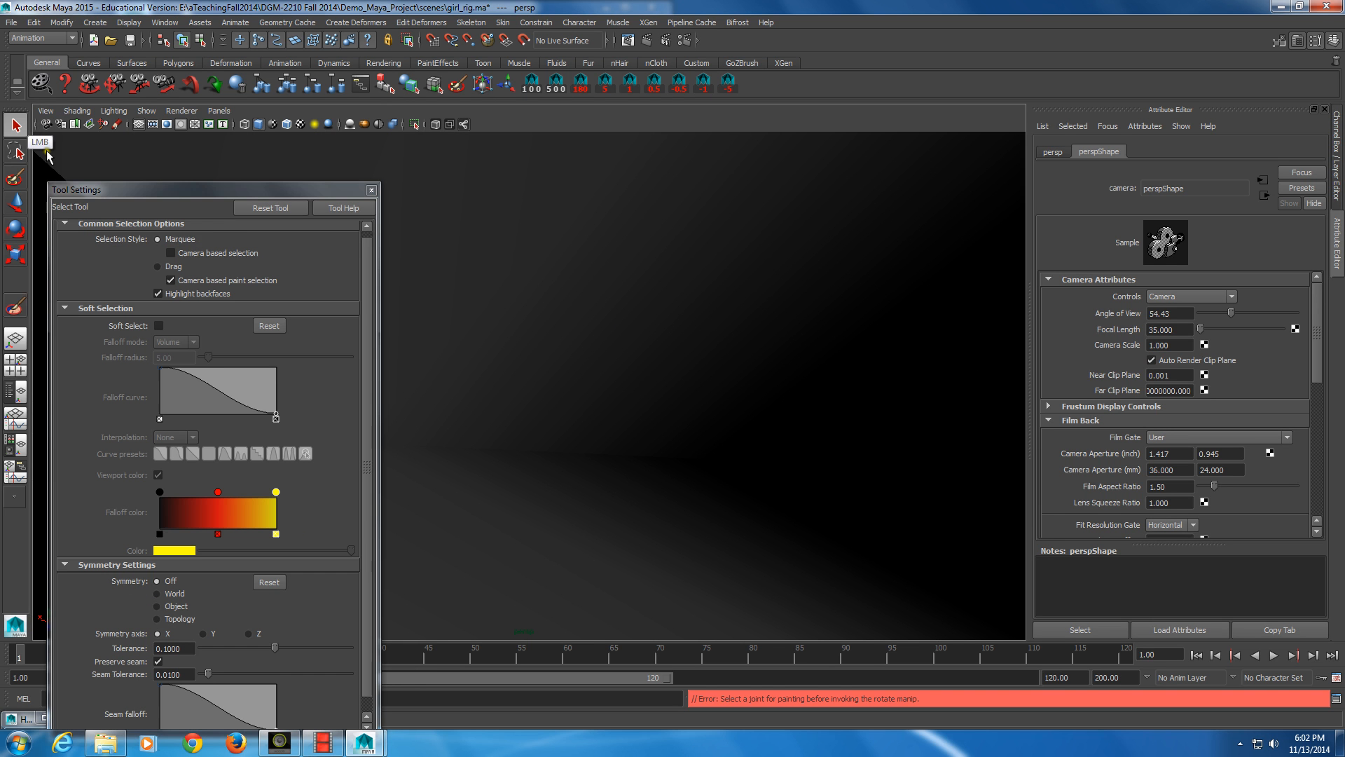
{"action": "right_click_drag", "start_coordinate": [728, 424], "coordinate": [683, 365], "text": "alt"}
{"action": "left_click_drag", "start_coordinate": [683, 365], "coordinate": [554, 526], "text": "alt"}
{"action": "left_click", "coordinate": [555, 525]}
{"action": "right_click_drag", "start_coordinate": [555, 523], "coordinate": [765, 498], "text": "alt"}
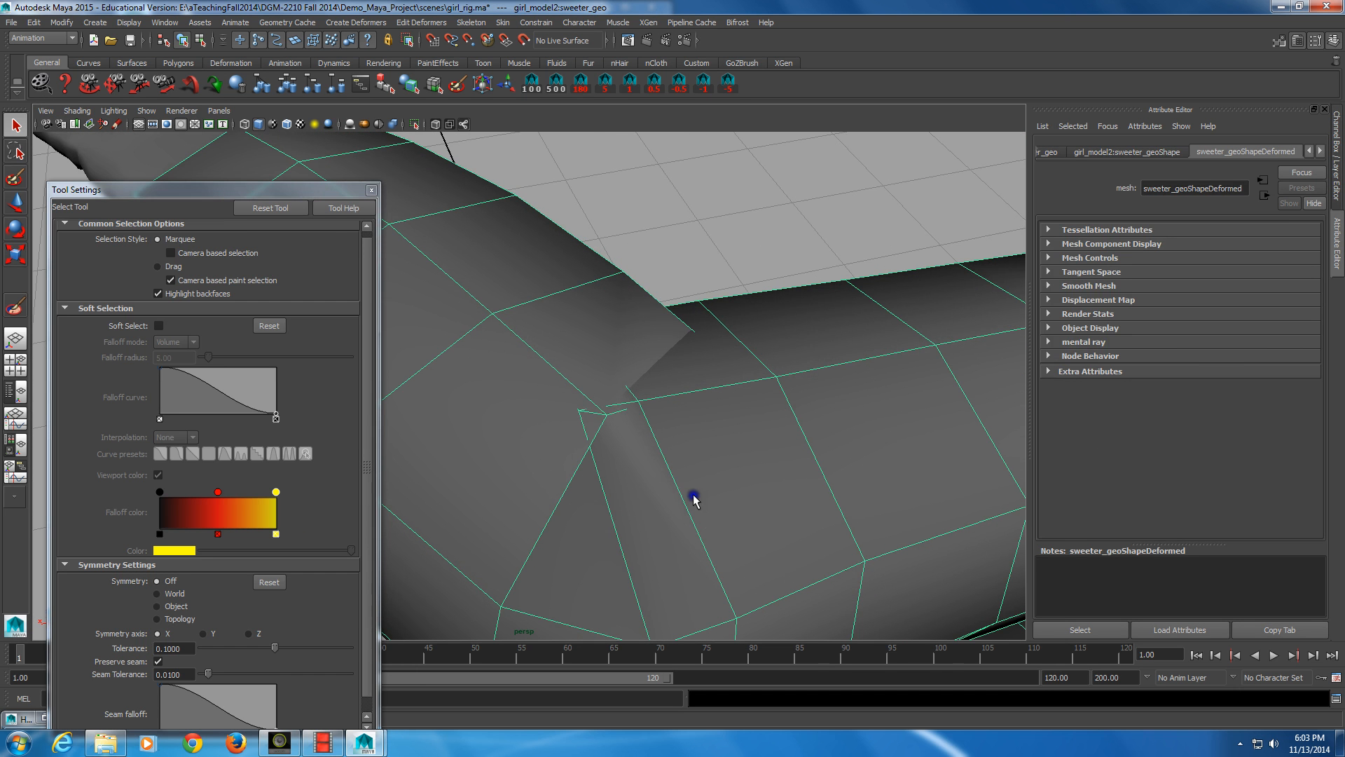
{"action": "key", "text": "F8"}
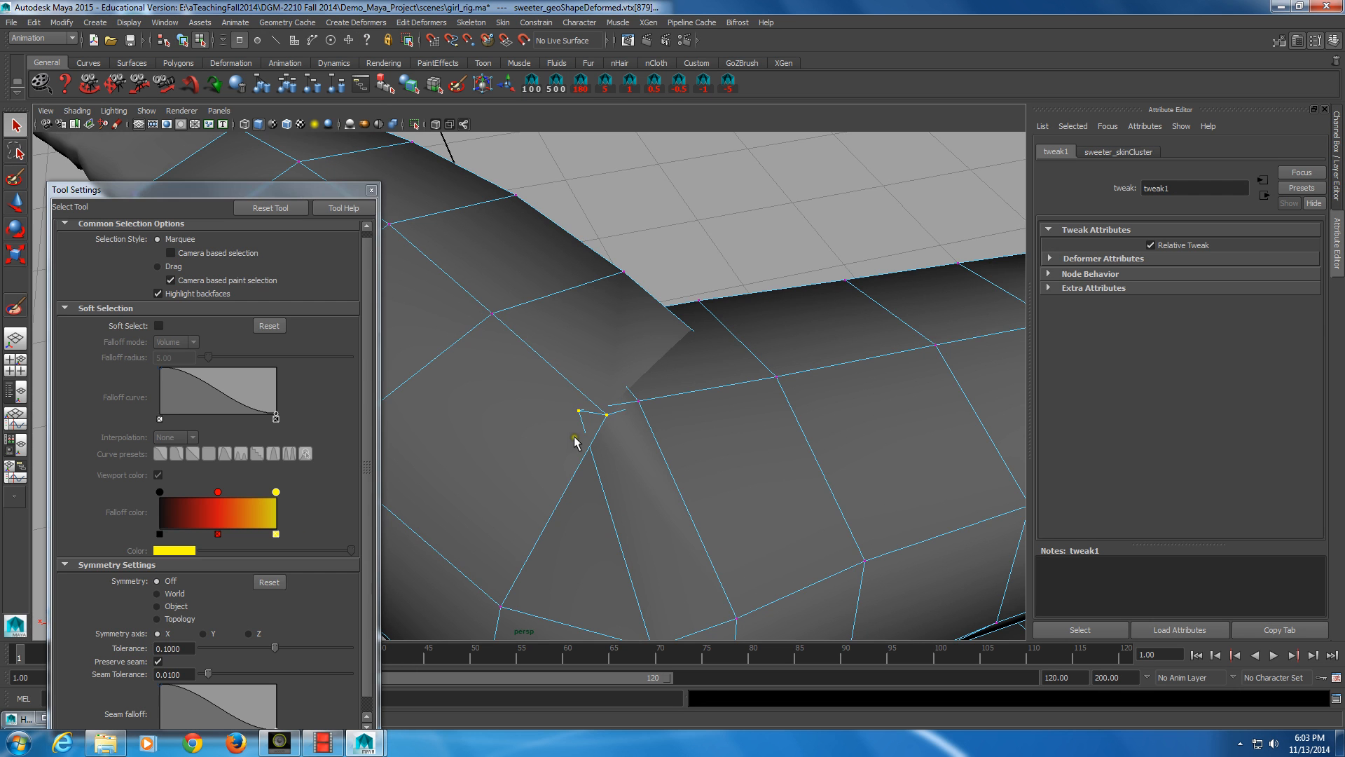
{"action": "key", "text": "y"}
- Set the paint operation to Smooth and repeatedly flood the shoulder_l_bind weights on the selected crease vertices
{"action": "left_click_drag", "start_coordinate": [546, 399], "coordinate": [524, 418], "text": "alt"}
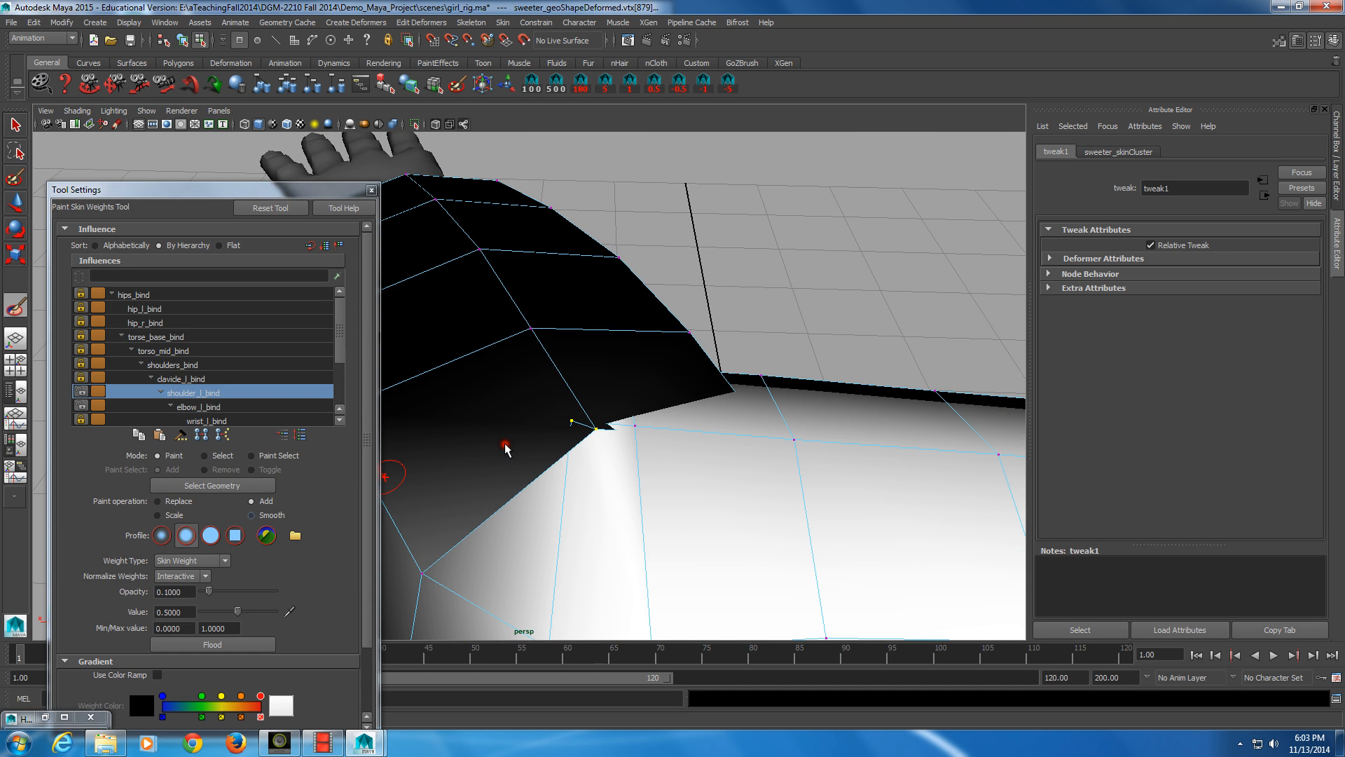
{"action": "left_click", "coordinate": [252, 515]}
{"action": "left_click_drag", "start_coordinate": [367, 404], "coordinate": [367, 468]}
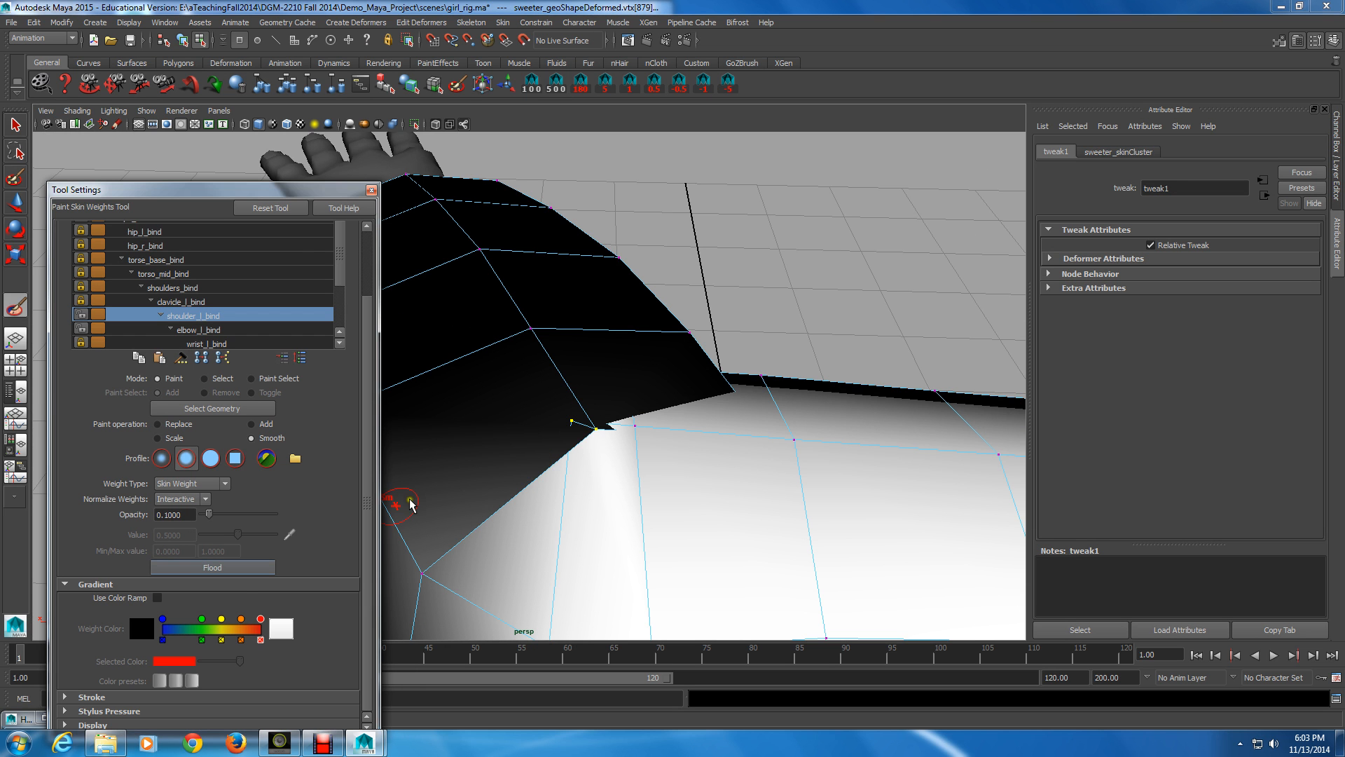
{"action": "left_click", "coordinate": [207, 568]}
{"action": "left_click", "coordinate": [208, 569]}
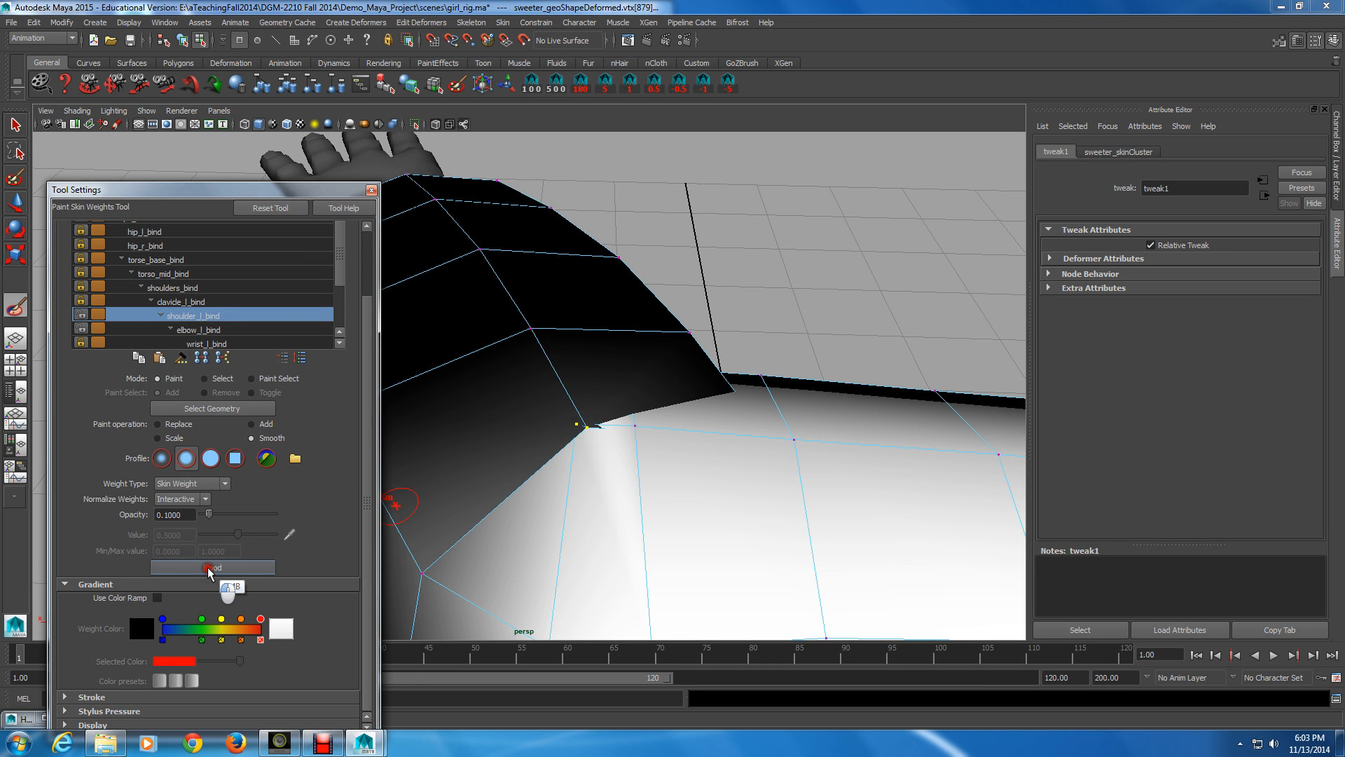
{"action": "left_click", "coordinate": [208, 568]}
{"action": "left_click", "coordinate": [208, 568]}
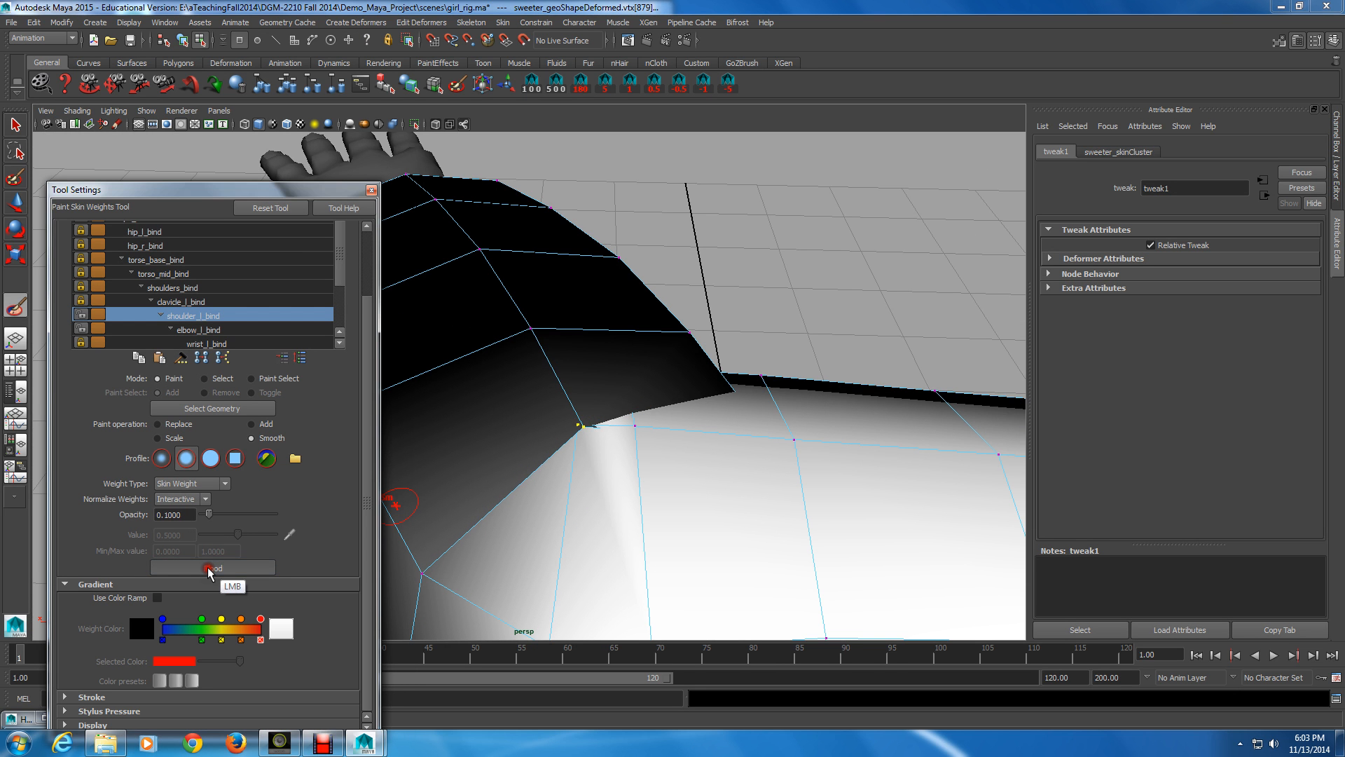
{"action": "left_click", "coordinate": [208, 568]}
{"action": "left_click", "coordinate": [208, 568]}
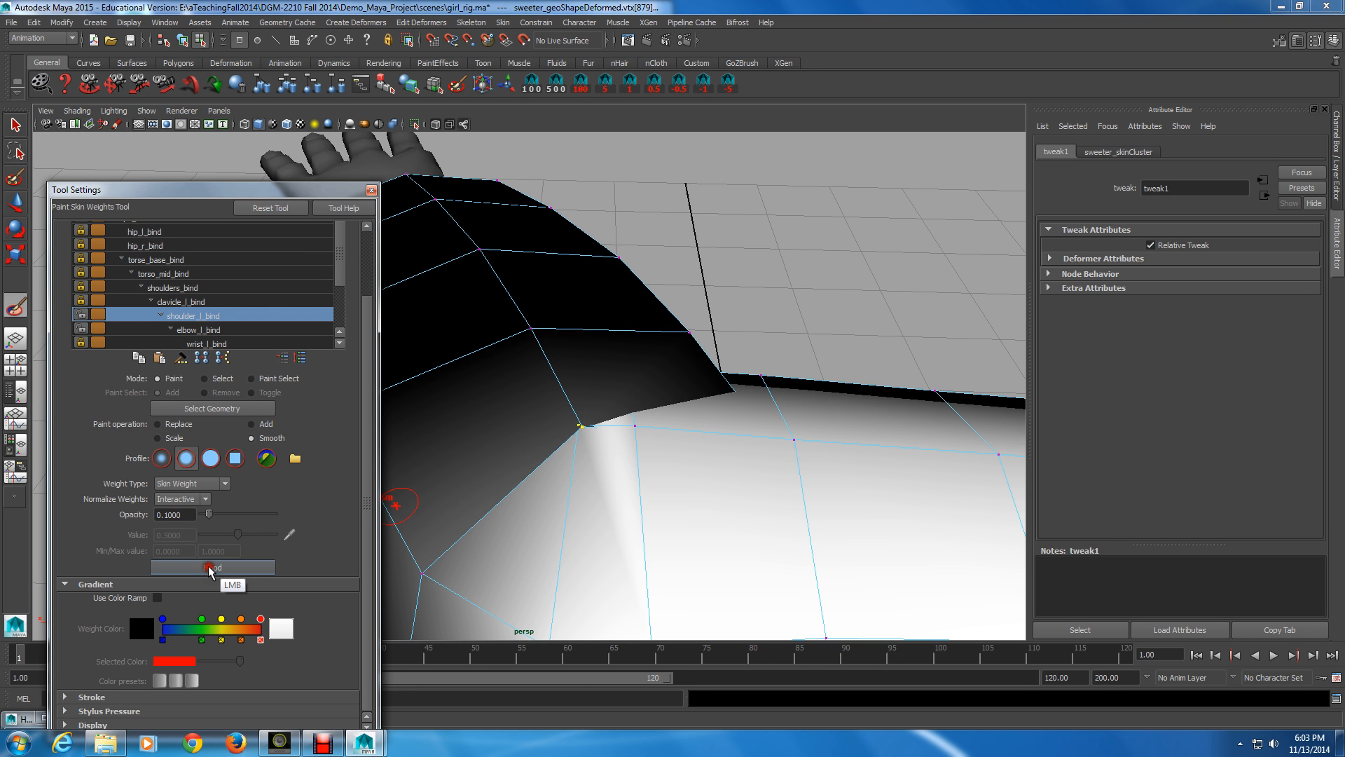
{"action": "left_click", "coordinate": [208, 568]}
- Check the left elbow crease in smooth mesh preview and return to the unsmoothed display
{"action": "mouse_move", "coordinate": [628, 506]}
{"action": "left_mouse_down", "text": "alt"}
{"action": "mouse_move", "coordinate": [610, 488]}
{"action": "mouse_move", "coordinate": [627, 505]}
{"action": "mouse_move", "coordinate": [601, 527]}
{"action": "mouse_move", "coordinate": [648, 496]}
{"action": "mouse_move", "coordinate": [582, 498]}
{"action": "mouse_move", "coordinate": [578, 482]}
{"action": "mouse_move", "coordinate": [597, 474]}
{"action": "mouse_move", "coordinate": [568, 473]}
{"action": "left_mouse_up", "text": "alt"}
{"action": "key", "text": "3"}
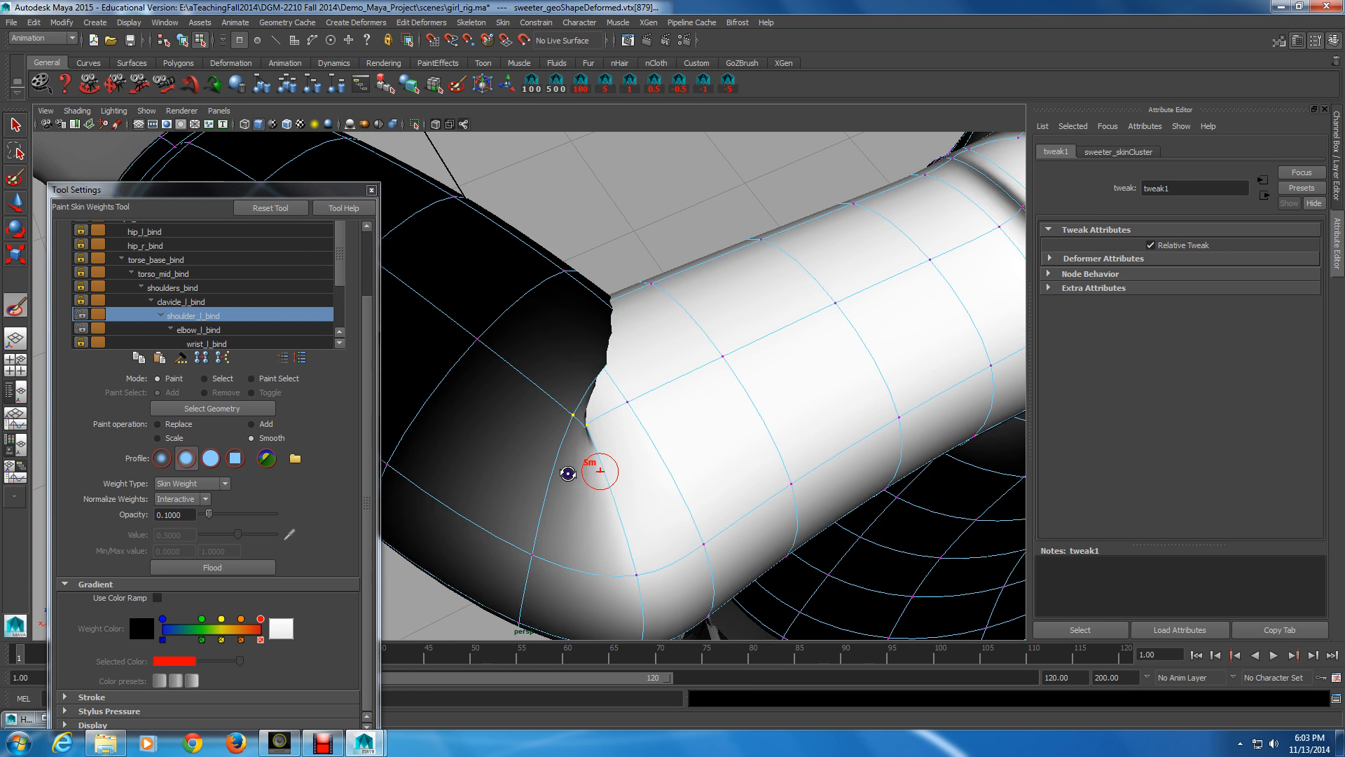
{"action": "key", "text": "1"}
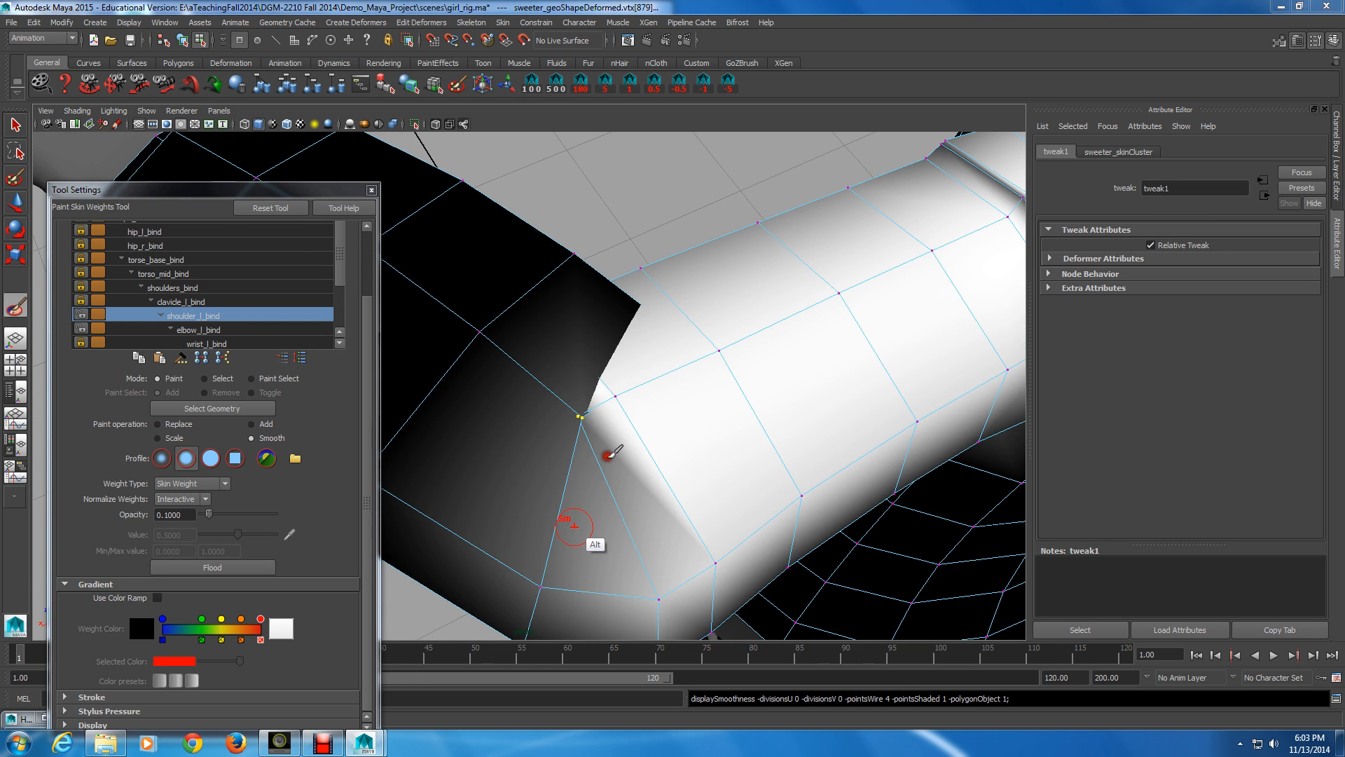
- Select the clustered sweater vertices on the other side of the left elbow's inner crease and activate the Move Tool
{"action": "mouse_move", "coordinate": [574, 525]}
{"action": "left_mouse_down", "text": "alt"}
{"action": "mouse_move", "coordinate": [592, 438]}
{"action": "mouse_move", "coordinate": [595, 481]}
{"action": "left_mouse_up", "text": "alt"}
{"action": "key", "text": "q"}
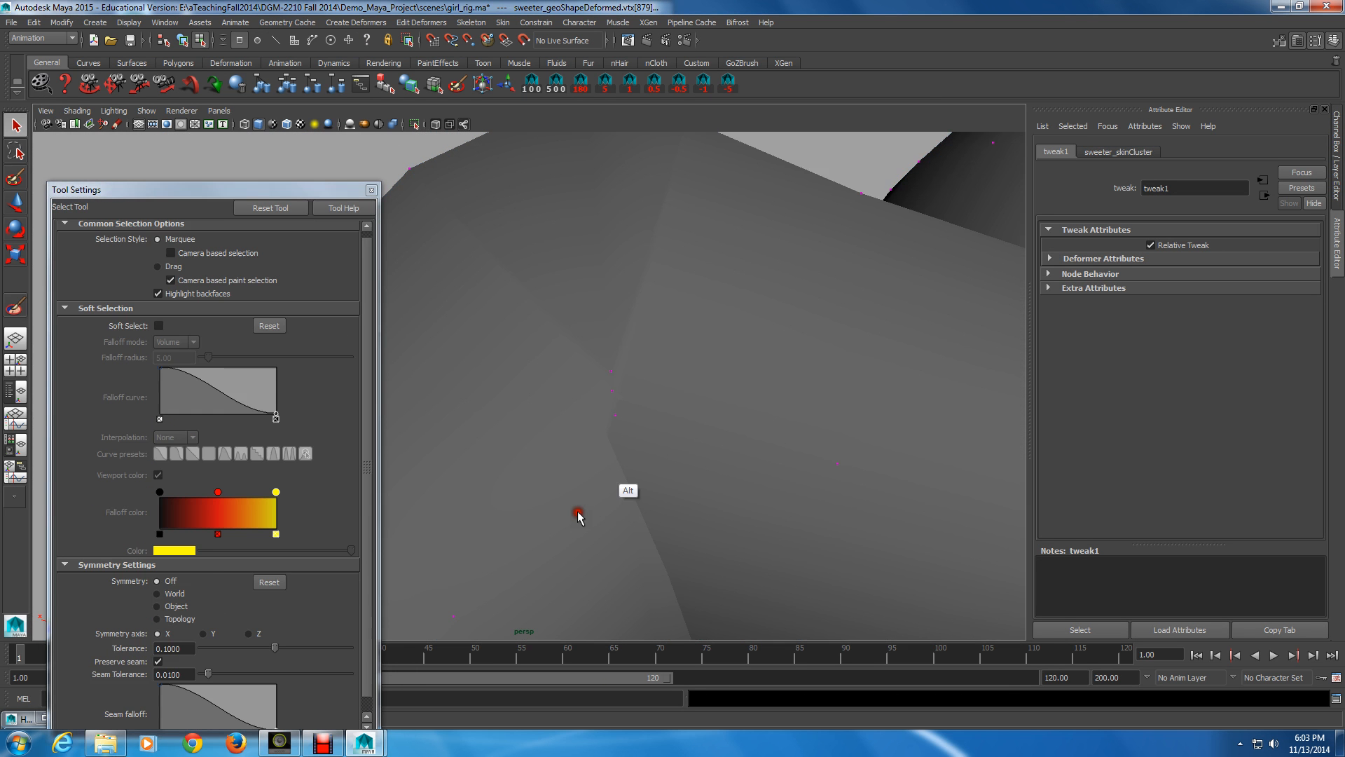
{"action": "key", "text": "F8"}
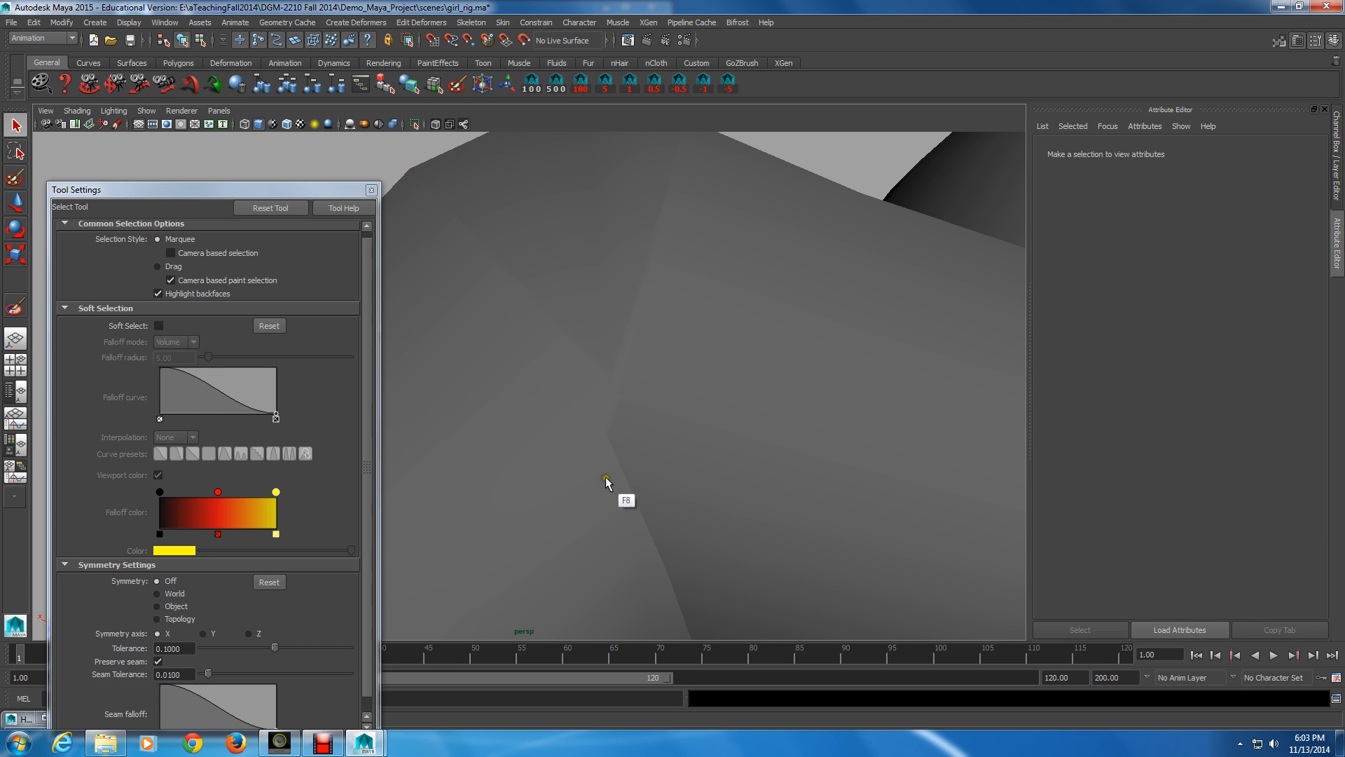
{"action": "left_click", "coordinate": [607, 478]}
{"action": "left_click", "coordinate": [631, 439]}
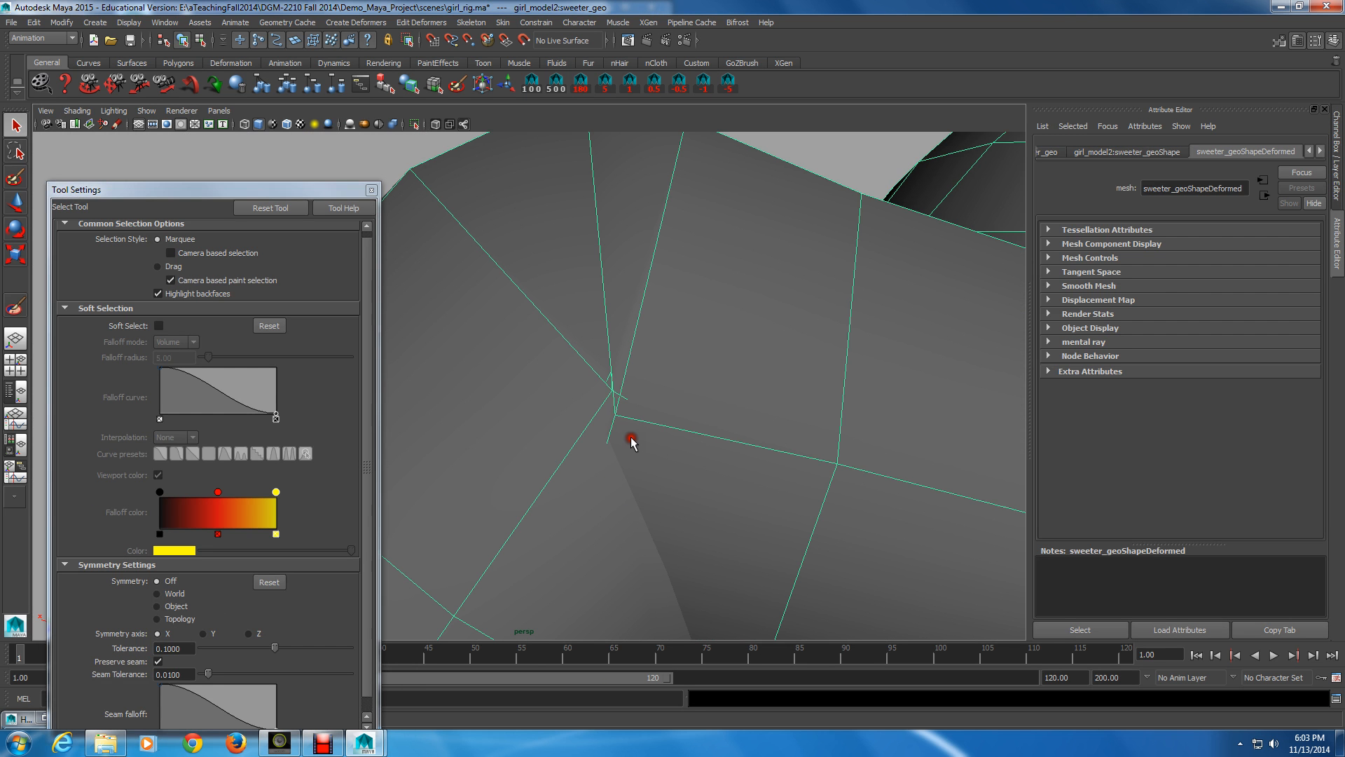
{"action": "key", "text": "F8"}
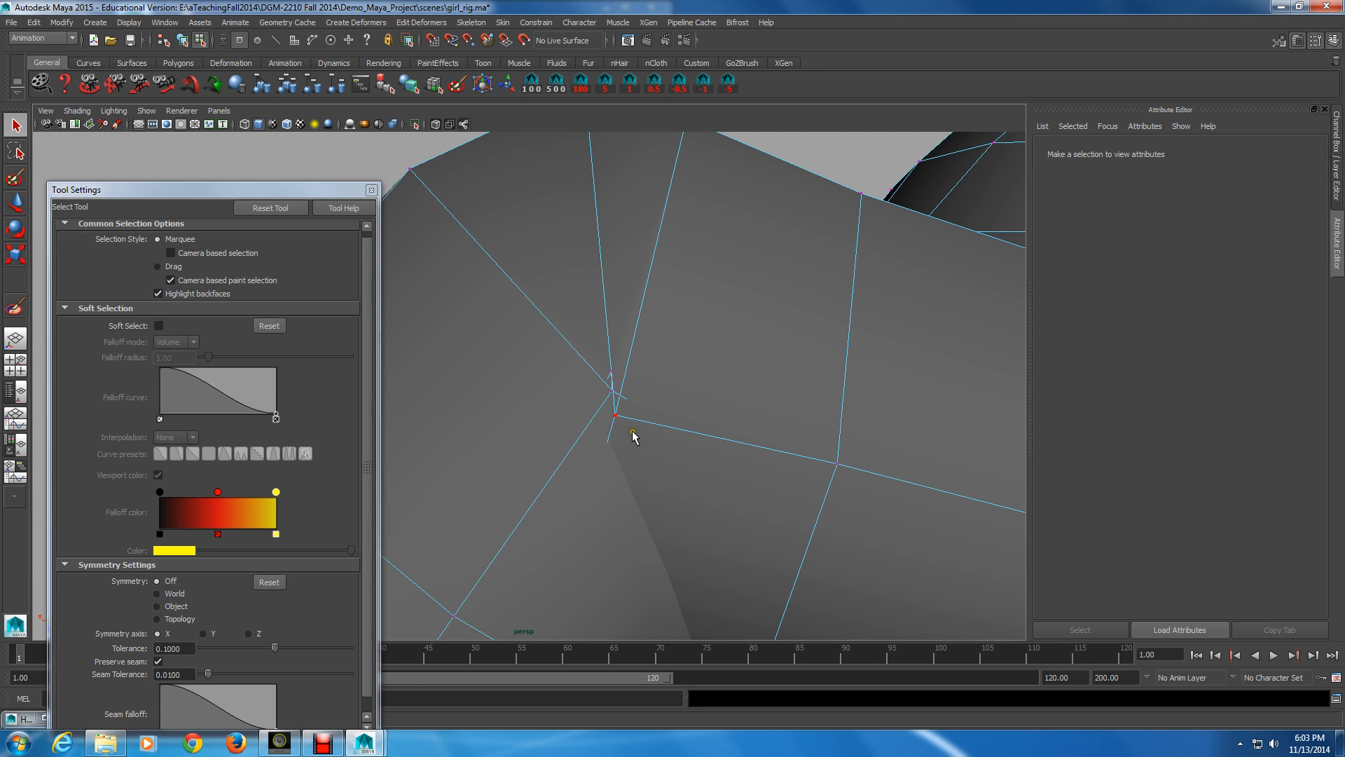
{"action": "left_click", "coordinate": [616, 416]}
{"action": "mouse_move", "coordinate": [633, 359]}
{"action": "left_mouse_down", "text": "shift"}
{"action": "mouse_move", "coordinate": [588, 406]}
{"action": "mouse_move", "coordinate": [650, 367]}
{"action": "left_mouse_up", "text": "shift"}
{"action": "key", "text": "w"}
- Return to Paint Skin Weights and flood Smooth on the newly selected crease vertices for shoulder_l_bind
{"action": "right_click_drag", "start_coordinate": [651, 368], "coordinate": [636, 410], "text": "alt"}
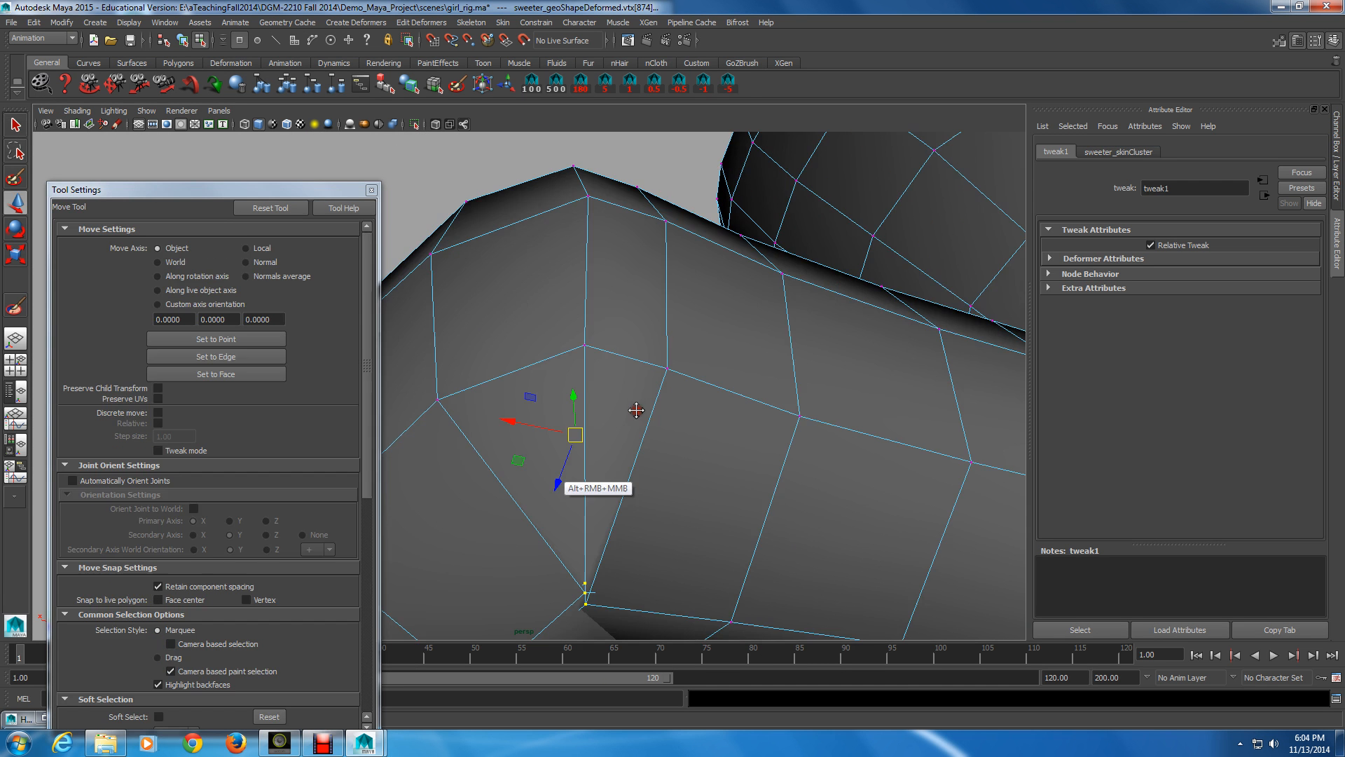
{"action": "left_click_drag", "start_coordinate": [636, 410], "coordinate": [560, 327], "text": "alt"}
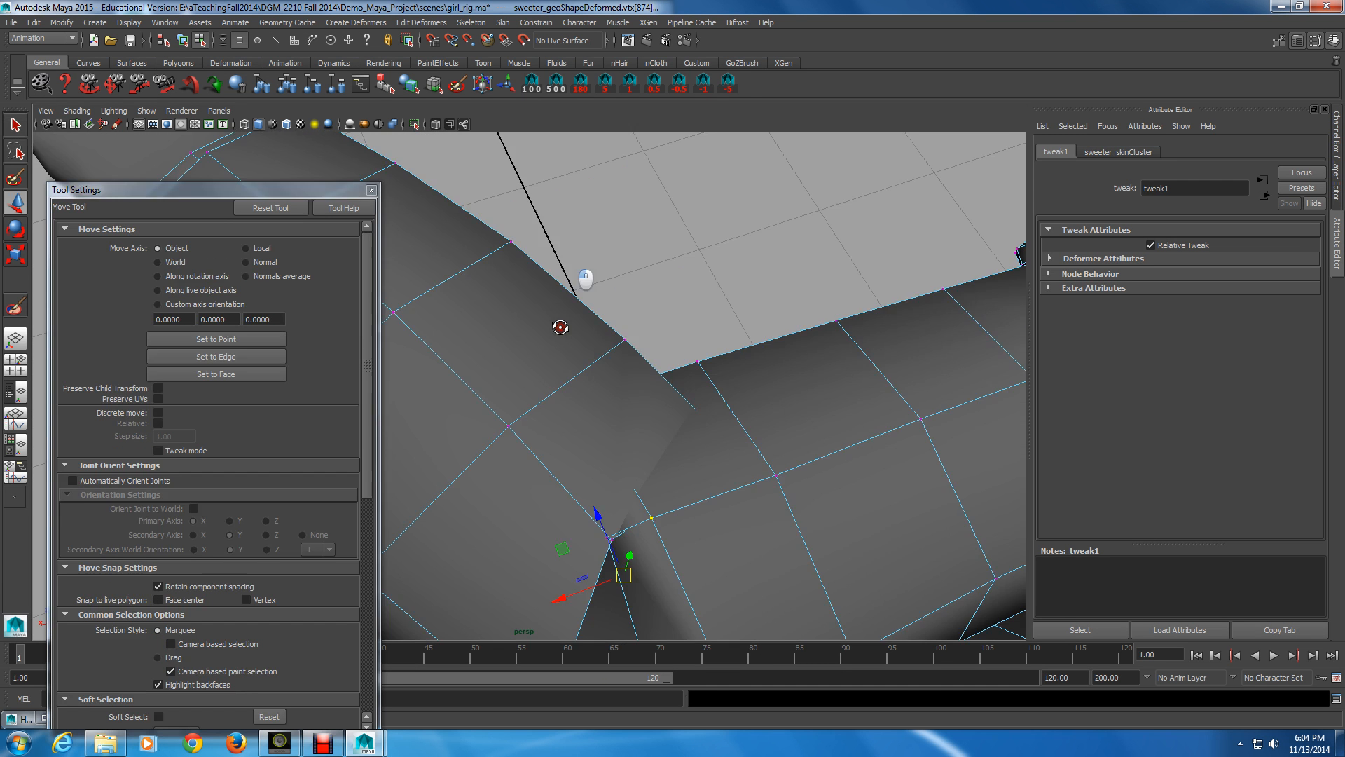
{"action": "middle_click_drag", "start_coordinate": [561, 328], "coordinate": [581, 418], "text": "alt"}
{"action": "left_click_drag", "start_coordinate": [581, 418], "coordinate": [525, 344], "text": "alt"}
{"action": "left_click_drag", "start_coordinate": [525, 343], "coordinate": [522, 343], "text": "alt"}
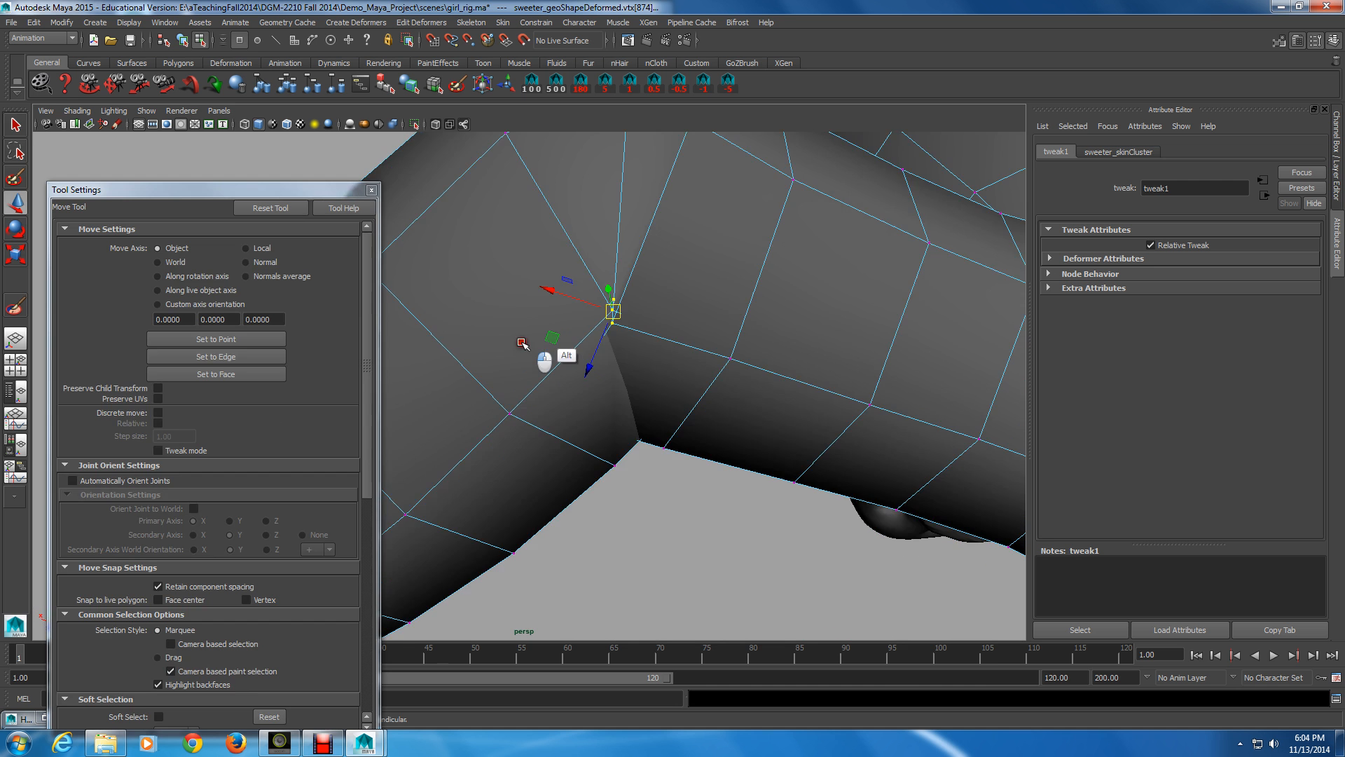
{"action": "key", "text": "y"}
{"action": "middle_click_drag", "start_coordinate": [547, 337], "coordinate": [609, 411], "text": "alt"}
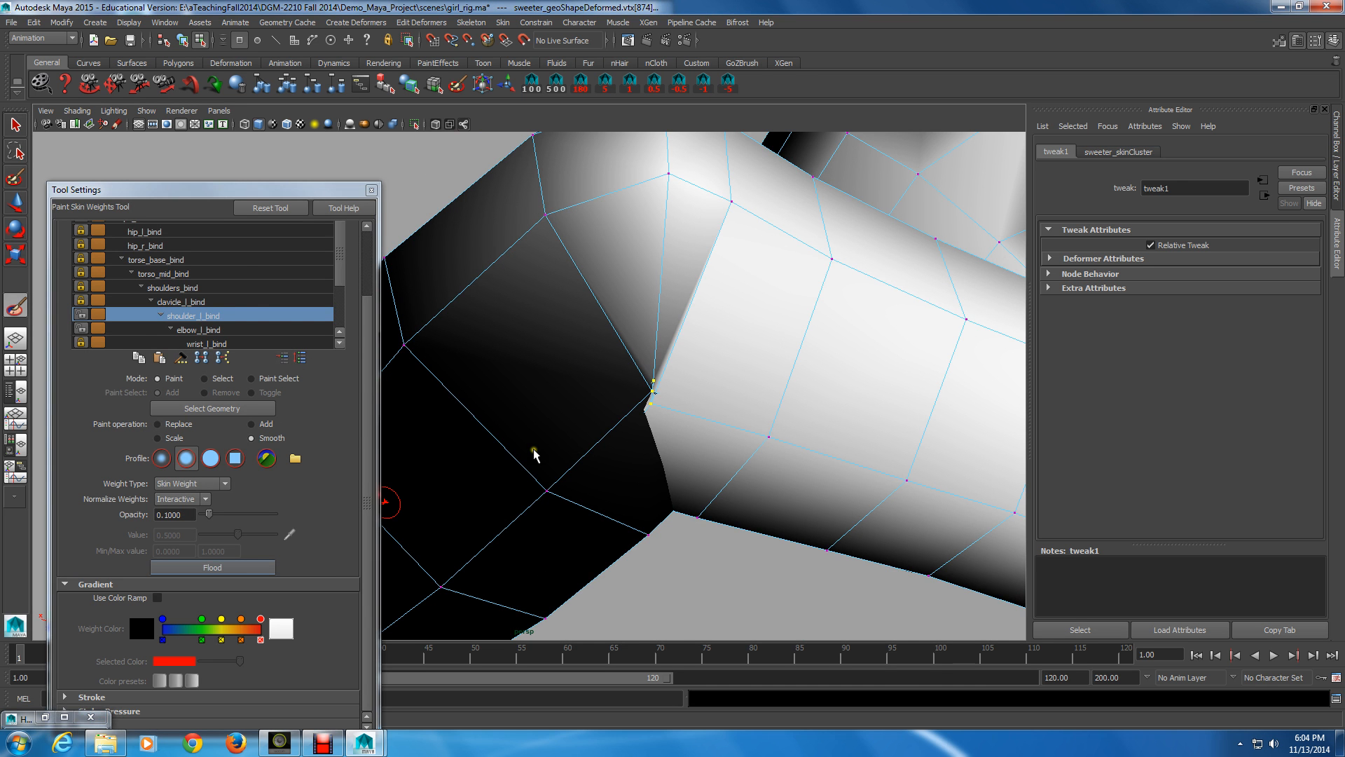
{"action": "left_click", "coordinate": [257, 567]}
{"action": "left_click", "coordinate": [239, 565]}
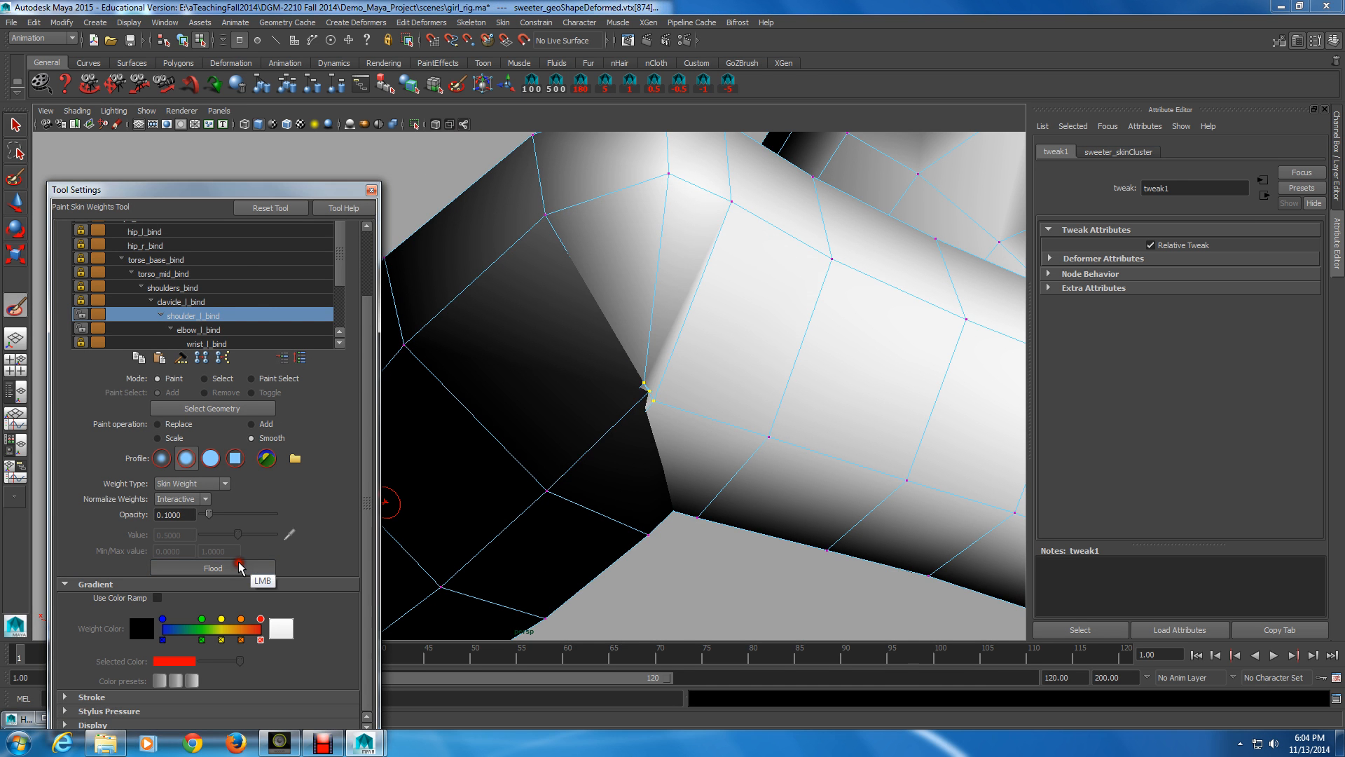
- Flood Smooth once more on the selected crease vertices for shoulder_l_bind, and brush Smooth over the vertex tucked inside the crease
{"action": "left_click", "coordinate": [239, 566]}
{"action": "left_click_drag", "start_coordinate": [636, 470], "coordinate": [590, 471], "text": "alt"}
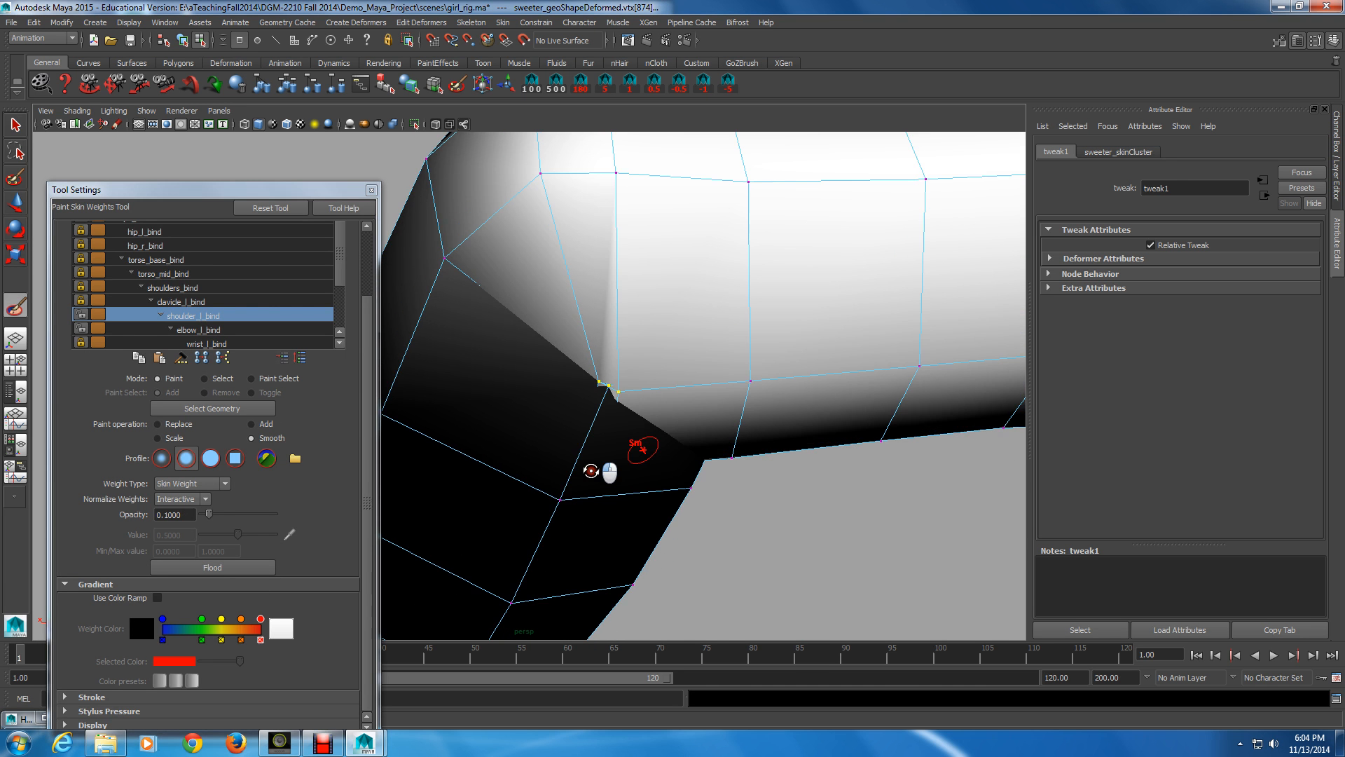
{"action": "right_click_drag", "start_coordinate": [590, 471], "coordinate": [597, 495], "text": "alt"}
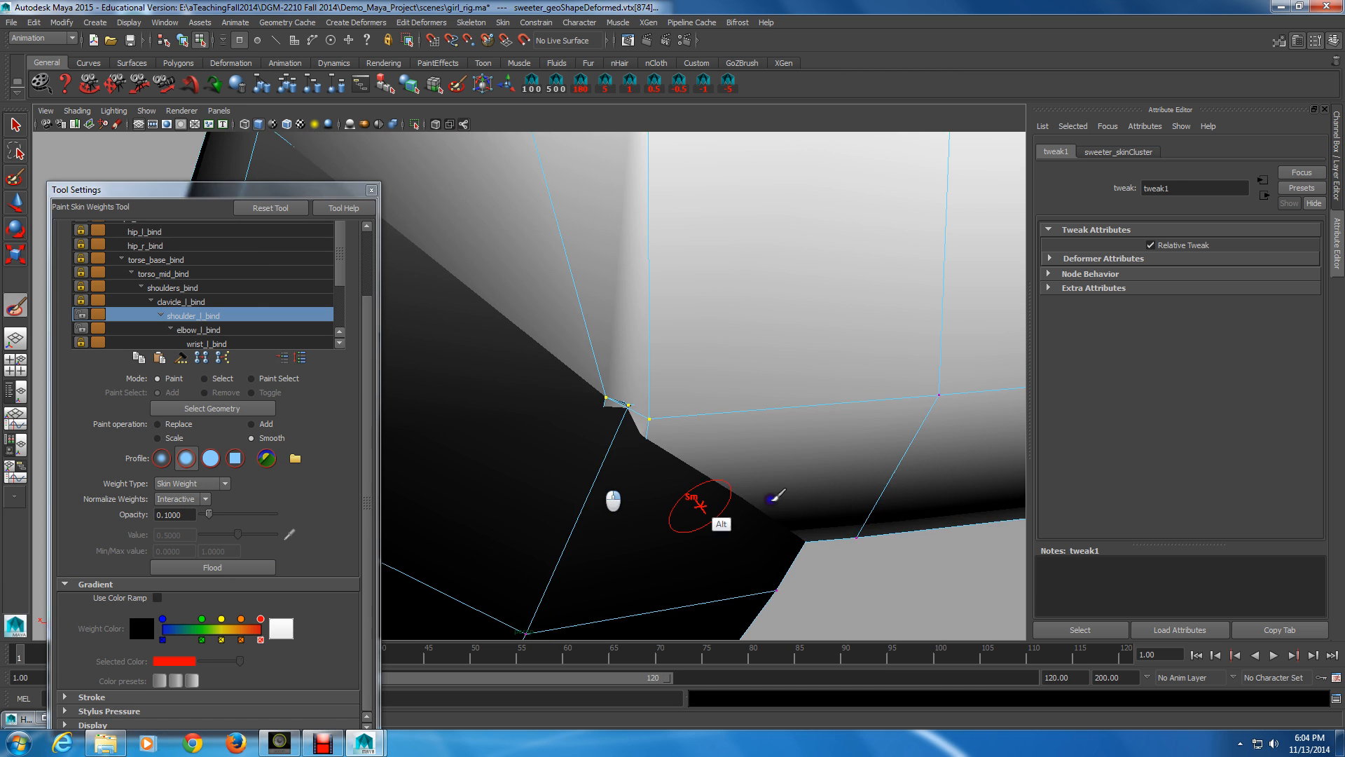
{"action": "mouse_move", "coordinate": [775, 496]}
{"action": "right_mouse_down", "text": "alt"}
{"action": "mouse_move", "coordinate": [700, 506]}
{"action": "mouse_move", "coordinate": [780, 520]}
{"action": "right_mouse_up", "text": "alt"}
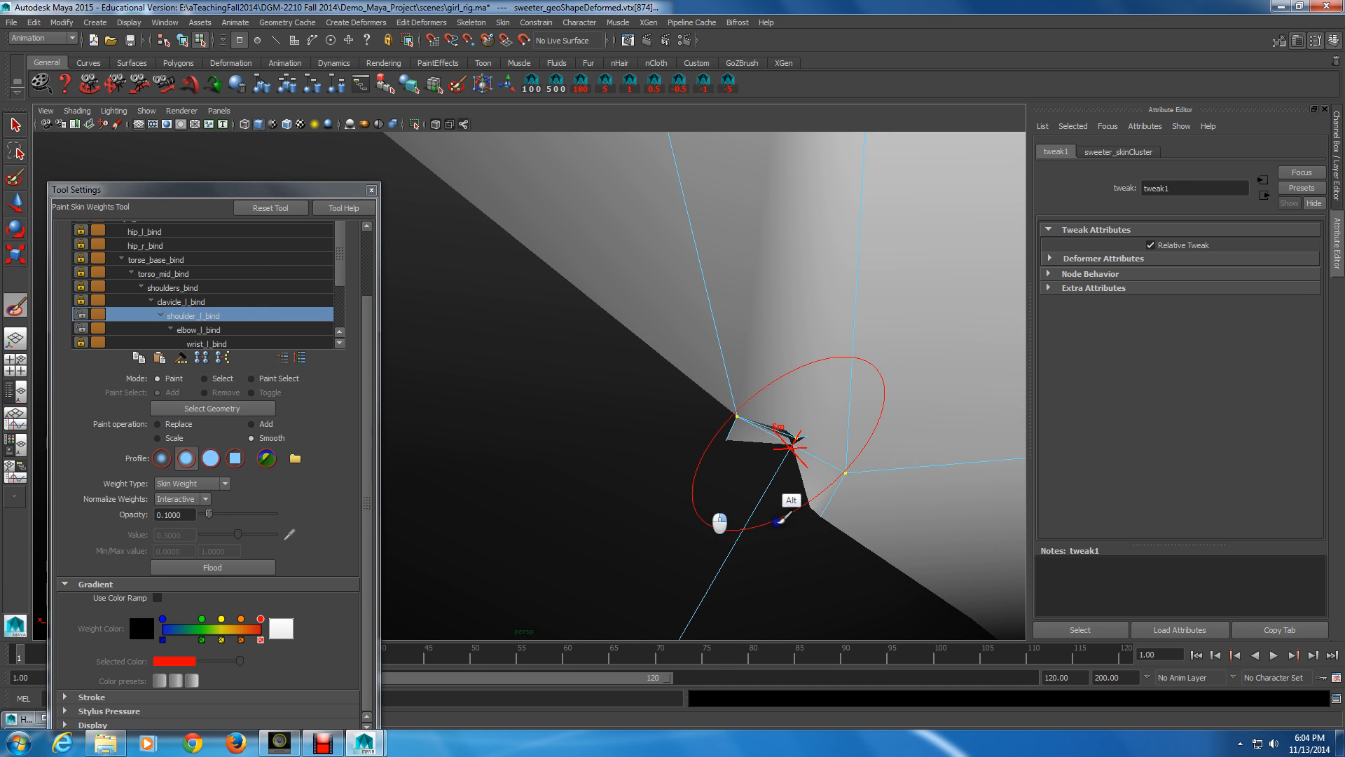
{"action": "mouse_move", "coordinate": [795, 440]}
{"action": "left_mouse_down"}
{"action": "mouse_move", "coordinate": [784, 460]}
{"action": "mouse_move", "coordinate": [746, 469]}
{"action": "left_mouse_up"}
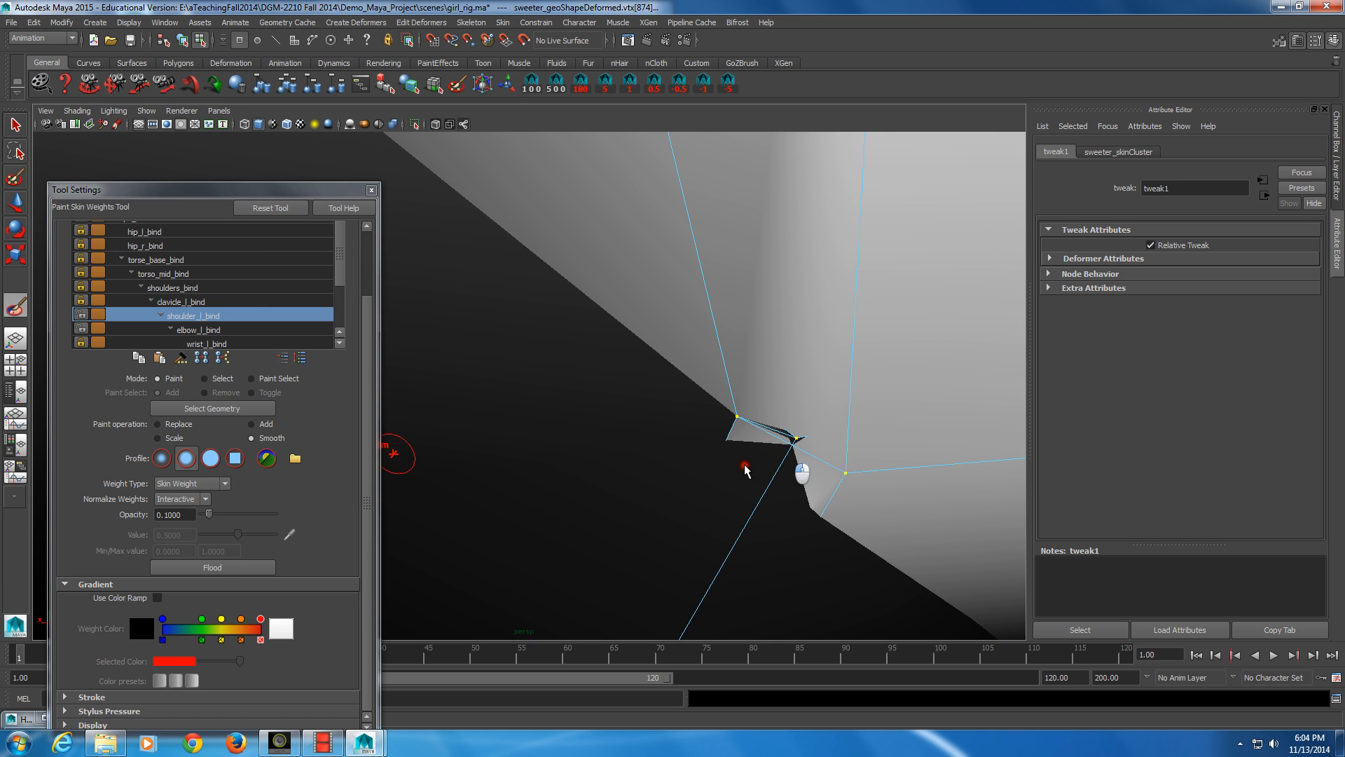
- Set the paint operation to Add and brush shoulder_l_bind weight at value 0.5 onto the tucked crease vertex
{"action": "left_click", "coordinate": [252, 424]}
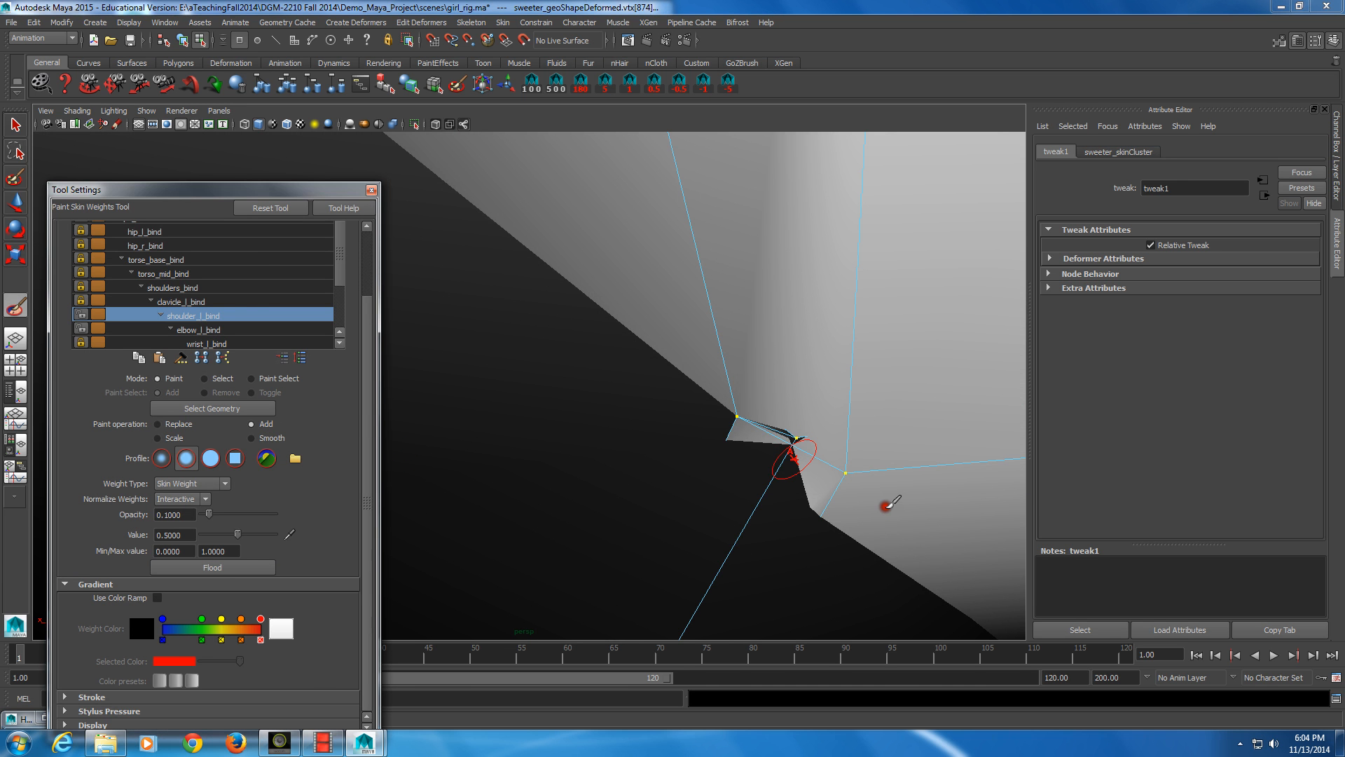
{"action": "mouse_move", "coordinate": [887, 506]}
{"action": "left_mouse_down"}
{"action": "mouse_move", "coordinate": [796, 457]}
{"action": "mouse_move", "coordinate": [744, 454]}
{"action": "left_mouse_up"}
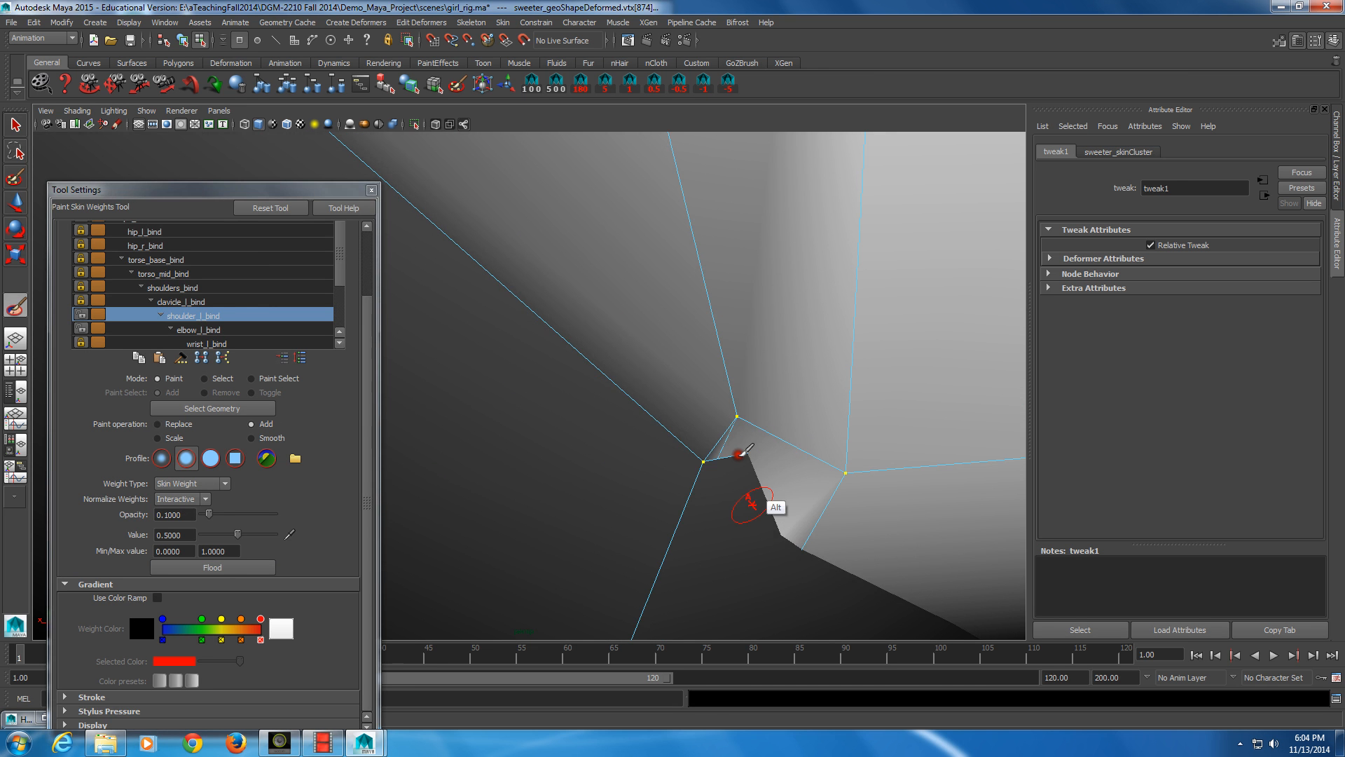
{"action": "left_click_drag", "start_coordinate": [666, 510], "coordinate": [752, 504], "text": "alt"}
{"action": "right_click_drag", "start_coordinate": [752, 504], "coordinate": [666, 506], "text": "alt"}
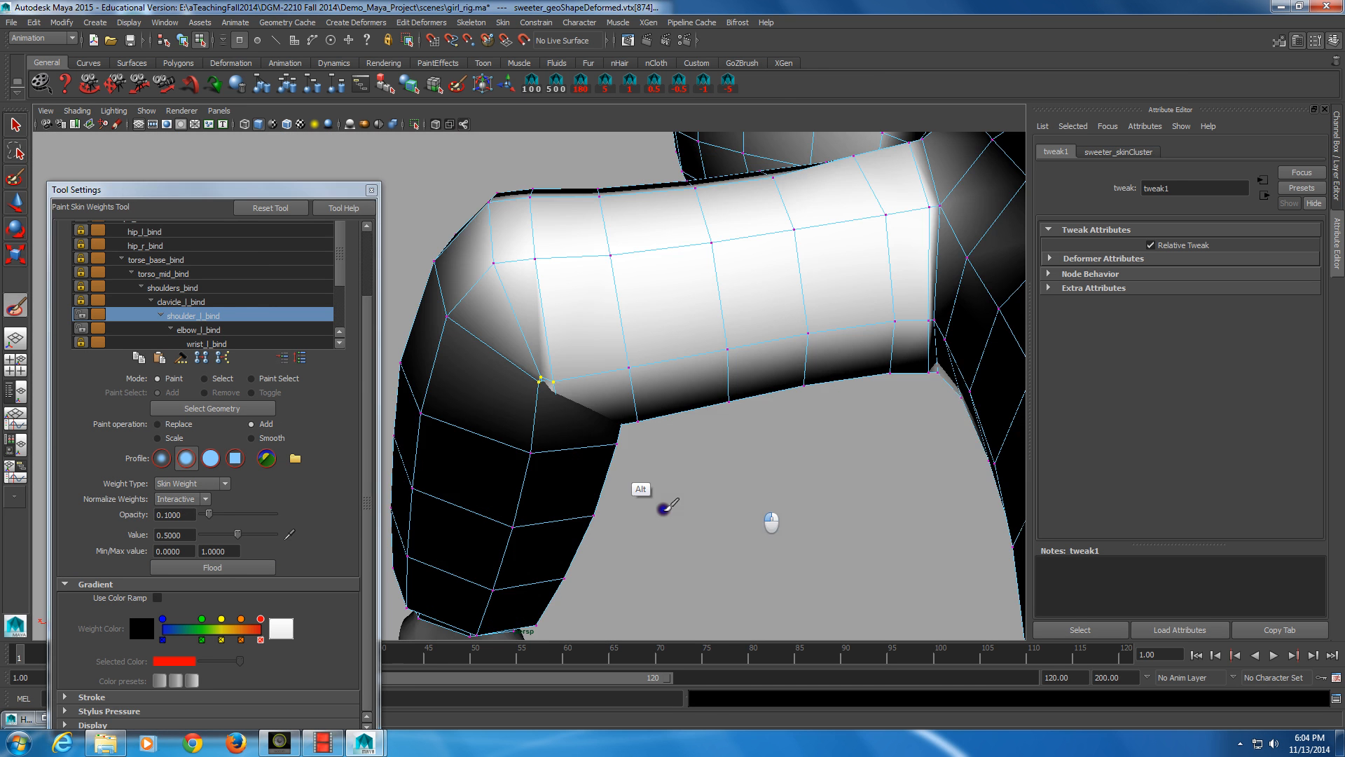
- Select a single vertex on the other side of the left elbow's inner crease and add shoulder_l_bind weight to it
{"action": "left_click_drag", "start_coordinate": [666, 508], "coordinate": [607, 494], "text": "alt"}
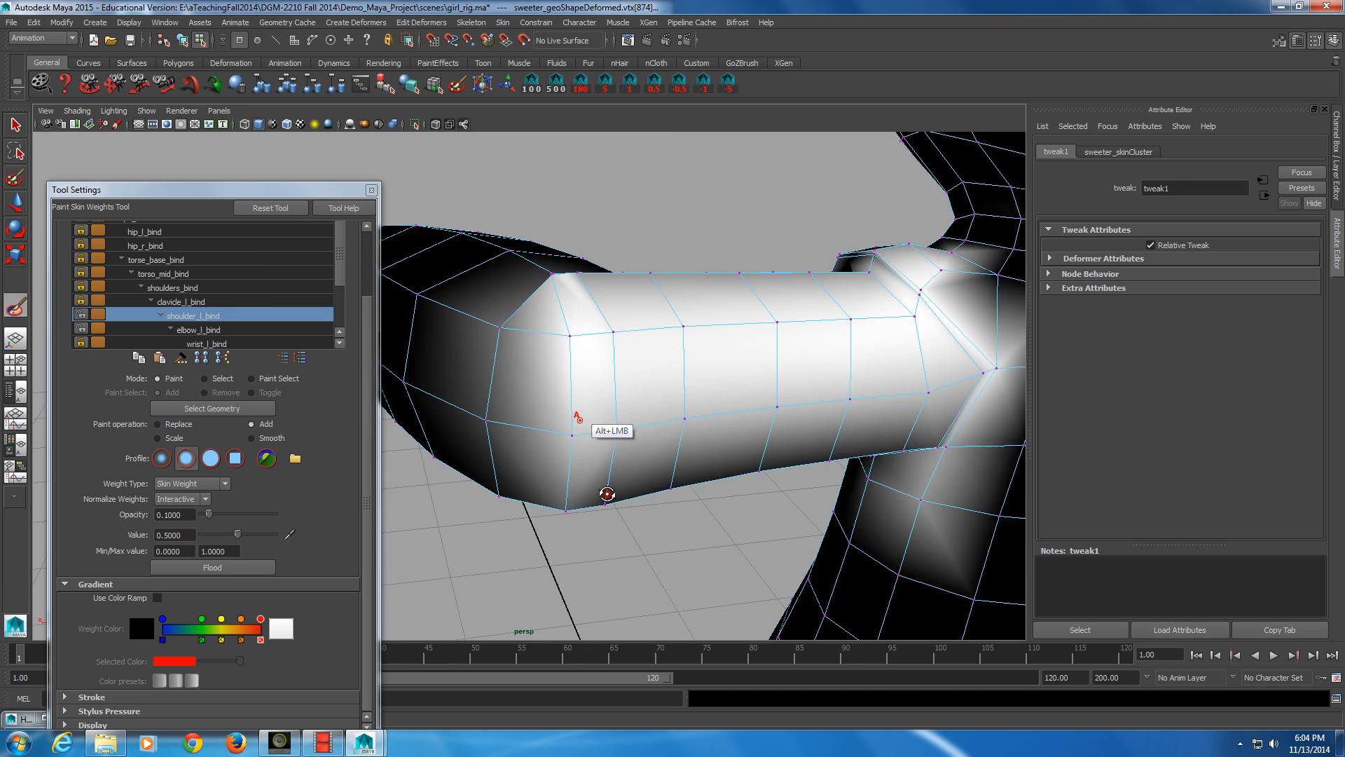
{"action": "right_click_drag", "start_coordinate": [606, 494], "coordinate": [625, 512], "text": "alt"}
{"action": "middle_click_drag", "start_coordinate": [625, 512], "coordinate": [890, 475], "text": "alt"}
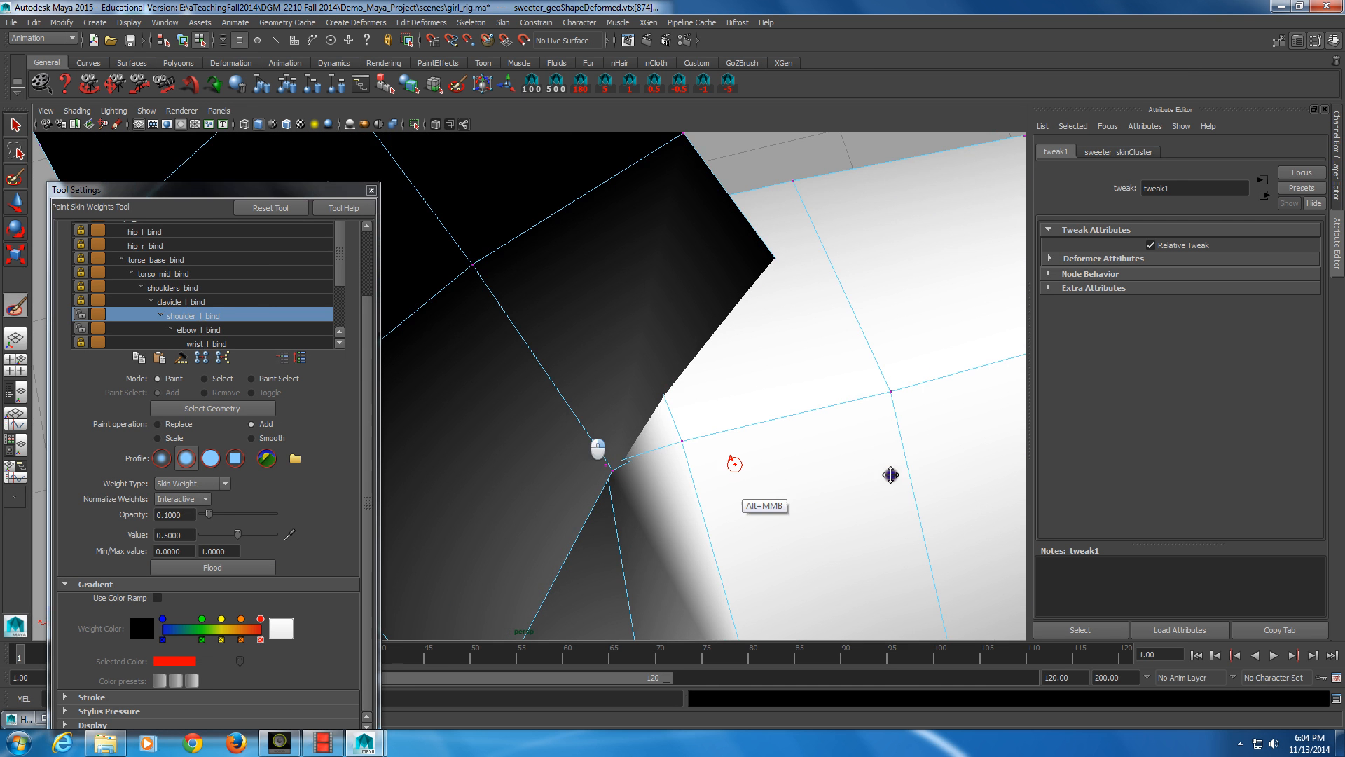
{"action": "right_click_drag", "start_coordinate": [610, 469], "coordinate": [734, 464], "text": "alt"}
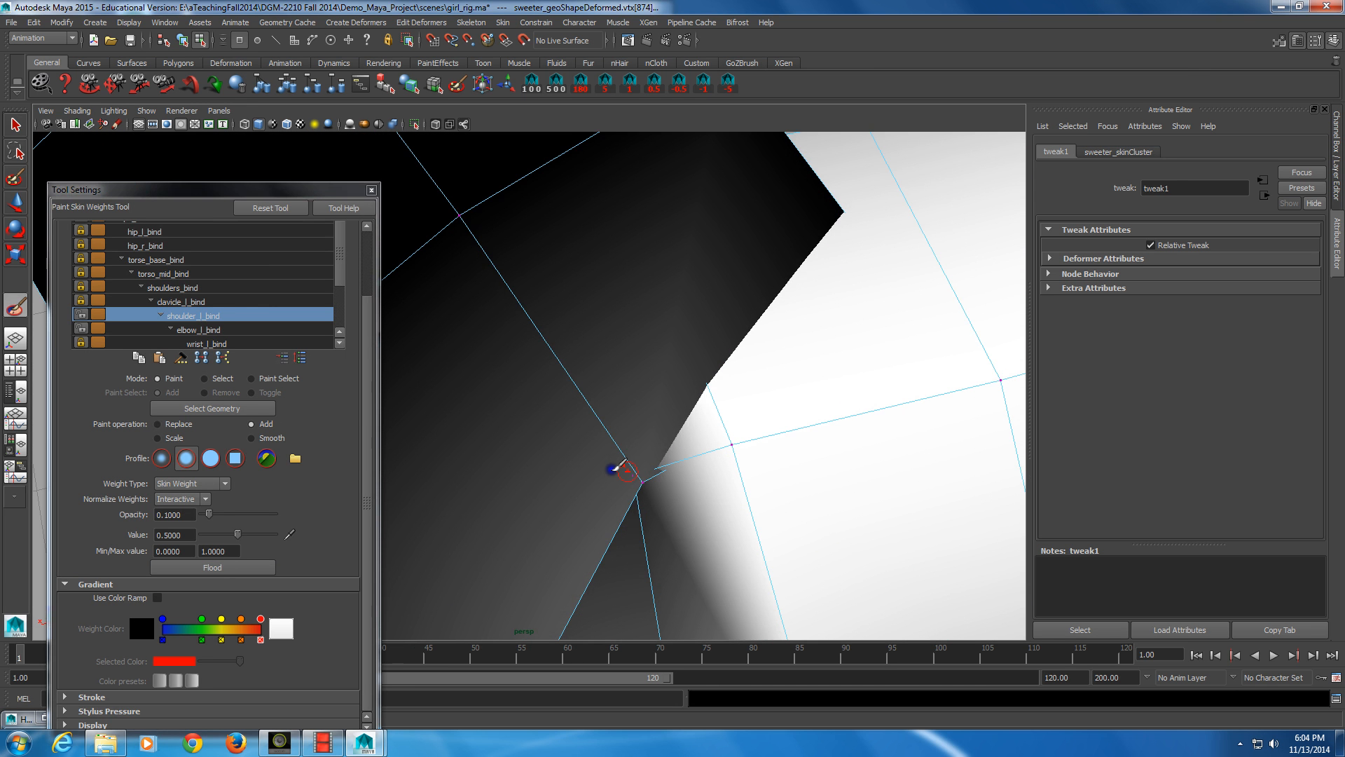
{"action": "key", "text": "q"}
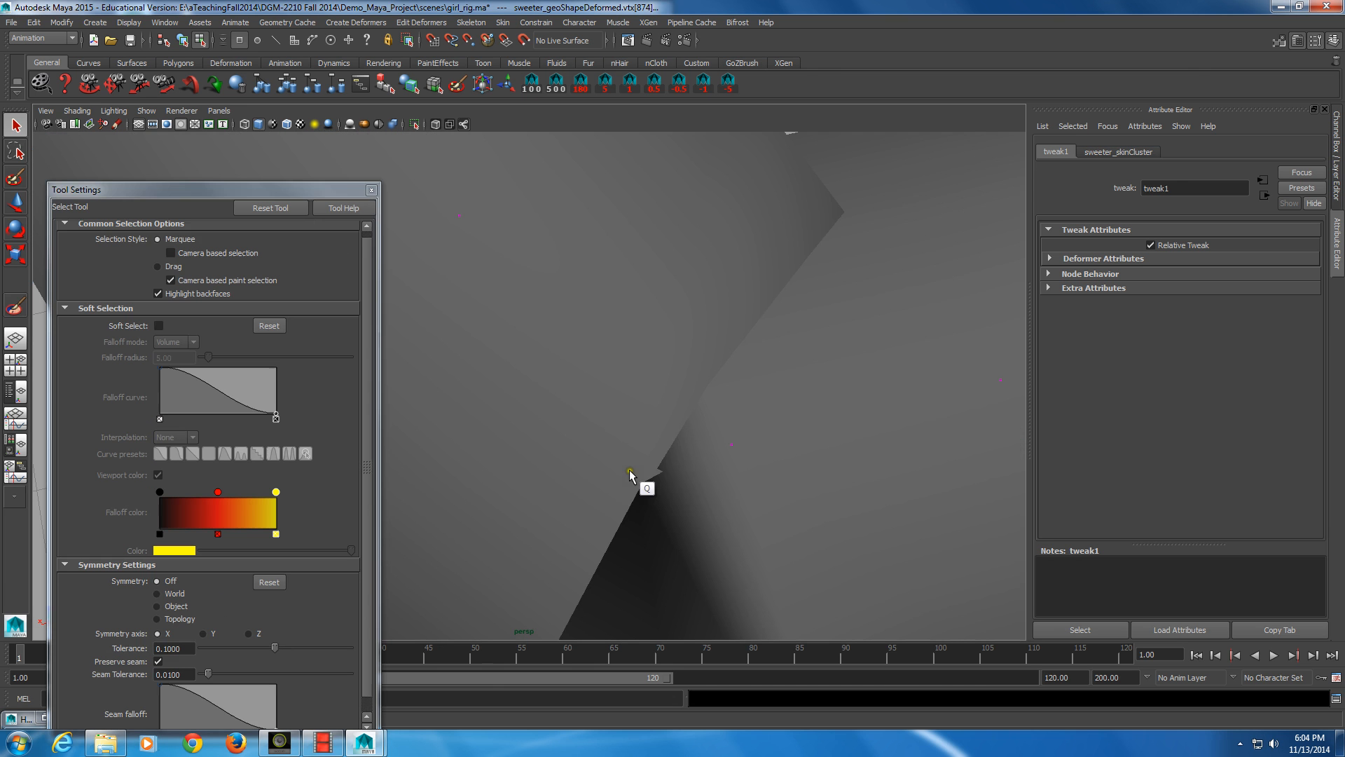
{"action": "left_click", "coordinate": [637, 469]}
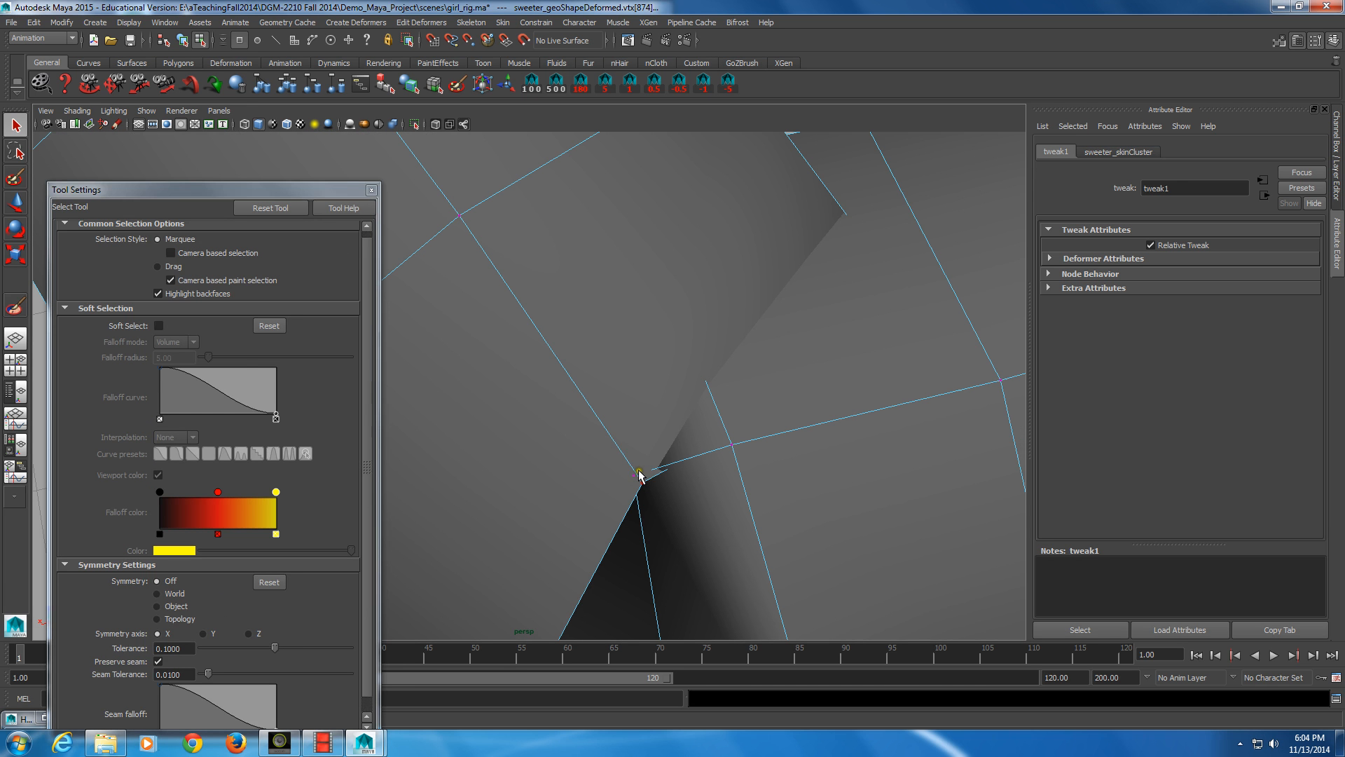
{"action": "left_click", "coordinate": [635, 468]}
{"action": "left_click", "coordinate": [635, 468]}
{"action": "key", "text": "y"}
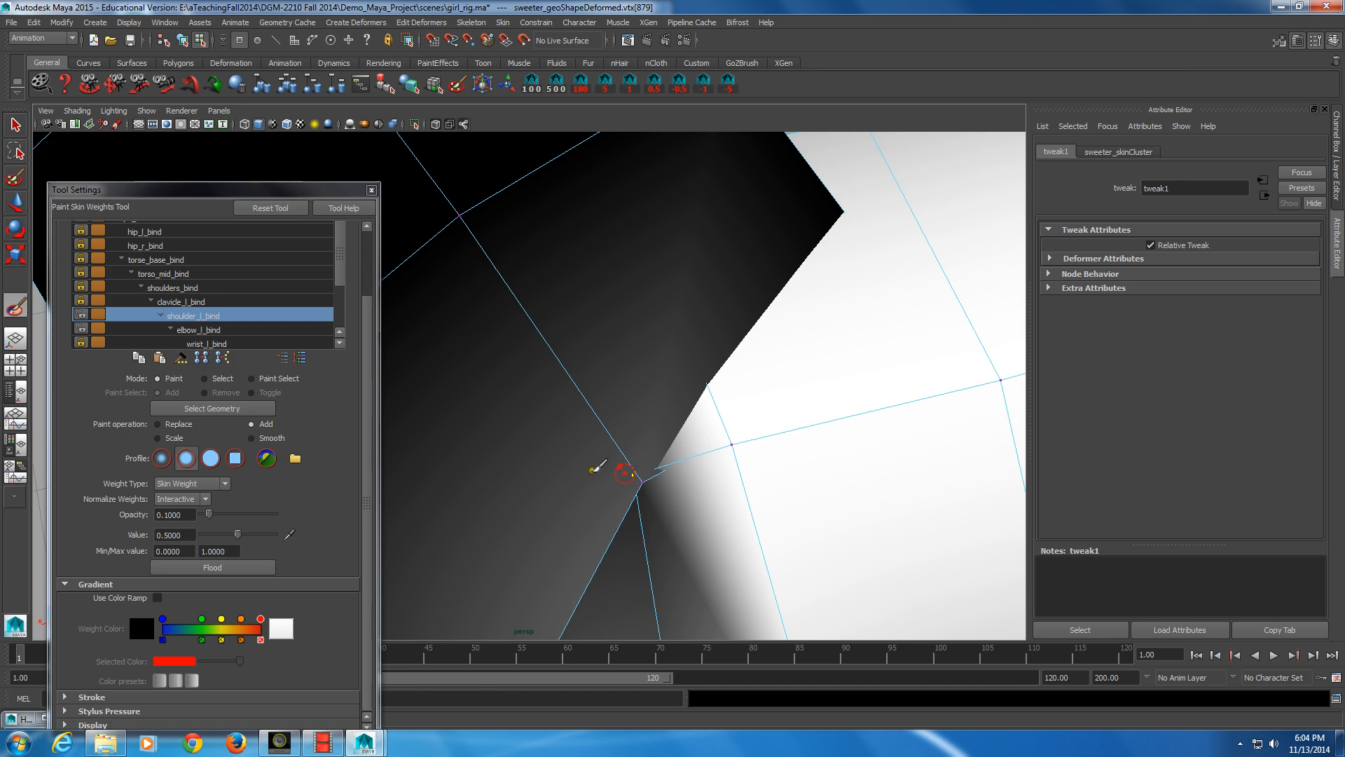
{"action": "left_click", "coordinate": [633, 470]}
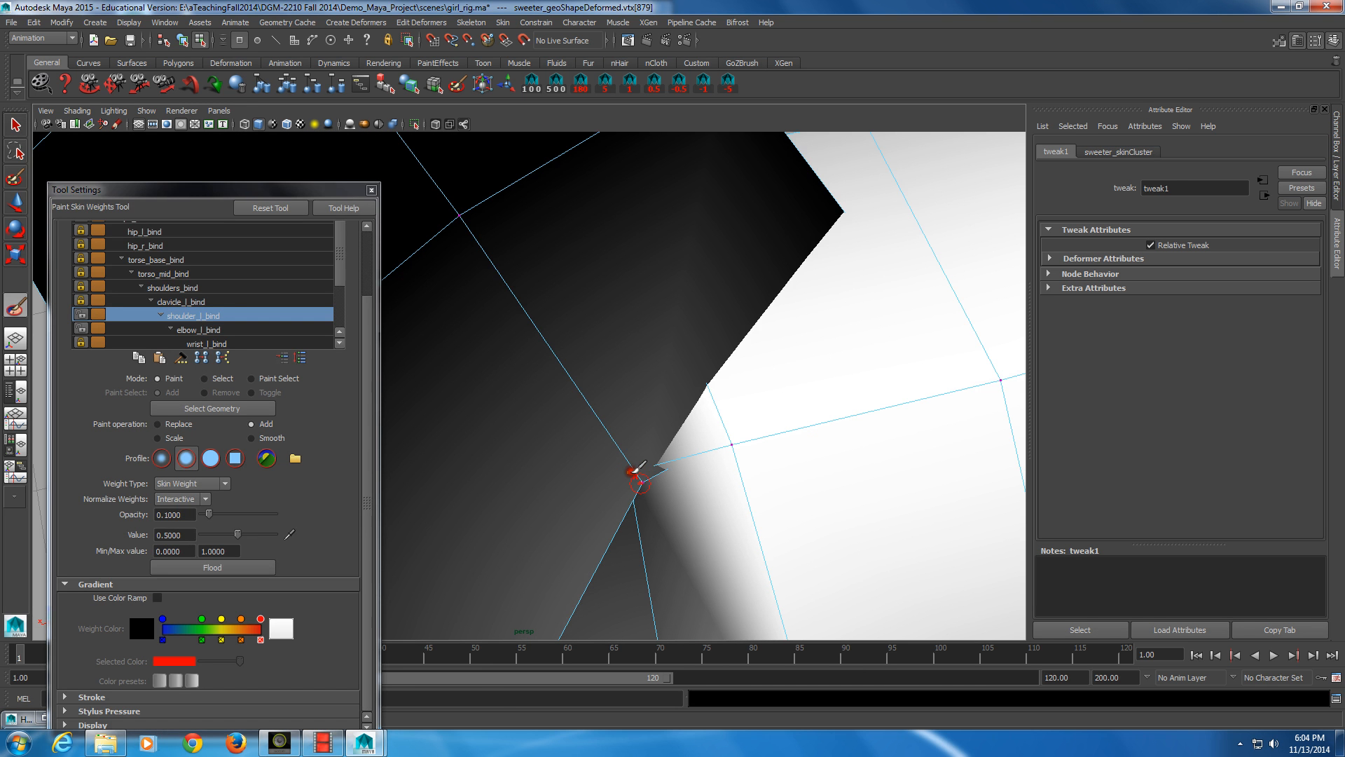
- Select the neighbouring vertex at the tip of the crease and paint additional shoulder_l_bind weight onto it
{"action": "key", "text": "q"}
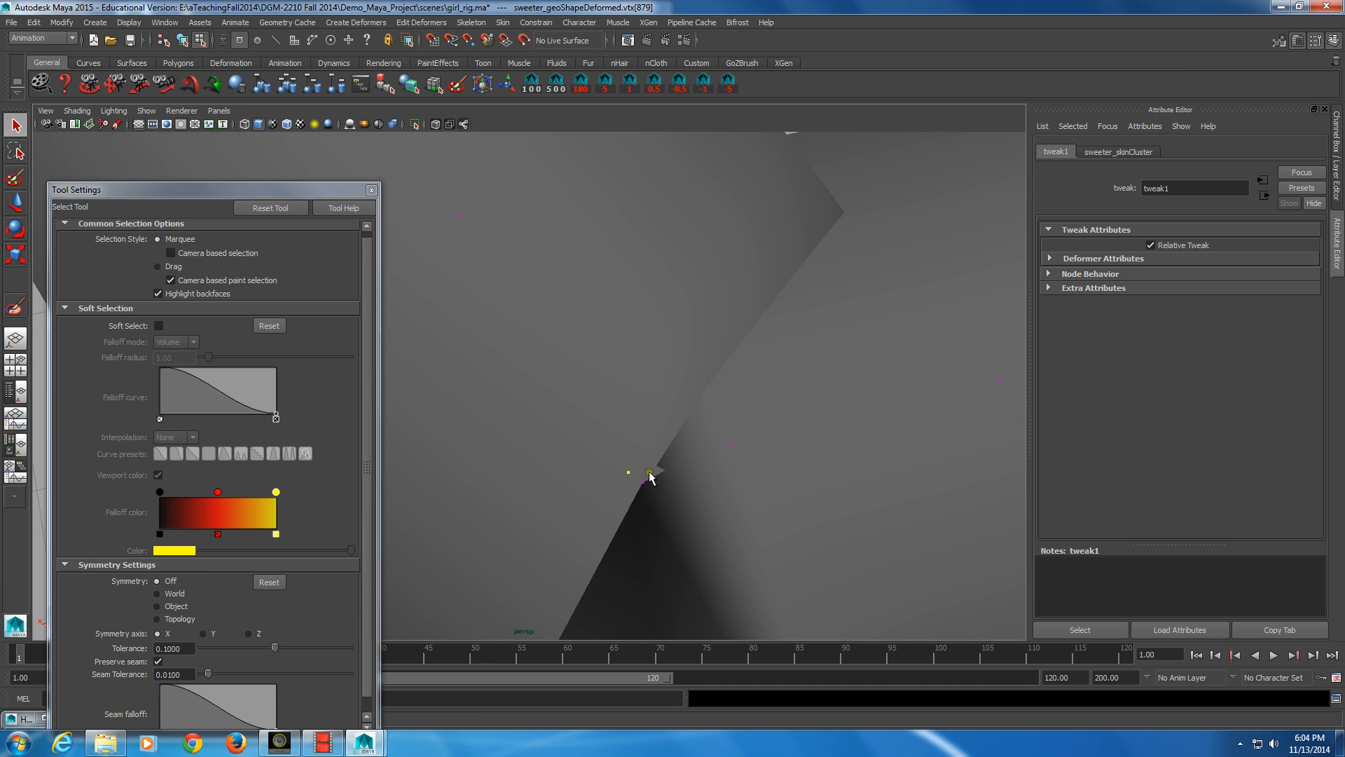
{"action": "left_click", "coordinate": [645, 481]}
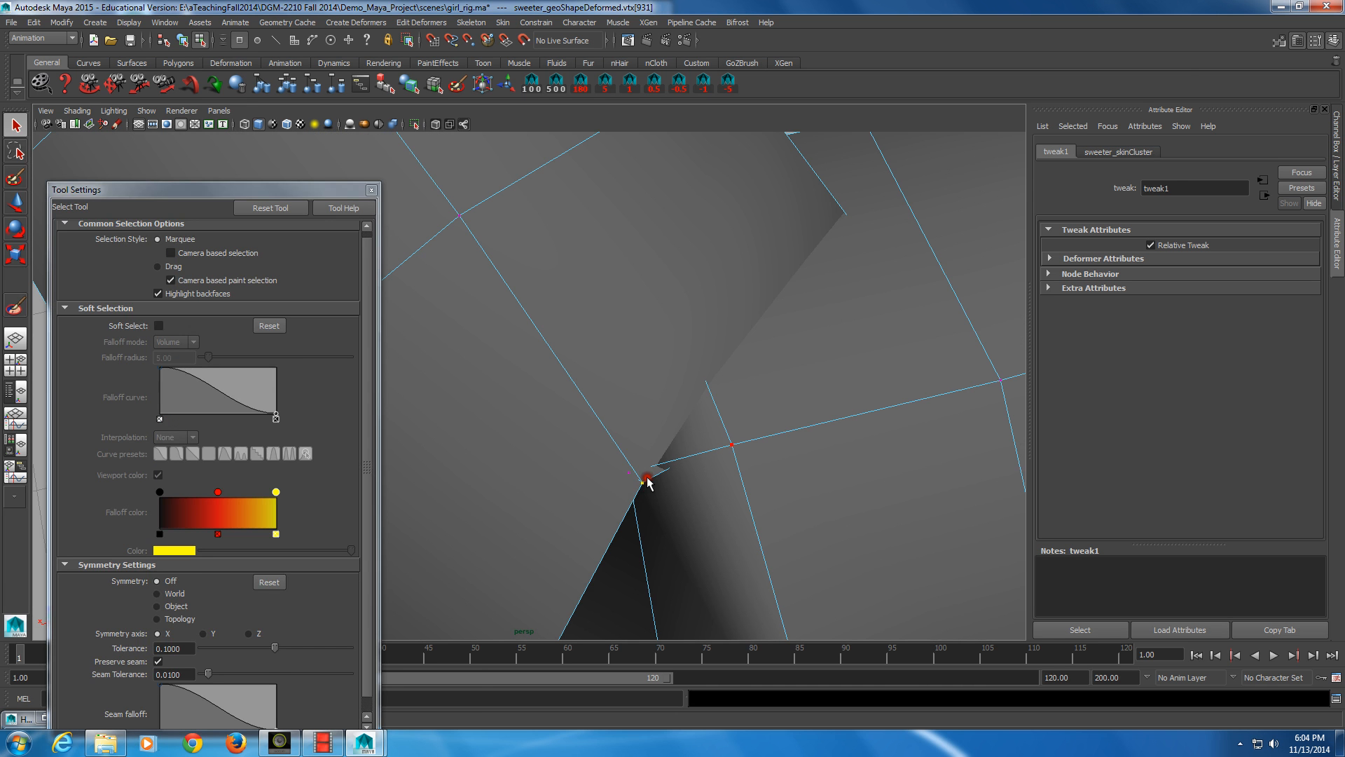
{"action": "key", "text": "y"}
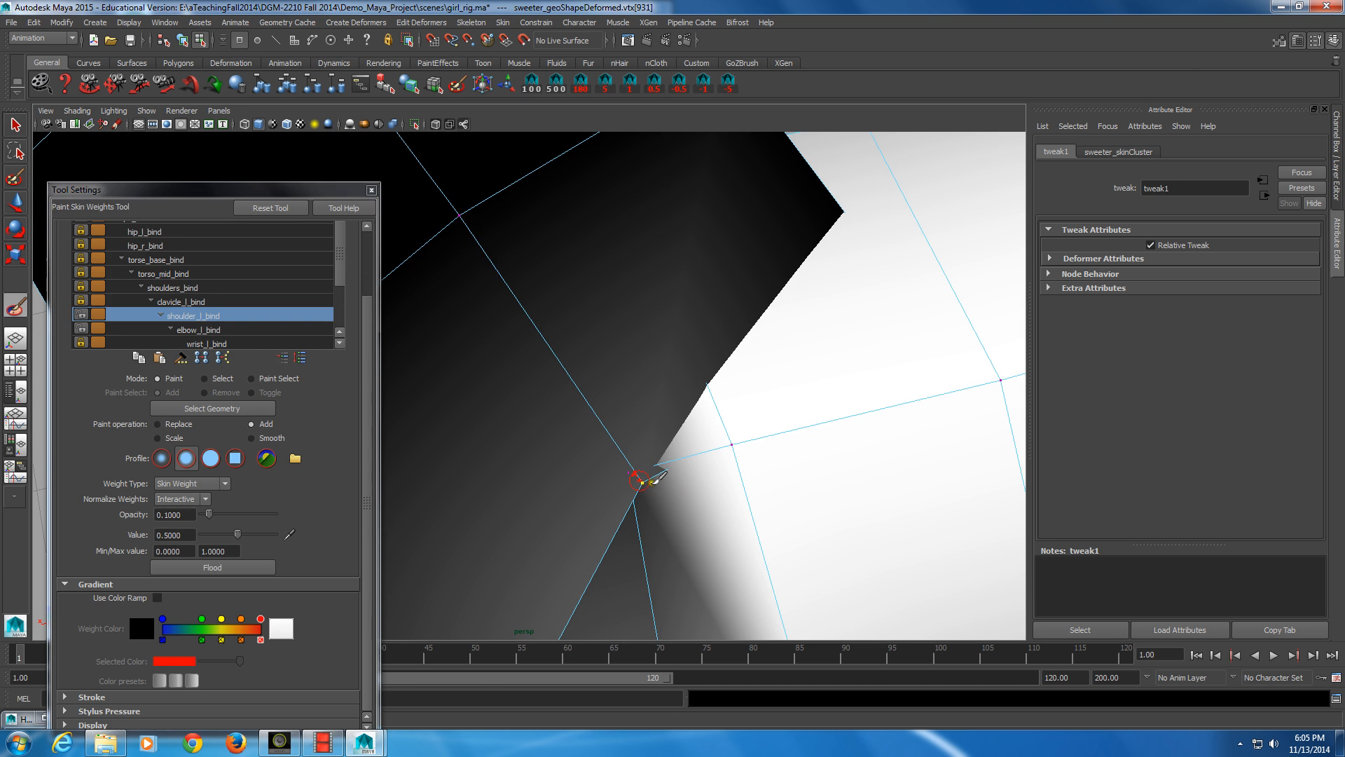
{"action": "left_click", "coordinate": [640, 480]}
{"action": "mouse_move", "coordinate": [643, 477]}
{"action": "left_mouse_down"}
{"action": "mouse_move", "coordinate": [616, 489]}
{"action": "mouse_move", "coordinate": [518, 450]}
{"action": "mouse_move", "coordinate": [533, 390]}
{"action": "mouse_move", "coordinate": [525, 451]}
{"action": "mouse_move", "coordinate": [516, 368]}
{"action": "mouse_move", "coordinate": [663, 308]}
{"action": "left_mouse_up"}
{"action": "scroll", "coordinate": [621, 479], "scroll_direction": "down", "scroll_amount": 5}
{"action": "middle_click_drag", "start_coordinate": [662, 309], "coordinate": [664, 361], "text": "alt"}
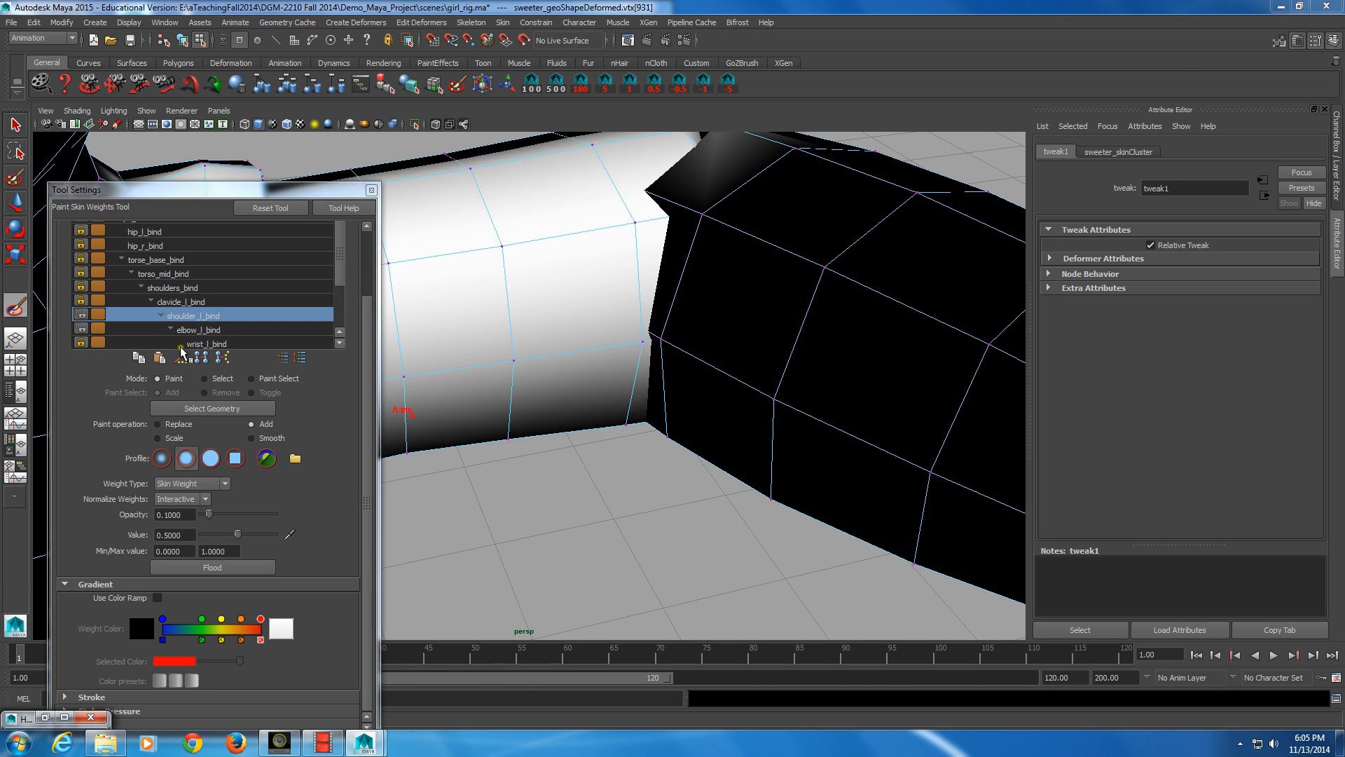
- Choose elbow_l_bind as the paint influence and rotate the left elbow joint to straighten the arm
{"action": "left_click", "coordinate": [191, 327]}
{"action": "left_click_drag", "start_coordinate": [743, 392], "coordinate": [713, 420], "text": "alt"}
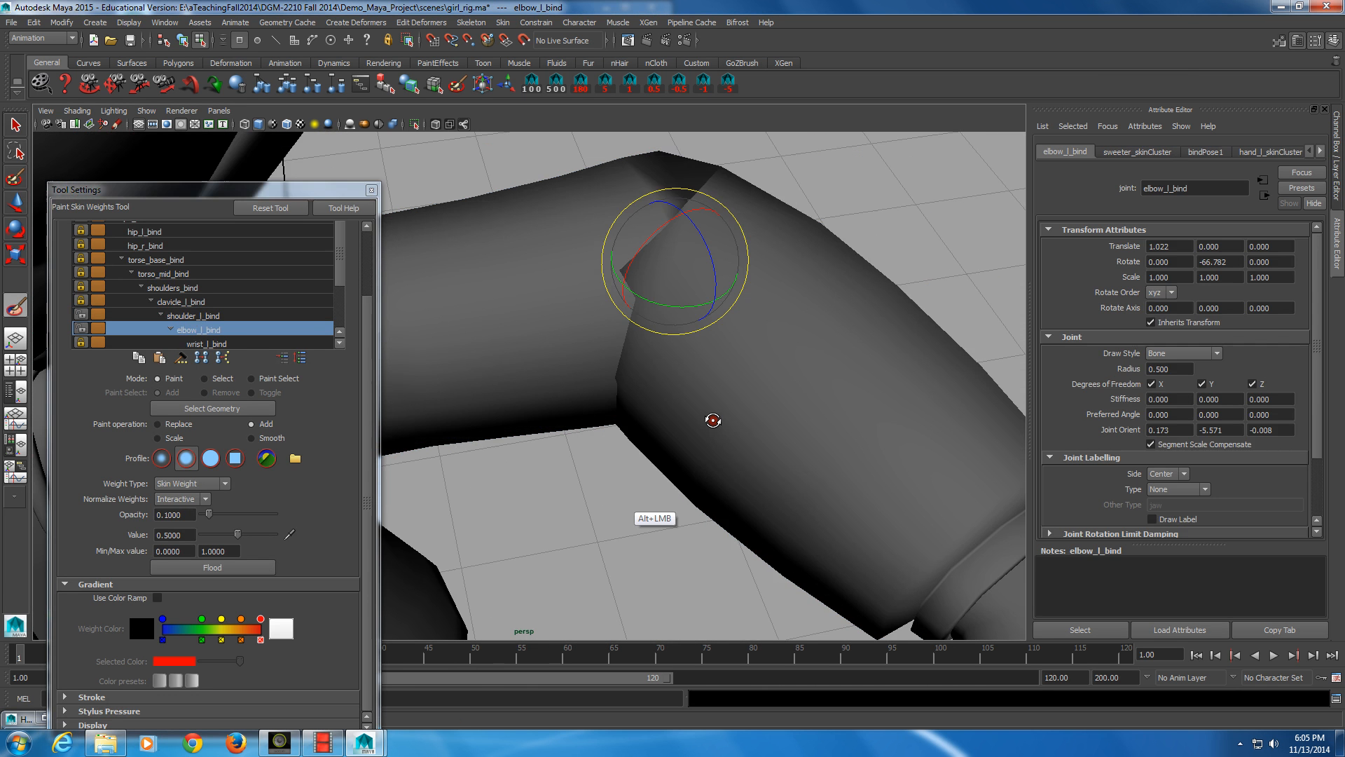
{"action": "middle_click_drag", "start_coordinate": [712, 420], "coordinate": [613, 520], "text": "alt"}
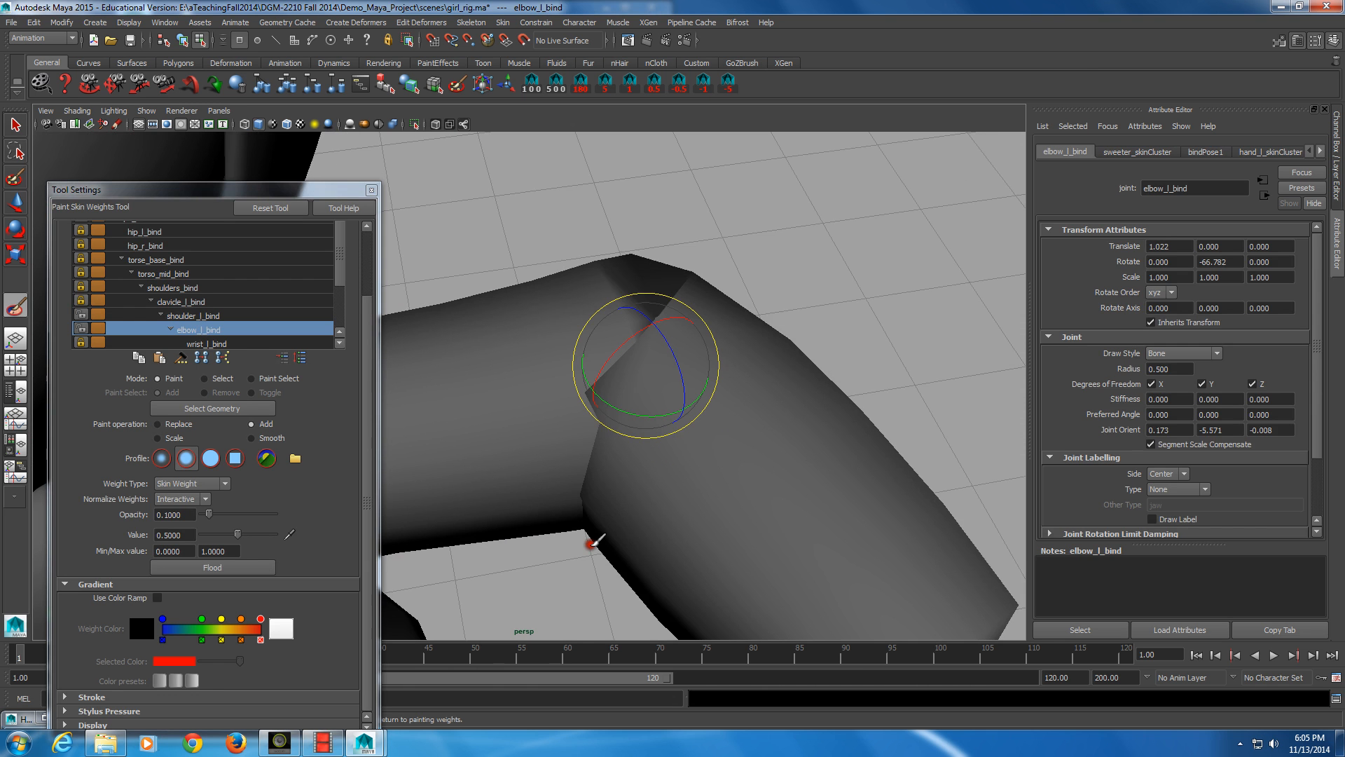
{"action": "middle_click_drag", "start_coordinate": [620, 420], "coordinate": [711, 365]}
{"action": "left_click_drag", "start_coordinate": [711, 364], "coordinate": [706, 403], "text": "alt"}
- Switch the sweater to object mode and return to Paint Skin Weights to inspect the elbow_l_bind weights around the straightened elbow
{"action": "key", "text": "q"}
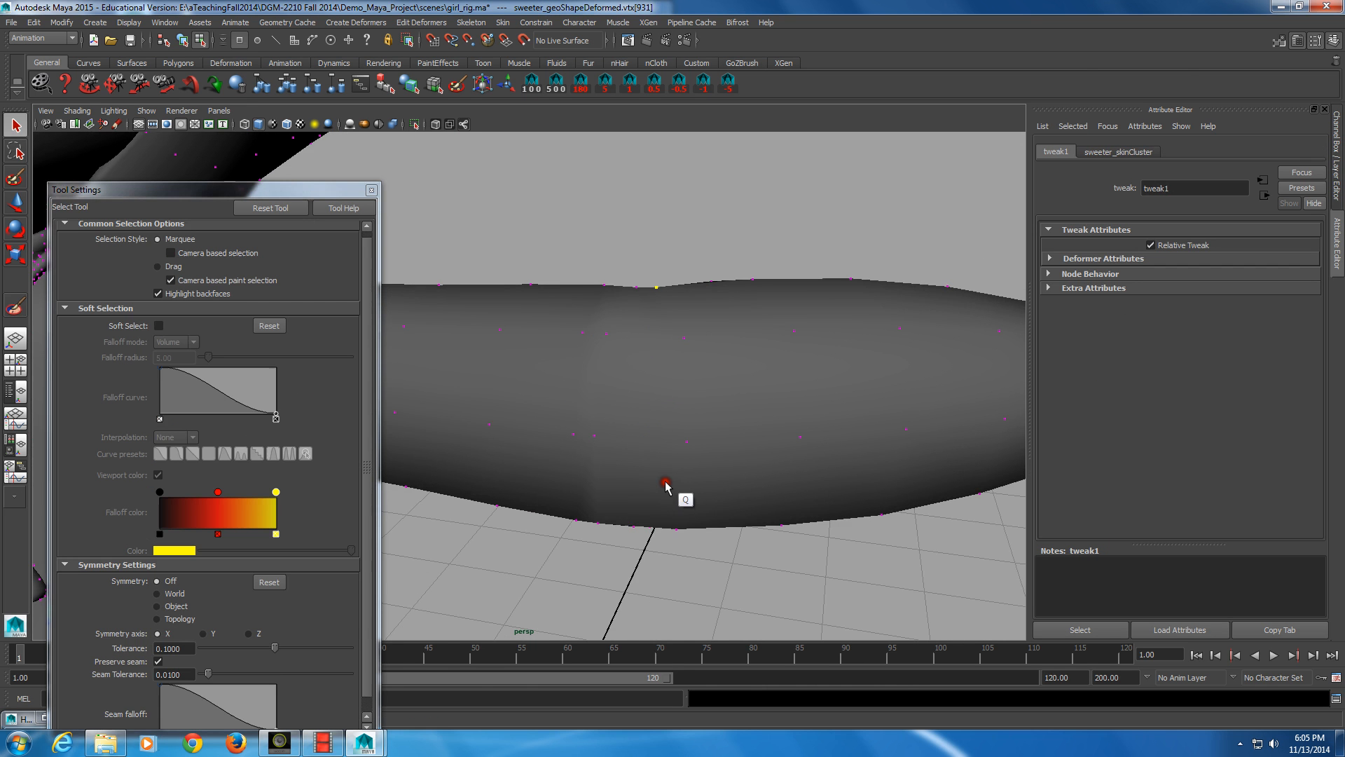
{"action": "right_click", "coordinate": [665, 483]}
{"action": "left_click", "coordinate": [715, 443]}
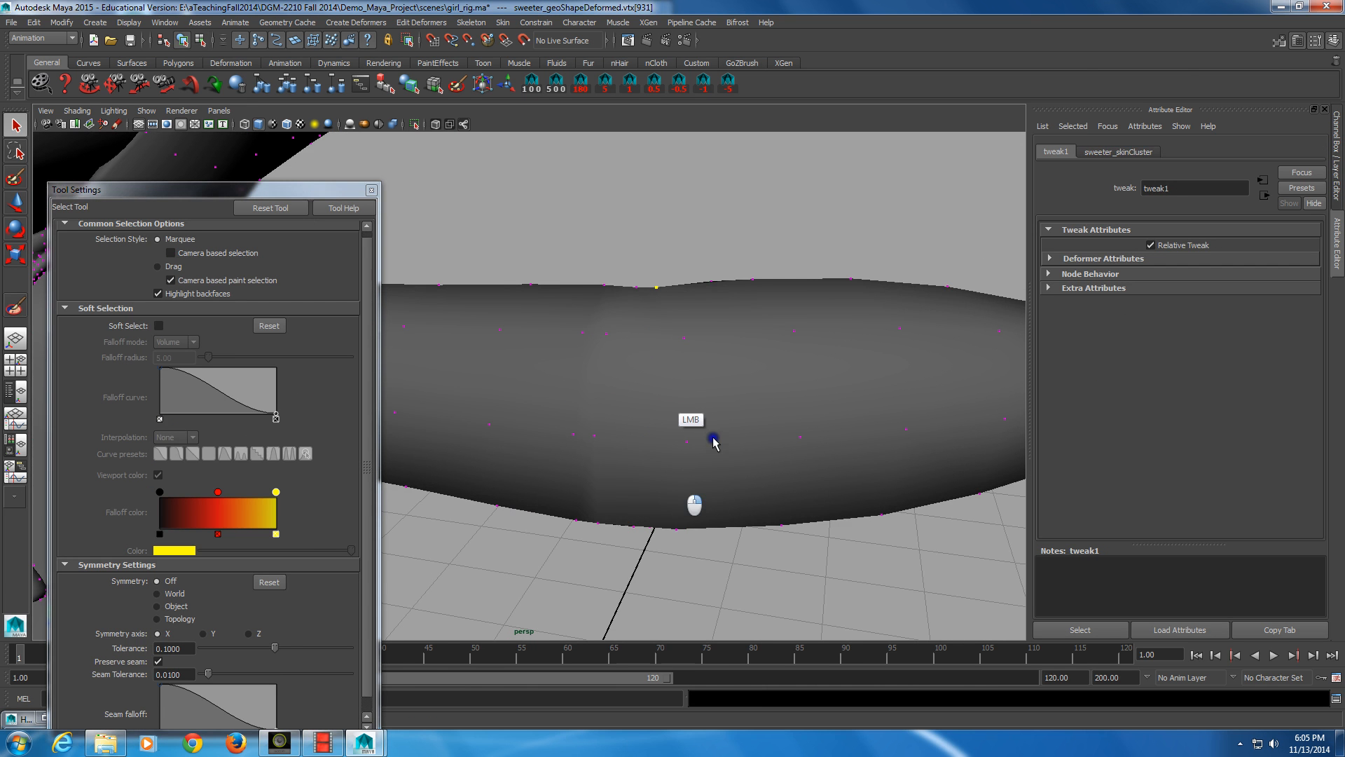
{"action": "key", "text": "y"}
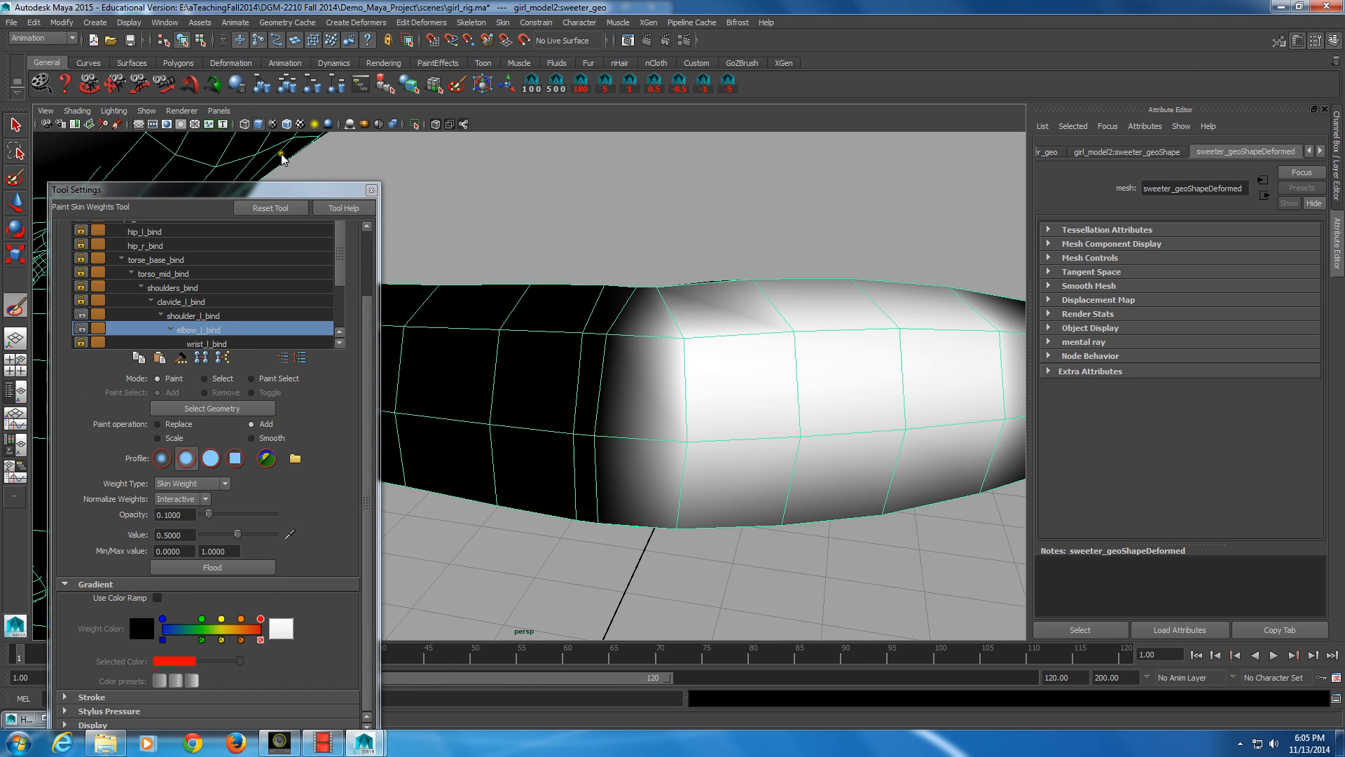
{"action": "left_click_drag", "start_coordinate": [281, 189], "coordinate": [302, 327]}
{"action": "left_click_drag", "start_coordinate": [405, 326], "coordinate": [383, 369]}
{"action": "left_click_drag", "start_coordinate": [506, 397], "coordinate": [528, 416], "text": "alt"}
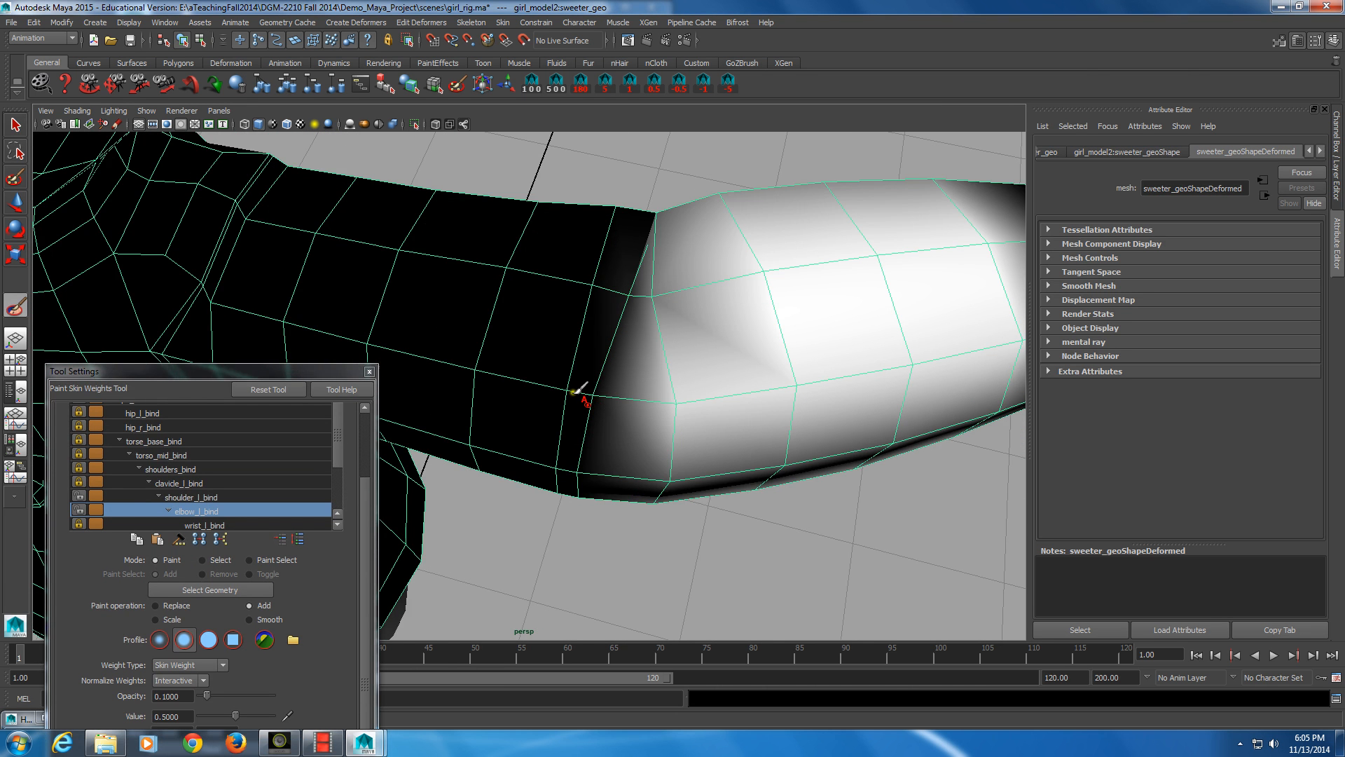
{"action": "middle_click_drag", "start_coordinate": [589, 404], "coordinate": [629, 248], "text": "alt"}
{"action": "mouse_move", "coordinate": [630, 248]}
{"action": "left_mouse_down", "text": "alt"}
{"action": "mouse_move", "coordinate": [564, 283]}
{"action": "mouse_move", "coordinate": [573, 315]}
{"action": "mouse_move", "coordinate": [552, 290]}
{"action": "left_mouse_up", "text": "alt"}
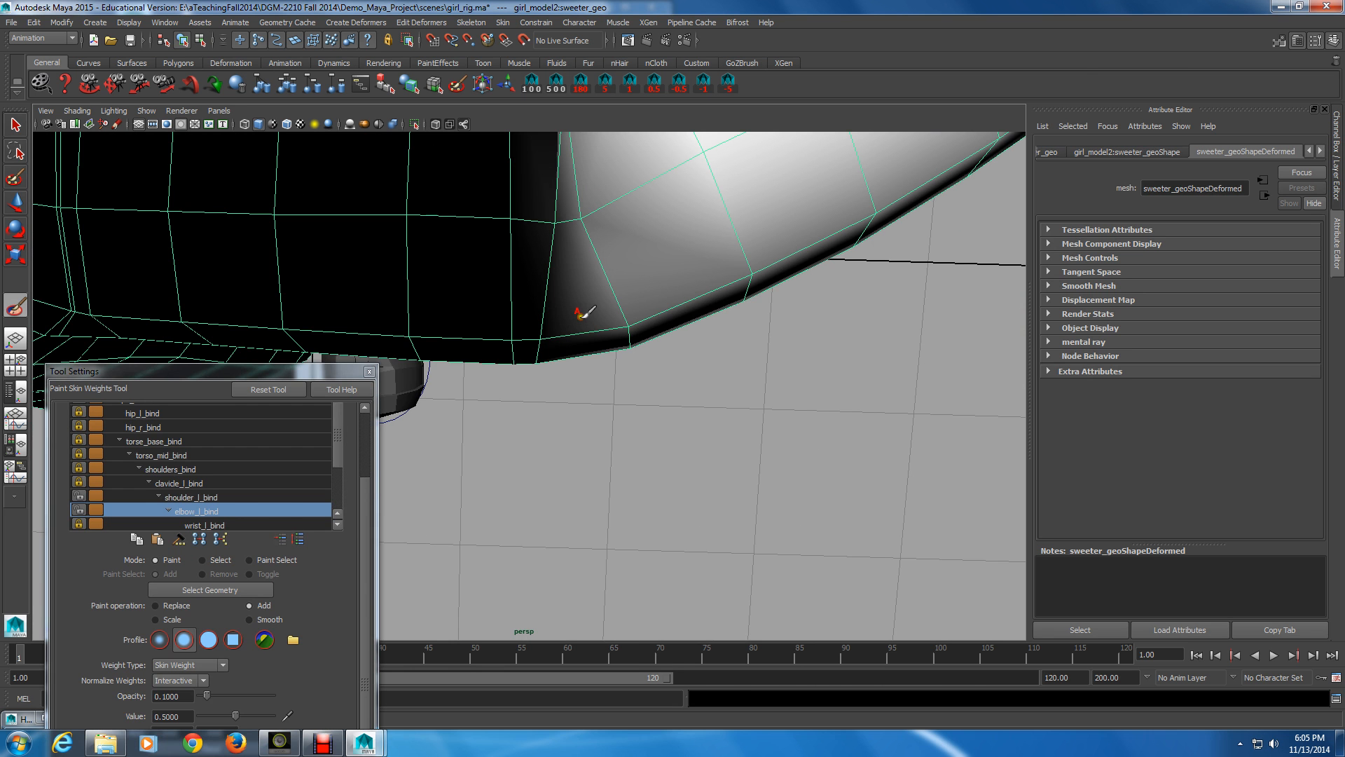
- Switch the sweater to vertex selection in wireframe display and select the three edge columns of vertices at the back of the left elbow
{"action": "key", "text": "q"}
{"action": "right_click", "coordinate": [580, 320]}
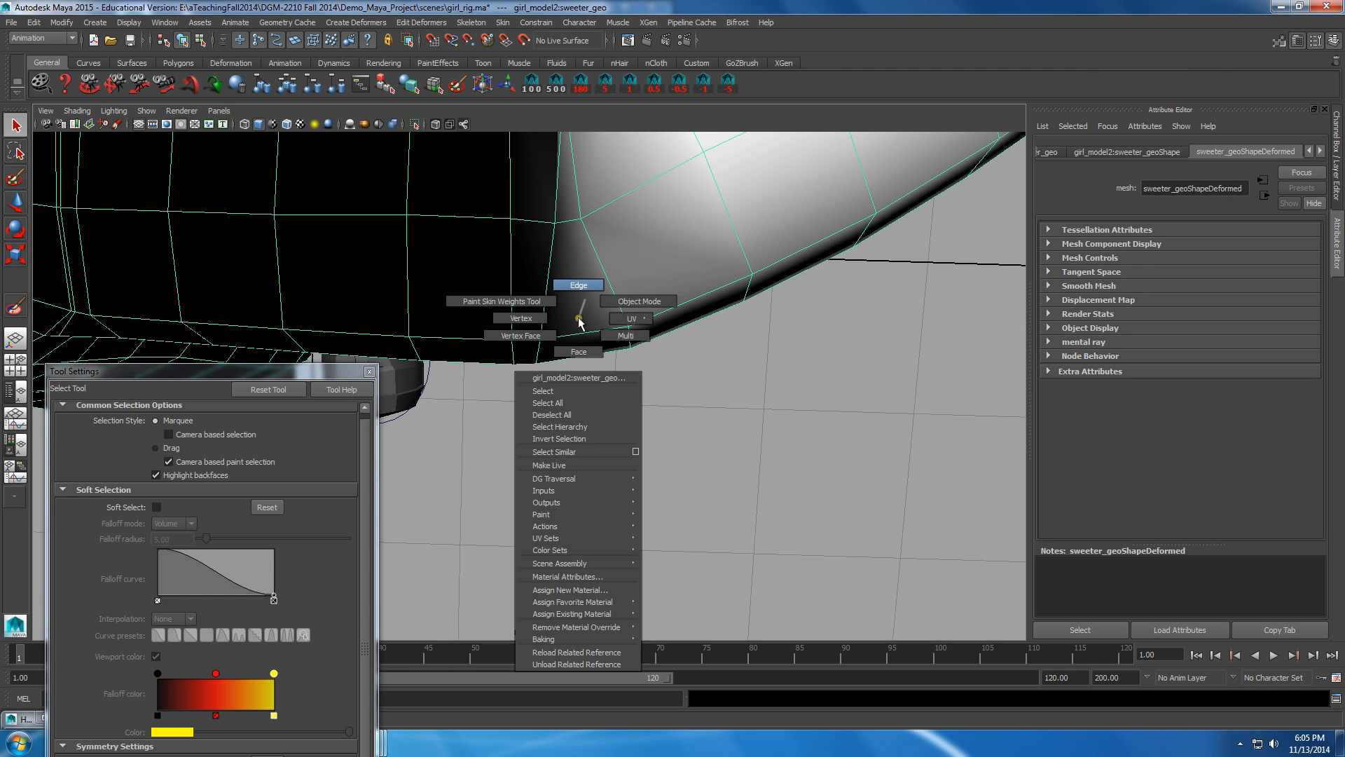
{"action": "left_click", "coordinate": [521, 318]}
{"action": "left_click_drag", "start_coordinate": [585, 303], "coordinate": [606, 196], "text": "alt"}
{"action": "key", "text": "4"}
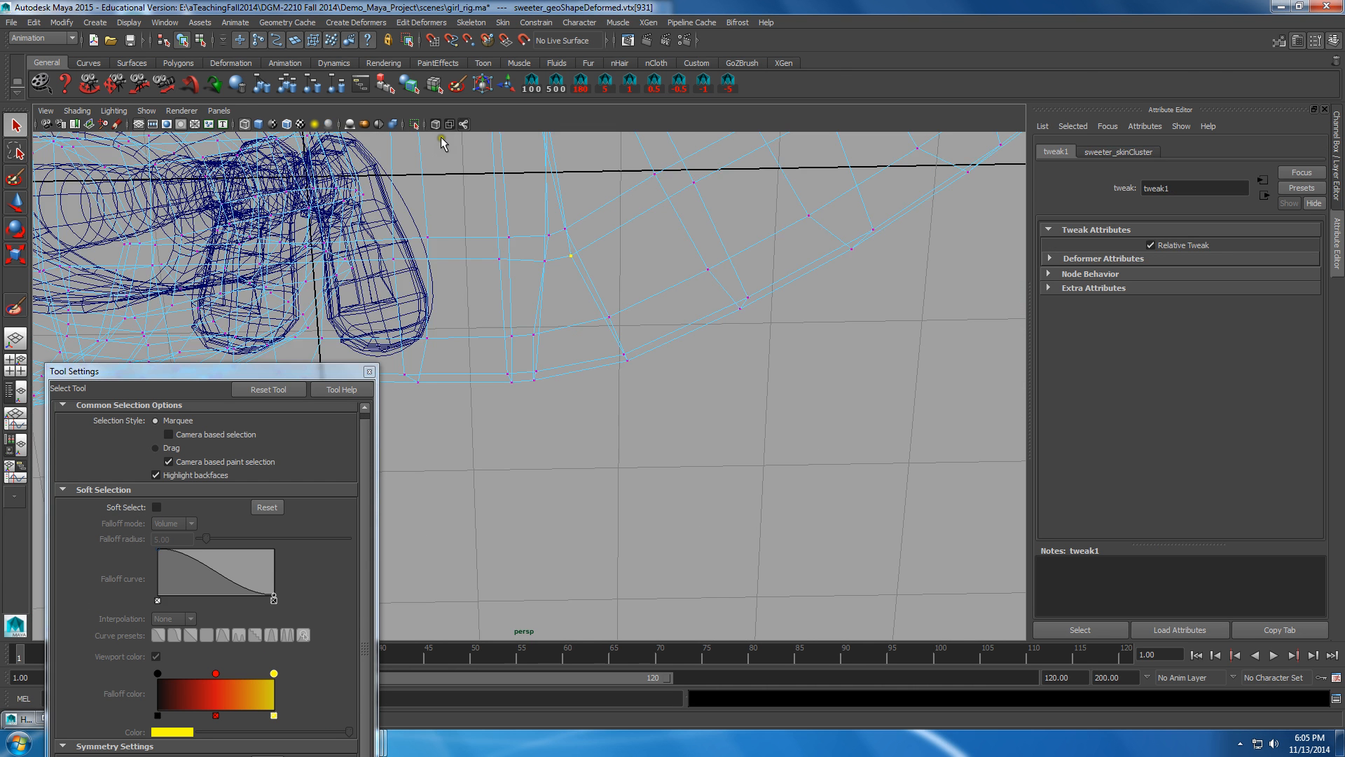
{"action": "left_click_drag", "start_coordinate": [441, 142], "coordinate": [492, 321], "text": "alt"}
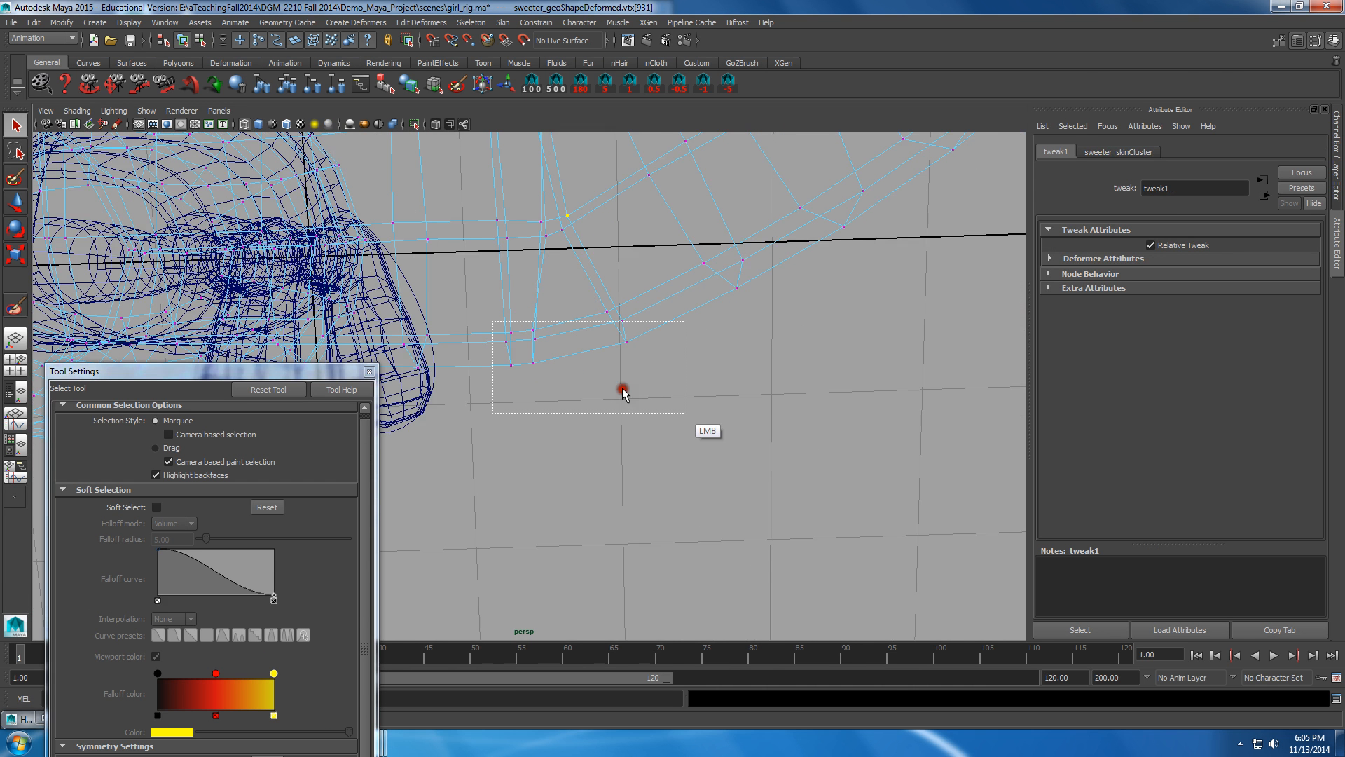
{"action": "left_click_drag", "start_coordinate": [623, 392], "coordinate": [510, 303]}
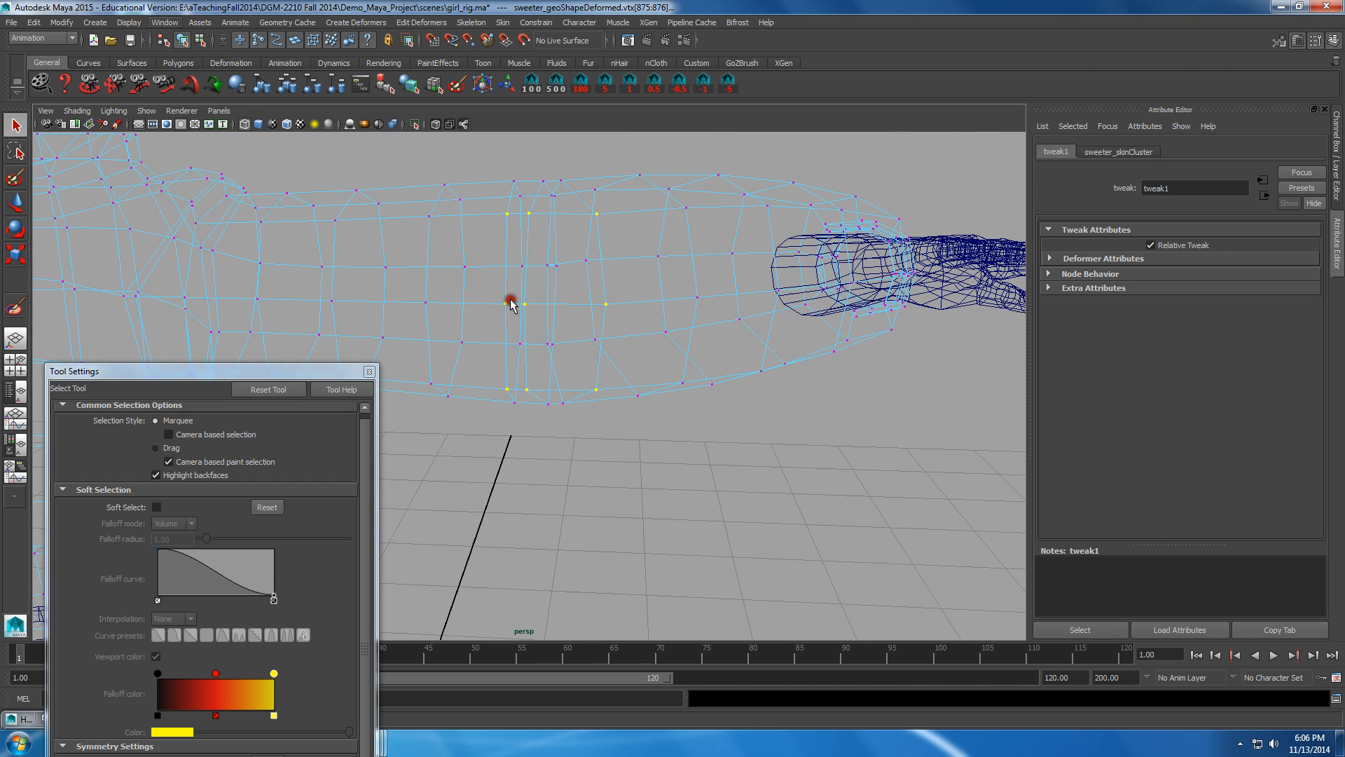
- Open the Component Editor on the selected elbow vertices' smooth skin weights and hide the zero columns
{"action": "left_click", "coordinate": [164, 22]}
{"action": "left_click", "coordinate": [348, 50]}
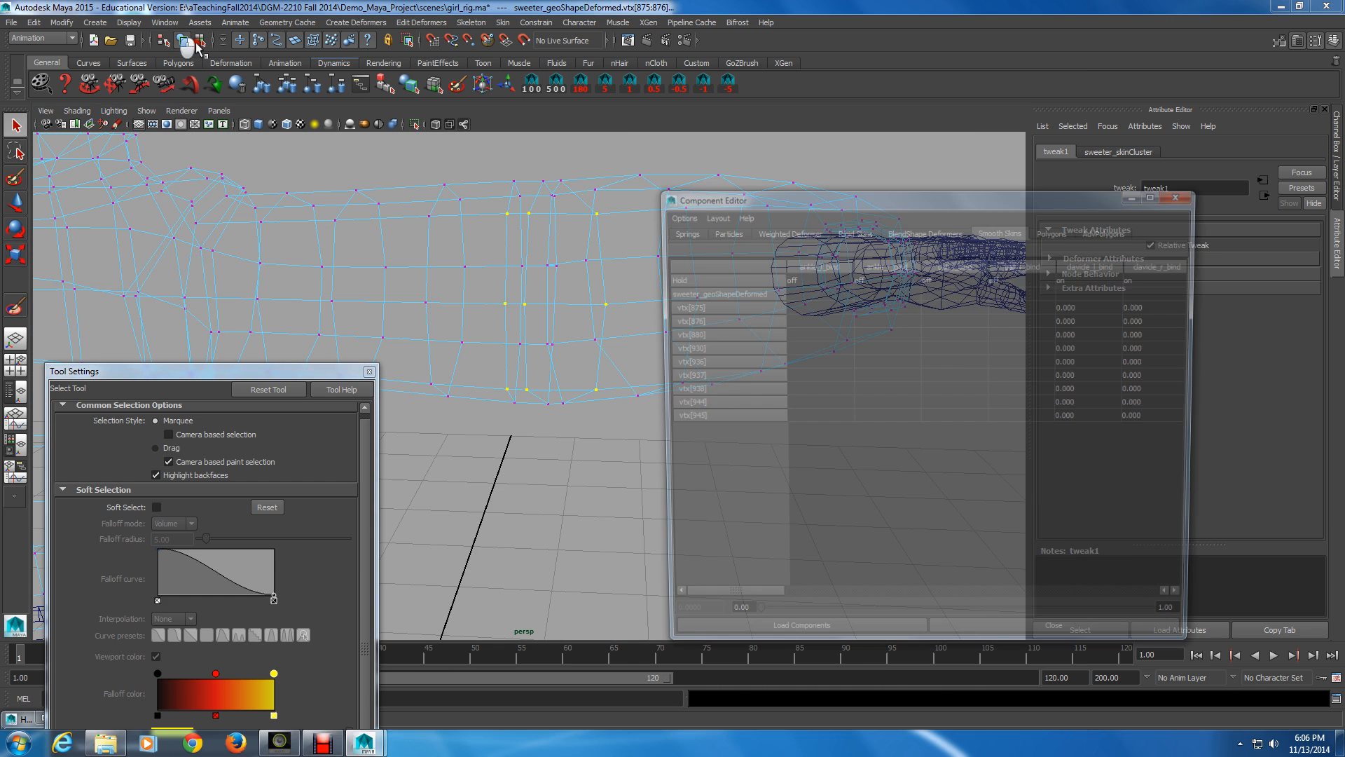
{"action": "key", "text": "alt"}
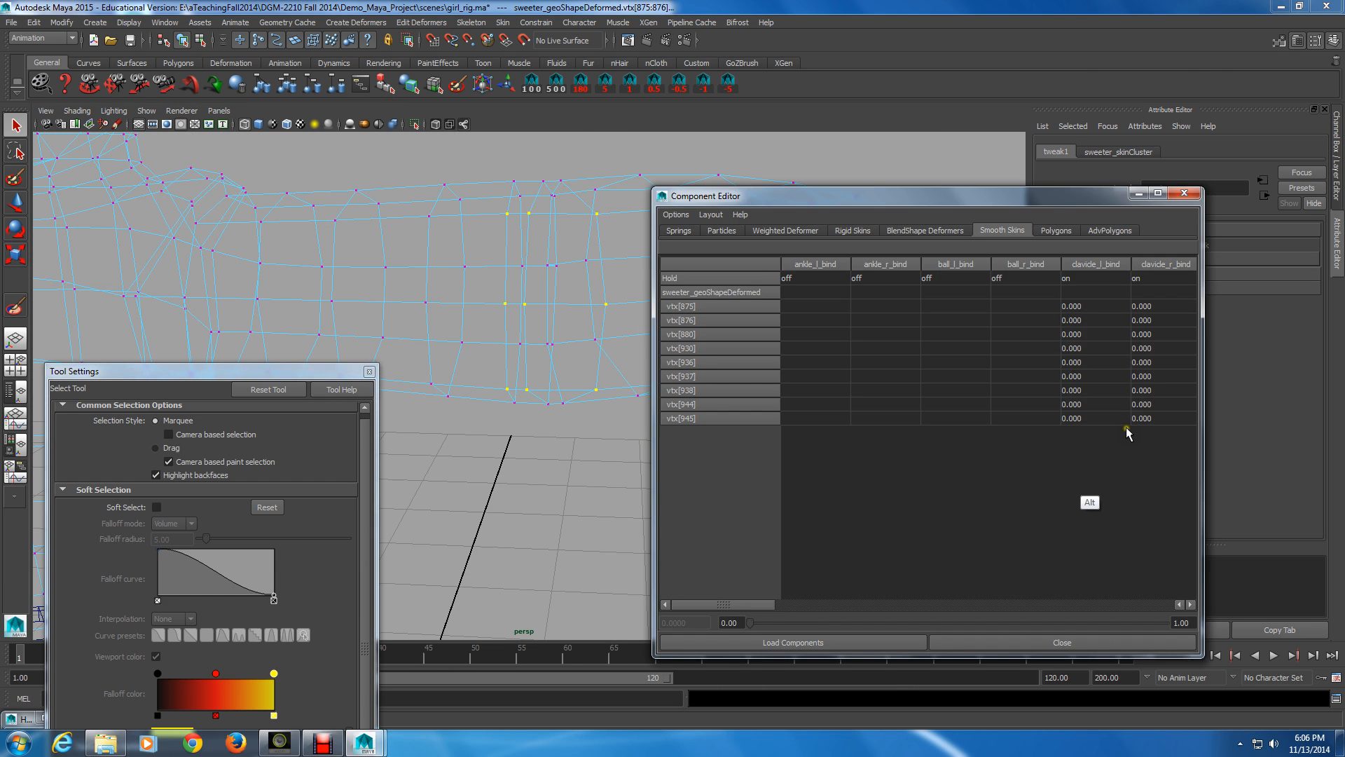
{"action": "key", "text": "alt"}
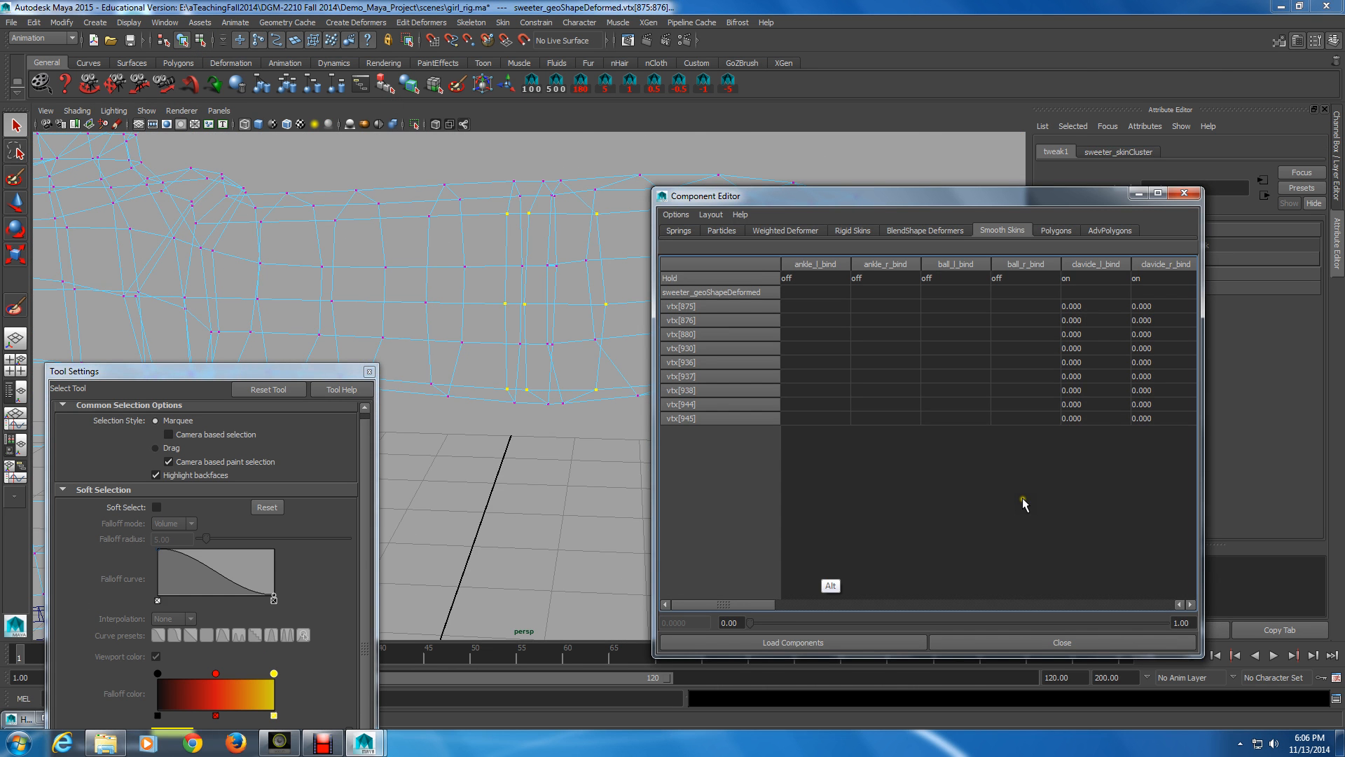
{"action": "left_click_drag", "start_coordinate": [701, 604], "coordinate": [793, 609]}
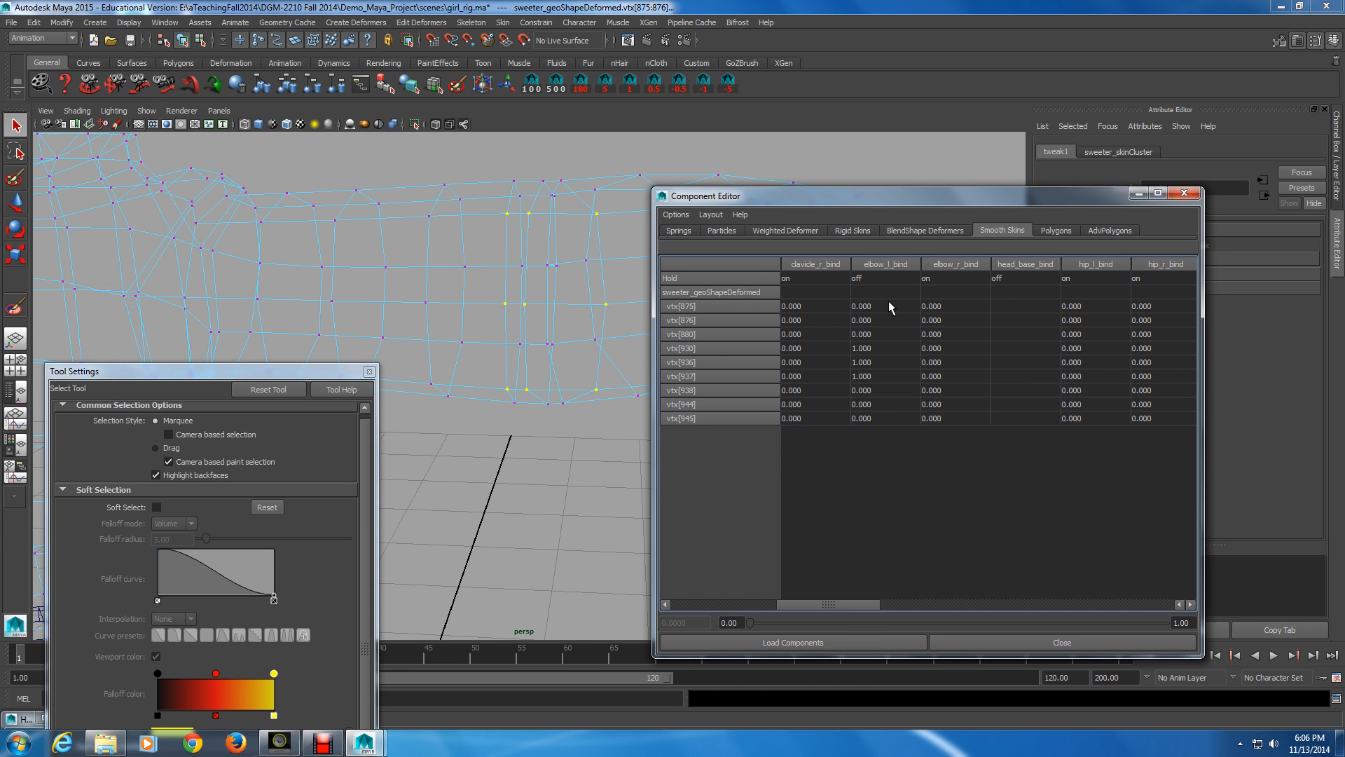
{"action": "left_click", "coordinate": [701, 226]}
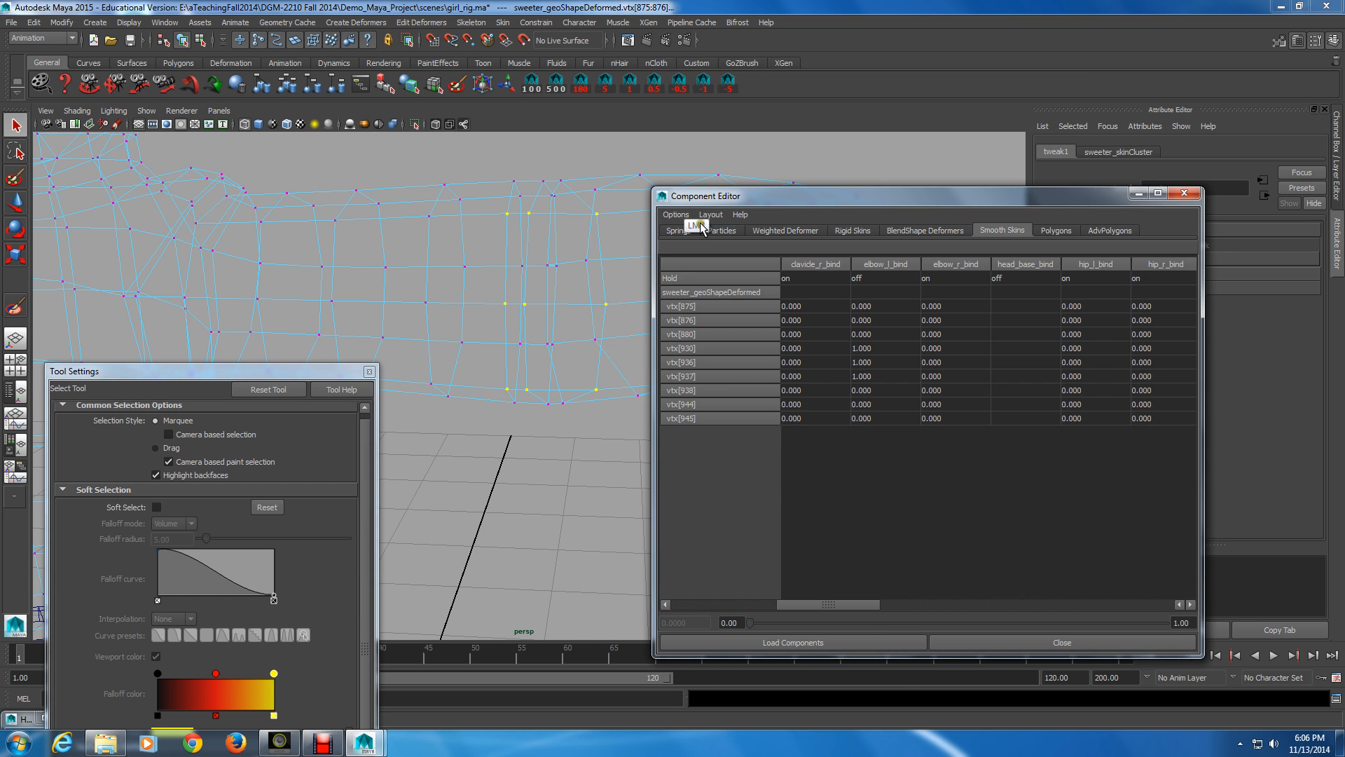
{"action": "left_click", "coordinate": [674, 212]}
{"action": "left_click", "coordinate": [694, 247]}
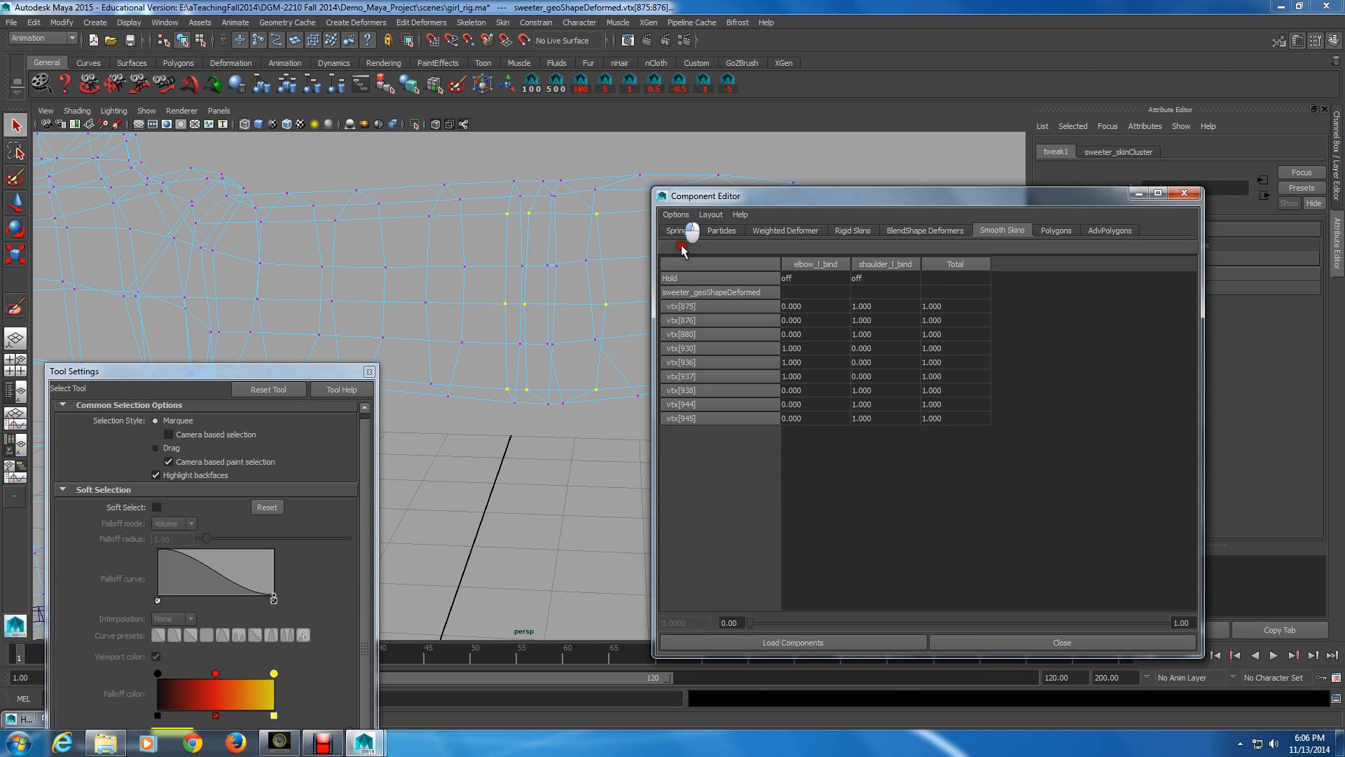
- Set the elbow_l_bind and shoulder_l_bind weights of all nine selected elbow vertices to 0.5
{"action": "left_click", "coordinate": [815, 306]}
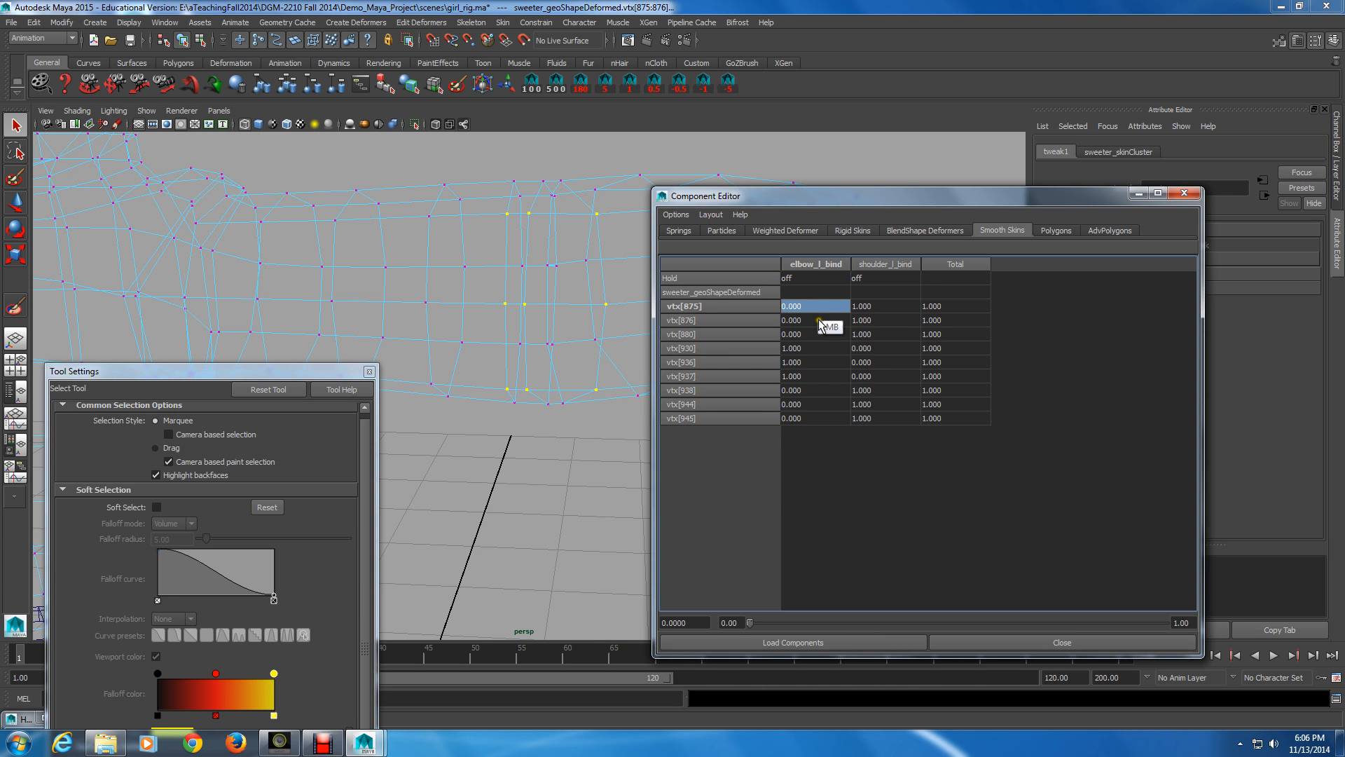
{"action": "left_click_drag", "start_coordinate": [875, 418], "coordinate": [809, 312]}
{"action": "left_click", "coordinate": [874, 418]}
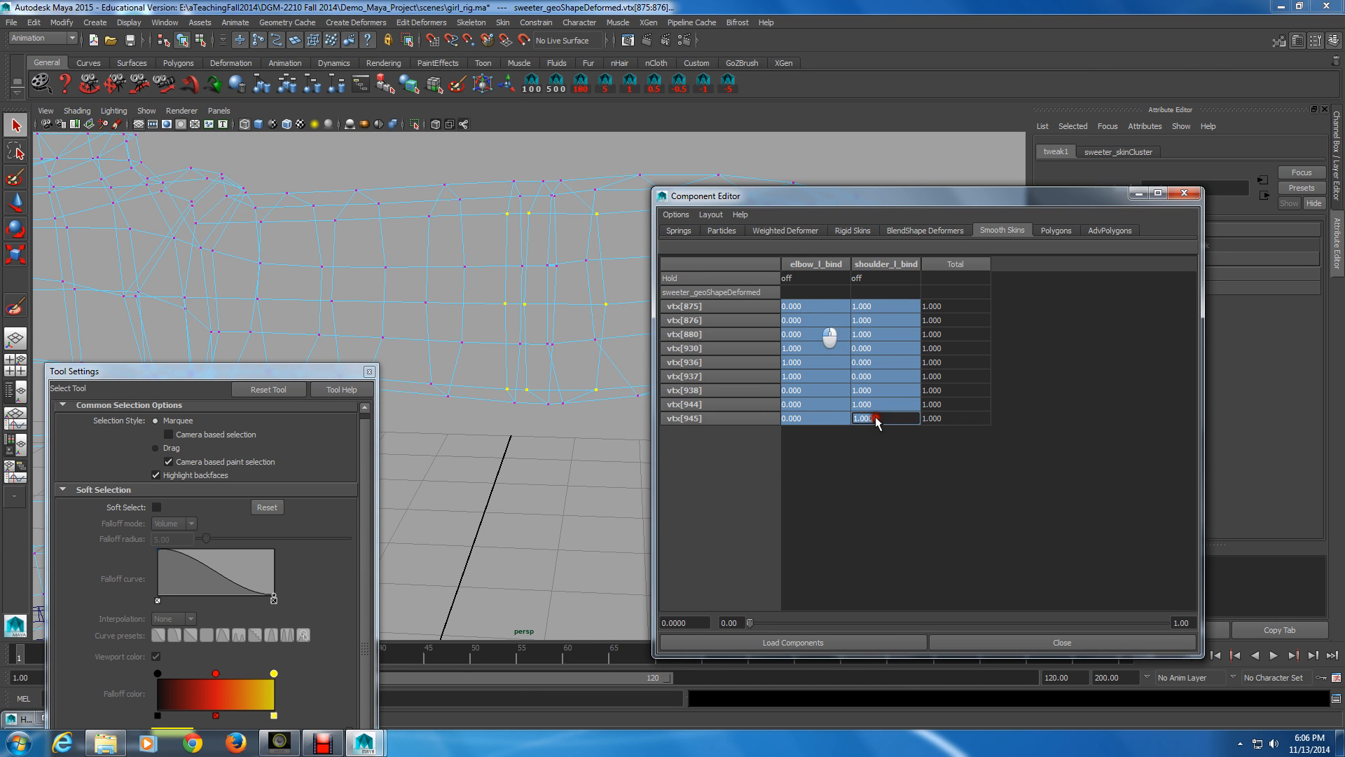
{"action": "type", "text": ".5"}
{"action": "key", "text": "Return"}
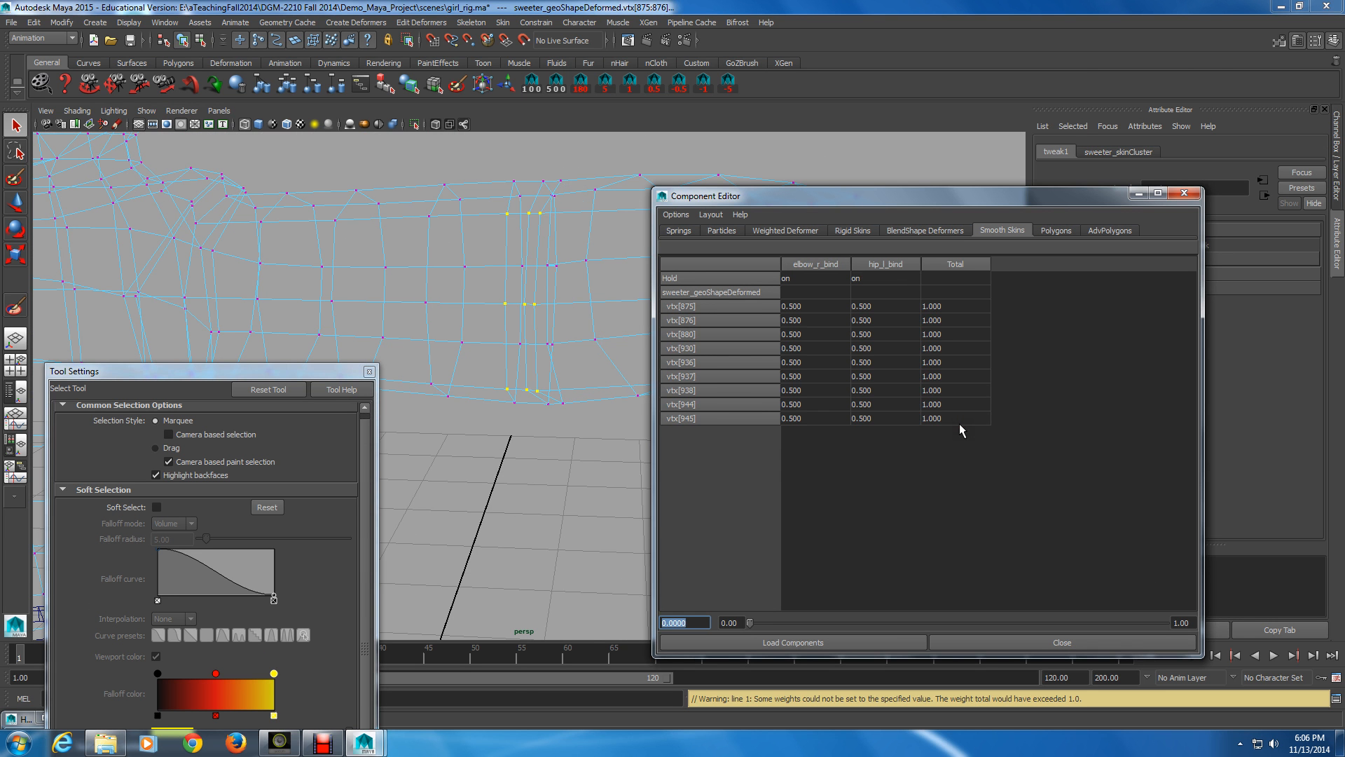
- Reduce the vertex selection to the edge column of three vertices nearest the forearm at the back of the left elbow
{"action": "key", "text": "alt"}
{"action": "left_click_drag", "start_coordinate": [620, 257], "coordinate": [522, 405], "text": "alt"}
{"action": "middle_click_drag", "start_coordinate": [523, 405], "coordinate": [530, 404], "text": "alt"}
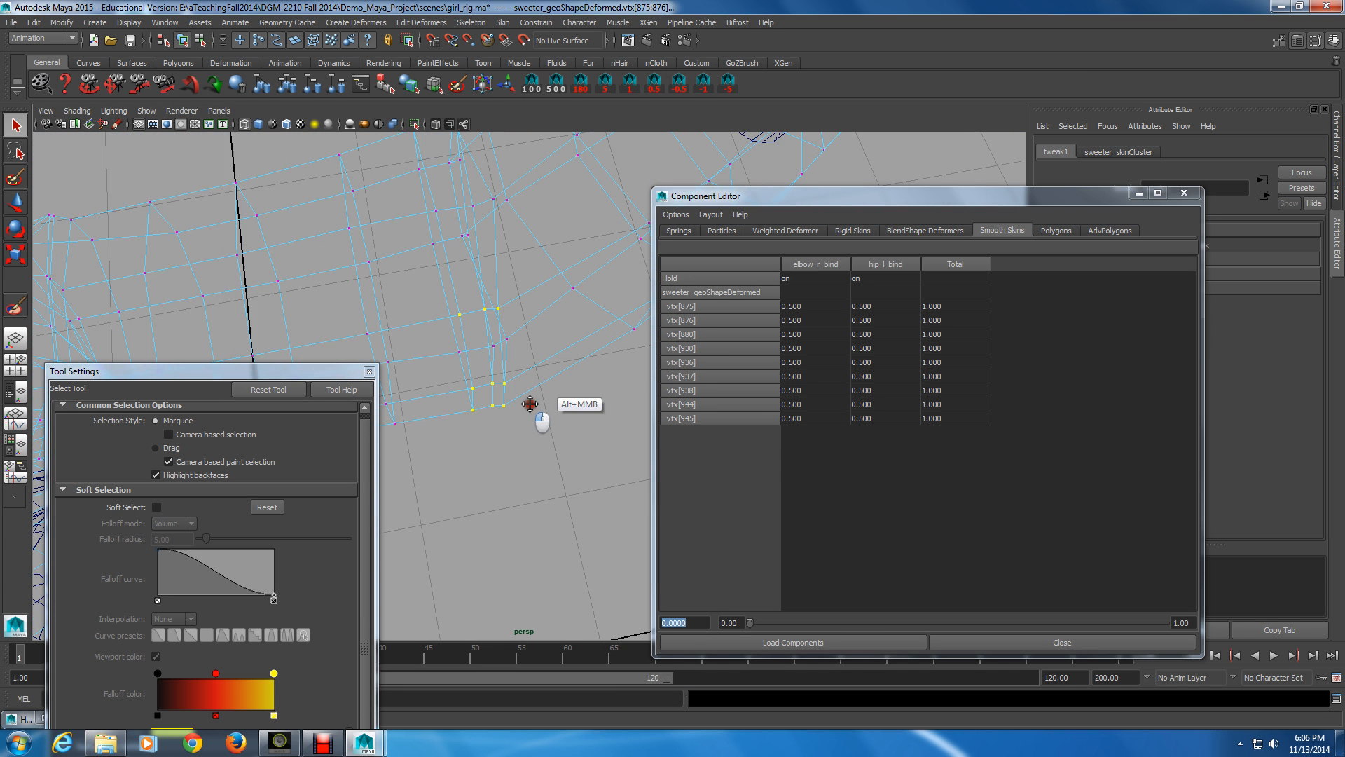
{"action": "left_click_drag", "start_coordinate": [530, 404], "coordinate": [561, 359], "text": "alt"}
{"action": "middle_click_drag", "start_coordinate": [562, 359], "coordinate": [512, 390], "text": "alt"}
{"action": "left_click_drag", "start_coordinate": [512, 389], "coordinate": [514, 343], "text": "alt"}
{"action": "key", "text": "alt"}
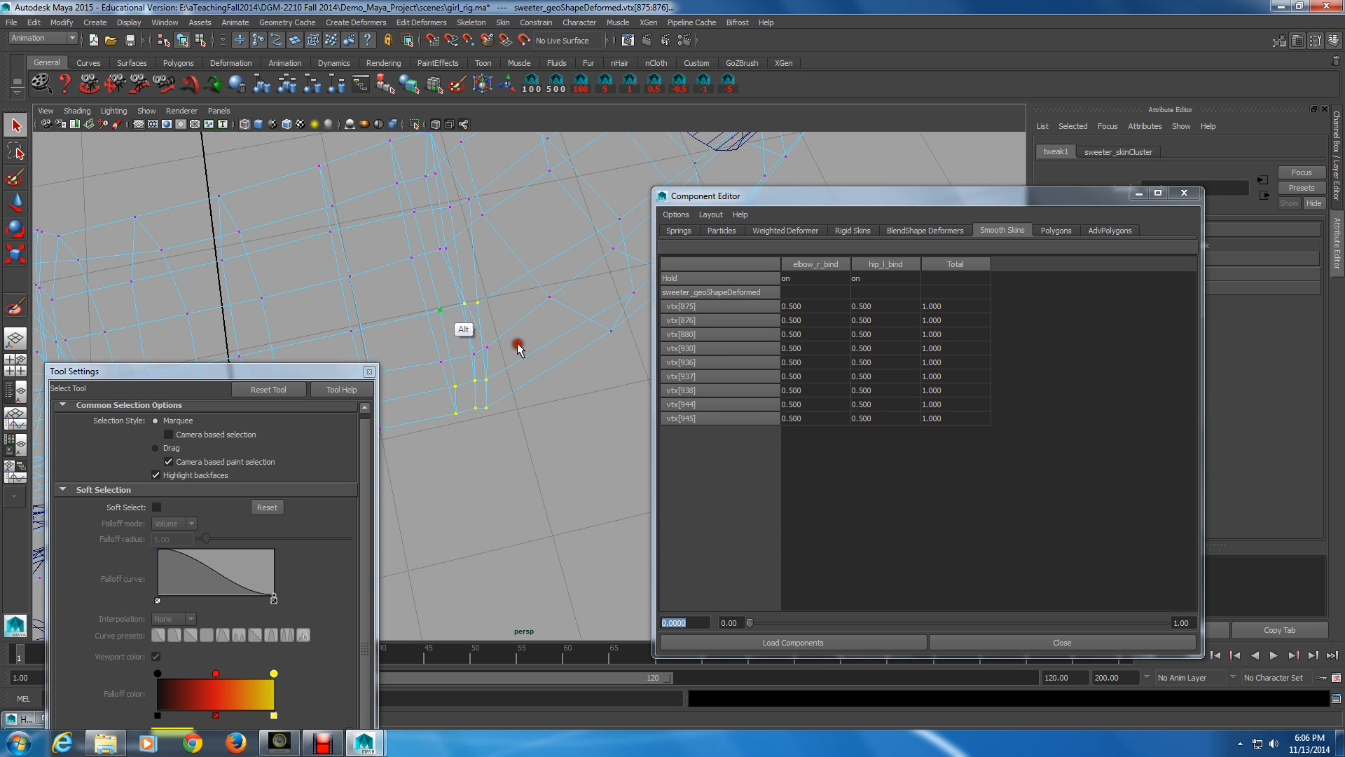
{"action": "left_click_drag", "start_coordinate": [473, 431], "coordinate": [394, 281]}
{"action": "left_click_drag", "start_coordinate": [471, 417], "coordinate": [449, 365], "text": "ctrl"}
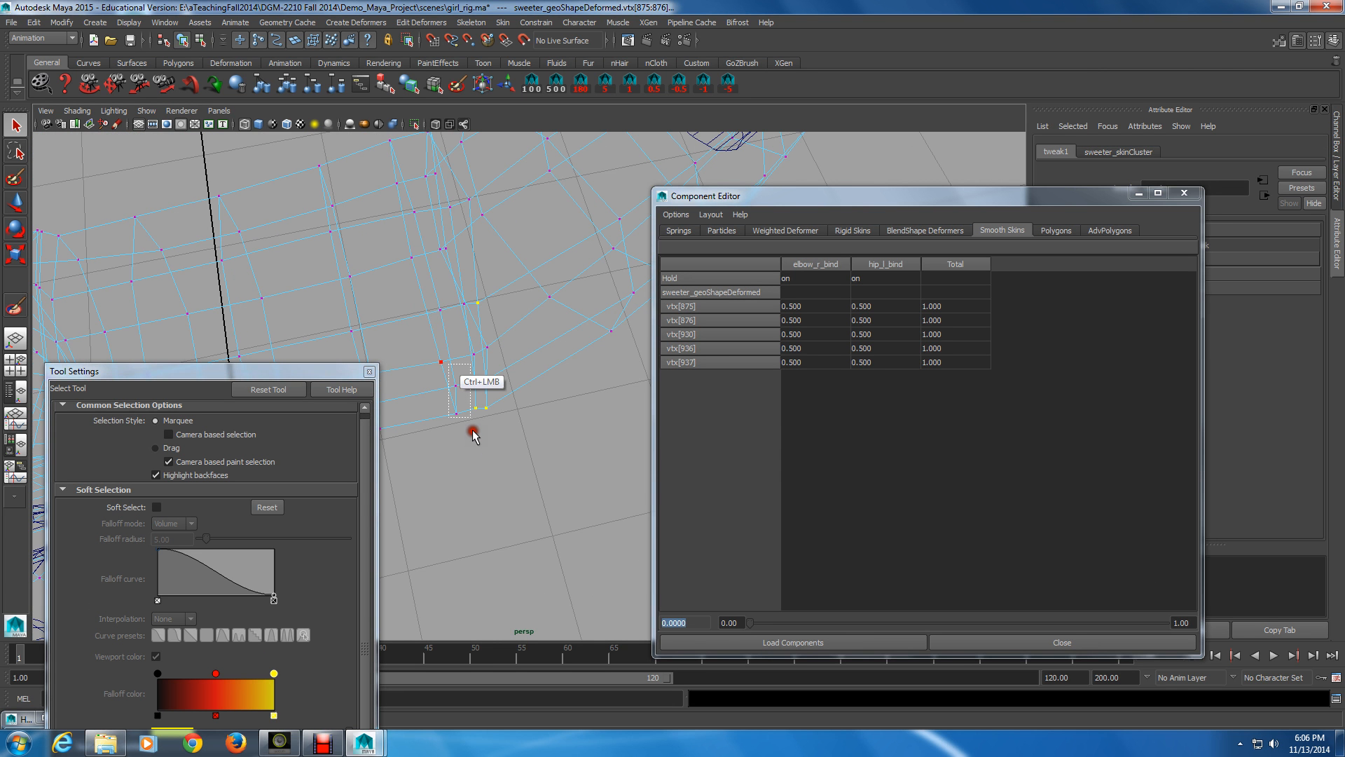
{"action": "left_click_drag", "start_coordinate": [473, 431], "coordinate": [471, 421], "text": "ctrl"}
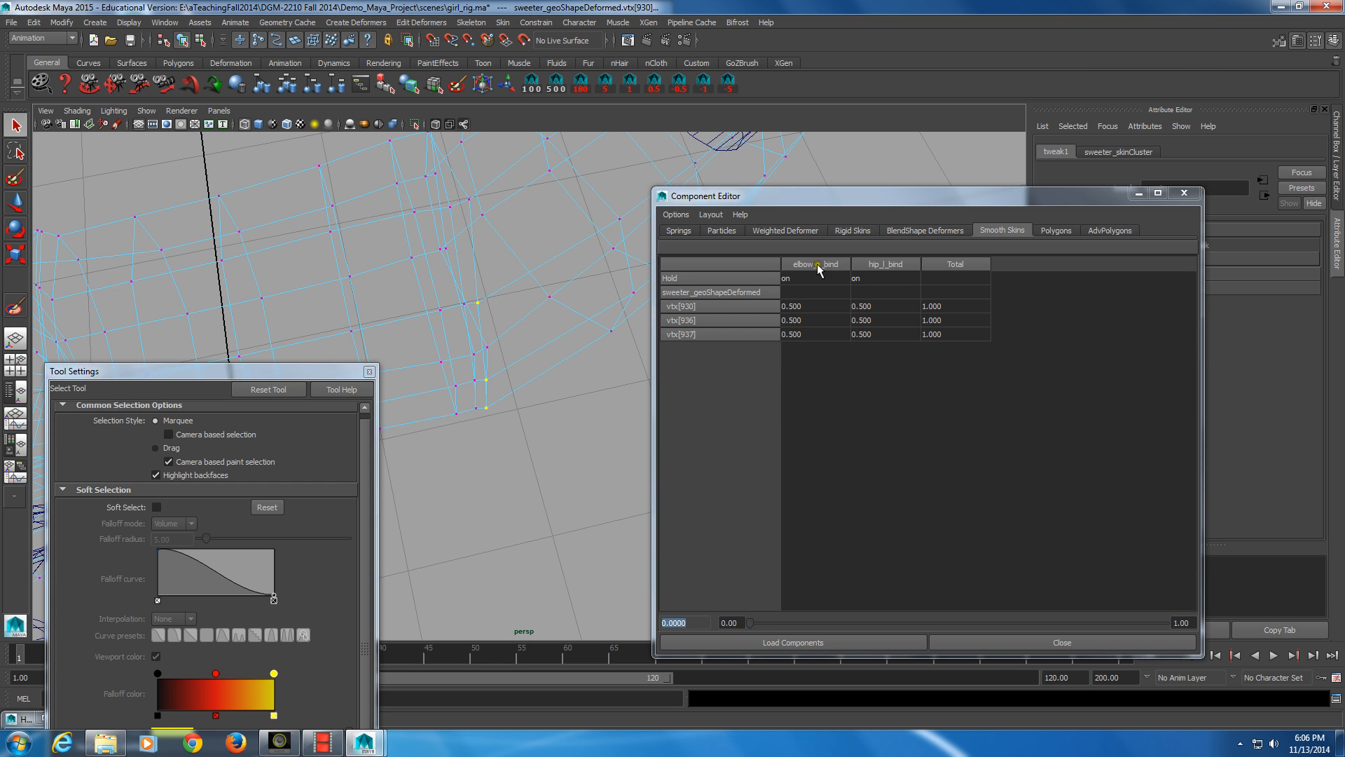
{"action": "middle_click_drag", "start_coordinate": [817, 269], "coordinate": [491, 371], "text": "alt"}
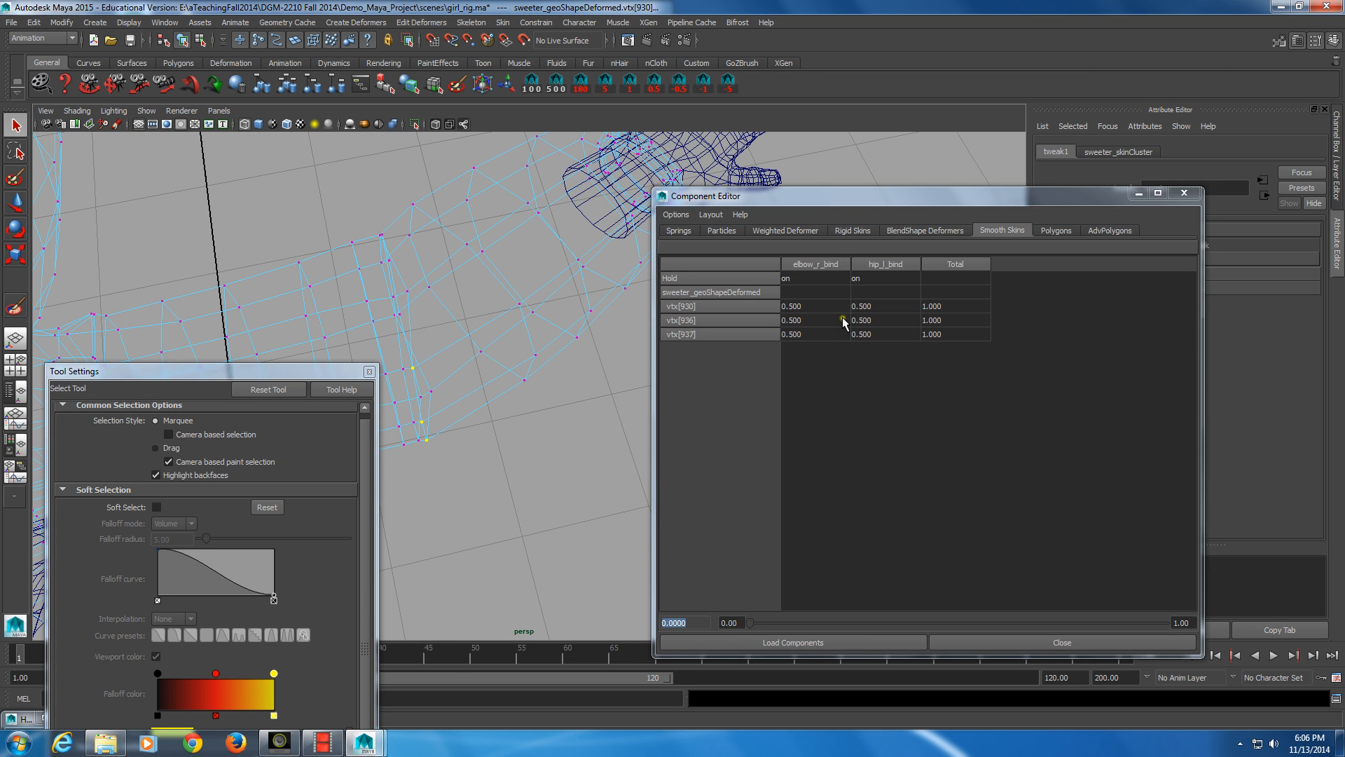
- Try to raise the three vertices' elbow_r_bind weights to 0.5606, and select their hip_l_bind weights
{"action": "left_click_drag", "start_coordinate": [843, 321], "coordinate": [816, 310]}
{"action": "double_click", "coordinate": [817, 334]}
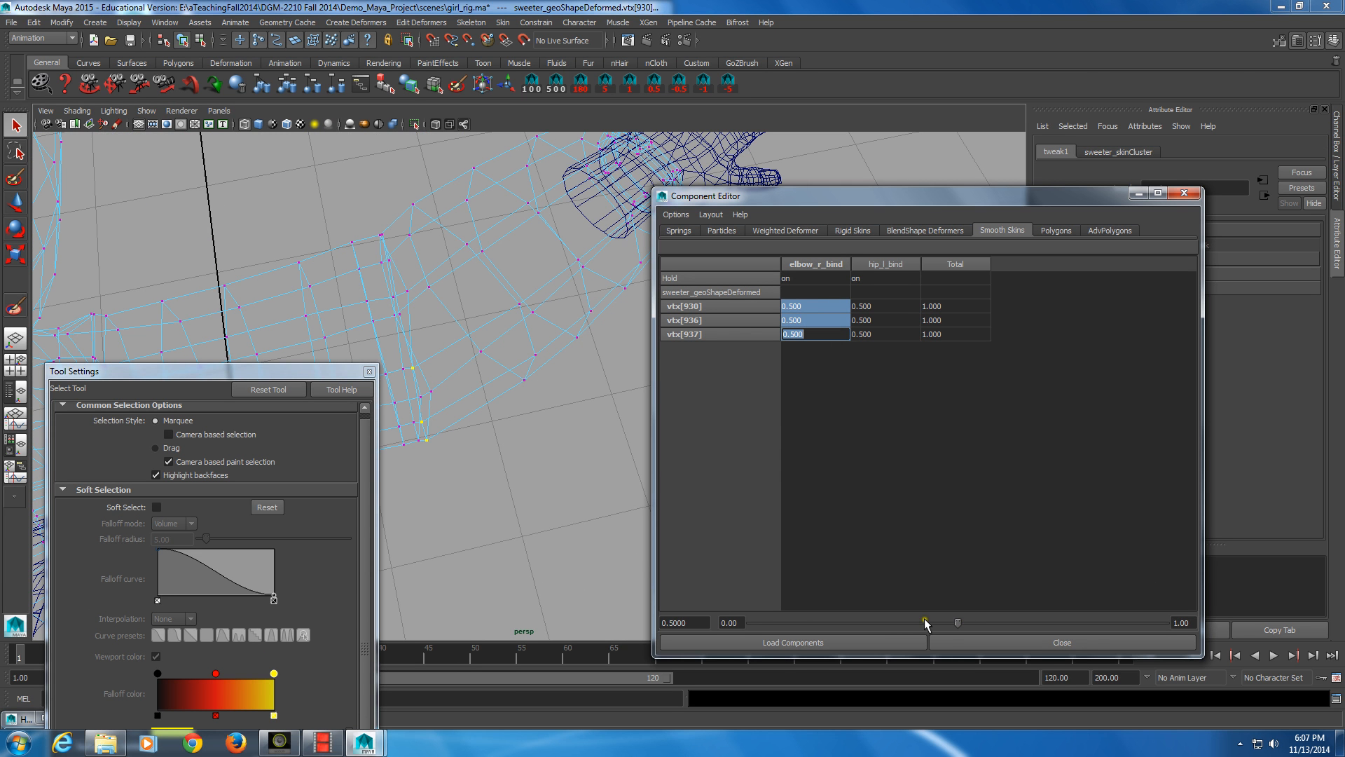
{"action": "left_click_drag", "start_coordinate": [948, 624], "coordinate": [983, 626]}
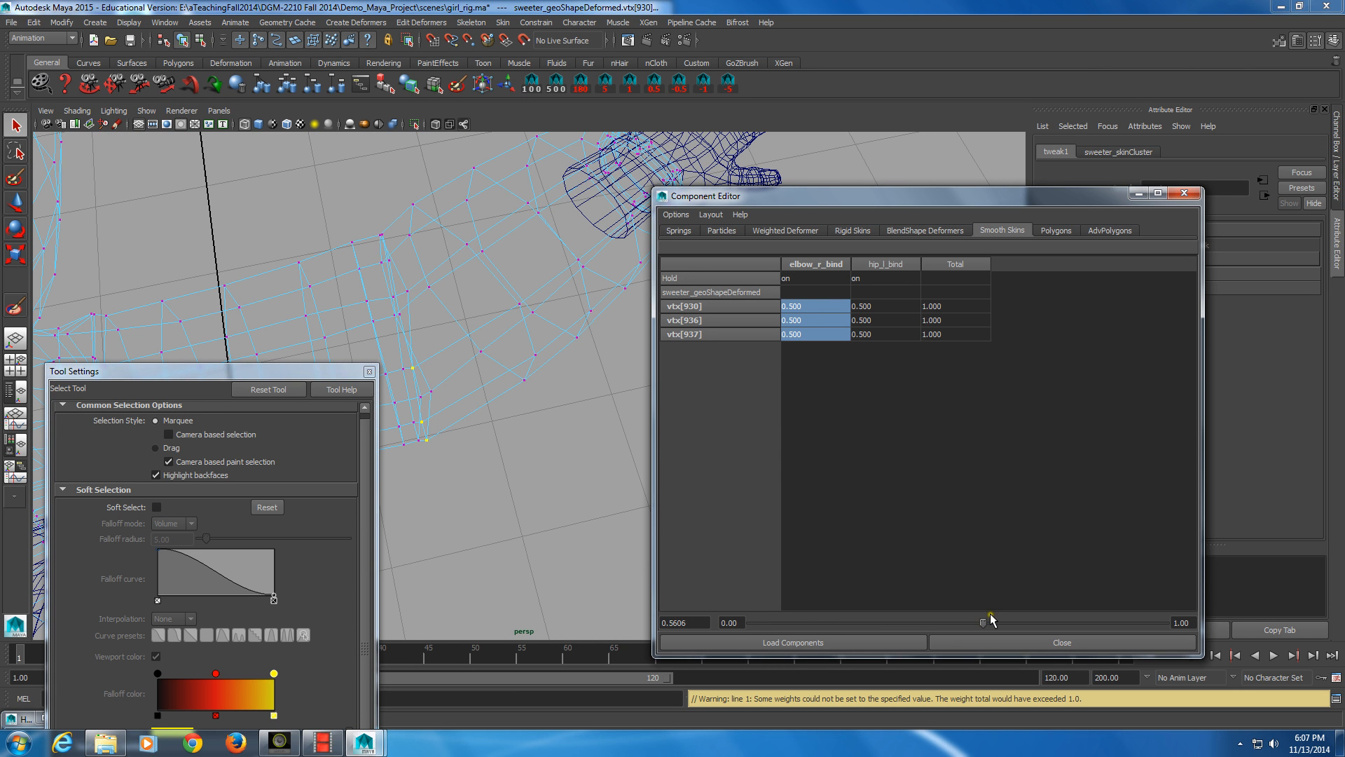
{"action": "mouse_move", "coordinate": [881, 320]}
{"action": "left_mouse_down"}
{"action": "mouse_move", "coordinate": [882, 308]}
{"action": "mouse_move", "coordinate": [881, 329]}
{"action": "left_mouse_up"}
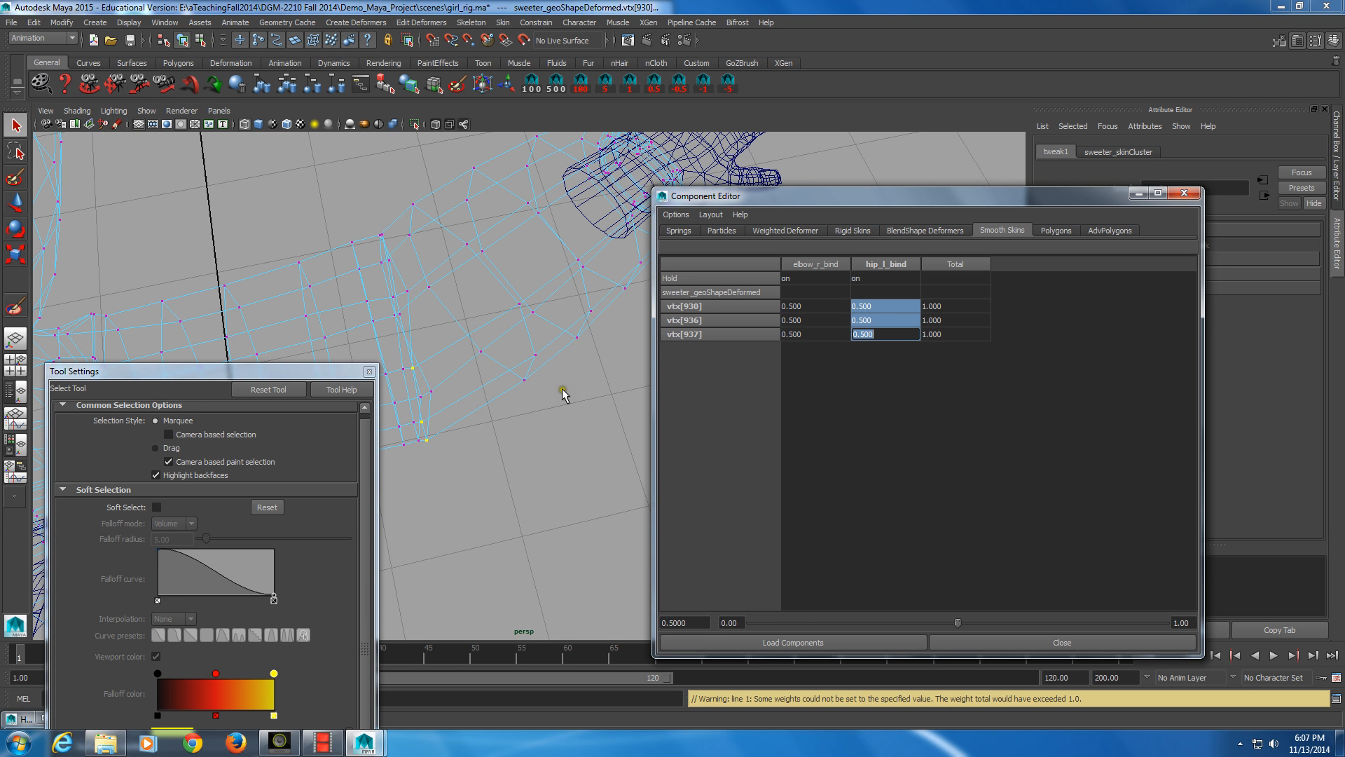
- Reselect all nine vertices at the back of the left elbow and show the zero columns in the Component Editor
{"action": "key", "text": "alt"}
{"action": "left_click_drag", "start_coordinate": [615, 364], "coordinate": [506, 388], "text": "alt"}
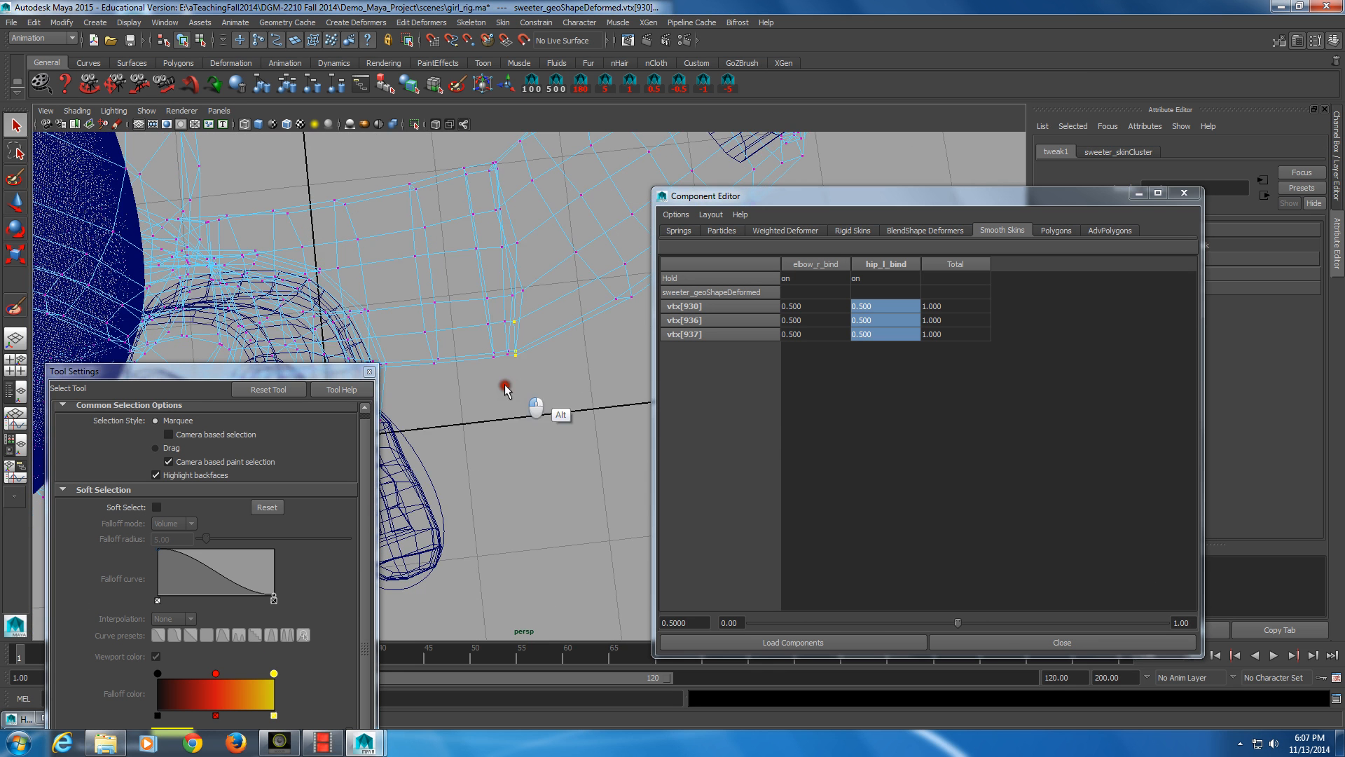
{"action": "left_click_drag", "start_coordinate": [477, 314], "coordinate": [547, 395]}
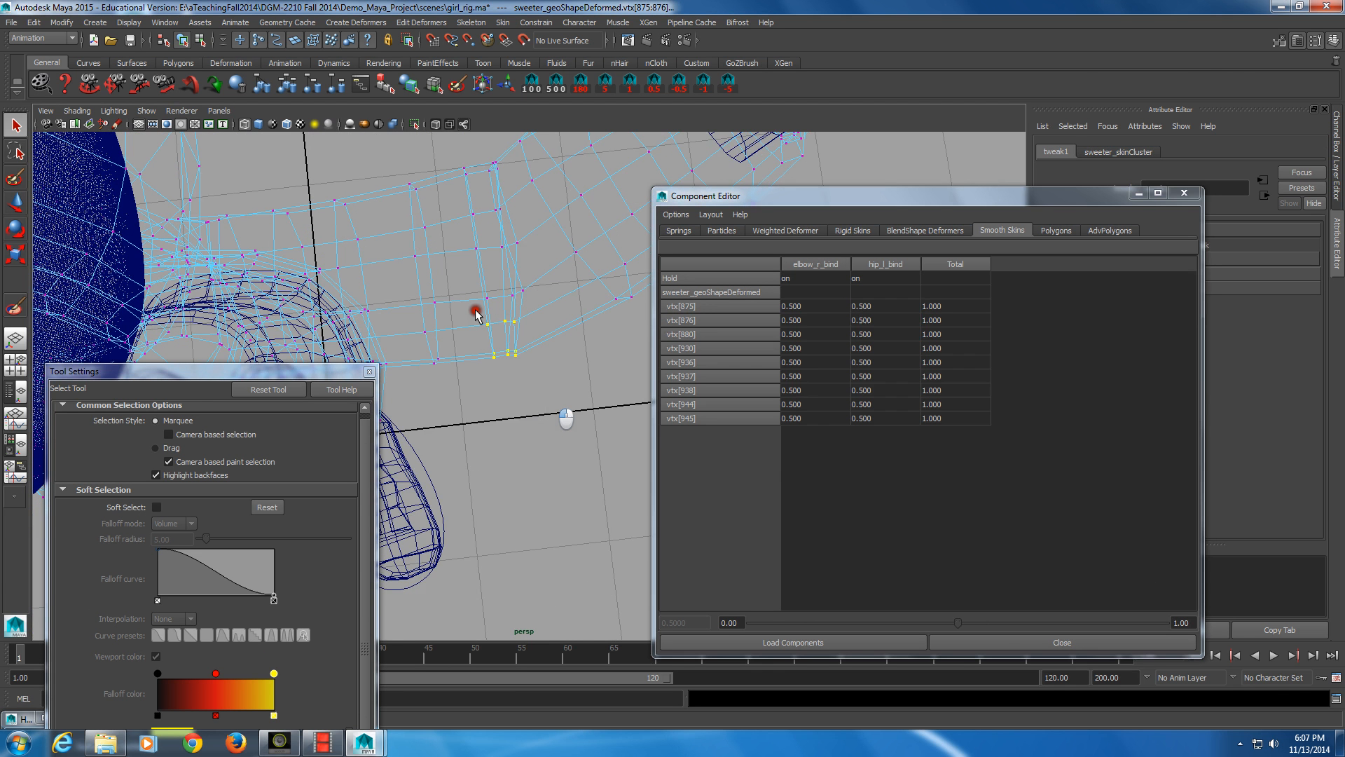
{"action": "left_click", "coordinate": [676, 215]}
{"action": "left_click", "coordinate": [675, 214]}
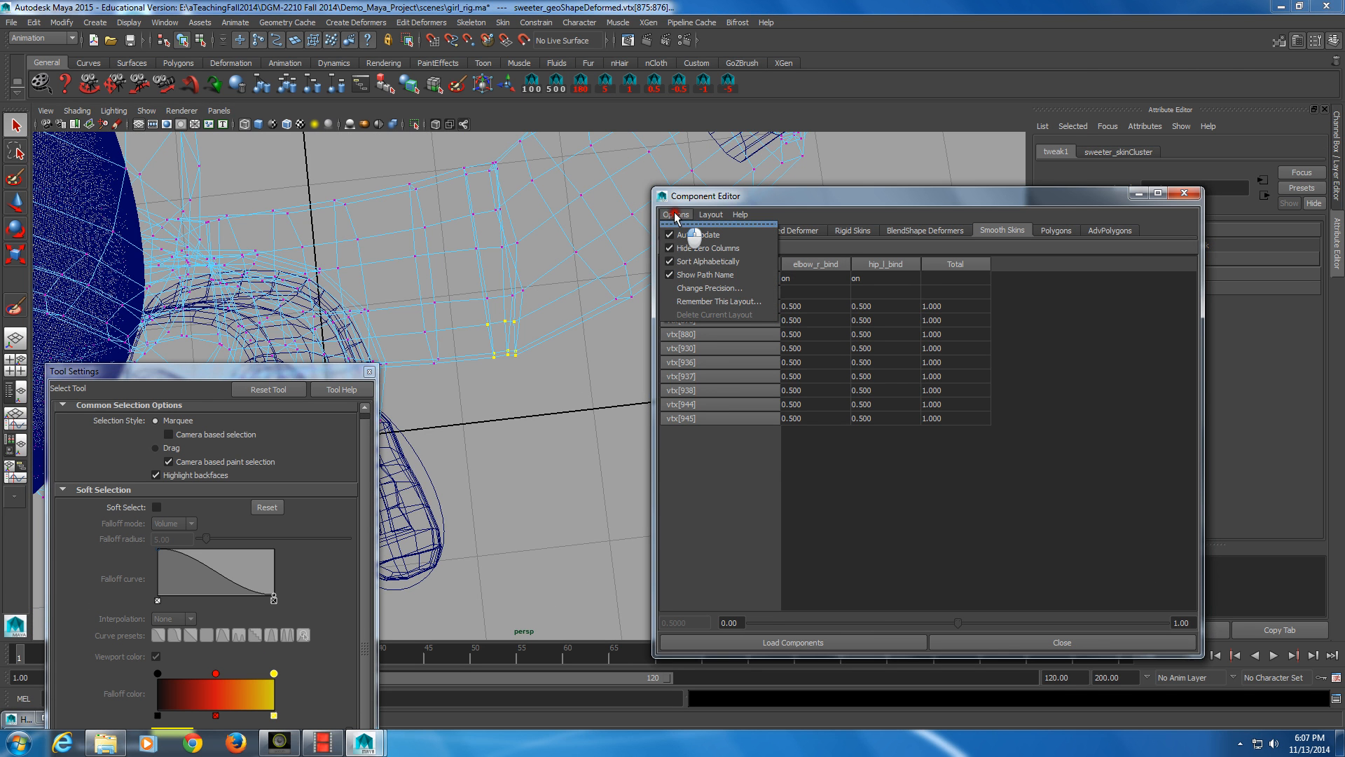
{"action": "left_click", "coordinate": [688, 248]}
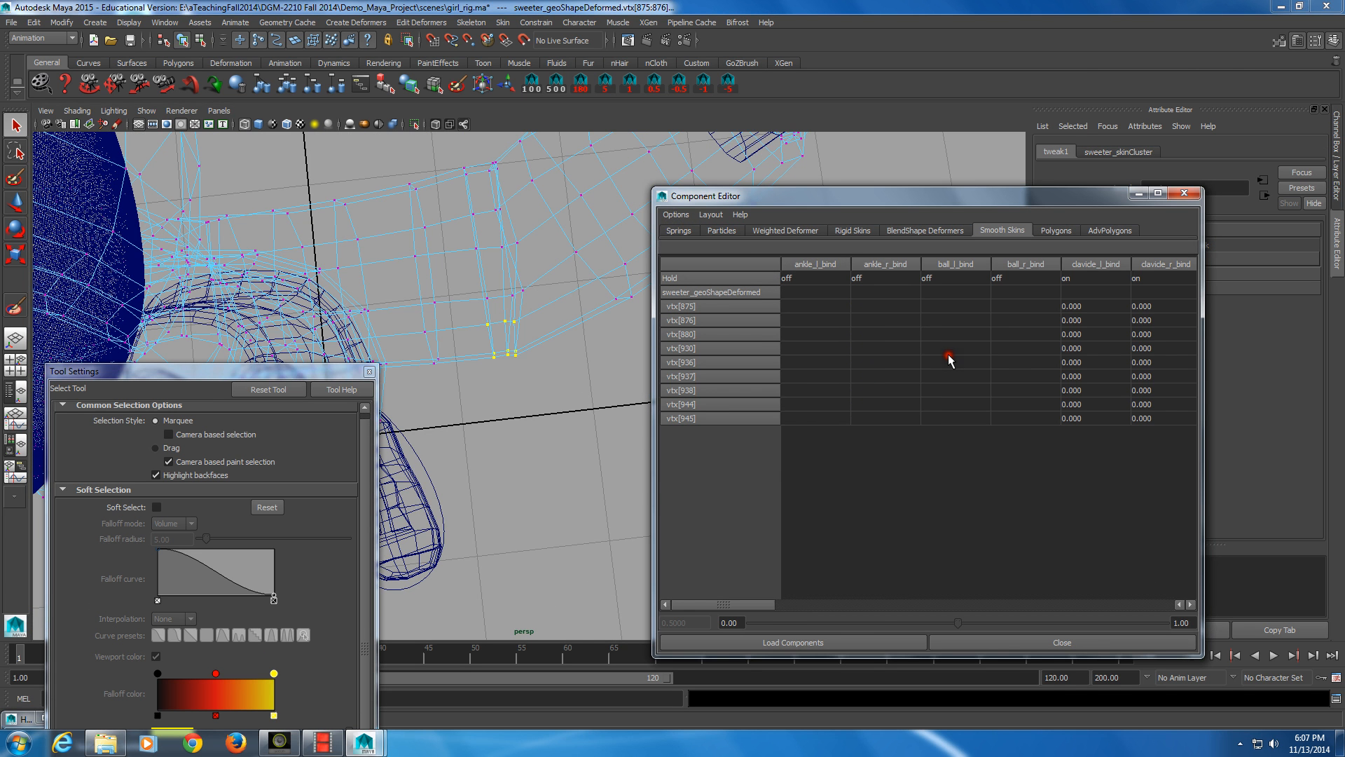
- Set the hip_l_bind weights of all nine elbow vertices to 0
{"action": "left_click_drag", "start_coordinate": [736, 604], "coordinate": [757, 594]}
{"action": "scroll", "coordinate": [765, 606], "scroll_direction": "down", "scroll_amount": 2}
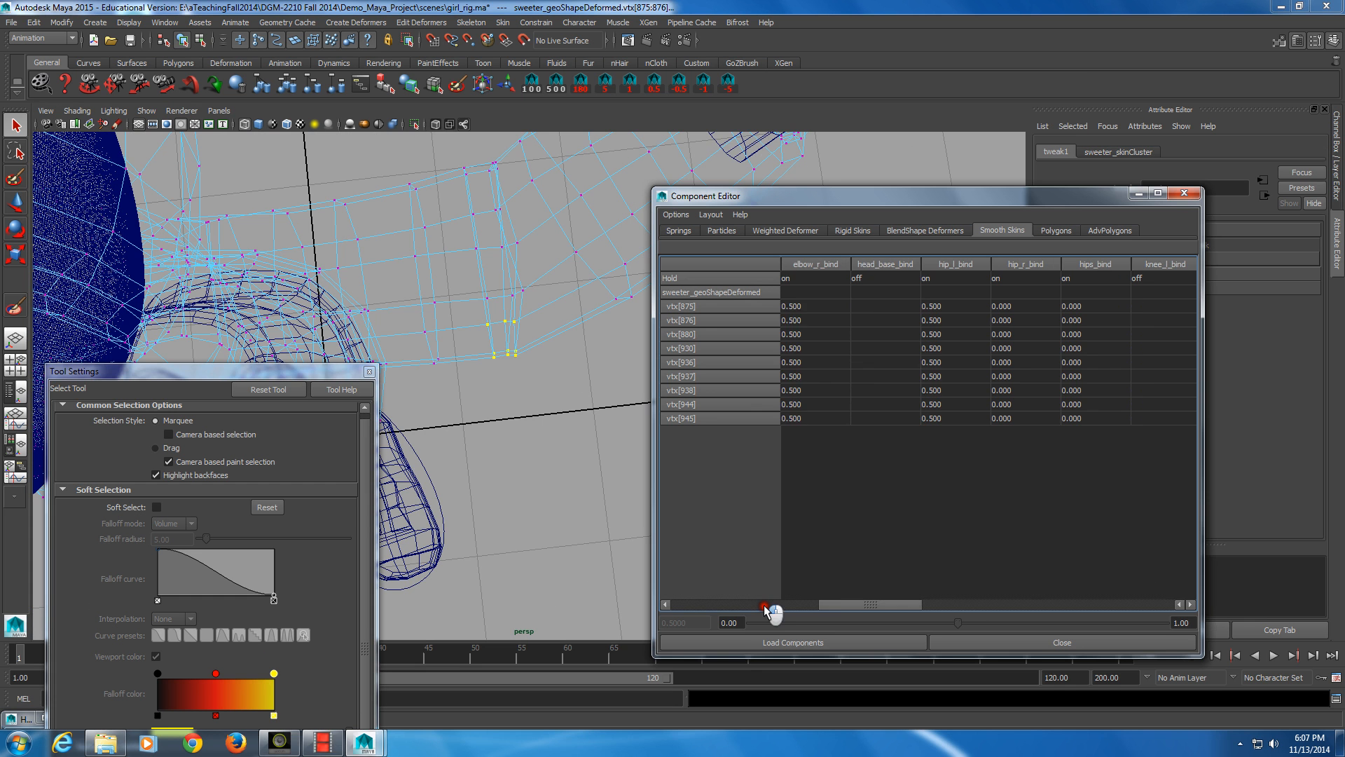
{"action": "scroll", "coordinate": [765, 607], "scroll_direction": "down", "scroll_amount": 1}
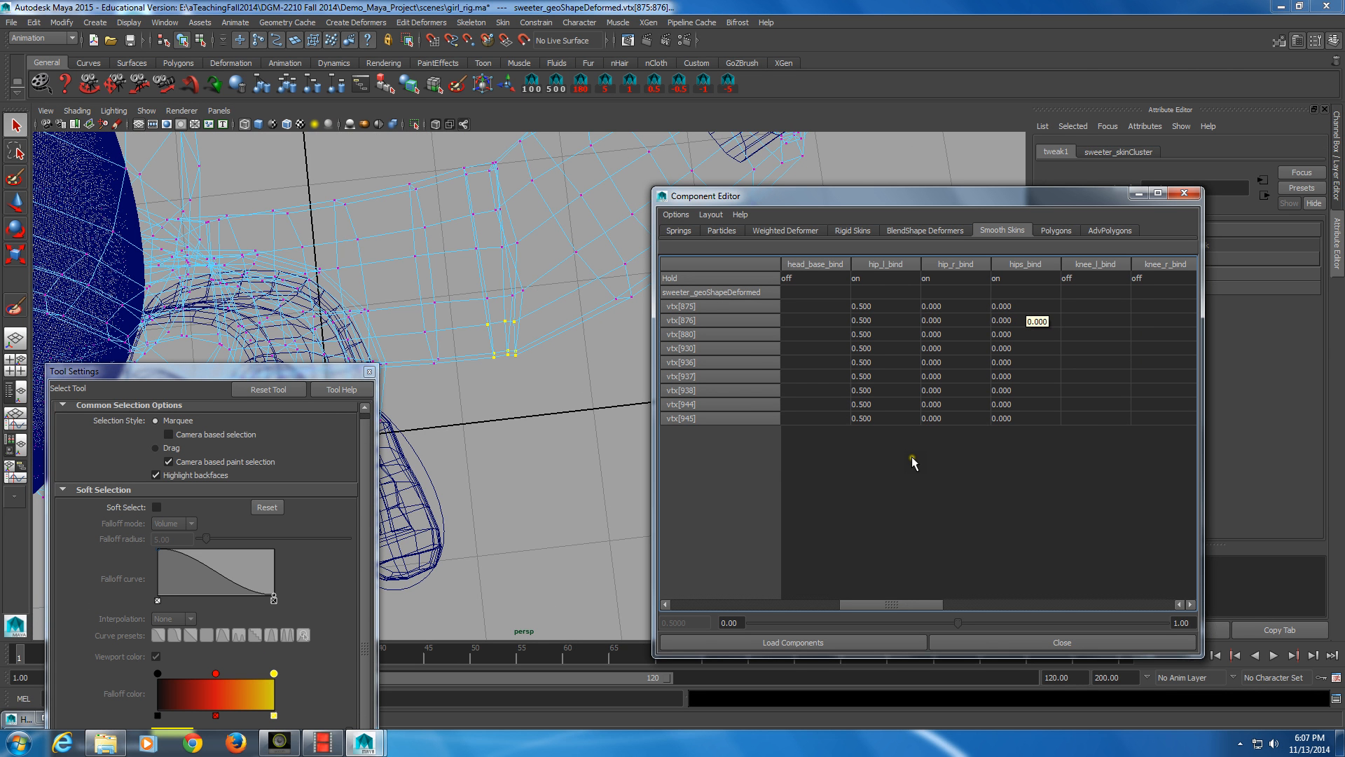
{"action": "left_click", "coordinate": [881, 306]}
{"action": "left_click_drag", "start_coordinate": [887, 308], "coordinate": [887, 418]}
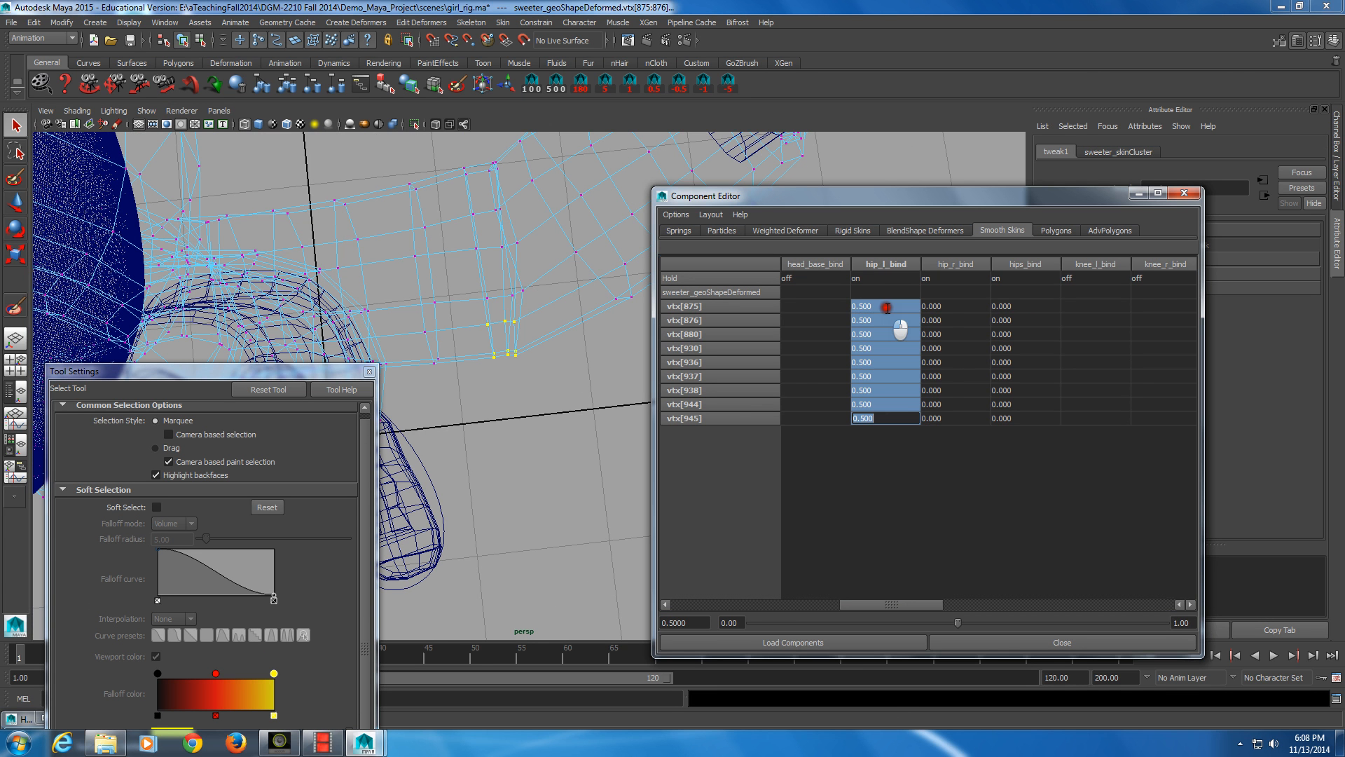
{"action": "type", "text": "0"}
{"action": "key", "text": "Return"}
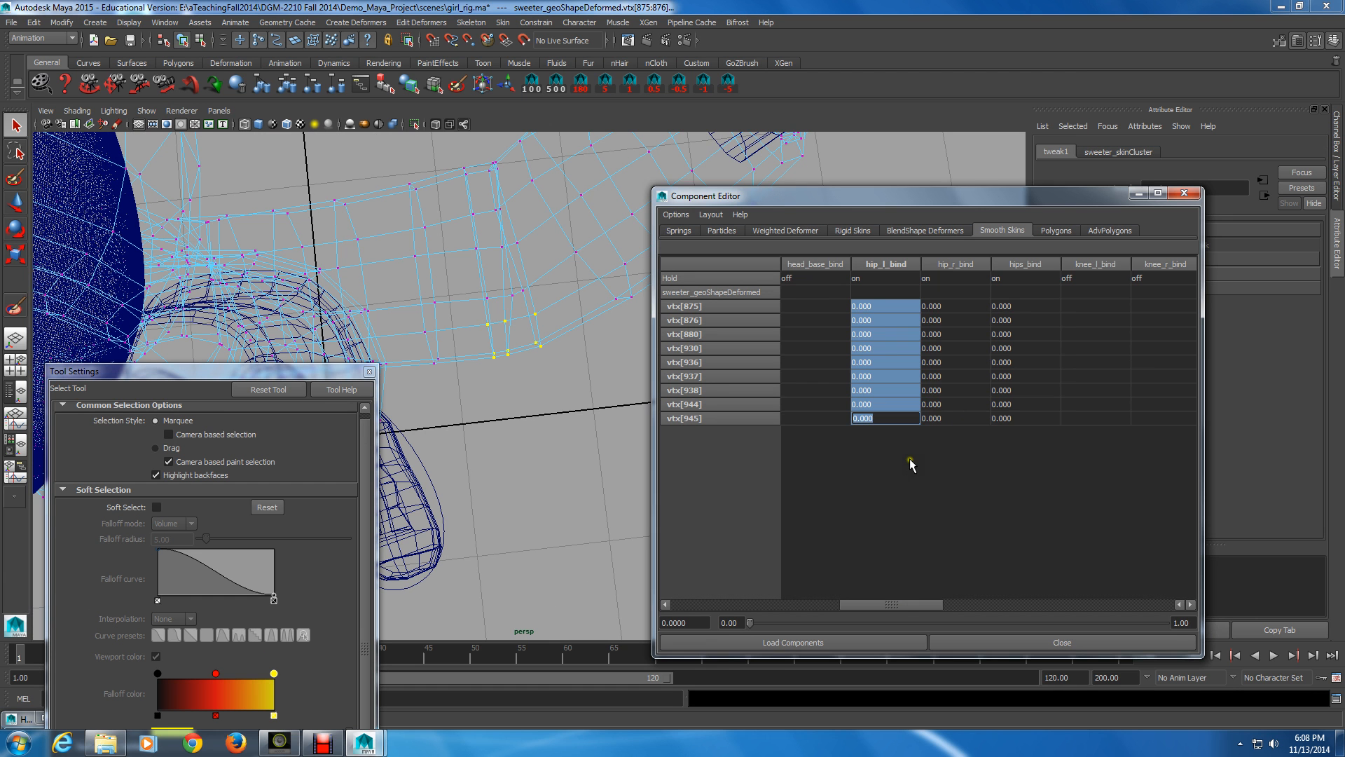
- Check the vertices' weights in the shoulder and elbow columns, and hide the zero columns again
{"action": "left_click_drag", "start_coordinate": [841, 604], "coordinate": [1004, 601]}
{"action": "left_click", "coordinate": [1012, 320]}
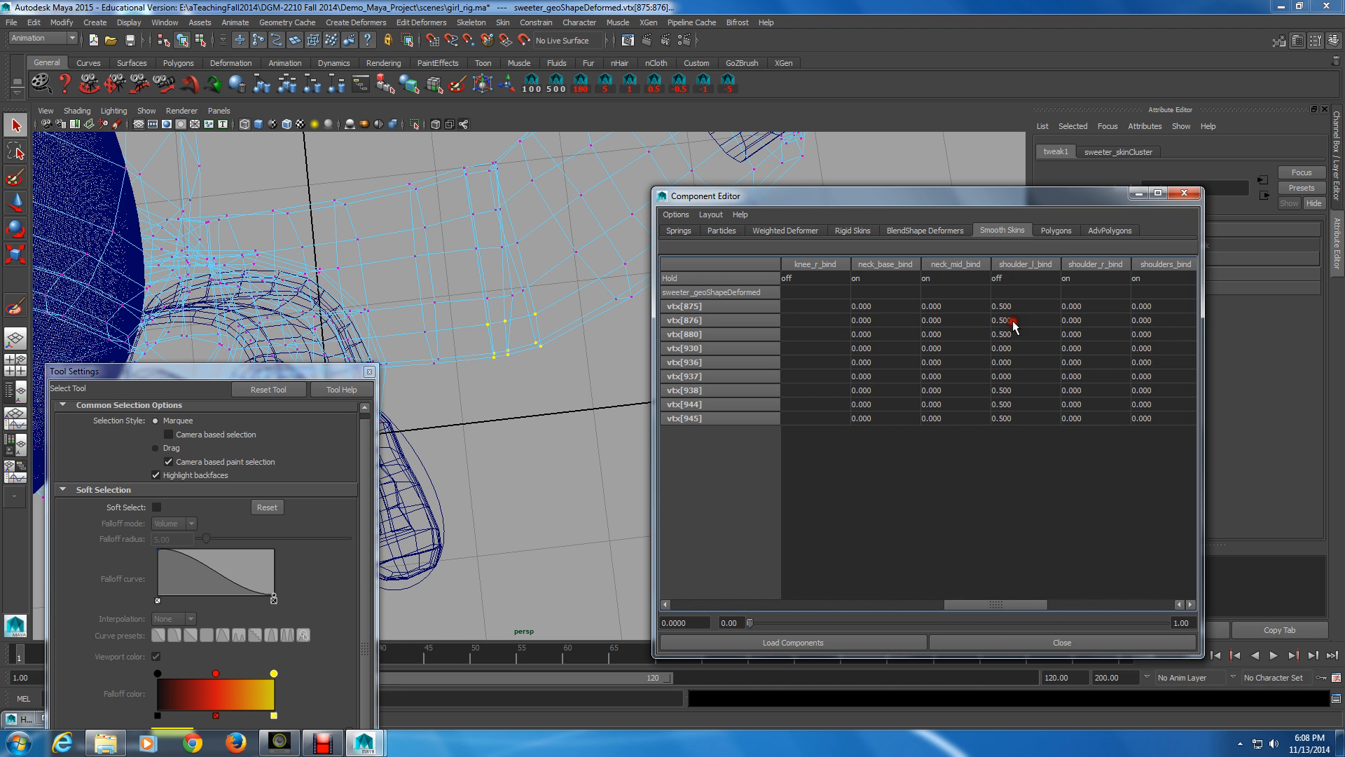
{"action": "left_click", "coordinate": [1022, 604]}
{"action": "left_click_drag", "start_coordinate": [1023, 604], "coordinate": [998, 603]}
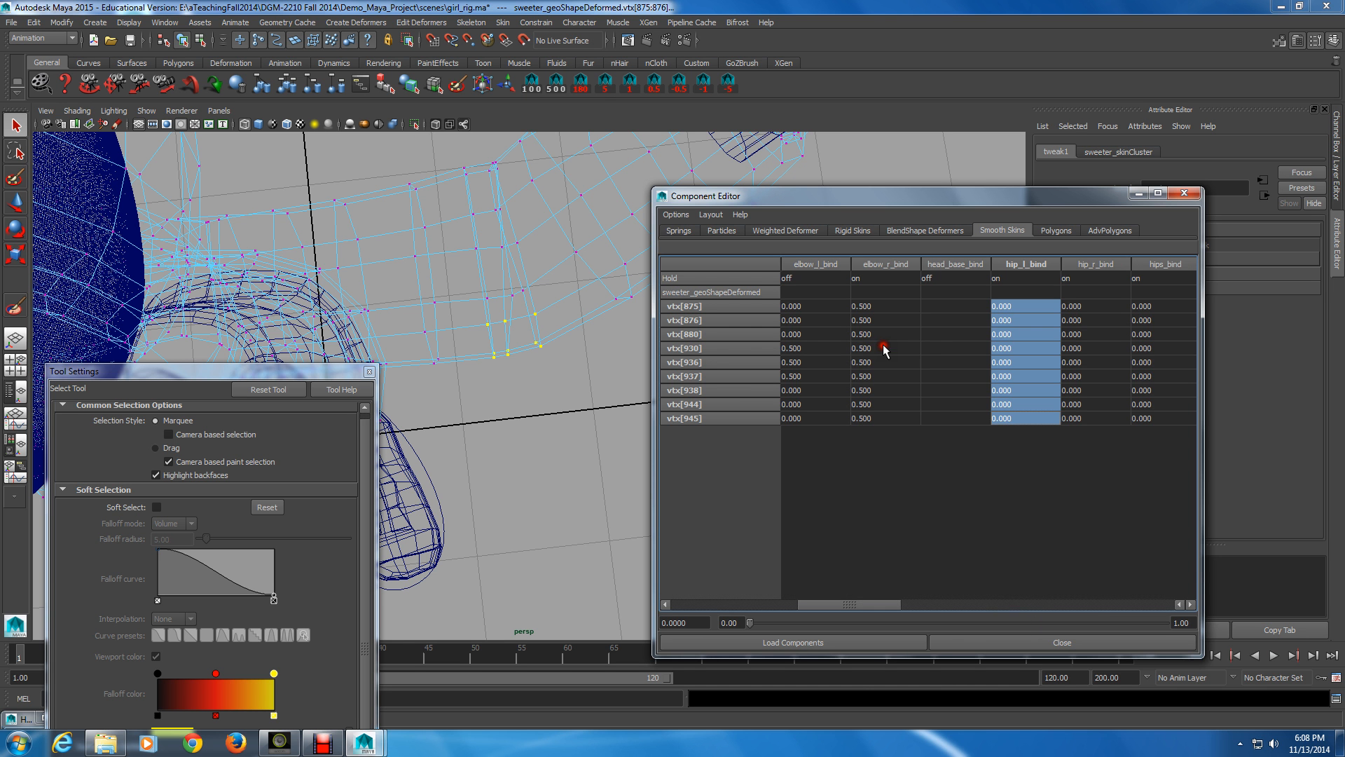
{"action": "left_click", "coordinate": [676, 214]}
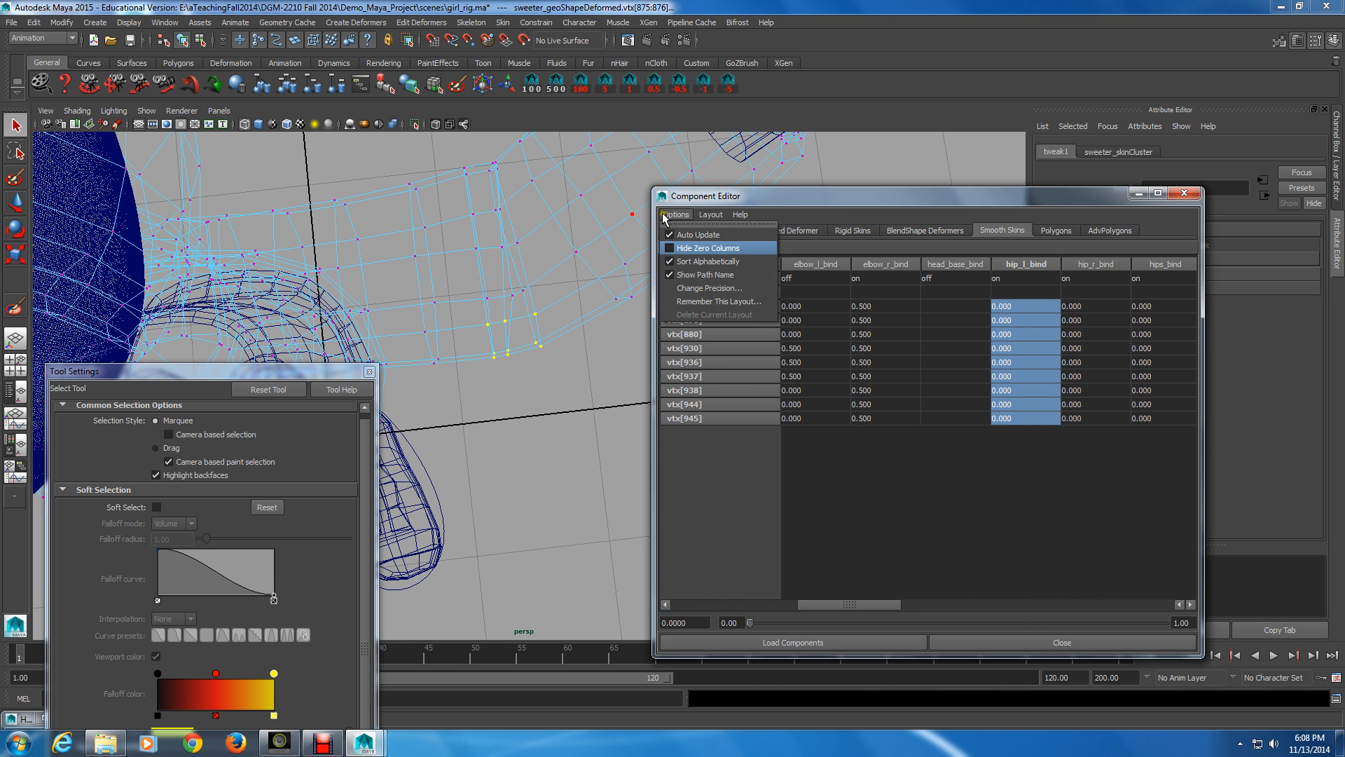
{"action": "left_click", "coordinate": [697, 249]}
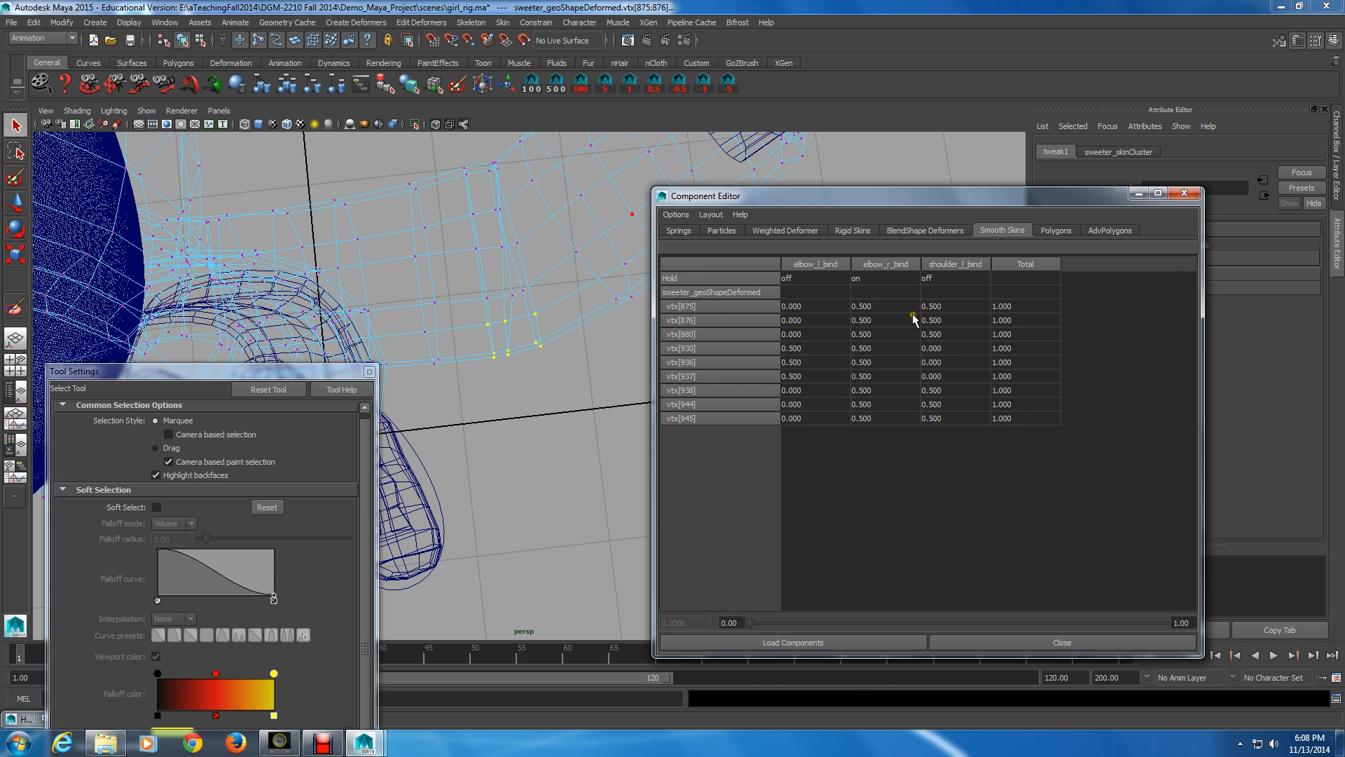
- Set the elbow_r_bind weights of all nine left elbow vertices to 0
{"action": "right_click_drag", "start_coordinate": [948, 417], "coordinate": [489, 452], "text": "alt"}
{"action": "middle_click_drag", "start_coordinate": [489, 452], "coordinate": [498, 375], "text": "alt"}
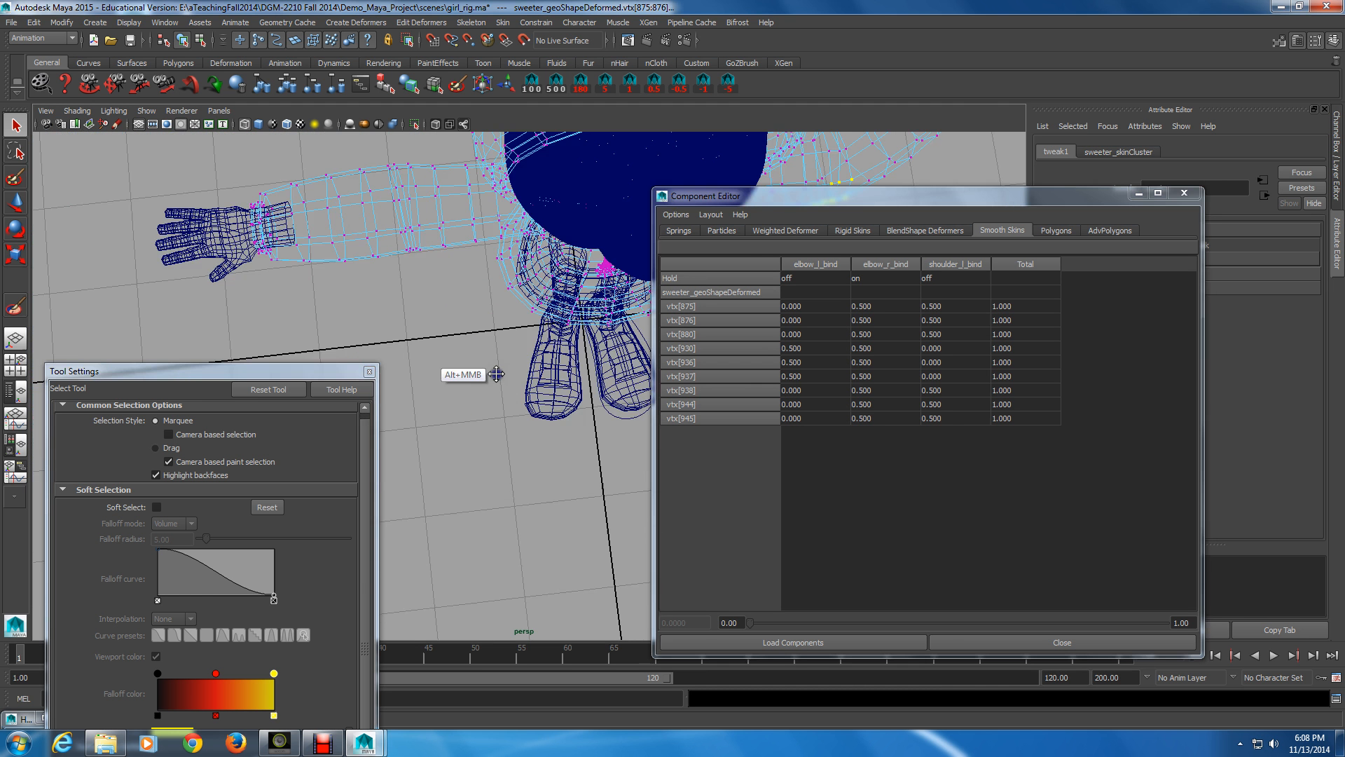
{"action": "right_click_drag", "start_coordinate": [498, 375], "coordinate": [693, 231], "text": "alt"}
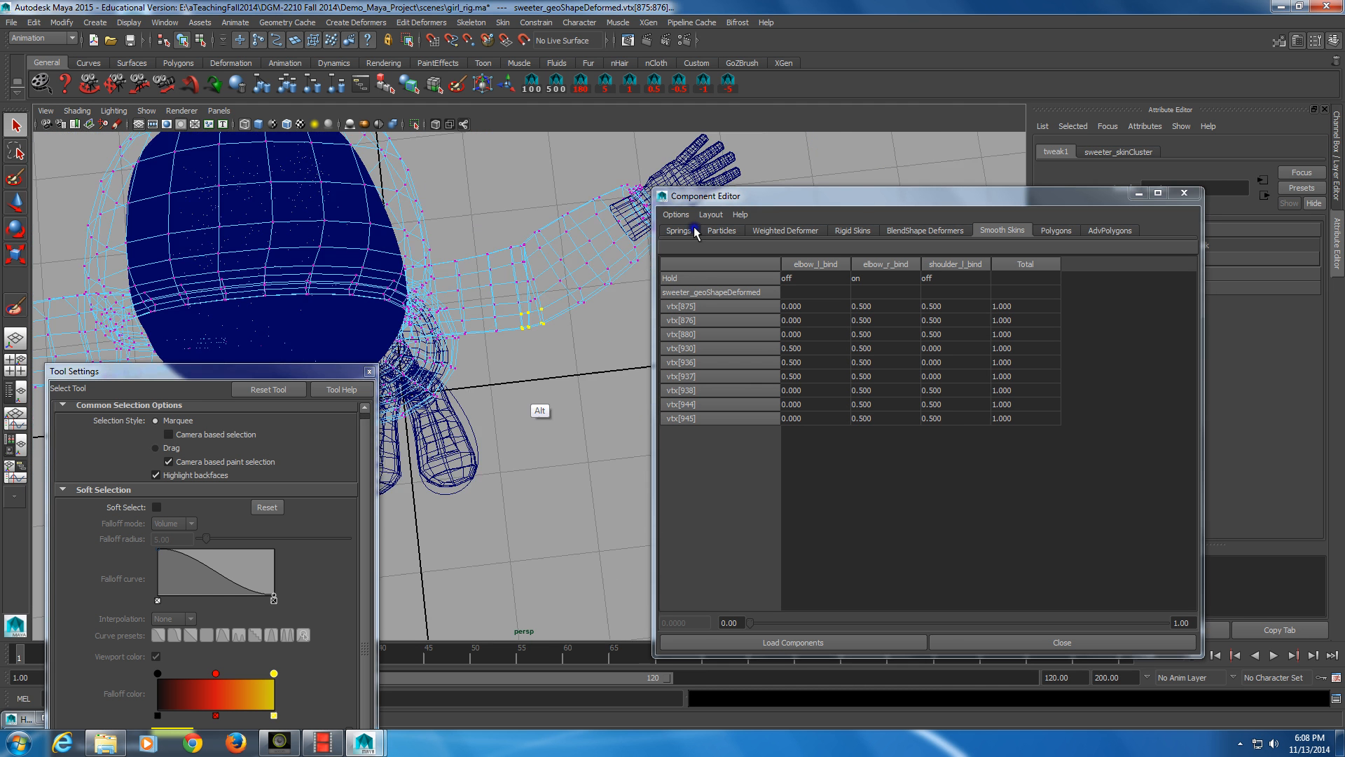
{"action": "left_click_drag", "start_coordinate": [547, 392], "coordinate": [507, 405], "text": "alt"}
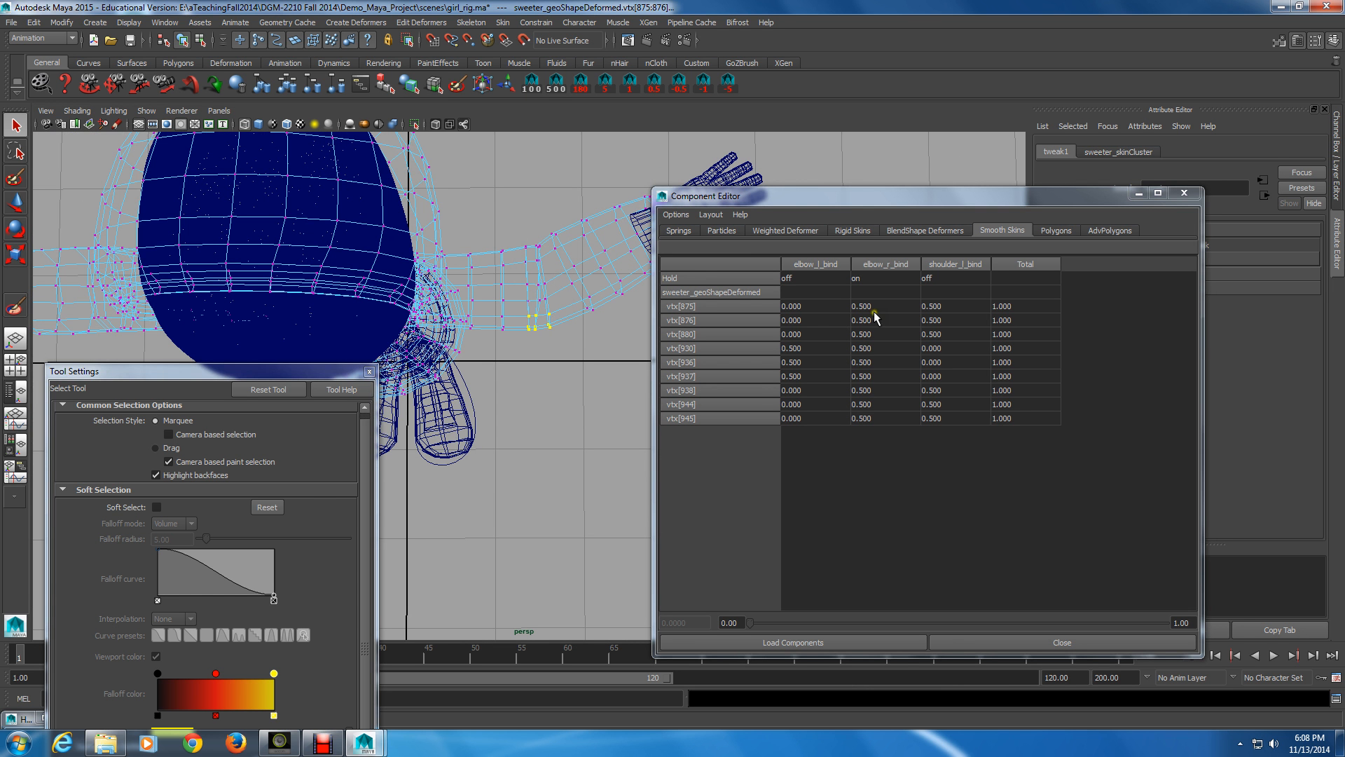
{"action": "left_click_drag", "start_coordinate": [873, 311], "coordinate": [878, 419]}
{"action": "type", "text": "0"}
{"action": "key", "text": "KP_Enter"}
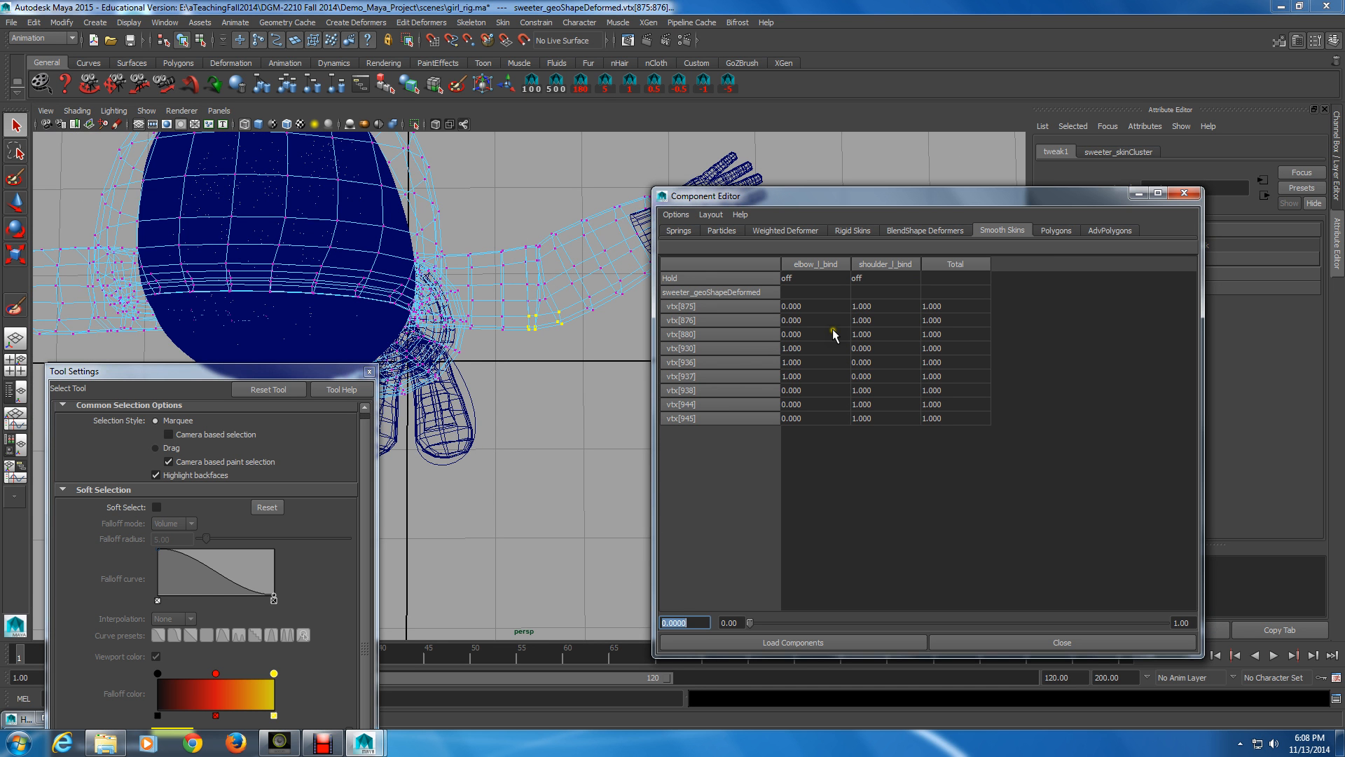
- Try again to set both the elbow_l_bind and shoulder_l_bind weights of the nine vertices to 0.5
{"action": "left_click_drag", "start_coordinate": [810, 308], "coordinate": [881, 404]}
{"action": "left_click_drag", "start_coordinate": [813, 313], "coordinate": [878, 414]}
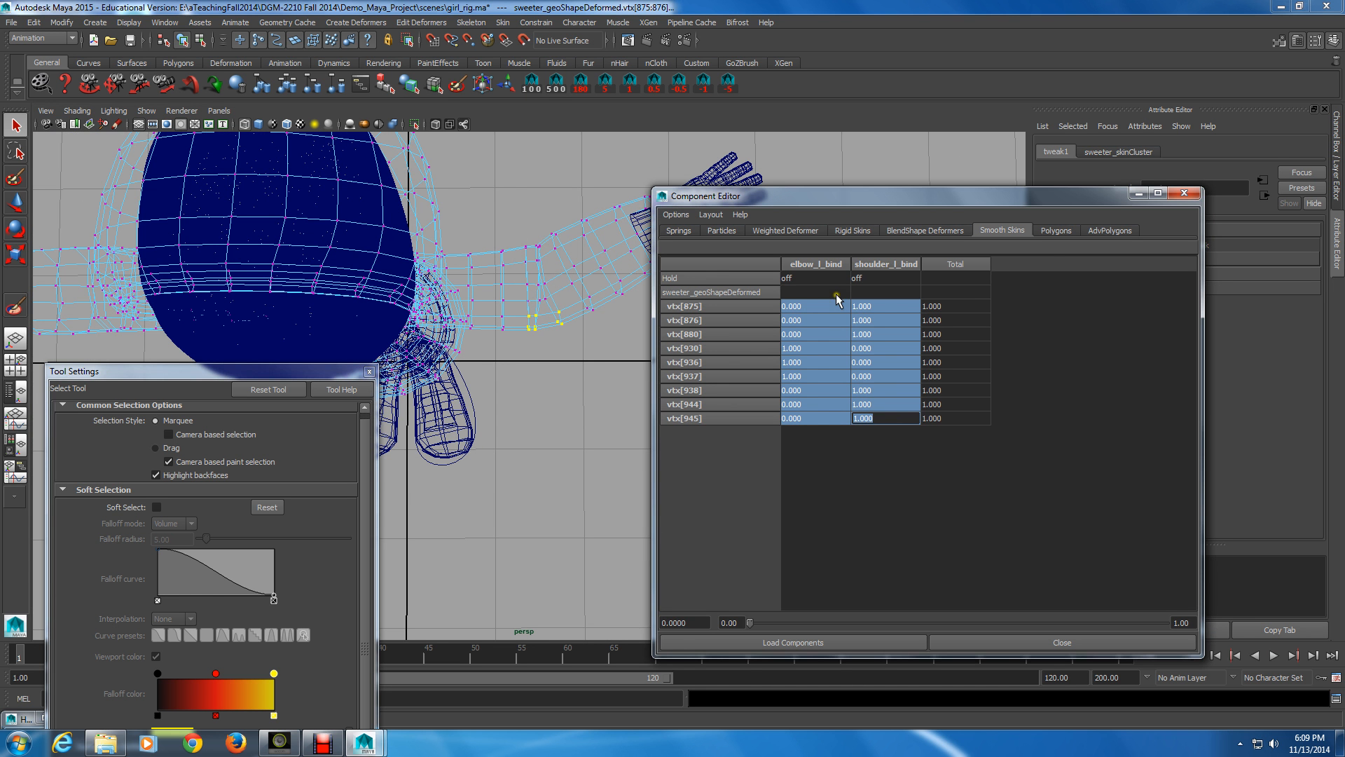
{"action": "type", "text": ".5"}
{"action": "key", "text": "KP_Enter"}
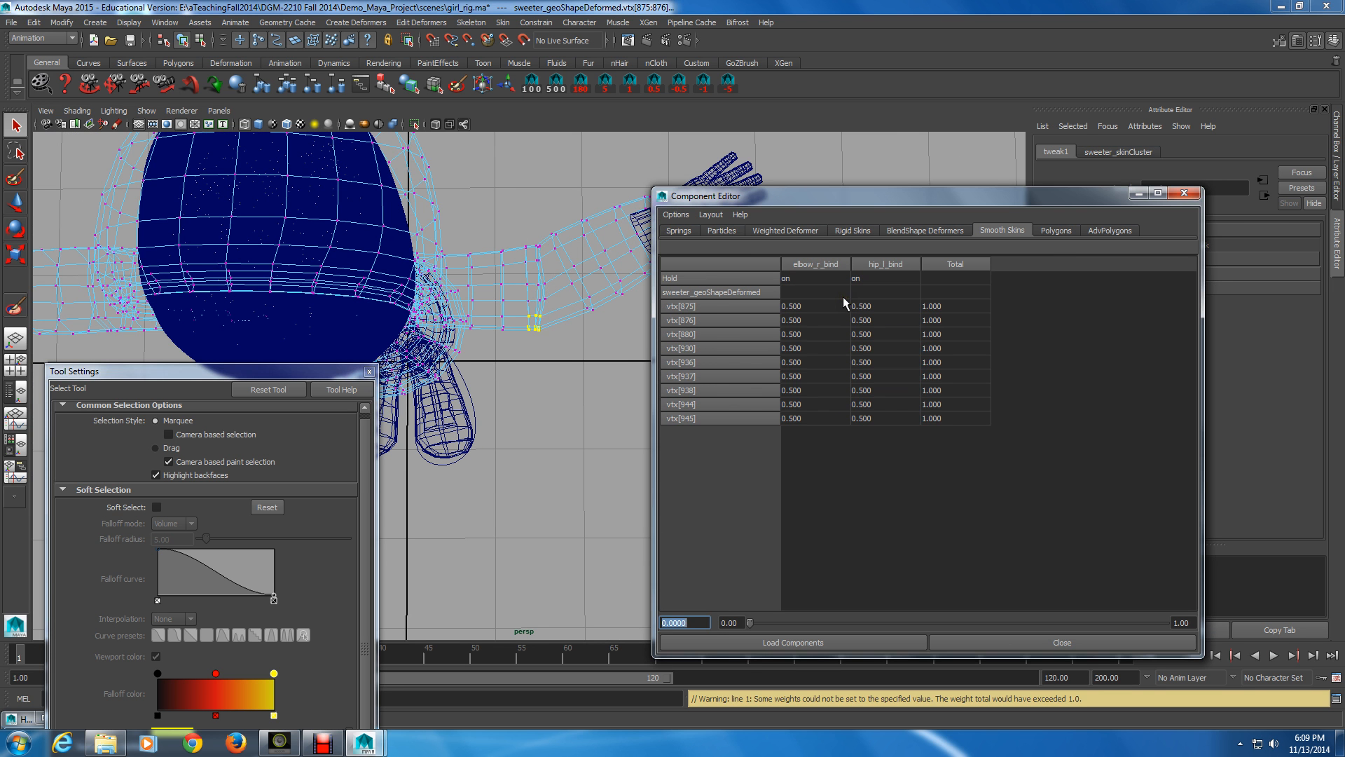
- Undo the last two weight changes on the left elbow vertices
{"action": "key", "text": "alt"}
{"action": "right_click_drag", "start_coordinate": [558, 375], "coordinate": [577, 377], "text": "alt"}
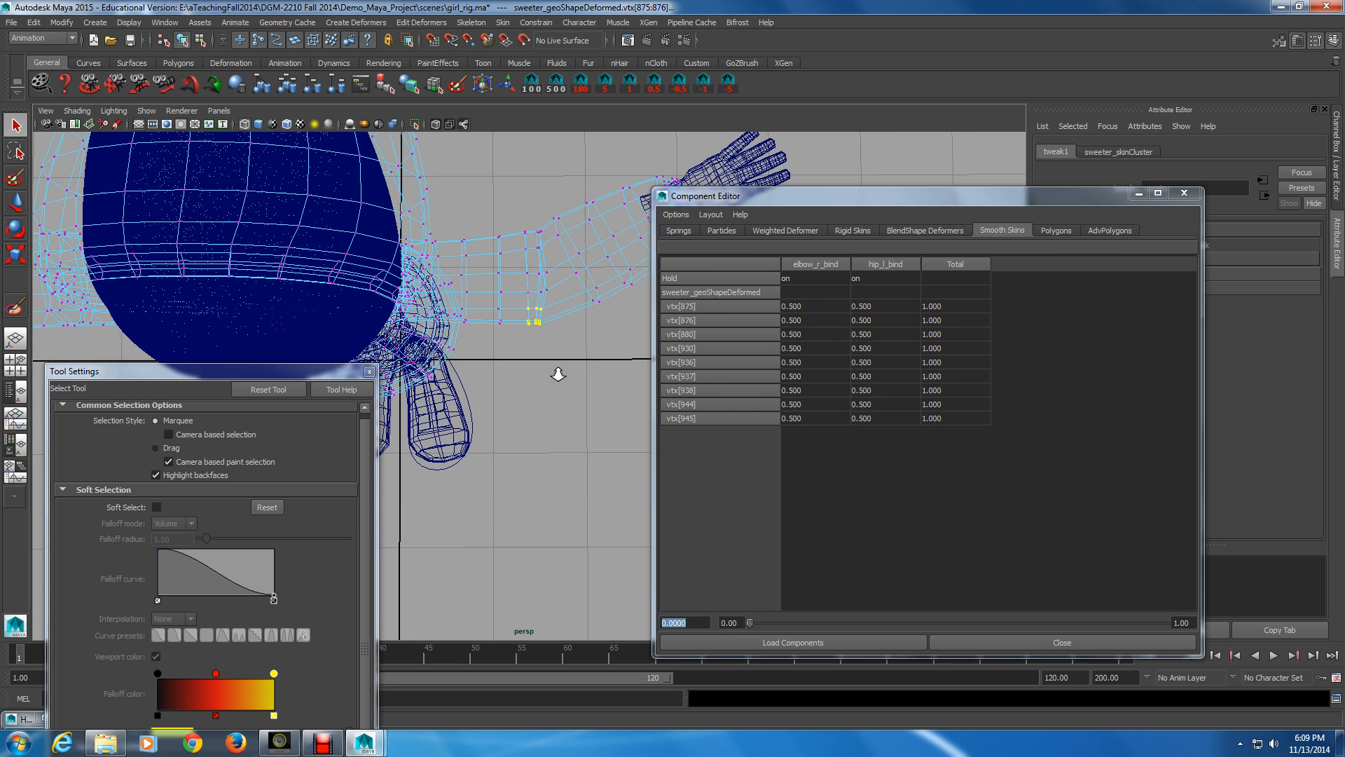
{"action": "middle_click", "coordinate": [880, 307]}
{"action": "key", "text": "ctrl+z"}
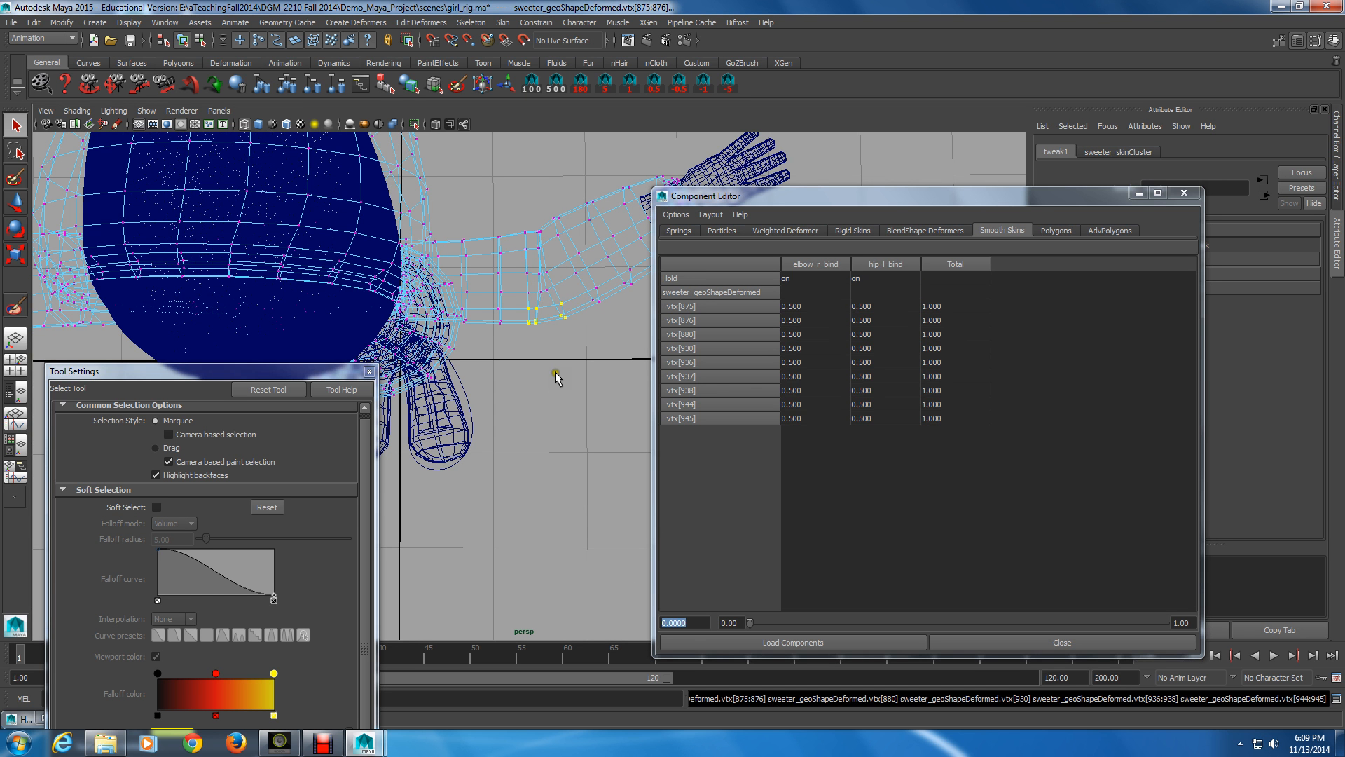
{"action": "key", "text": "ctrl+z"}
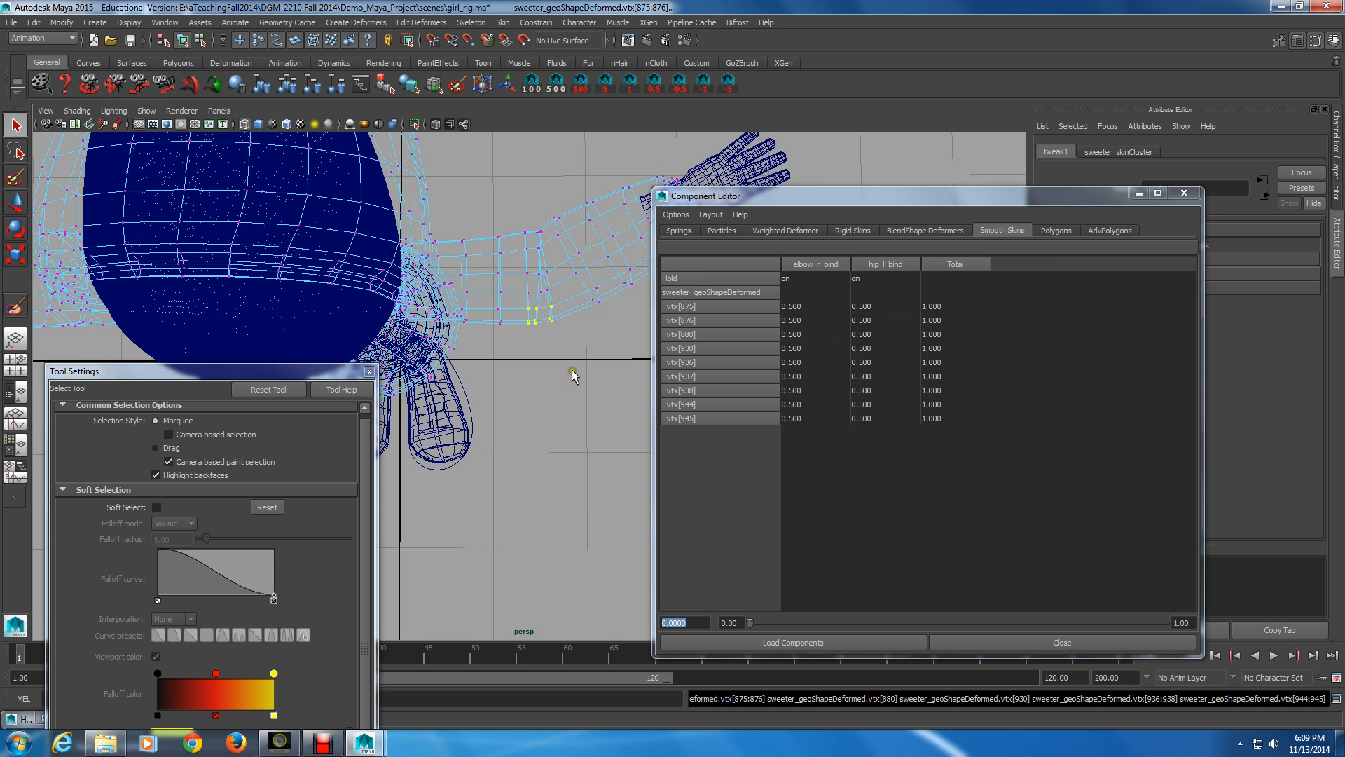
- Set the elbow_r_bind weights of all nine selected left elbow vertices to 0 in the Component Editor
{"action": "left_click", "coordinate": [835, 308]}
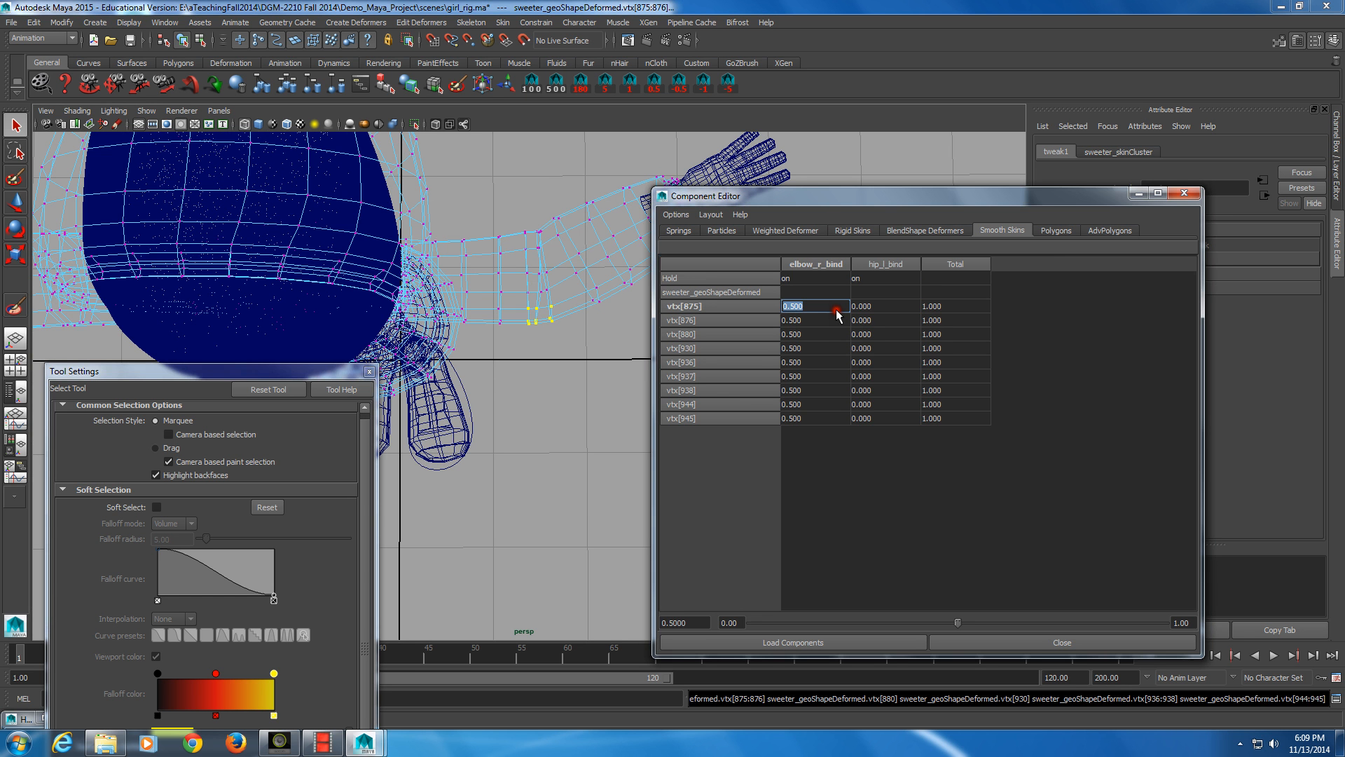
{"action": "left_click", "coordinate": [891, 311]}
{"action": "left_click", "coordinate": [892, 311]}
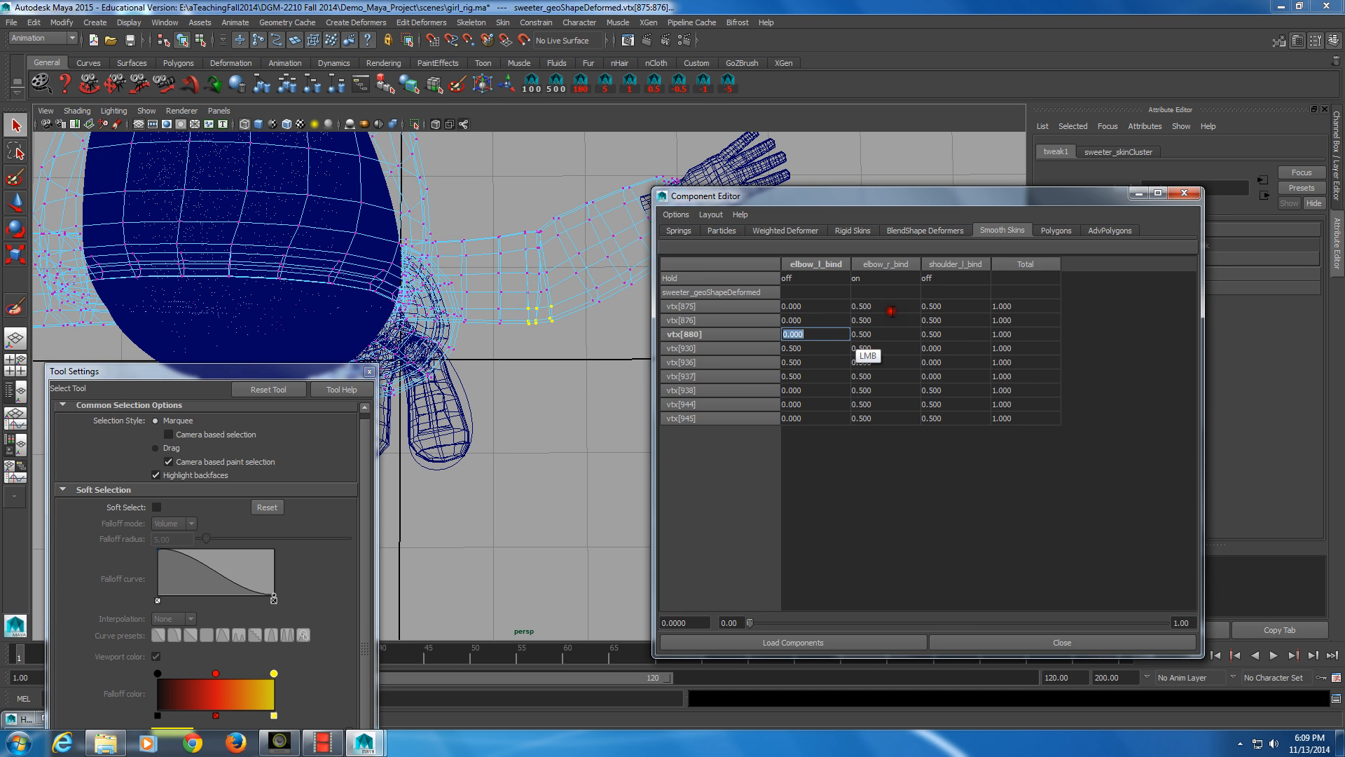
{"action": "left_click", "coordinate": [887, 308]}
{"action": "left_click_drag", "start_coordinate": [890, 308], "coordinate": [885, 418]}
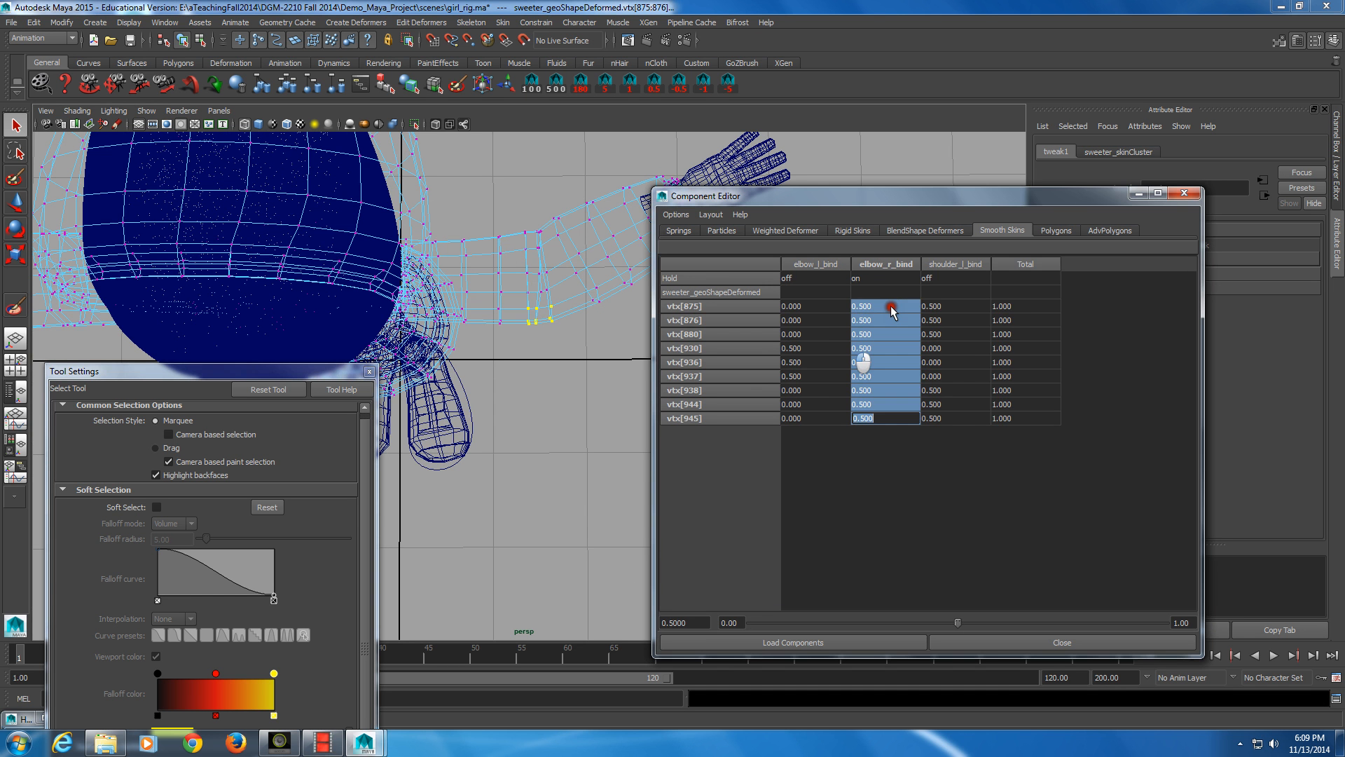
{"action": "type", "text": "0"}
{"action": "key", "text": "KP_Enter"}
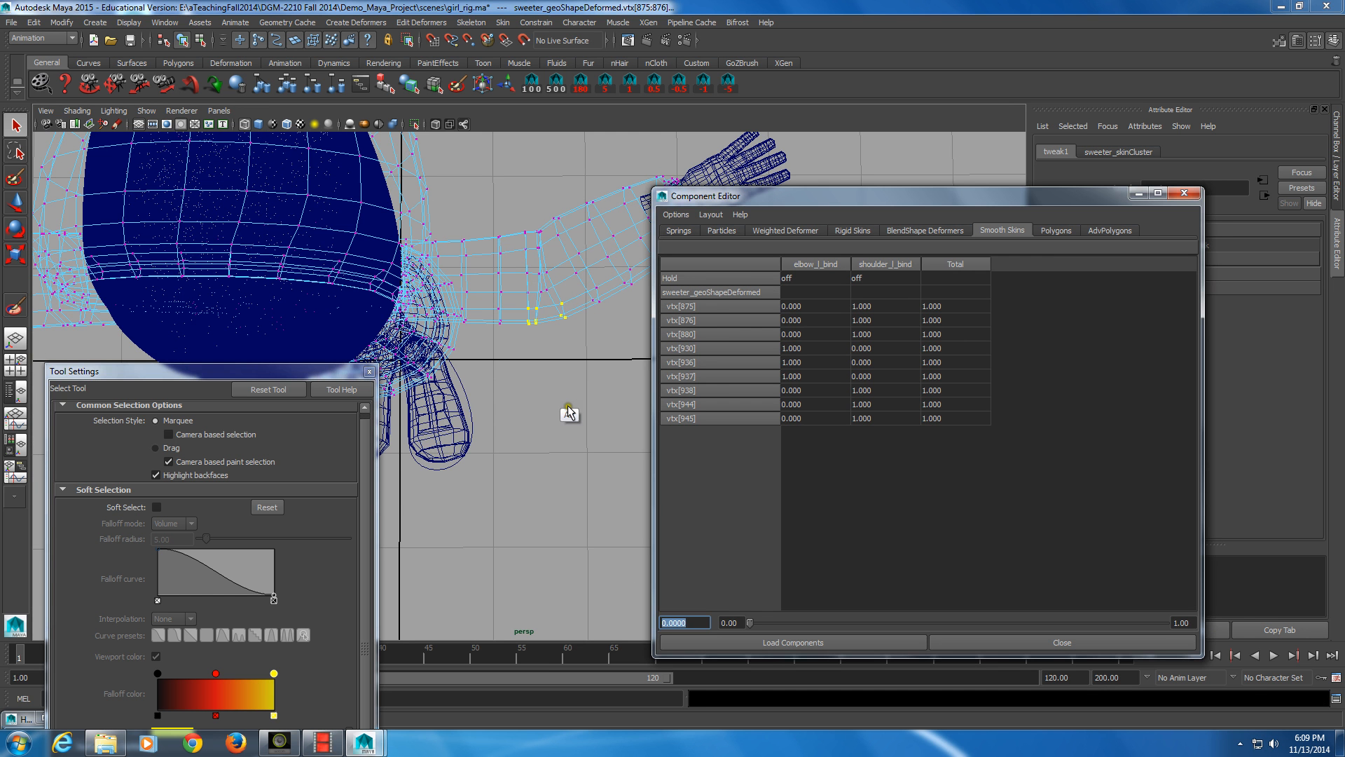
- Select left elbow vertices vtx[875], vtx[876] and vtx[880] and lower their shoulder_l_bind weights to about 0.593
{"action": "left_click_drag", "start_coordinate": [567, 407], "coordinate": [549, 397], "text": "alt"}
{"action": "right_click_drag", "start_coordinate": [548, 401], "coordinate": [527, 412], "text": "alt"}
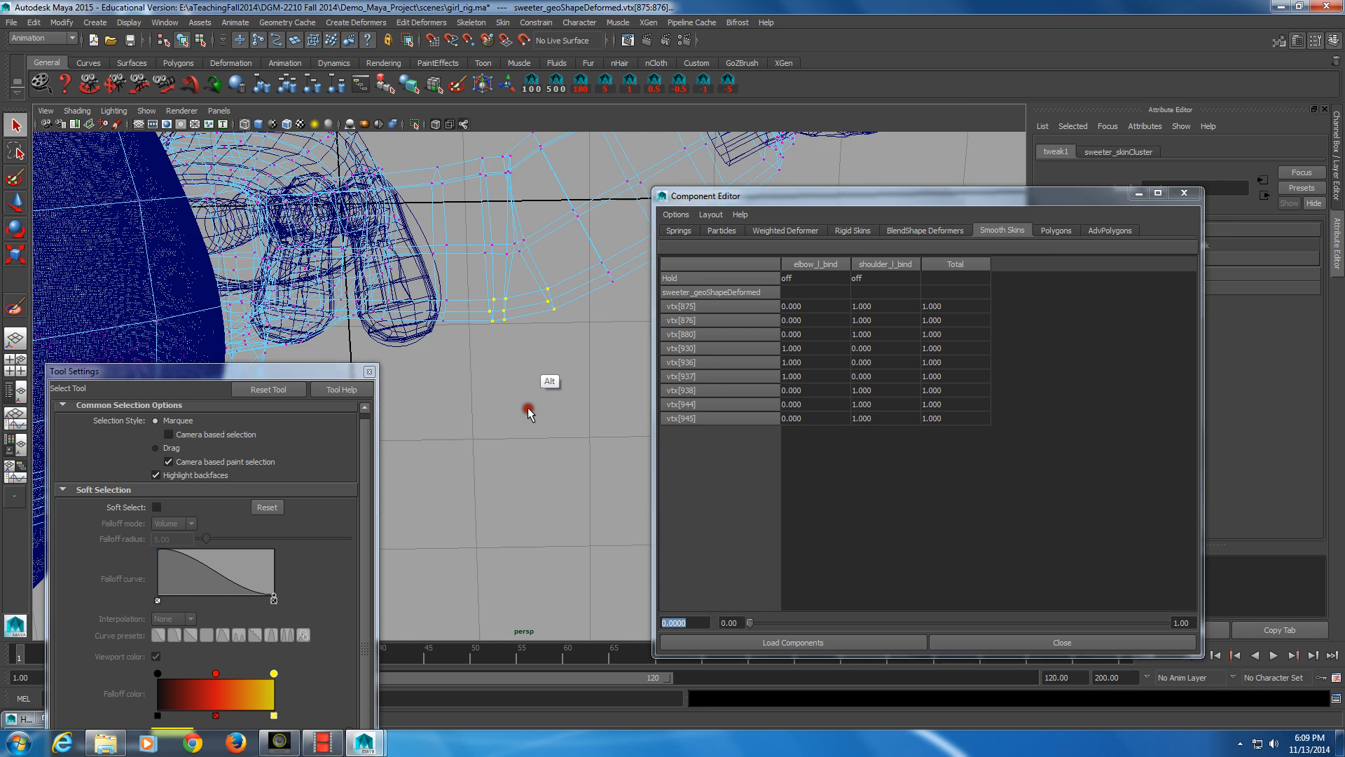
{"action": "left_click_drag", "start_coordinate": [528, 407], "coordinate": [530, 345], "text": "alt"}
{"action": "left_click_drag", "start_coordinate": [519, 243], "coordinate": [515, 302]}
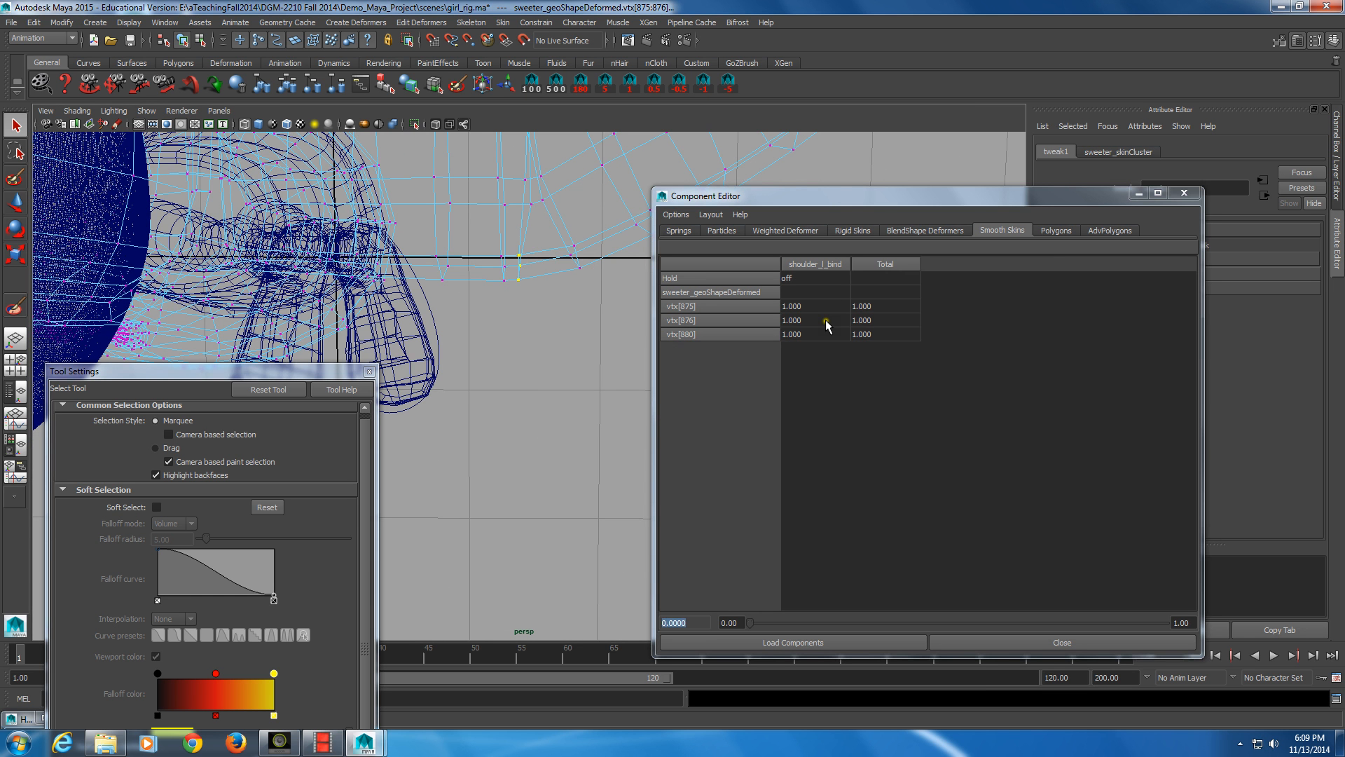
{"action": "left_click_drag", "start_coordinate": [813, 334], "coordinate": [814, 306]}
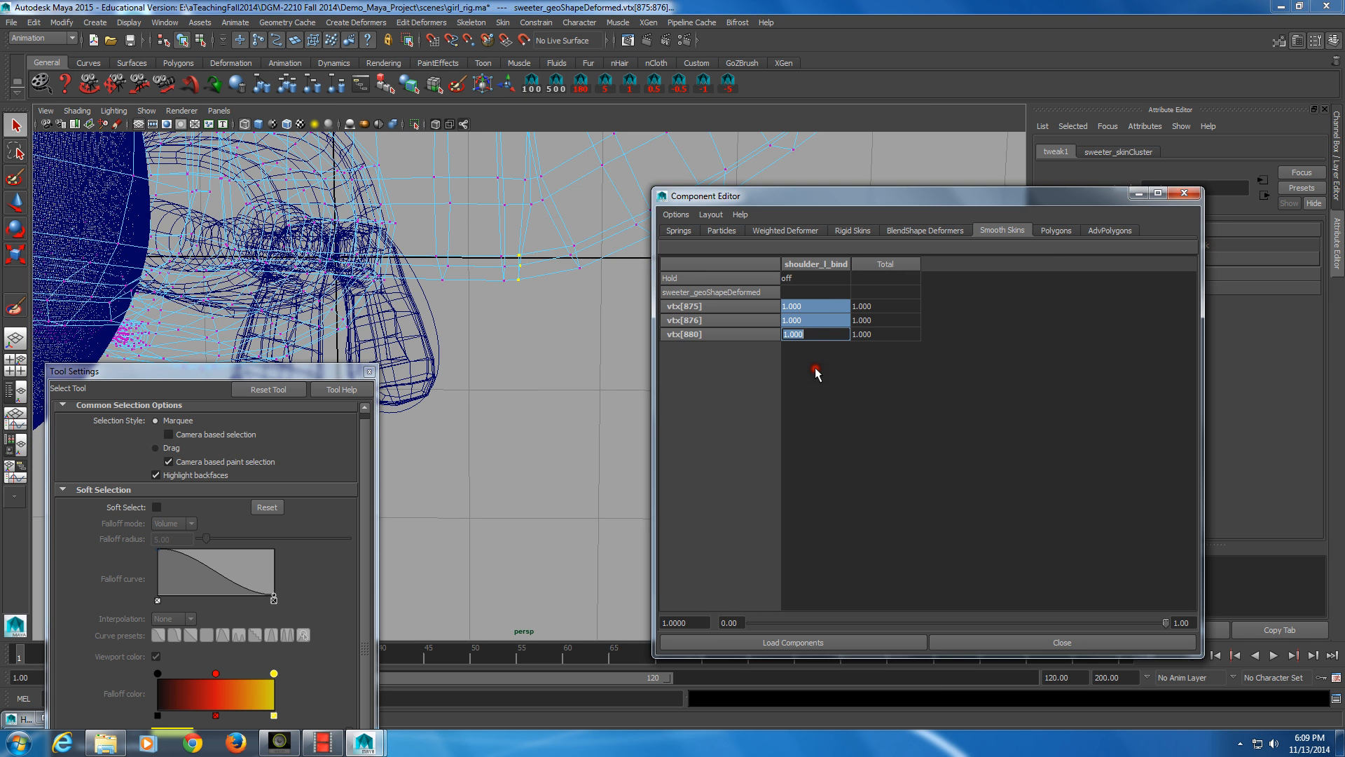
{"action": "left_click_drag", "start_coordinate": [1164, 622], "coordinate": [996, 640]}
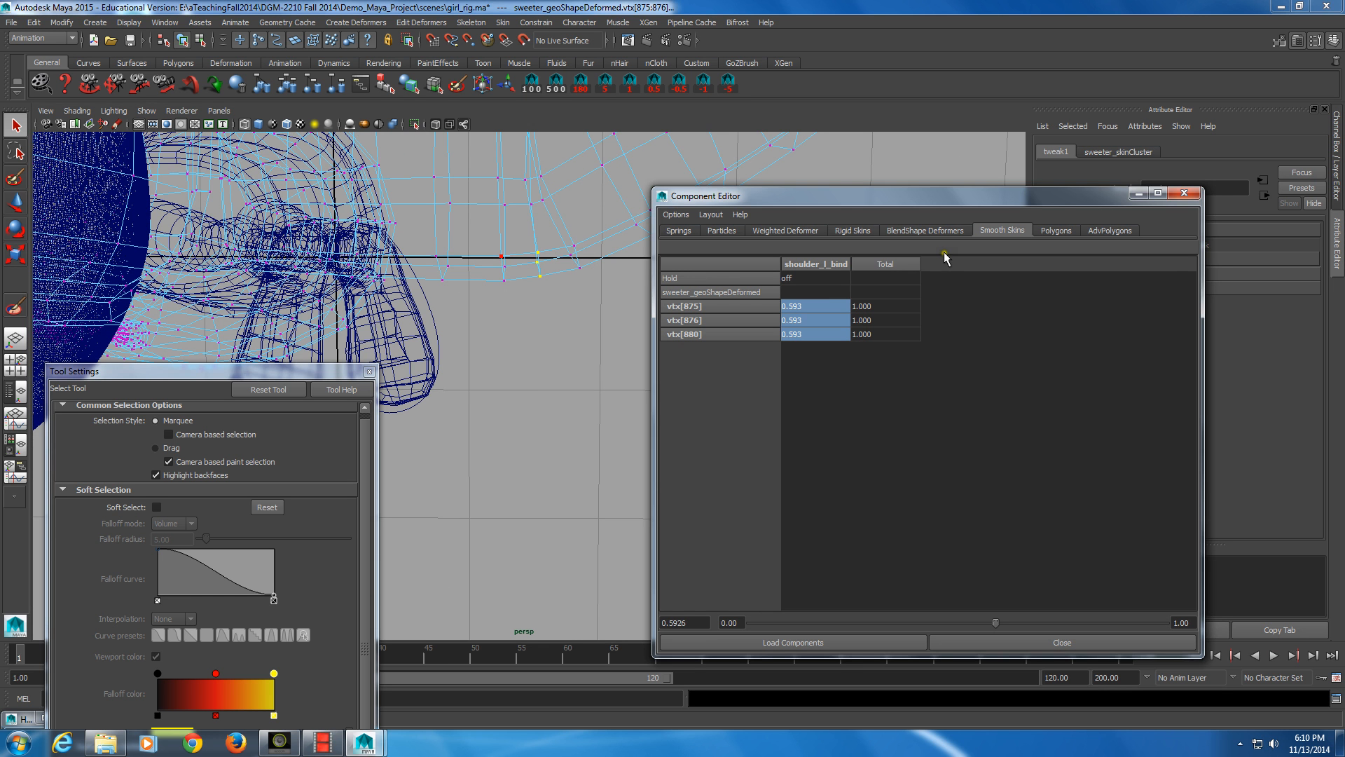
- Select the neighbouring upper-arm vertices vtx[938], vtx[944] and vtx[945] and lower their shoulder_l_bind weights to about 0.92
{"action": "left_click", "coordinate": [492, 249]}
{"action": "left_click_drag", "start_coordinate": [493, 248], "coordinate": [513, 296]}
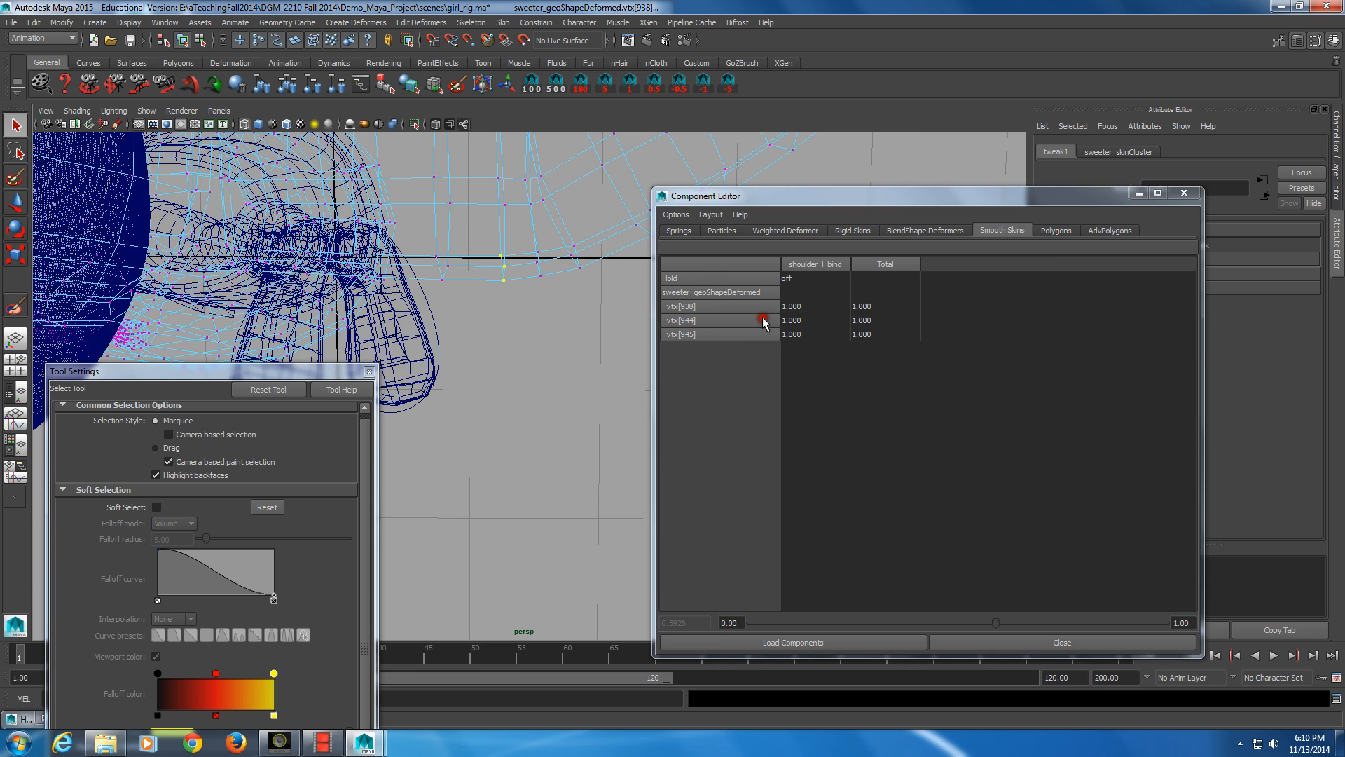
{"action": "left_click_drag", "start_coordinate": [763, 322], "coordinate": [808, 316]}
{"action": "left_click", "coordinate": [871, 367]}
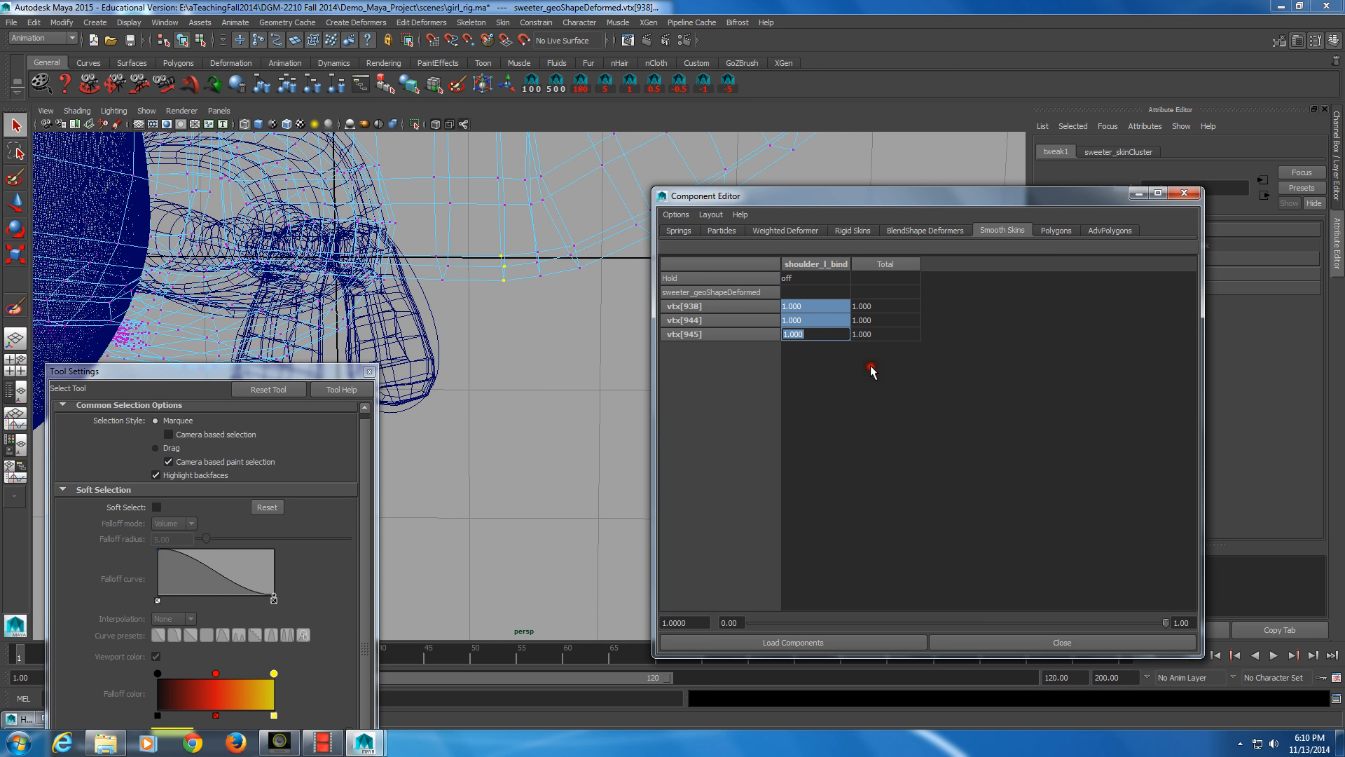
{"action": "left_click", "coordinate": [1157, 611]}
{"action": "left_click_drag", "start_coordinate": [1157, 608], "coordinate": [1131, 635]}
- Leave vertex editing, select the whole sweater mesh in shaded display, and minimize the Component Editor
{"action": "left_click", "coordinate": [540, 251]}
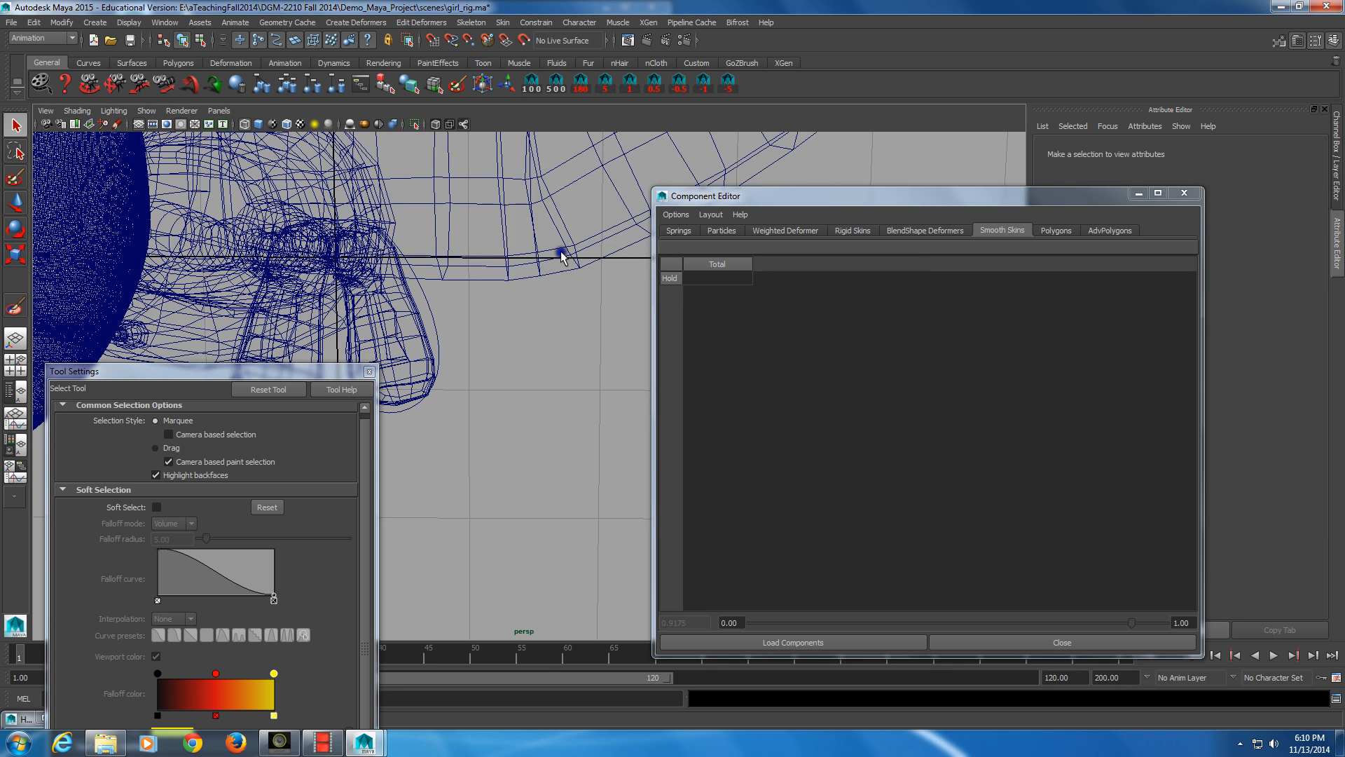
{"action": "left_click", "coordinate": [565, 237]}
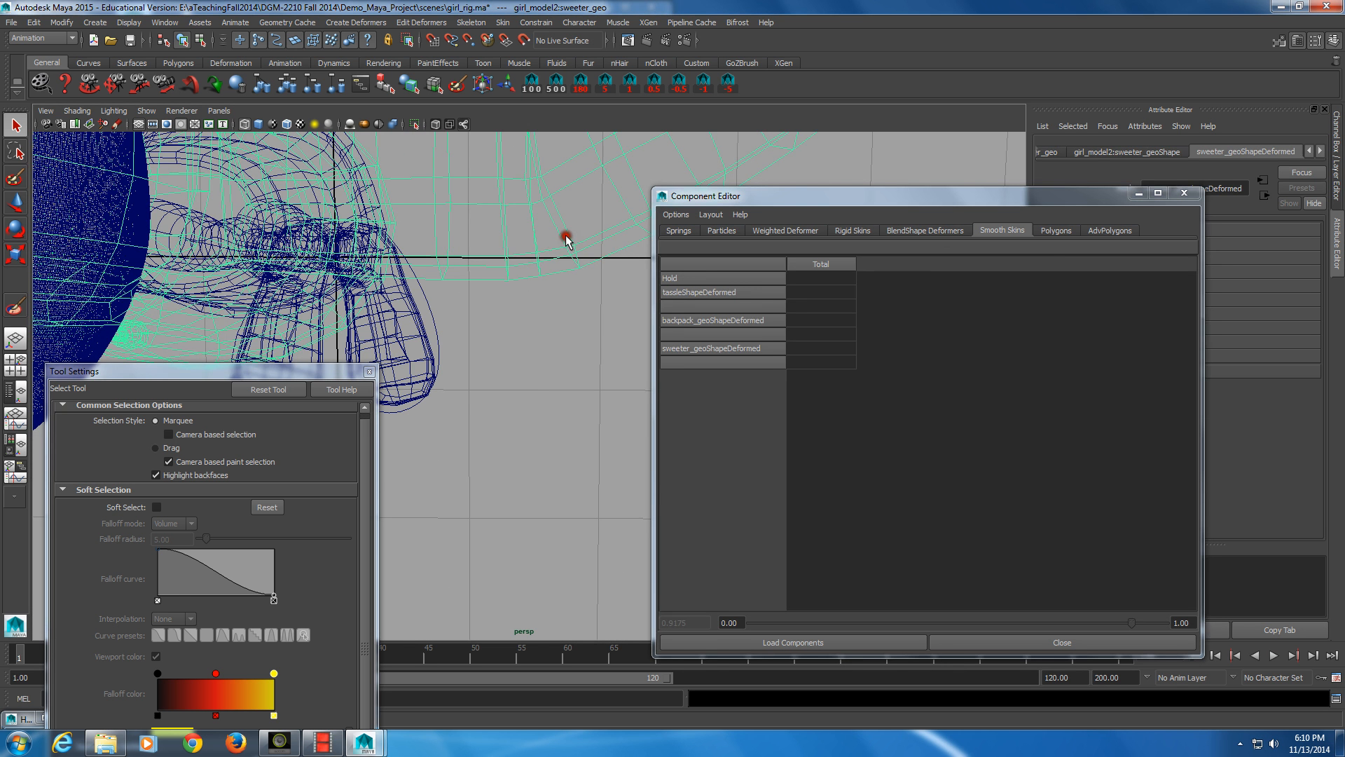
{"action": "key", "text": "5"}
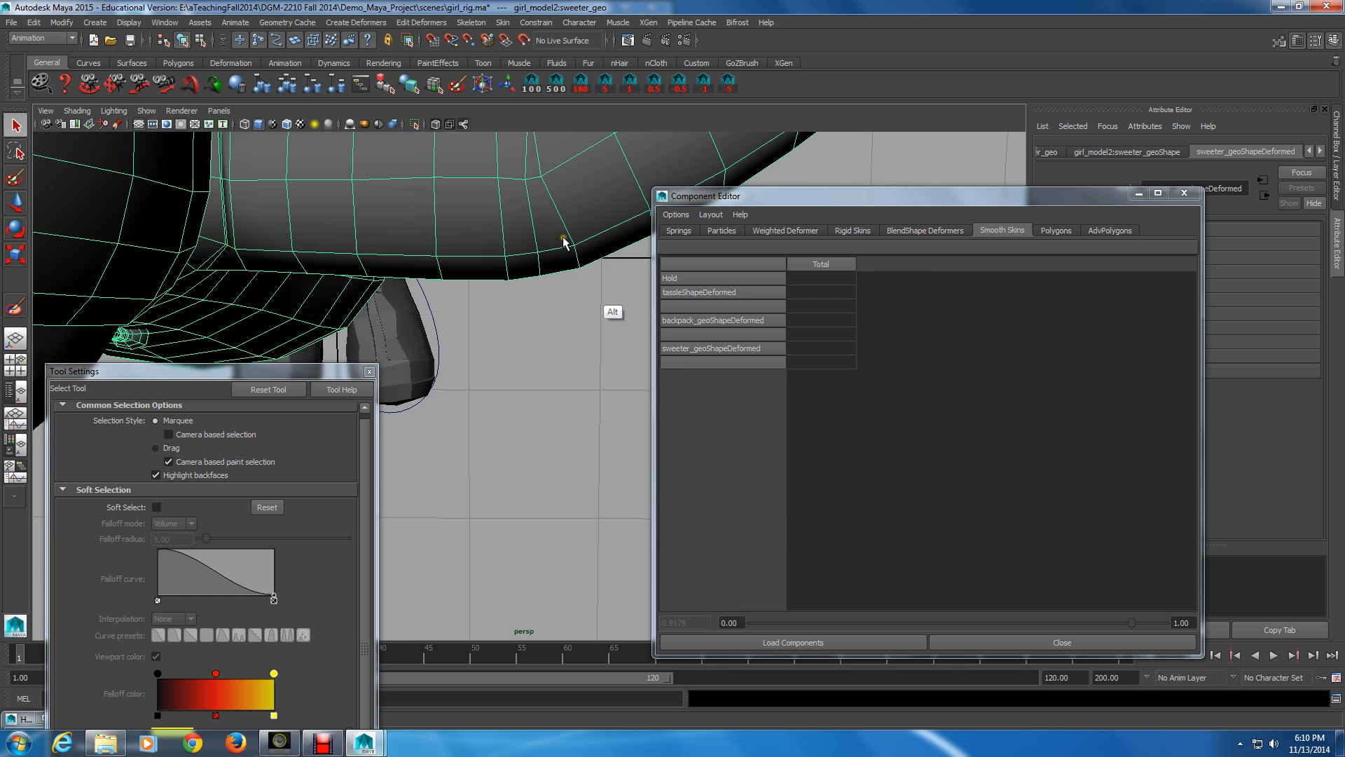
{"action": "left_click_drag", "start_coordinate": [564, 239], "coordinate": [598, 294], "text": "alt"}
{"action": "middle_click_drag", "start_coordinate": [598, 297], "coordinate": [475, 347], "text": "alt"}
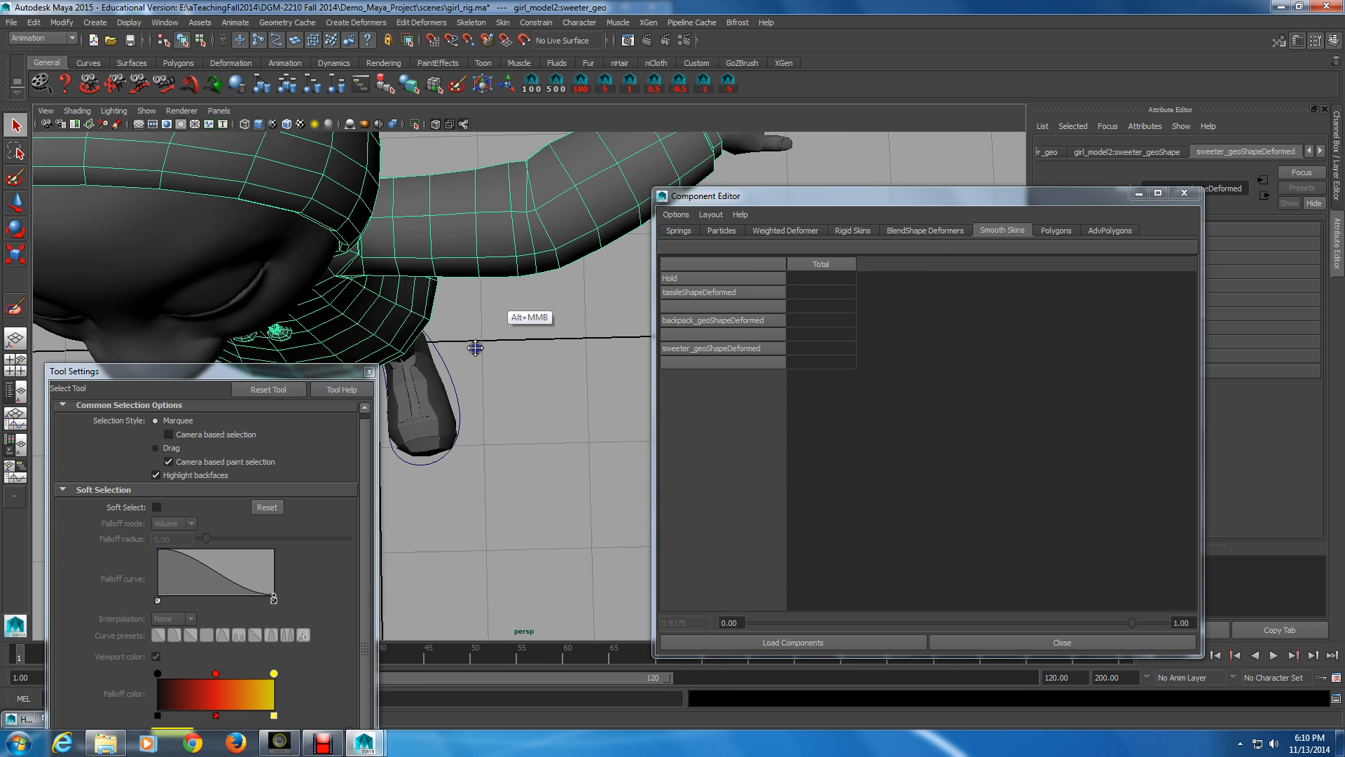
{"action": "left_click_drag", "start_coordinate": [475, 348], "coordinate": [430, 280], "text": "alt"}
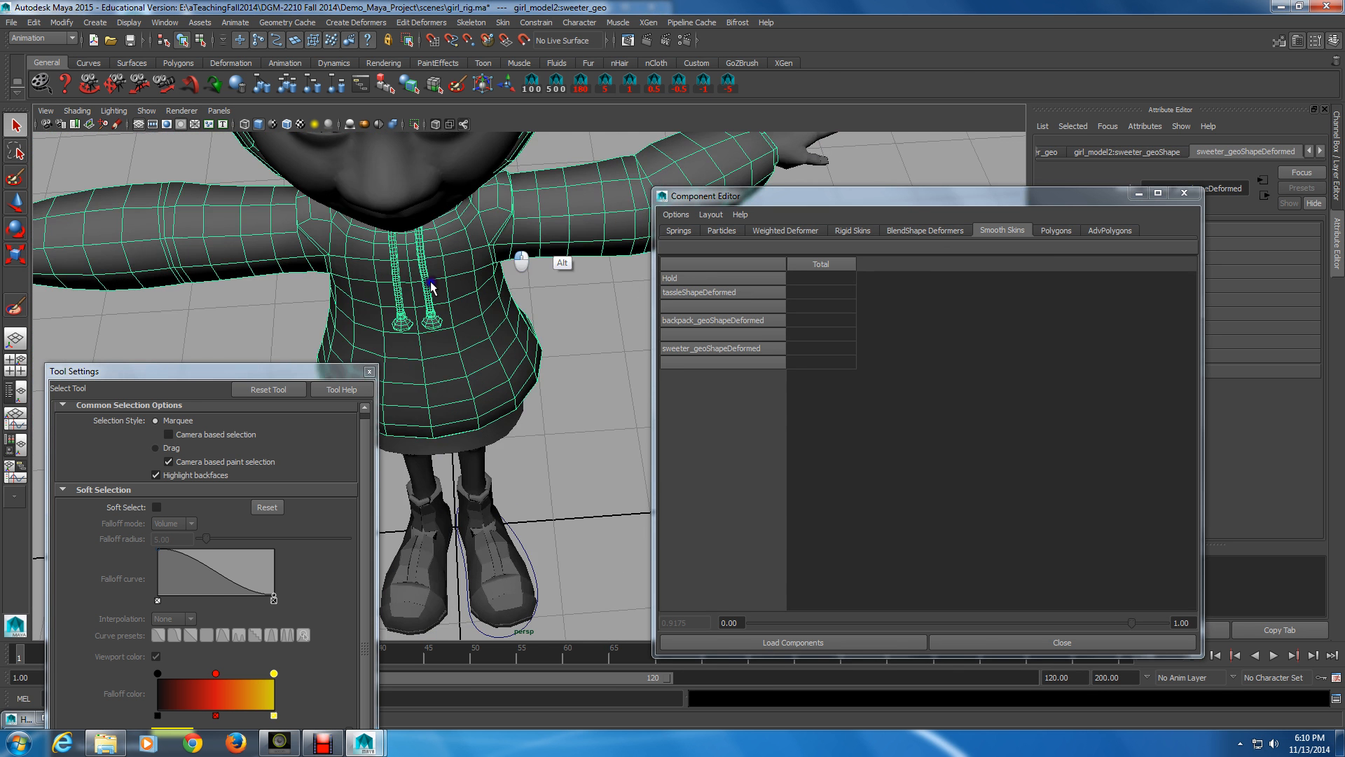
{"action": "left_click", "coordinate": [1134, 194]}
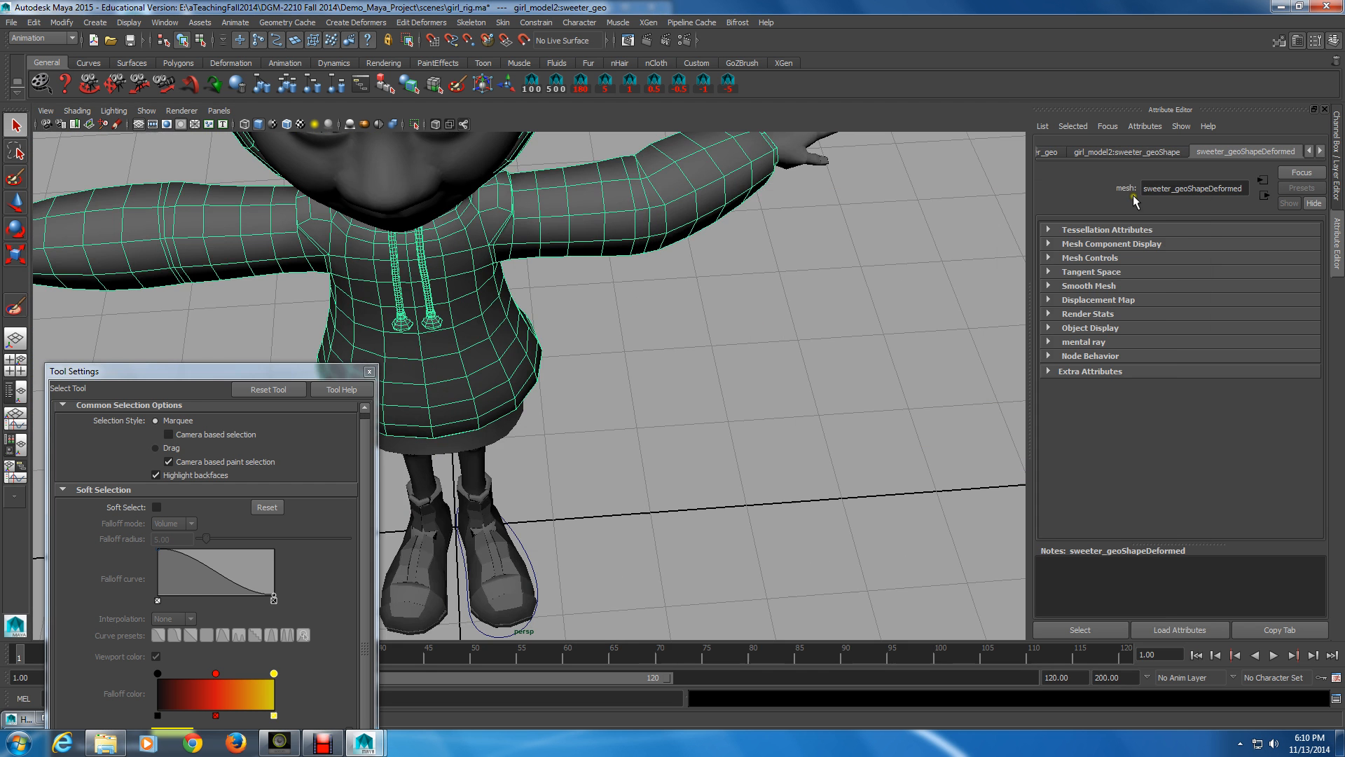
- Start Paint Skin Weights on the sweater and bend the elbow_l_bind joint to about -36.8 in rotate Y
{"action": "left_click", "coordinate": [16, 308]}
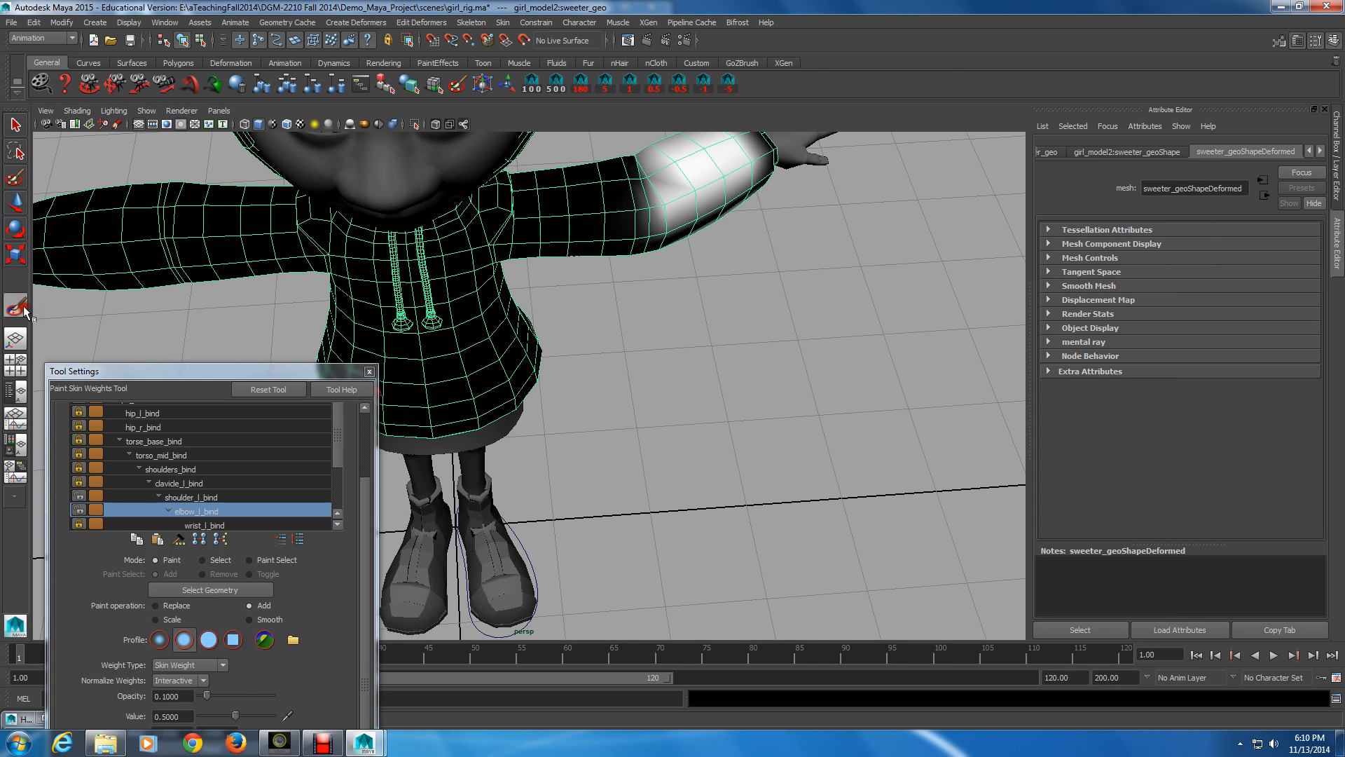
{"action": "key", "text": "alt"}
{"action": "middle_click_drag", "start_coordinate": [487, 443], "coordinate": [562, 442], "text": "alt"}
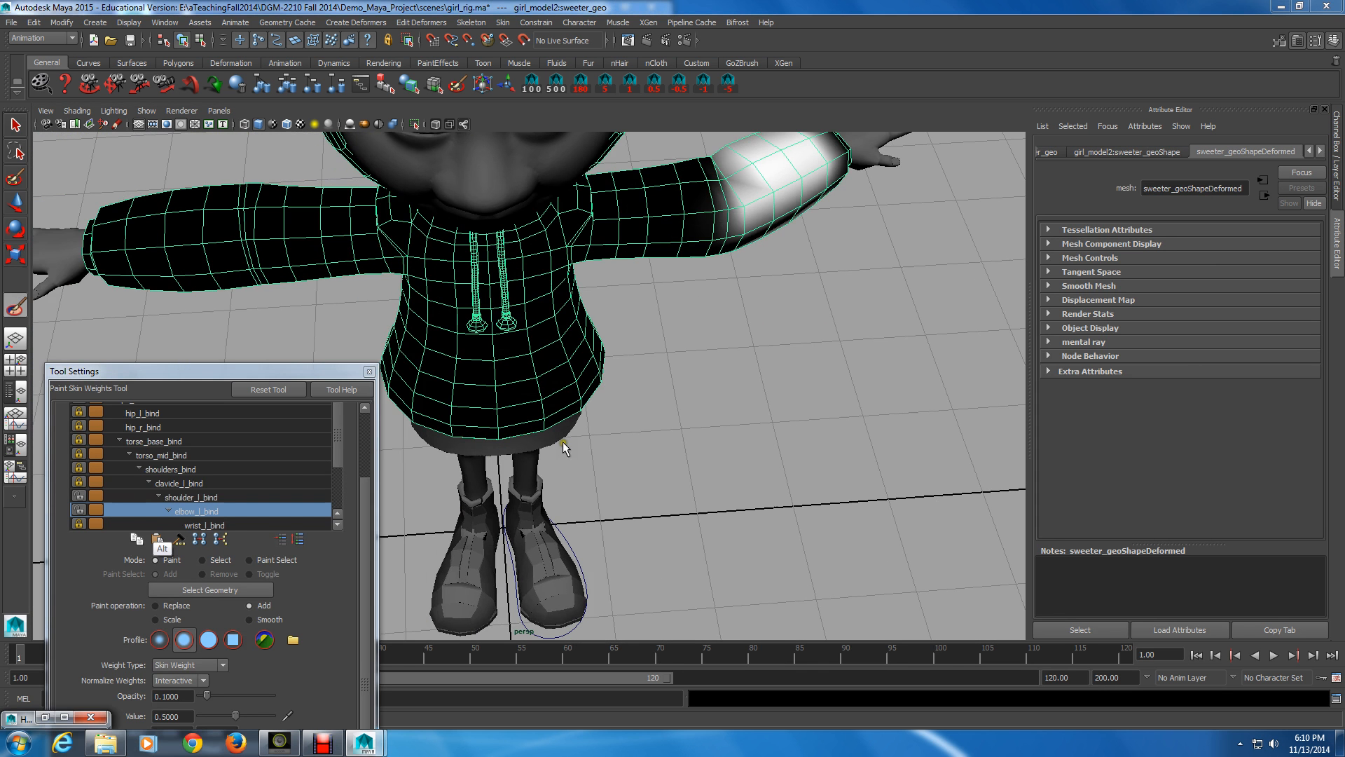
{"action": "left_click", "coordinate": [156, 527]}
{"action": "left_click_drag", "start_coordinate": [476, 494], "coordinate": [399, 496], "text": "alt"}
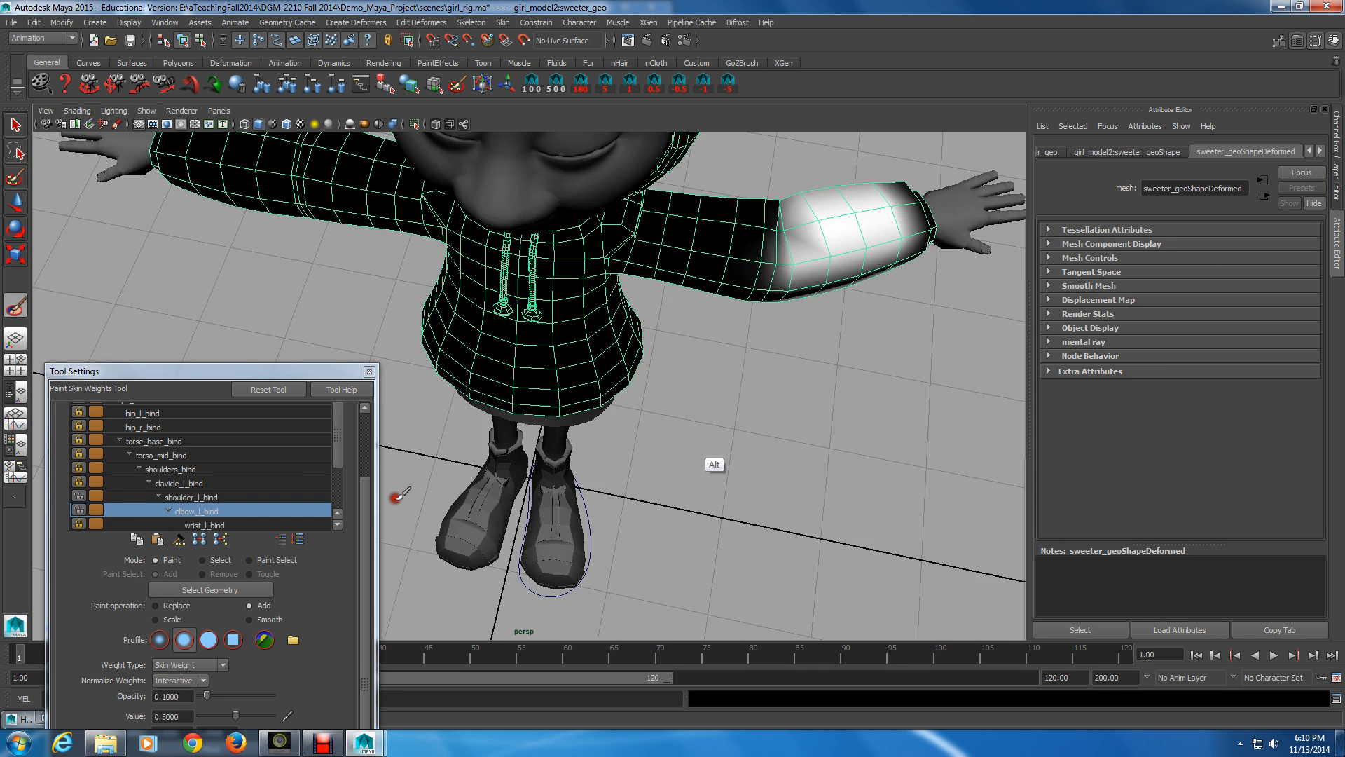
{"action": "middle_click_drag", "start_coordinate": [397, 496], "coordinate": [715, 414], "text": "alt"}
{"action": "middle_click", "coordinate": [714, 414]}
{"action": "left_click_drag", "start_coordinate": [651, 501], "coordinate": [646, 454], "text": "alt"}
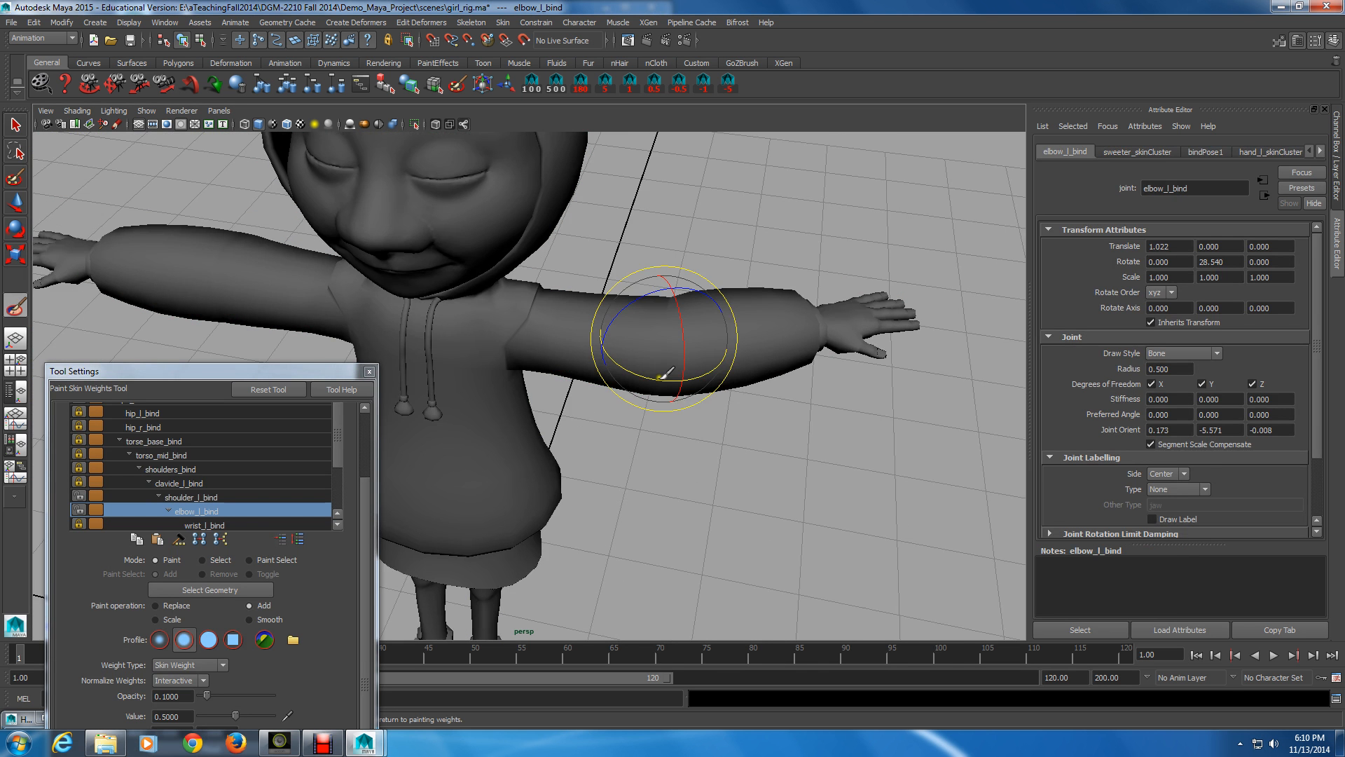
{"action": "left_click_drag", "start_coordinate": [659, 377], "coordinate": [599, 374]}
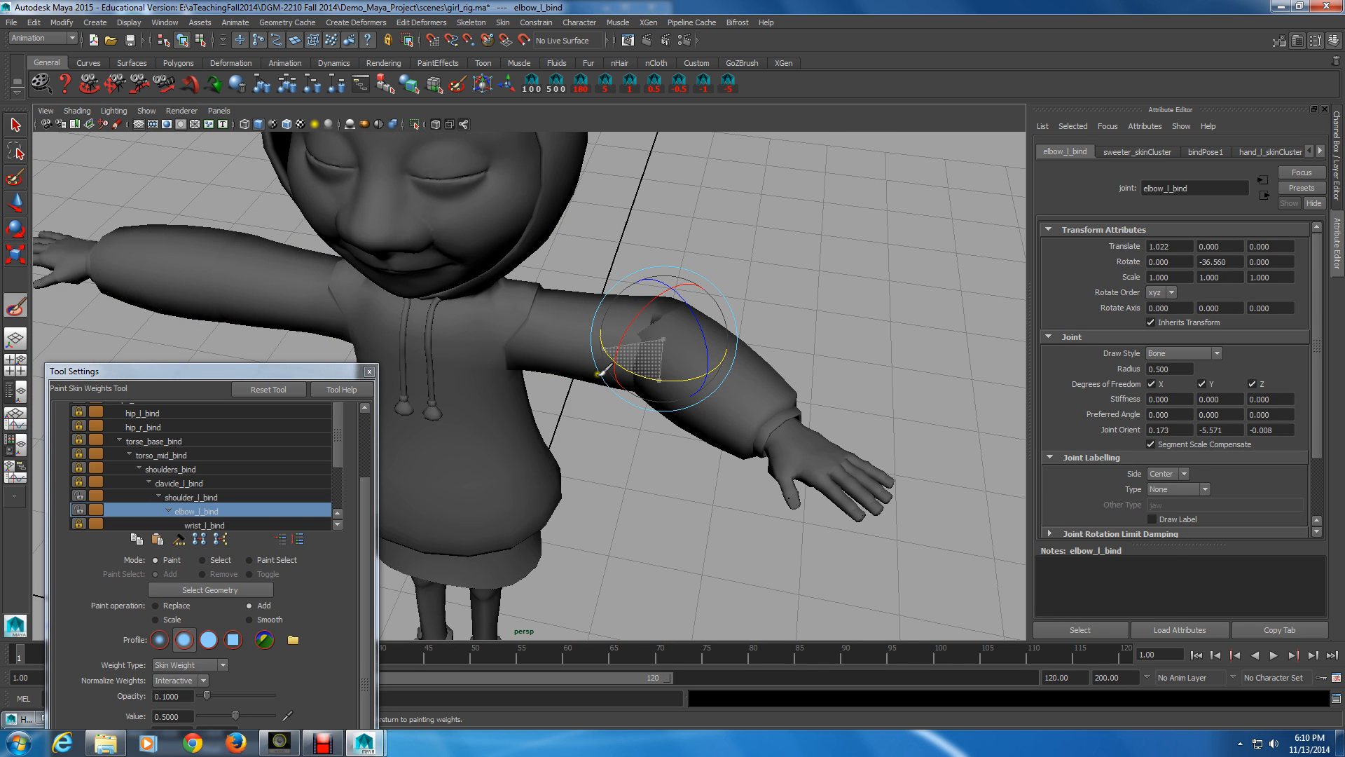
{"action": "right_click_drag", "start_coordinate": [601, 372], "coordinate": [760, 463], "text": "alt"}
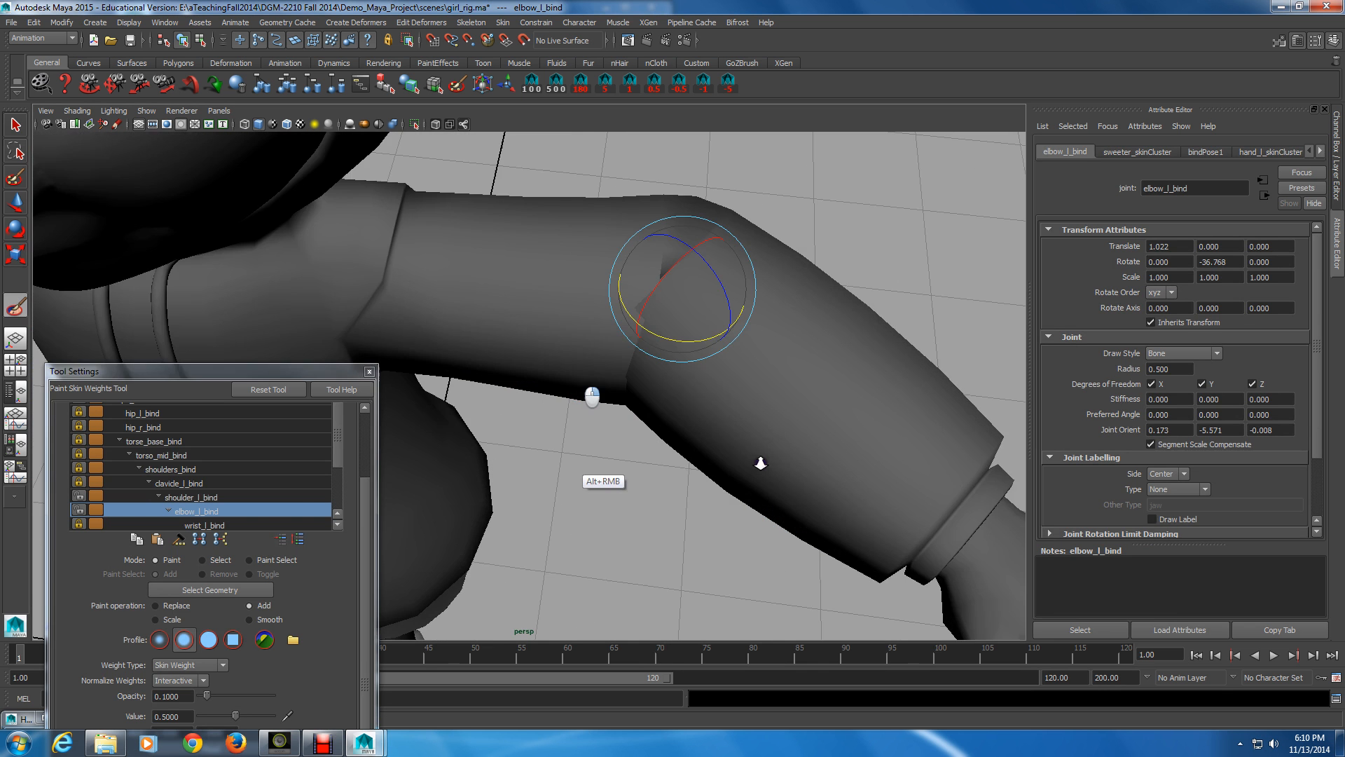
{"action": "left_click_drag", "start_coordinate": [585, 465], "coordinate": [614, 473], "text": "alt"}
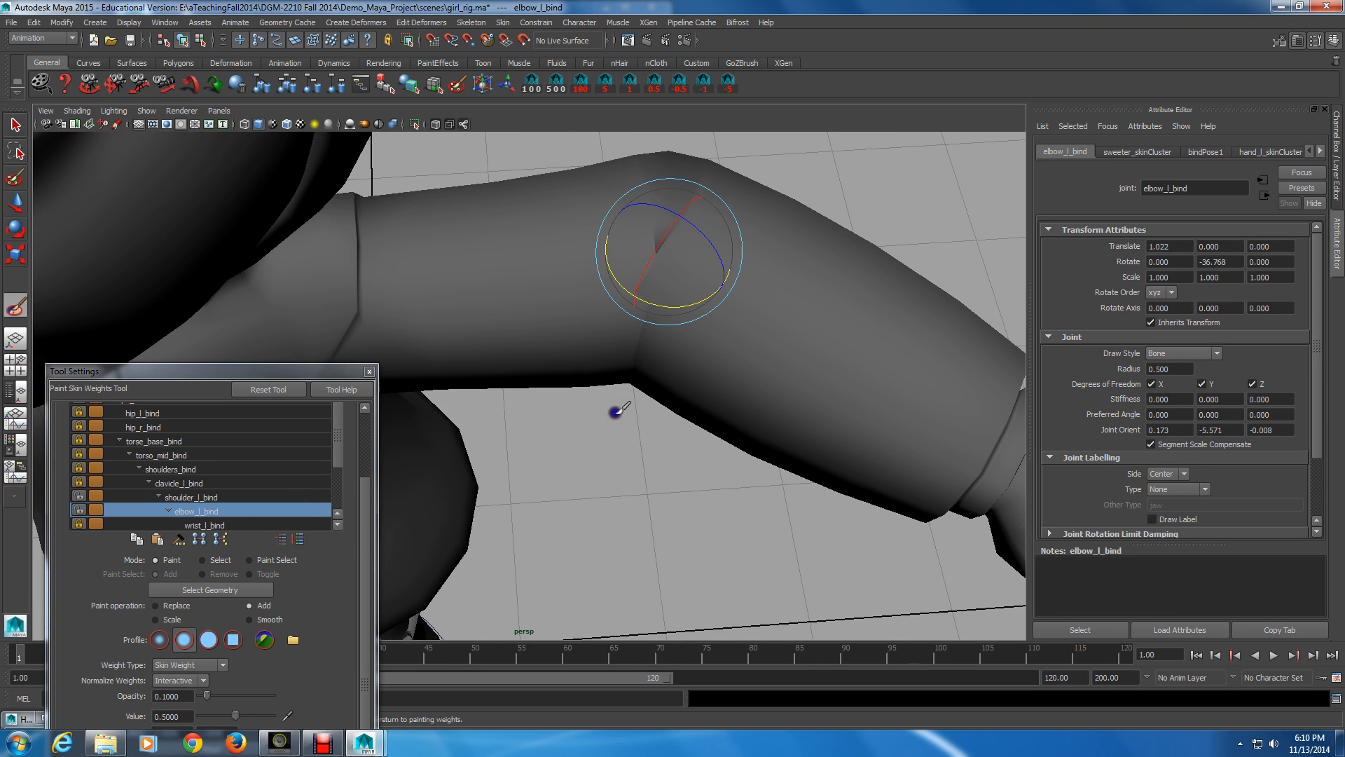
- Return to the sweater's elbow_l_bind weight display and turn on its smooth mesh preview
{"action": "key", "text": "3"}
{"action": "left_click", "coordinate": [767, 351]}
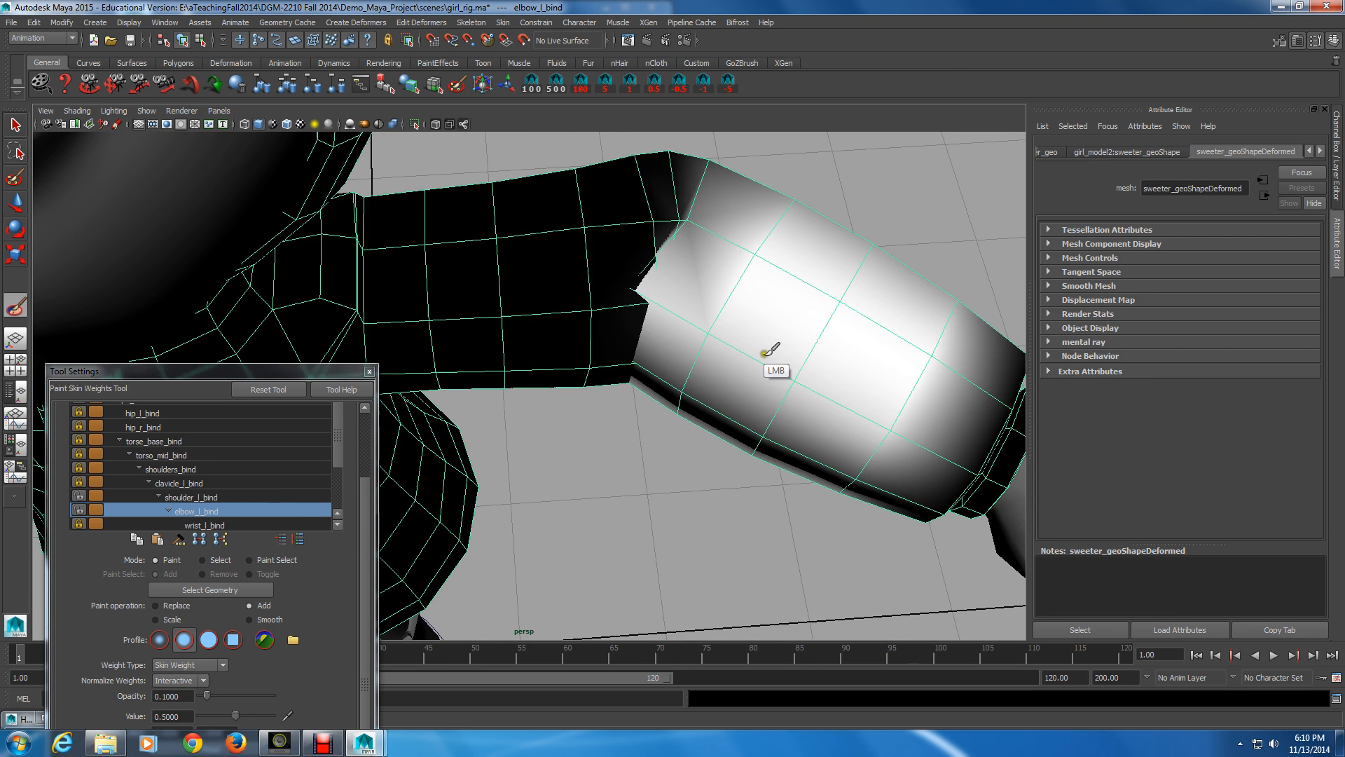
{"action": "key", "text": "3"}
{"action": "left_click_drag", "start_coordinate": [748, 350], "coordinate": [762, 371], "text": "alt"}
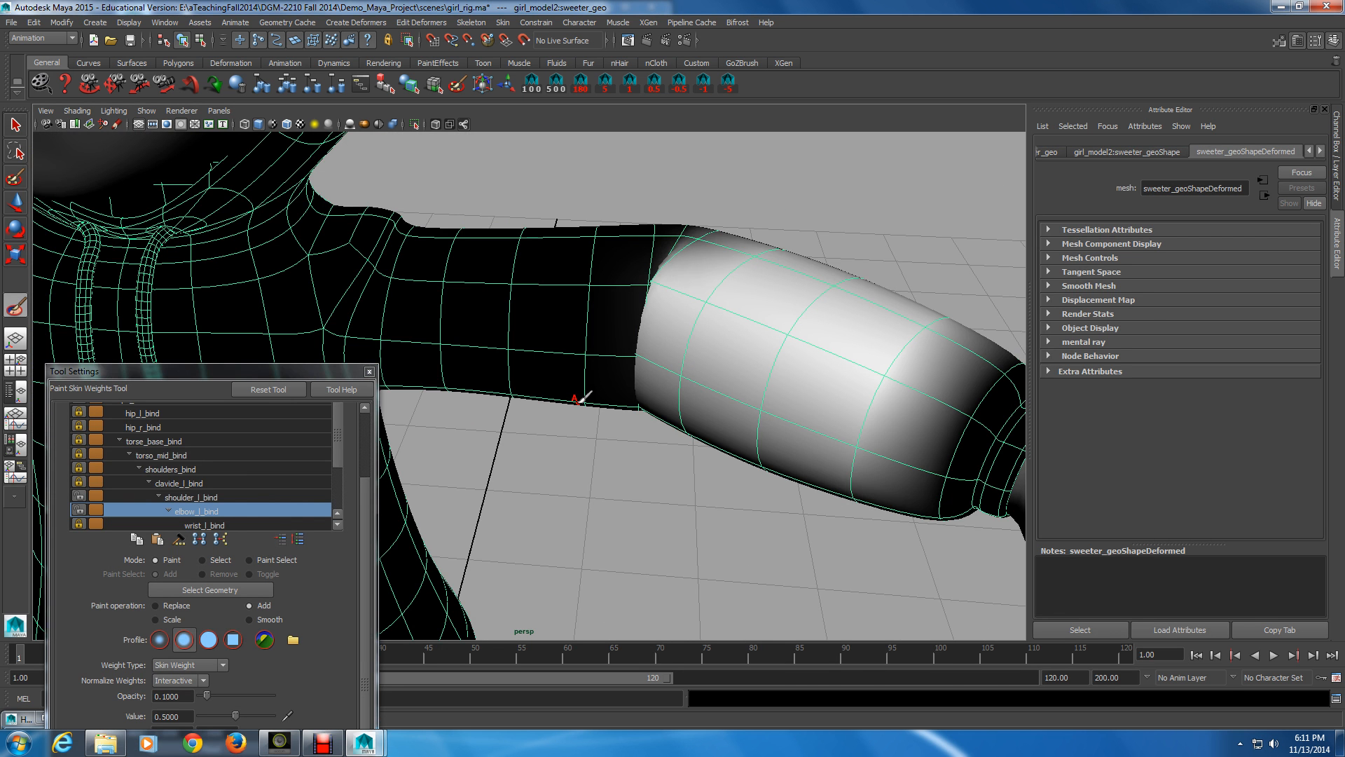
- Bend the elbow_l_bind joint further, to about -49.8 in rotate Y
{"action": "key", "text": "e"}
{"action": "left_click_drag", "start_coordinate": [580, 401], "coordinate": [596, 421], "text": "alt"}
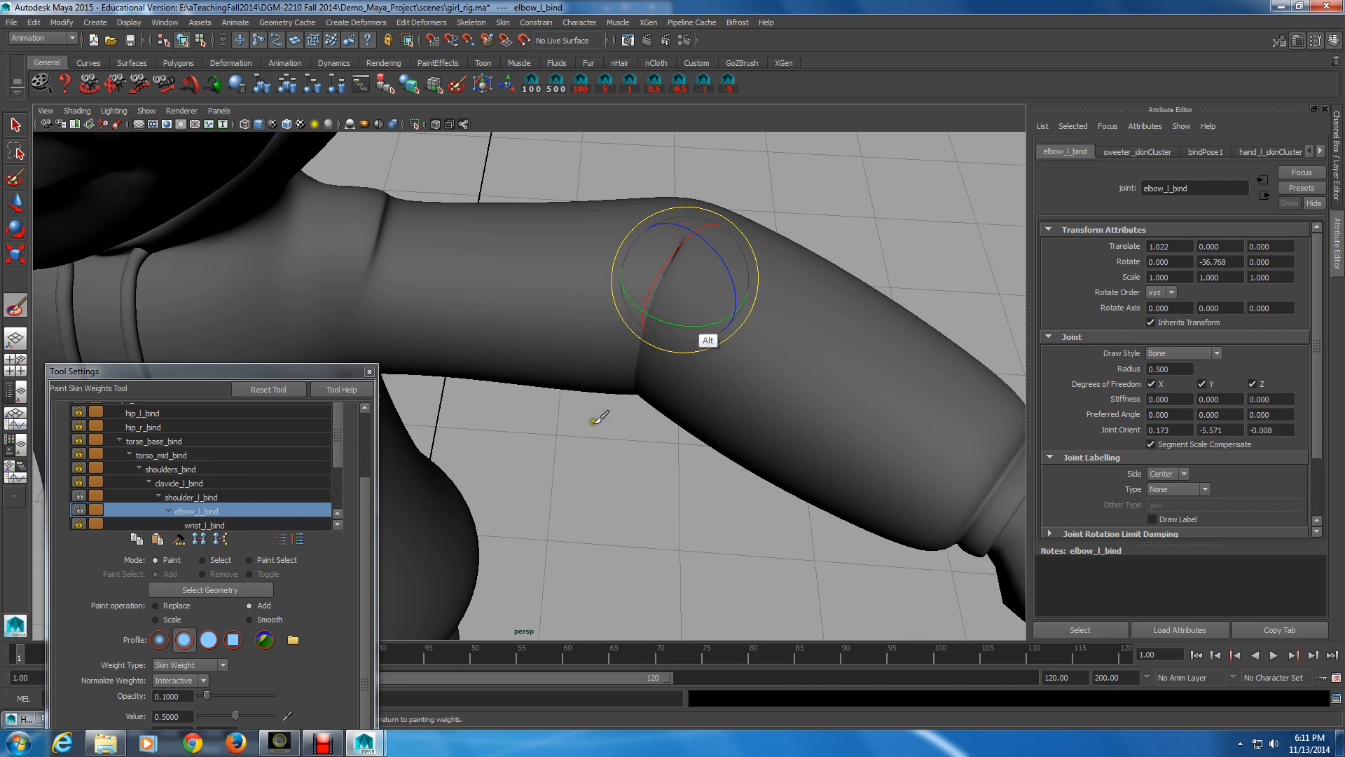
{"action": "mouse_move", "coordinate": [671, 323]}
{"action": "middle_mouse_down"}
{"action": "mouse_move", "coordinate": [715, 299]}
{"action": "mouse_move", "coordinate": [664, 329]}
{"action": "middle_mouse_up"}
{"action": "scroll", "coordinate": [665, 329], "scroll_direction": "up", "scroll_amount": 3}
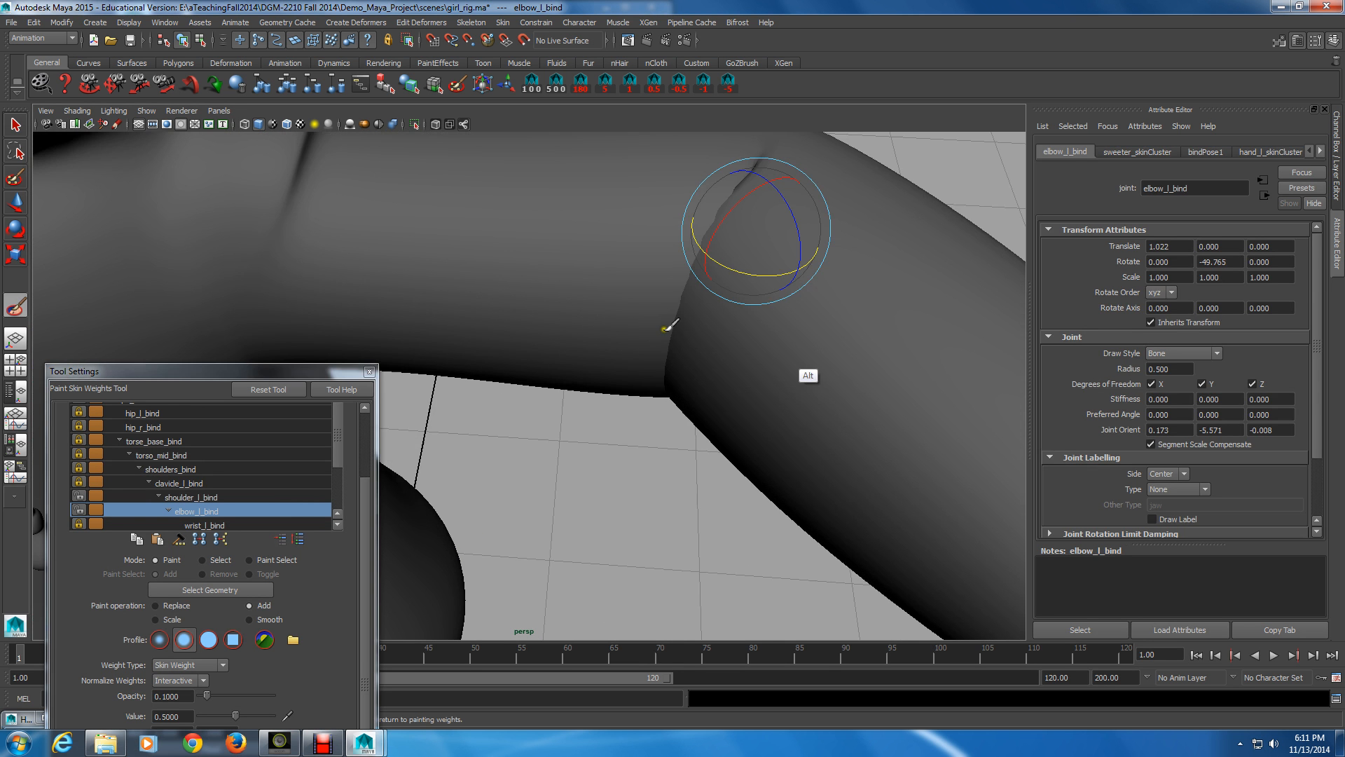
- Examine the bent left elbow of the smoothed sweater from several angles, checking the crease and the sleeve's shape
{"action": "left_click_drag", "start_coordinate": [666, 327], "coordinate": [569, 461], "text": "alt"}
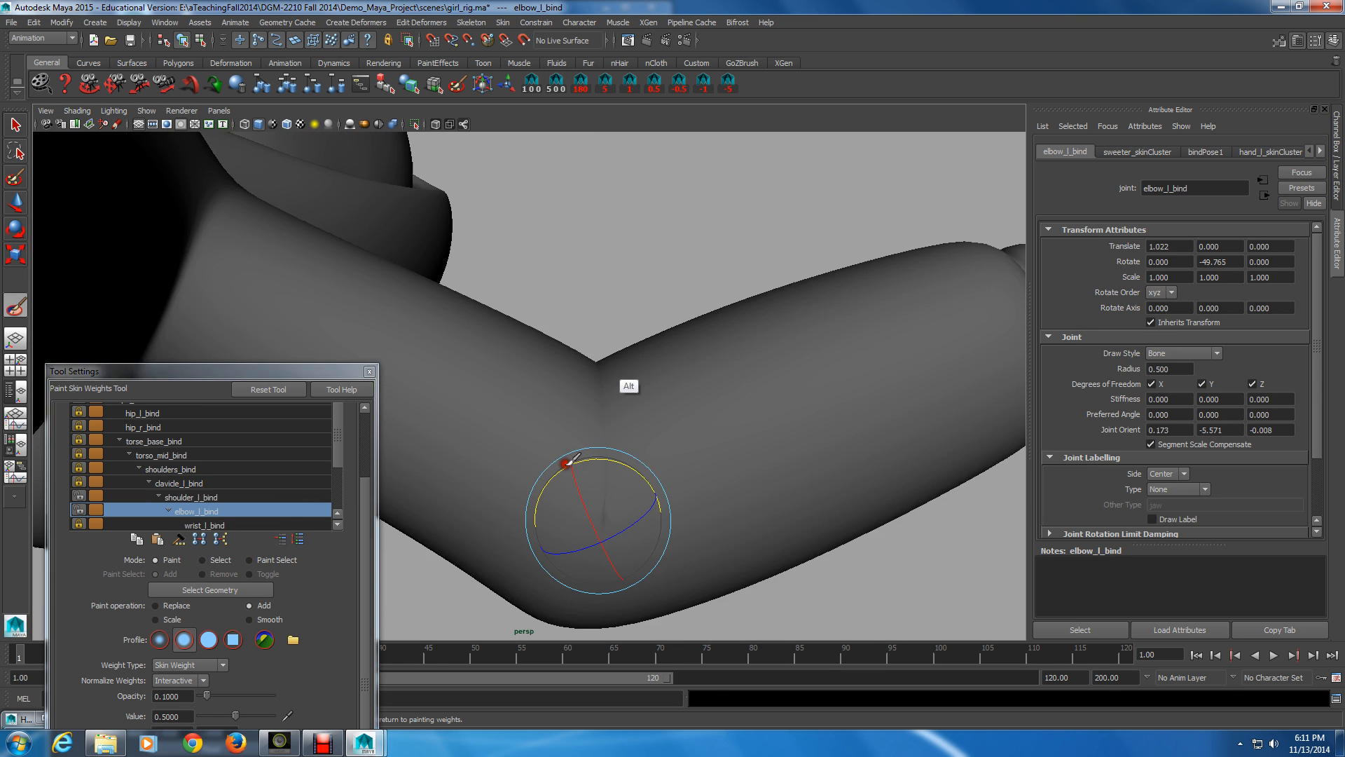
{"action": "mouse_move", "coordinate": [572, 459]}
{"action": "middle_mouse_down", "text": "alt"}
{"action": "mouse_move", "coordinate": [611, 317]}
{"action": "mouse_move", "coordinate": [654, 401]}
{"action": "mouse_move", "coordinate": [586, 423]}
{"action": "mouse_move", "coordinate": [598, 398]}
{"action": "middle_mouse_up", "text": "alt"}
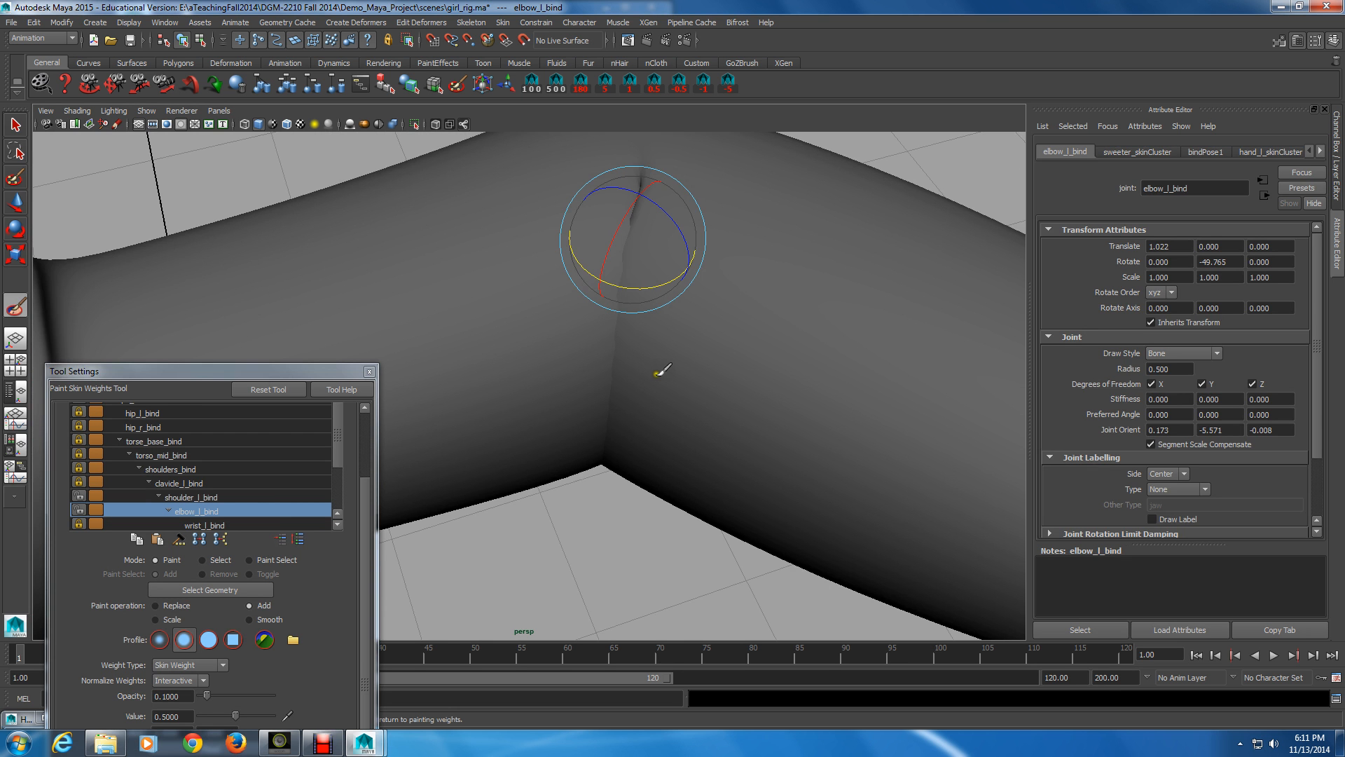
{"action": "scroll", "coordinate": [658, 373], "scroll_direction": "down", "scroll_amount": 3}
{"action": "left_click_drag", "start_coordinate": [691, 390], "coordinate": [847, 471], "text": "alt"}
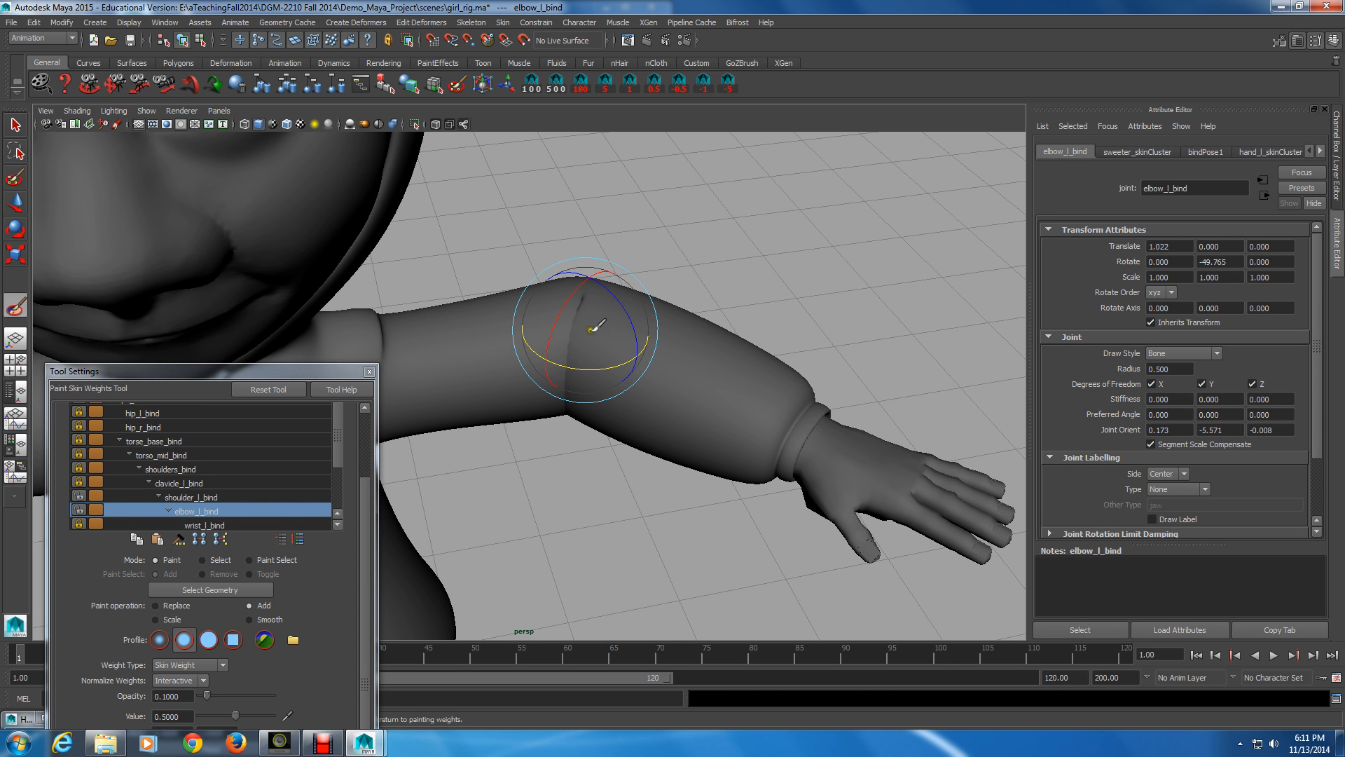
{"action": "left_click_drag", "start_coordinate": [590, 330], "coordinate": [612, 376], "text": "alt"}
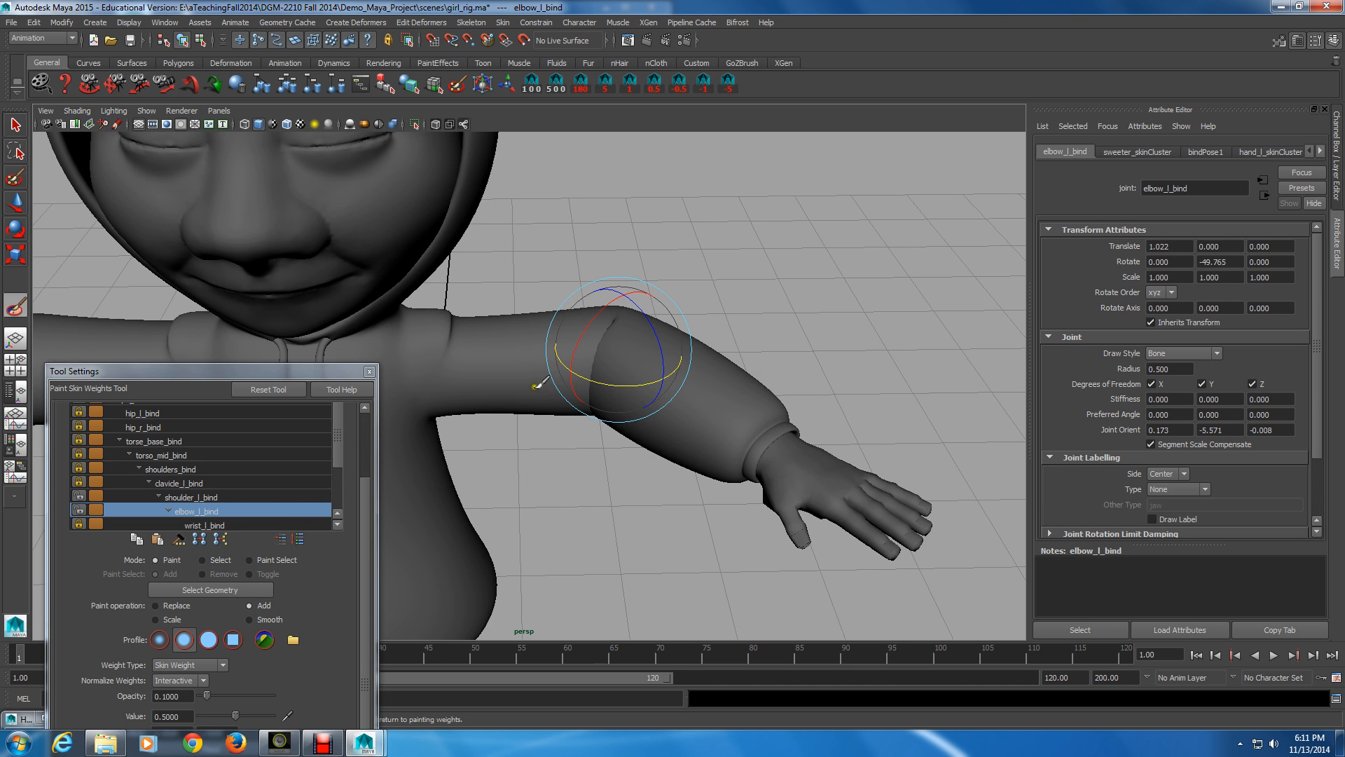
{"action": "right_click_drag", "start_coordinate": [536, 387], "coordinate": [559, 399], "text": "alt"}
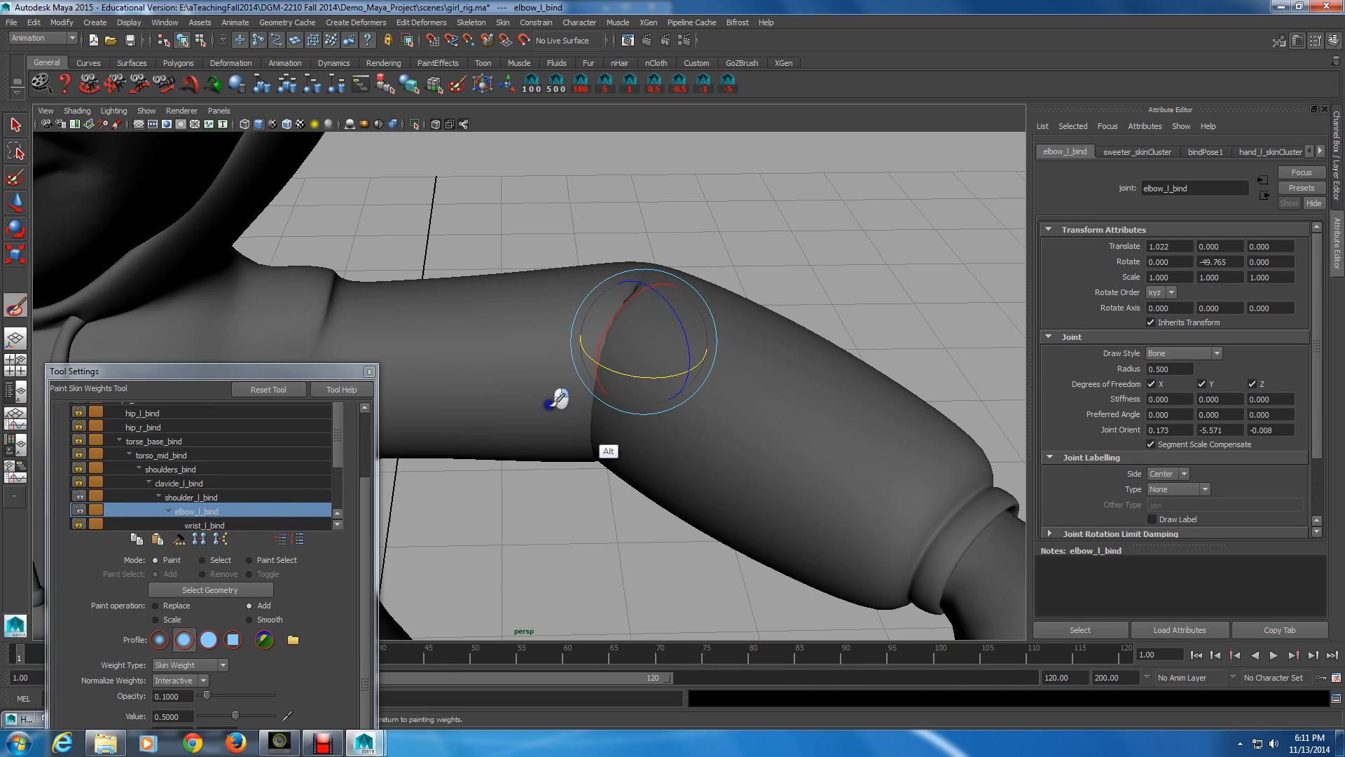
{"action": "left_click_drag", "start_coordinate": [558, 399], "coordinate": [715, 339], "text": "alt"}
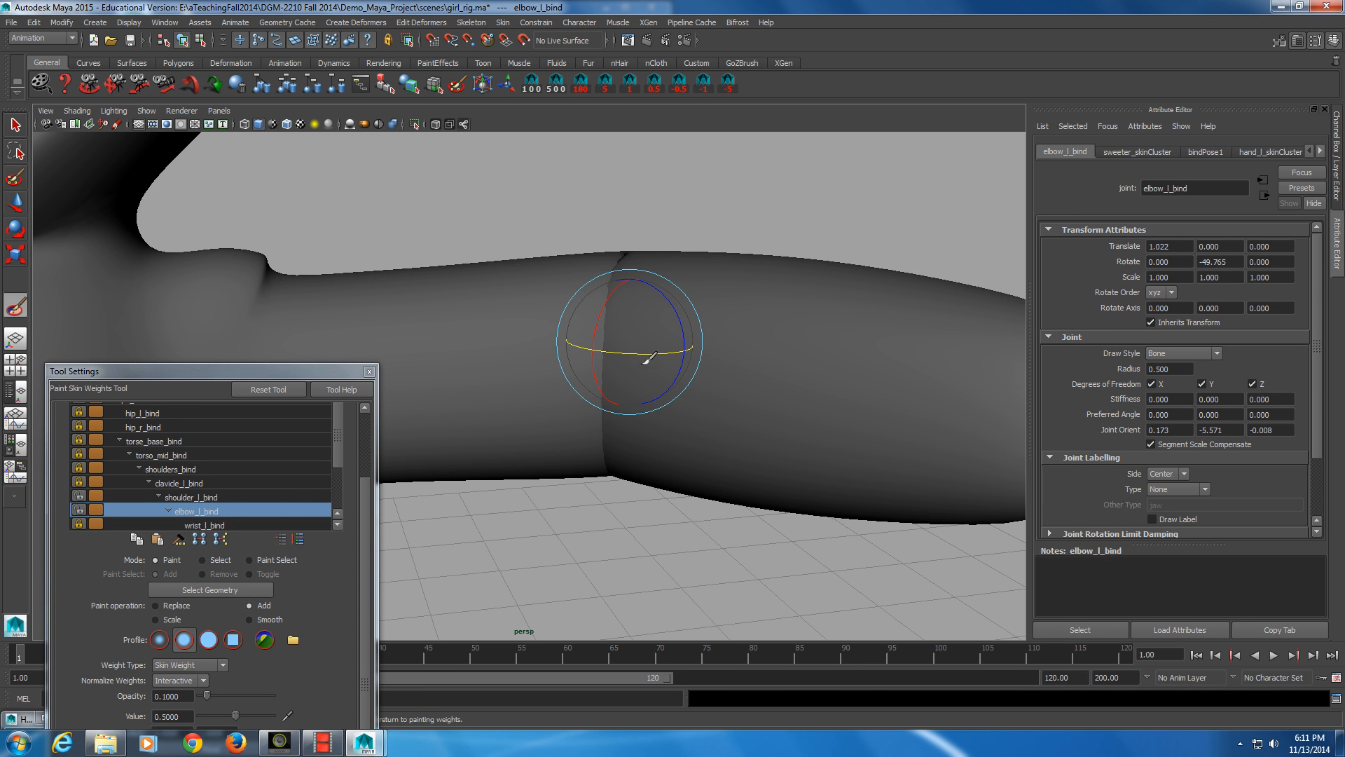
{"action": "left_click_drag", "start_coordinate": [343, 358], "coordinate": [366, 181]}
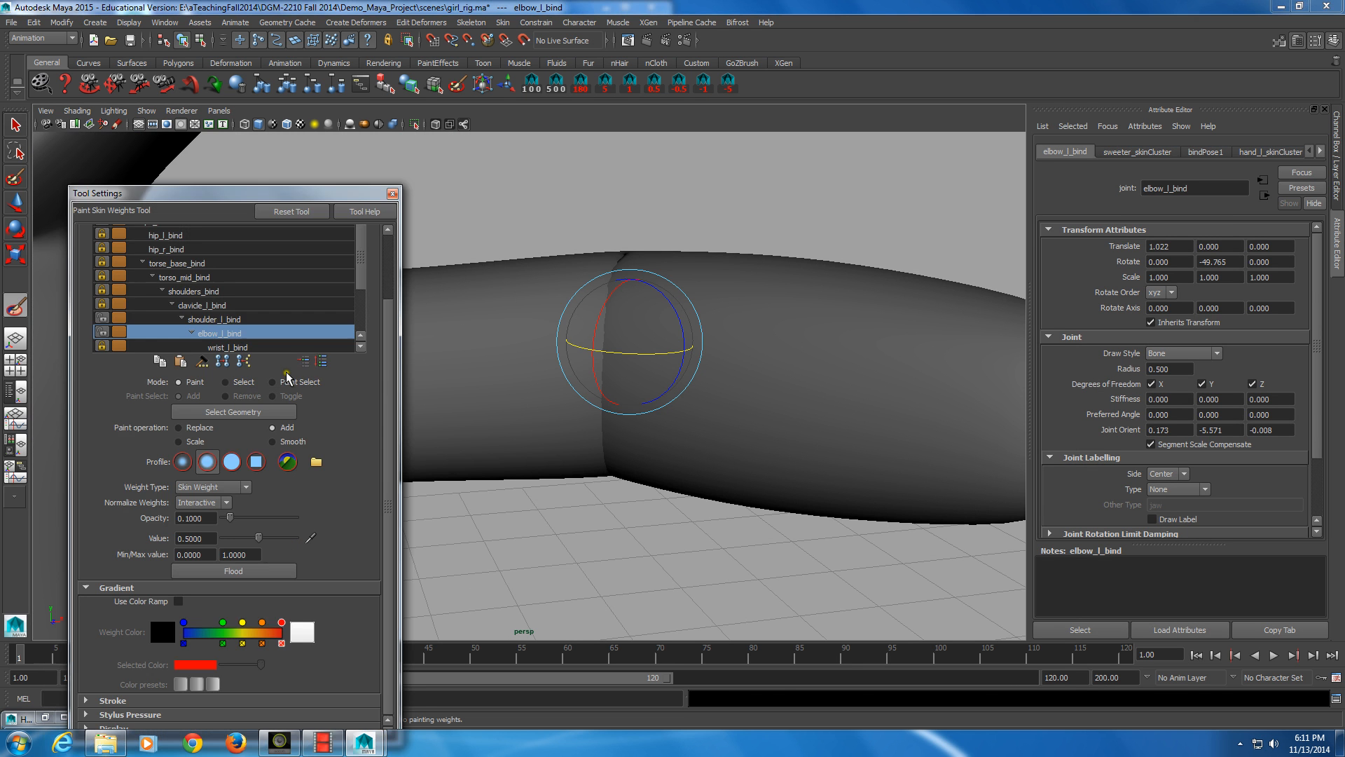
{"action": "right_click_drag", "start_coordinate": [450, 395], "coordinate": [309, 203], "text": "alt"}
{"action": "middle_click_drag", "start_coordinate": [436, 474], "coordinate": [445, 387], "text": "alt"}
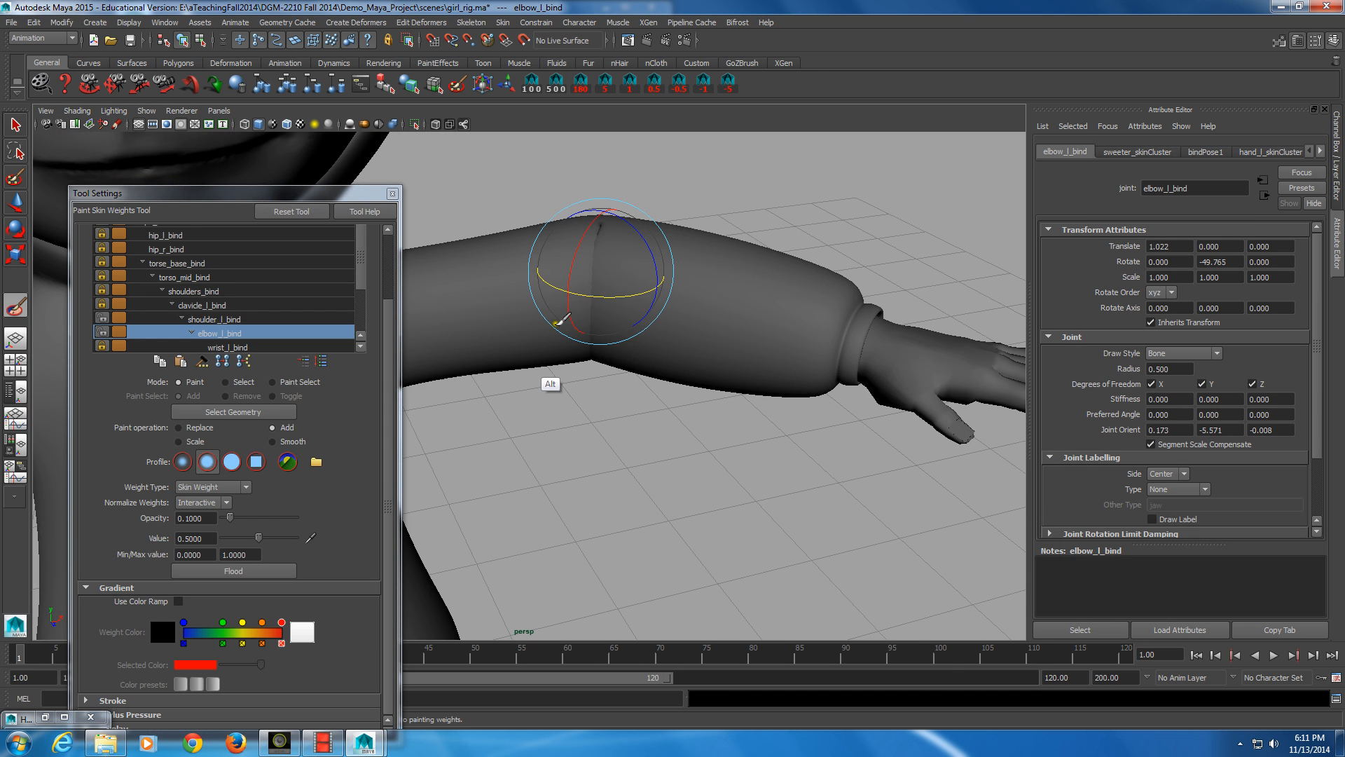
{"action": "left_click_drag", "start_coordinate": [563, 320], "coordinate": [537, 364], "text": "alt"}
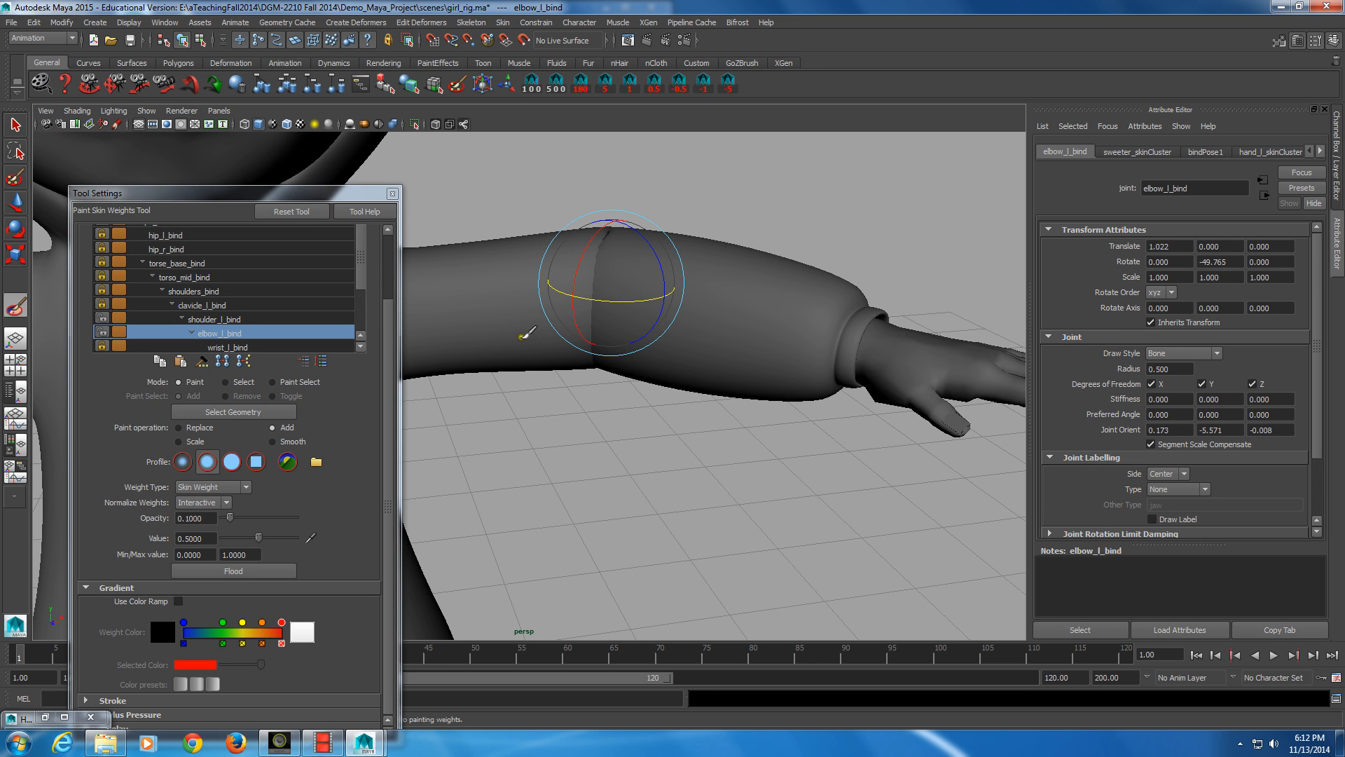
{"action": "key", "text": "alt+Tab"}
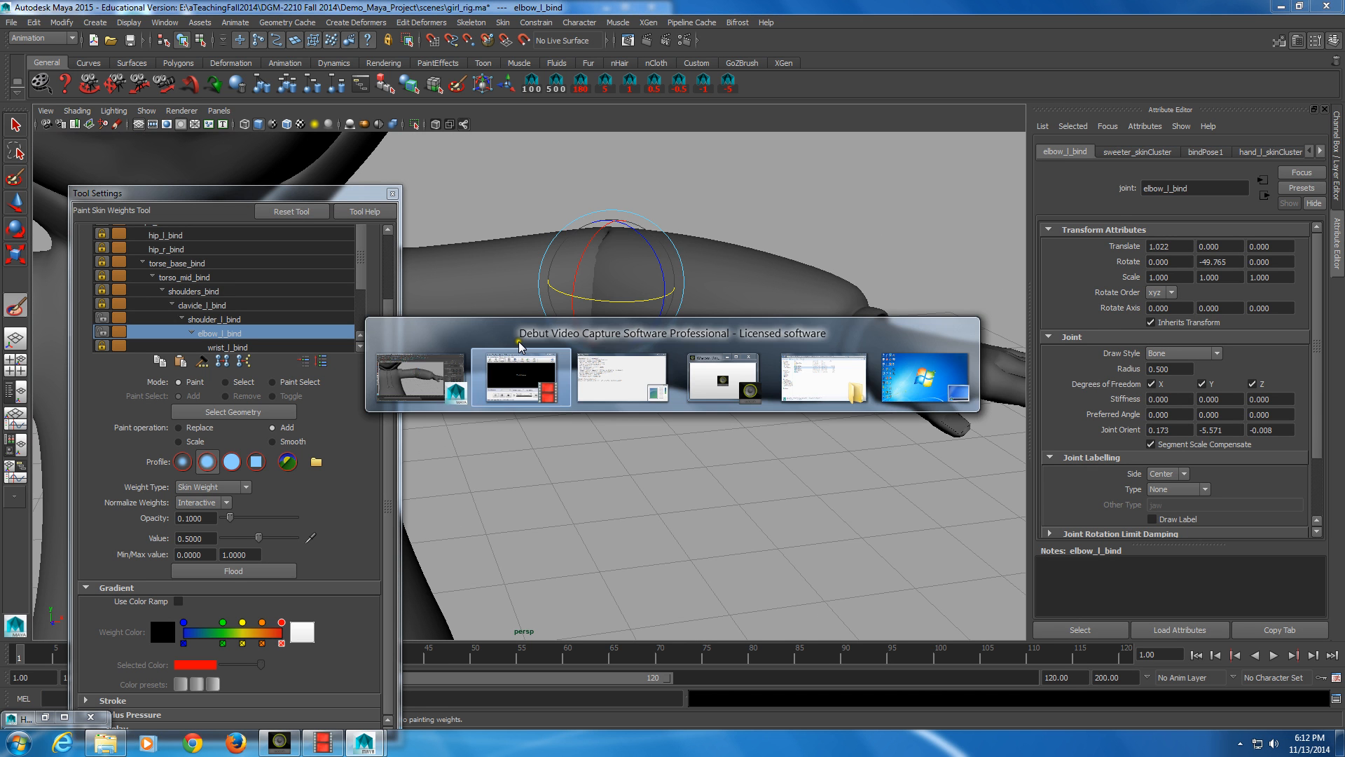